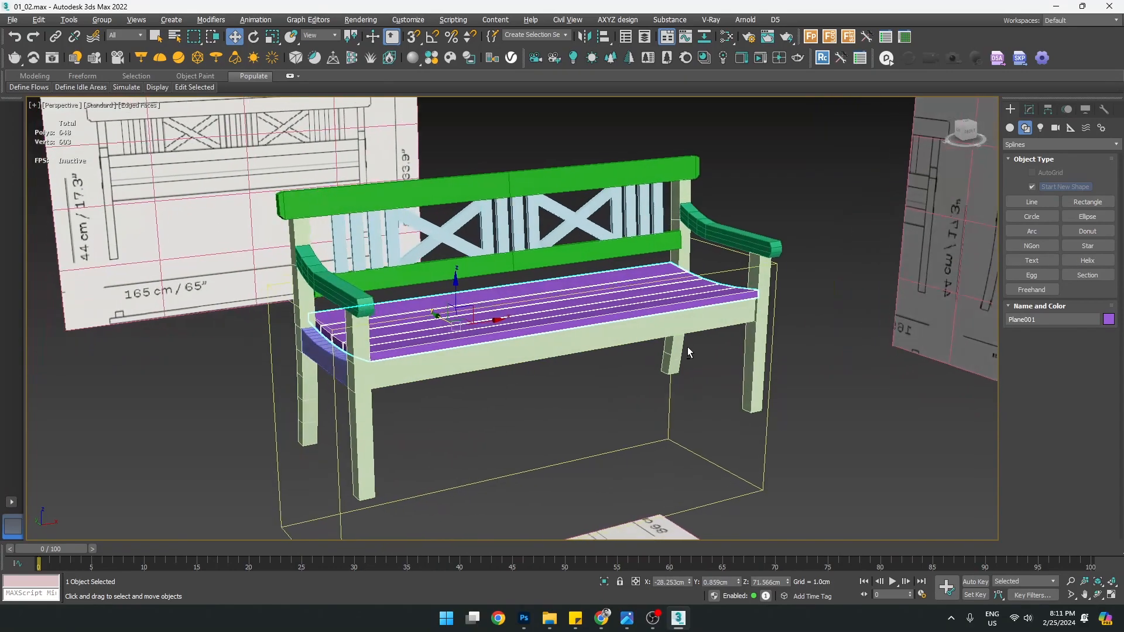
Orbit under the bench and select the wireframe guide box Box001
{"action": "left_click", "coordinate": [626, 333]}
{"action": "middle_click_drag", "start_coordinate": [597, 347], "coordinate": [575, 366], "text": "alt"}
{"action": "middle_click_drag", "start_coordinate": [502, 351], "coordinate": [555, 403], "text": "alt"}
{"action": "scroll", "coordinate": [597, 413], "scroll_direction": "down", "scroll_amount": 4}
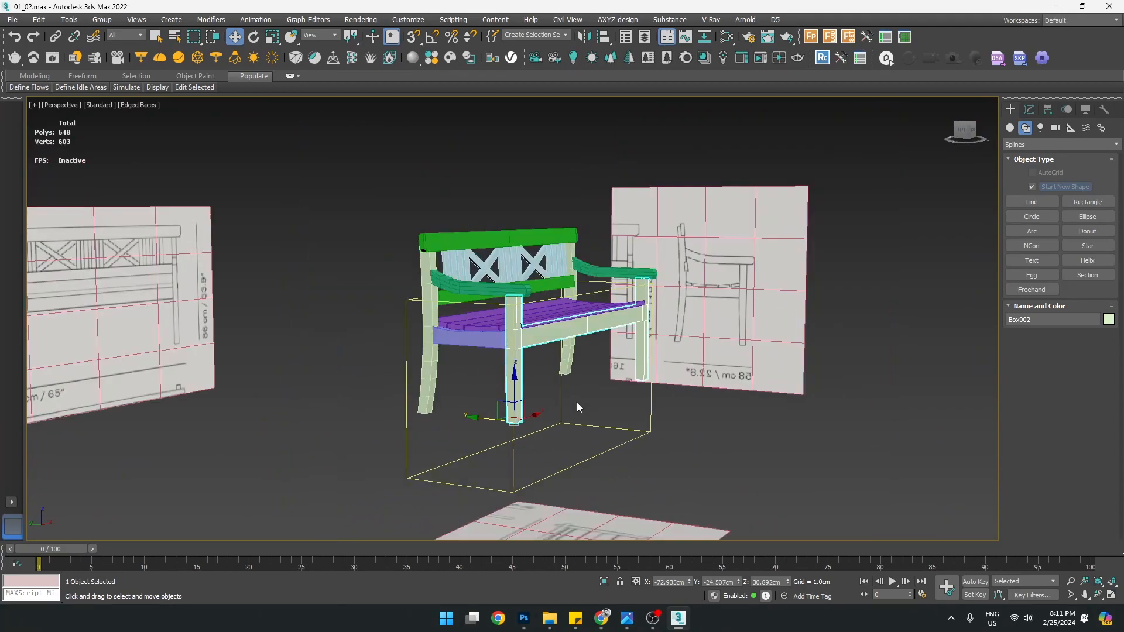
{"action": "left_click", "coordinate": [566, 385]}
{"action": "scroll", "coordinate": [567, 385], "scroll_direction": "up", "scroll_amount": 5}
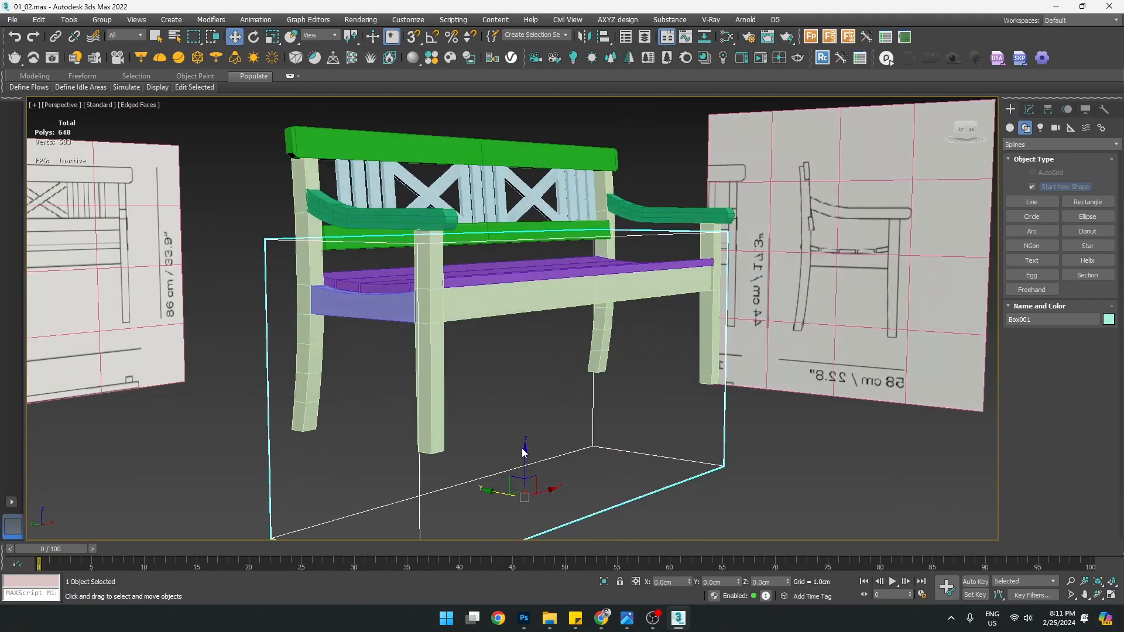
With 3D snap on, raise Box001 onto a Box002 vertex at Z 30.892 cm
{"action": "key", "text": "s"}
{"action": "left_click_drag", "start_coordinate": [527, 455], "coordinate": [445, 453]}
{"action": "middle_click_drag", "start_coordinate": [500, 388], "coordinate": [434, 427], "text": "alt"}
In the maximized Top view, nudge Box001 slightly along X and Y to match the bench
{"action": "key", "text": "alt+w"}
{"action": "middle_click", "coordinate": [319, 291]}
{"action": "key", "text": "alt+w"}
{"action": "key", "text": "z"}
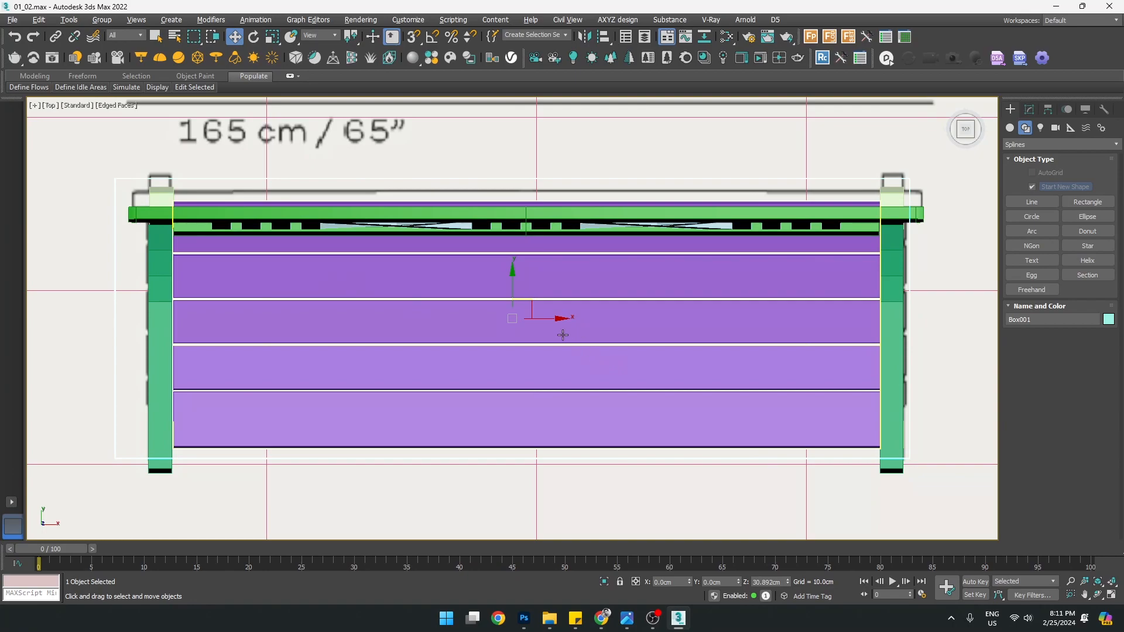
{"action": "left_click_drag", "start_coordinate": [551, 319], "coordinate": [560, 319]}
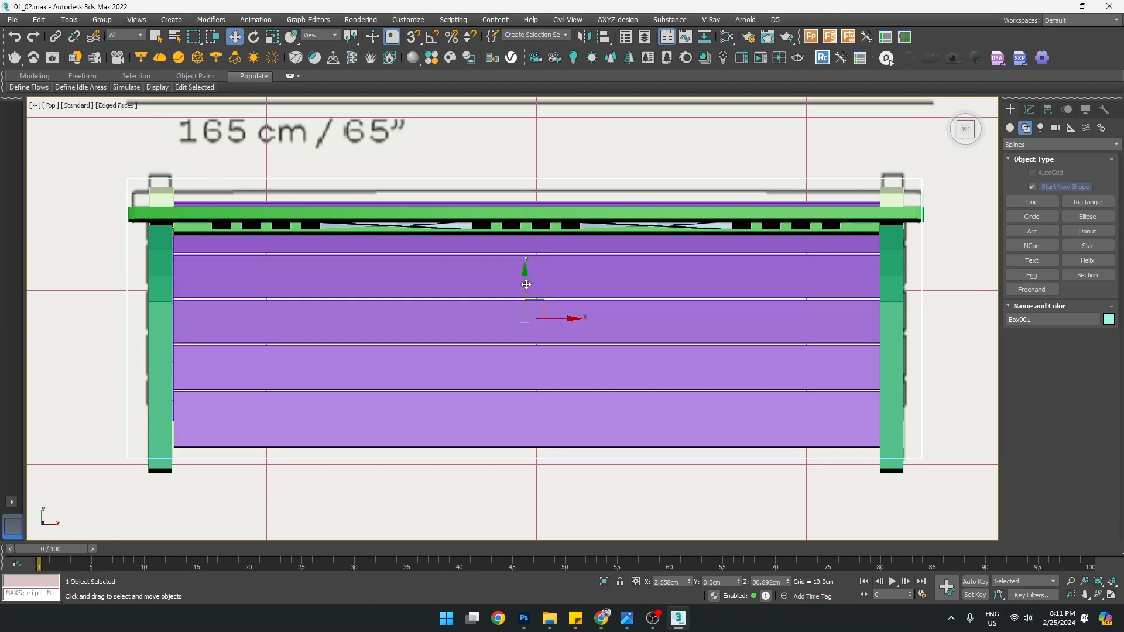
{"action": "left_click_drag", "start_coordinate": [526, 283], "coordinate": [523, 292]}
Orbit the perspective view to the bench's side and select the rear leg
{"action": "key", "text": "alt+w"}
{"action": "middle_click", "coordinate": [562, 374]}
{"action": "key", "text": "alt+w"}
{"action": "middle_click_drag", "start_coordinate": [317, 375], "coordinate": [497, 389], "text": "alt"}
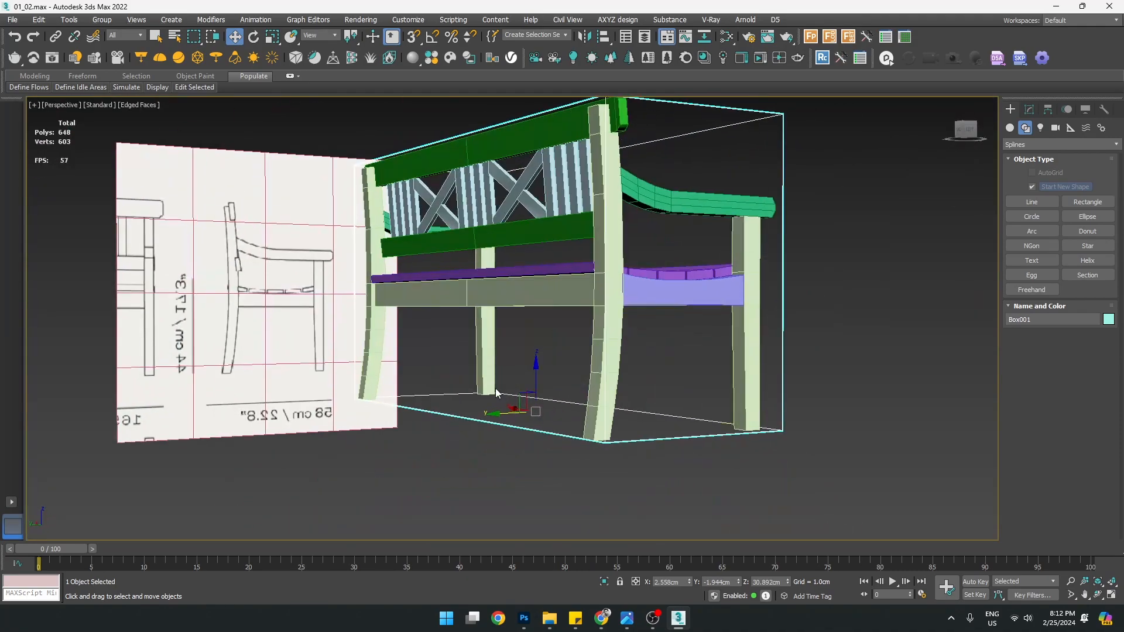
{"action": "left_click", "coordinate": [596, 488]}
{"action": "left_click", "coordinate": [615, 359]}
Check the guide box against the leg base in the maximized Left view and reselect Box001
{"action": "key", "text": "alt+w"}
{"action": "middle_click", "coordinate": [328, 427]}
{"action": "key", "text": "alt+w"}
{"action": "middle_click_drag", "start_coordinate": [455, 462], "coordinate": [465, 378]}
{"action": "scroll", "coordinate": [454, 449], "scroll_direction": "up", "scroll_amount": 3}
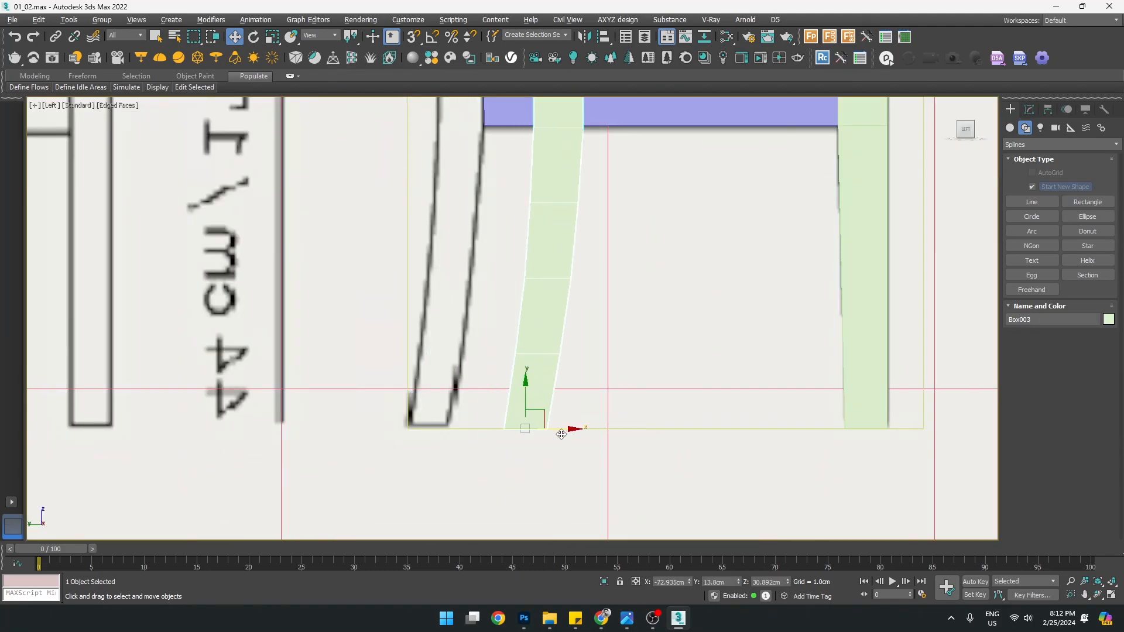
{"action": "scroll", "coordinate": [474, 381], "scroll_direction": "down", "scroll_amount": 4}
{"action": "left_click", "coordinate": [472, 185]}
Orbit around the bench in perspective to confirm the guide box fits the model
{"action": "key", "text": "alt+w"}
{"action": "middle_click", "coordinate": [615, 425]}
{"action": "key", "text": "alt+w"}
{"action": "mouse_move", "coordinate": [576, 423]}
{"action": "middle_mouse_down", "text": "alt"}
{"action": "mouse_move", "coordinate": [600, 447]}
{"action": "mouse_move", "coordinate": [576, 443]}
{"action": "middle_mouse_up", "text": "alt"}
{"action": "left_click", "coordinate": [760, 416]}
{"action": "middle_click_drag", "start_coordinate": [703, 372], "coordinate": [642, 381], "text": "alt"}
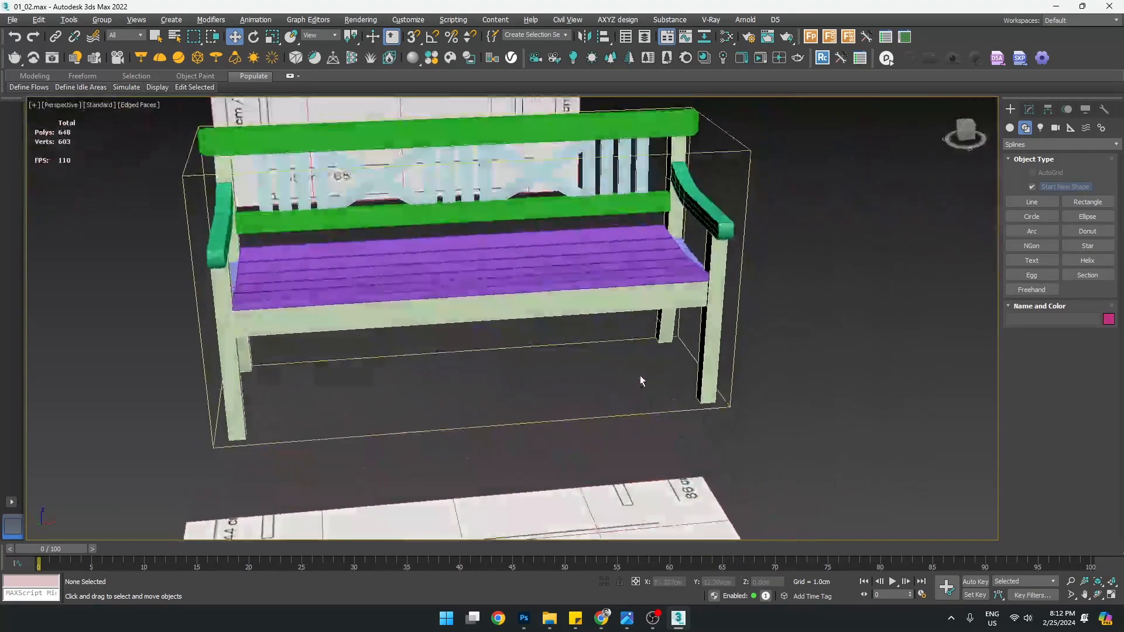
{"action": "left_click", "coordinate": [515, 334]}
{"action": "middle_click_drag", "start_coordinate": [515, 334], "coordinate": [383, 330], "text": "alt"}
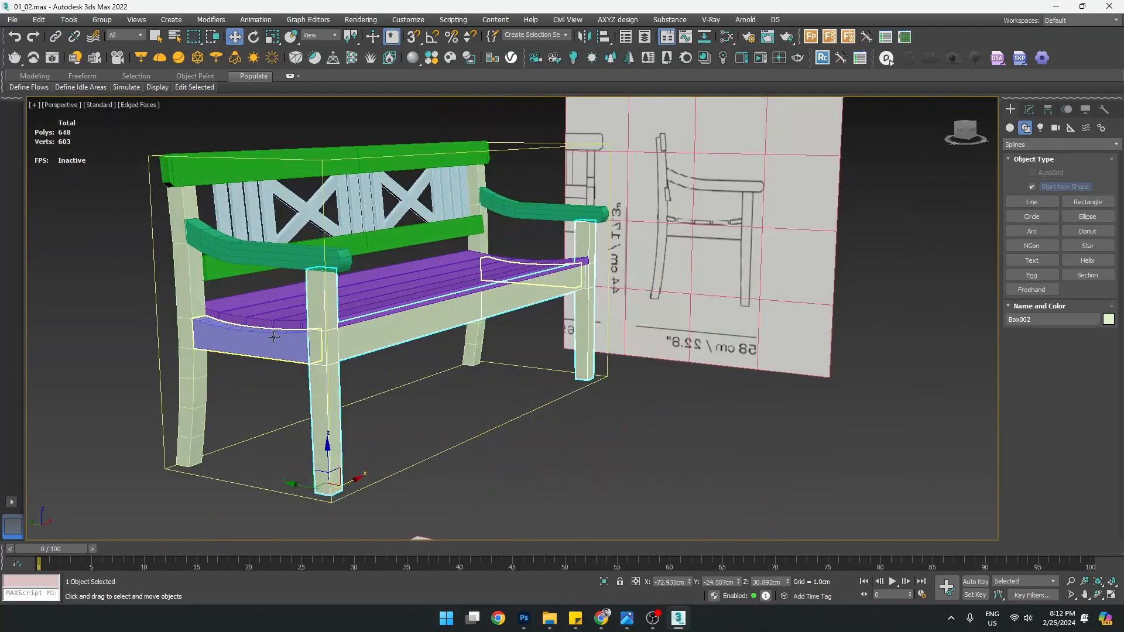
{"action": "scroll", "coordinate": [278, 331], "scroll_direction": "up", "scroll_amount": 3}
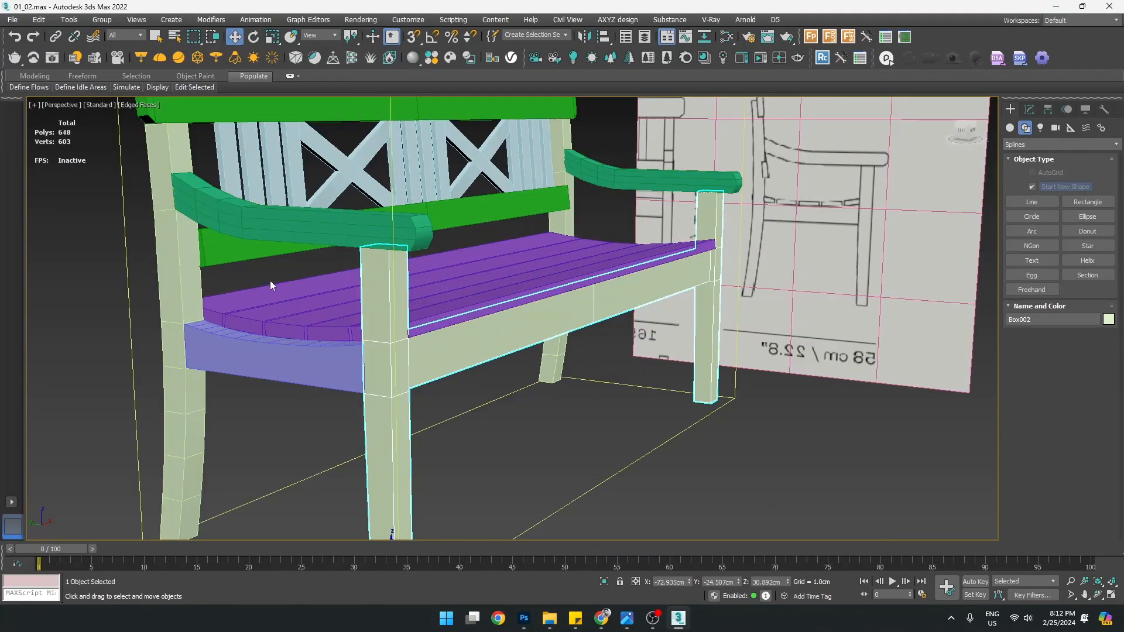
{"action": "scroll", "coordinate": [281, 304], "scroll_direction": "down", "scroll_amount": 4}
{"action": "left_click", "coordinate": [324, 255]}
{"action": "middle_click_drag", "start_coordinate": [324, 256], "coordinate": [443, 259], "text": "alt"}
{"action": "left_click", "coordinate": [309, 305]}
{"action": "left_click", "coordinate": [429, 274]}
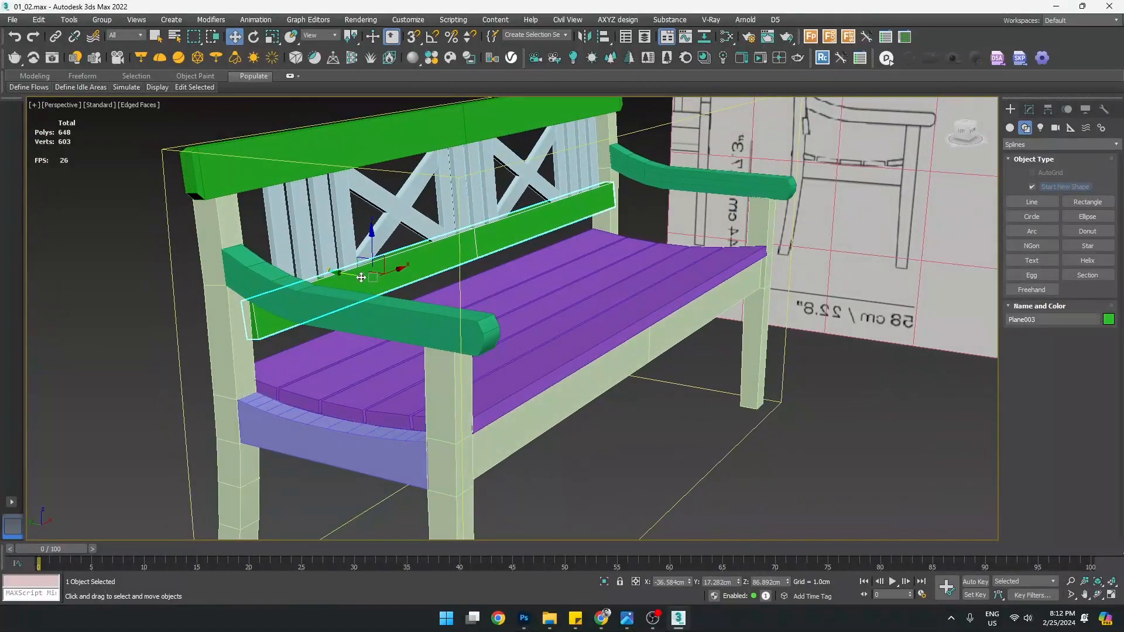
{"action": "left_click", "coordinate": [265, 274]}
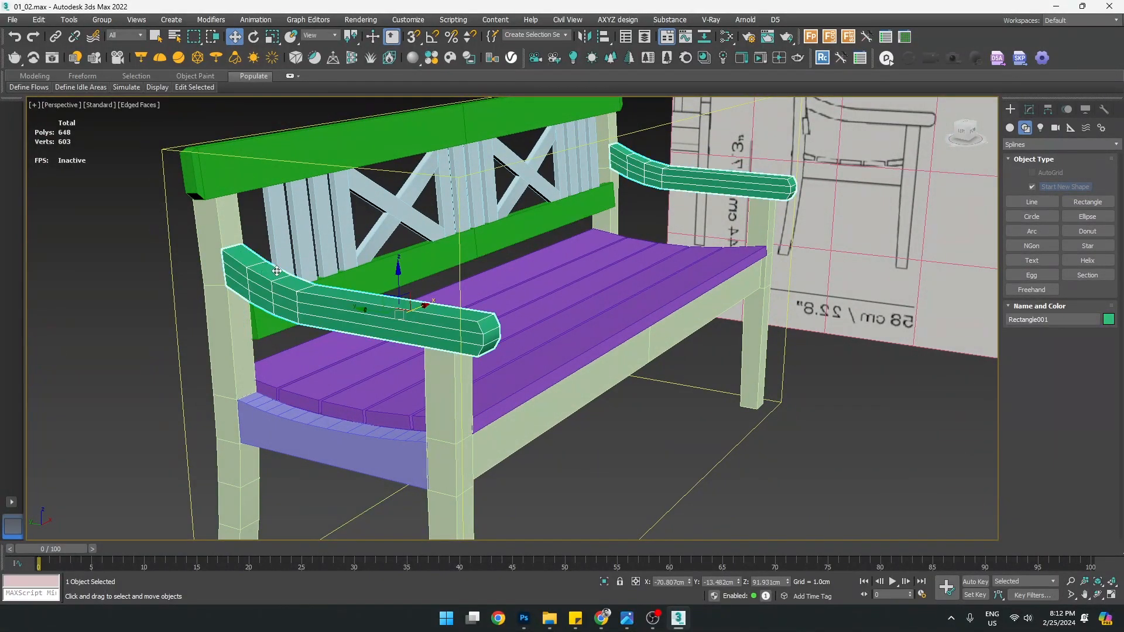
{"action": "middle_click_drag", "start_coordinate": [313, 299], "coordinate": [354, 231]}
{"action": "left_click", "coordinate": [356, 358]}
{"action": "scroll", "coordinate": [361, 314], "scroll_direction": "down", "scroll_amount": 3}
{"action": "middle_click_drag", "start_coordinate": [361, 340], "coordinate": [338, 313], "text": "alt"}
{"action": "left_click", "coordinate": [339, 313]}
{"action": "scroll", "coordinate": [397, 367], "scroll_direction": "up", "scroll_amount": 4}
{"action": "left_click", "coordinate": [398, 367]}
{"action": "left_click", "coordinate": [434, 391]}
{"action": "left_click", "coordinate": [482, 377]}
{"action": "middle_click_drag", "start_coordinate": [532, 384], "coordinate": [524, 381]}
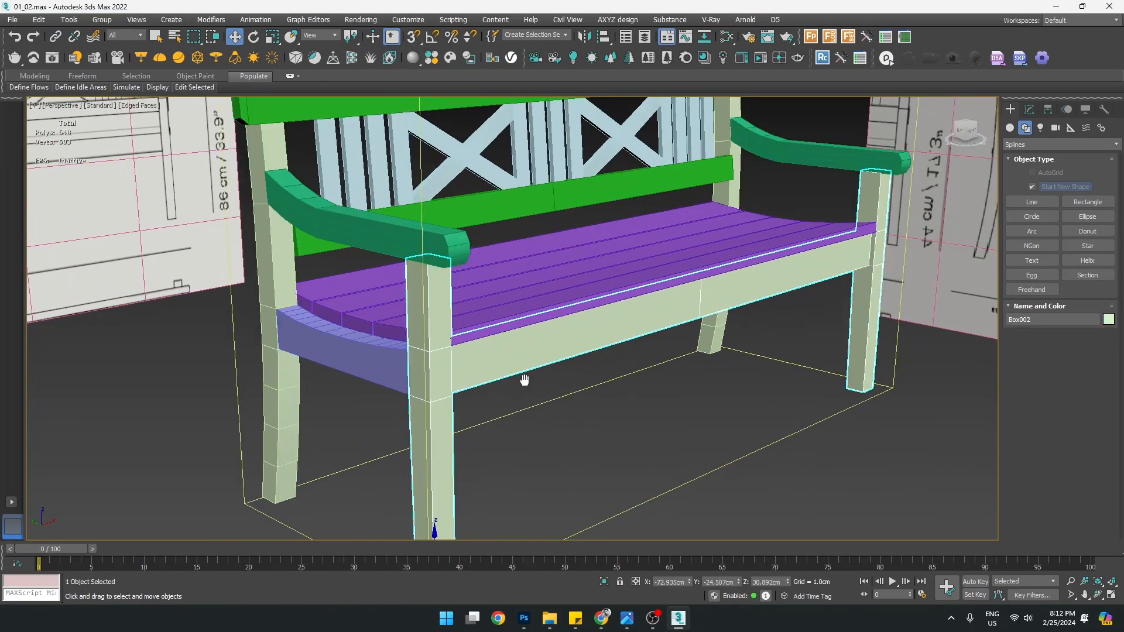
{"action": "scroll", "coordinate": [476, 365], "scroll_direction": "down", "scroll_amount": 5}
{"action": "scroll", "coordinate": [434, 384], "scroll_direction": "up", "scroll_amount": 5}
{"action": "scroll", "coordinate": [373, 390], "scroll_direction": "up", "scroll_amount": 6}
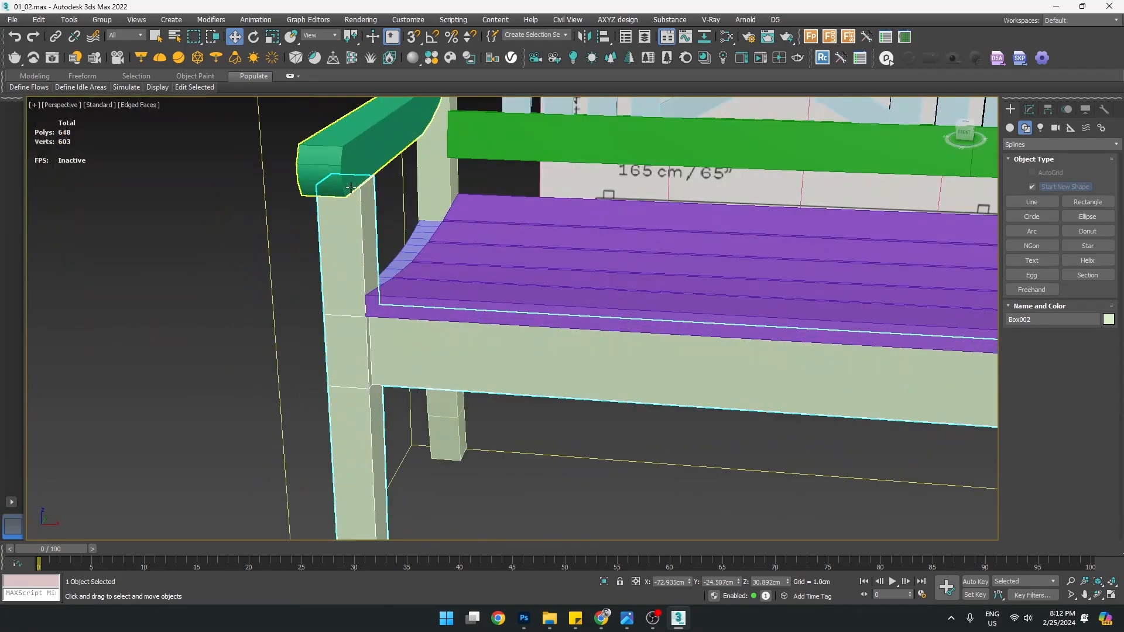
{"action": "middle_click_drag", "start_coordinate": [348, 266], "coordinate": [519, 268], "text": "alt"}
{"action": "middle_click_drag", "start_coordinate": [546, 372], "coordinate": [555, 346], "text": "alt"}
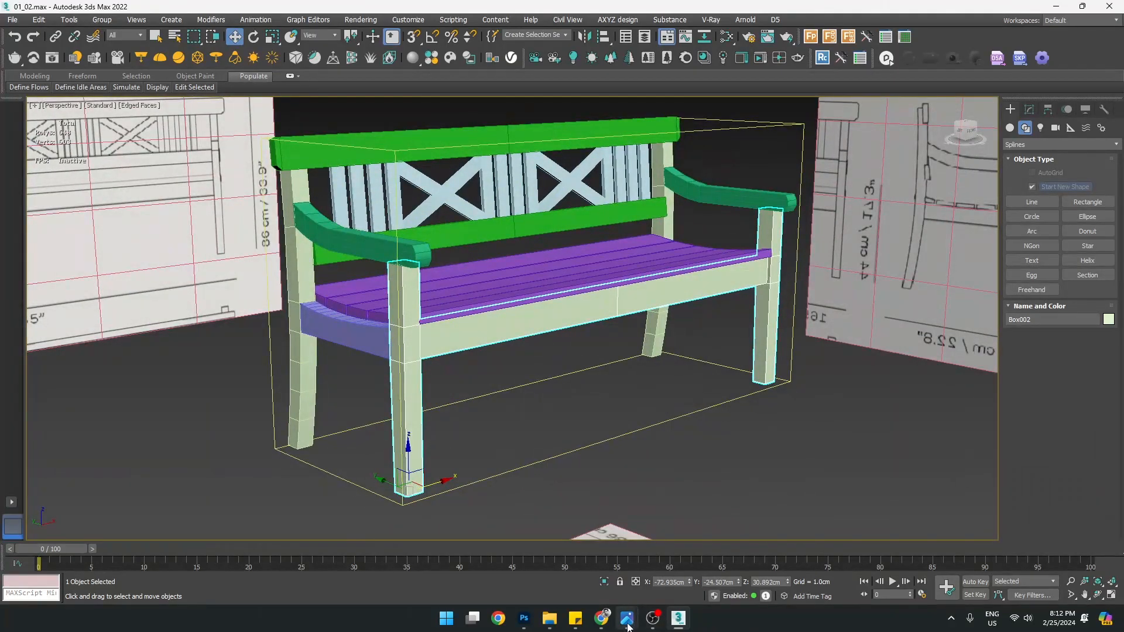
{"action": "mouse_move", "coordinate": [627, 626]}
{"action": "left_click", "coordinate": [586, 553]}
{"action": "scroll", "coordinate": [585, 368], "scroll_direction": "up", "scroll_amount": 5}
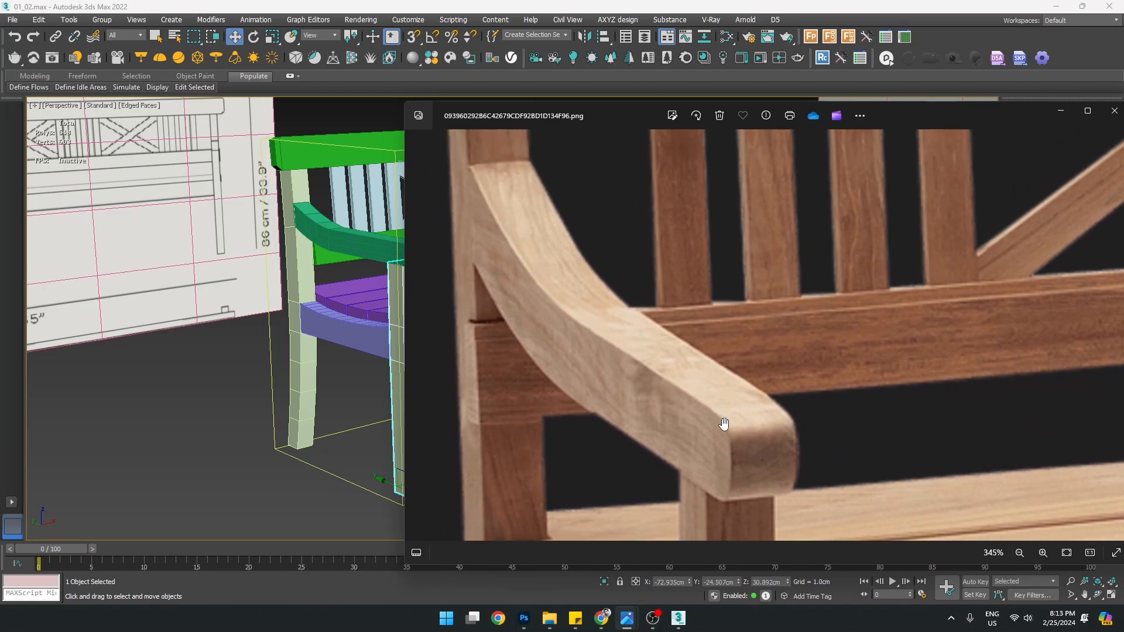
{"action": "left_click_drag", "start_coordinate": [734, 490], "coordinate": [706, 207]}
{"action": "scroll", "coordinate": [650, 422], "scroll_direction": "down", "scroll_amount": 4}
{"action": "left_click_drag", "start_coordinate": [685, 480], "coordinate": [690, 323]}
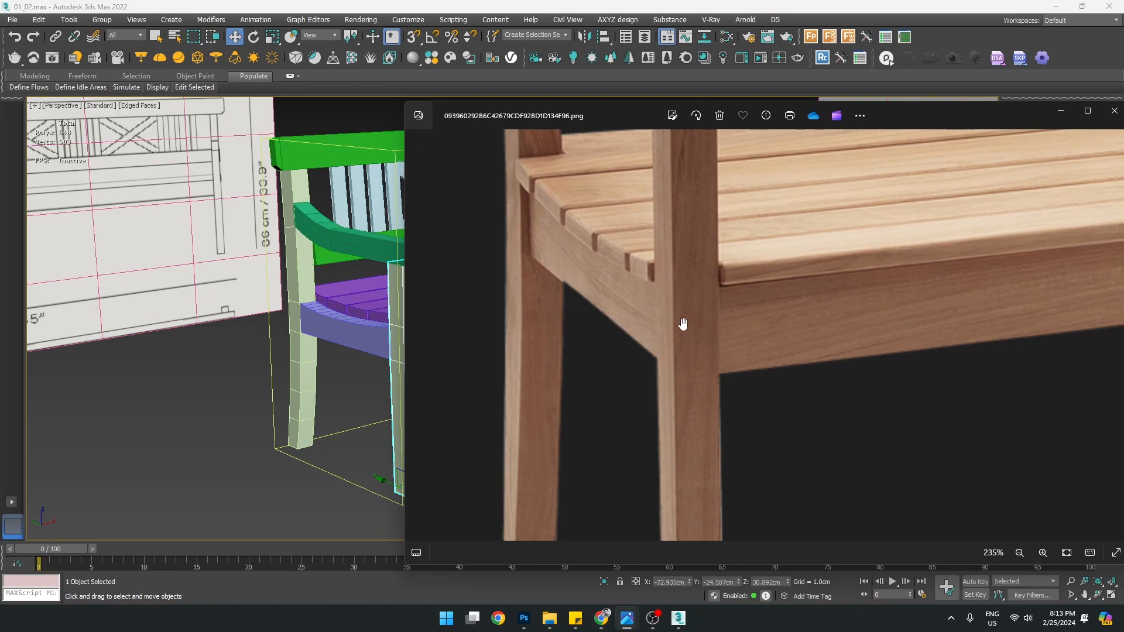
{"action": "left_click_drag", "start_coordinate": [673, 392], "coordinate": [650, 434]}
{"action": "left_click_drag", "start_coordinate": [663, 234], "coordinate": [663, 296]}
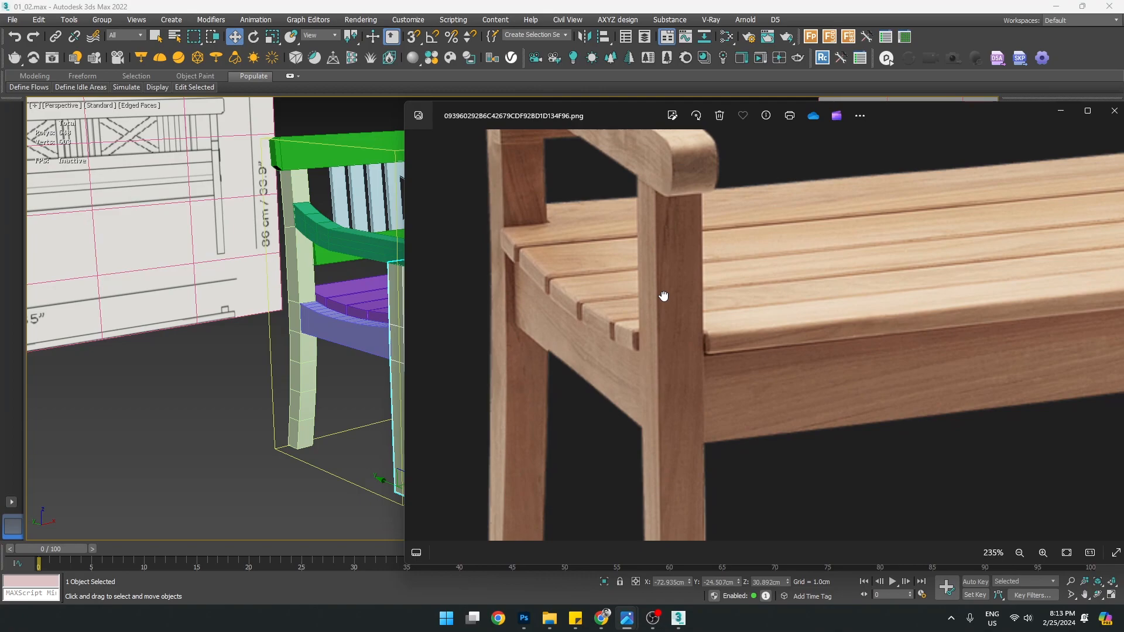
{"action": "scroll", "coordinate": [664, 296], "scroll_direction": "down", "scroll_amount": 5}
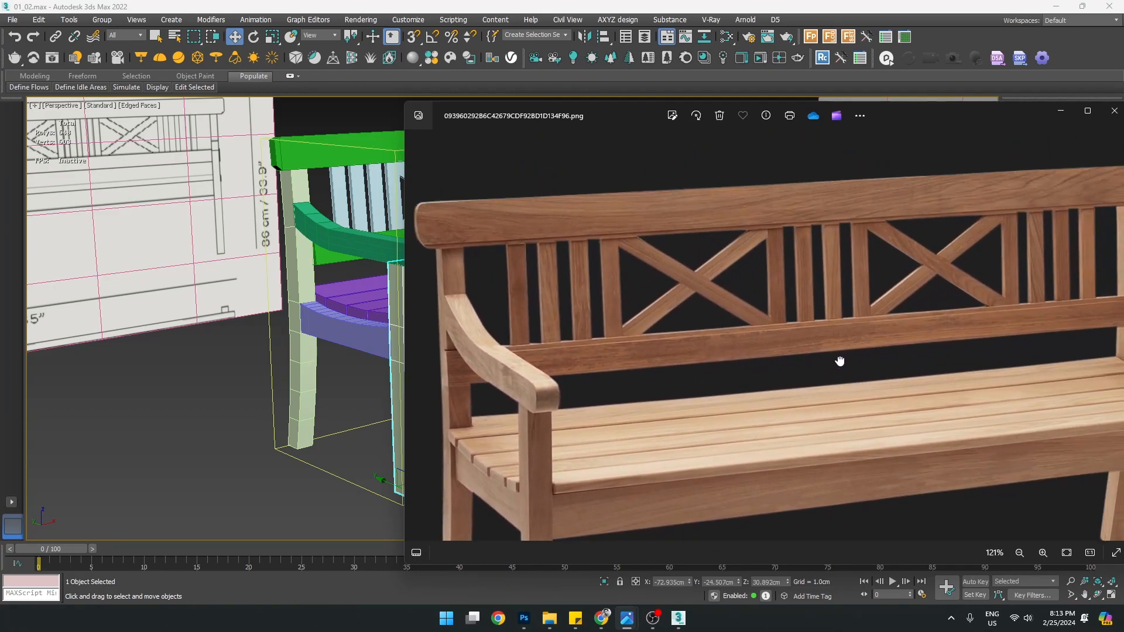
{"action": "scroll", "coordinate": [504, 271], "scroll_direction": "up", "scroll_amount": 3}
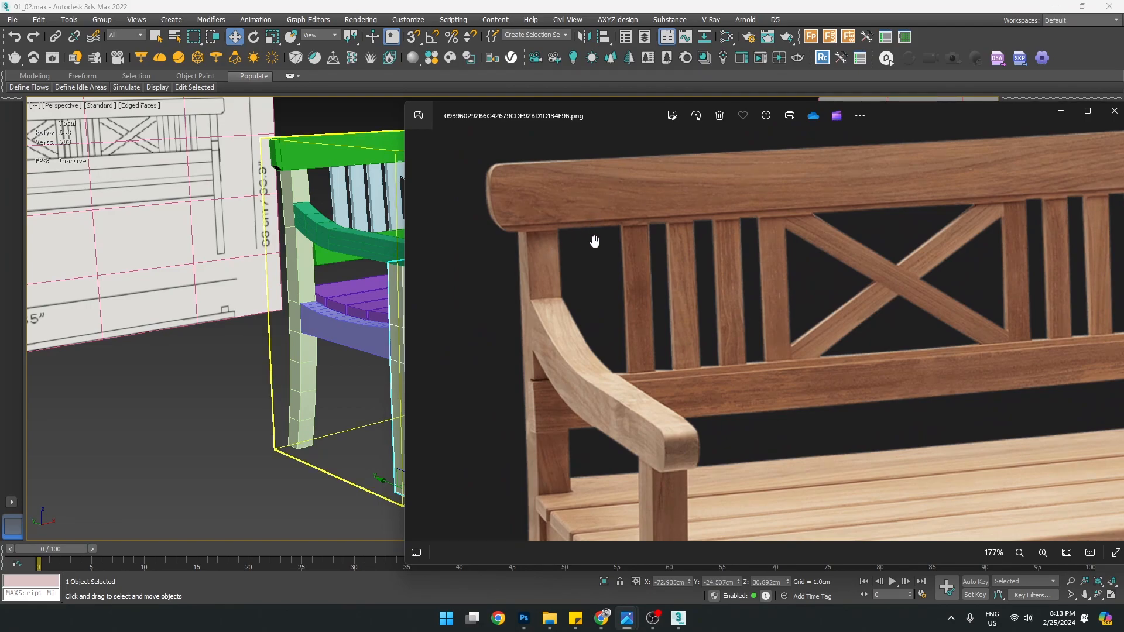
{"action": "scroll", "coordinate": [531, 269], "scroll_direction": "up", "scroll_amount": 1}
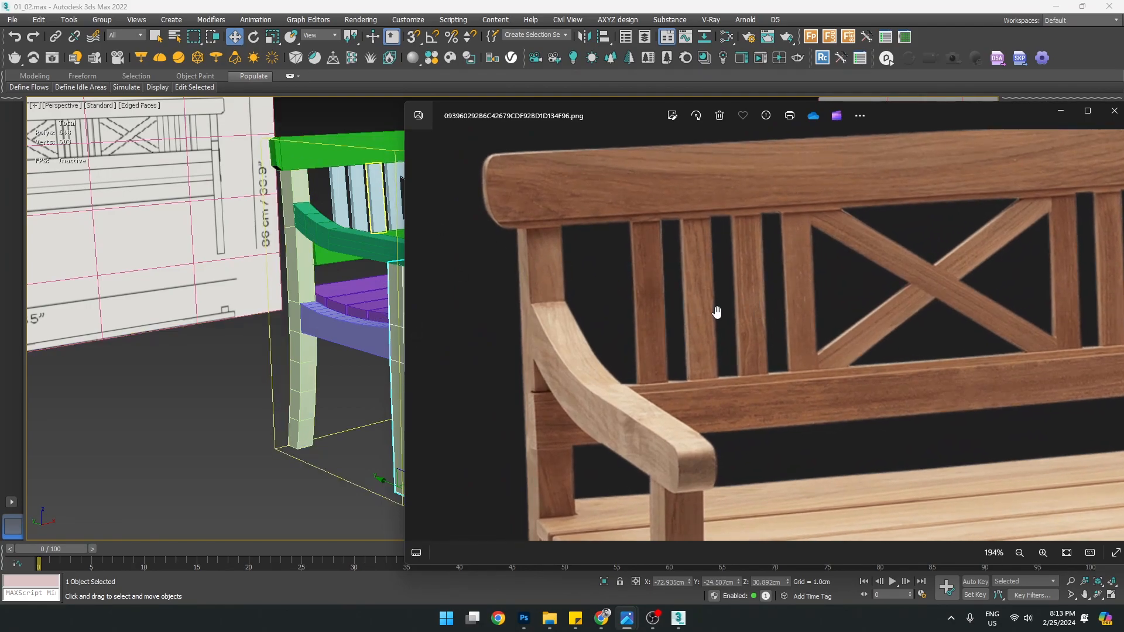
{"action": "scroll", "coordinate": [585, 241], "scroll_direction": "up", "scroll_amount": 1}
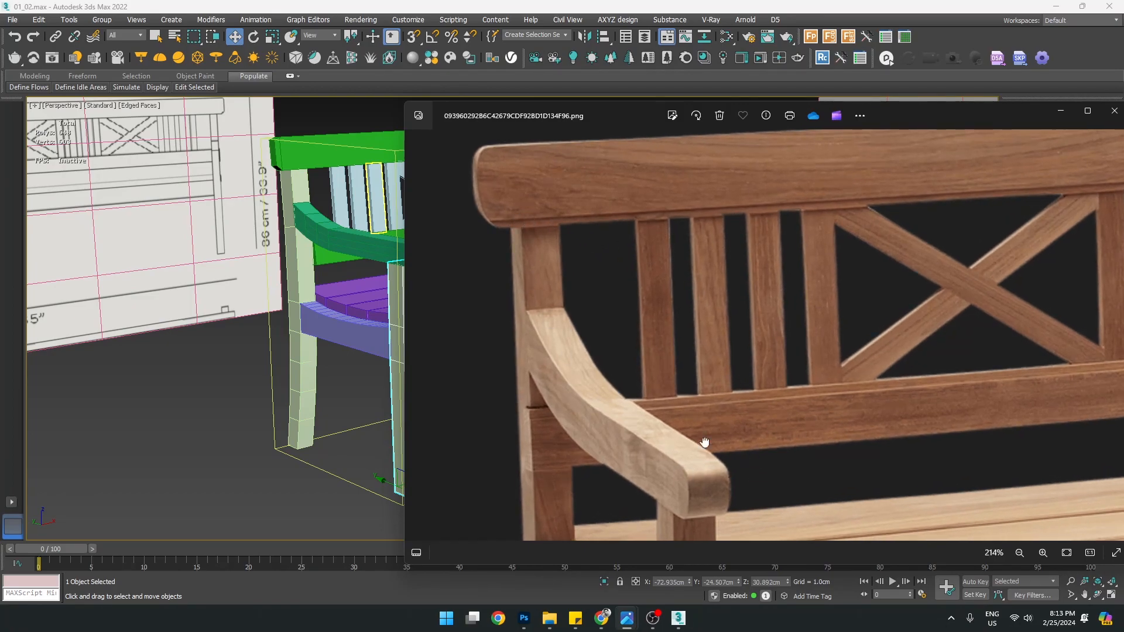
{"action": "scroll", "coordinate": [721, 448], "scroll_direction": "up", "scroll_amount": 1}
{"action": "left_click_drag", "start_coordinate": [812, 387], "coordinate": [848, 398]}
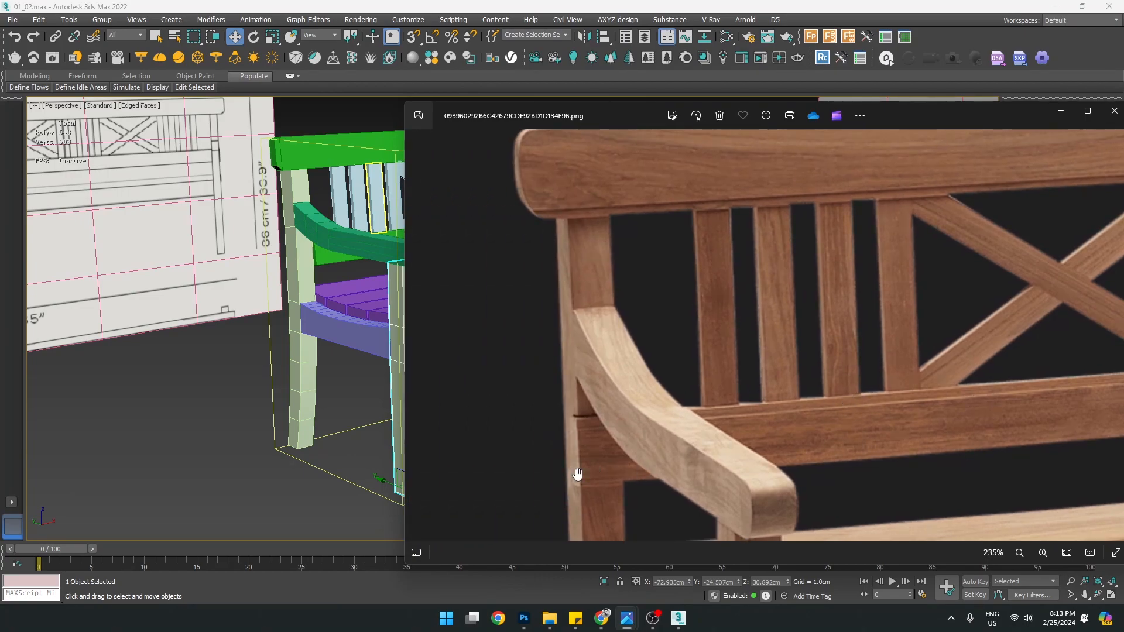
{"action": "scroll", "coordinate": [592, 462], "scroll_direction": "up", "scroll_amount": 4}
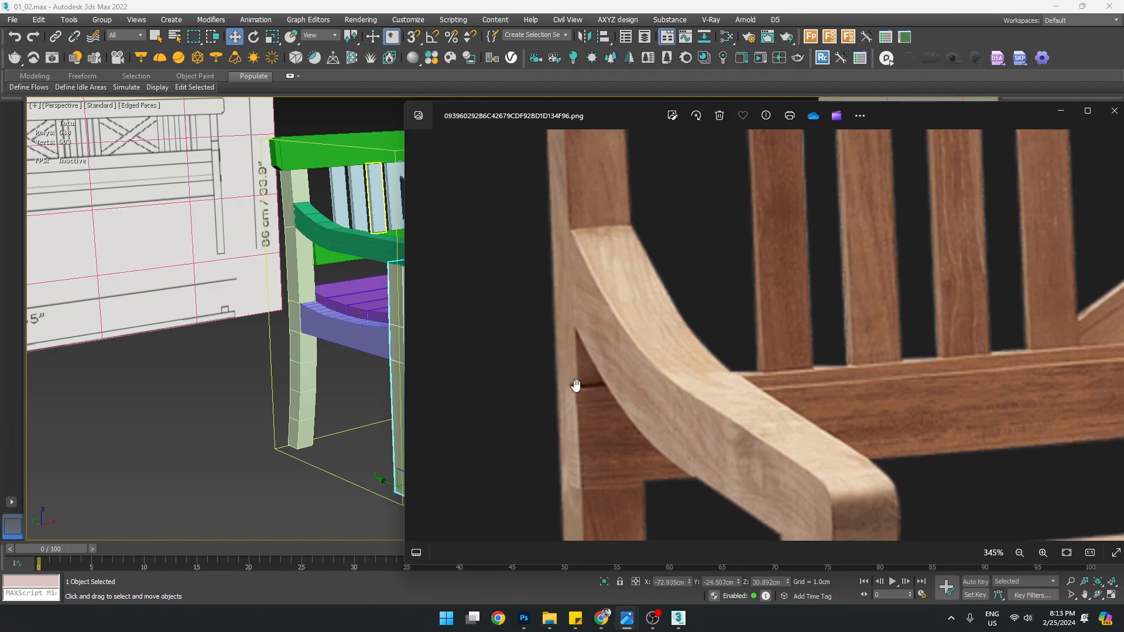
{"action": "scroll", "coordinate": [648, 424], "scroll_direction": "down", "scroll_amount": 6}
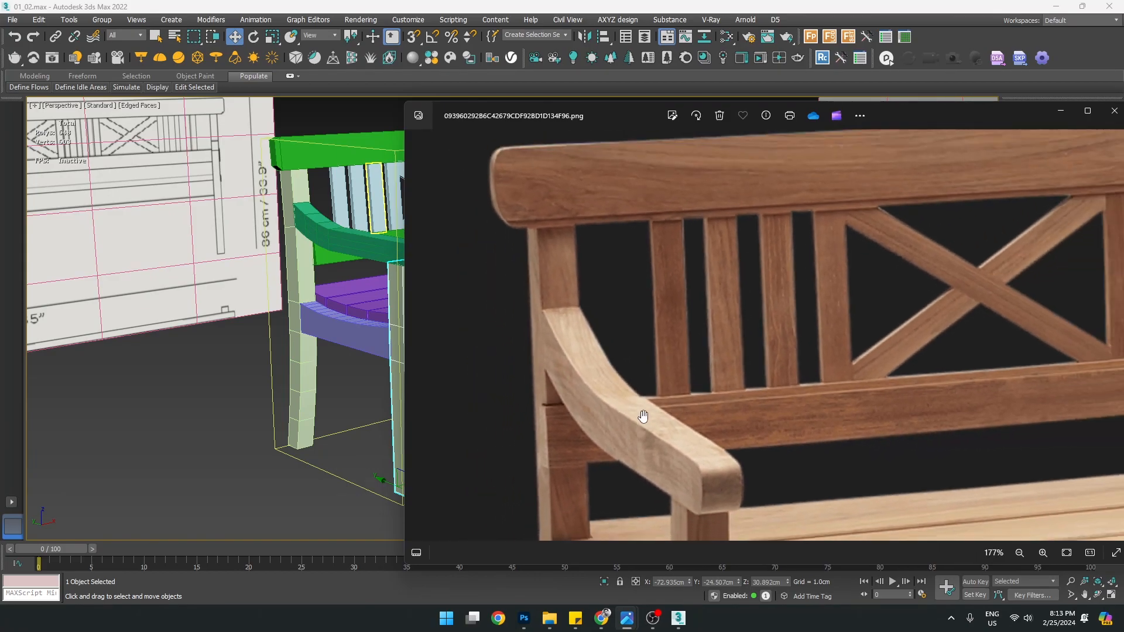
{"action": "scroll", "coordinate": [598, 458], "scroll_direction": "up", "scroll_amount": 3}
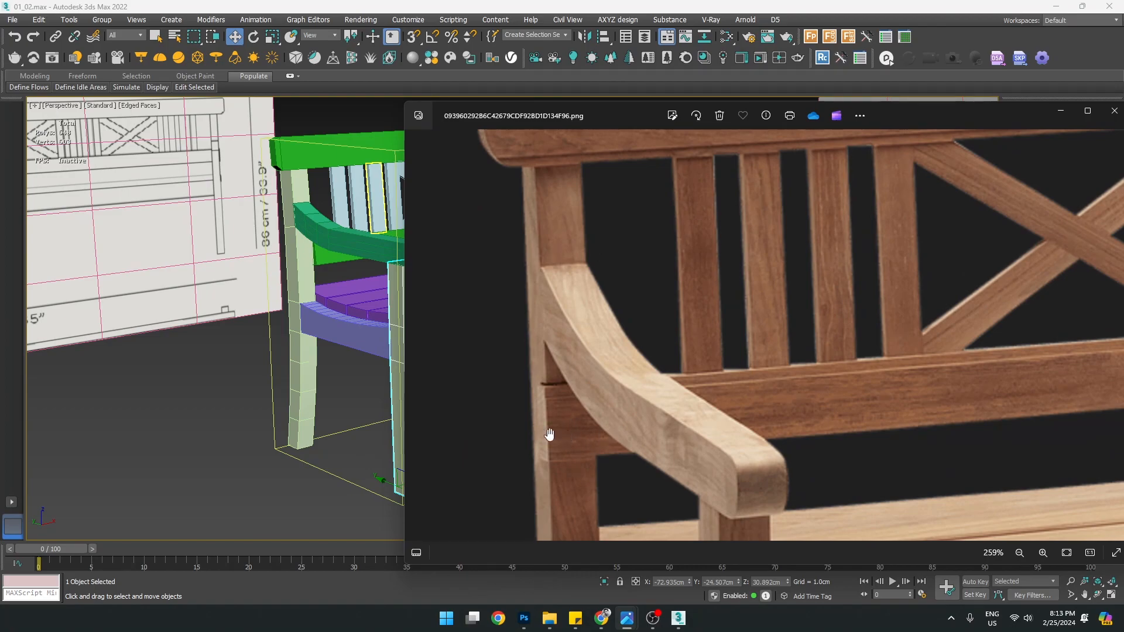
{"action": "scroll", "coordinate": [599, 461], "scroll_direction": "down", "scroll_amount": 5}
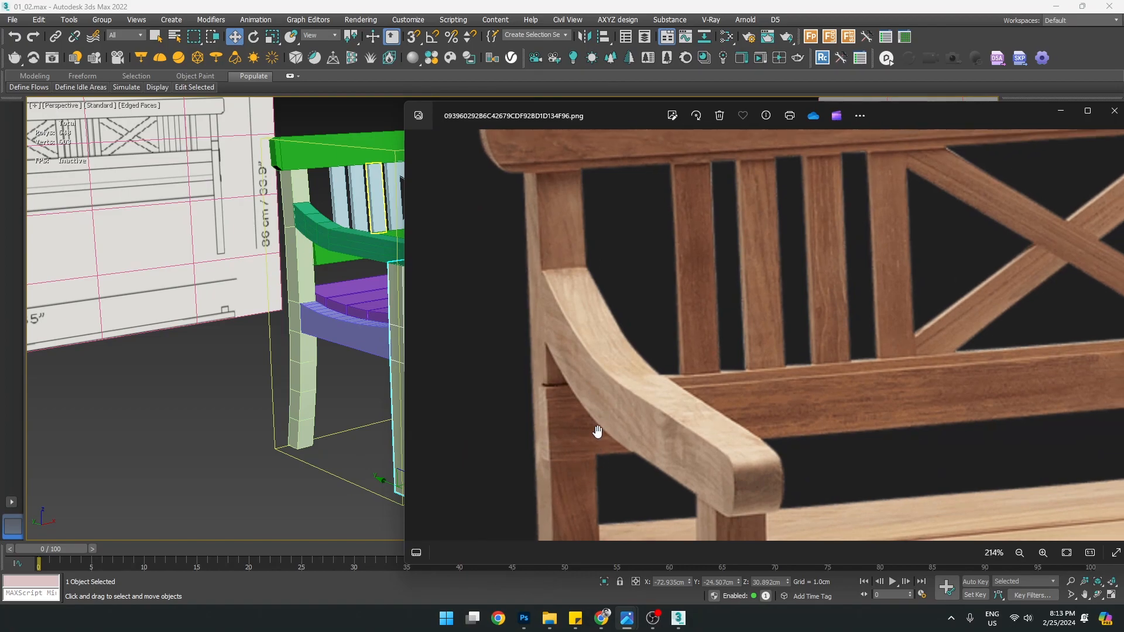
{"action": "left_click_drag", "start_coordinate": [1078, 455], "coordinate": [908, 396]}
{"action": "left_click_drag", "start_coordinate": [605, 429], "coordinate": [729, 396]}
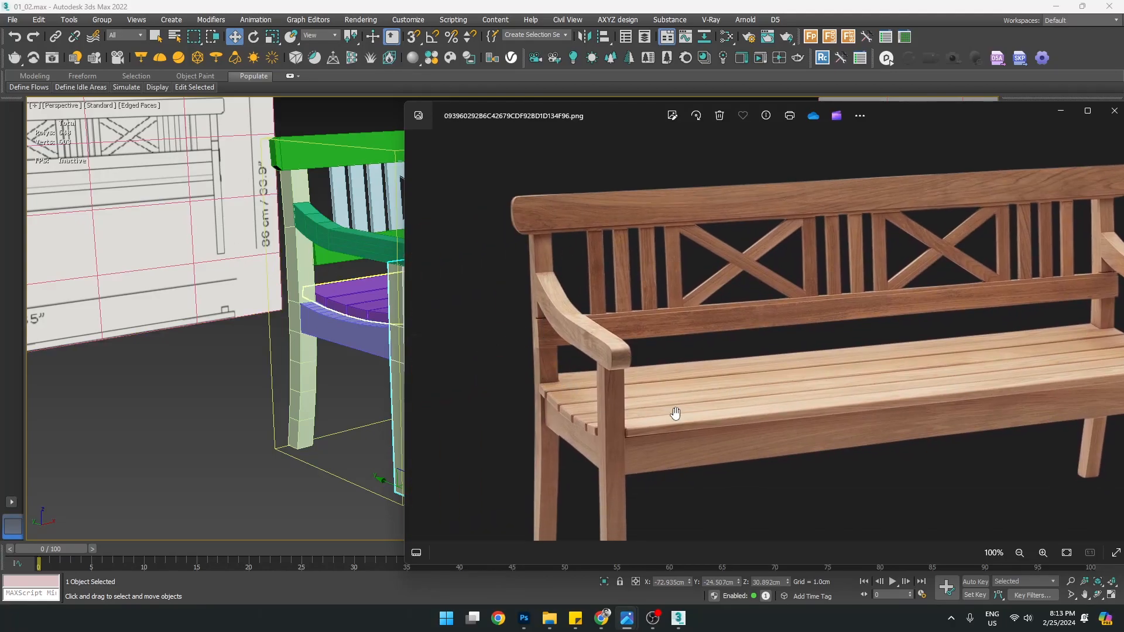
{"action": "scroll", "coordinate": [618, 429], "scroll_direction": "up", "scroll_amount": 2}
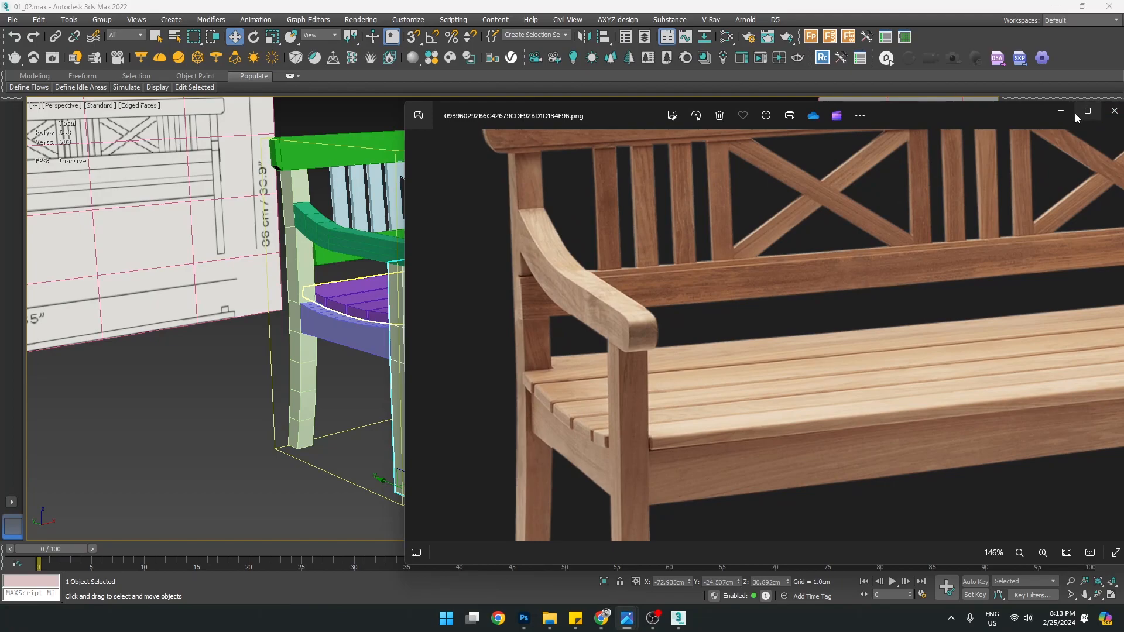
{"action": "left_click", "coordinate": [1061, 111]}
Select the green backrest rail Plane003 and enter its Vertex sub-object level
{"action": "scroll", "coordinate": [470, 320], "scroll_direction": "up", "scroll_amount": 5}
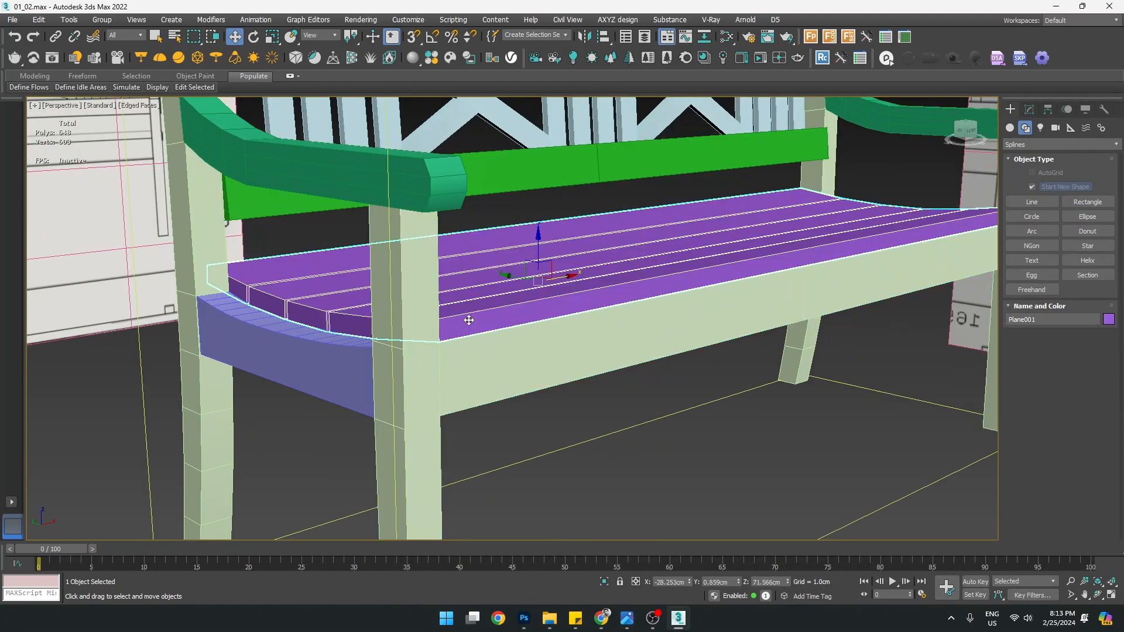
{"action": "scroll", "coordinate": [469, 321], "scroll_direction": "down", "scroll_amount": 4}
{"action": "middle_click_drag", "start_coordinate": [403, 310], "coordinate": [431, 330], "text": "alt"}
{"action": "scroll", "coordinate": [455, 250], "scroll_direction": "up", "scroll_amount": 6}
{"action": "left_click", "coordinate": [457, 202]}
{"action": "scroll", "coordinate": [457, 202], "scroll_direction": "down", "scroll_amount": 3}
{"action": "scroll", "coordinate": [457, 202], "scroll_direction": "down", "scroll_amount": 4}
{"action": "left_click", "coordinate": [1029, 109]}
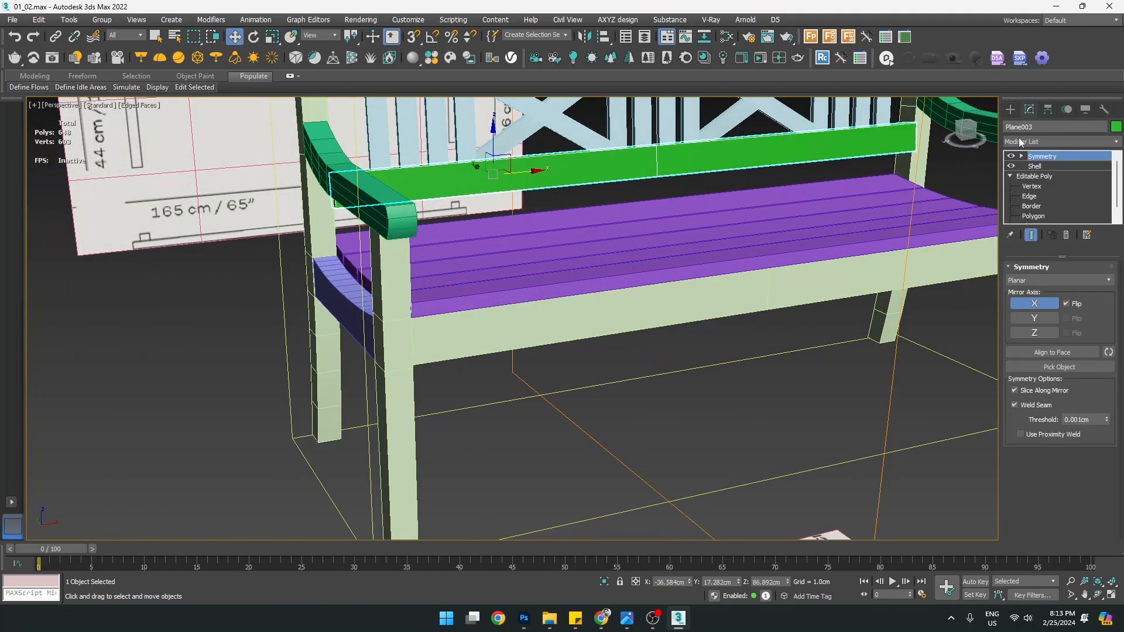
Region-select the rail's left-end vertices and snap them onto the Box003 side post
{"action": "middle_click_drag", "start_coordinate": [466, 179], "coordinate": [511, 230]}
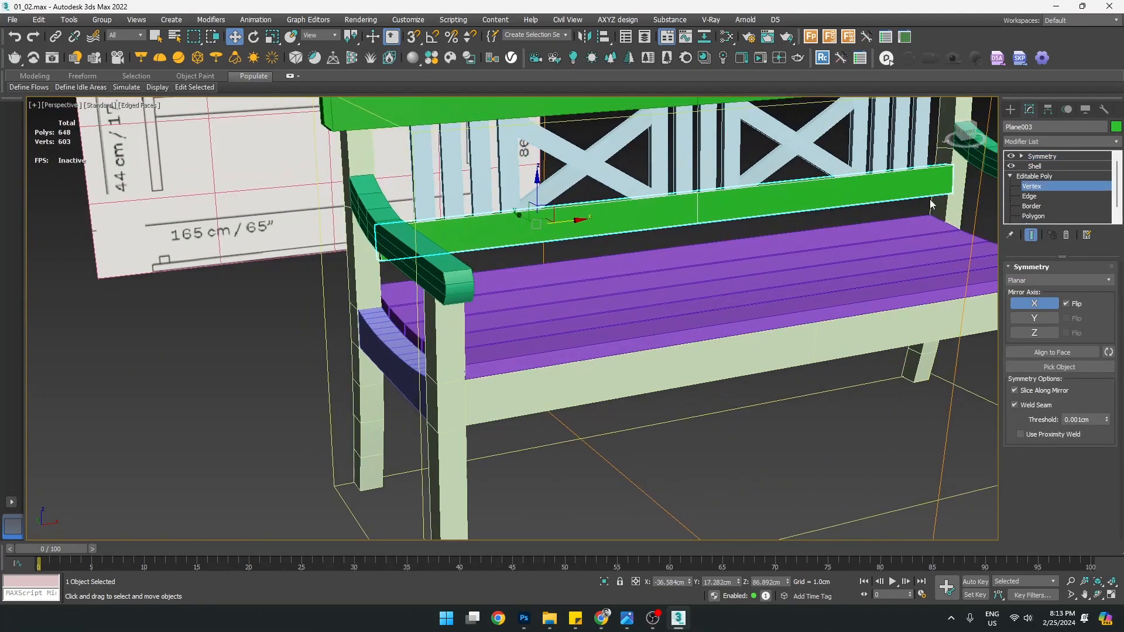
{"action": "scroll", "coordinate": [378, 209], "scroll_direction": "up", "scroll_amount": 2}
{"action": "left_click_drag", "start_coordinate": [324, 174], "coordinate": [407, 307]}
{"action": "scroll", "coordinate": [368, 293], "scroll_direction": "up", "scroll_amount": 3}
{"action": "middle_click_drag", "start_coordinate": [368, 292], "coordinate": [457, 326], "text": "alt"}
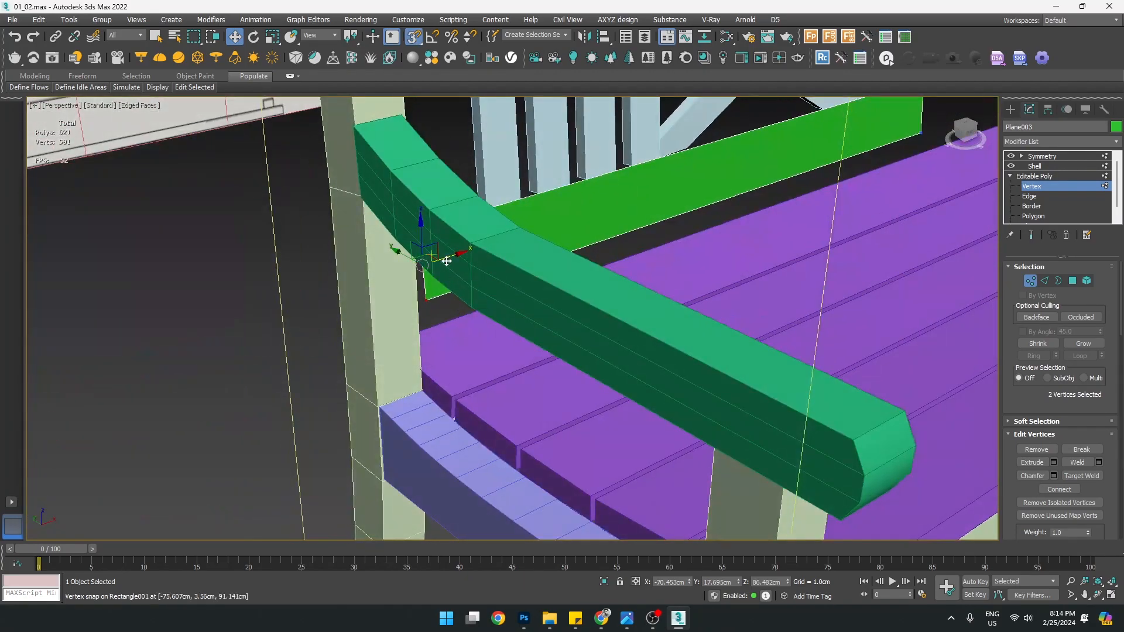
{"action": "left_click_drag", "start_coordinate": [446, 258], "coordinate": [376, 403]}
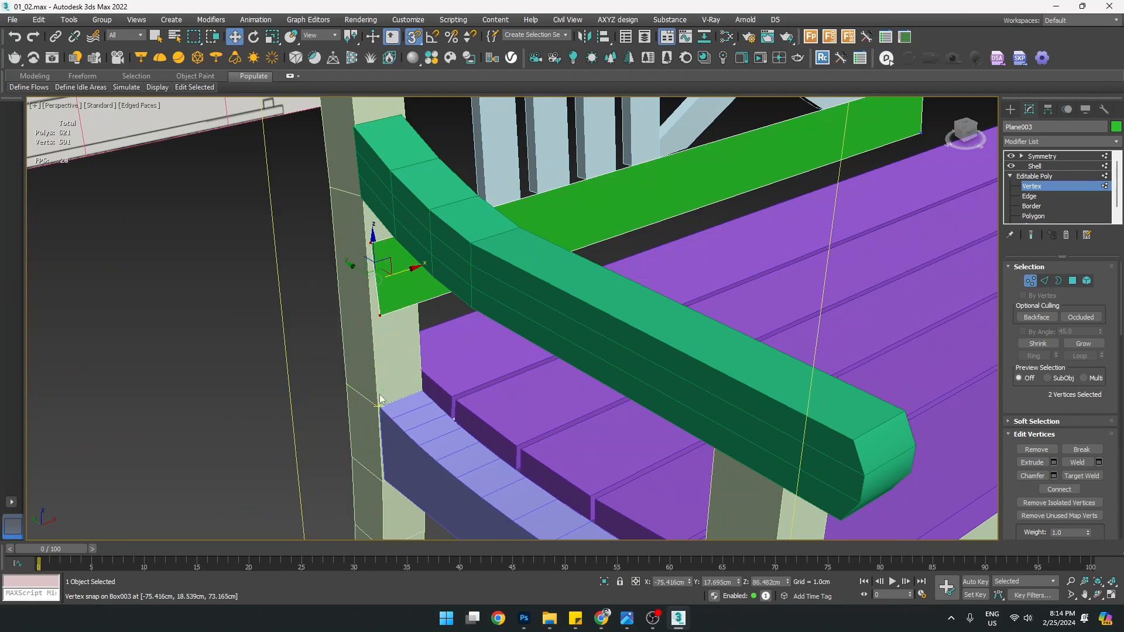
Turn off snapping, exit Vertex level and review the rail's Shell thickness from the front
{"action": "key", "text": "s"}
{"action": "middle_click_drag", "start_coordinate": [417, 373], "coordinate": [975, 163], "text": "alt"}
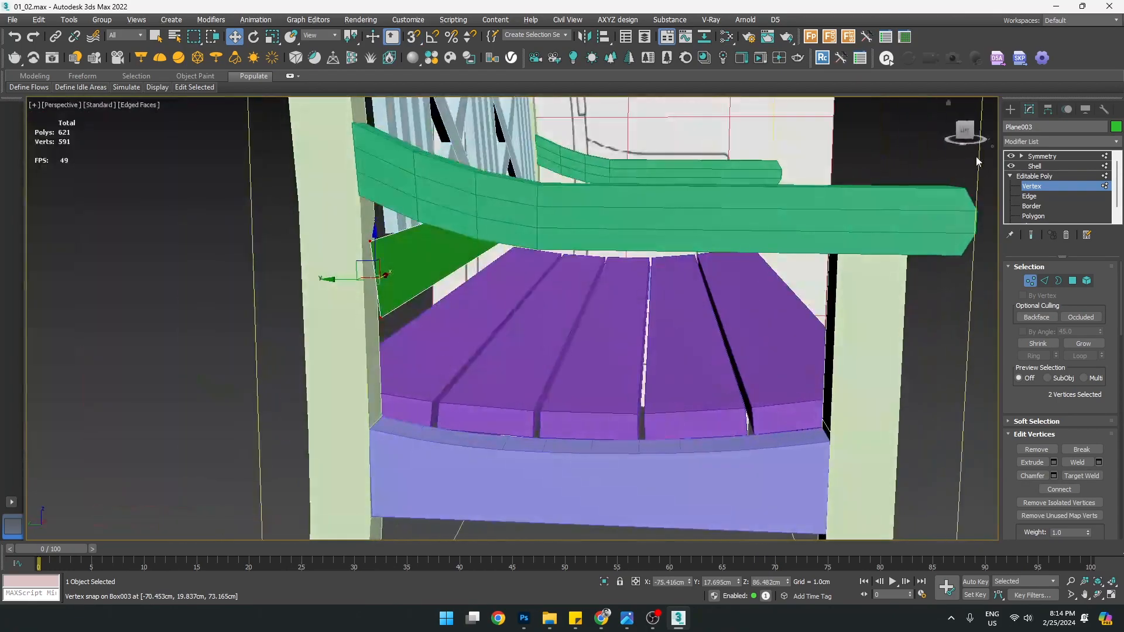
{"action": "left_click", "coordinate": [1034, 186]}
{"action": "left_click", "coordinate": [1035, 166]}
{"action": "middle_click_drag", "start_coordinate": [445, 328], "coordinate": [372, 300], "text": "alt"}
Compare the result with the bench reference photo in Photos, then hide it
{"action": "left_click", "coordinate": [626, 619]}
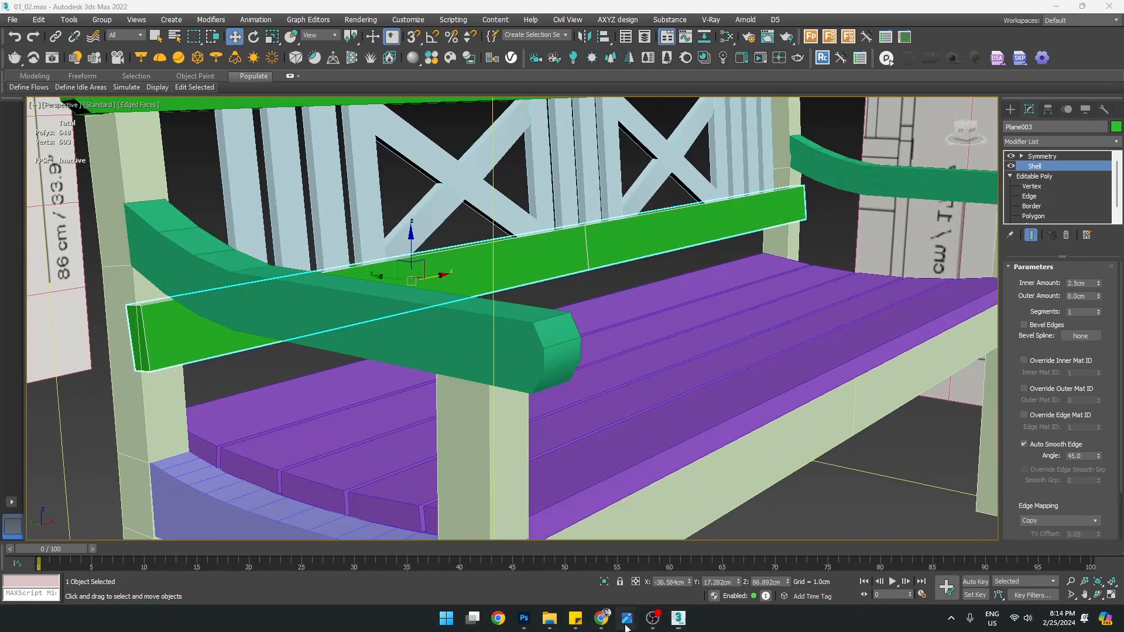
{"action": "left_click", "coordinate": [579, 546]}
{"action": "scroll", "coordinate": [512, 301], "scroll_direction": "up", "scroll_amount": 6}
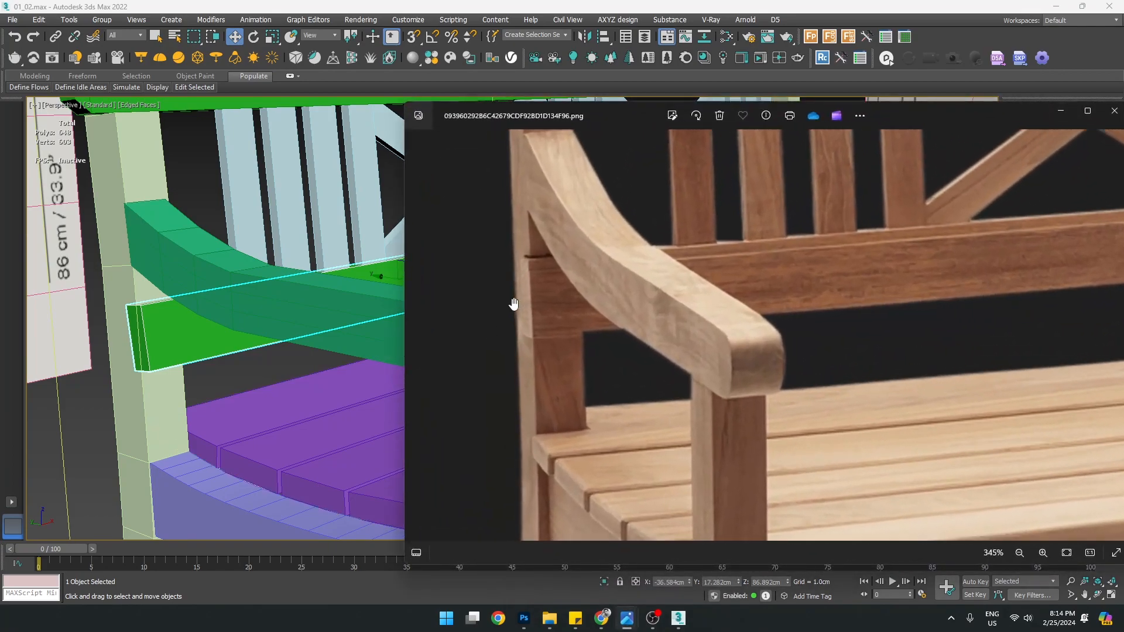
{"action": "left_click", "coordinate": [1052, 111]}
{"action": "middle_click_drag", "start_coordinate": [134, 339], "coordinate": [280, 318]}
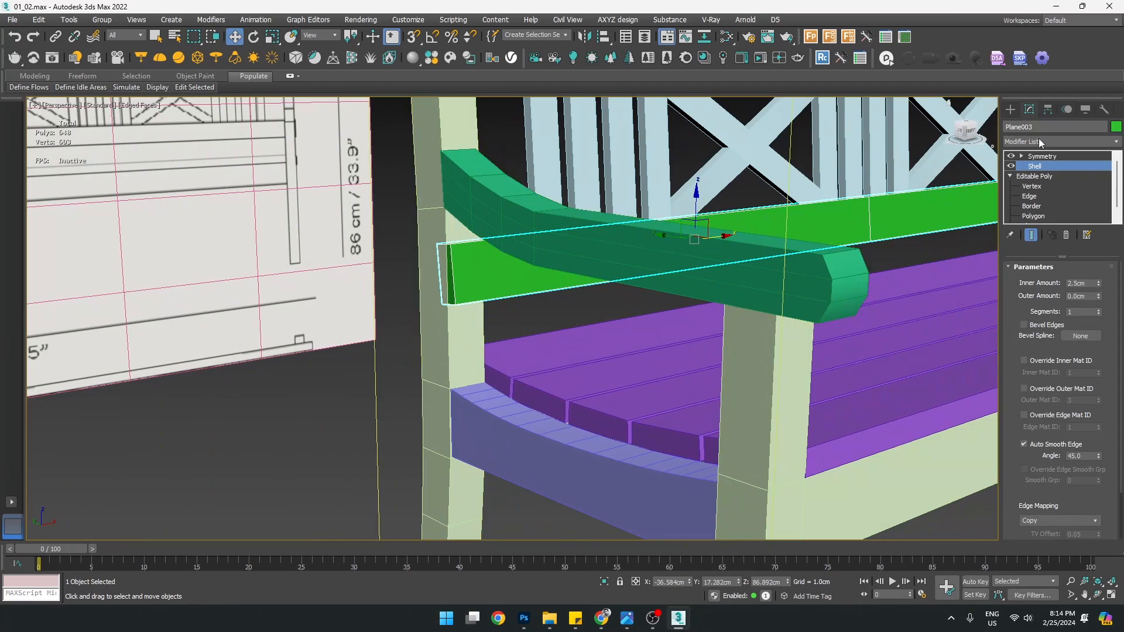
Reselect the two left-end vertices of the rail at Vertex level
{"action": "left_click", "coordinate": [1031, 186]}
{"action": "left_click_drag", "start_coordinate": [372, 208], "coordinate": [452, 307]}
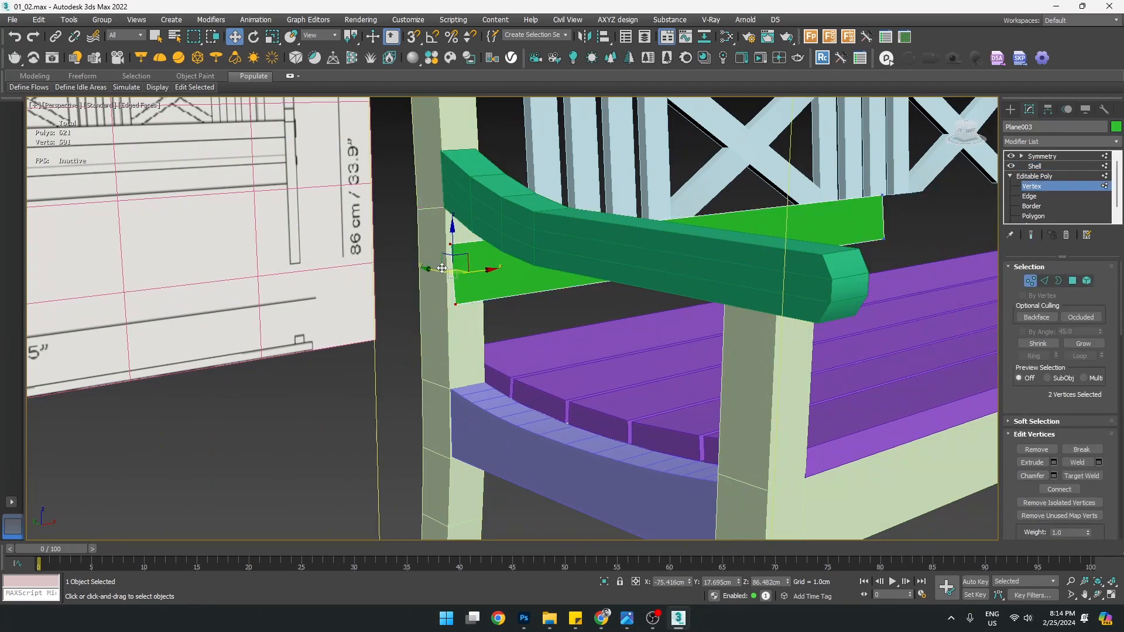
{"action": "scroll", "coordinate": [442, 268], "scroll_direction": "up", "scroll_amount": 2}
{"action": "middle_click_drag", "start_coordinate": [460, 311], "coordinate": [445, 341]}
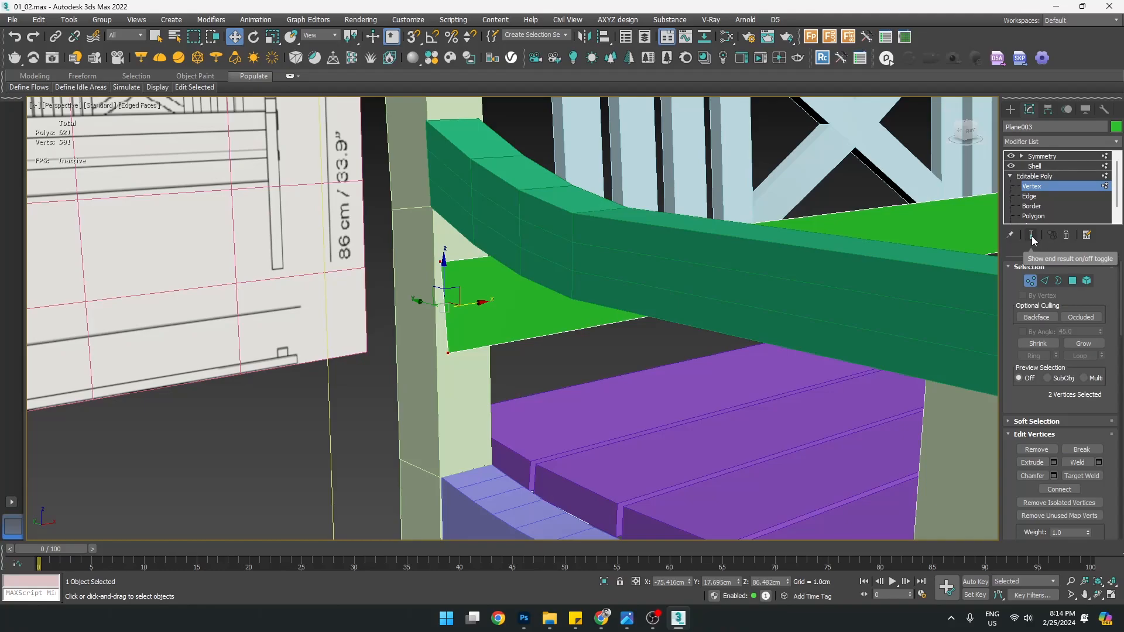
Review the mirrored, thickened rail across the whole bench with Show End Result enabled
{"action": "left_click", "coordinate": [1040, 186]}
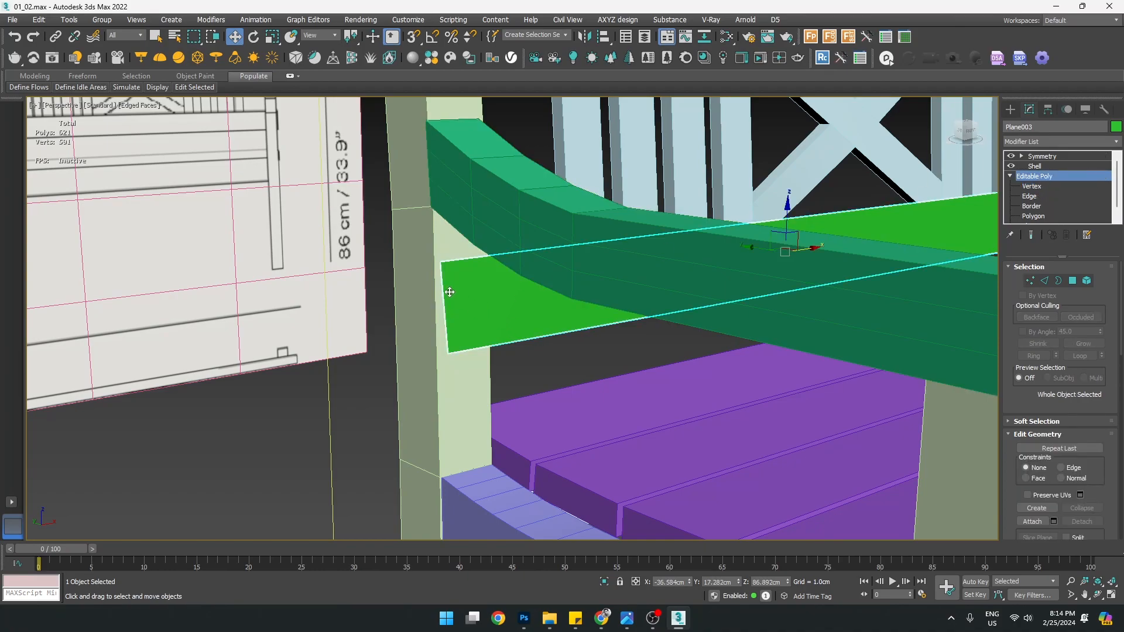
{"action": "middle_click_drag", "start_coordinate": [587, 296], "coordinate": [583, 298], "text": "alt"}
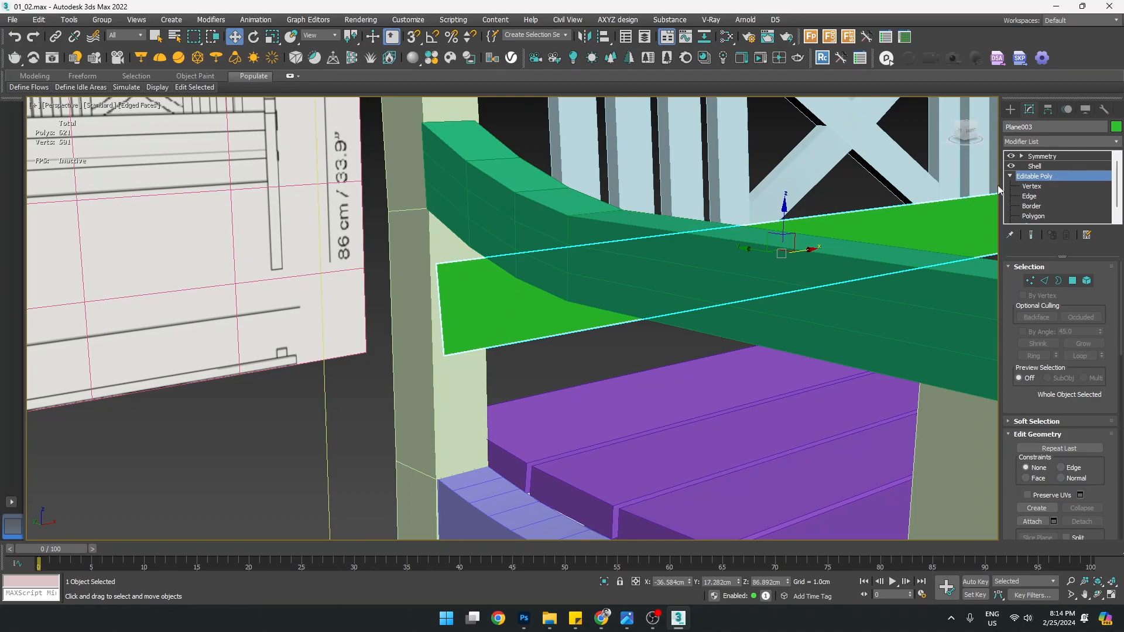
{"action": "middle_click_drag", "start_coordinate": [644, 258], "coordinate": [574, 250], "text": "alt"}
{"action": "scroll", "coordinate": [576, 252], "scroll_direction": "down", "scroll_amount": 5}
{"action": "middle_click_drag", "start_coordinate": [650, 253], "coordinate": [618, 266], "text": "alt"}
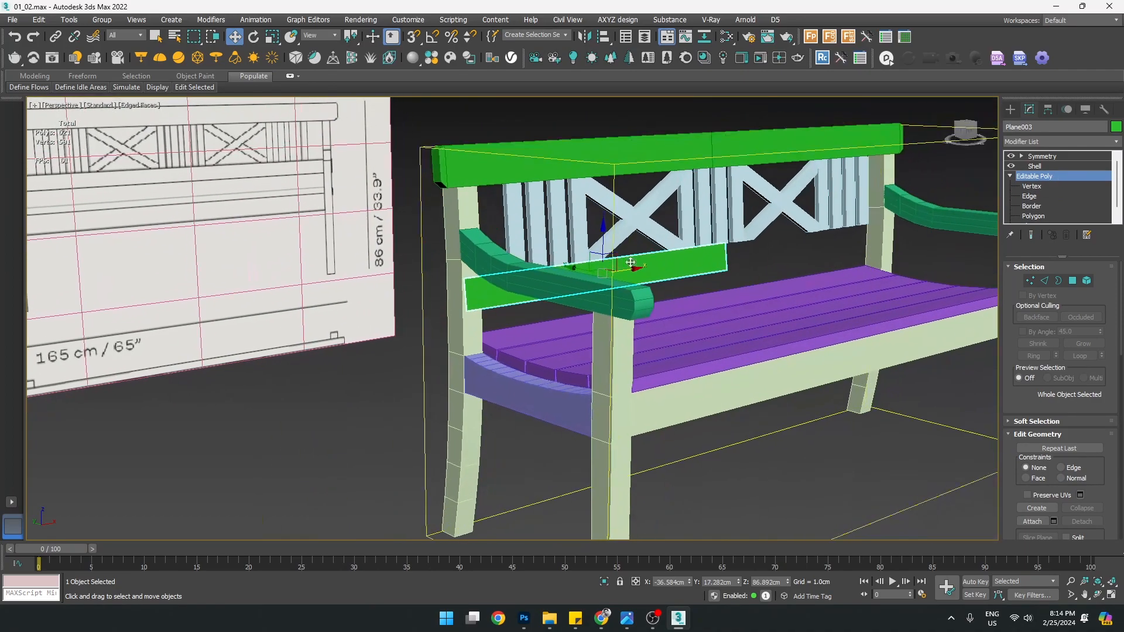
{"action": "left_click", "coordinate": [1035, 166]}
{"action": "left_click", "coordinate": [1031, 235]}
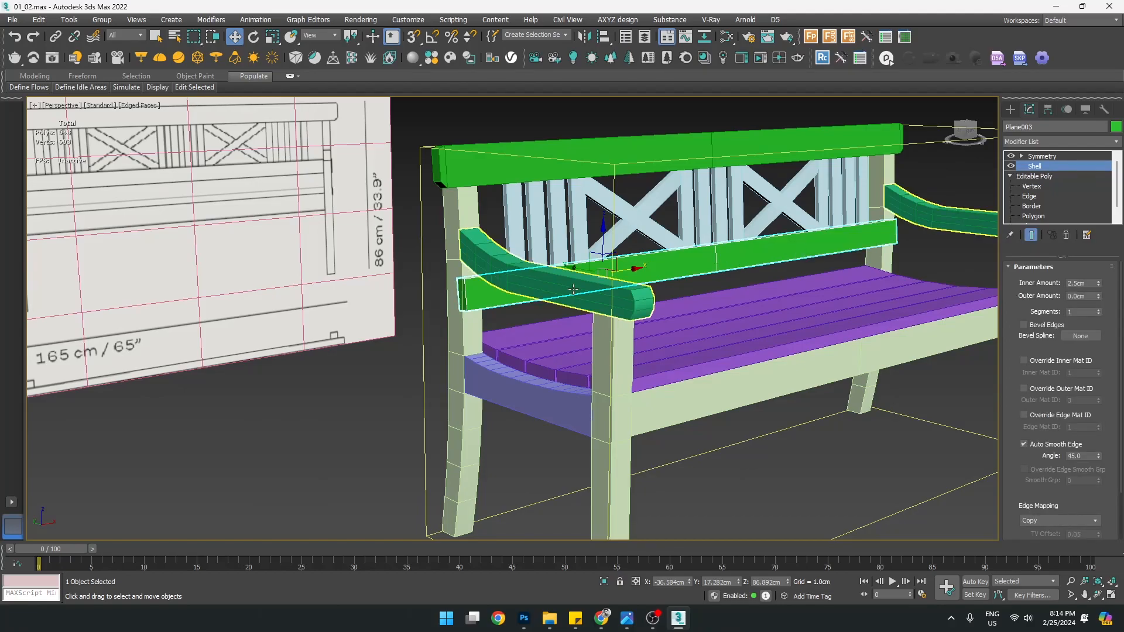
{"action": "left_click", "coordinate": [1037, 156]}
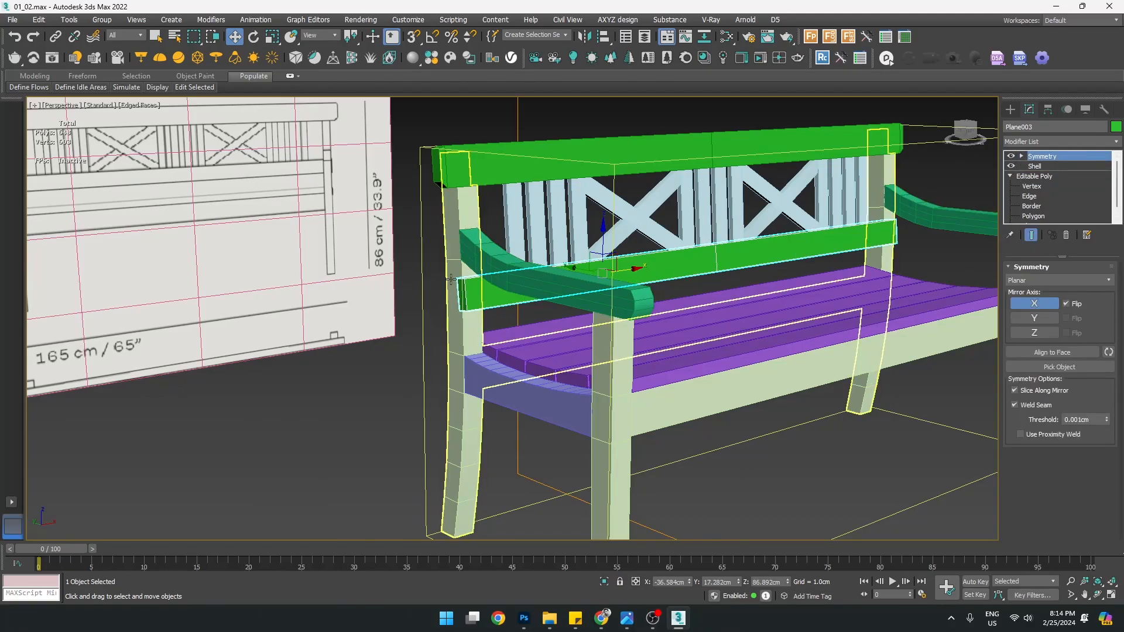
{"action": "key", "text": "z"}
Nudge the end vertices slightly along X so the shelled rail sits flush with the post
{"action": "left_click", "coordinate": [1040, 186]}
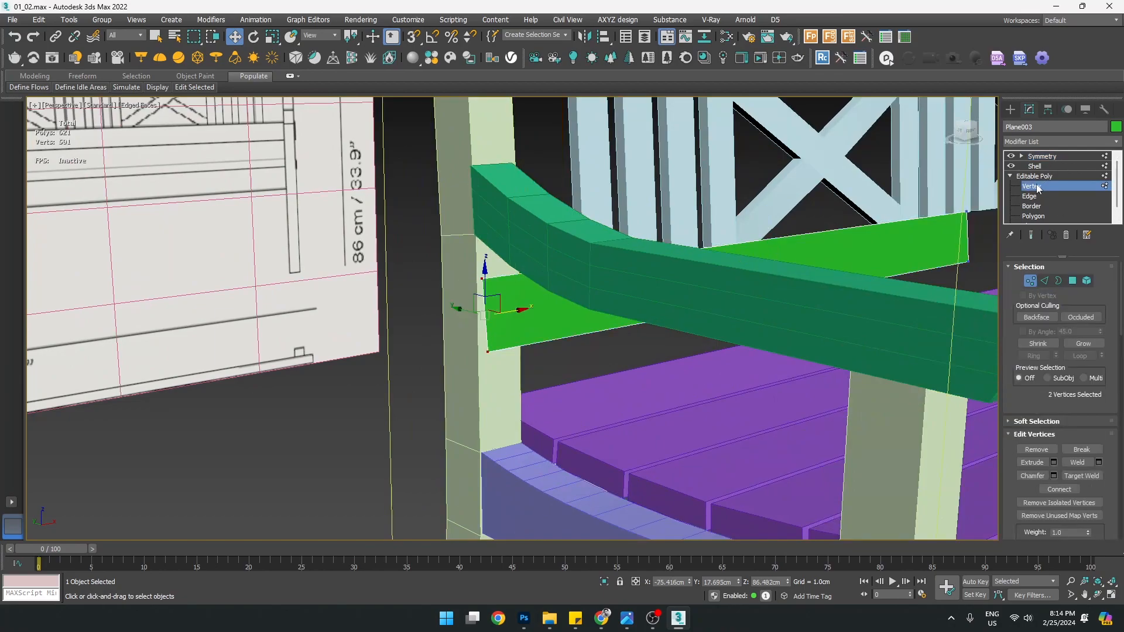
{"action": "key", "text": "z"}
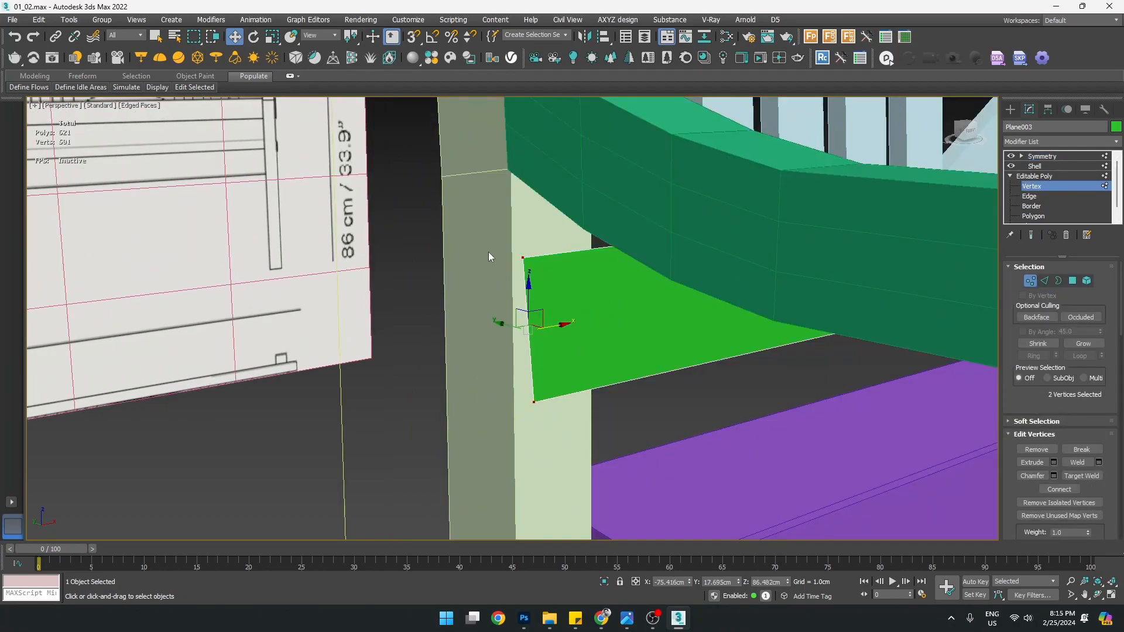
{"action": "left_click", "coordinate": [1032, 235]}
{"action": "mouse_move", "coordinate": [575, 300]}
{"action": "middle_mouse_down", "text": "alt"}
{"action": "mouse_move", "coordinate": [612, 272]}
{"action": "mouse_move", "coordinate": [586, 275]}
{"action": "mouse_move", "coordinate": [568, 319]}
{"action": "middle_mouse_up", "text": "alt"}
{"action": "scroll", "coordinate": [552, 328], "scroll_direction": "up", "scroll_amount": 2}
{"action": "left_click_drag", "start_coordinate": [554, 324], "coordinate": [545, 327]}
{"action": "scroll", "coordinate": [545, 327], "scroll_direction": "down", "scroll_amount": 2}
{"action": "middle_click_drag", "start_coordinate": [542, 327], "coordinate": [609, 296], "text": "alt"}
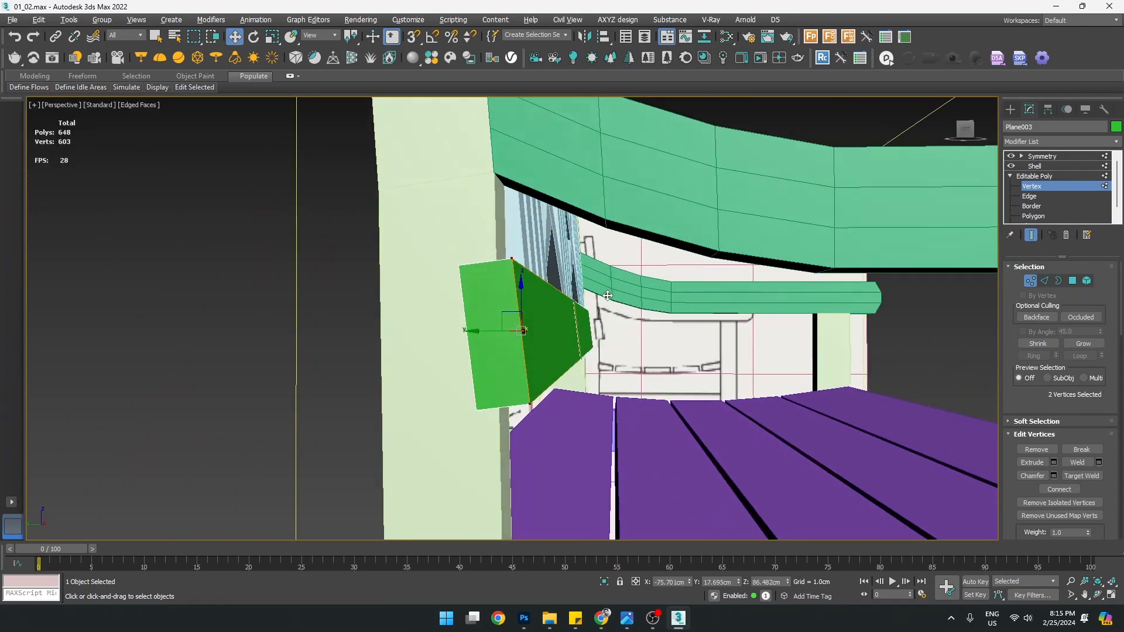
Select the back leg Box003 and the green rail block, then isolate them with Alt+Q
{"action": "left_click", "coordinate": [1011, 110]}
{"action": "left_click", "coordinate": [422, 248]}
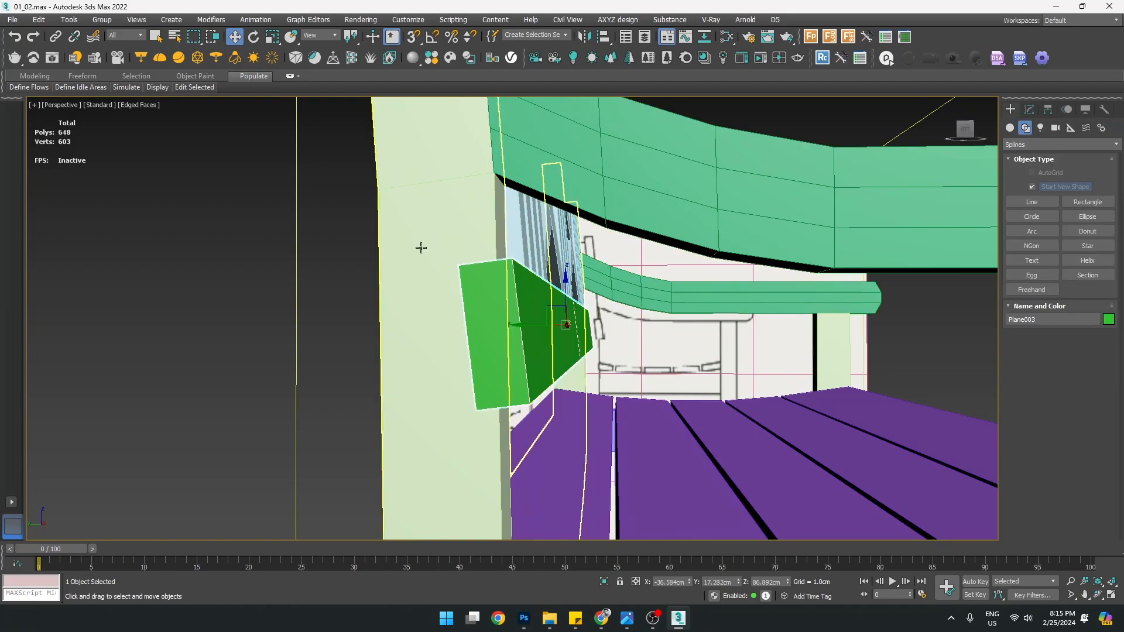
{"action": "scroll", "coordinate": [478, 398], "scroll_direction": "down", "scroll_amount": 6}
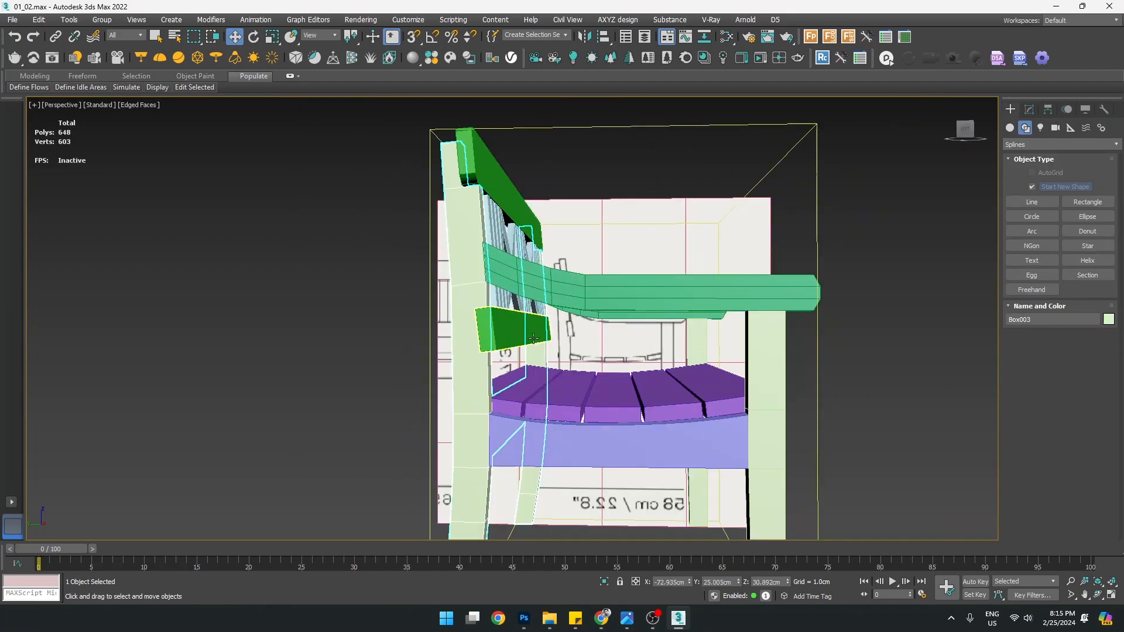
{"action": "key", "text": "alt+w"}
{"action": "middle_click", "coordinate": [398, 399]}
{"action": "key", "text": "alt+w"}
{"action": "scroll", "coordinate": [458, 332], "scroll_direction": "up", "scroll_amount": 5}
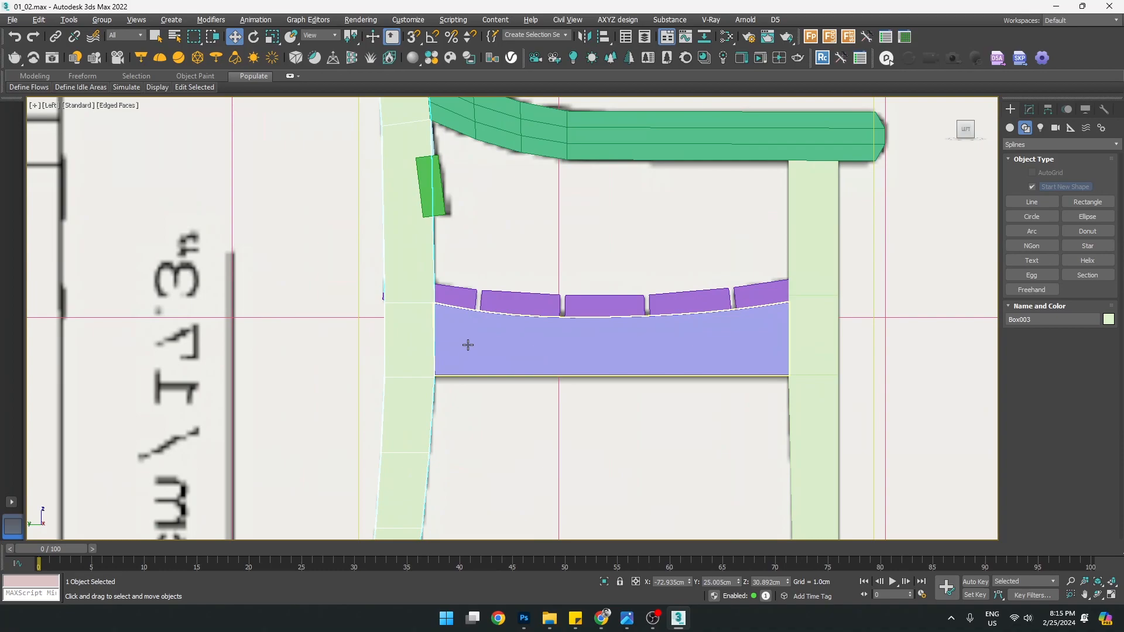
{"action": "key", "text": "alt+w"}
{"action": "middle_click", "coordinate": [525, 369]}
{"action": "key", "text": "alt+w"}
{"action": "left_click", "coordinate": [486, 333], "text": "ctrl"}
{"action": "key", "text": "alt+q"}
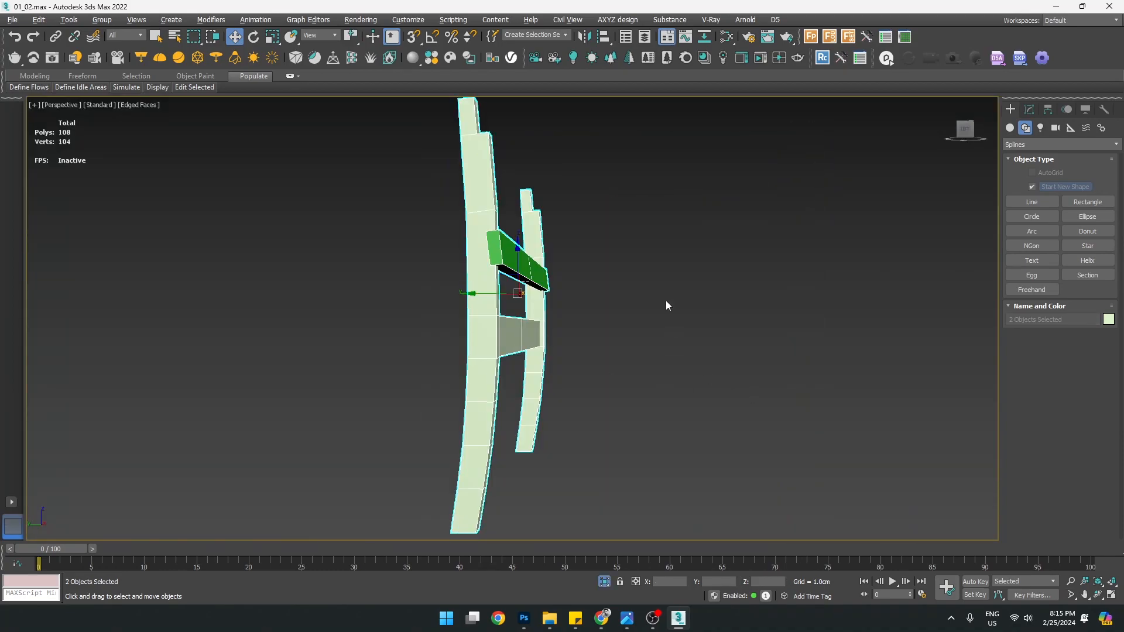
In the maximized Left view, select only Box003 in wireframe and show its Symmetry settings
{"action": "key", "text": "alt+w"}
{"action": "middle_click", "coordinate": [459, 409]}
{"action": "key", "text": "alt+w"}
{"action": "middle_click_drag", "start_coordinate": [483, 291], "coordinate": [625, 473]}
{"action": "scroll", "coordinate": [542, 343], "scroll_direction": "up", "scroll_amount": 4}
{"action": "left_click", "coordinate": [435, 393]}
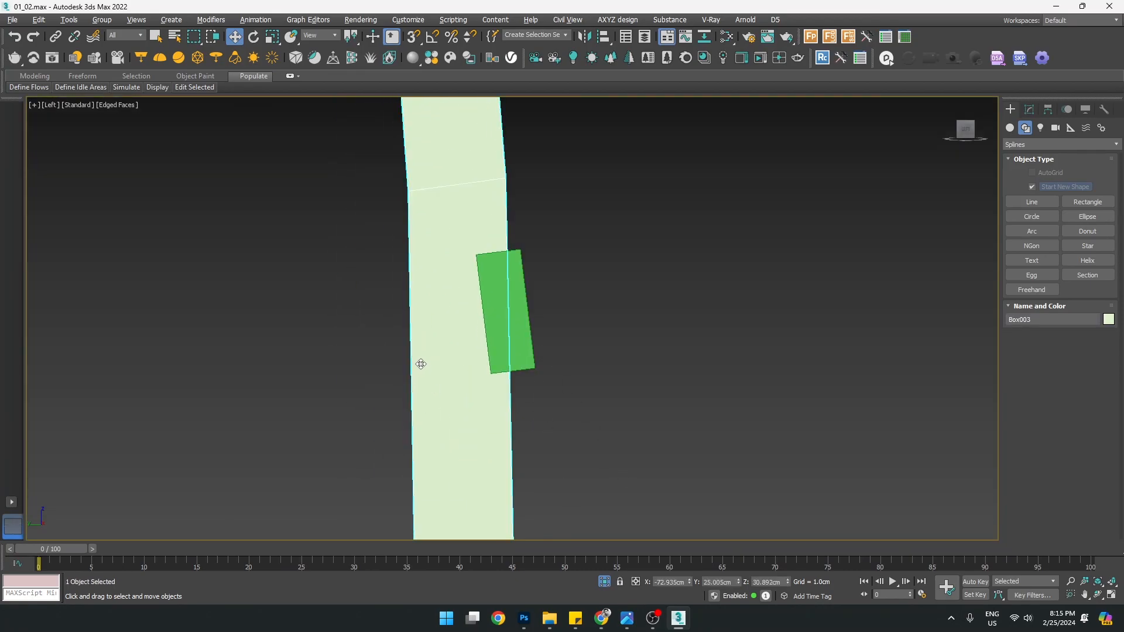
{"action": "key", "text": "F3"}
{"action": "scroll", "coordinate": [413, 339], "scroll_direction": "down", "scroll_amount": 4}
{"action": "scroll", "coordinate": [421, 346], "scroll_direction": "up", "scroll_amount": 2}
{"action": "scroll", "coordinate": [443, 310], "scroll_direction": "up", "scroll_amount": 4}
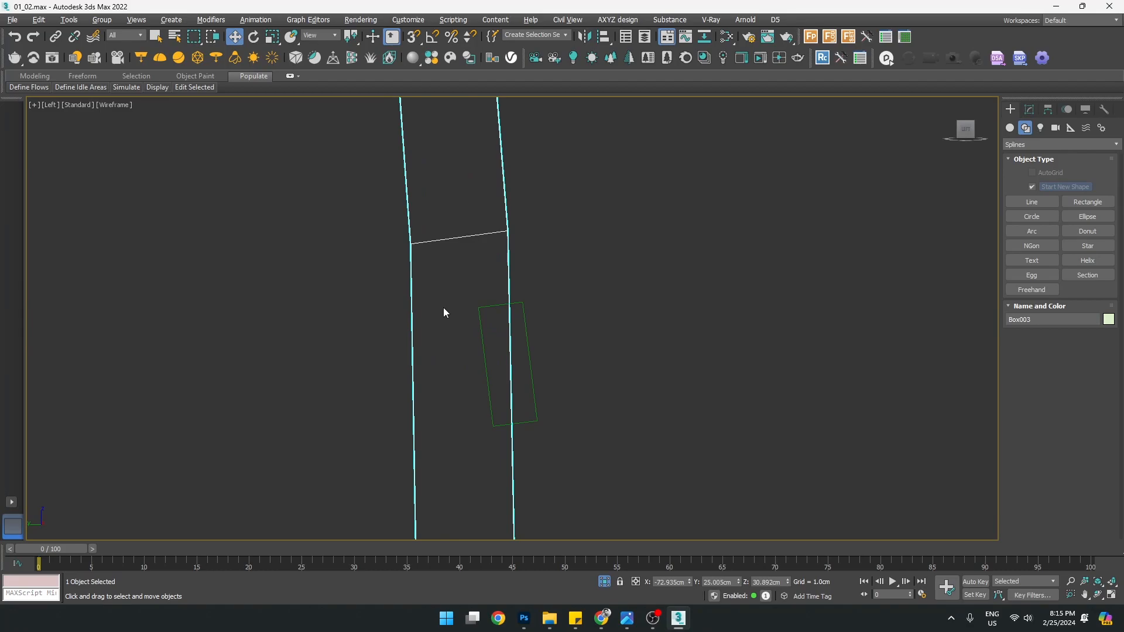
{"action": "key", "text": "1"}
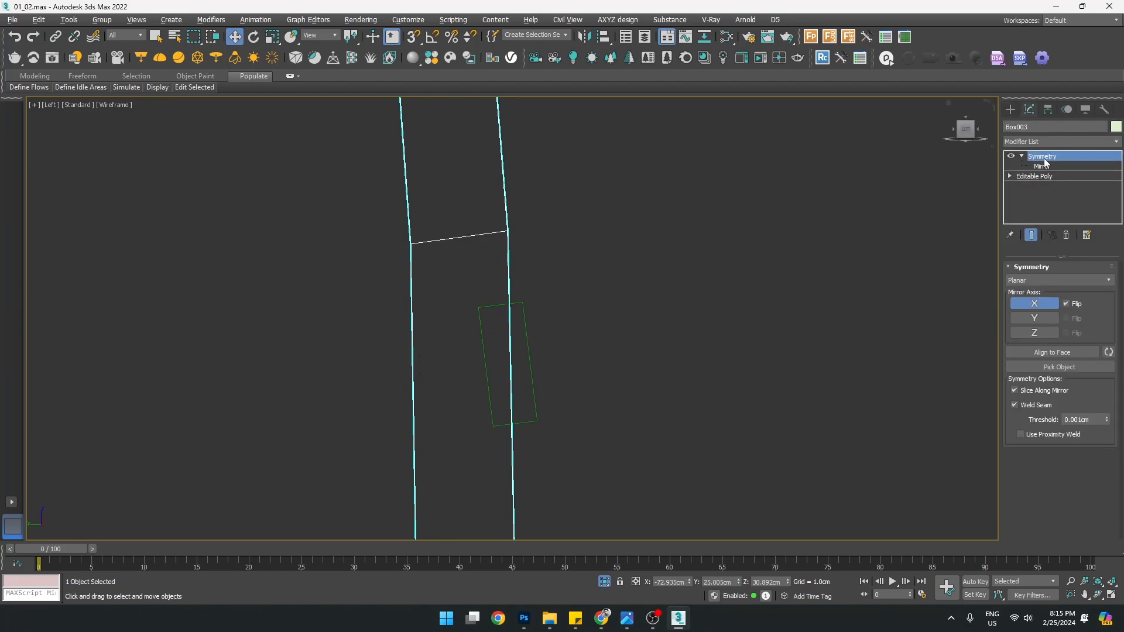
Add an Edit Poly modifier on top of the leg's editable poly
{"action": "left_click", "coordinate": [1038, 177]}
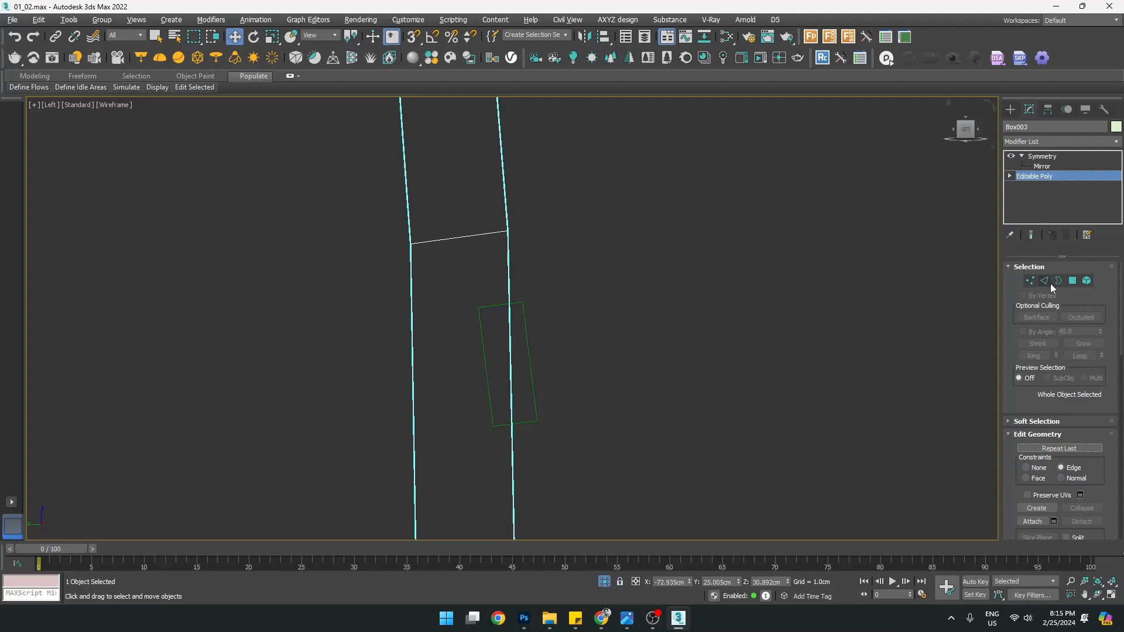
{"action": "left_click", "coordinate": [1041, 138]}
{"action": "key", "text": "e"}
{"action": "left_click", "coordinate": [1030, 183]}
At Edge level, select edges across the leg while panning along its curved length
{"action": "middle_click_drag", "start_coordinate": [532, 293], "coordinate": [571, 272]}
{"action": "key", "text": "2"}
{"action": "scroll", "coordinate": [528, 314], "scroll_direction": "down", "scroll_amount": 2}
{"action": "middle_click_drag", "start_coordinate": [504, 351], "coordinate": [514, 332]}
{"action": "scroll", "coordinate": [515, 332], "scroll_direction": "up", "scroll_amount": 1}
{"action": "scroll", "coordinate": [481, 284], "scroll_direction": "up", "scroll_amount": 3}
{"action": "middle_click_drag", "start_coordinate": [480, 283], "coordinate": [399, 304]}
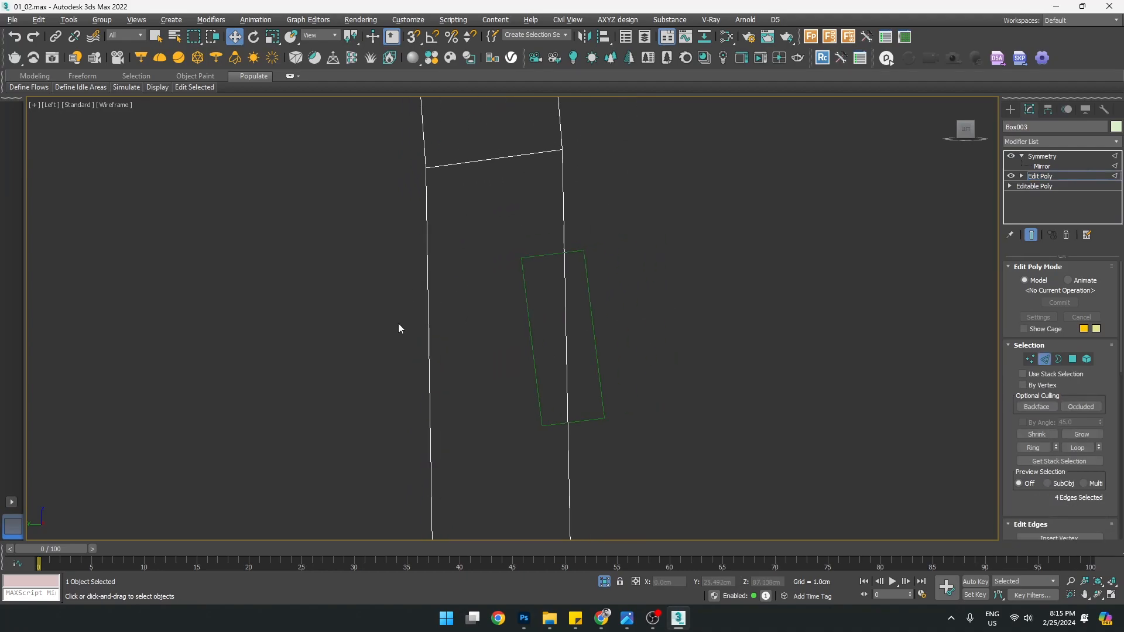
{"action": "middle_click_drag", "start_coordinate": [458, 343], "coordinate": [433, 259]}
{"action": "scroll", "coordinate": [434, 259], "scroll_direction": "down", "scroll_amount": 2}
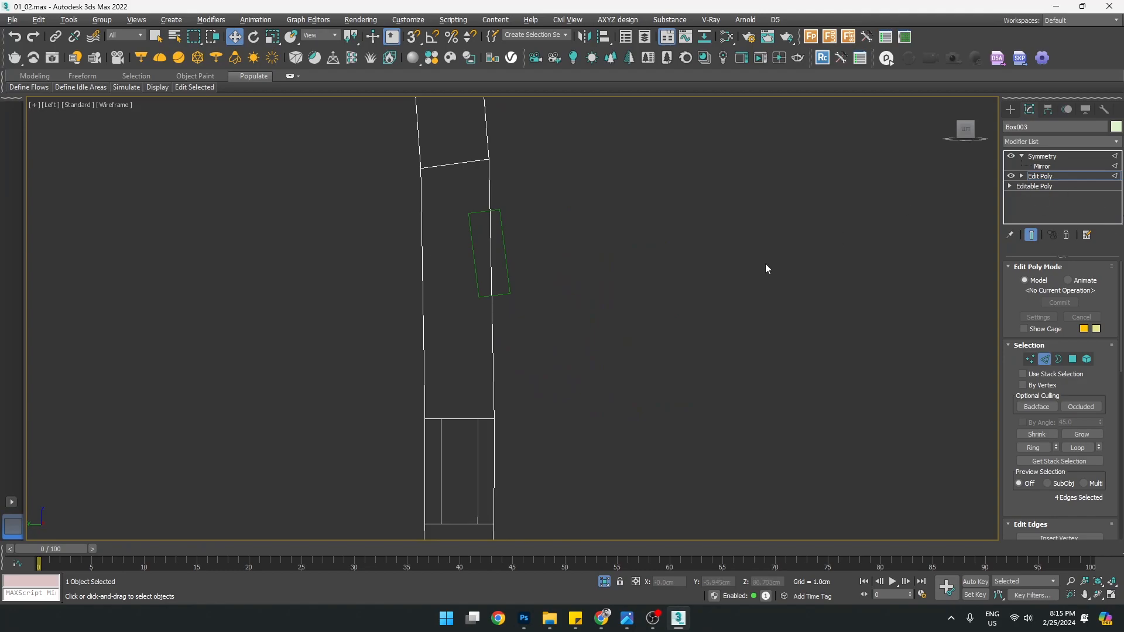
{"action": "scroll", "coordinate": [461, 210], "scroll_direction": "up", "scroll_amount": 2}
{"action": "scroll", "coordinate": [396, 237], "scroll_direction": "down", "scroll_amount": 1}
{"action": "scroll", "coordinate": [382, 256], "scroll_direction": "up", "scroll_amount": 2}
{"action": "mouse_move", "coordinate": [378, 262]}
{"action": "middle_mouse_down"}
{"action": "mouse_move", "coordinate": [394, 219]}
{"action": "mouse_move", "coordinate": [462, 148]}
{"action": "mouse_move", "coordinate": [429, 290]}
{"action": "mouse_move", "coordinate": [393, 294]}
{"action": "middle_mouse_up"}
{"action": "scroll", "coordinate": [394, 219], "scroll_direction": "down", "scroll_amount": 4}
{"action": "scroll", "coordinate": [429, 291], "scroll_direction": "up", "scroll_amount": 2}
Select the leg's left and right edges and preview Connect with 2 segments, slide 40
{"action": "left_click_drag", "start_coordinate": [417, 294], "coordinate": [470, 319]}
{"action": "left_click_drag", "start_coordinate": [580, 346], "coordinate": [501, 320], "text": "ctrl"}
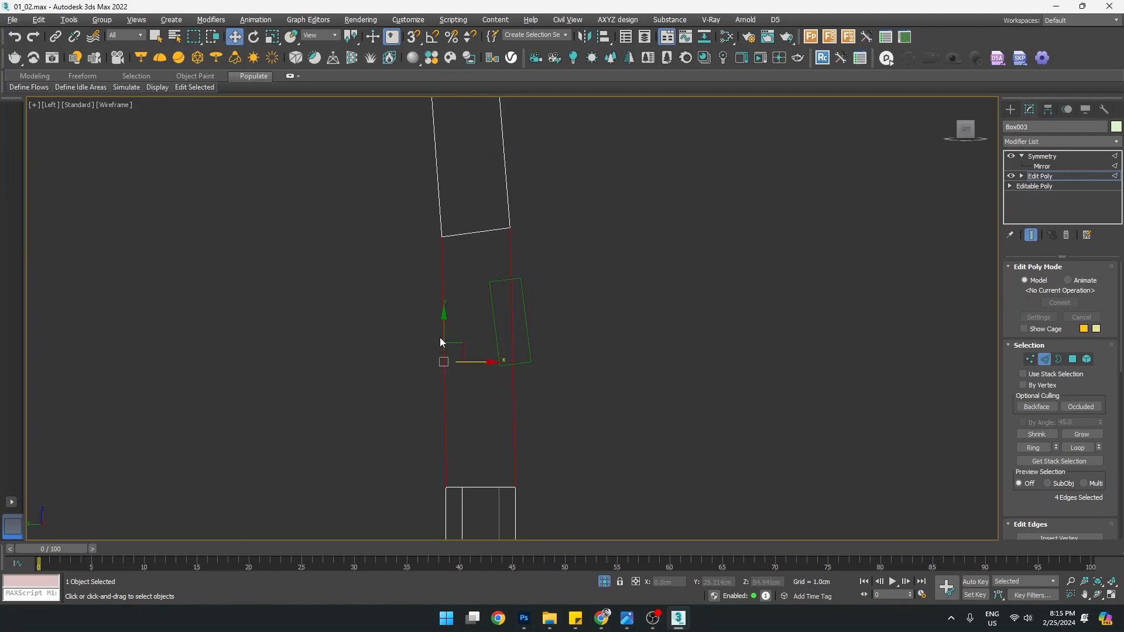
{"action": "scroll", "coordinate": [479, 297], "scroll_direction": "up", "scroll_amount": 2}
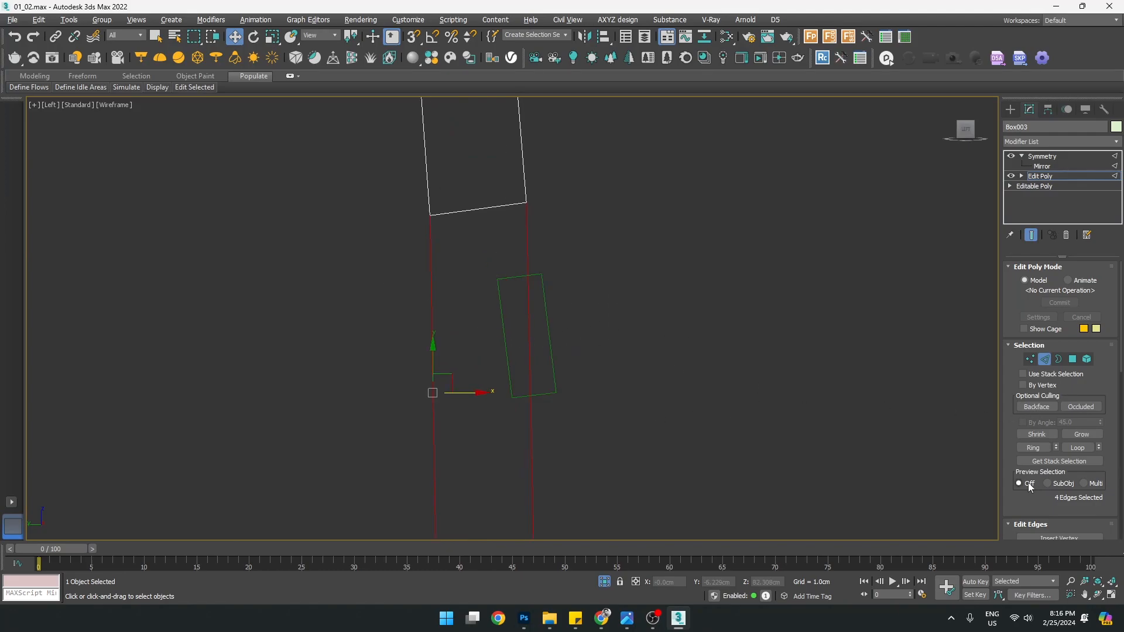
{"action": "middle_click_drag", "start_coordinate": [447, 354], "coordinate": [456, 320]}
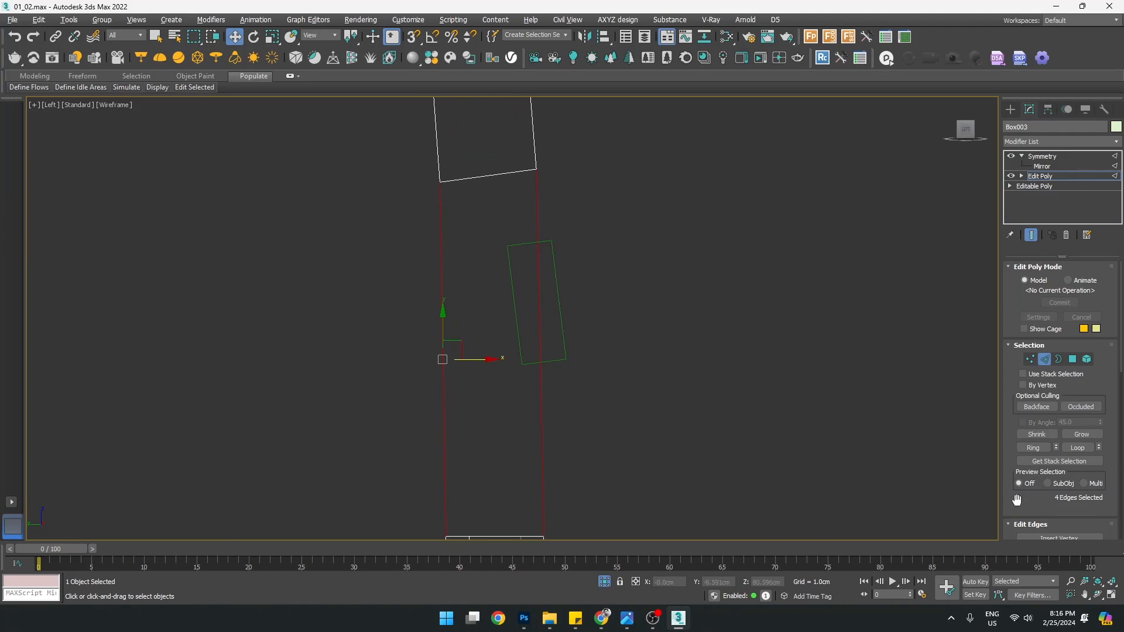
{"action": "scroll", "coordinate": [1017, 500], "scroll_direction": "down", "scroll_amount": 4}
{"action": "left_click", "coordinate": [1099, 486]}
{"action": "left_click", "coordinate": [692, 321]}
{"action": "left_click_drag", "start_coordinate": [692, 359], "coordinate": [690, 271]}
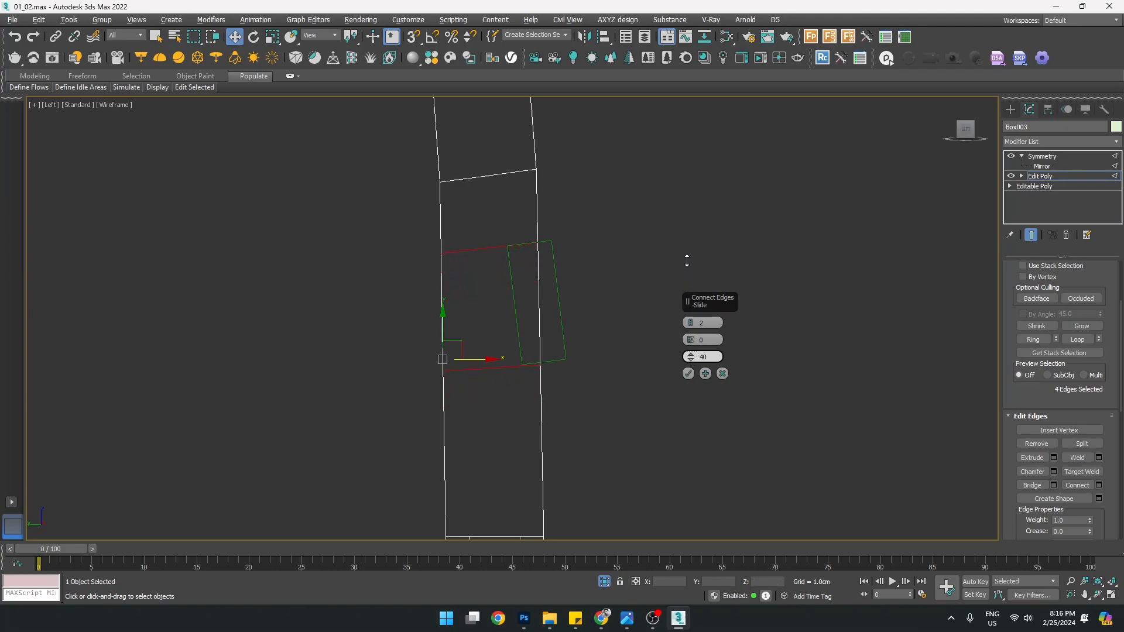
Set the two new edges' spacing to 40 and apply the connection on the leg
{"action": "left_click_drag", "start_coordinate": [687, 259], "coordinate": [687, 259]}
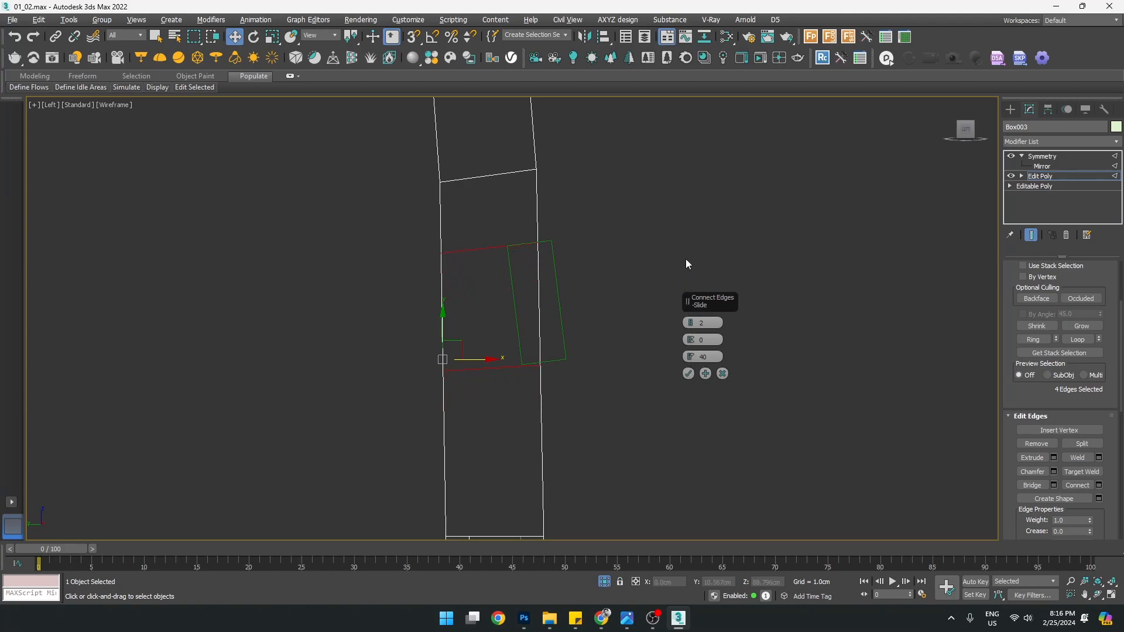
{"action": "left_click", "coordinate": [689, 374]}
{"action": "scroll", "coordinate": [499, 258], "scroll_direction": "up", "scroll_amount": 2}
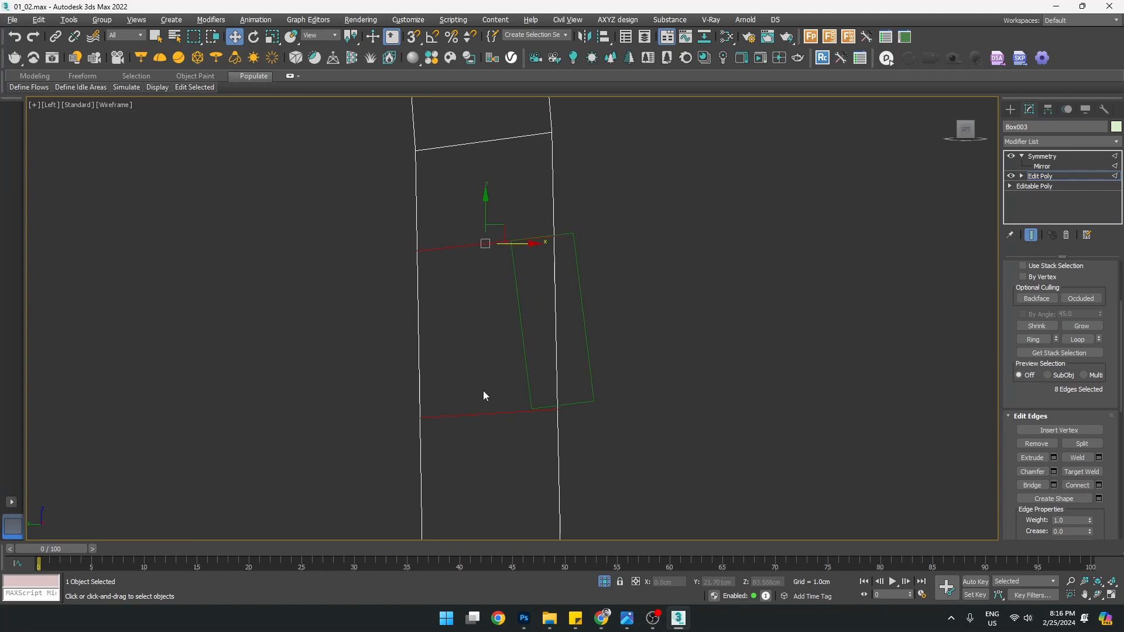
Maximize the Perspective view, orbit around the leg and rail, and switch to wireframe
{"action": "key", "text": "alt+w"}
{"action": "middle_click", "coordinate": [686, 396]}
{"action": "key", "text": "alt+w"}
{"action": "middle_click_drag", "start_coordinate": [654, 397], "coordinate": [620, 434], "text": "alt"}
{"action": "scroll", "coordinate": [496, 249], "scroll_direction": "up", "scroll_amount": 6}
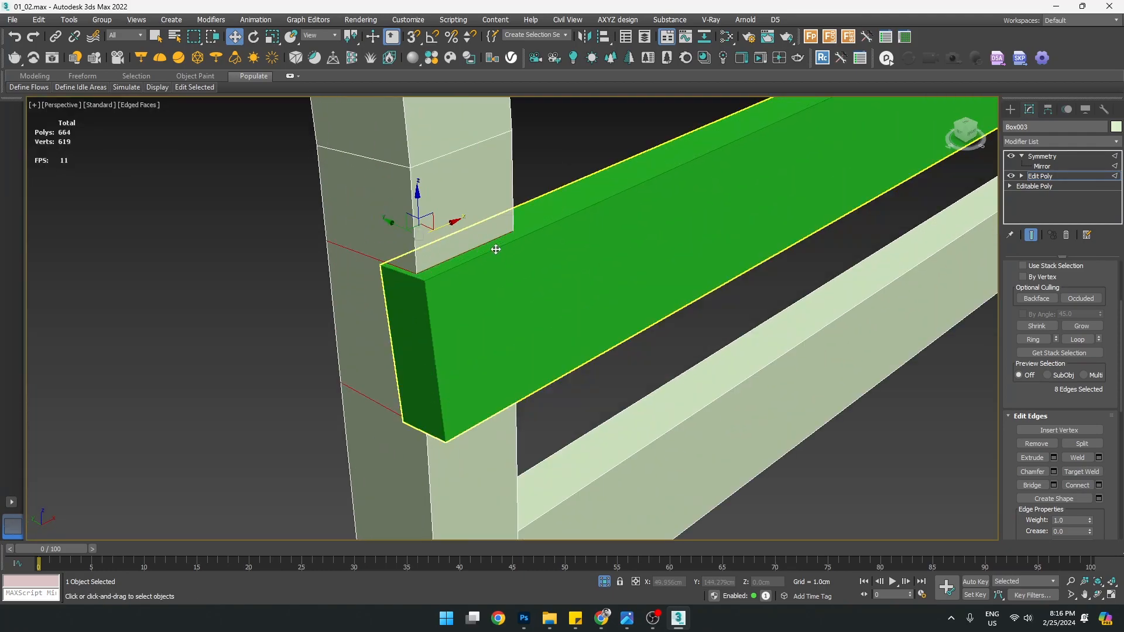
{"action": "key", "text": "F3"}
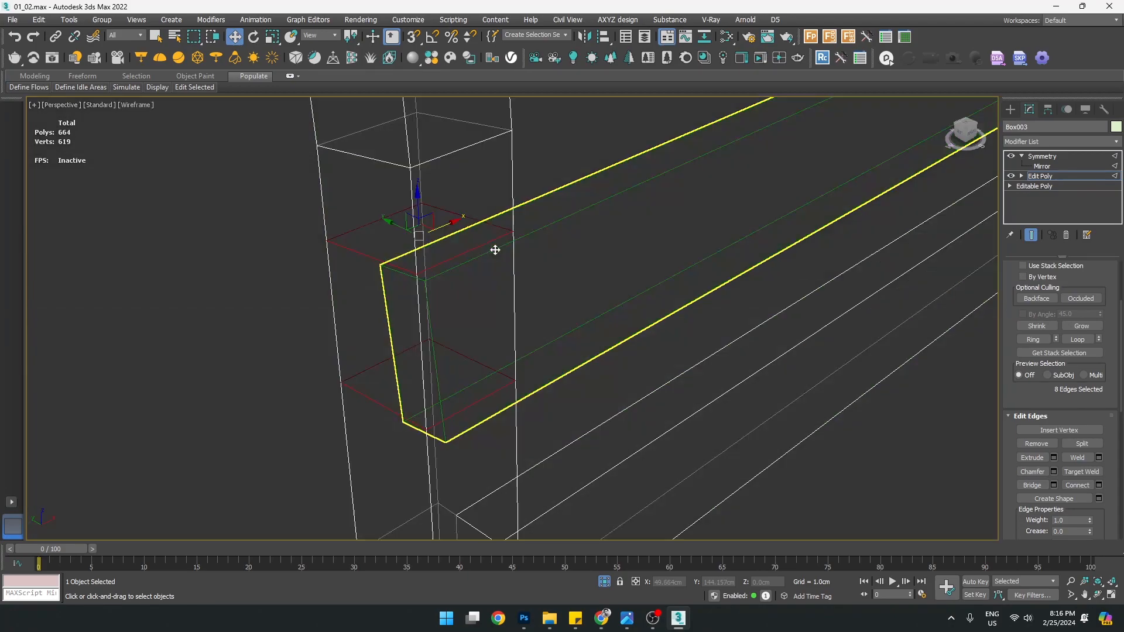
{"action": "middle_click_drag", "start_coordinate": [494, 265], "coordinate": [557, 321], "text": "alt"}
Reselect the four edges bracketing the rail, two upper and two lower
{"action": "left_click", "coordinate": [452, 291]}
{"action": "left_click_drag", "start_coordinate": [422, 183], "coordinate": [439, 342]}
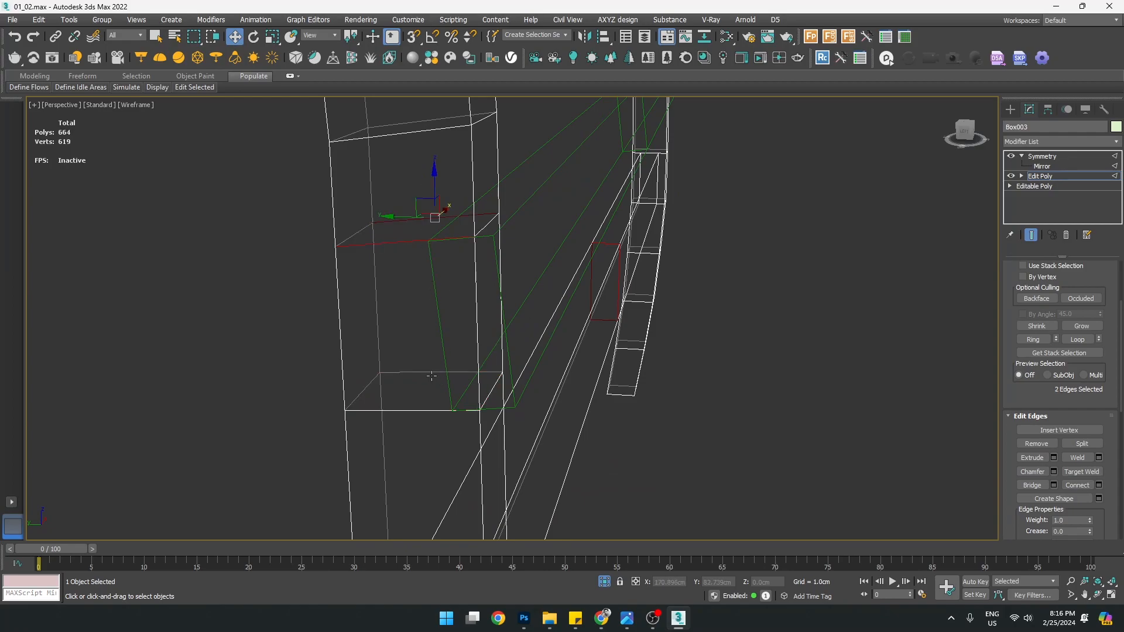
{"action": "left_click_drag", "start_coordinate": [438, 408], "coordinate": [439, 423], "text": "ctrl"}
{"action": "scroll", "coordinate": [440, 374], "scroll_direction": "down", "scroll_amount": 2}
{"action": "scroll", "coordinate": [462, 377], "scroll_direction": "up", "scroll_amount": 2}
{"action": "middle_click_drag", "start_coordinate": [485, 362], "coordinate": [498, 361], "text": "alt"}
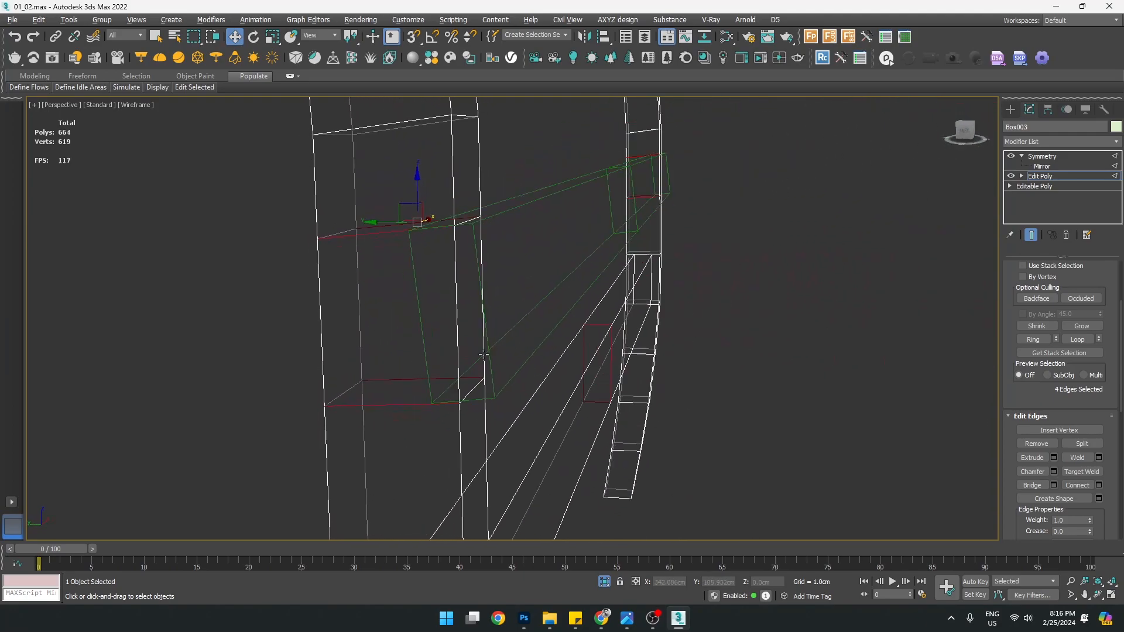
{"action": "key", "text": "alt+w"}
{"action": "key", "text": "alt+w"}
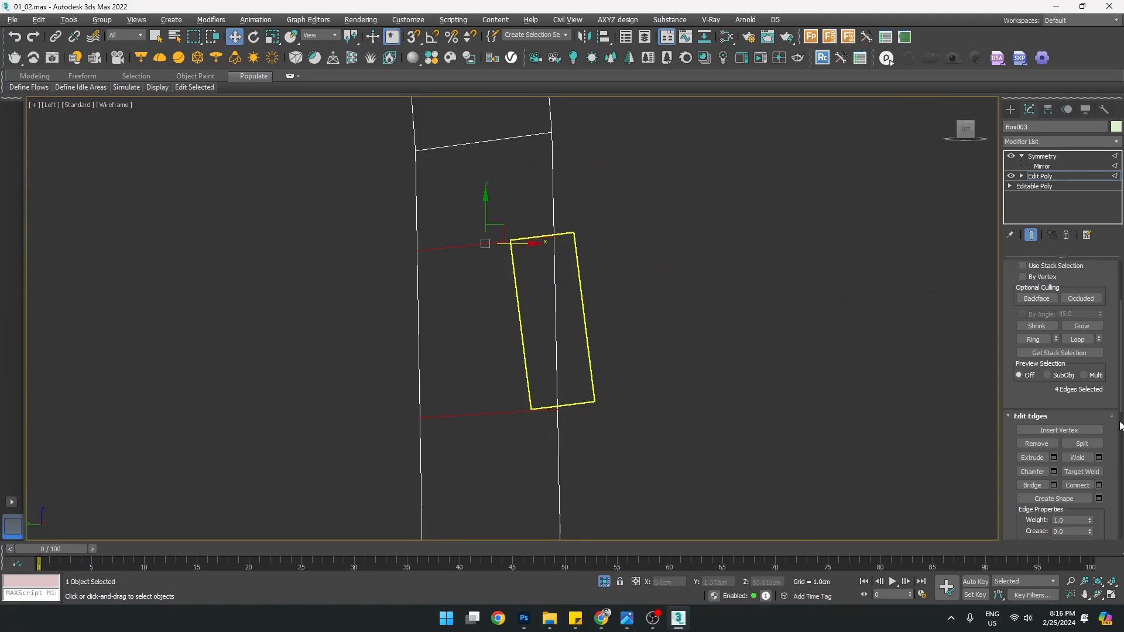
Connect the four edges with 1 segment, sliding the new edge toward the rail
{"action": "left_click", "coordinate": [1099, 485]}
{"action": "right_click", "coordinate": [691, 324]}
{"action": "right_click", "coordinate": [691, 359]}
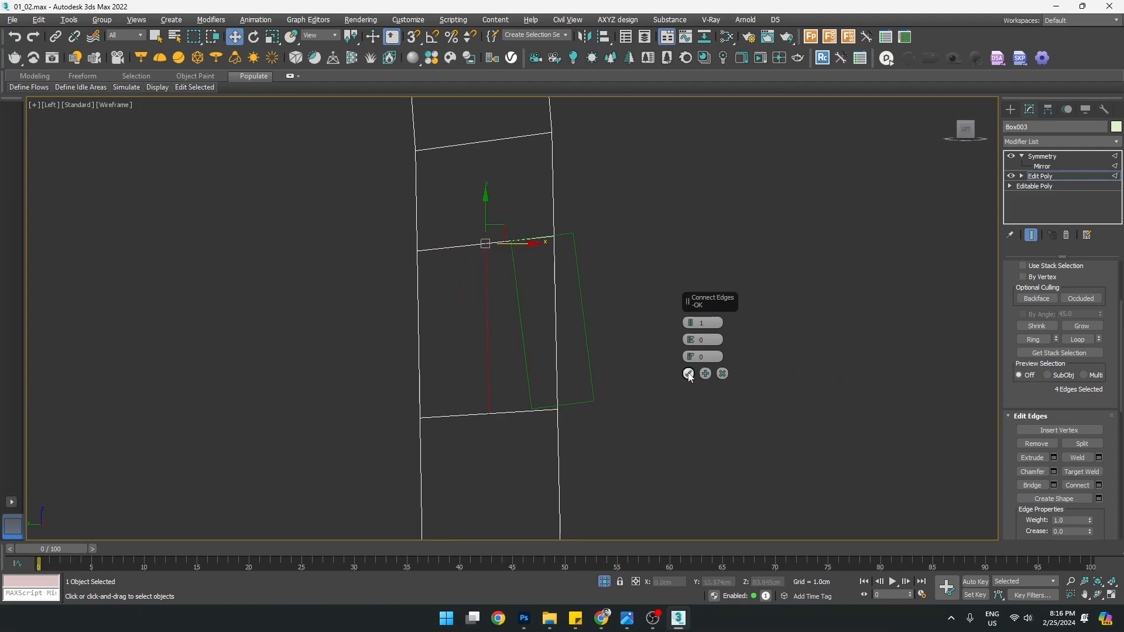
{"action": "left_click_drag", "start_coordinate": [686, 354], "coordinate": [671, 265]}
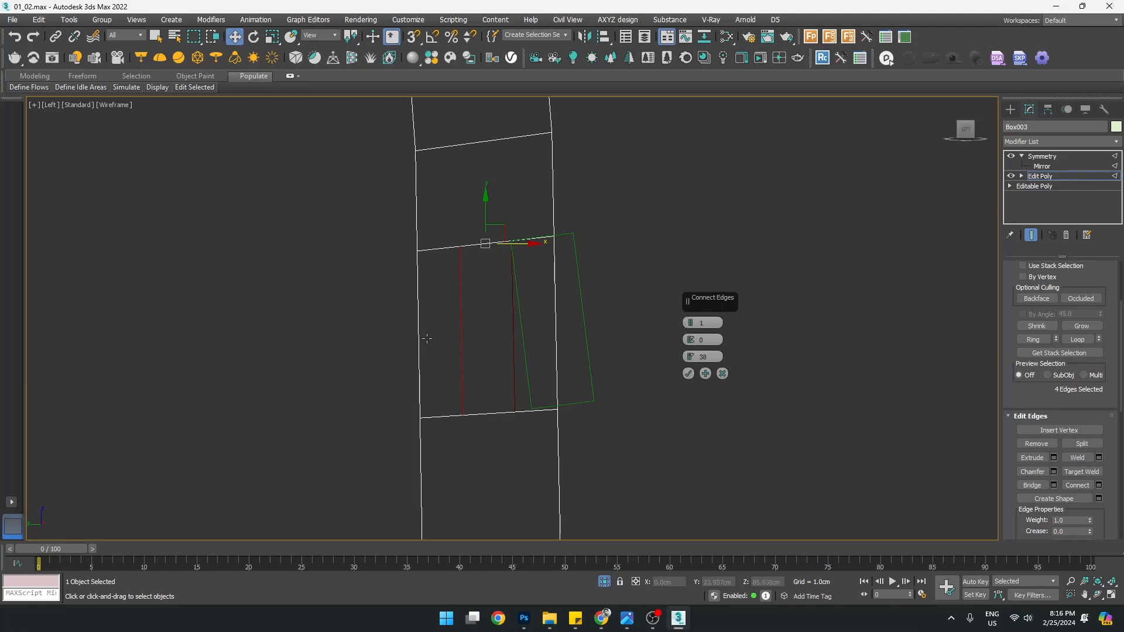
{"action": "key", "text": "alt+w"}
{"action": "middle_click", "coordinate": [641, 410]}
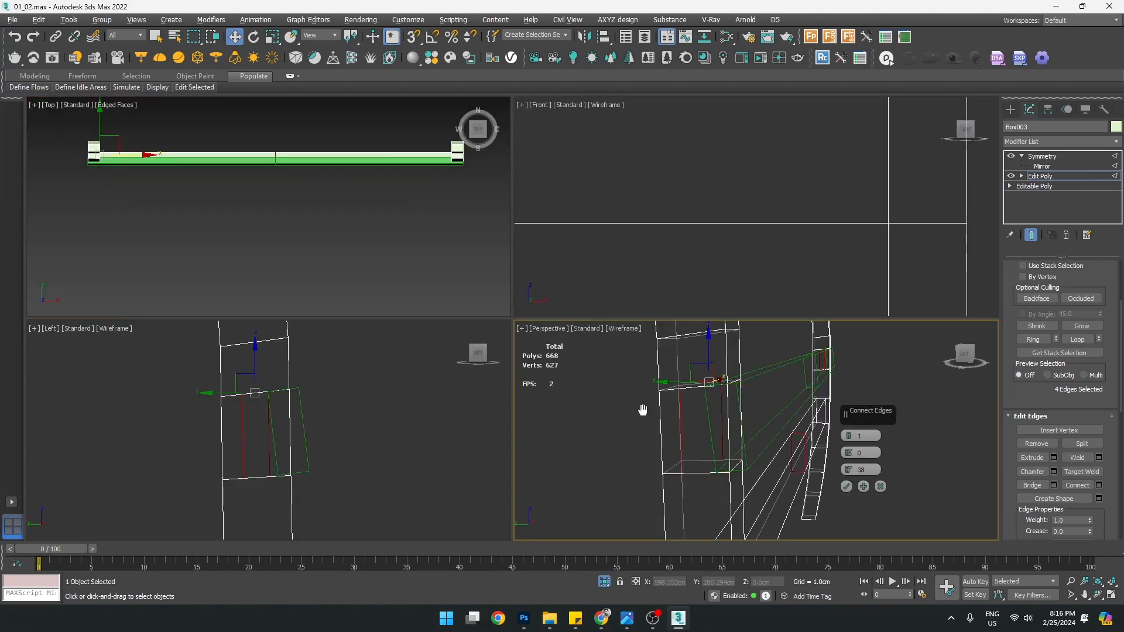
{"action": "key", "text": "alt+w"}
{"action": "middle_click_drag", "start_coordinate": [639, 408], "coordinate": [571, 371], "text": "alt"}
Apply the single connecting edge at Slide 0, then slide it right along the leg
{"action": "middle_click_drag", "start_coordinate": [434, 322], "coordinate": [456, 325], "text": "alt"}
{"action": "right_click", "coordinate": [693, 357]}
{"action": "left_click", "coordinate": [688, 374]}
{"action": "key", "text": "alt+w"}
{"action": "key", "text": "alt+w"}
{"action": "scroll", "coordinate": [389, 365], "scroll_direction": "up", "scroll_amount": 3}
{"action": "left_click_drag", "start_coordinate": [572, 315], "coordinate": [578, 315]}
{"action": "key", "text": "ctrl+z"}
{"action": "left_click_drag", "start_coordinate": [1045, 396], "coordinate": [1042, 290]}
{"action": "scroll", "coordinate": [1034, 398], "scroll_direction": "down", "scroll_amount": 2}
{"action": "left_click_drag", "start_coordinate": [567, 316], "coordinate": [599, 319]}
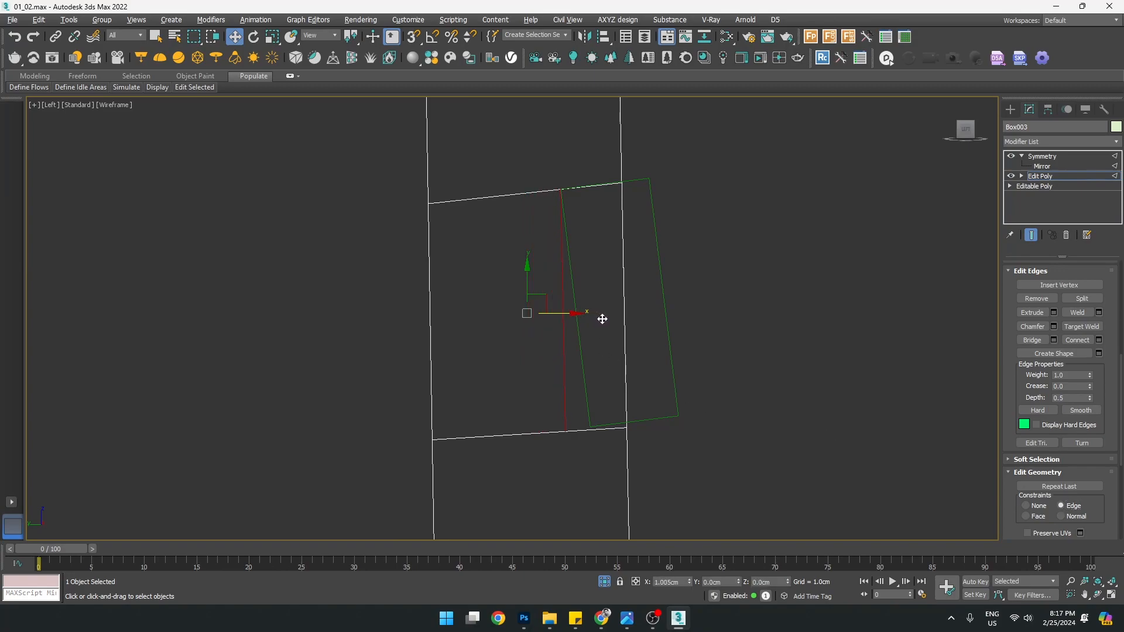
In Vertex mode, slide the lower vertex right, then both vertices up along their edges
{"action": "key", "text": "1"}
{"action": "left_click_drag", "start_coordinate": [533, 389], "coordinate": [572, 468]}
{"action": "scroll", "coordinate": [577, 440], "scroll_direction": "up", "scroll_amount": 2}
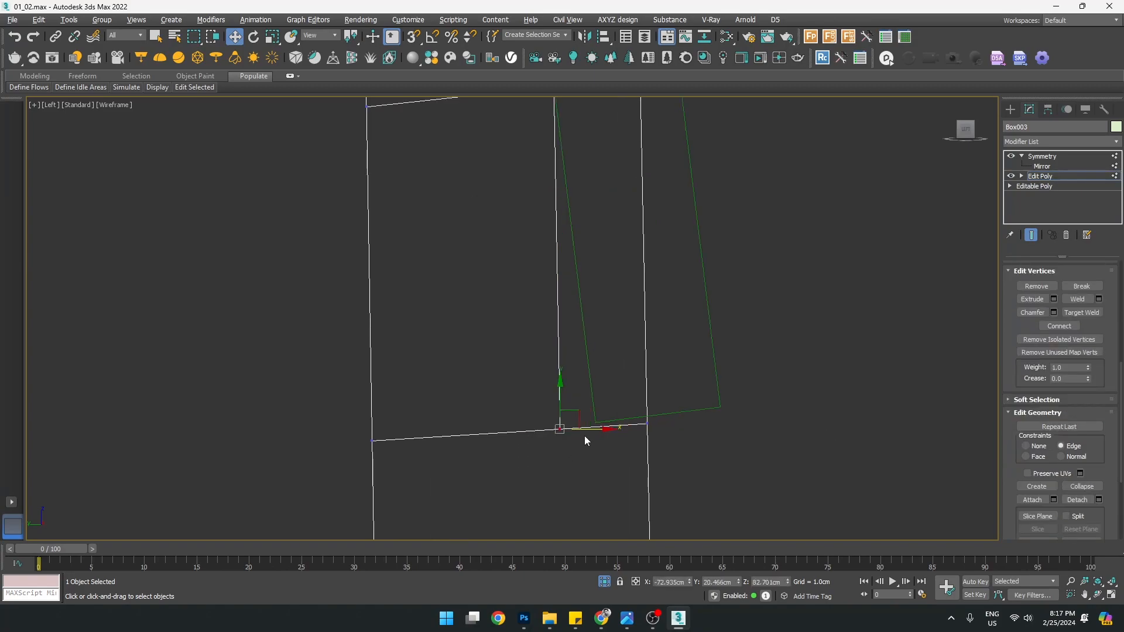
{"action": "left_click_drag", "start_coordinate": [595, 429], "coordinate": [622, 447]}
{"action": "scroll", "coordinate": [622, 447], "scroll_direction": "down", "scroll_amount": 2}
{"action": "scroll", "coordinate": [673, 387], "scroll_direction": "up", "scroll_amount": 4}
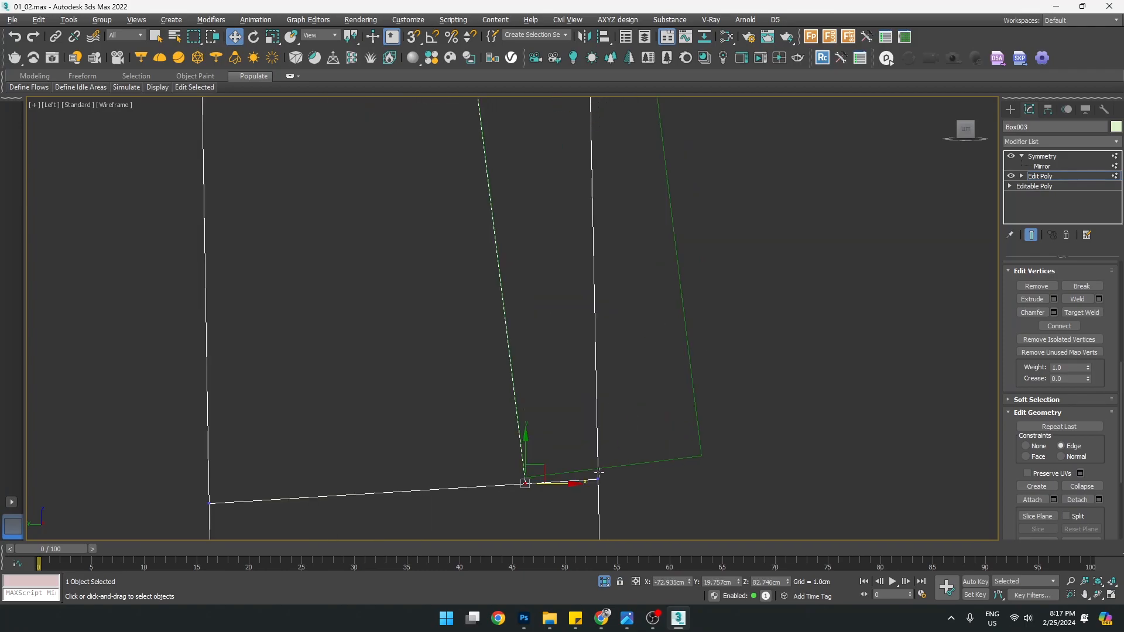
{"action": "left_click_drag", "start_coordinate": [625, 515], "coordinate": [626, 516]}
{"action": "scroll", "coordinate": [581, 482], "scroll_direction": "up", "scroll_amount": 3}
{"action": "left_click_drag", "start_coordinate": [396, 434], "coordinate": [494, 491], "text": "ctrl"}
{"action": "middle_click_drag", "start_coordinate": [494, 484], "coordinate": [562, 432]}
{"action": "left_click_drag", "start_coordinate": [611, 397], "coordinate": [610, 385]}
Move the right and upper right vertices onto the rail's outline
{"action": "left_click_drag", "start_coordinate": [657, 386], "coordinate": [707, 457]}
{"action": "left_click_drag", "start_coordinate": [683, 379], "coordinate": [679, 369]}
{"action": "scroll", "coordinate": [667, 370], "scroll_direction": "down", "scroll_amount": 2}
{"action": "scroll", "coordinate": [666, 370], "scroll_direction": "down", "scroll_amount": 2}
{"action": "middle_click_drag", "start_coordinate": [666, 370], "coordinate": [620, 515]}
{"action": "scroll", "coordinate": [613, 293], "scroll_direction": "up", "scroll_amount": 4}
{"action": "left_click_drag", "start_coordinate": [682, 345], "coordinate": [740, 414]}
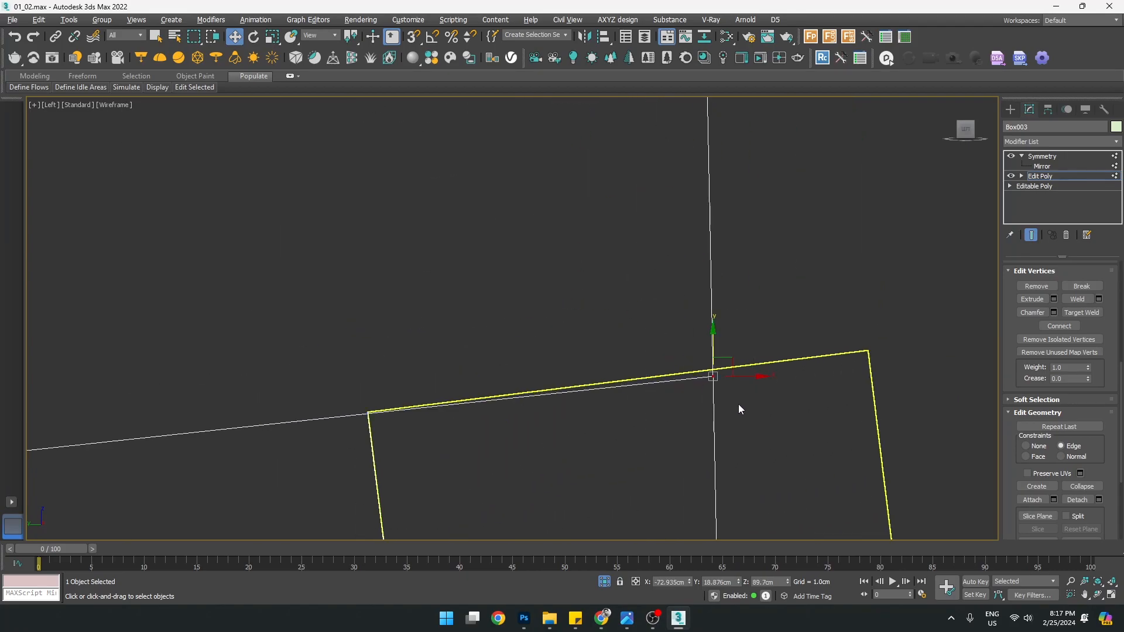
{"action": "left_click_drag", "start_coordinate": [714, 340], "coordinate": [711, 334]}
{"action": "scroll", "coordinate": [539, 338], "scroll_direction": "down", "scroll_amount": 5}
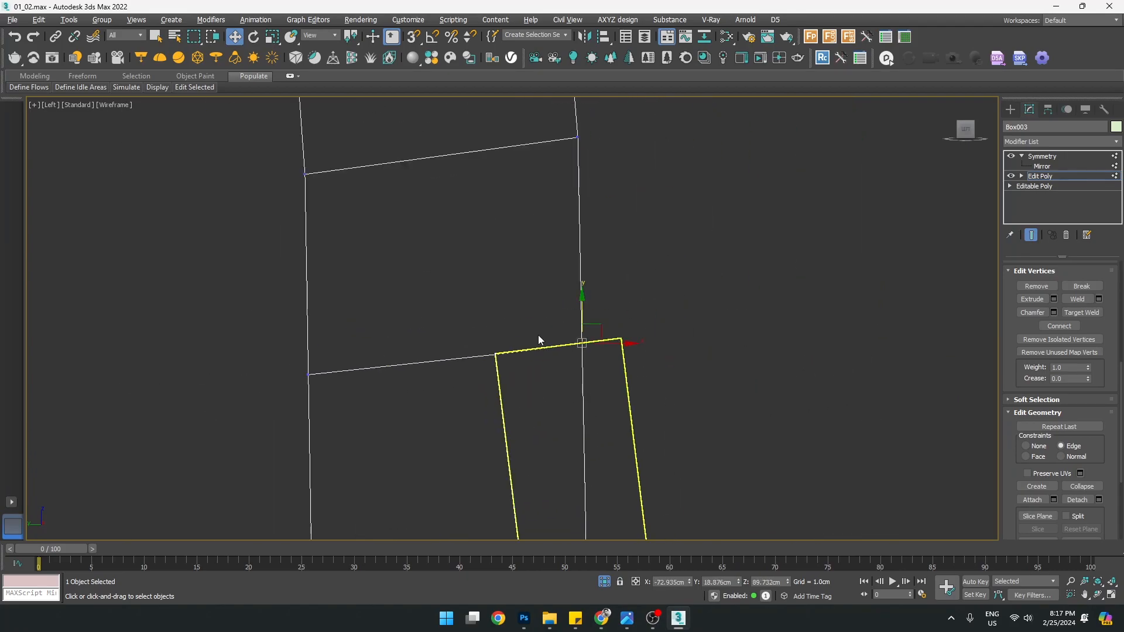
{"action": "scroll", "coordinate": [511, 377], "scroll_direction": "up", "scroll_amount": 6}
Align the corner vertex with the rail corner and select the next vertex
{"action": "mouse_move", "coordinate": [447, 307]}
{"action": "left_mouse_down"}
{"action": "mouse_move", "coordinate": [513, 375]}
{"action": "mouse_move", "coordinate": [455, 318]}
{"action": "left_mouse_up"}
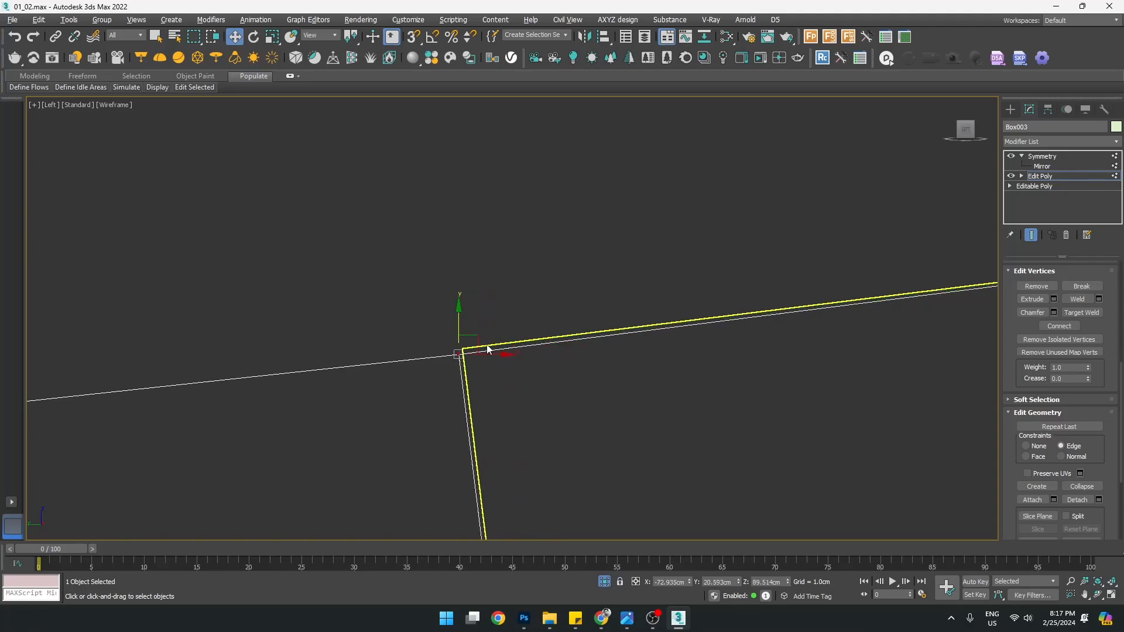
{"action": "scroll", "coordinate": [488, 350], "scroll_direction": "down", "scroll_amount": 4}
{"action": "scroll", "coordinate": [674, 395], "scroll_direction": "up", "scroll_amount": 2}
{"action": "scroll", "coordinate": [399, 331], "scroll_direction": "up", "scroll_amount": 5}
{"action": "left_click_drag", "start_coordinate": [584, 292], "coordinate": [581, 291]}
{"action": "scroll", "coordinate": [698, 289], "scroll_direction": "down", "scroll_amount": 3}
{"action": "scroll", "coordinate": [867, 265], "scroll_direction": "up", "scroll_amount": 5}
{"action": "middle_click_drag", "start_coordinate": [866, 266], "coordinate": [748, 300]}
{"action": "left_click_drag", "start_coordinate": [761, 310], "coordinate": [869, 376]}
{"action": "scroll", "coordinate": [808, 378], "scroll_direction": "down", "scroll_amount": 4}
{"action": "middle_click_drag", "start_coordinate": [763, 443], "coordinate": [711, 255]}
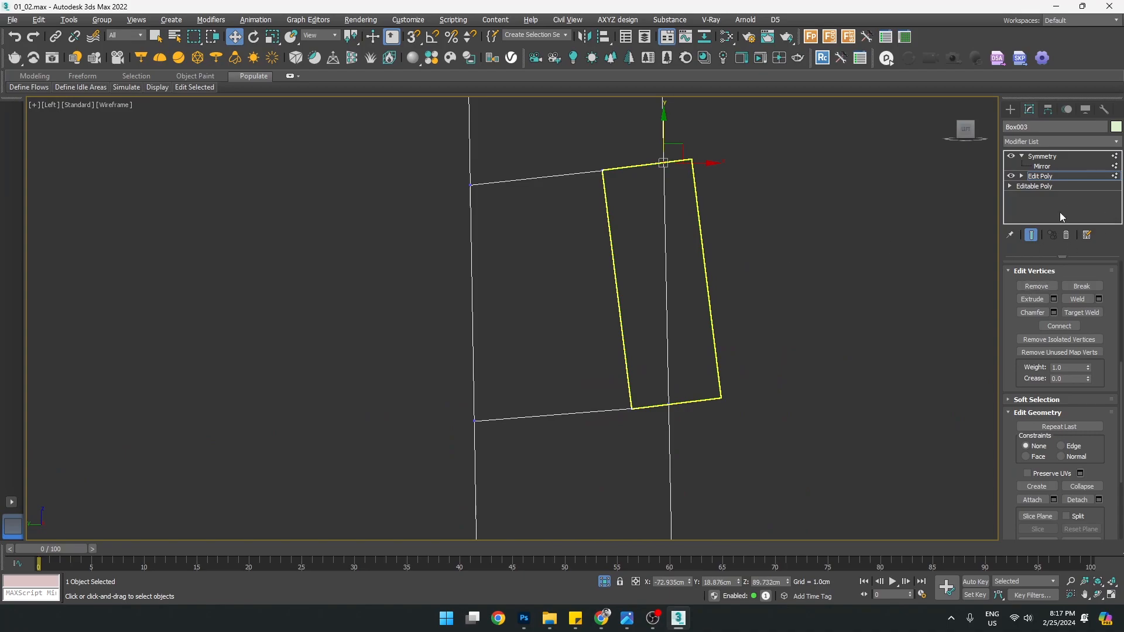
Select the three leg faces behind the rail and delete them
{"action": "key", "text": "4"}
{"action": "left_click", "coordinate": [640, 211]}
{"action": "key", "text": "alt+w"}
{"action": "middle_click", "coordinate": [757, 426]}
{"action": "key", "text": "alt+w"}
{"action": "middle_click_drag", "start_coordinate": [725, 395], "coordinate": [620, 375], "text": "alt"}
{"action": "left_click", "coordinate": [541, 295], "text": "ctrl"}
{"action": "mouse_move", "coordinate": [708, 358]}
{"action": "middle_mouse_down", "text": "alt"}
{"action": "mouse_move", "coordinate": [587, 341]}
{"action": "mouse_move", "coordinate": [603, 365]}
{"action": "mouse_move", "coordinate": [719, 356]}
{"action": "middle_mouse_up", "text": "alt"}
{"action": "left_click", "coordinate": [531, 345], "text": "ctrl"}
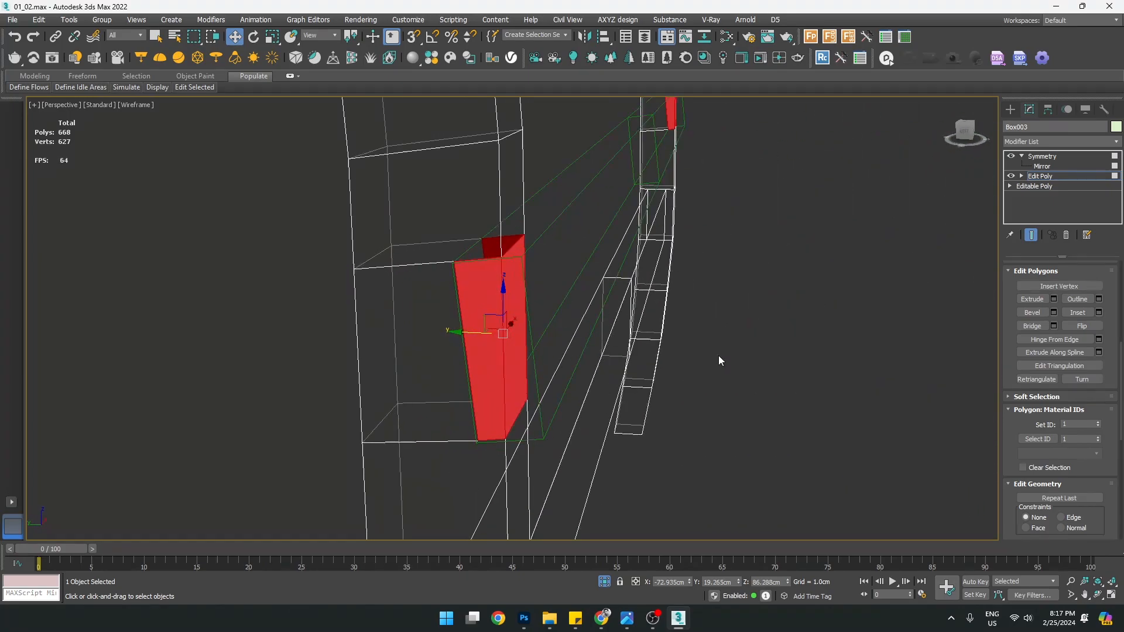
{"action": "key", "text": "Delete"}
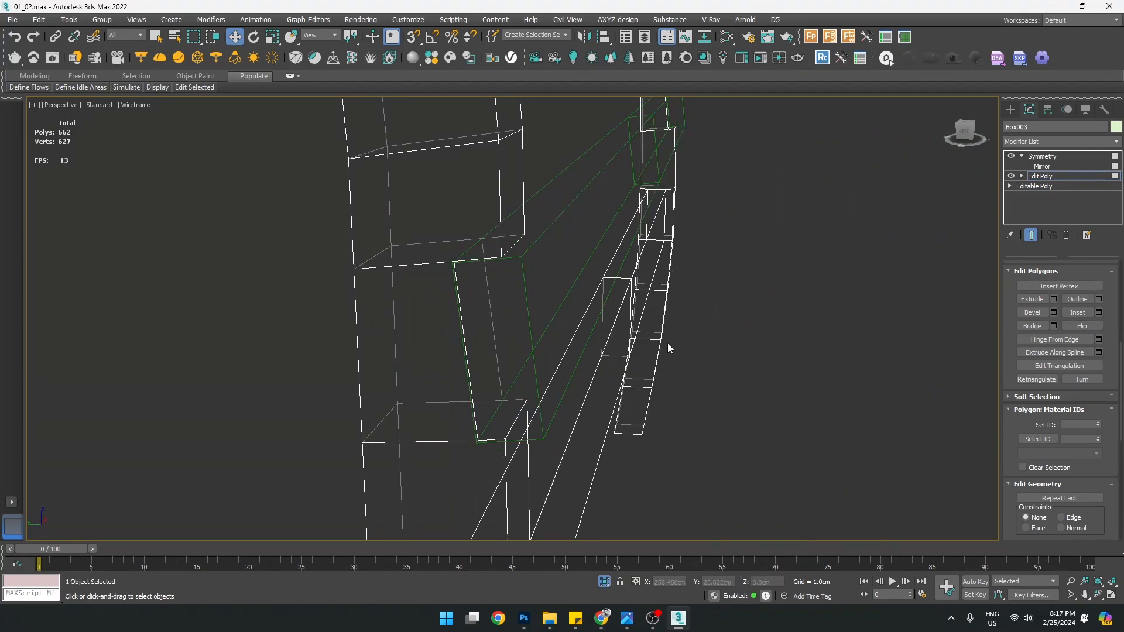
Bridge two edges across the gap left in the leg
{"action": "key", "text": "2"}
{"action": "left_click", "coordinate": [468, 370], "text": "ctrl"}
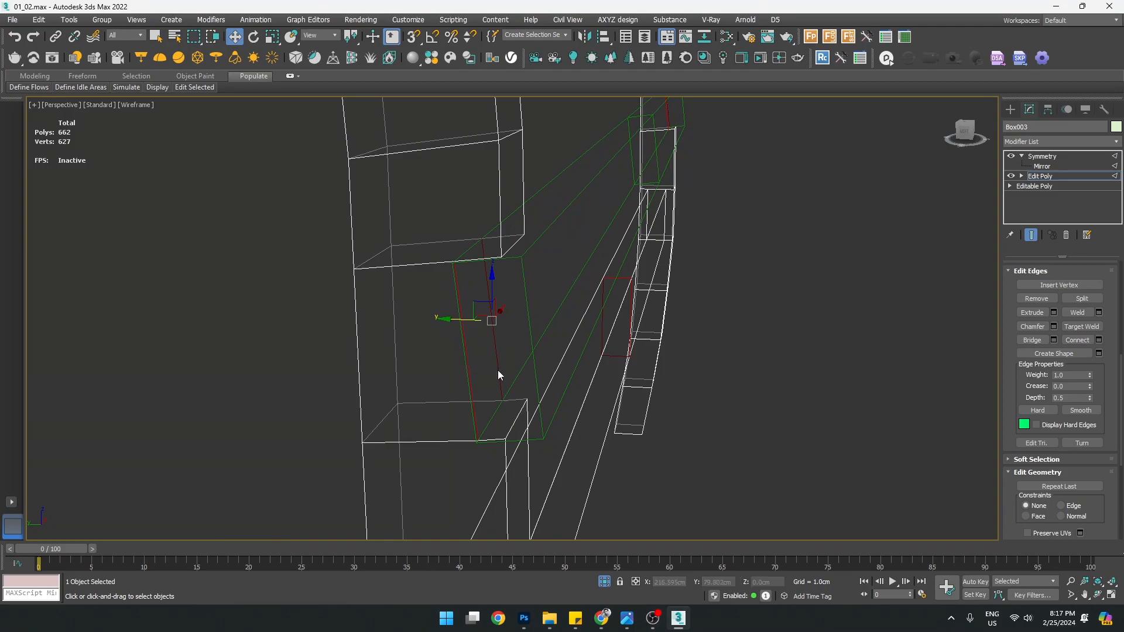
{"action": "left_click", "coordinate": [1033, 340]}
{"action": "middle_click_drag", "start_coordinate": [578, 328], "coordinate": [454, 306], "text": "alt"}
{"action": "scroll", "coordinate": [546, 328], "scroll_direction": "down", "scroll_amount": 5}
{"action": "key", "text": "F3"}
{"action": "middle_click_drag", "start_coordinate": [447, 178], "coordinate": [455, 321]}
{"action": "scroll", "coordinate": [434, 294], "scroll_direction": "up", "scroll_amount": 4}
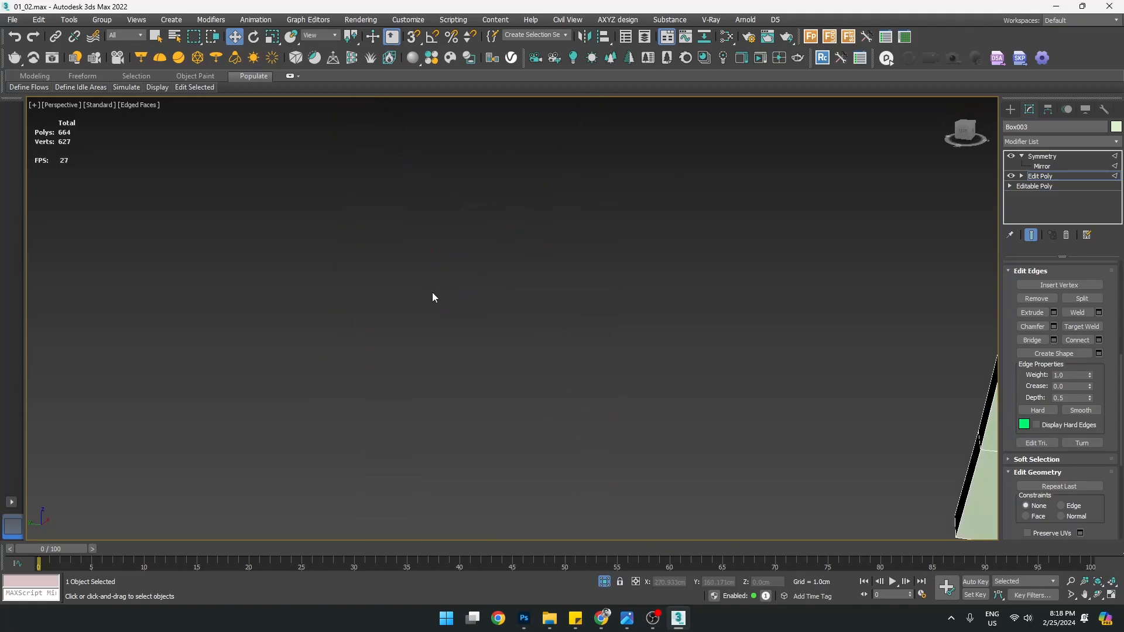
{"action": "scroll", "coordinate": [432, 293], "scroll_direction": "down", "scroll_amount": 3}
Delete the upper crossbar and exit sub-object editing
{"action": "key", "text": "alt+q"}
{"action": "middle_click_drag", "start_coordinate": [380, 404], "coordinate": [430, 387]}
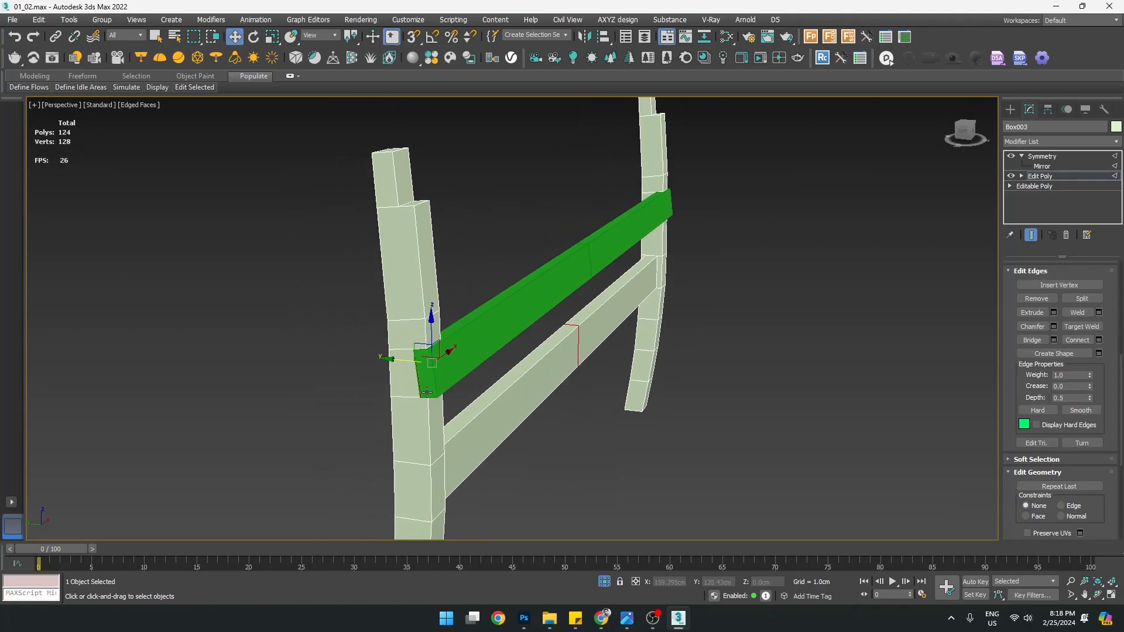
{"action": "scroll", "coordinate": [421, 373], "scroll_direction": "up", "scroll_amount": 2}
{"action": "middle_click_drag", "start_coordinate": [505, 415], "coordinate": [472, 344], "text": "alt"}
{"action": "key", "text": "Delete"}
{"action": "scroll", "coordinate": [472, 344], "scroll_direction": "up", "scroll_amount": 3}
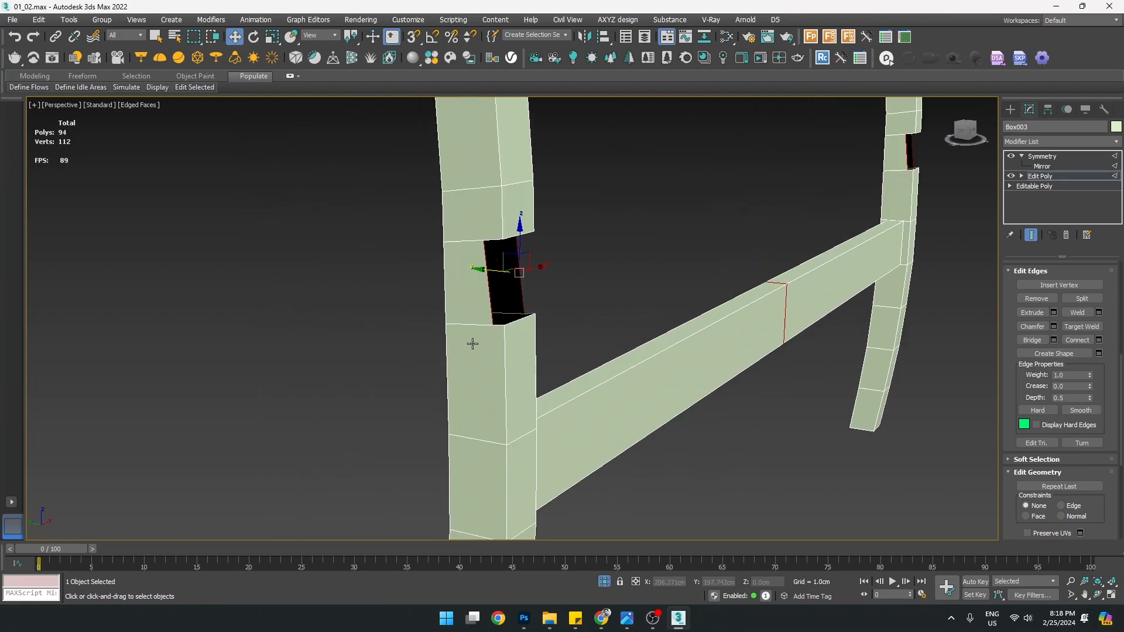
{"action": "left_click", "coordinate": [1052, 180]}
Bridge across the hole in the left leg
{"action": "middle_click_drag", "start_coordinate": [581, 293], "coordinate": [572, 332]}
{"action": "scroll", "coordinate": [550, 322], "scroll_direction": "up", "scroll_amount": 2}
{"action": "scroll", "coordinate": [549, 321], "scroll_direction": "down", "scroll_amount": 2}
{"action": "key", "text": "2"}
{"action": "left_click", "coordinate": [548, 321]}
{"action": "left_click", "coordinate": [508, 318]}
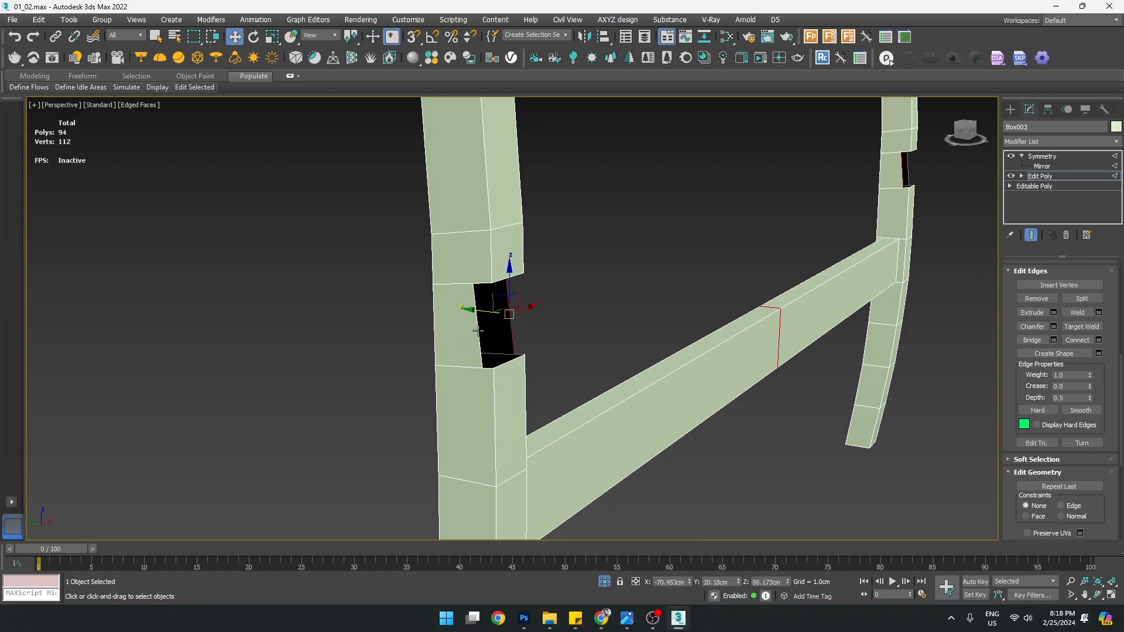
{"action": "left_click", "coordinate": [1031, 341]}
{"action": "middle_click_drag", "start_coordinate": [634, 326], "coordinate": [611, 345], "text": "alt"}
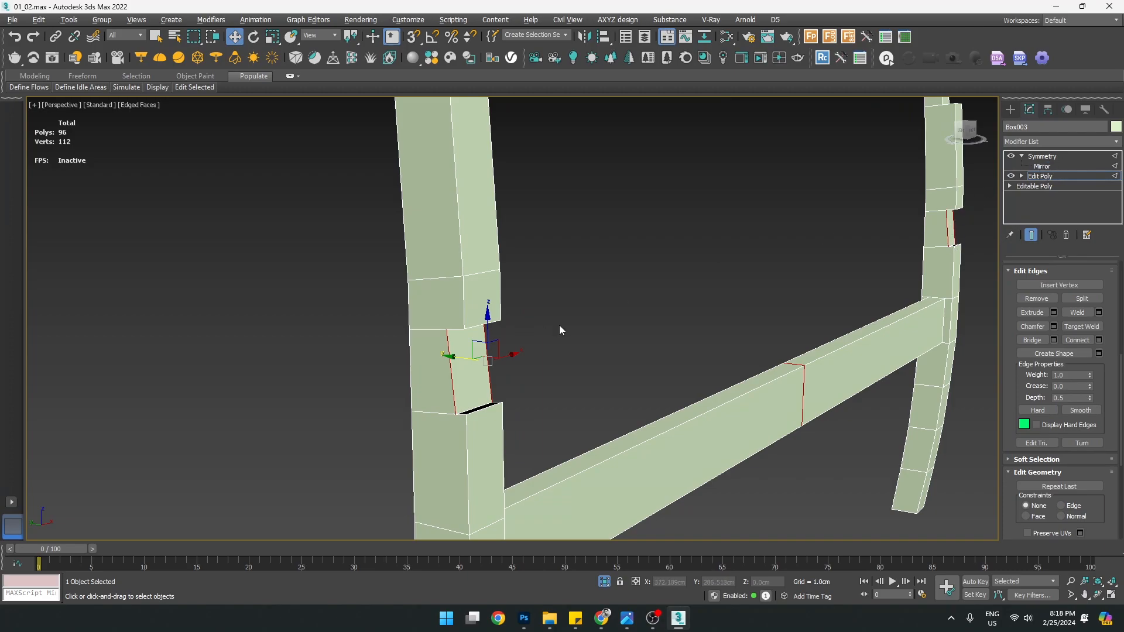
{"action": "middle_click_drag", "start_coordinate": [560, 325], "coordinate": [571, 279], "text": "alt"}
Cap the upper and lower hole borders and return to the Edit Poly top level
{"action": "key", "text": "3"}
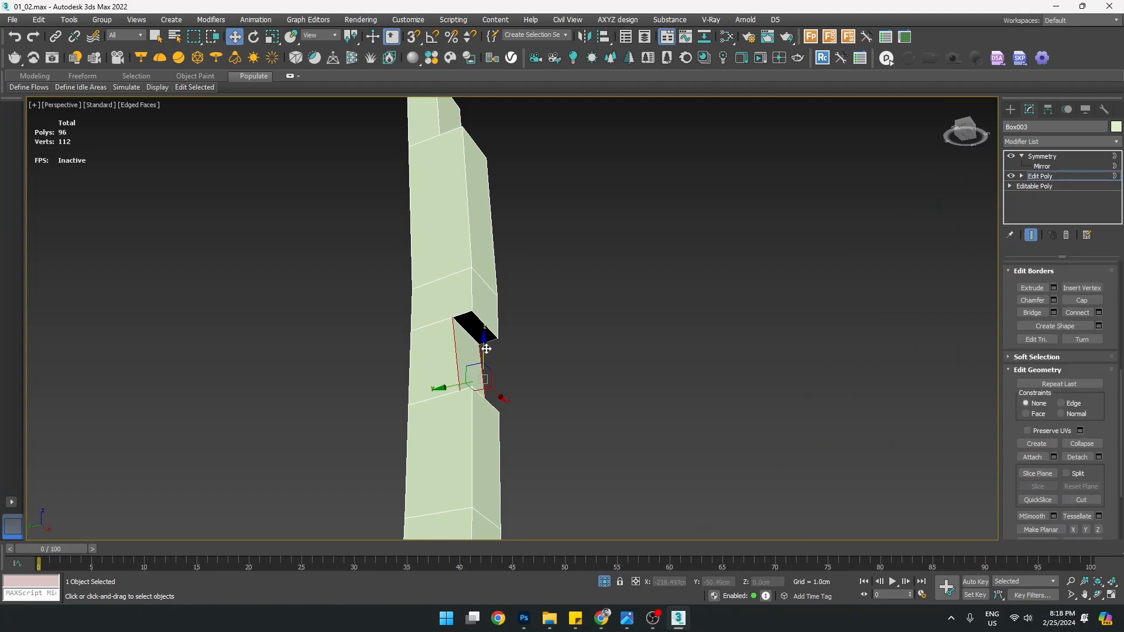
{"action": "left_click", "coordinate": [480, 319]}
{"action": "middle_click_drag", "start_coordinate": [480, 319], "coordinate": [642, 339], "text": "alt"}
{"action": "left_click", "coordinate": [494, 408], "text": "ctrl"}
{"action": "right_click", "coordinate": [508, 385]}
{"action": "left_click", "coordinate": [498, 416]}
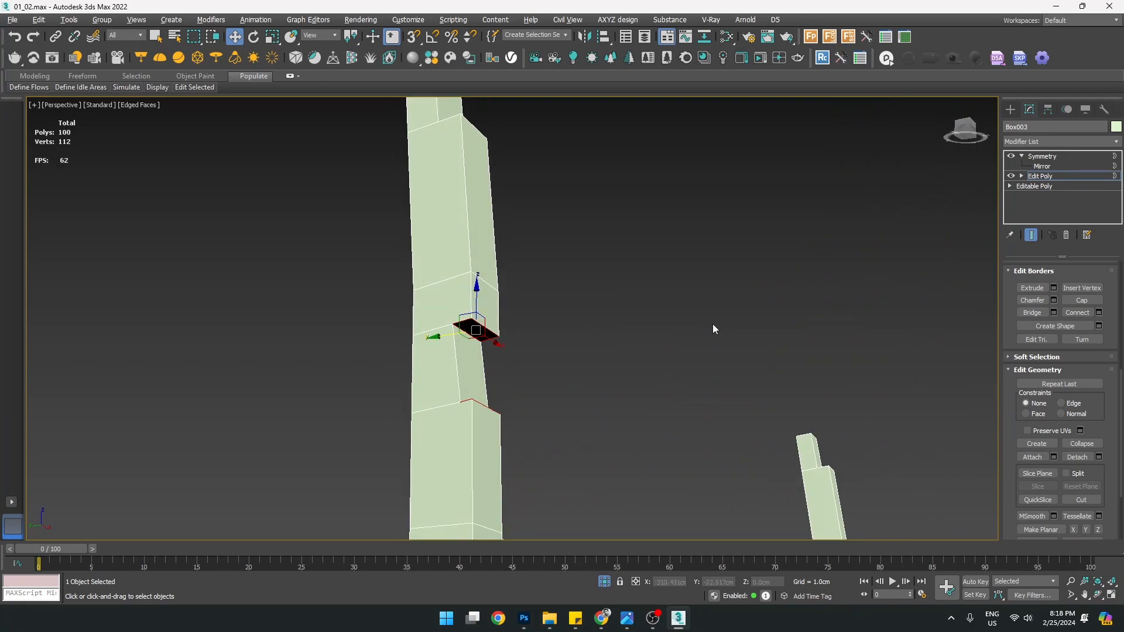
{"action": "left_click", "coordinate": [1041, 176]}
{"action": "middle_click_drag", "start_coordinate": [857, 244], "coordinate": [575, 380], "text": "alt"}
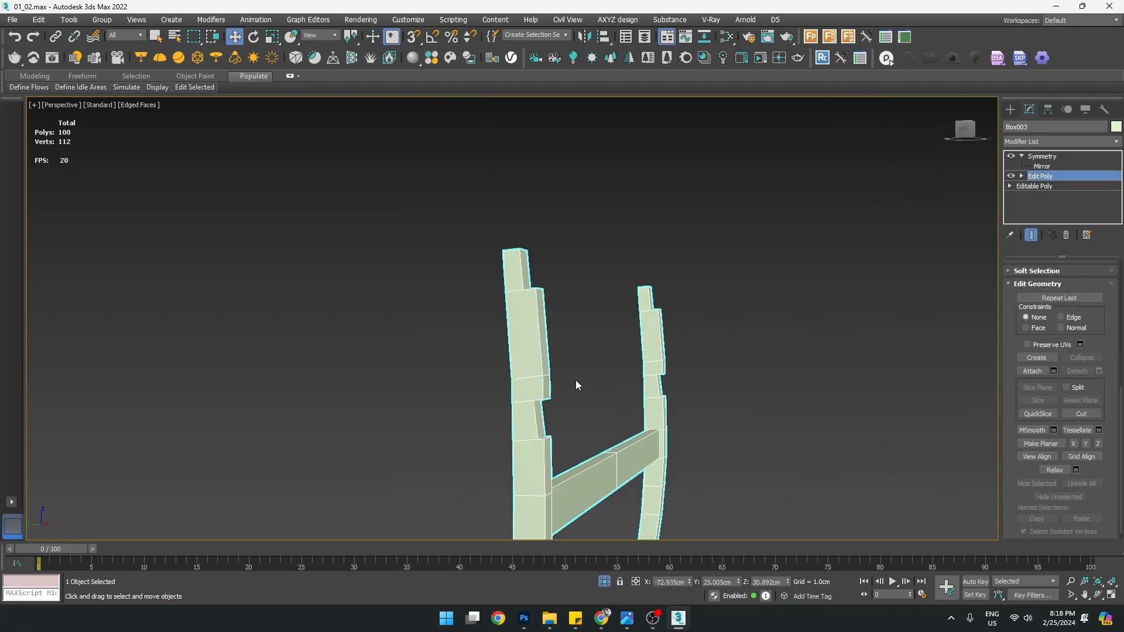
Isolate the bench frame, then end isolation to restore the whole scene
{"action": "right_click", "coordinate": [594, 363]}
{"action": "left_click", "coordinate": [609, 254]}
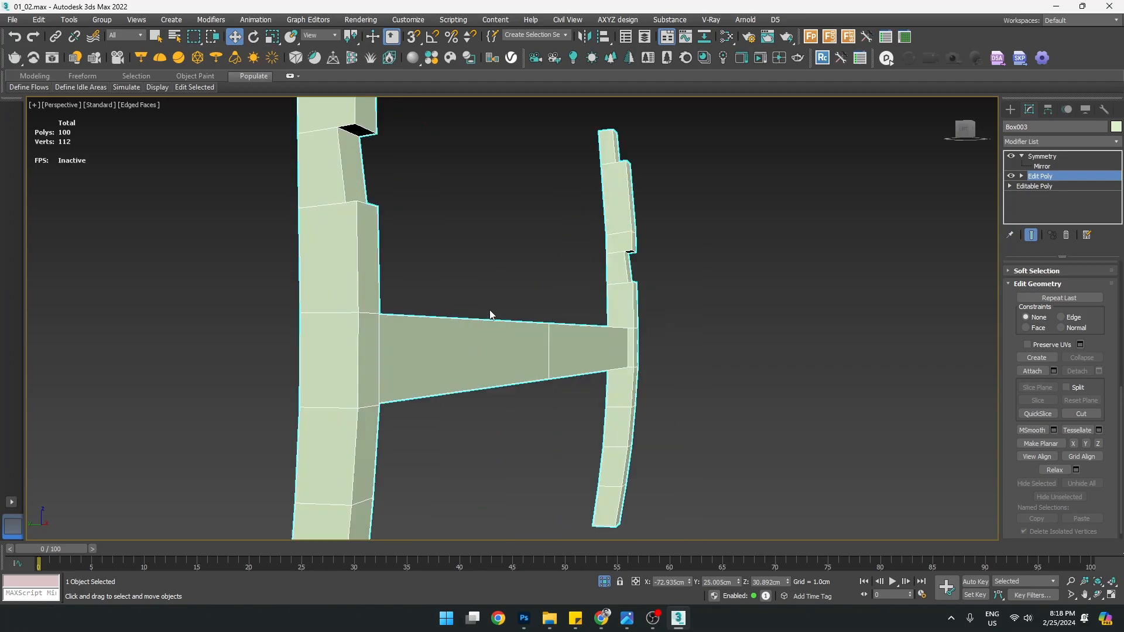
{"action": "right_click", "coordinate": [491, 307]}
{"action": "left_click", "coordinate": [515, 208]}
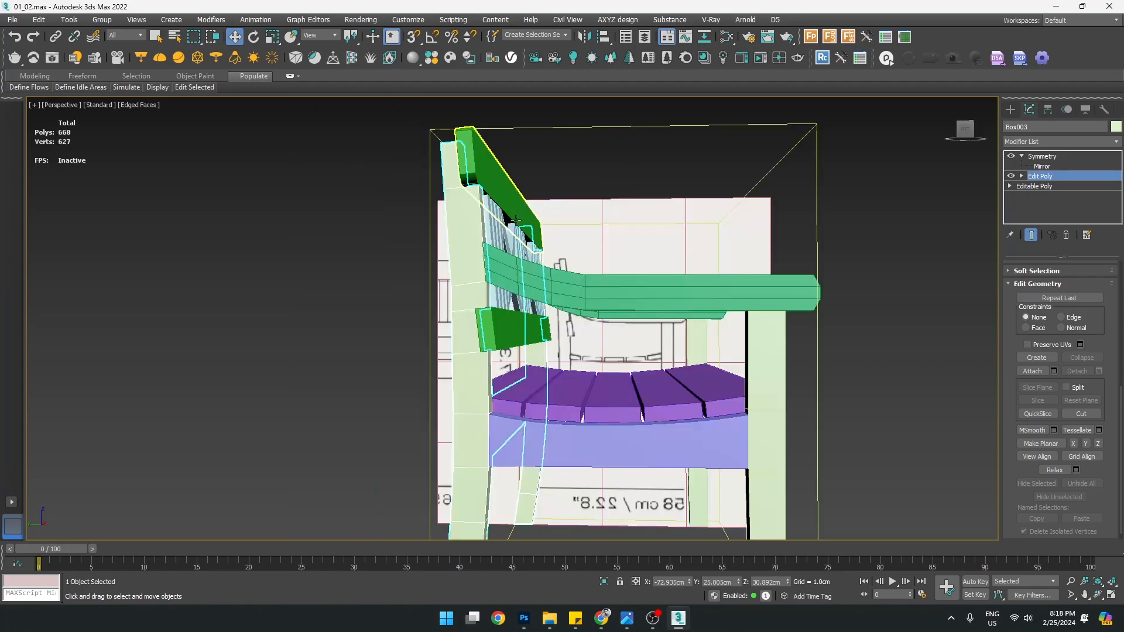
Select the green lower backrest rail
{"action": "middle_click_drag", "start_coordinate": [598, 289], "coordinate": [590, 296], "text": "alt"}
{"action": "scroll", "coordinate": [590, 296], "scroll_direction": "up", "scroll_amount": 3}
{"action": "left_click", "coordinate": [492, 377]}
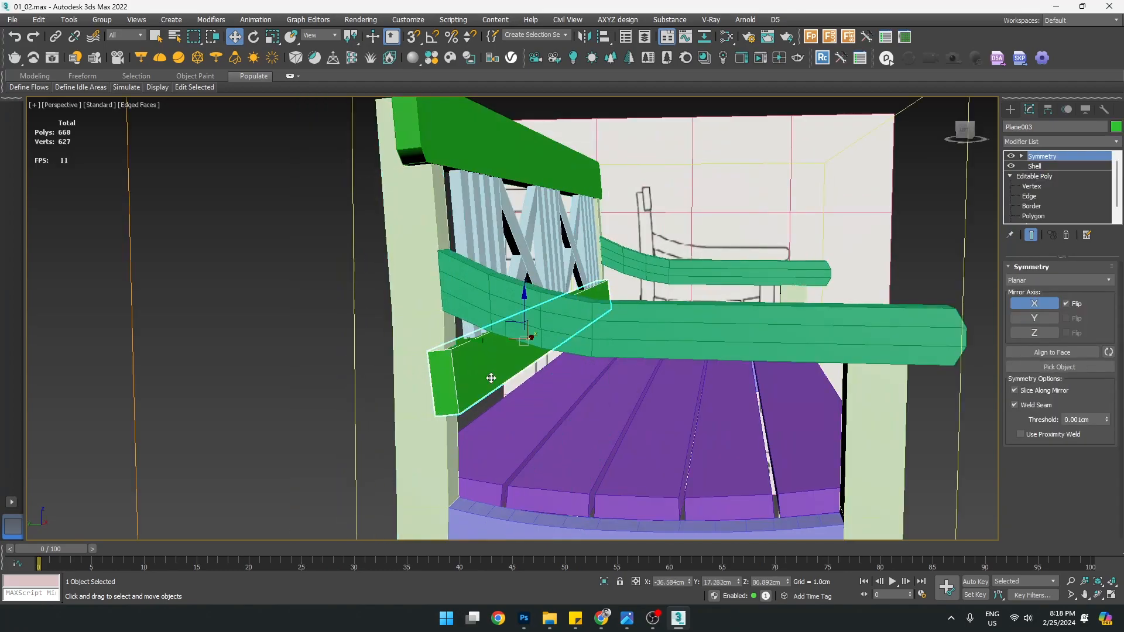
{"action": "scroll", "coordinate": [463, 371], "scroll_direction": "up", "scroll_amount": 4}
{"action": "scroll", "coordinate": [462, 372], "scroll_direction": "down", "scroll_amount": 10}
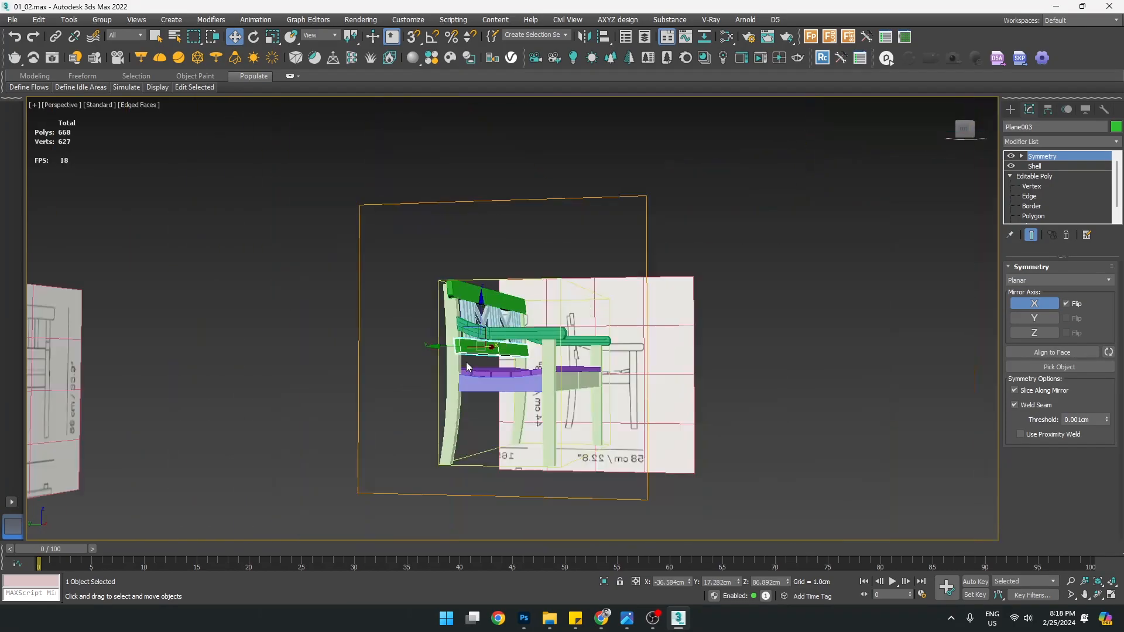
{"action": "middle_click_drag", "start_coordinate": [611, 403], "coordinate": [527, 402], "text": "alt"}
{"action": "scroll", "coordinate": [527, 402], "scroll_direction": "up", "scroll_amount": 2}
{"action": "left_click", "coordinate": [527, 401]}
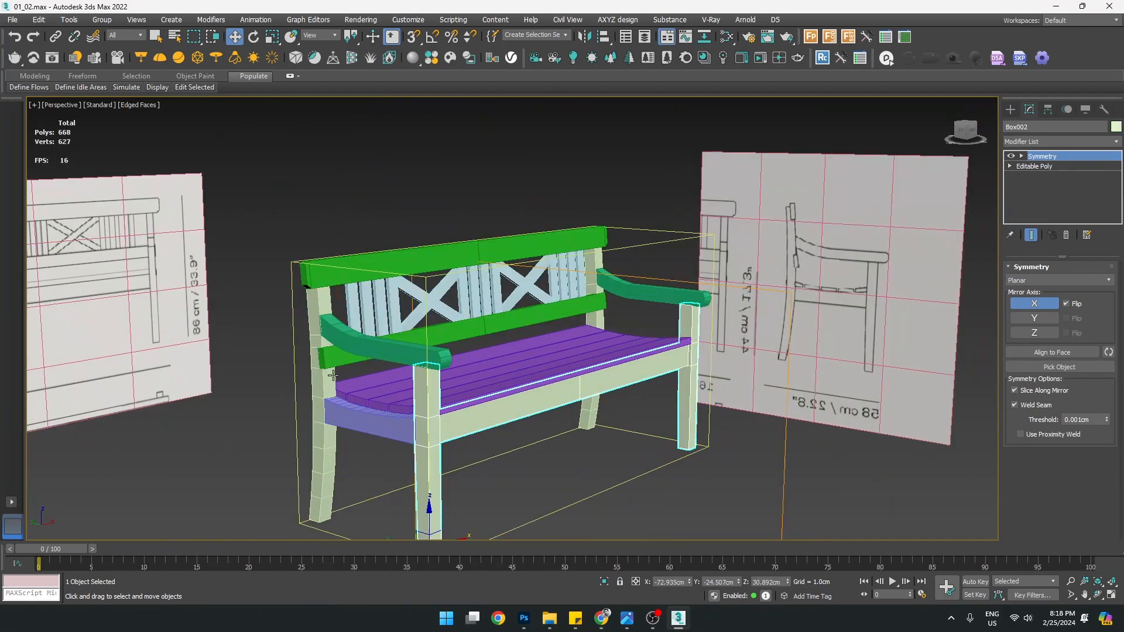
{"action": "scroll", "coordinate": [352, 349], "scroll_direction": "up", "scroll_amount": 3}
{"action": "left_click", "coordinate": [352, 346]}
Add the top backrest rail, isolate both rails, then select the top rail alone
{"action": "scroll", "coordinate": [602, 301], "scroll_direction": "up", "scroll_amount": 5}
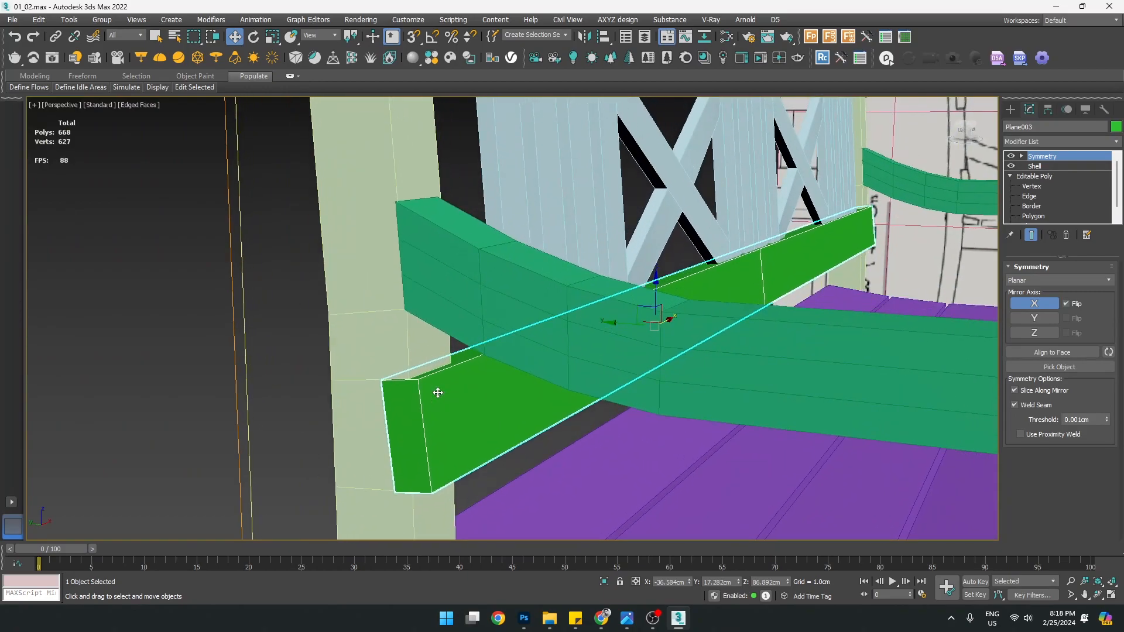
{"action": "scroll", "coordinate": [415, 391], "scroll_direction": "down", "scroll_amount": 5}
{"action": "middle_click_drag", "start_coordinate": [428, 317], "coordinate": [430, 327]}
{"action": "scroll", "coordinate": [426, 224], "scroll_direction": "up", "scroll_amount": 3}
{"action": "scroll", "coordinate": [426, 225], "scroll_direction": "down", "scroll_amount": 3}
{"action": "left_click", "coordinate": [502, 181], "text": "ctrl"}
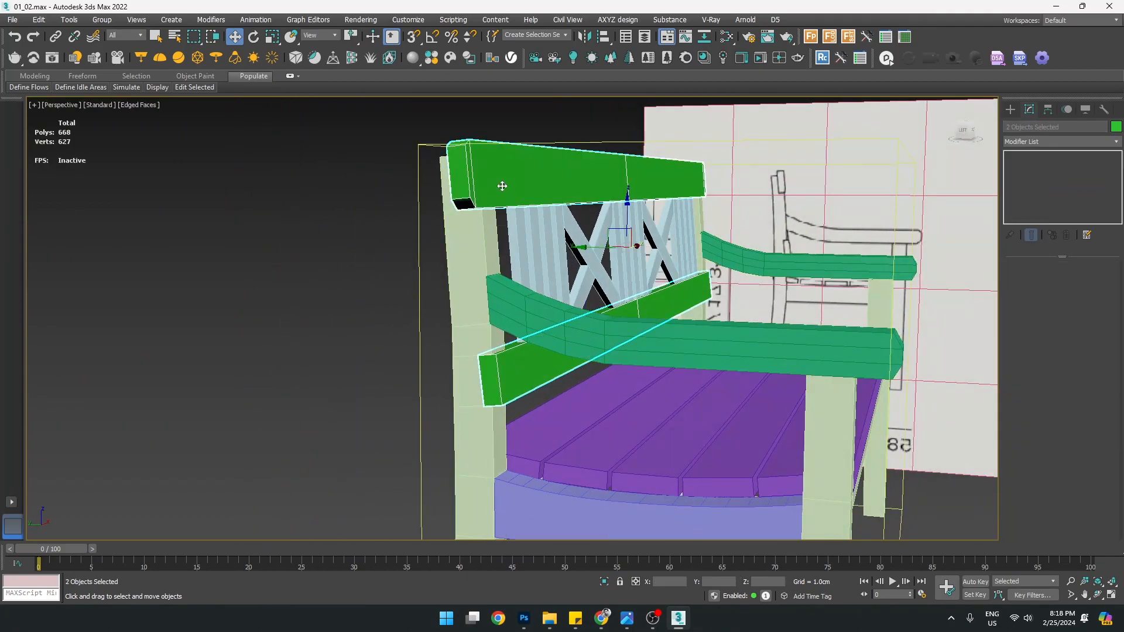
{"action": "key", "text": "alt+q"}
{"action": "left_click", "coordinate": [346, 271]}
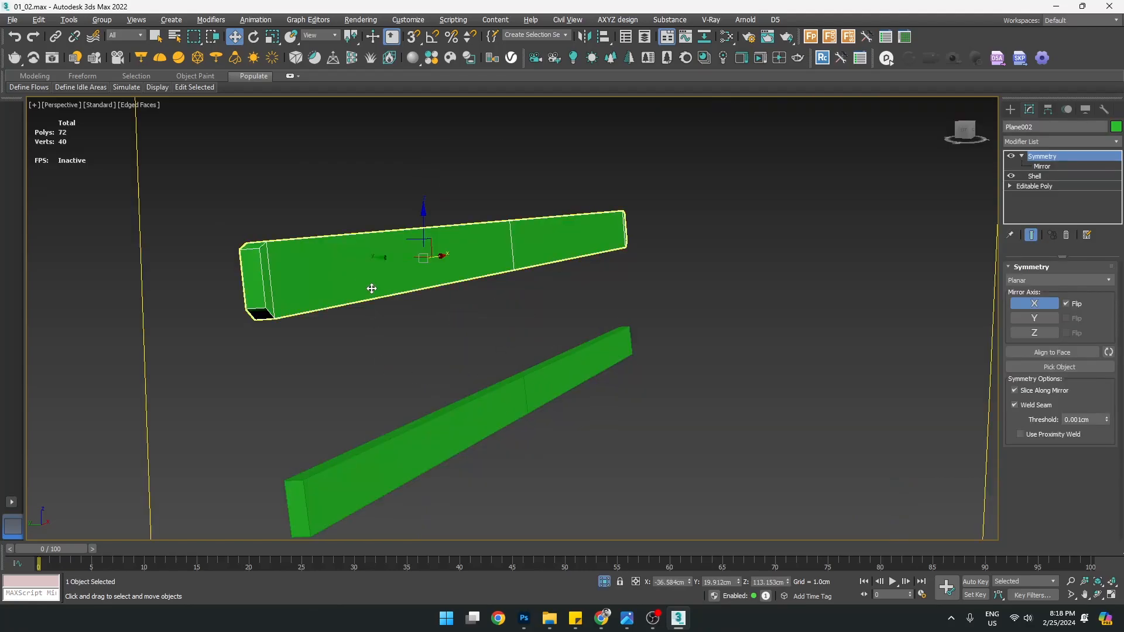
Inspect the top rail's Shell modifier, toggling its thickness off and back on
{"action": "key", "text": "alt+w"}
{"action": "key", "text": "alt+w"}
{"action": "key", "text": "z"}
{"action": "scroll", "coordinate": [448, 313], "scroll_direction": "up", "scroll_amount": 3}
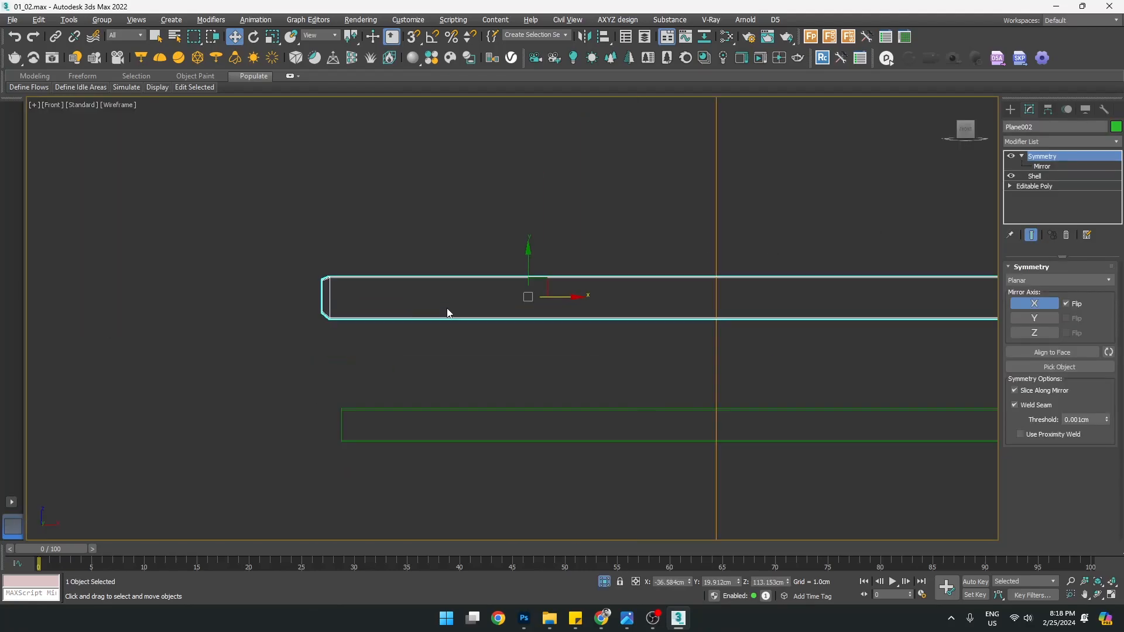
{"action": "left_click", "coordinate": [1037, 186]}
{"action": "left_click", "coordinate": [1035, 176]}
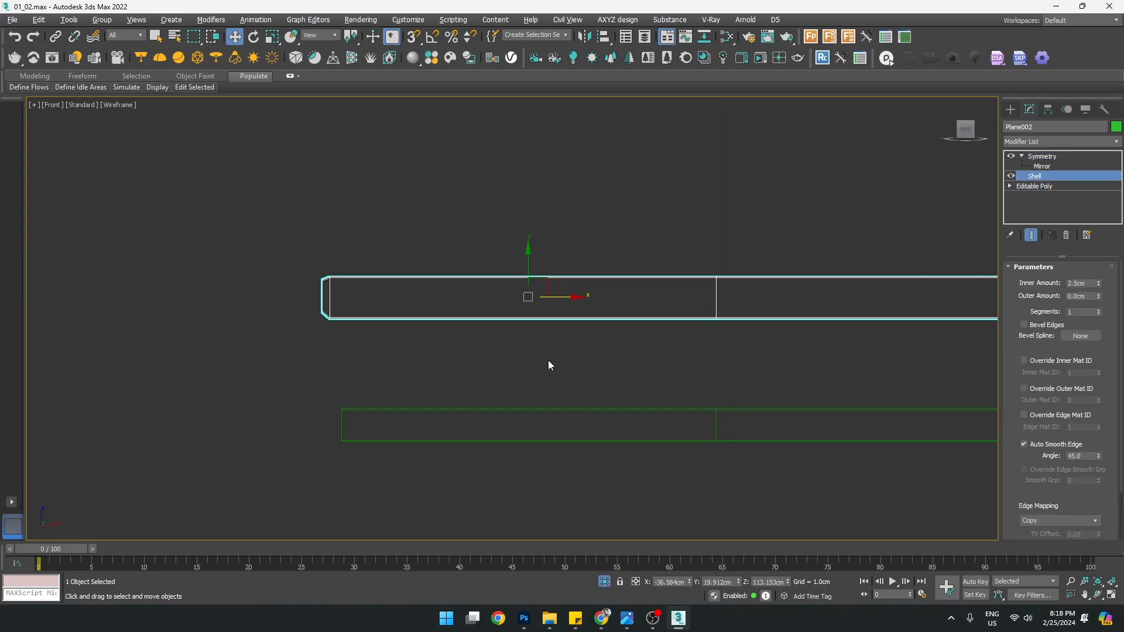
{"action": "key", "text": "alt+w"}
{"action": "middle_click", "coordinate": [602, 420]}
{"action": "key", "text": "alt+w"}
{"action": "middle_click_drag", "start_coordinate": [371, 336], "coordinate": [412, 353]}
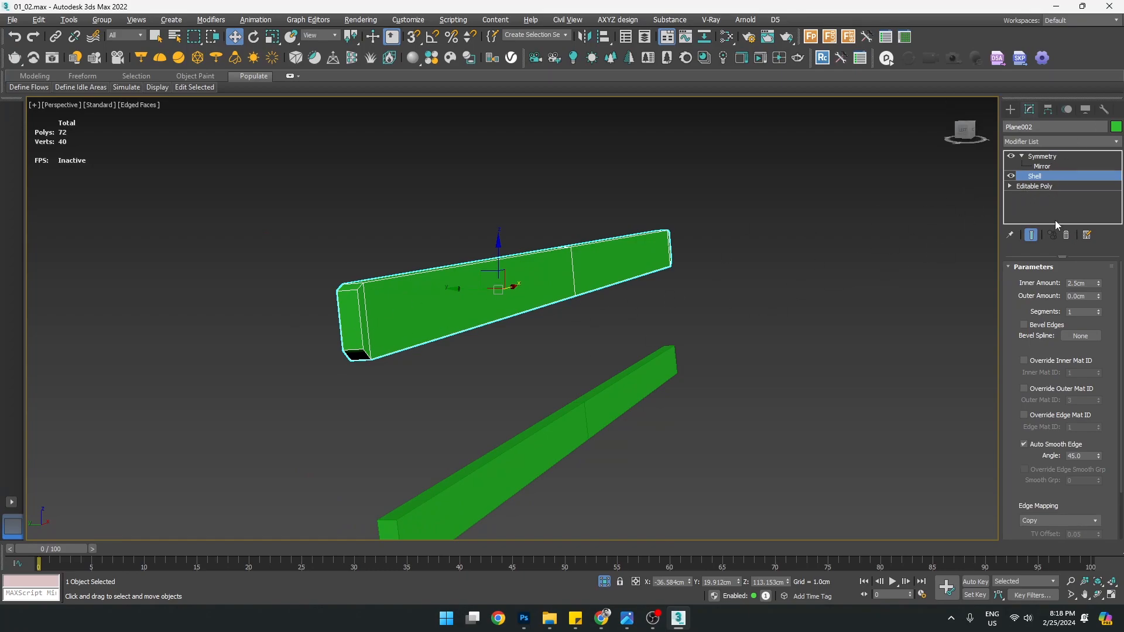
{"action": "left_click", "coordinate": [1011, 176]}
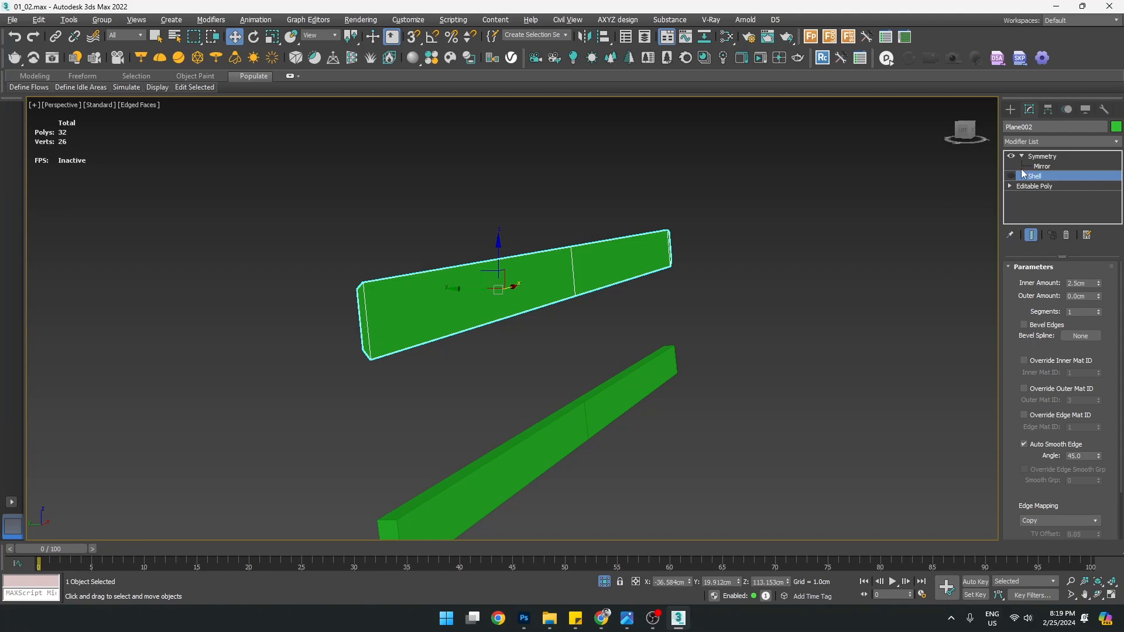
{"action": "left_click", "coordinate": [1011, 176]}
Add an Edit Poly modifier above the rail's Shell modifier
{"action": "left_click", "coordinate": [1054, 142]}
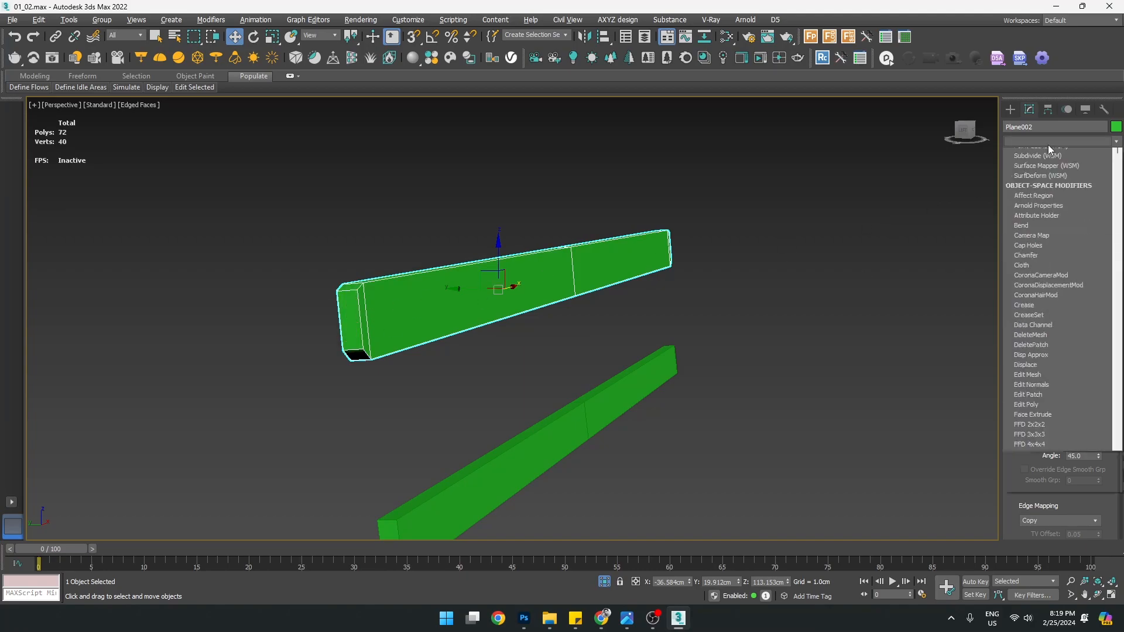
{"action": "key", "text": "e"}
{"action": "left_click", "coordinate": [1028, 183]}
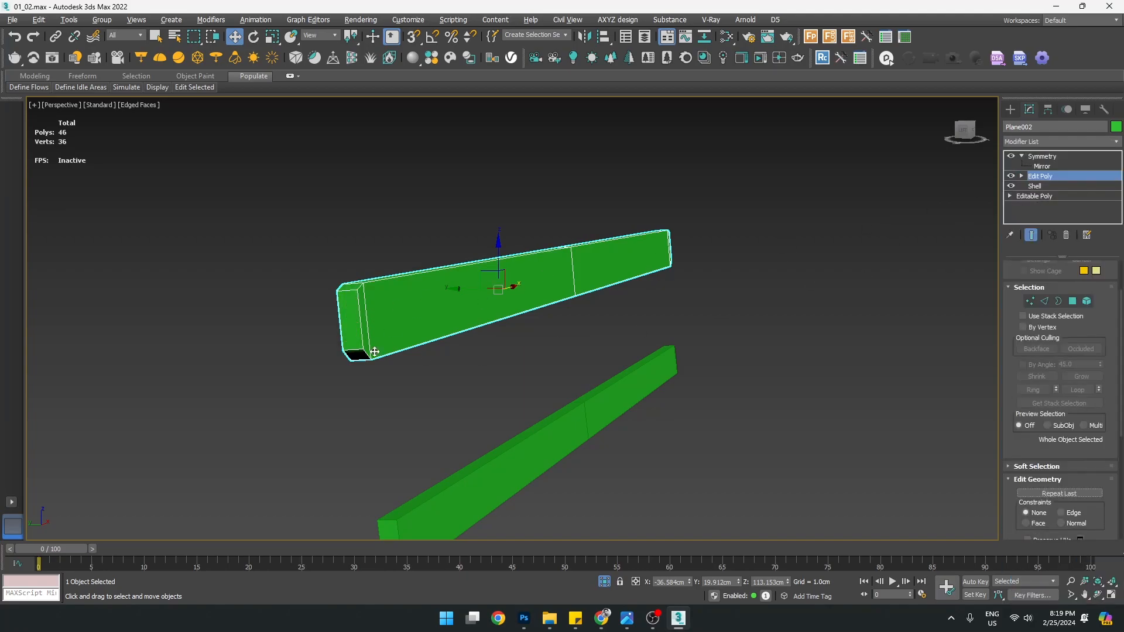
{"action": "scroll", "coordinate": [367, 337], "scroll_direction": "up", "scroll_amount": 4}
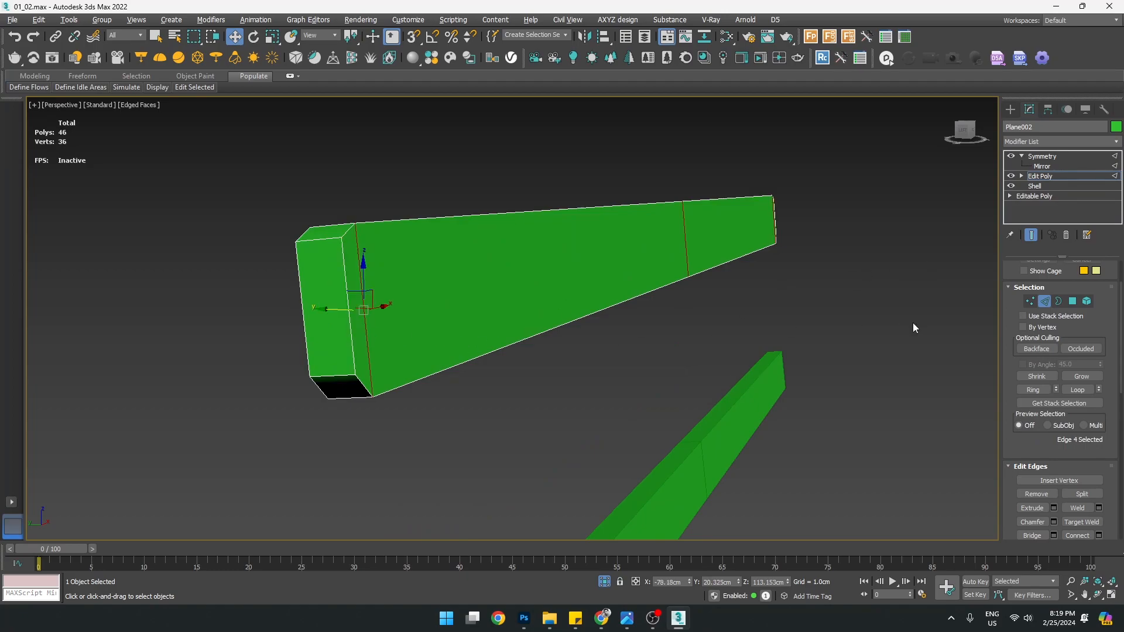
Select an edge ring around the rail and connect it into one new loop slid to -67
{"action": "left_click", "coordinate": [1034, 390]}
{"action": "middle_click_drag", "start_coordinate": [627, 321], "coordinate": [671, 324]}
{"action": "scroll", "coordinate": [658, 327], "scroll_direction": "up", "scroll_amount": 5}
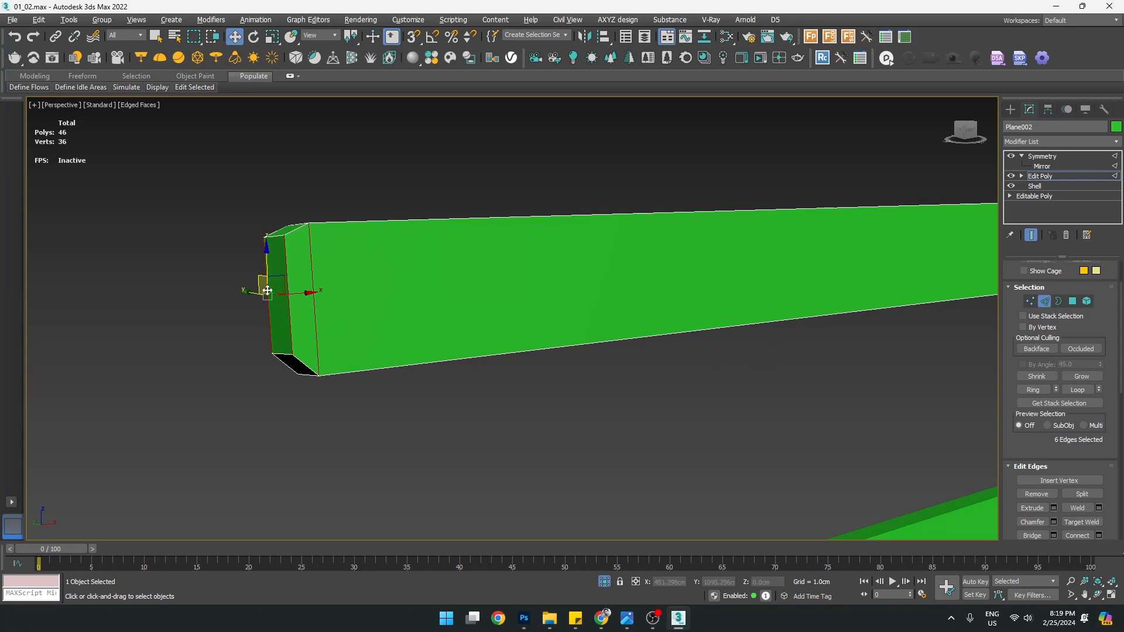
{"action": "left_click", "coordinate": [292, 324], "text": "alt"}
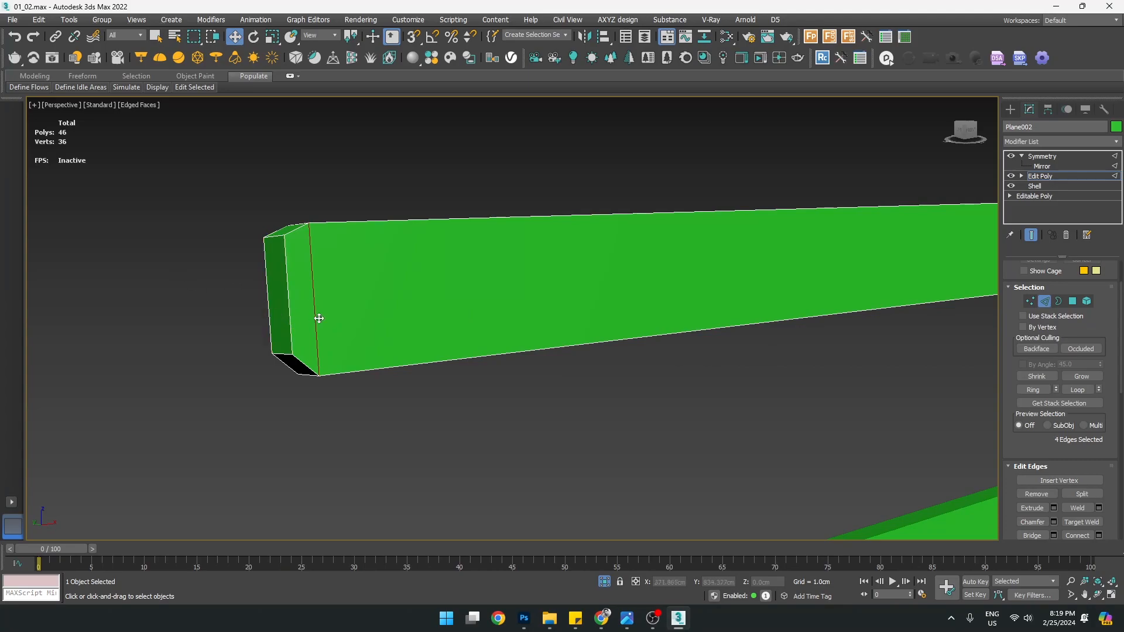
{"action": "middle_click_drag", "start_coordinate": [315, 319], "coordinate": [351, 318], "text": "alt"}
{"action": "key", "text": "ctrl+z"}
{"action": "left_click", "coordinate": [321, 287], "text": "ctrl"}
{"action": "left_click", "coordinate": [1099, 536]}
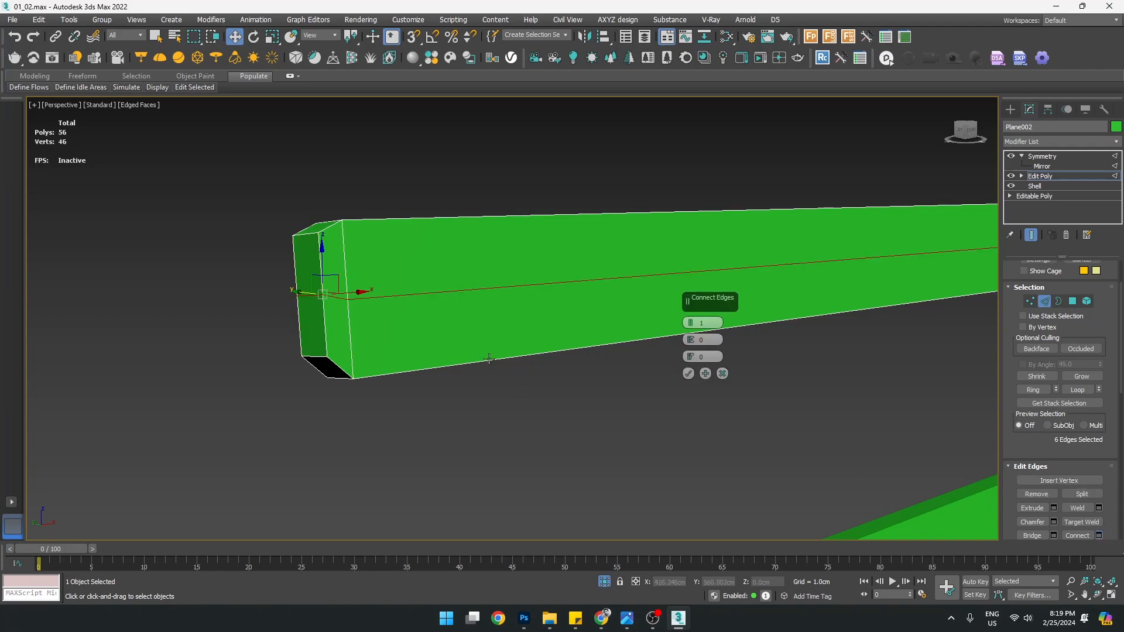
{"action": "left_click_drag", "start_coordinate": [689, 365], "coordinate": [679, 522]}
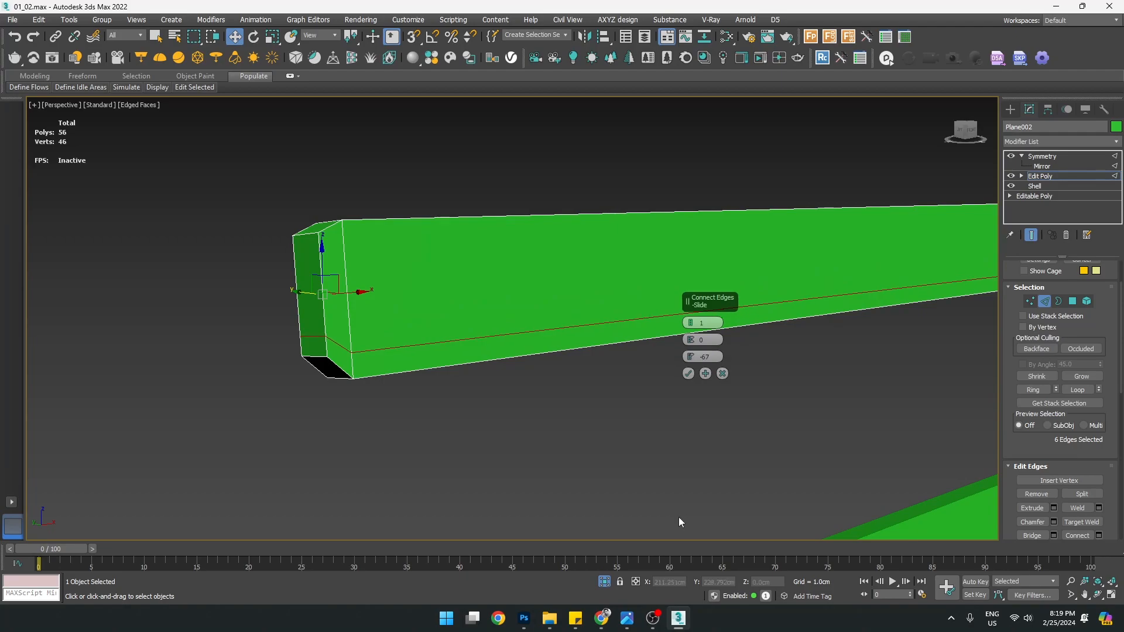
Check the top rail and slats in the reference photo in Photos
{"action": "mouse_move", "coordinate": [628, 619]}
{"action": "left_click", "coordinate": [556, 546]}
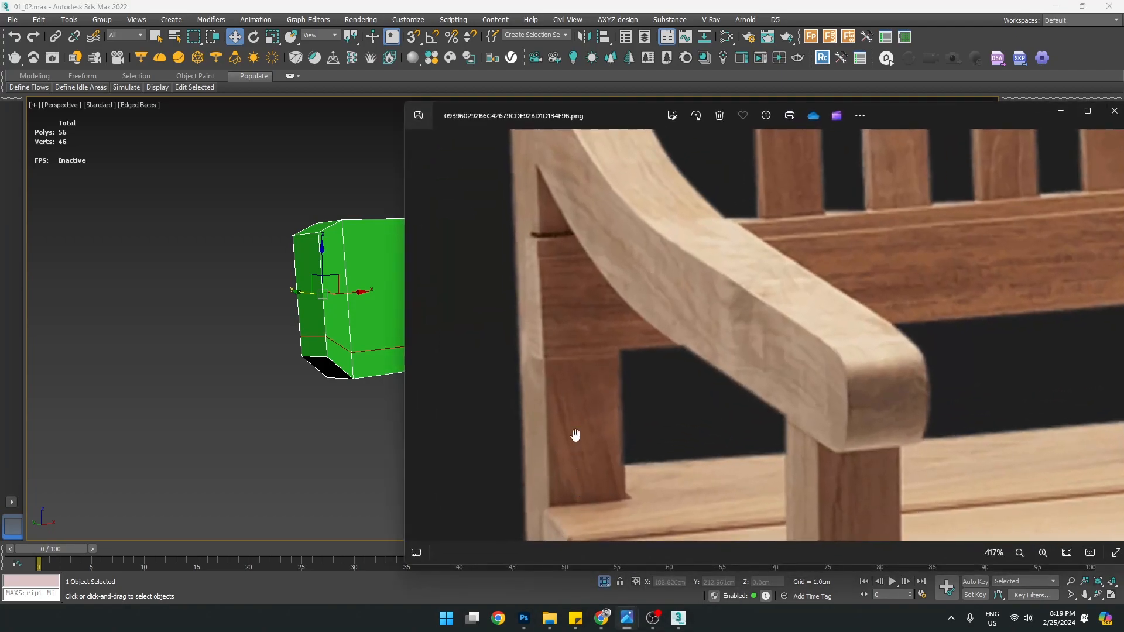
{"action": "left_click_drag", "start_coordinate": [603, 196], "coordinate": [577, 501]}
{"action": "left_click_drag", "start_coordinate": [527, 236], "coordinate": [574, 305]}
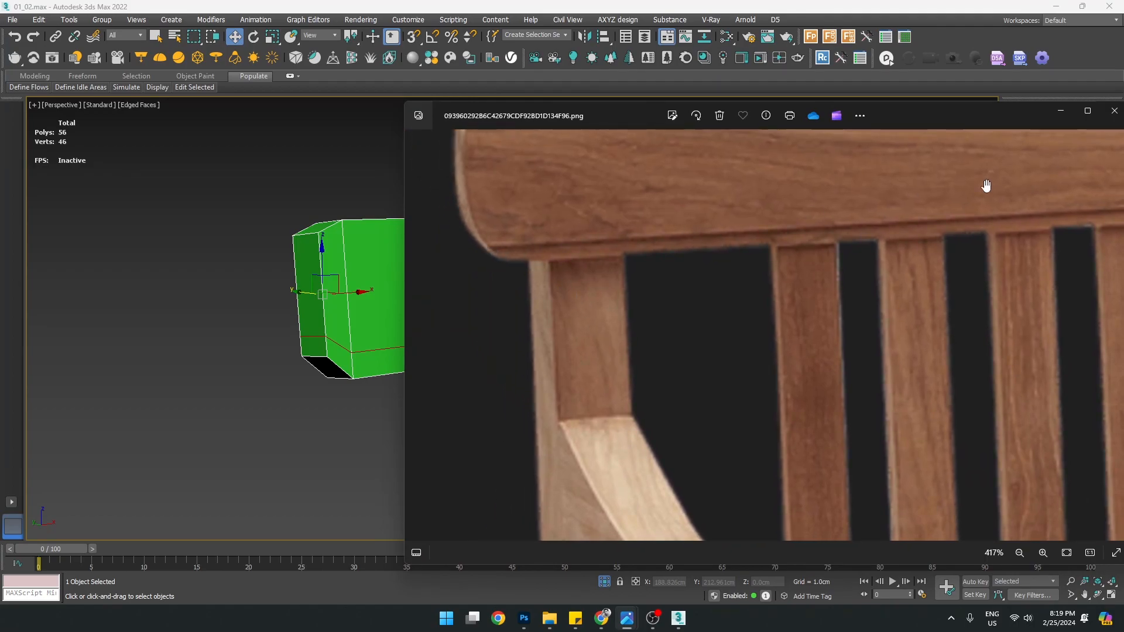
{"action": "left_click", "coordinate": [1061, 113]}
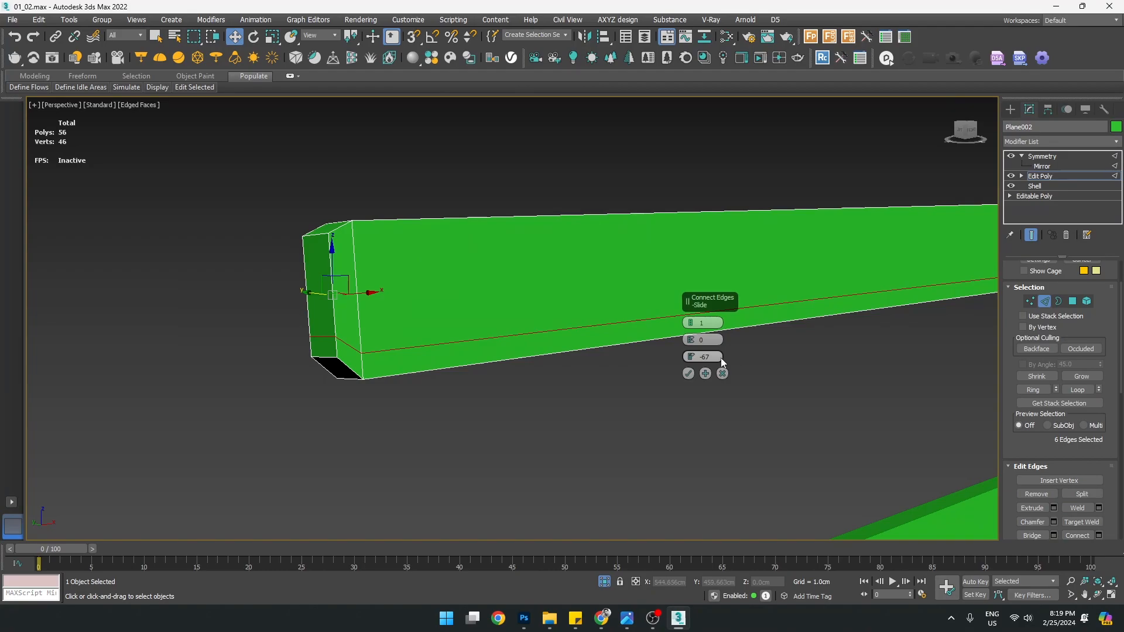
Commit the new loop slightly higher and snap an end edge down onto a vertex
{"action": "left_click_drag", "start_coordinate": [692, 351], "coordinate": [690, 342]}
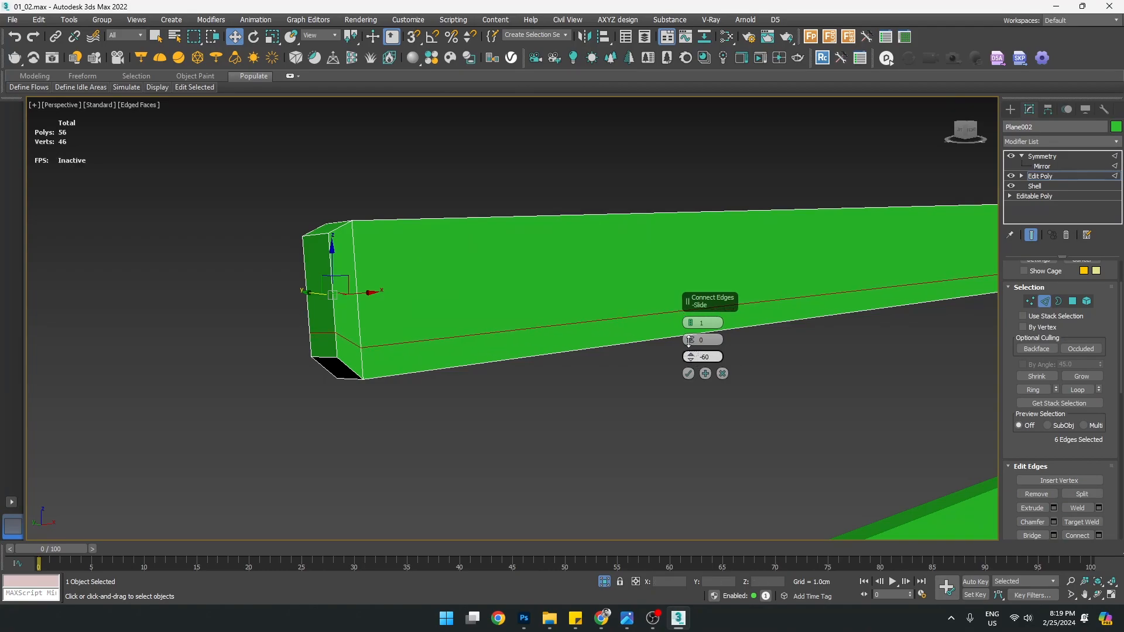
{"action": "left_click", "coordinate": [688, 373]}
{"action": "scroll", "coordinate": [361, 360], "scroll_direction": "up", "scroll_amount": 5}
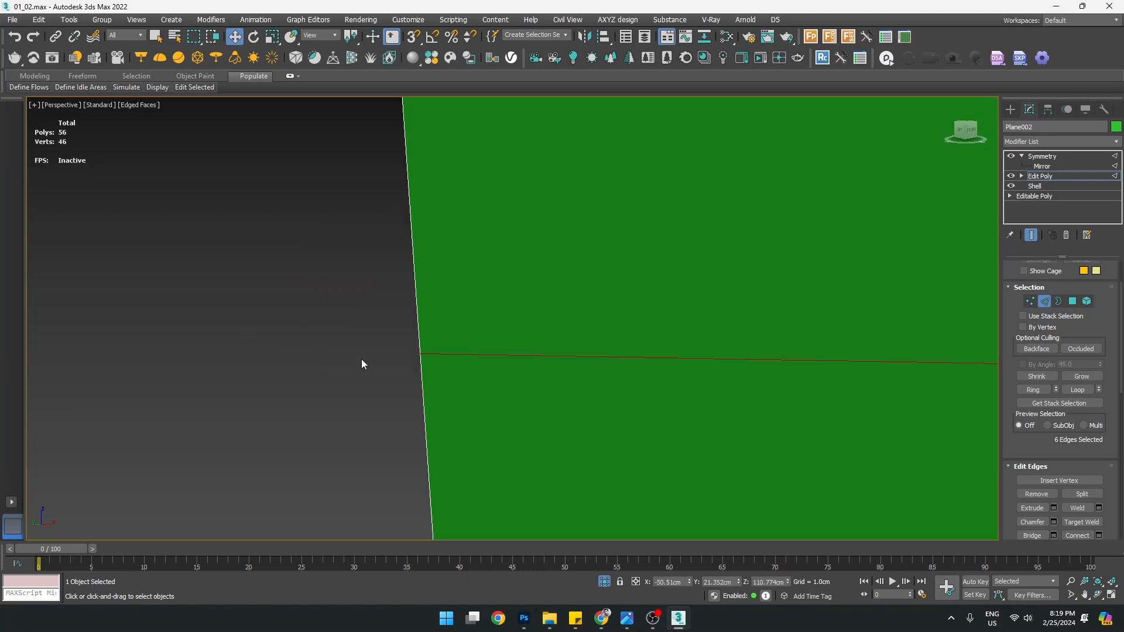
{"action": "scroll", "coordinate": [360, 359], "scroll_direction": "down", "scroll_amount": 8}
{"action": "key", "text": "2"}
{"action": "scroll", "coordinate": [367, 358], "scroll_direction": "up", "scroll_amount": 2}
{"action": "key", "text": "2"}
{"action": "left_click", "coordinate": [367, 357]}
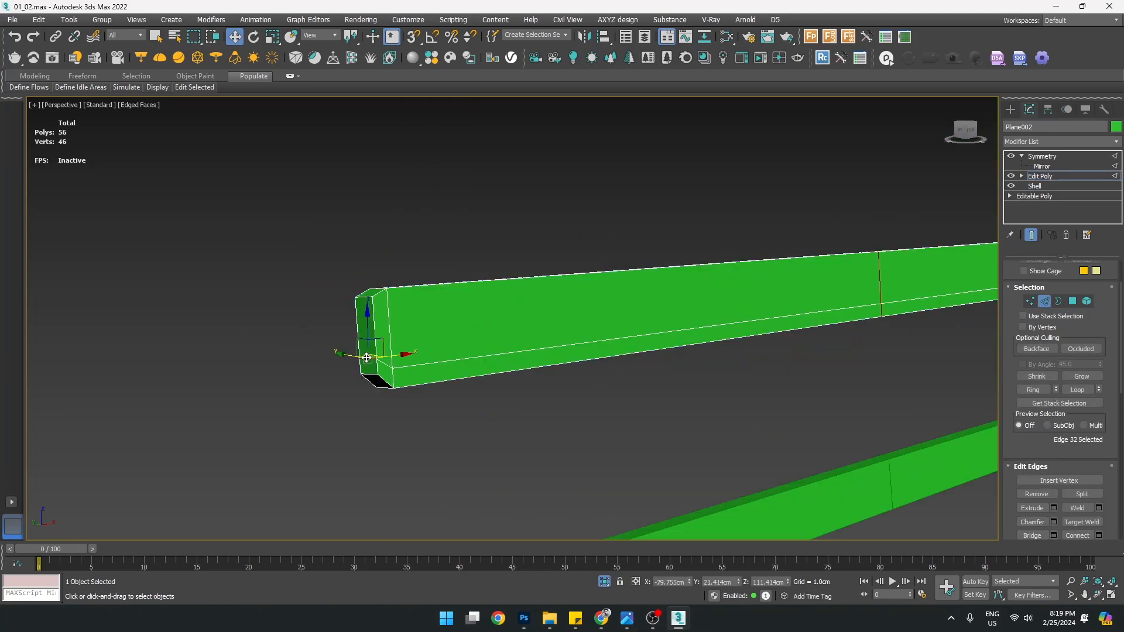
{"action": "scroll", "coordinate": [368, 345], "scroll_direction": "up", "scroll_amount": 2}
{"action": "key", "text": "s"}
{"action": "left_click_drag", "start_coordinate": [371, 328], "coordinate": [419, 386]}
{"action": "key", "text": "s"}
{"action": "mouse_move", "coordinate": [424, 399]}
{"action": "middle_mouse_down", "text": "alt"}
{"action": "mouse_move", "coordinate": [585, 381]}
{"action": "mouse_move", "coordinate": [383, 394]}
{"action": "mouse_move", "coordinate": [425, 408]}
{"action": "mouse_move", "coordinate": [393, 423]}
{"action": "mouse_move", "coordinate": [428, 406]}
{"action": "middle_mouse_up", "text": "alt"}
Select the rail's two end polygons and frame them in the left view
{"action": "key", "text": "1"}
{"action": "left_click", "coordinate": [401, 394]}
{"action": "middle_click_drag", "start_coordinate": [496, 406], "coordinate": [516, 408], "text": "alt"}
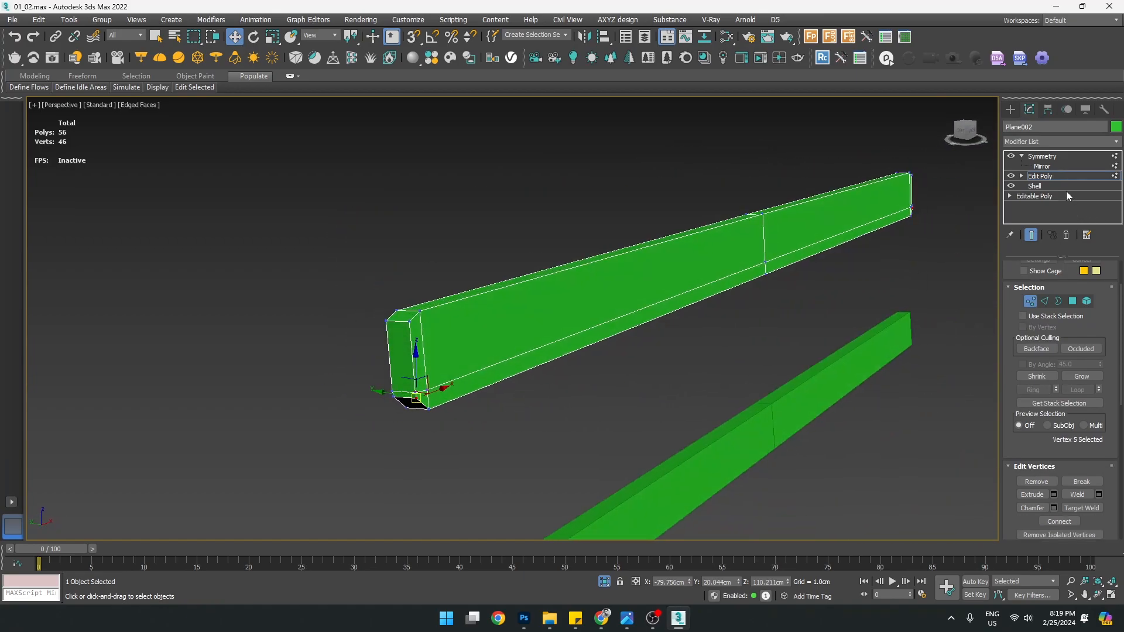
{"action": "left_click", "coordinate": [1055, 176]}
{"action": "key", "text": "4"}
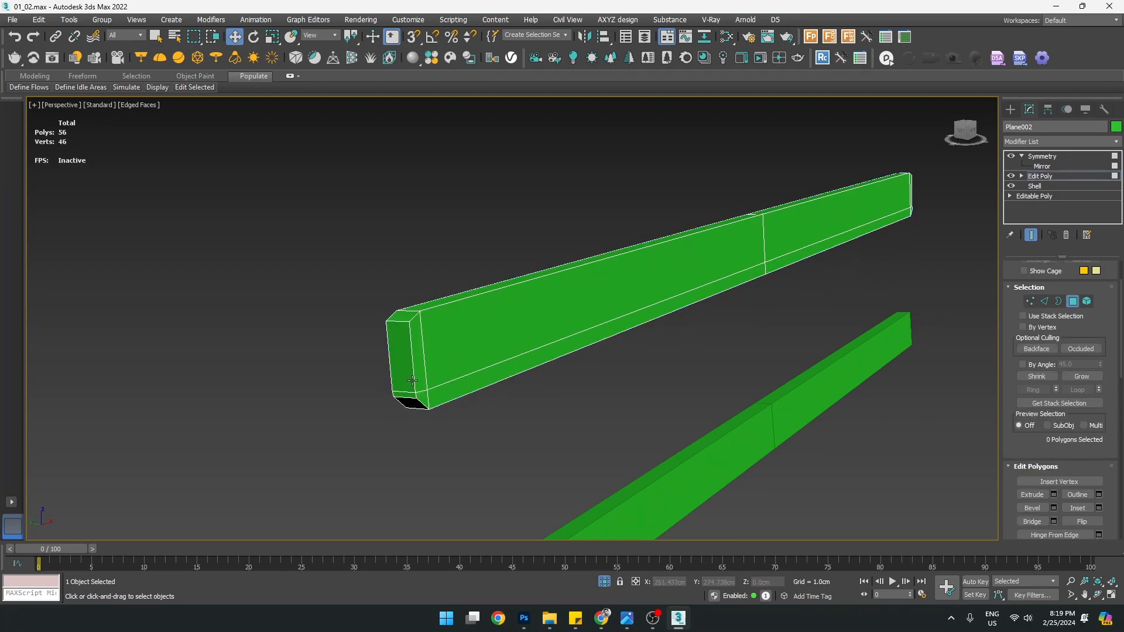
{"action": "scroll", "coordinate": [414, 380], "scroll_direction": "up", "scroll_amount": 2}
{"action": "left_click", "coordinate": [422, 342]}
{"action": "left_click", "coordinate": [532, 299], "text": "ctrl"}
{"action": "key", "text": "alt+w"}
{"action": "middle_click", "coordinate": [821, 212]}
{"action": "middle_click", "coordinate": [270, 426]}
{"action": "key", "text": "alt+w"}
{"action": "key", "text": "z"}
{"action": "scroll", "coordinate": [460, 269], "scroll_direction": "down", "scroll_amount": 4}
{"action": "scroll", "coordinate": [589, 367], "scroll_direction": "up", "scroll_amount": 5}
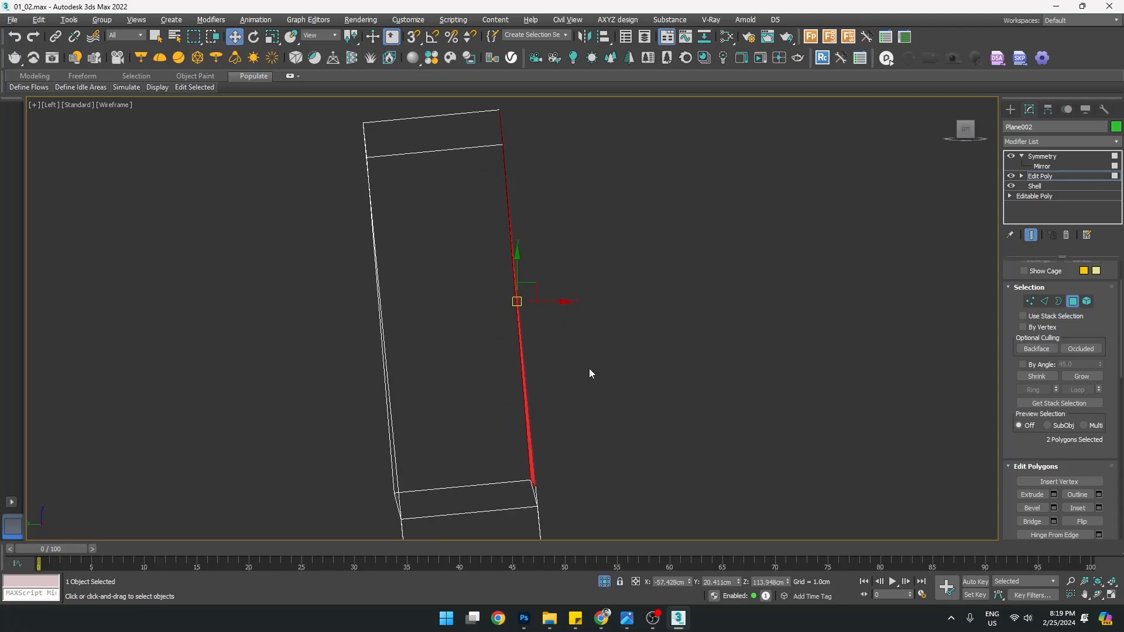
Select the two corner vertices at the rail's end and shift them slightly right
{"action": "key", "text": "1"}
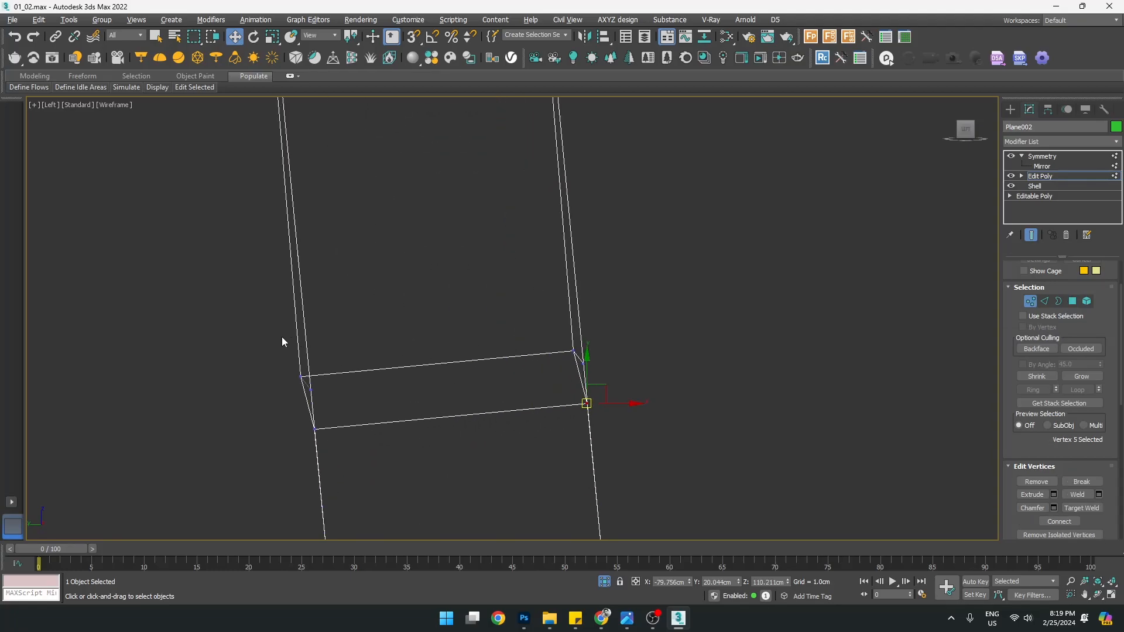
{"action": "scroll", "coordinate": [296, 370], "scroll_direction": "up", "scroll_amount": 4}
{"action": "left_click", "coordinate": [306, 384]}
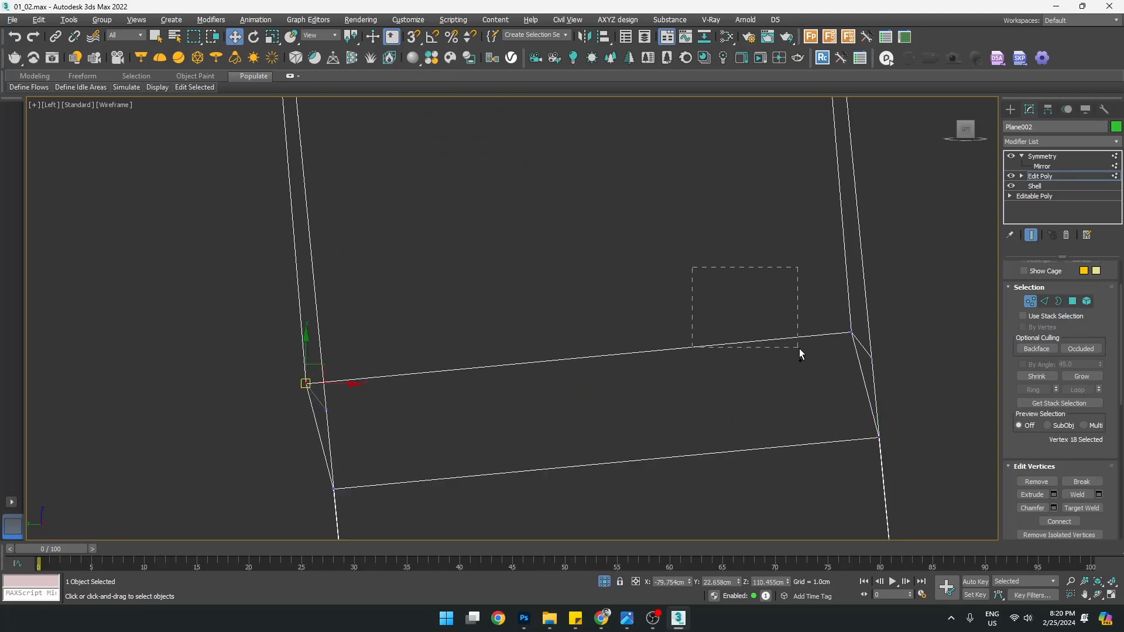
{"action": "left_click_drag", "start_coordinate": [852, 350], "coordinate": [851, 350], "text": "ctrl"}
{"action": "left_click_drag", "start_coordinate": [614, 361], "coordinate": [630, 359]}
{"action": "key", "text": "alt+w"}
{"action": "middle_click", "coordinate": [760, 402]}
{"action": "key", "text": "alt+w"}
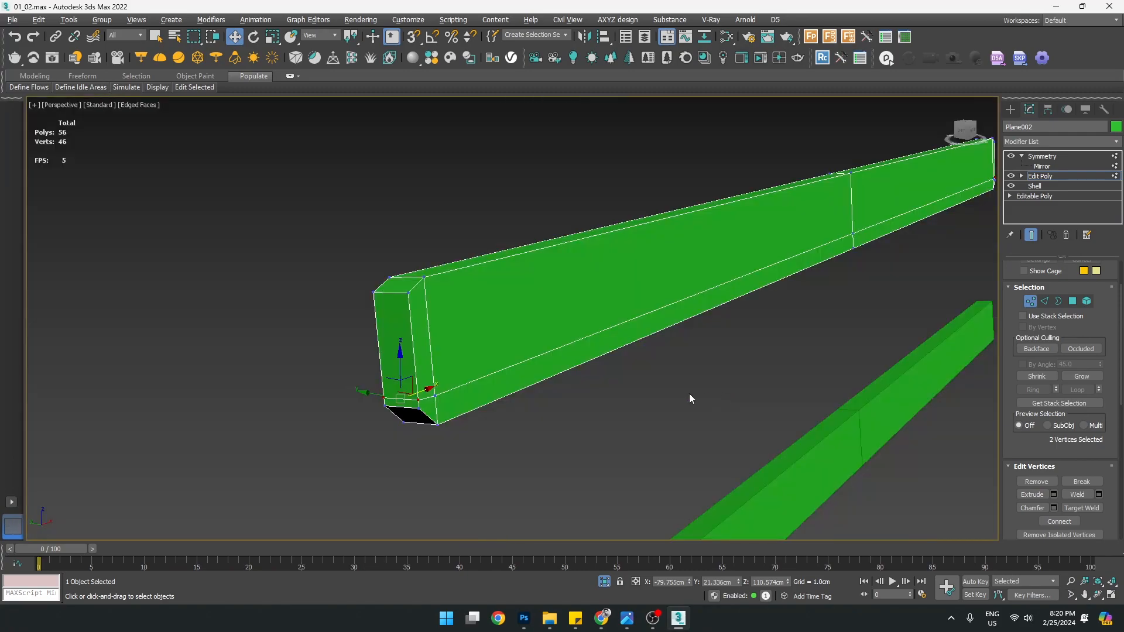
Select the polygons along the rail's two long sides
{"action": "key", "text": "4"}
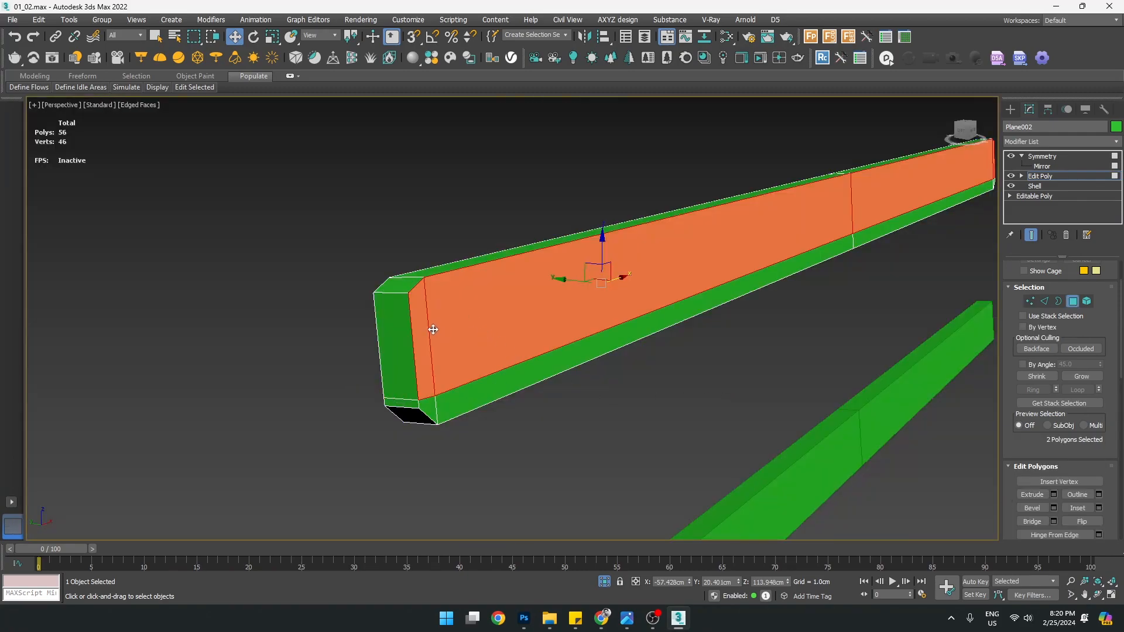
{"action": "scroll", "coordinate": [455, 322], "scroll_direction": "down", "scroll_amount": 4}
{"action": "key", "text": "alt+w"}
{"action": "middle_click", "coordinate": [714, 225]}
{"action": "key", "text": "alt+w"}
{"action": "key", "text": "alt+w"}
{"action": "middle_click", "coordinate": [296, 405]}
{"action": "key", "text": "alt+w"}
{"action": "left_click", "coordinate": [296, 409]}
{"action": "scroll", "coordinate": [296, 408], "scroll_direction": "down", "scroll_amount": 5}
{"action": "scroll", "coordinate": [351, 238], "scroll_direction": "down", "scroll_amount": 3}
{"action": "left_click_drag", "start_coordinate": [376, 244], "coordinate": [298, 236]}
{"action": "key", "text": "alt+w"}
{"action": "middle_click", "coordinate": [778, 352]}
{"action": "key", "text": "alt+w"}
{"action": "middle_click_drag", "start_coordinate": [778, 351], "coordinate": [597, 319], "text": "alt"}
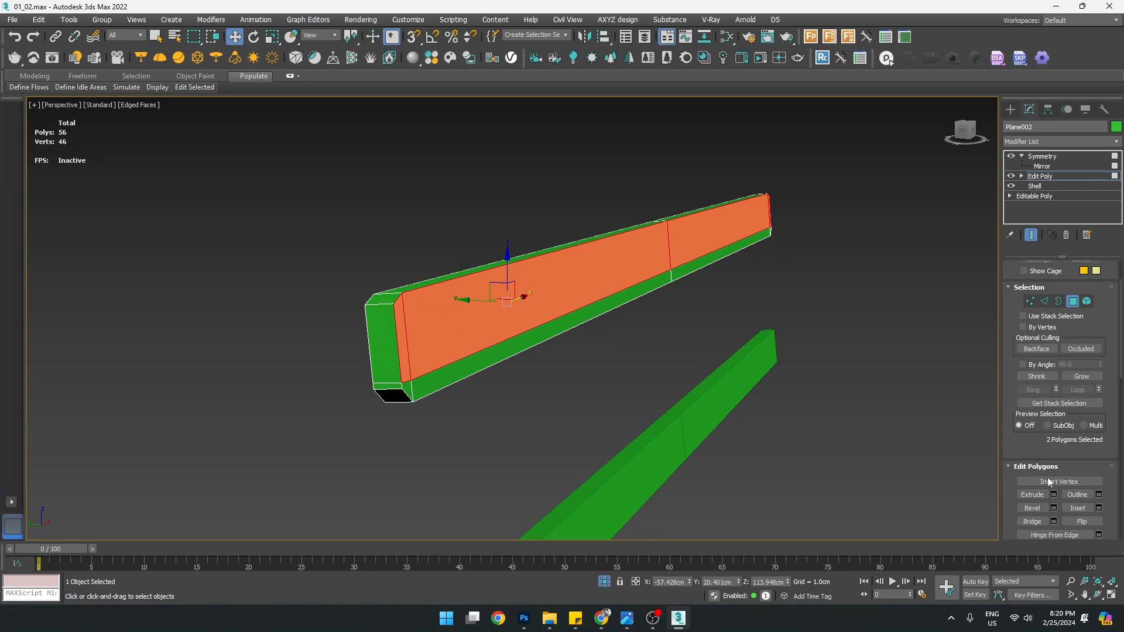
Extrude the two side faces with a height of 0.5 cm
{"action": "left_click", "coordinate": [1054, 495]}
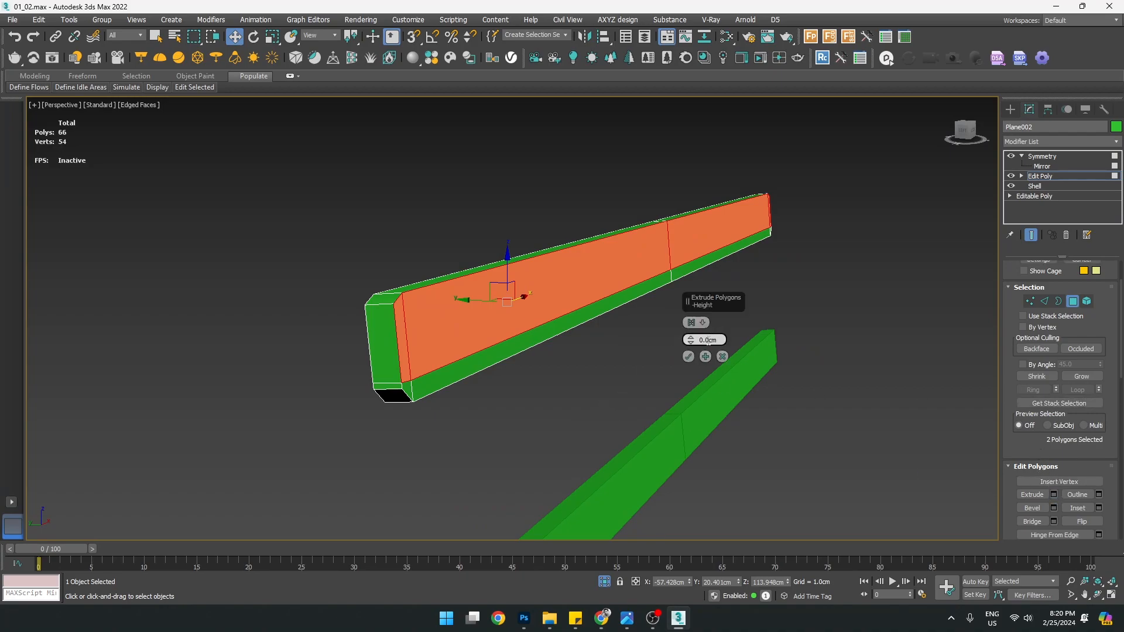
{"action": "type", "text": "1"}
{"action": "key", "text": "Return"}
{"action": "type", "text": "0.5"}
{"action": "key", "text": "Return"}
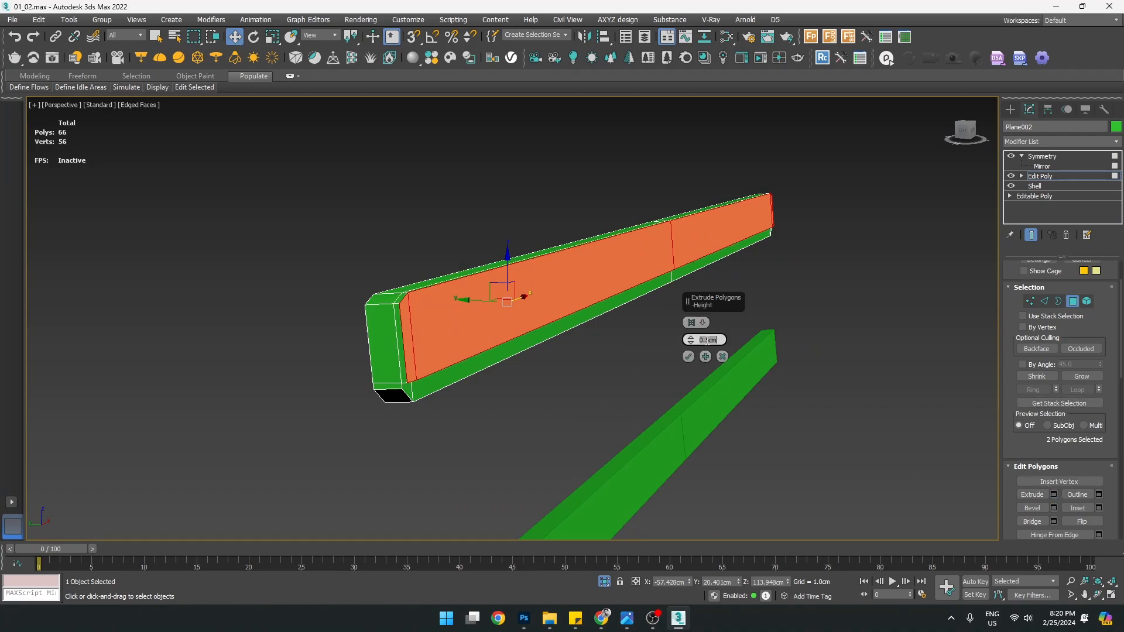
{"action": "middle_click_drag", "start_coordinate": [507, 393], "coordinate": [532, 347], "text": "alt"}
{"action": "left_click", "coordinate": [689, 359]}
{"action": "scroll", "coordinate": [571, 407], "scroll_direction": "down", "scroll_amount": 3}
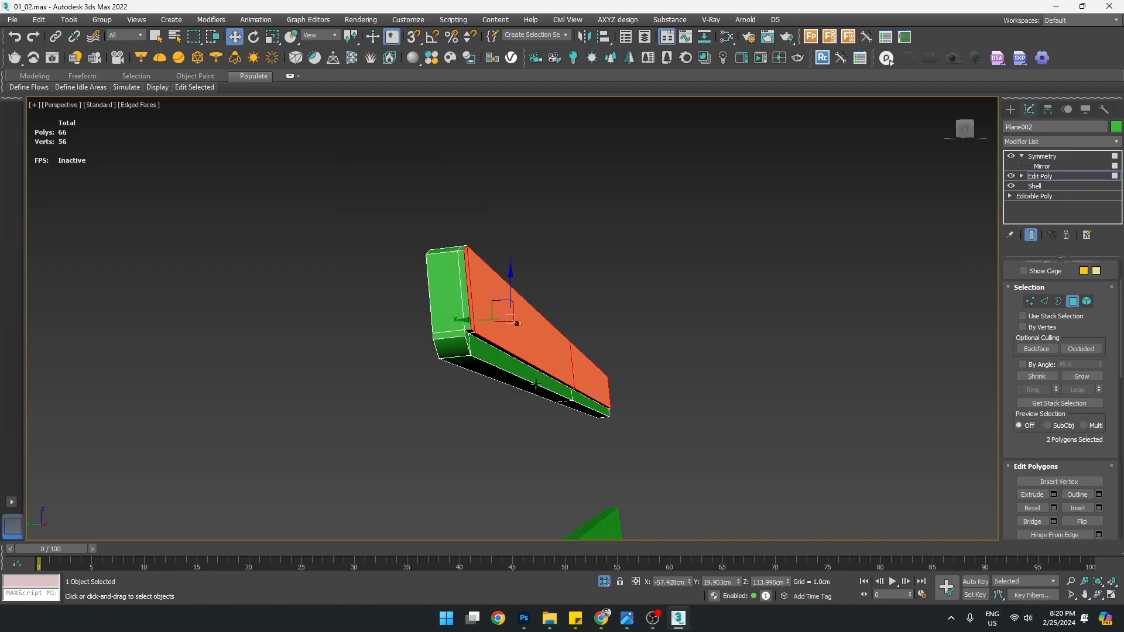
{"action": "middle_click_drag", "start_coordinate": [563, 413], "coordinate": [553, 307]}
{"action": "scroll", "coordinate": [554, 328], "scroll_direction": "down", "scroll_amount": 4}
Select the lower rail Plane003 and add an Edit Poly modifier above its Shell
{"action": "left_click", "coordinate": [1010, 110]}
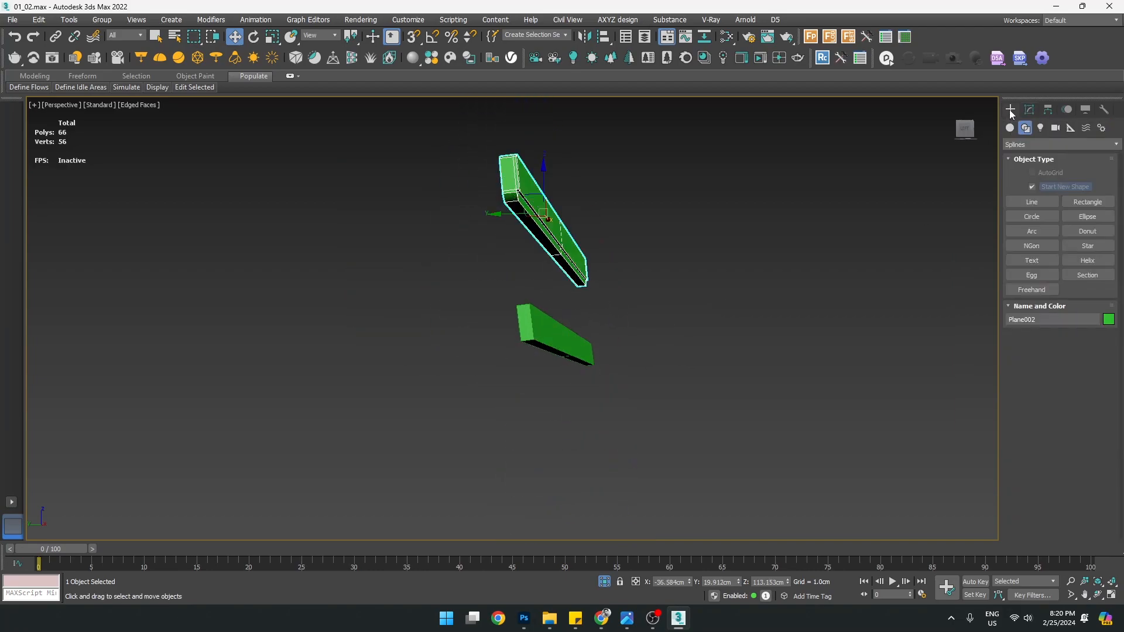
{"action": "scroll", "coordinate": [547, 301], "scroll_direction": "up", "scroll_amount": 4}
{"action": "left_click", "coordinate": [545, 371]}
{"action": "middle_click_drag", "start_coordinate": [573, 373], "coordinate": [568, 384], "text": "alt"}
{"action": "key", "text": "1"}
{"action": "middle_click_drag", "start_coordinate": [461, 464], "coordinate": [471, 438]}
{"action": "left_click", "coordinate": [1059, 166]}
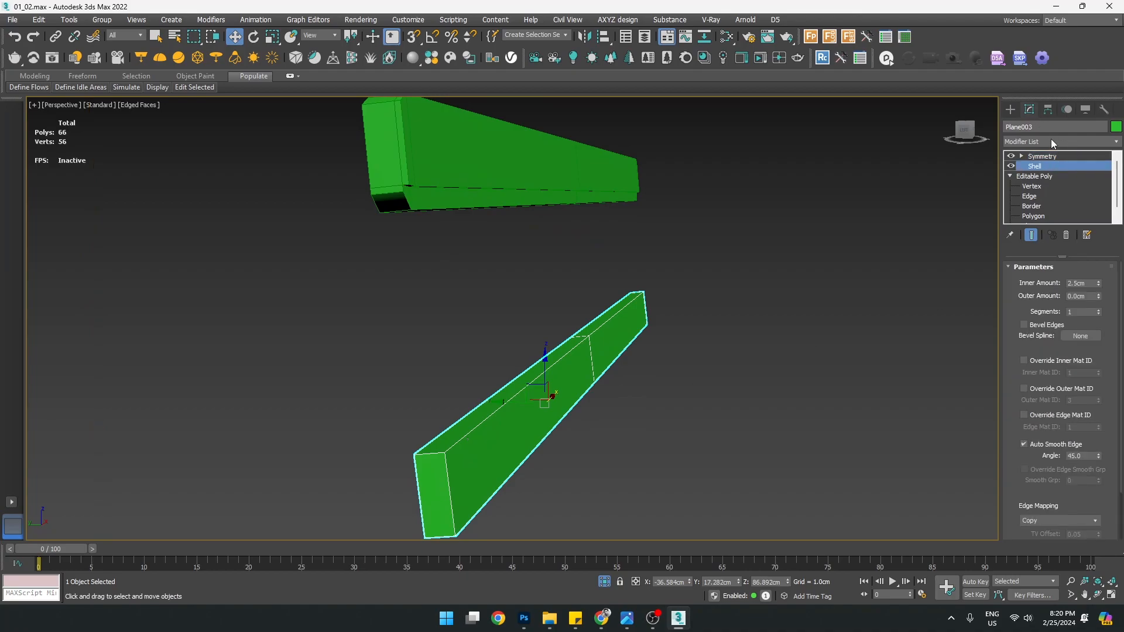
{"action": "left_click", "coordinate": [1052, 141]}
{"action": "key", "text": "e"}
{"action": "left_click", "coordinate": [1029, 186]}
Connect an edge ring around the lower rail into a lengthwise loop slid to 63
{"action": "key", "text": "2"}
{"action": "left_click", "coordinate": [449, 482]}
{"action": "middle_click_drag", "start_coordinate": [460, 454], "coordinate": [493, 404]}
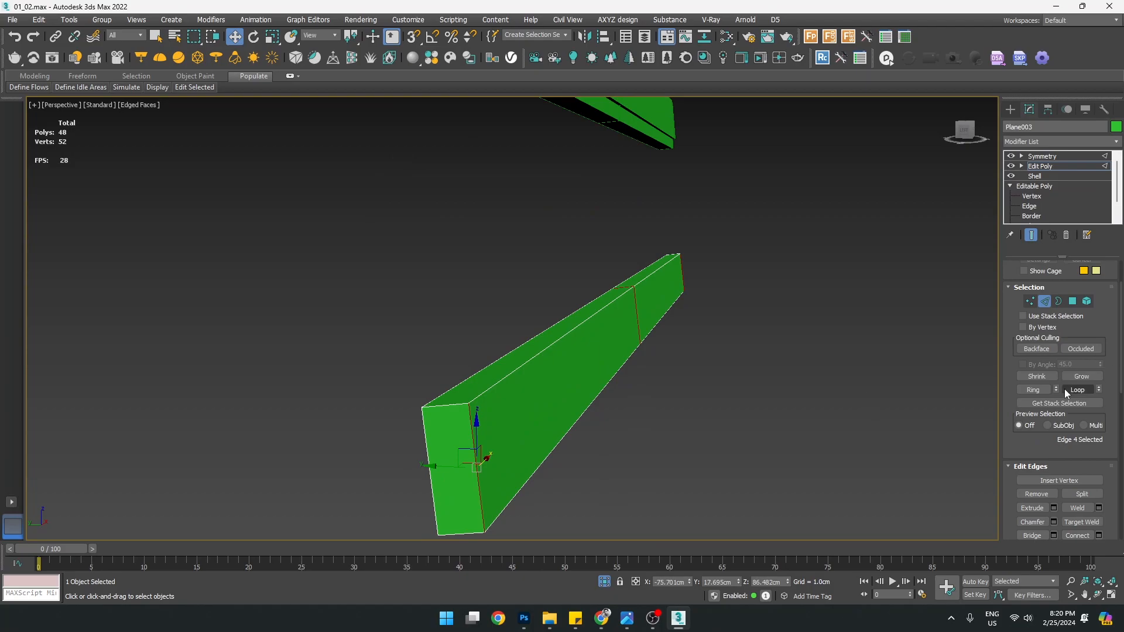
{"action": "left_click", "coordinate": [1039, 391]}
{"action": "left_click", "coordinate": [1099, 535]}
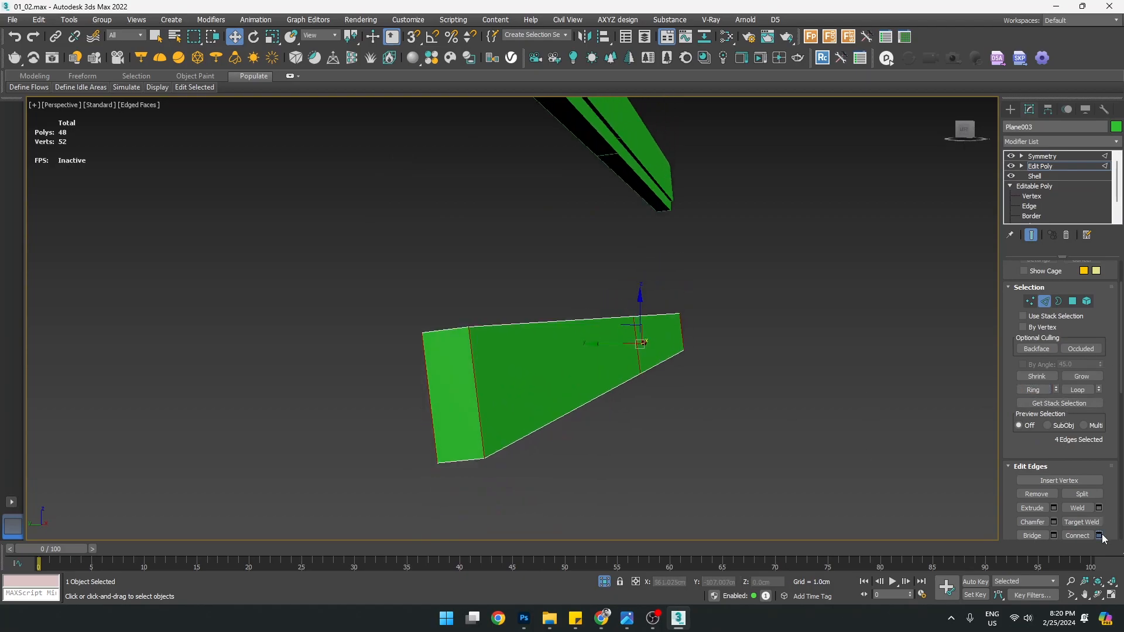
{"action": "left_click_drag", "start_coordinate": [692, 358], "coordinate": [642, 186]}
{"action": "middle_click_drag", "start_coordinate": [596, 205], "coordinate": [547, 306]}
{"action": "scroll", "coordinate": [575, 274], "scroll_direction": "down", "scroll_amount": 4}
{"action": "scroll", "coordinate": [547, 306], "scroll_direction": "up", "scroll_amount": 4}
{"action": "scroll", "coordinate": [554, 302], "scroll_direction": "up", "scroll_amount": 2}
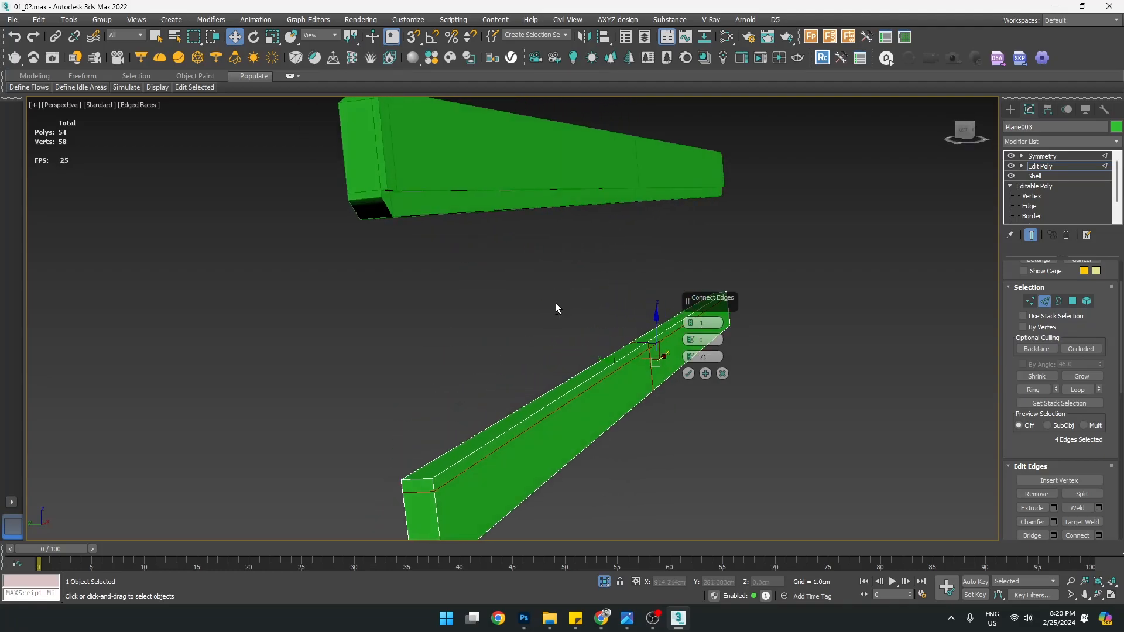
{"action": "key", "text": "F4"}
{"action": "key", "text": "F4"}
{"action": "middle_click_drag", "start_coordinate": [557, 321], "coordinate": [566, 332], "text": "alt"}
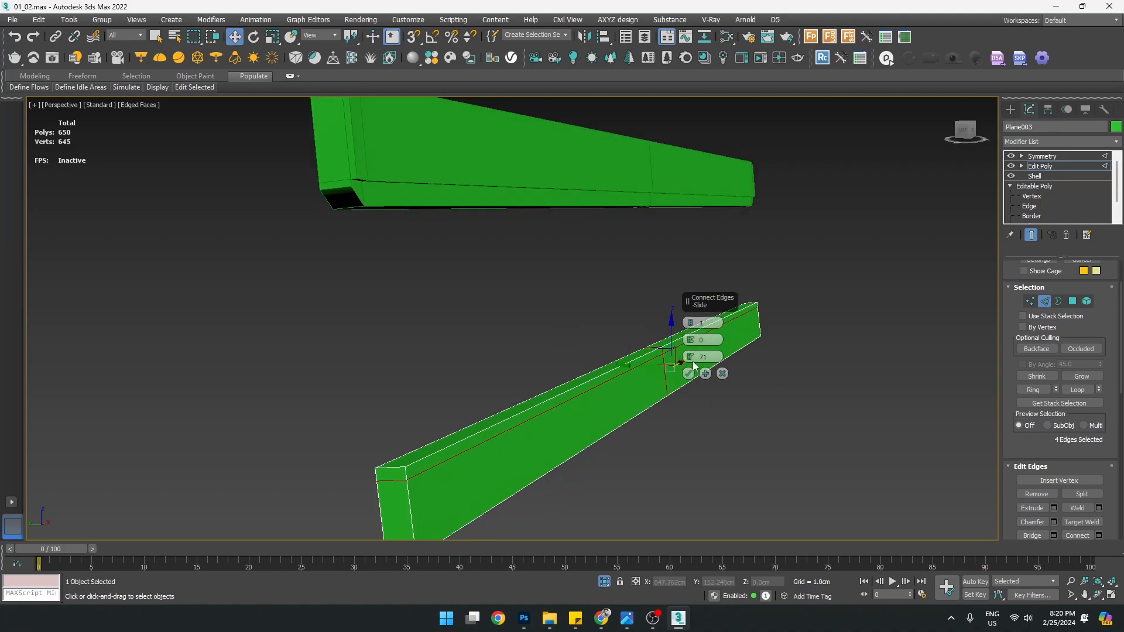
{"action": "left_click_drag", "start_coordinate": [691, 358], "coordinate": [692, 376]}
{"action": "left_click", "coordinate": [689, 374]}
Extrude the lower rail's front face out by 0.5 cm
{"action": "middle_click_drag", "start_coordinate": [527, 422], "coordinate": [511, 455], "text": "alt"}
{"action": "key", "text": "4"}
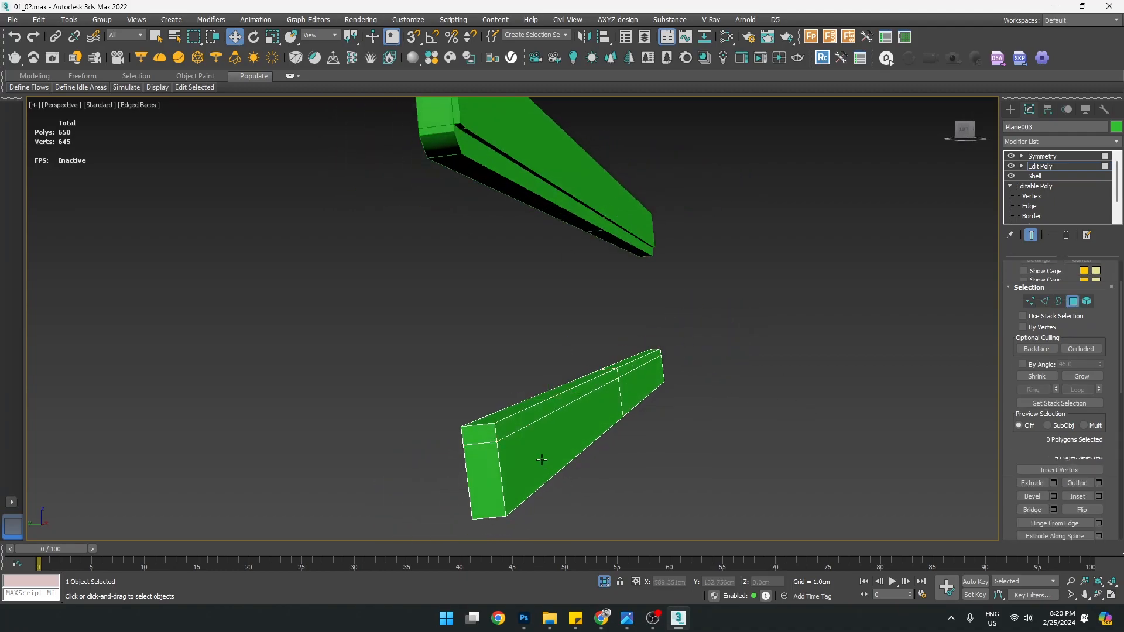
{"action": "left_click", "coordinate": [571, 436]}
{"action": "middle_click_drag", "start_coordinate": [705, 416], "coordinate": [717, 461], "text": "alt"}
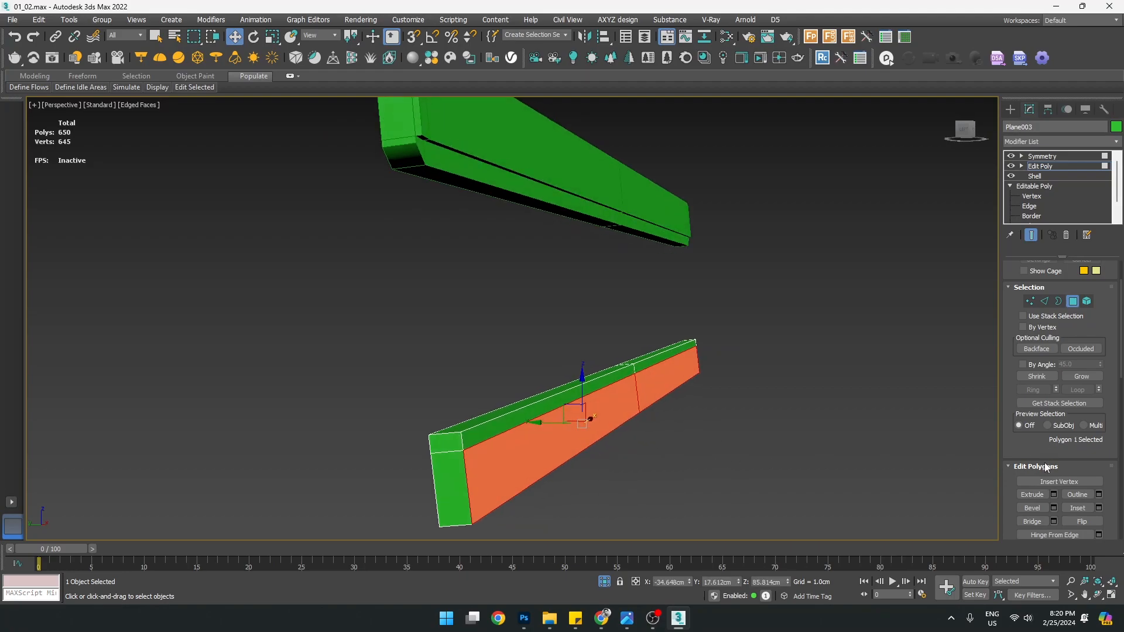
{"action": "left_click_drag", "start_coordinate": [1037, 450], "coordinate": [1037, 398]}
{"action": "left_click", "coordinate": [1054, 443]}
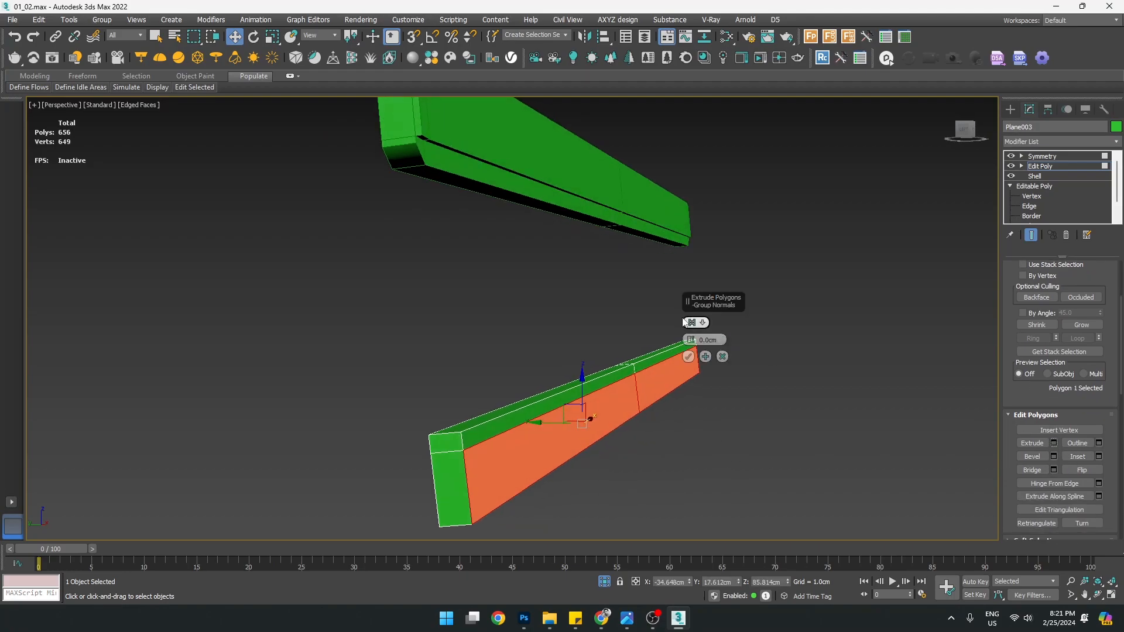
{"action": "type", "text": "0.5"}
{"action": "key", "text": "Return"}
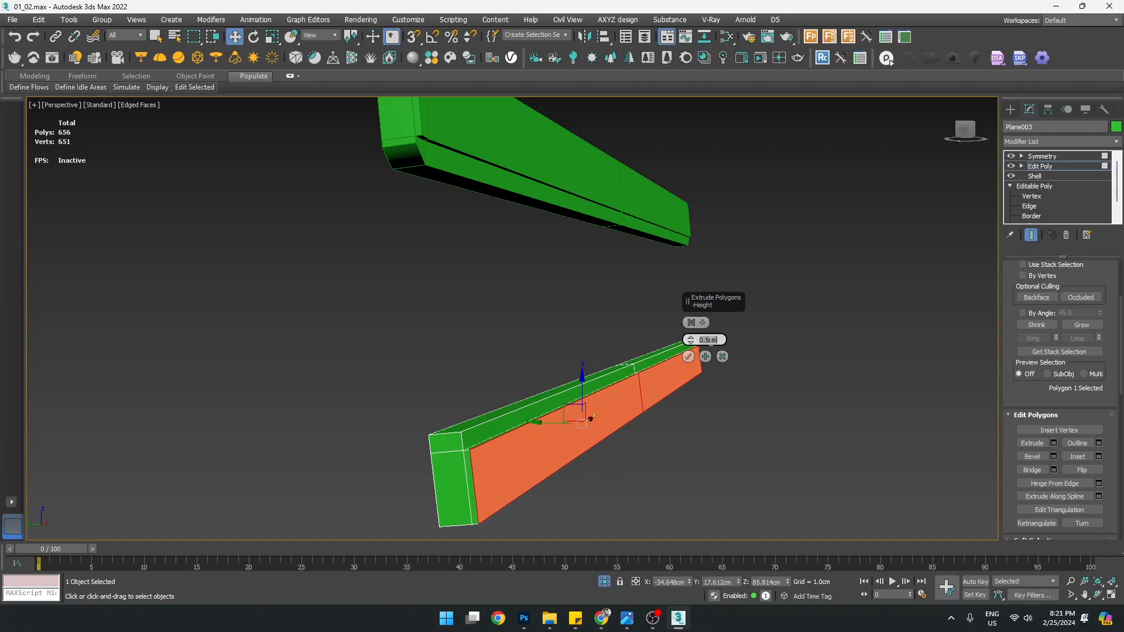
{"action": "left_click", "coordinate": [688, 356]}
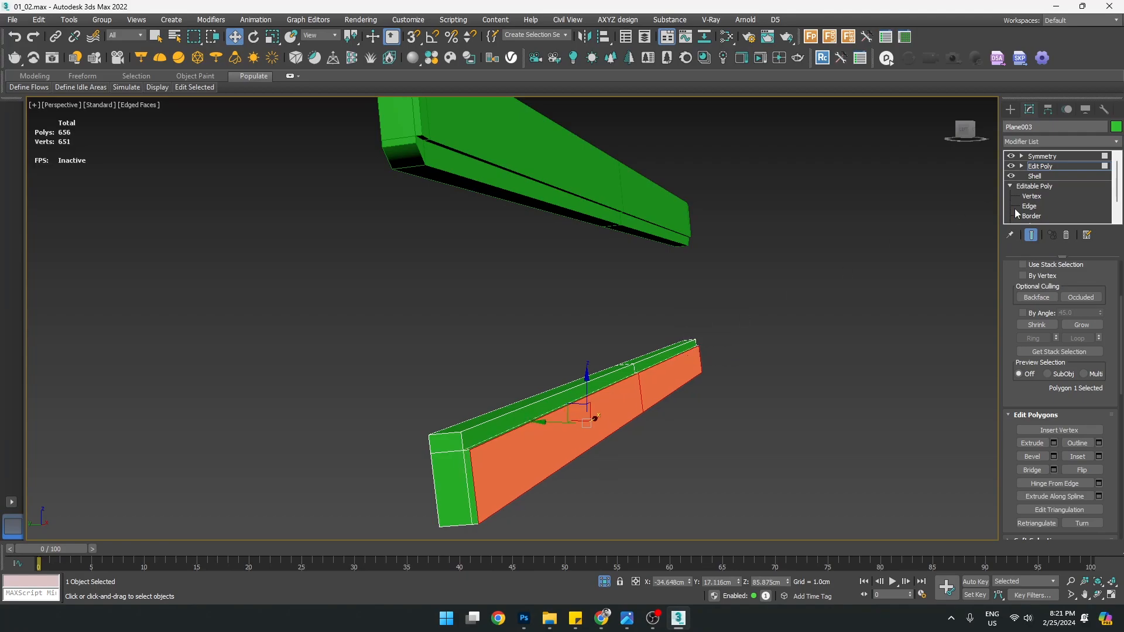
{"action": "left_click", "coordinate": [1015, 106]}
{"action": "mouse_move", "coordinate": [631, 373]}
{"action": "middle_mouse_down", "text": "alt"}
{"action": "mouse_move", "coordinate": [666, 362]}
{"action": "mouse_move", "coordinate": [637, 369]}
{"action": "middle_mouse_up", "text": "alt"}
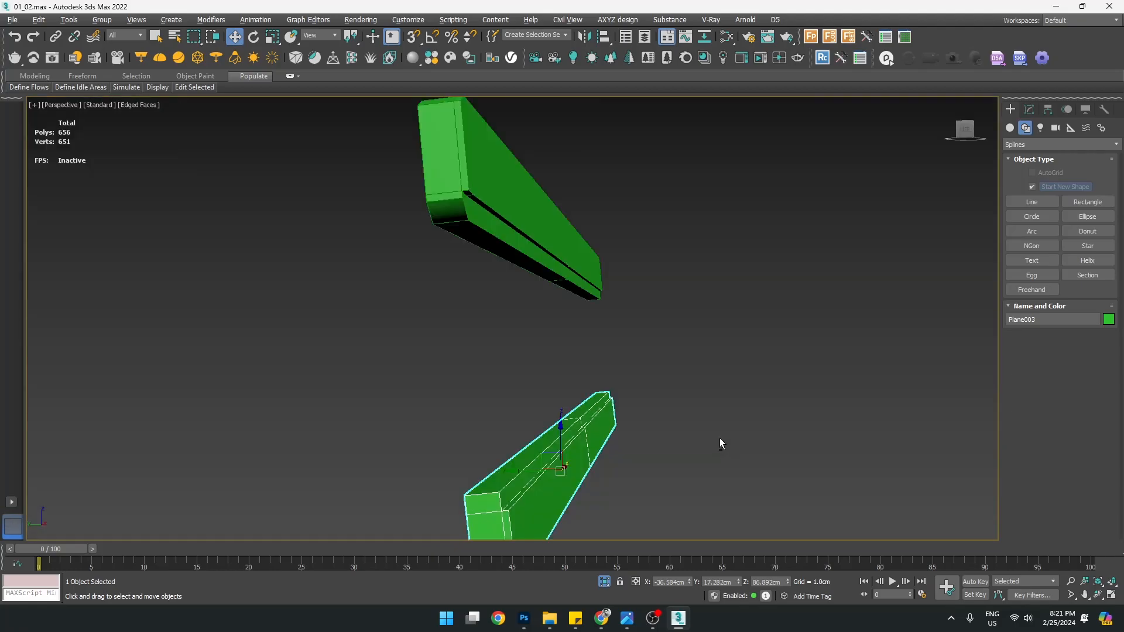
End the isolation of the two rails so the whole bench shows again
{"action": "middle_click_drag", "start_coordinate": [723, 445], "coordinate": [648, 369], "text": "alt"}
{"action": "right_click", "coordinate": [646, 367]}
{"action": "left_click", "coordinate": [674, 261]}
Orbit around the bench and pick the armrest, top rail, frame and lower rail to inspect them
{"action": "scroll", "coordinate": [673, 261], "scroll_direction": "up", "scroll_amount": 3}
{"action": "middle_click_drag", "start_coordinate": [673, 261], "coordinate": [519, 255]}
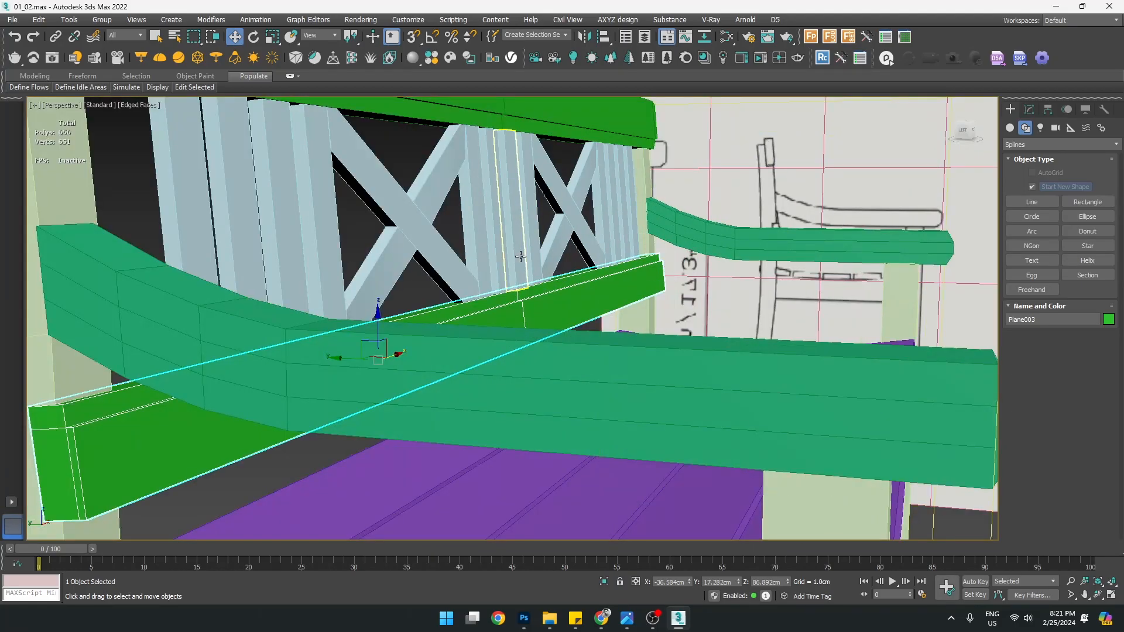
{"action": "scroll", "coordinate": [519, 256], "scroll_direction": "down", "scroll_amount": 3}
{"action": "left_click", "coordinate": [479, 323]}
{"action": "middle_click_drag", "start_coordinate": [510, 346], "coordinate": [339, 293], "text": "alt"}
{"action": "left_click", "coordinate": [219, 124]}
{"action": "middle_click_drag", "start_coordinate": [219, 124], "coordinate": [432, 301]}
{"action": "left_click", "coordinate": [492, 393]}
{"action": "scroll", "coordinate": [457, 309], "scroll_direction": "down", "scroll_amount": 2}
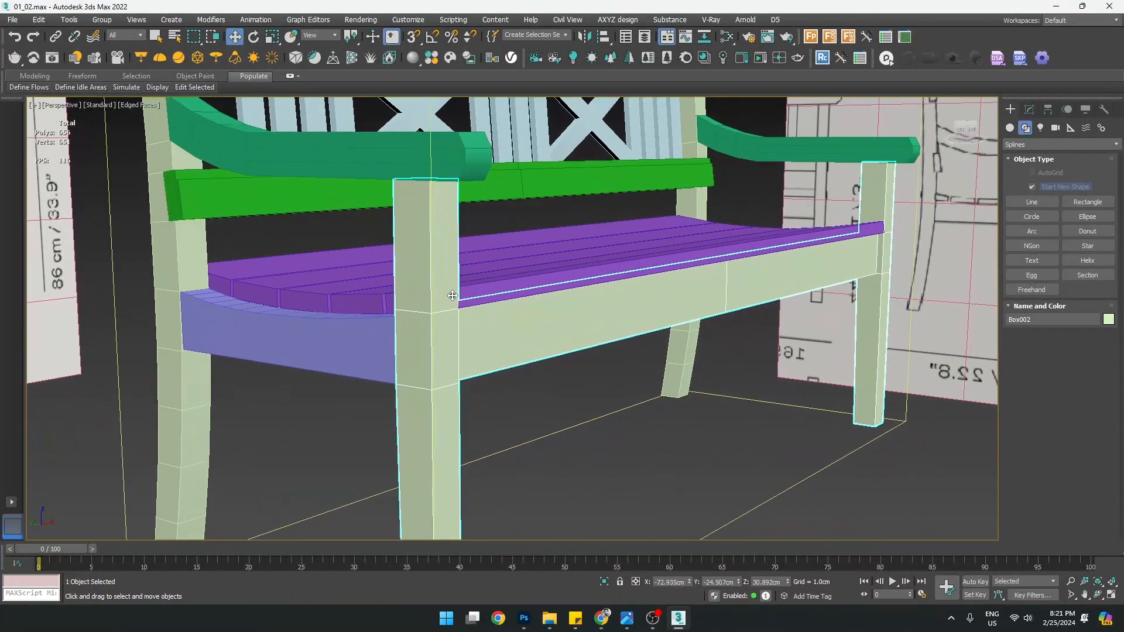
{"action": "middle_click_drag", "start_coordinate": [525, 258], "coordinate": [562, 396], "text": "alt"}
{"action": "left_click", "coordinate": [511, 291]}
{"action": "middle_click_drag", "start_coordinate": [511, 304], "coordinate": [515, 282], "text": "alt"}
Open the bench reference photo and pan it to the backrest
{"action": "left_click", "coordinate": [576, 619]}
{"action": "mouse_move", "coordinate": [618, 627]}
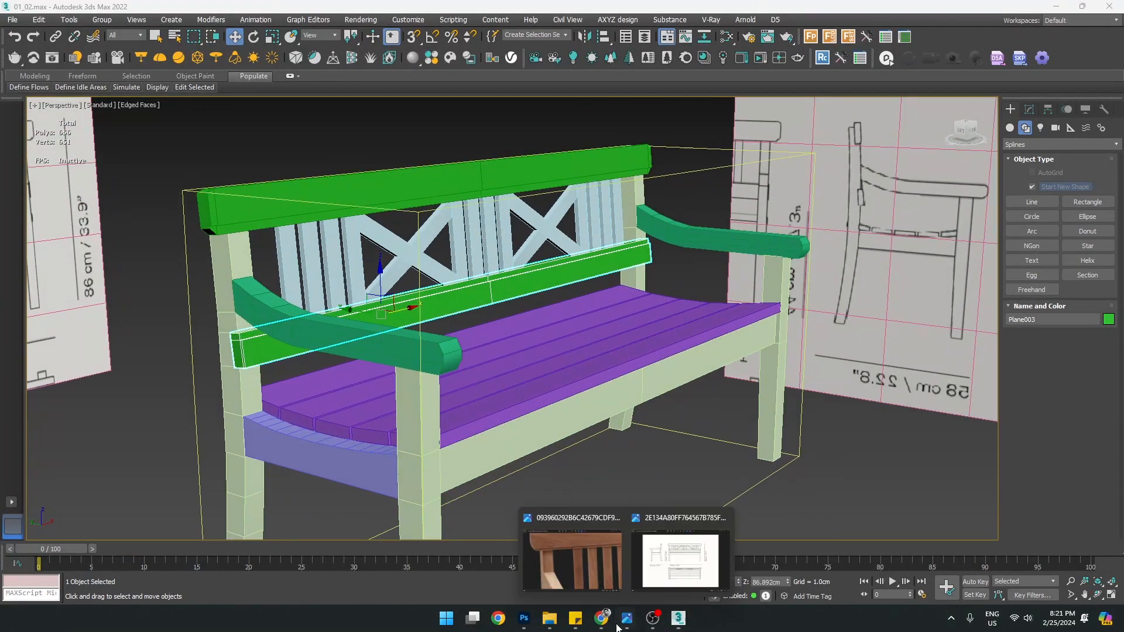
{"action": "left_click", "coordinate": [602, 561]}
{"action": "left_click_drag", "start_coordinate": [911, 416], "coordinate": [764, 384]}
Orbit and zoom the bench model to a lower angle toward its side
{"action": "middle_click_drag", "start_coordinate": [357, 363], "coordinate": [262, 314], "text": "alt"}
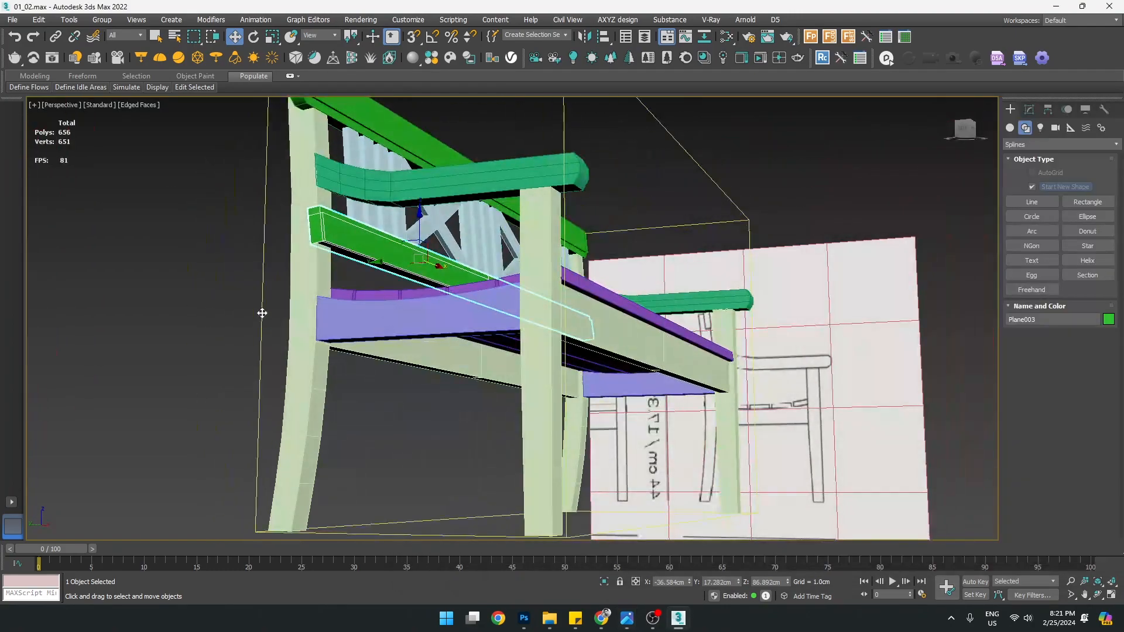
{"action": "scroll", "coordinate": [341, 183], "scroll_direction": "up", "scroll_amount": 4}
{"action": "middle_click_drag", "start_coordinate": [342, 183], "coordinate": [345, 358]}
{"action": "scroll", "coordinate": [403, 247], "scroll_direction": "up", "scroll_amount": 3}
{"action": "middle_click_drag", "start_coordinate": [402, 247], "coordinate": [476, 342], "text": "alt"}
{"action": "scroll", "coordinate": [459, 297], "scroll_direction": "up", "scroll_amount": 3}
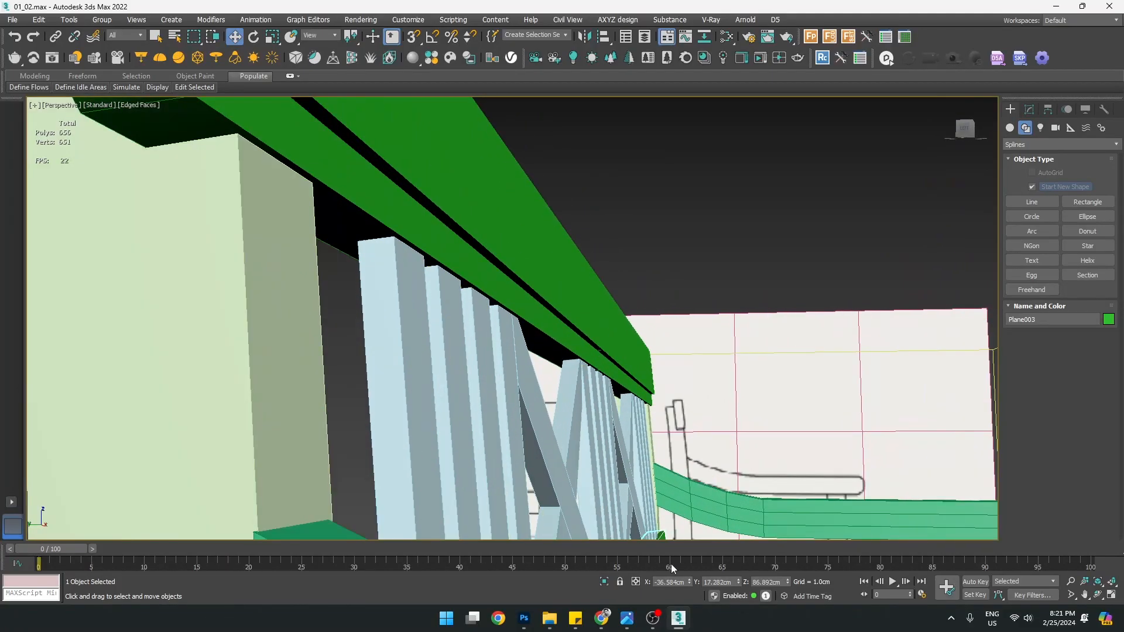
Bring up the reference photo, reposition it to study the X-pattern backrest, then minimize it
{"action": "mouse_move", "coordinate": [627, 618]}
{"action": "left_click", "coordinate": [572, 562]}
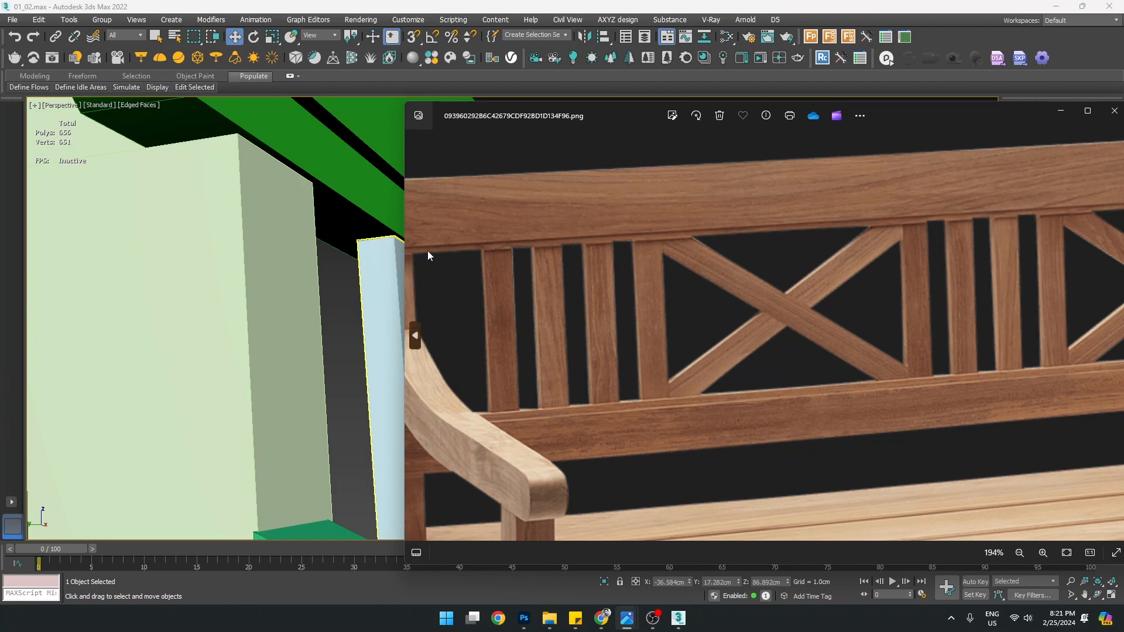
{"action": "left_click_drag", "start_coordinate": [619, 123], "coordinate": [521, 124]}
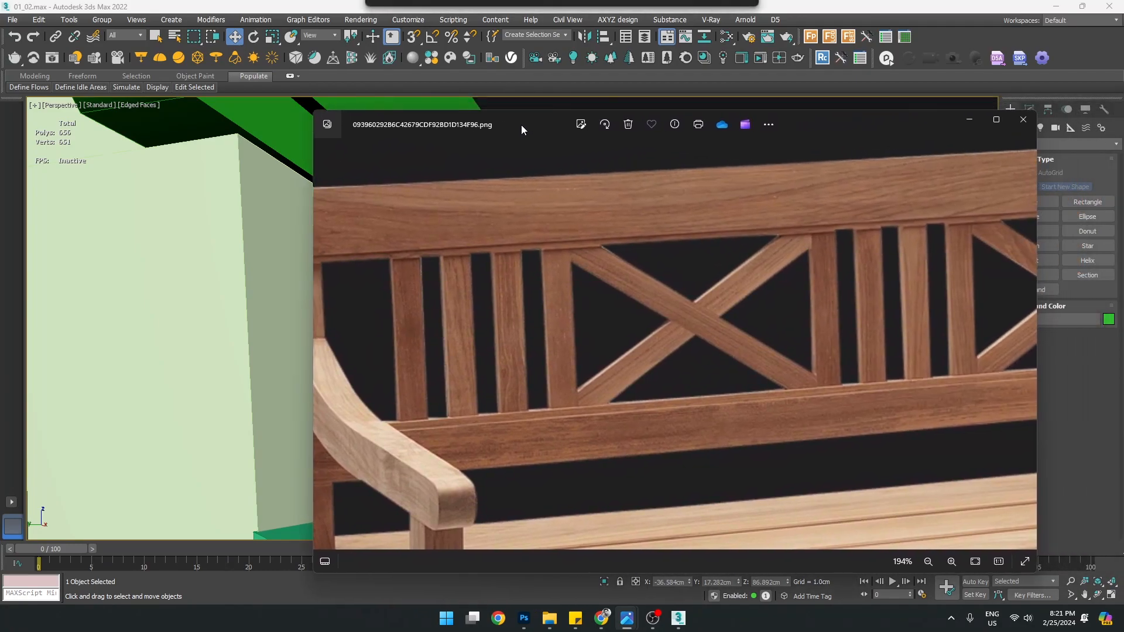
{"action": "left_click_drag", "start_coordinate": [863, 304], "coordinate": [650, 309]}
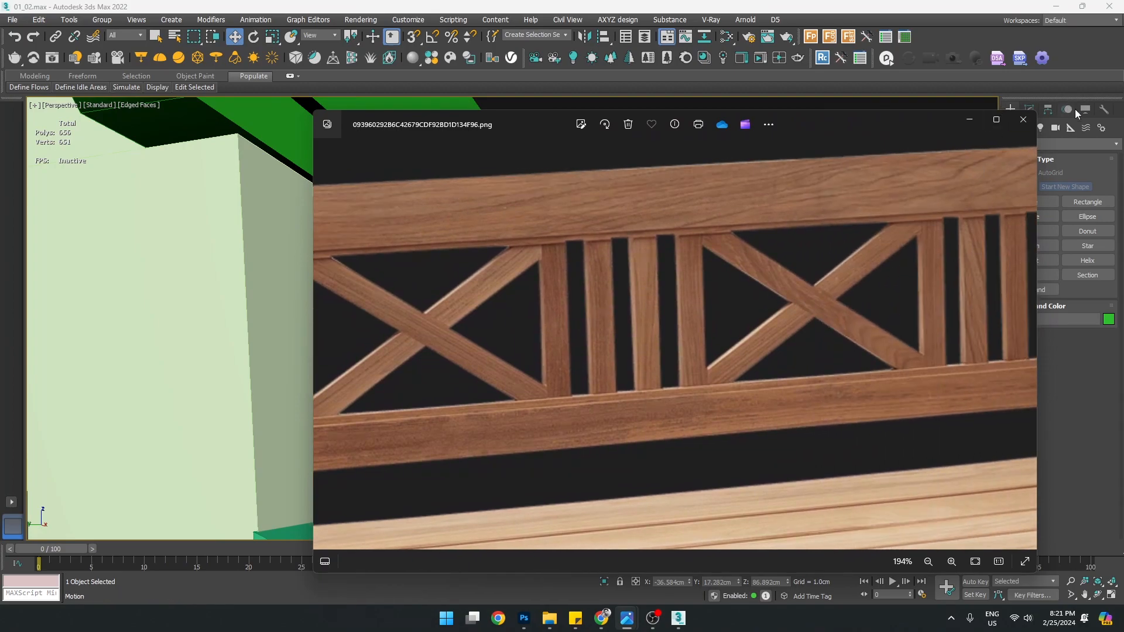
{"action": "left_click", "coordinate": [977, 124]}
Orbit to the bench's front and select four backrest slats
{"action": "scroll", "coordinate": [698, 321], "scroll_direction": "down", "scroll_amount": 8}
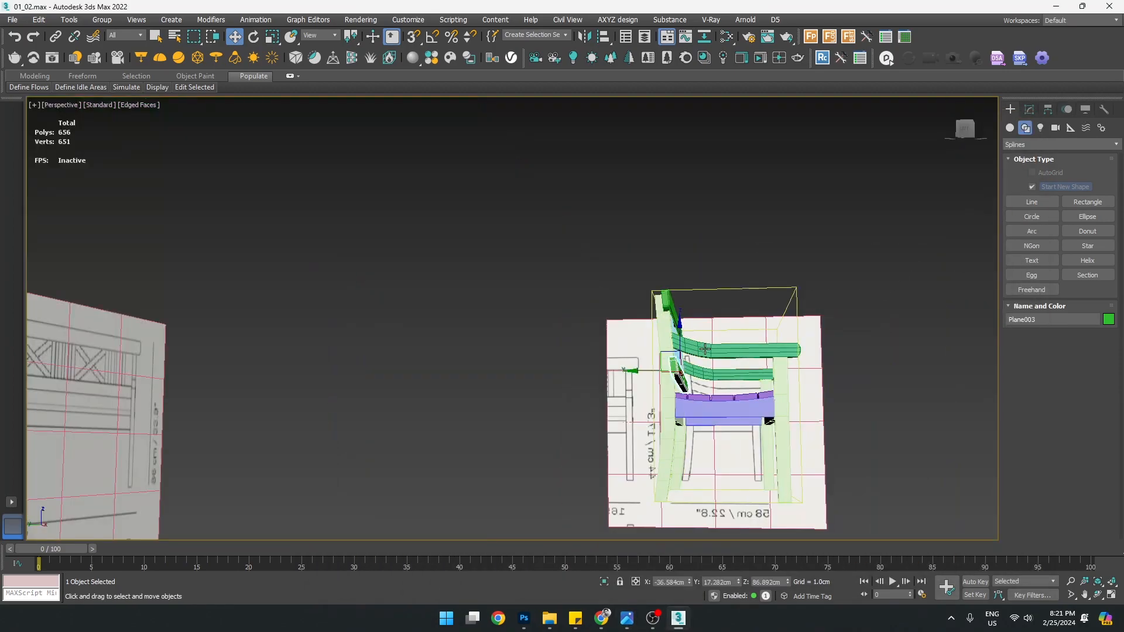
{"action": "middle_click_drag", "start_coordinate": [699, 337], "coordinate": [666, 376], "text": "alt"}
{"action": "scroll", "coordinate": [667, 376], "scroll_direction": "up", "scroll_amount": 5}
{"action": "scroll", "coordinate": [556, 383], "scroll_direction": "up", "scroll_amount": 2}
{"action": "left_click", "coordinate": [495, 384]}
{"action": "left_click", "coordinate": [531, 361], "text": "ctrl"}
{"action": "left_click", "coordinate": [553, 344], "text": "ctrl"}
{"action": "middle_click_drag", "start_coordinate": [581, 354], "coordinate": [604, 355], "text": "alt"}
{"action": "left_click", "coordinate": [552, 354], "text": "ctrl"}
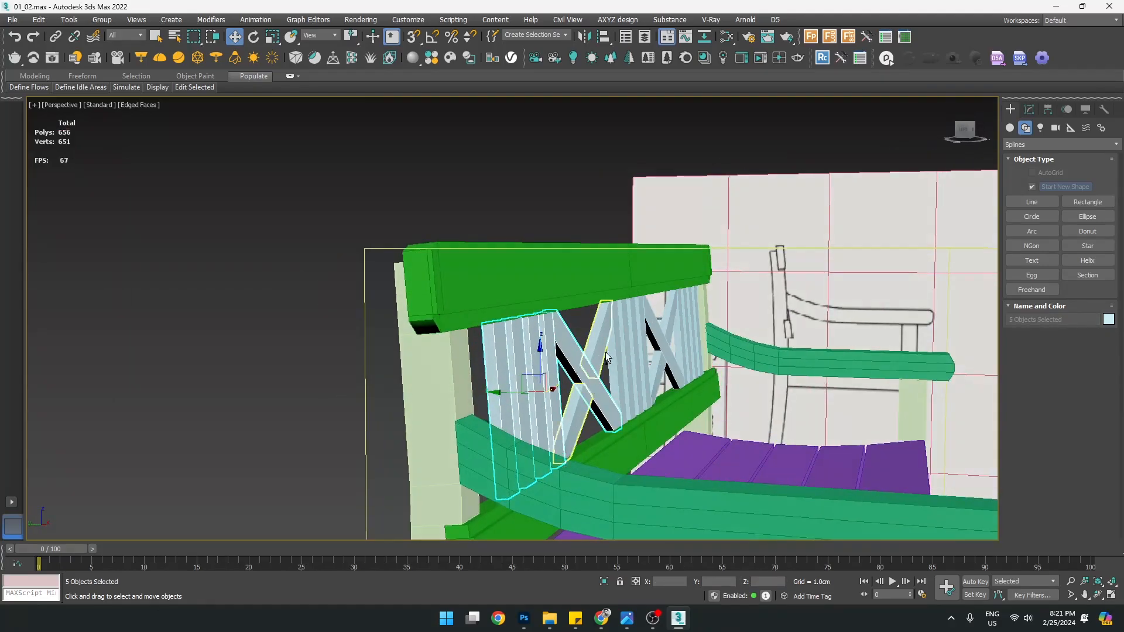
Show all four viewports, then maximize the Left view
{"action": "key", "text": "alt+w"}
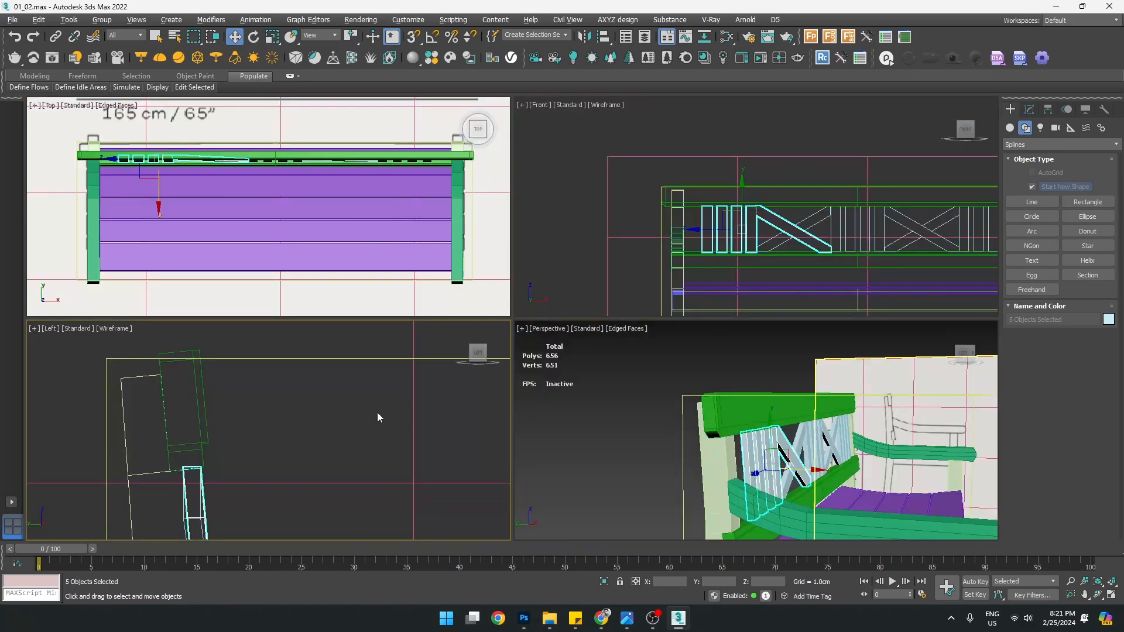
{"action": "right_click", "coordinate": [376, 414]}
{"action": "key", "text": "alt+w"}
Select brace Rectangle020 at Vertex level and check its vertices in Perspective
{"action": "scroll", "coordinate": [502, 319], "scroll_direction": "up", "scroll_amount": 5}
{"action": "left_click", "coordinate": [427, 343]}
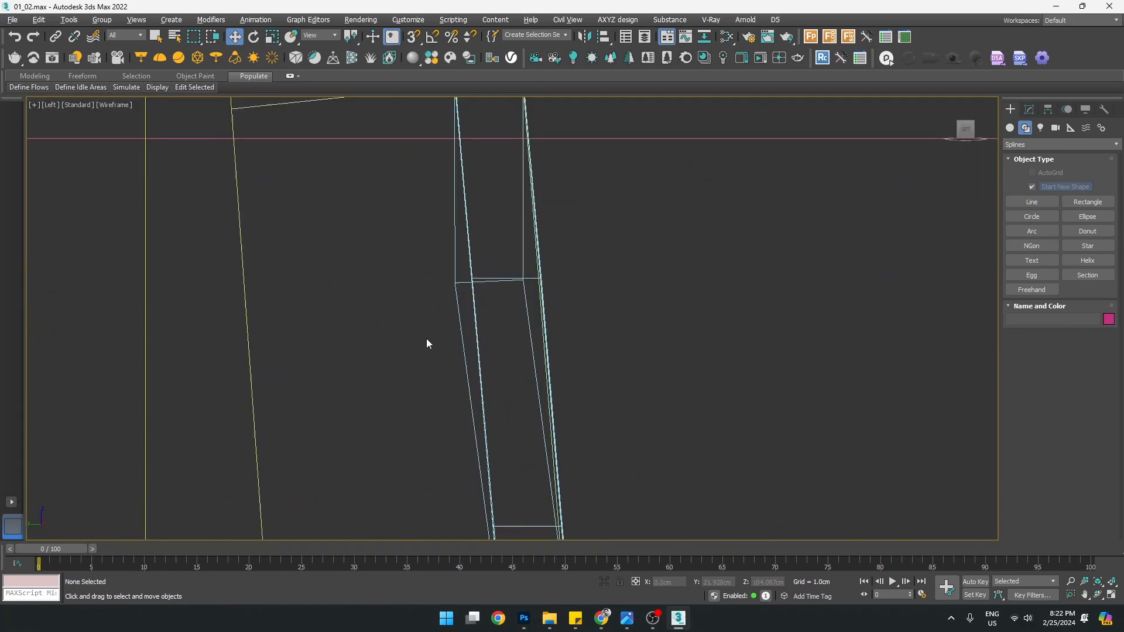
{"action": "left_click", "coordinate": [456, 294]}
{"action": "key", "text": "1"}
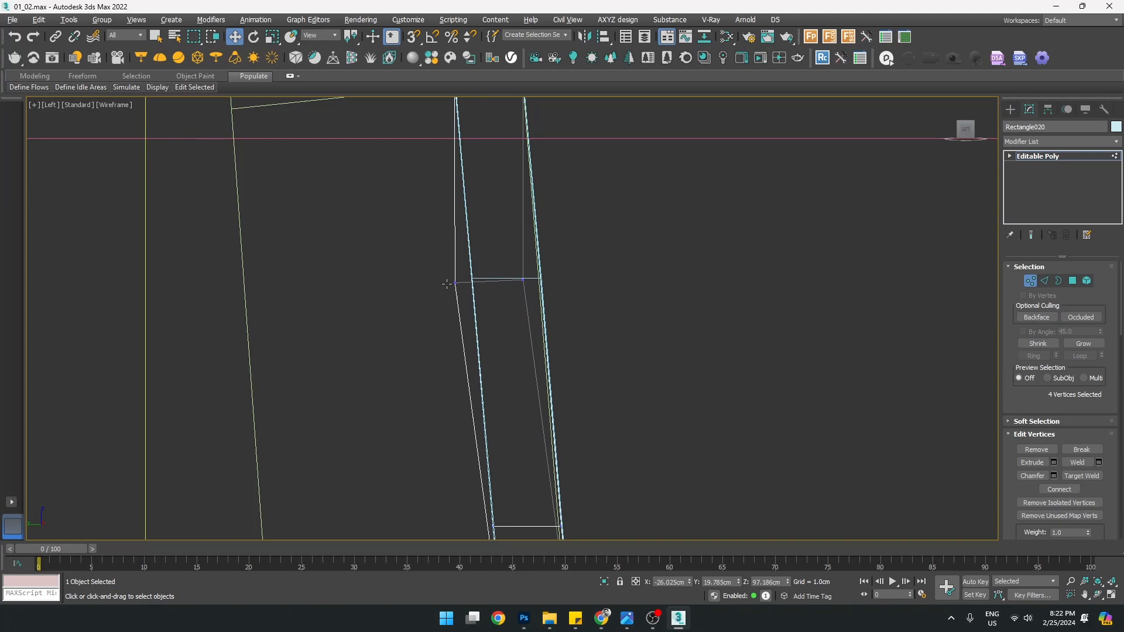
{"action": "scroll", "coordinate": [539, 311], "scroll_direction": "down", "scroll_amount": 3}
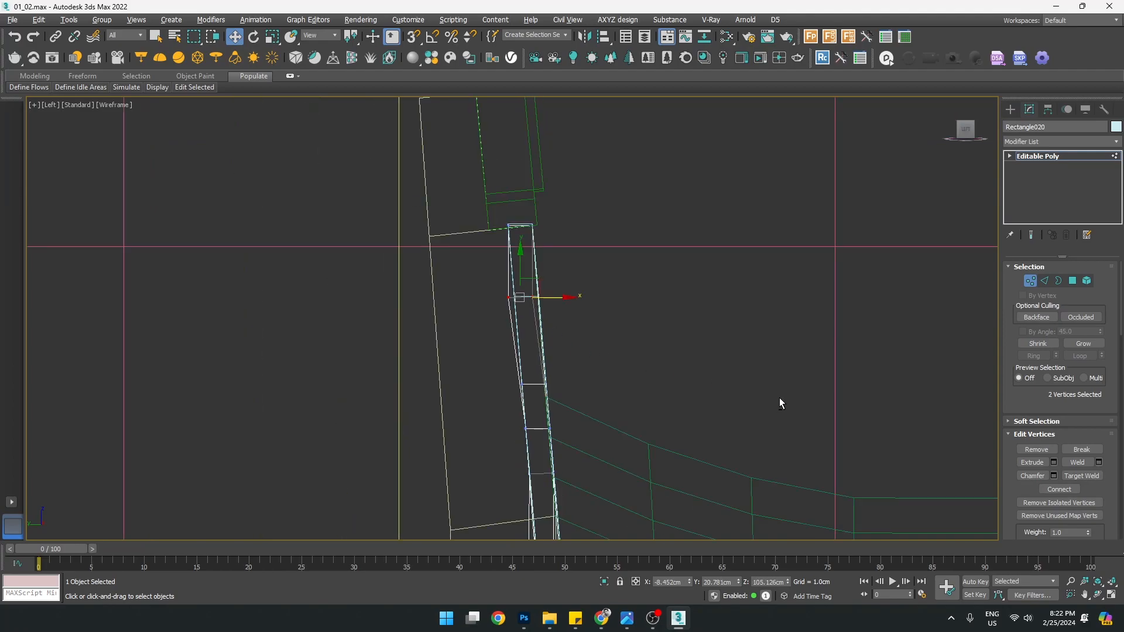
{"action": "key", "text": "p"}
{"action": "middle_click_drag", "start_coordinate": [757, 384], "coordinate": [595, 360], "text": "alt"}
{"action": "scroll", "coordinate": [525, 334], "scroll_direction": "up", "scroll_amount": 8}
{"action": "key", "text": "alt+w"}
{"action": "key", "text": "alt+w"}
{"action": "scroll", "coordinate": [454, 303], "scroll_direction": "up", "scroll_amount": 8}
Slide the selected vertices along X to the slat edge, then nudge them slightly without snaps
{"action": "left_click_drag", "start_coordinate": [586, 298], "coordinate": [520, 267]}
{"action": "scroll", "coordinate": [536, 300], "scroll_direction": "up", "scroll_amount": 6}
{"action": "key", "text": "s"}
{"action": "left_click_drag", "start_coordinate": [741, 282], "coordinate": [745, 280]}
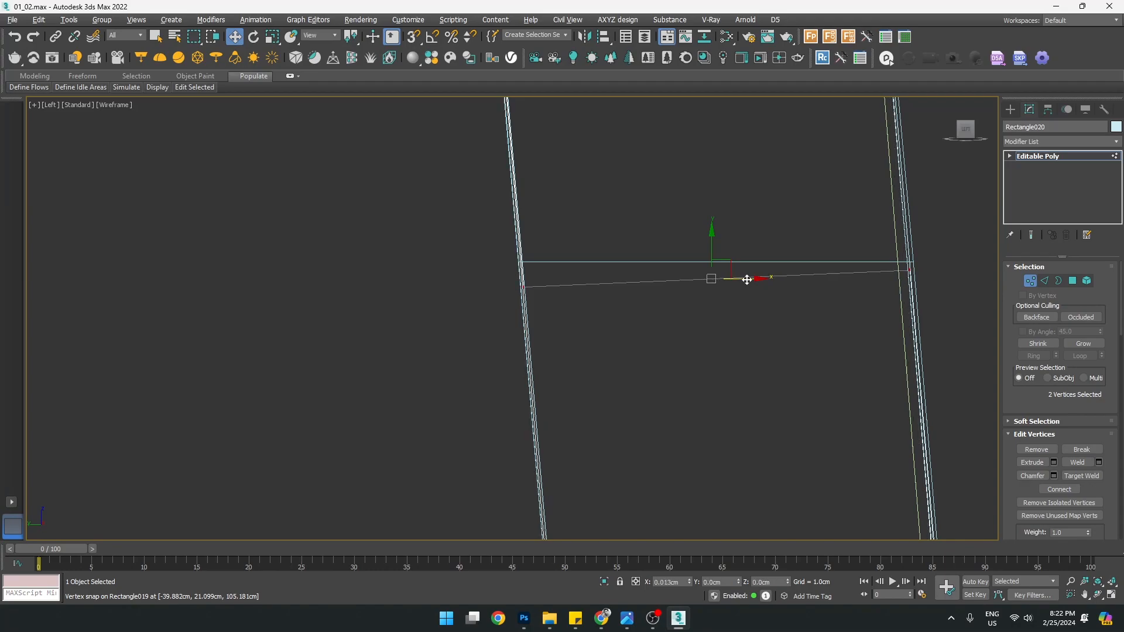
Select the four vertices at the brace's bottom end and move them right along X
{"action": "scroll", "coordinate": [736, 292], "scroll_direction": "down", "scroll_amount": 10}
{"action": "middle_click_drag", "start_coordinate": [752, 408], "coordinate": [561, 261]}
{"action": "scroll", "coordinate": [713, 395], "scroll_direction": "up", "scroll_amount": 4}
{"action": "scroll", "coordinate": [553, 353], "scroll_direction": "up", "scroll_amount": 4}
{"action": "scroll", "coordinate": [494, 409], "scroll_direction": "up", "scroll_amount": 3}
{"action": "left_click_drag", "start_coordinate": [571, 460], "coordinate": [571, 460]}
{"action": "scroll", "coordinate": [722, 402], "scroll_direction": "up", "scroll_amount": 2}
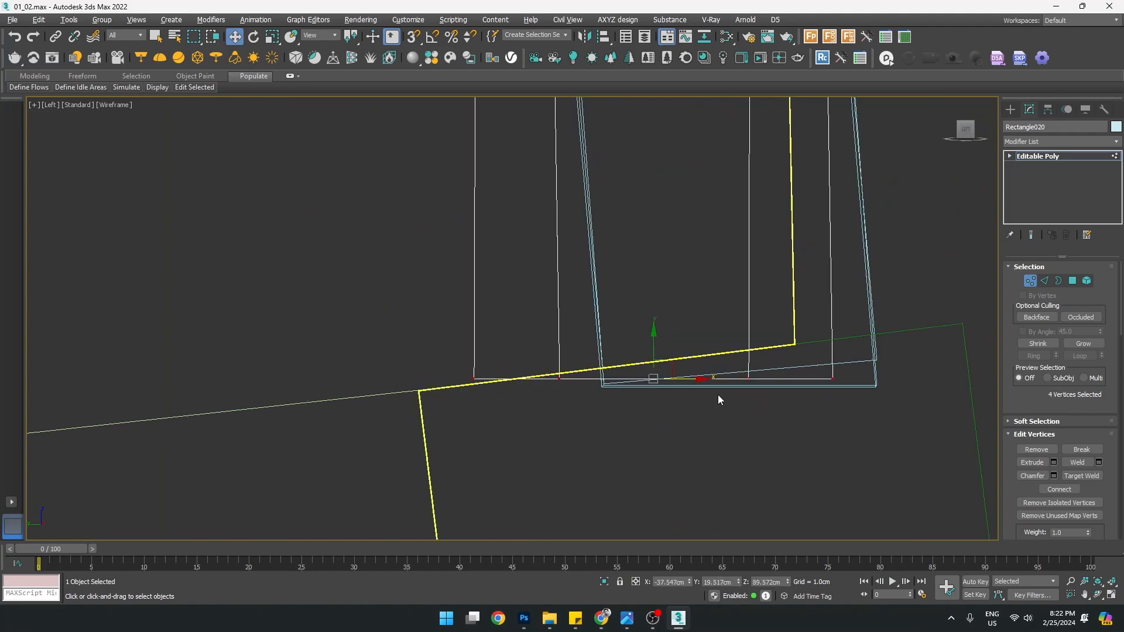
{"action": "left_click_drag", "start_coordinate": [691, 381], "coordinate": [736, 390]}
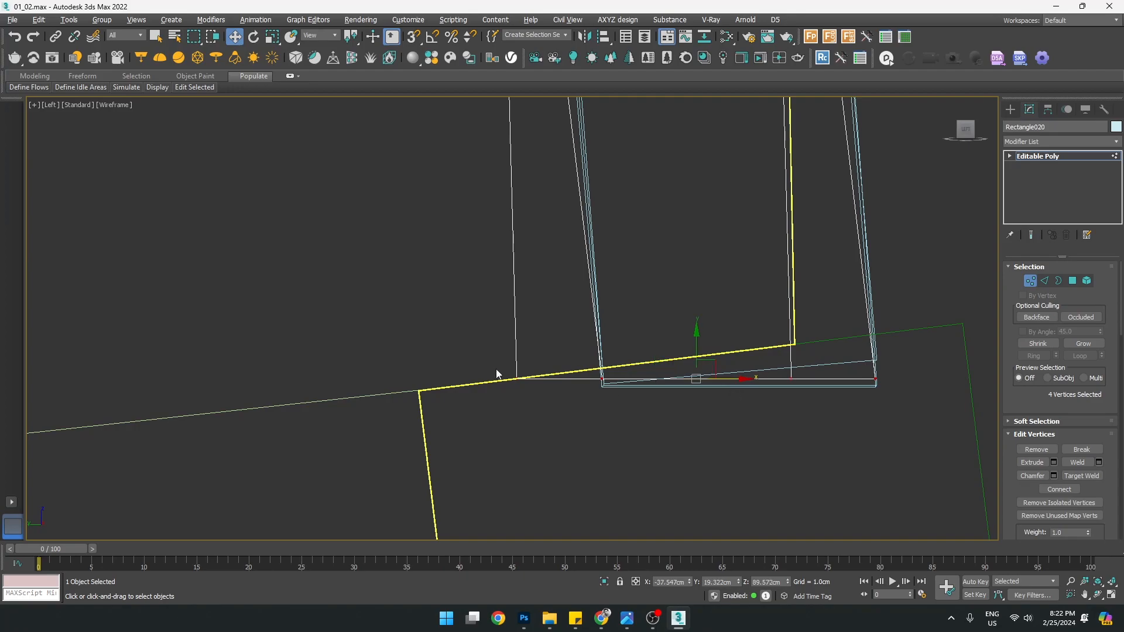
{"action": "left_click_drag", "start_coordinate": [699, 379], "coordinate": [780, 397]}
Select the two middle-edge vertices and move them right along X
{"action": "scroll", "coordinate": [776, 386], "scroll_direction": "down", "scroll_amount": 4}
{"action": "middle_click_drag", "start_coordinate": [797, 303], "coordinate": [652, 451]}
{"action": "left_click_drag", "start_coordinate": [483, 287], "coordinate": [703, 410]}
{"action": "scroll", "coordinate": [612, 373], "scroll_direction": "up", "scroll_amount": 2}
{"action": "scroll", "coordinate": [613, 371], "scroll_direction": "up", "scroll_amount": 2}
{"action": "left_click_drag", "start_coordinate": [628, 384], "coordinate": [638, 383]}
Exit vertex editing and orbit the brace in Perspective to check its position
{"action": "scroll", "coordinate": [637, 375], "scroll_direction": "down", "scroll_amount": 5}
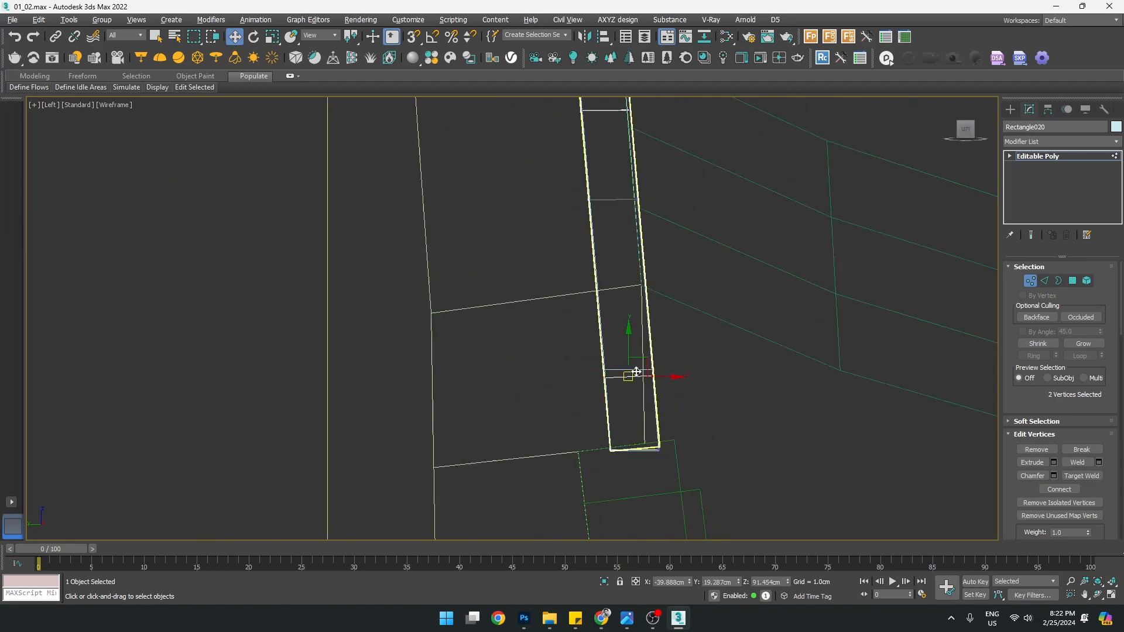
{"action": "scroll", "coordinate": [781, 372], "scroll_direction": "down", "scroll_amount": 4}
{"action": "middle_click_drag", "start_coordinate": [750, 257], "coordinate": [676, 547]}
{"action": "scroll", "coordinate": [651, 278], "scroll_direction": "down", "scroll_amount": 4}
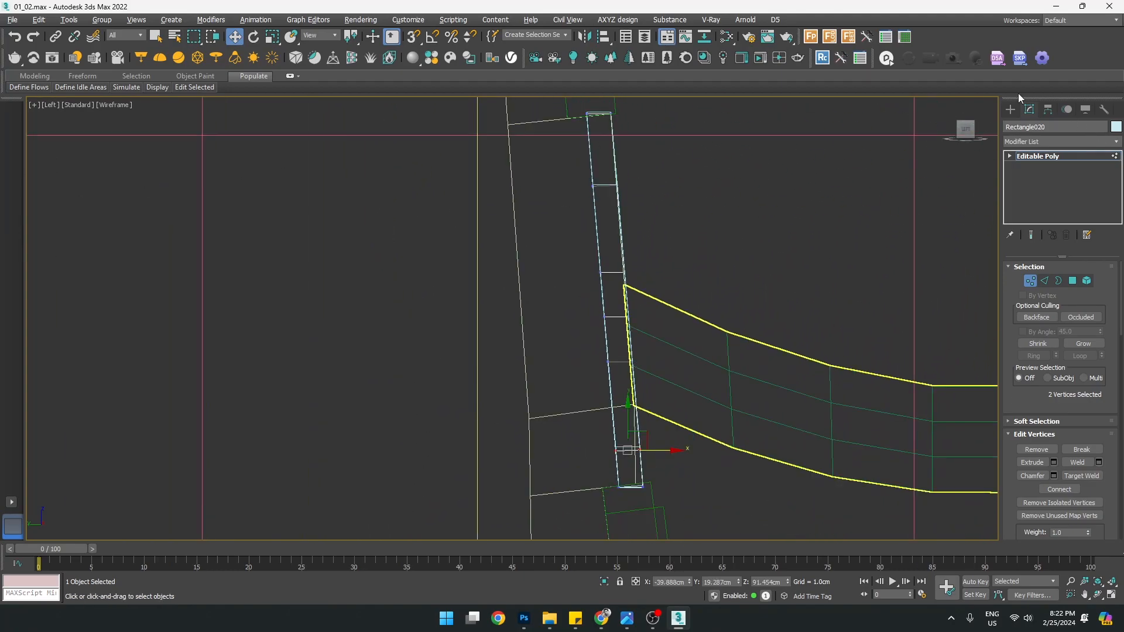
{"action": "left_click", "coordinate": [1011, 109]}
{"action": "middle_click_drag", "start_coordinate": [776, 452], "coordinate": [841, 413]}
{"action": "key", "text": "p"}
{"action": "scroll", "coordinate": [772, 427], "scroll_direction": "down", "scroll_amount": 2}
{"action": "middle_click_drag", "start_coordinate": [840, 412], "coordinate": [696, 384]}
Select braces Rectangle019 and Rectangle020 in turn and view the brace from the other side
{"action": "left_click", "coordinate": [560, 338]}
{"action": "scroll", "coordinate": [560, 300], "scroll_direction": "up", "scroll_amount": 4}
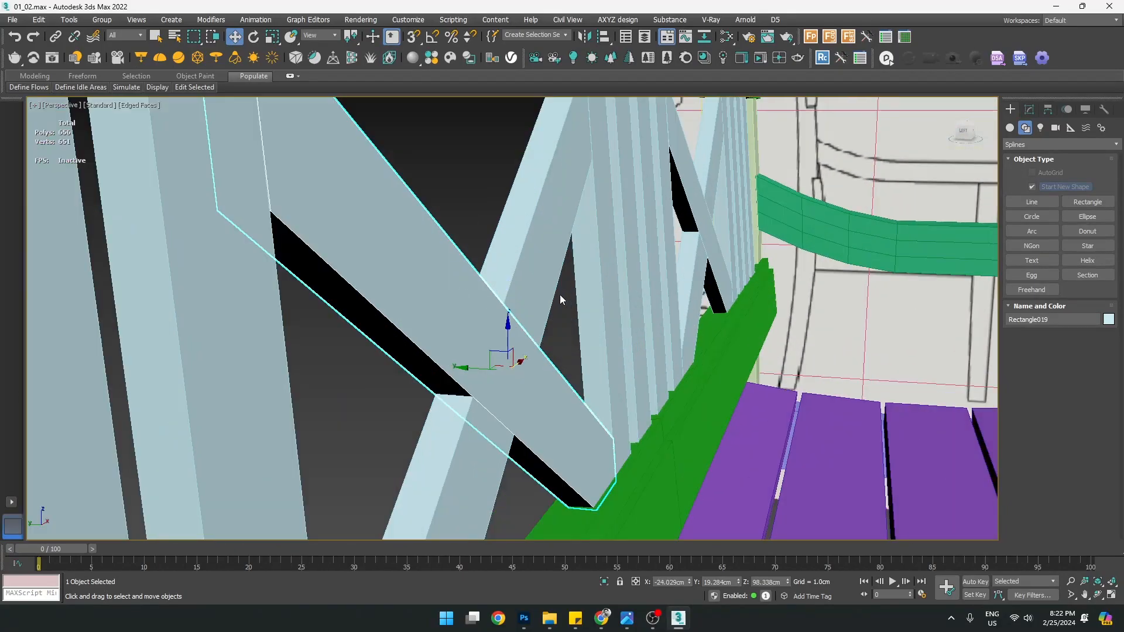
{"action": "left_click", "coordinate": [527, 267]}
{"action": "scroll", "coordinate": [527, 268], "scroll_direction": "down", "scroll_amount": 4}
{"action": "middle_click_drag", "start_coordinate": [527, 269], "coordinate": [562, 275], "text": "alt"}
Maximize the side view and select the 16 backrest pieces, excluding the outer frame
{"action": "key", "text": "alt+w"}
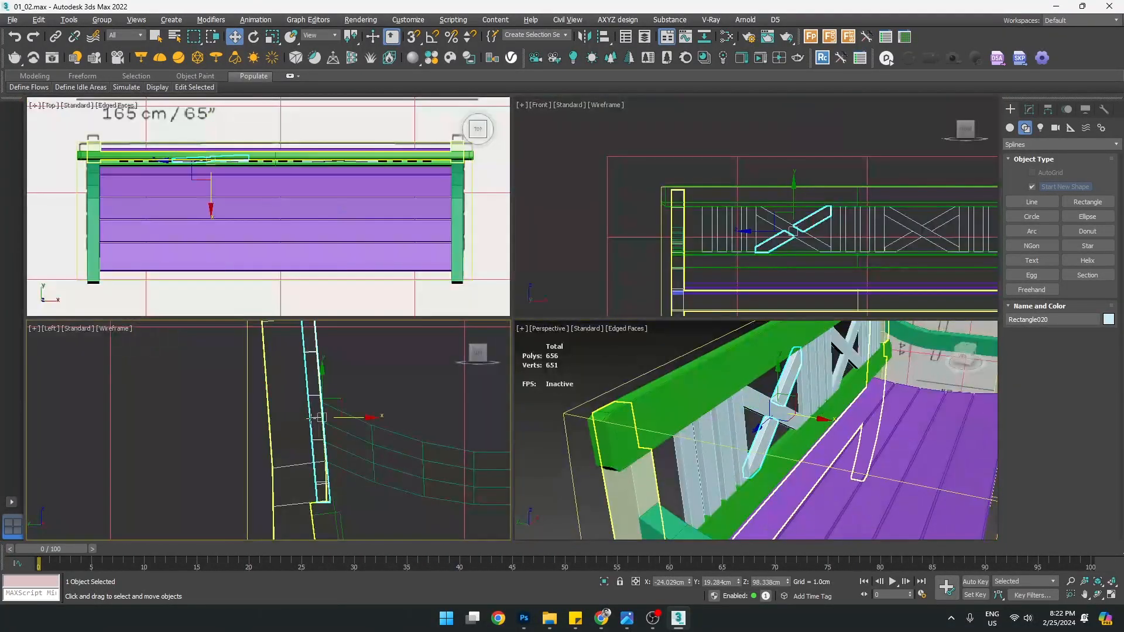
{"action": "key", "text": "alt+w"}
{"action": "scroll", "coordinate": [435, 306], "scroll_direction": "up", "scroll_amount": 4}
{"action": "left_click_drag", "start_coordinate": [568, 303], "coordinate": [571, 303]}
{"action": "middle_click_drag", "start_coordinate": [562, 240], "coordinate": [561, 329]}
{"action": "left_click_drag", "start_coordinate": [347, 146], "coordinate": [428, 329], "text": "alt"}
Move the selected backrest pieces -0.446 cm along X, then clear the selection
{"action": "key", "text": "z"}
{"action": "middle_click_drag", "start_coordinate": [474, 415], "coordinate": [482, 350]}
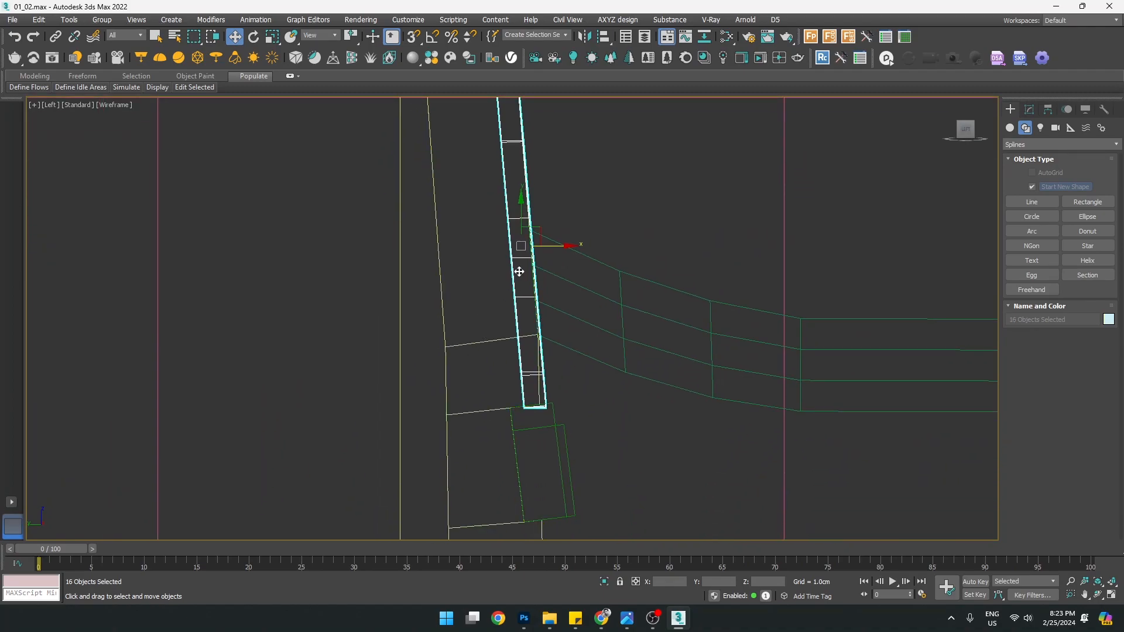
{"action": "middle_click_drag", "start_coordinate": [515, 260], "coordinate": [550, 279]}
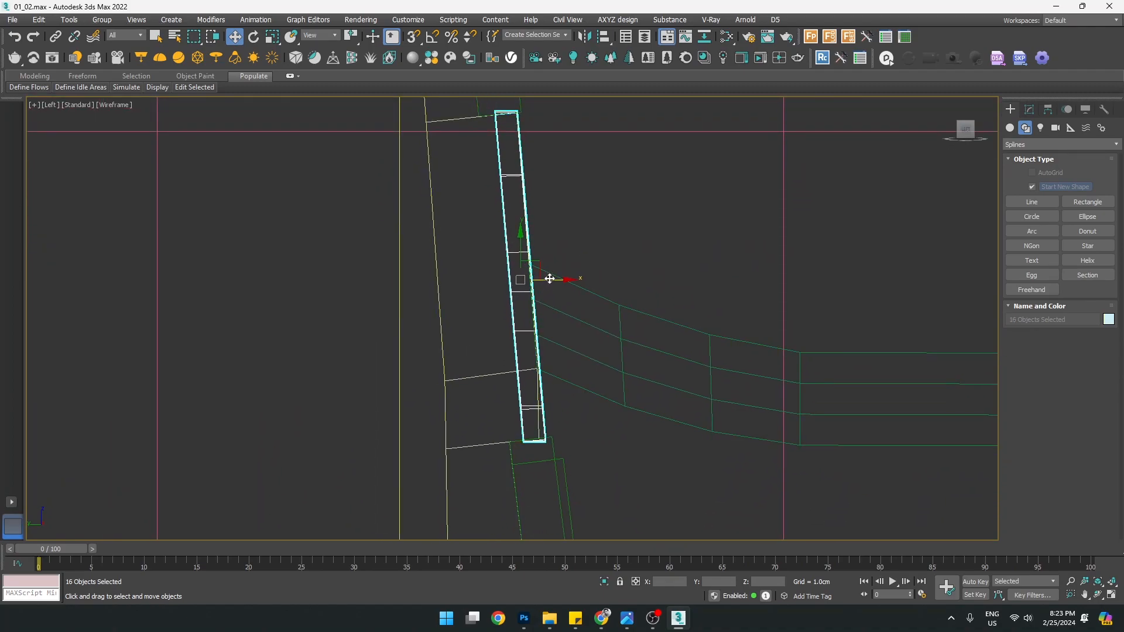
{"action": "left_click_drag", "start_coordinate": [550, 279], "coordinate": [542, 279]}
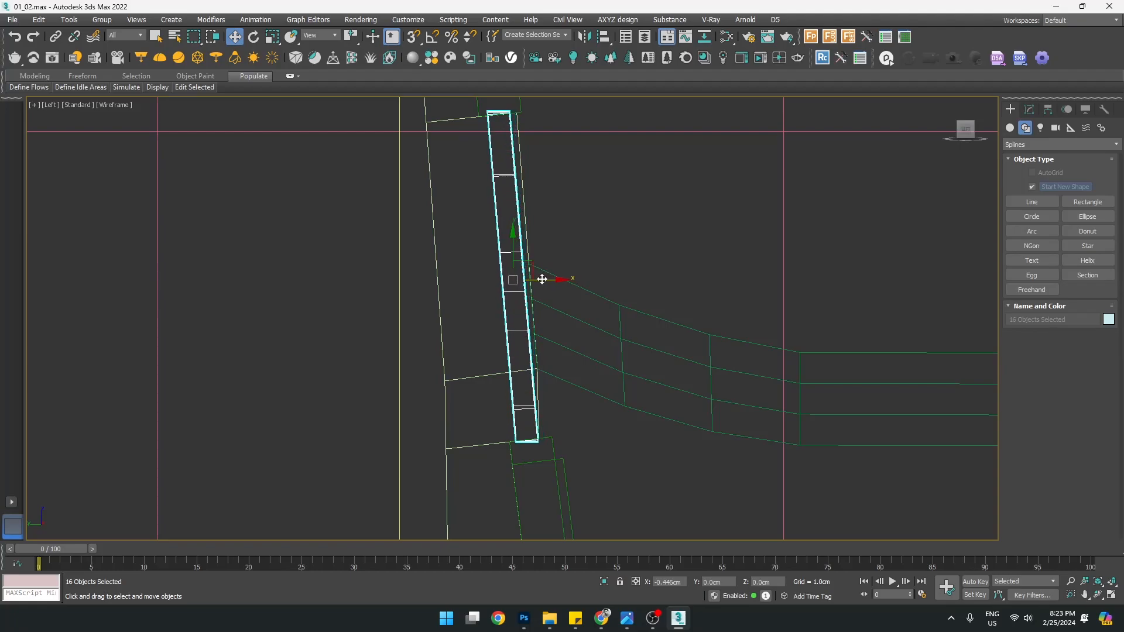
{"action": "left_click", "coordinate": [545, 394]}
Edit Box003's vertices under Symmetry, nudging two lower-end vertices along X to meet the backrest
{"action": "left_click", "coordinate": [540, 390]}
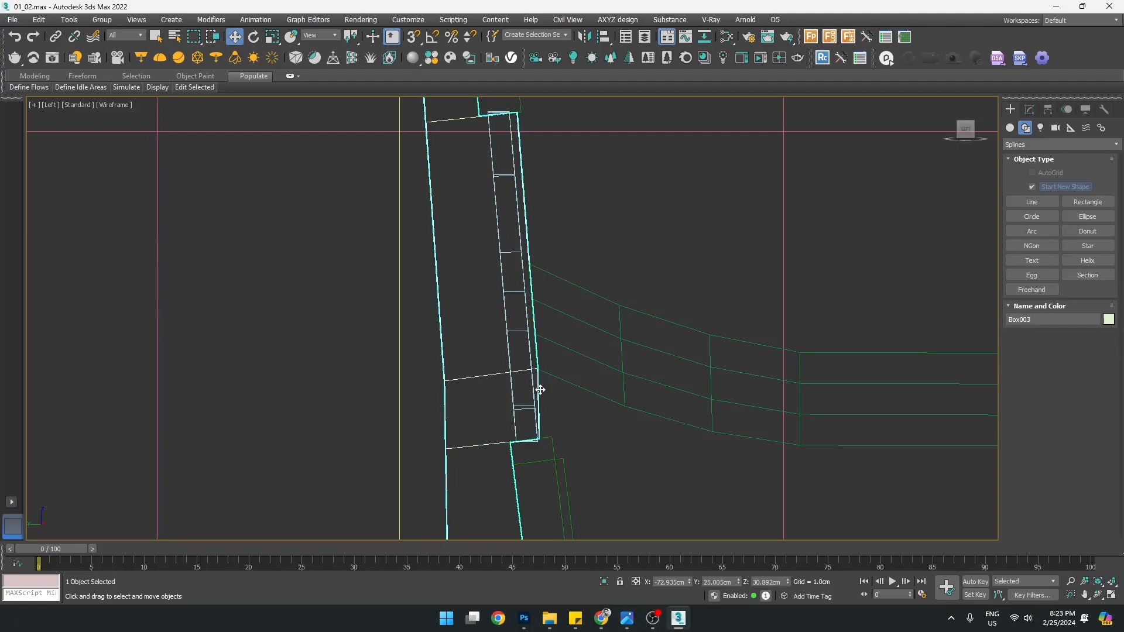
{"action": "scroll", "coordinate": [557, 466], "scroll_direction": "up", "scroll_amount": 2}
{"action": "key", "text": "1"}
{"action": "scroll", "coordinate": [530, 447], "scroll_direction": "up", "scroll_amount": 6}
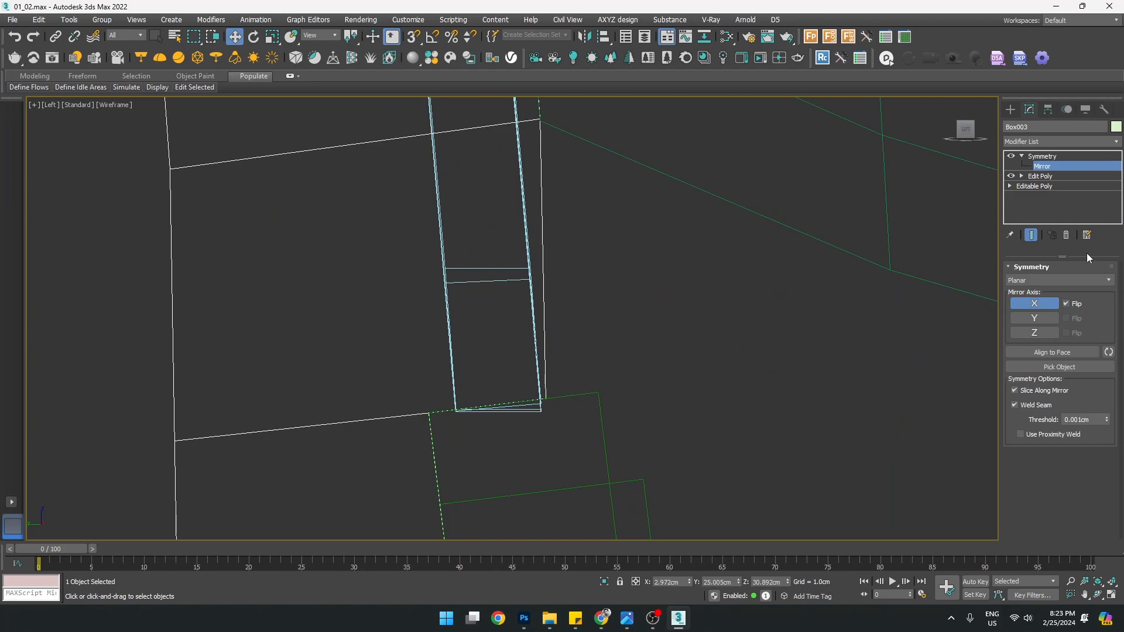
{"action": "left_click", "coordinate": [1038, 186]}
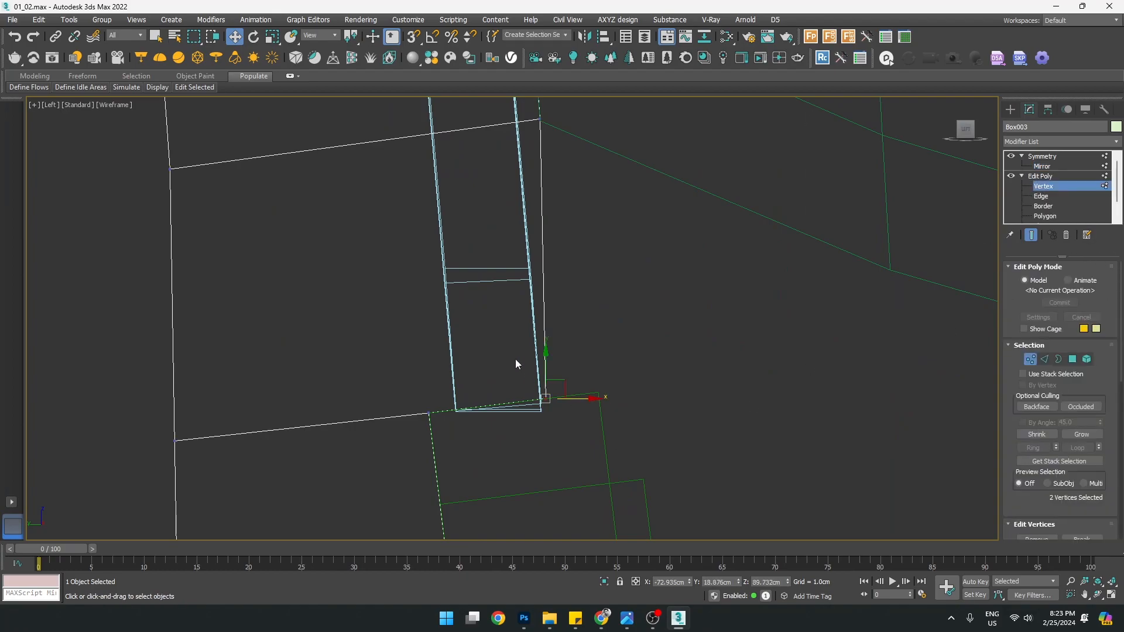
{"action": "scroll", "coordinate": [576, 409], "scroll_direction": "down", "scroll_amount": 2}
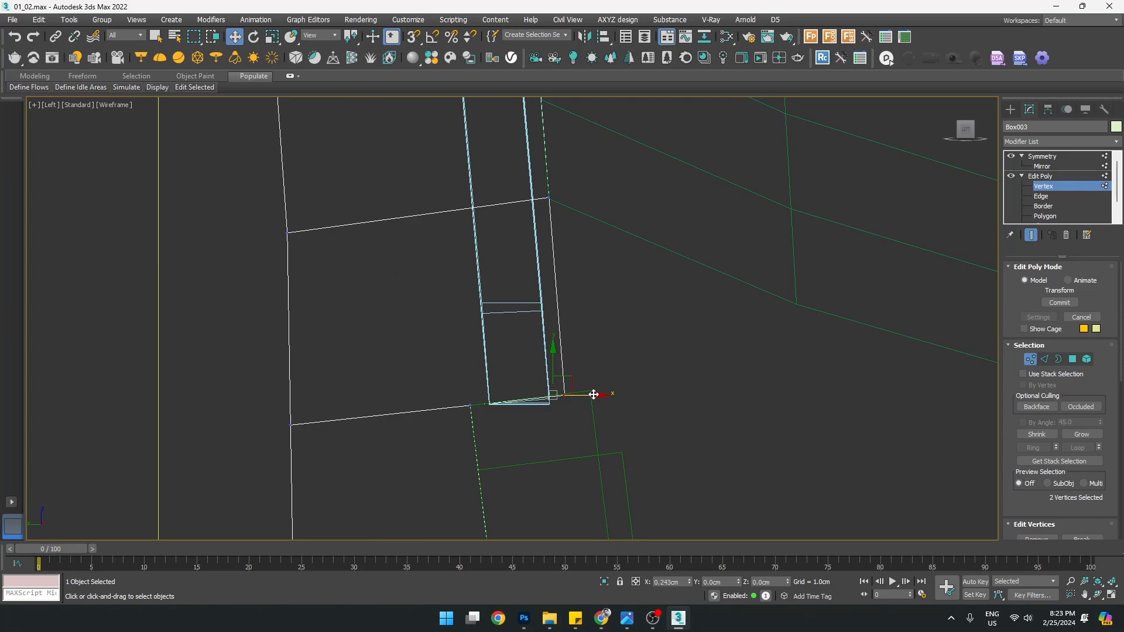
{"action": "scroll", "coordinate": [593, 395], "scroll_direction": "down", "scroll_amount": 3}
{"action": "mouse_move", "coordinate": [564, 207]}
{"action": "middle_mouse_down"}
{"action": "mouse_move", "coordinate": [565, 444]}
{"action": "mouse_move", "coordinate": [562, 220]}
{"action": "middle_mouse_up"}
{"action": "scroll", "coordinate": [561, 417], "scroll_direction": "up", "scroll_amount": 5}
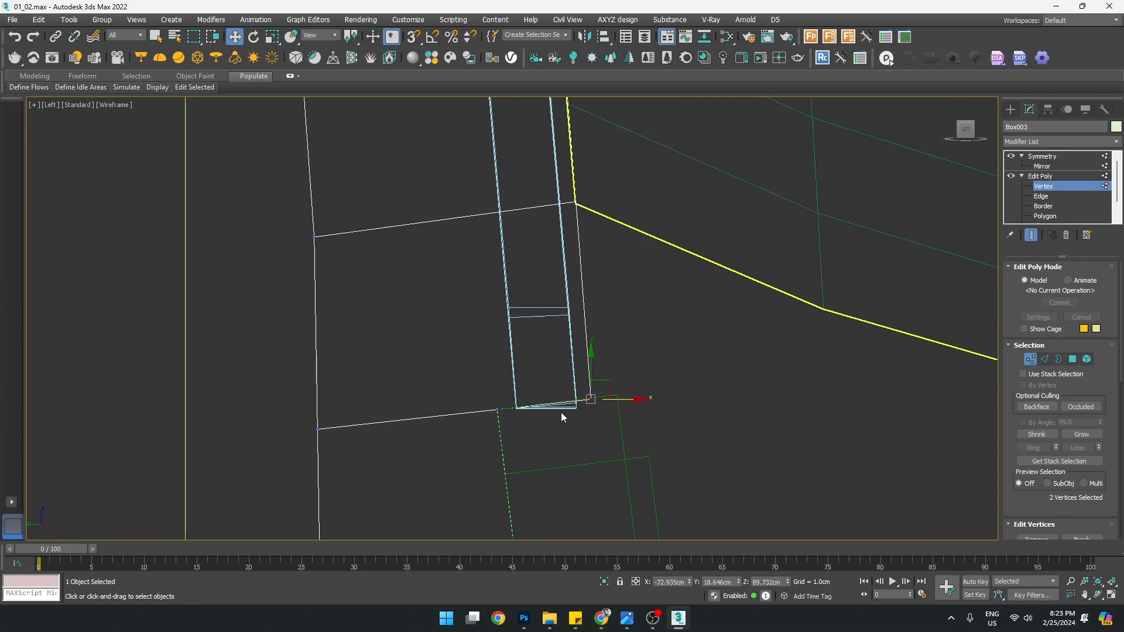
{"action": "left_click", "coordinate": [1011, 109]}
Raise the lower-right corner vertex of brace Rectangle020 up toward the slanted rail
{"action": "left_click", "coordinate": [436, 428]}
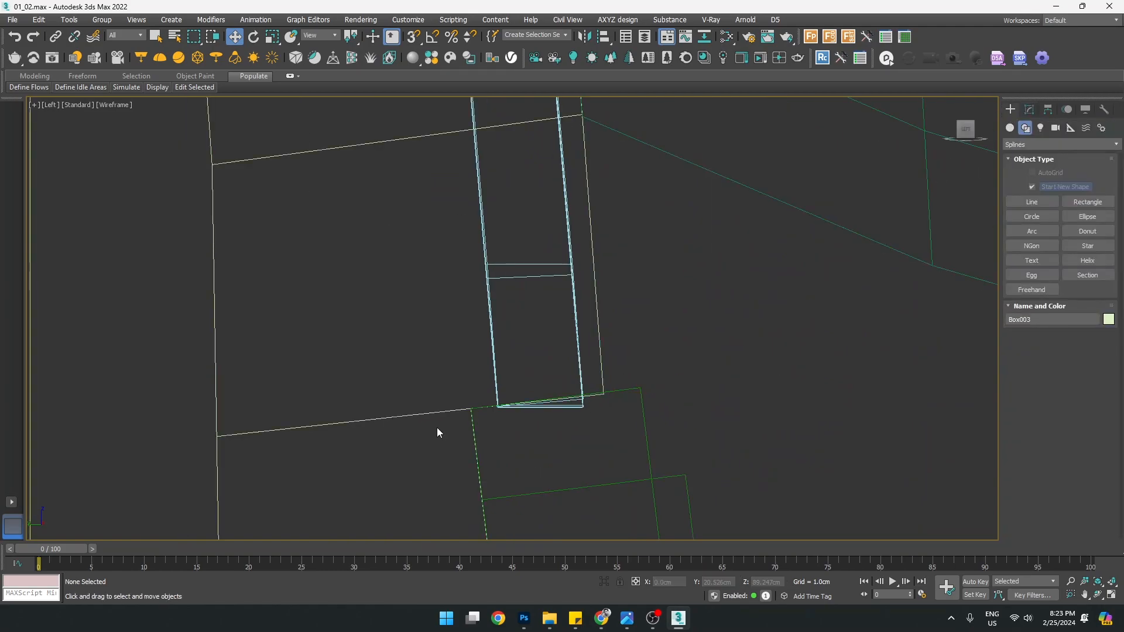
{"action": "scroll", "coordinate": [621, 404], "scroll_direction": "up", "scroll_amount": 3}
{"action": "left_click", "coordinate": [518, 417]}
{"action": "middle_click_drag", "start_coordinate": [518, 418], "coordinate": [587, 399]}
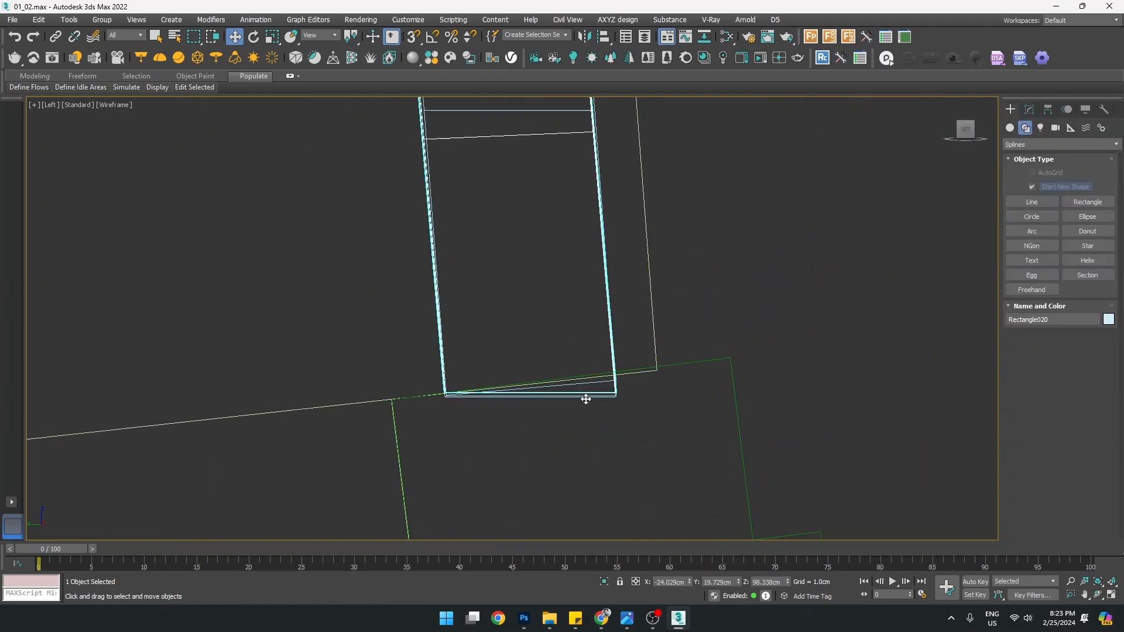
{"action": "scroll", "coordinate": [586, 399], "scroll_direction": "up", "scroll_amount": 4}
{"action": "scroll", "coordinate": [650, 357], "scroll_direction": "down", "scroll_amount": 4}
{"action": "scroll", "coordinate": [642, 356], "scroll_direction": "up", "scroll_amount": 4}
{"action": "key", "text": "1"}
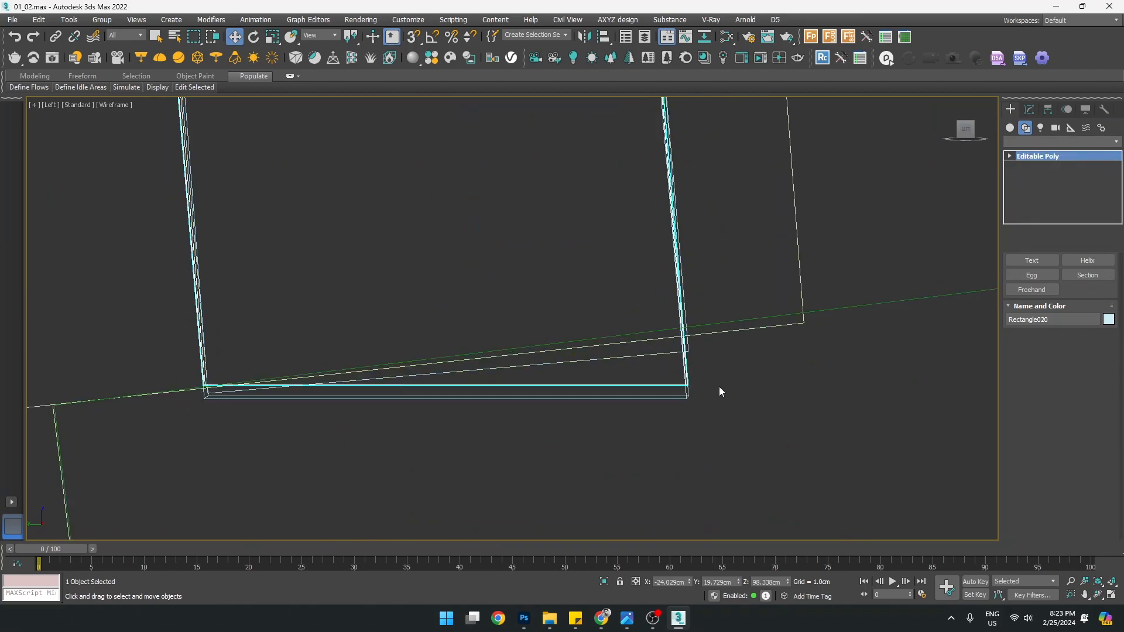
{"action": "scroll", "coordinate": [707, 388], "scroll_direction": "up", "scroll_amount": 2}
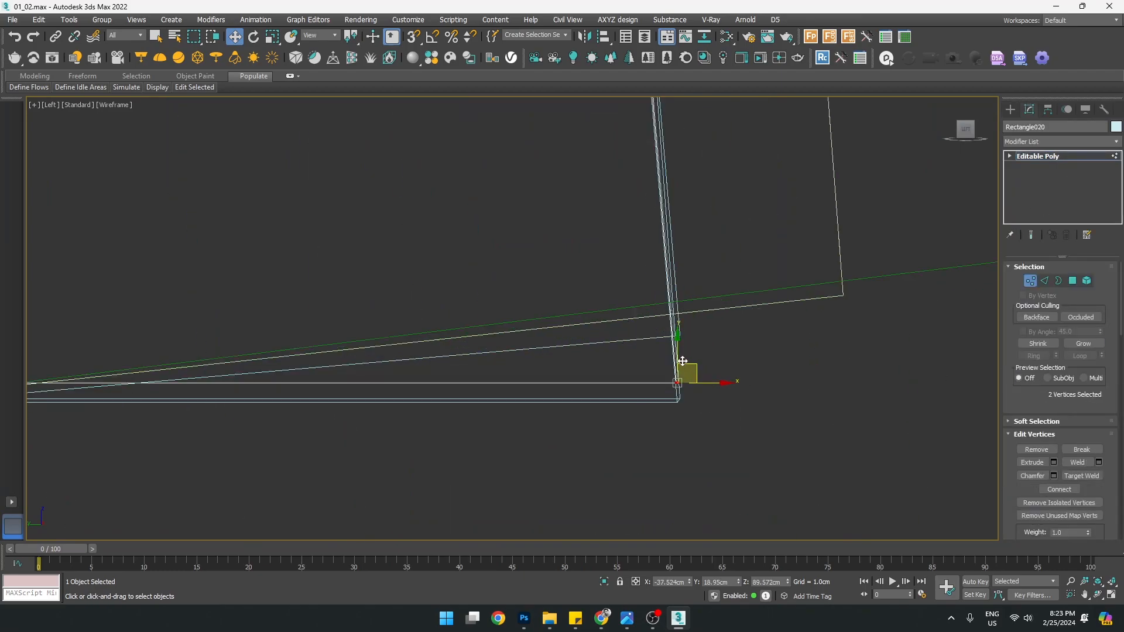
{"action": "left_click_drag", "start_coordinate": [679, 356], "coordinate": [681, 308]}
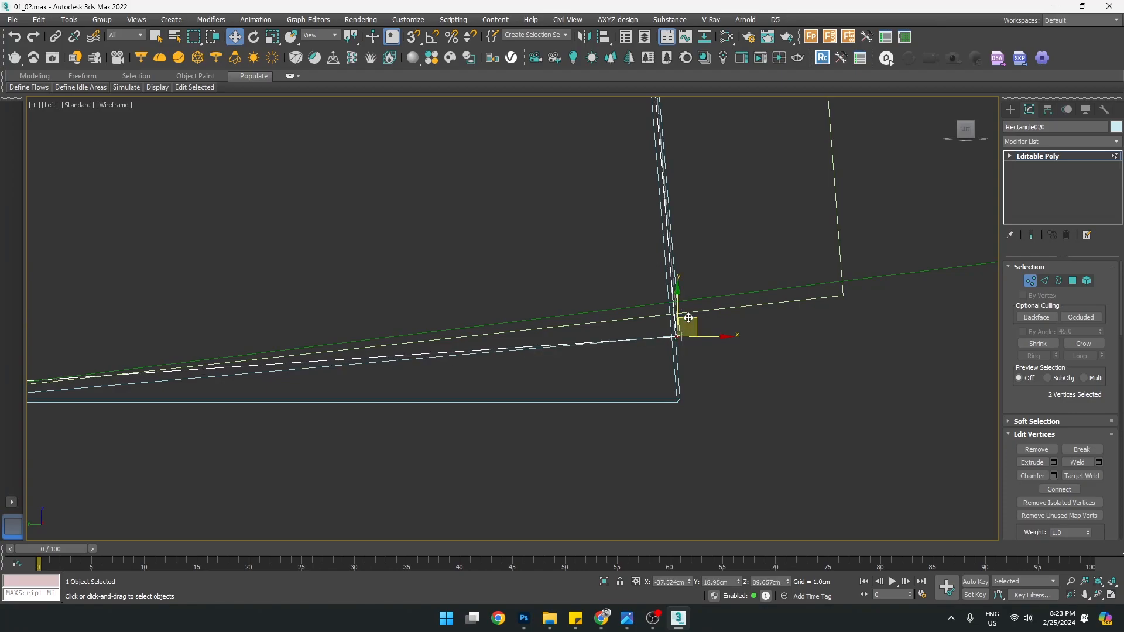
Snap the two bottom corner vertices of brace Rectangle019 up onto its upper corner
{"action": "left_click", "coordinate": [1012, 109]}
{"action": "left_click", "coordinate": [1030, 109]}
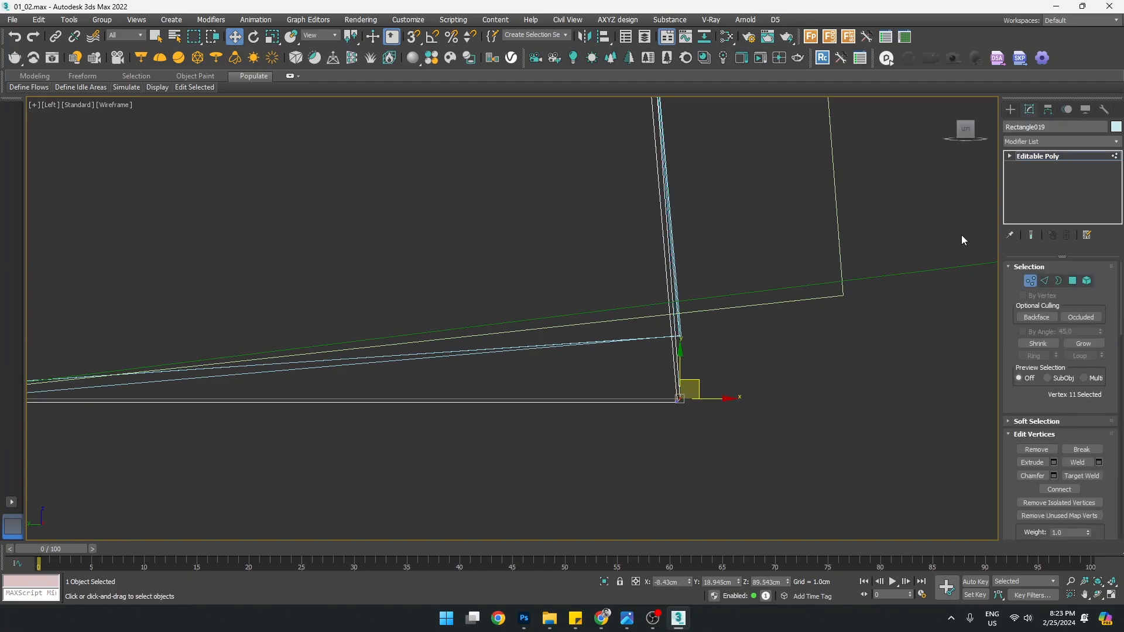
{"action": "scroll", "coordinate": [655, 384], "scroll_direction": "up", "scroll_amount": 3}
{"action": "left_click_drag", "start_coordinate": [700, 396], "coordinate": [700, 395]}
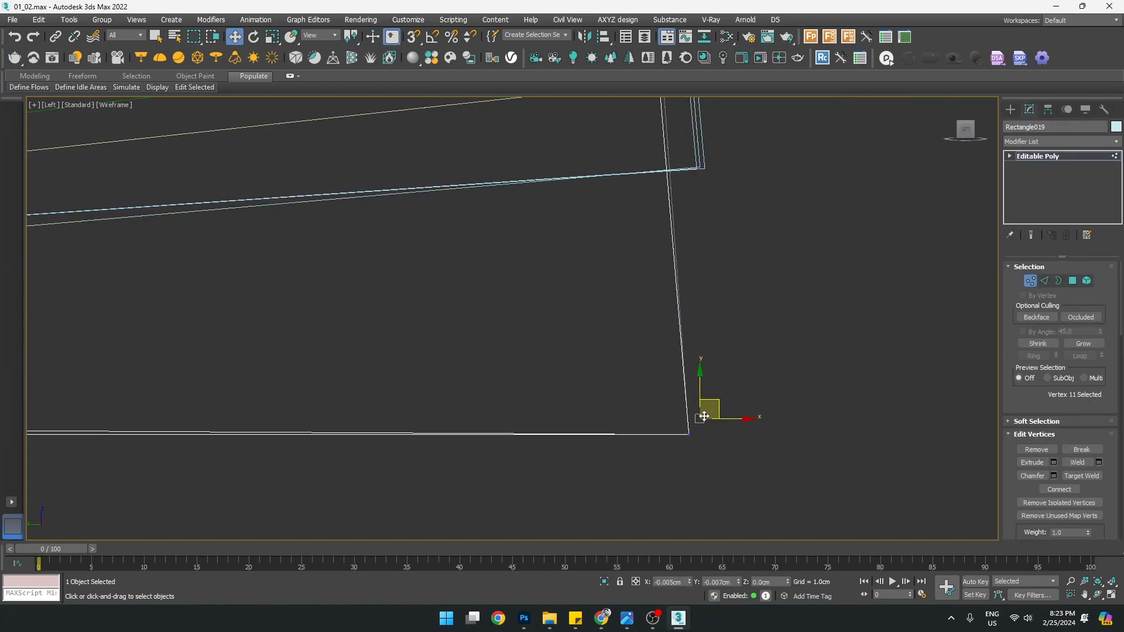
{"action": "left_click_drag", "start_coordinate": [697, 458], "coordinate": [696, 460]}
{"action": "left_click_drag", "start_coordinate": [712, 420], "coordinate": [718, 349]}
{"action": "scroll", "coordinate": [619, 357], "scroll_direction": "down", "scroll_amount": 3}
{"action": "scroll", "coordinate": [422, 369], "scroll_direction": "up", "scroll_amount": 3}
{"action": "scroll", "coordinate": [530, 380], "scroll_direction": "up", "scroll_amount": 2}
{"action": "scroll", "coordinate": [277, 469], "scroll_direction": "up", "scroll_amount": 4}
Region-select Rectangle019's bottom-left corner vertices, then exit vertex editing and deselect the brace
{"action": "left_click_drag", "start_coordinate": [255, 449], "coordinate": [346, 392]}
{"action": "scroll", "coordinate": [346, 388], "scroll_direction": "down", "scroll_amount": 3}
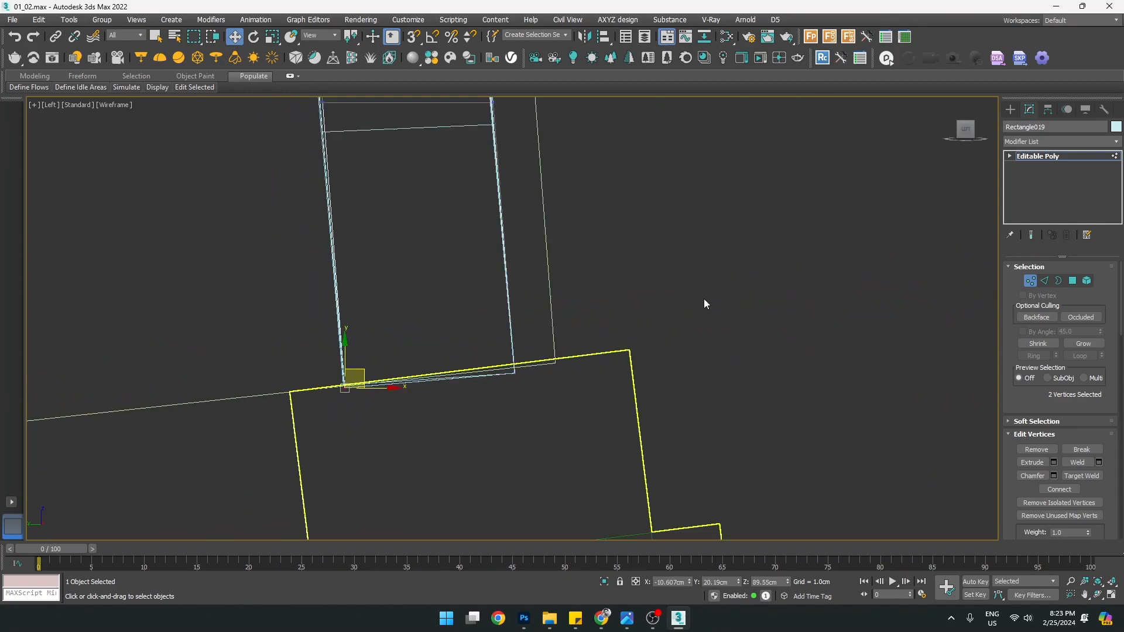
{"action": "scroll", "coordinate": [528, 311], "scroll_direction": "down", "scroll_amount": 1}
{"action": "scroll", "coordinate": [521, 324], "scroll_direction": "up", "scroll_amount": 3}
{"action": "middle_click_drag", "start_coordinate": [514, 364], "coordinate": [632, 346]}
{"action": "scroll", "coordinate": [626, 332], "scroll_direction": "down", "scroll_amount": 1}
{"action": "scroll", "coordinate": [598, 322], "scroll_direction": "down", "scroll_amount": 4}
{"action": "scroll", "coordinate": [579, 319], "scroll_direction": "up", "scroll_amount": 3}
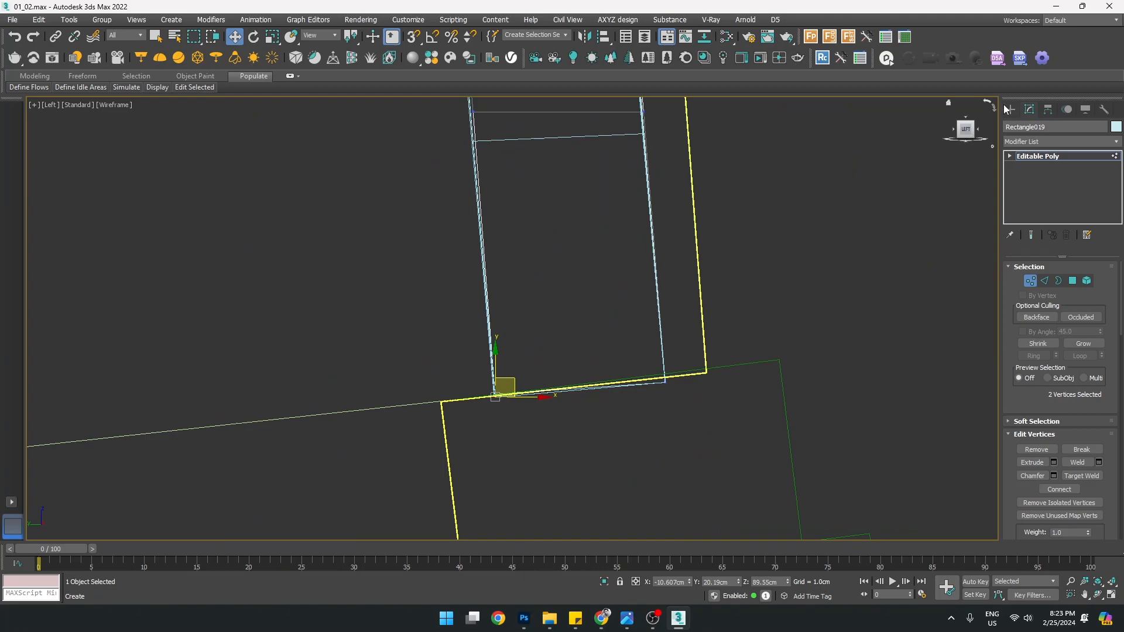
{"action": "left_click", "coordinate": [1009, 109]}
{"action": "left_click", "coordinate": [821, 219]}
{"action": "scroll", "coordinate": [623, 147], "scroll_direction": "down", "scroll_amount": 3}
{"action": "middle_click_drag", "start_coordinate": [613, 151], "coordinate": [595, 311]}
Select two lower-edge vertices of Rectangle020 and check them in an enlarged Perspective view
{"action": "left_click", "coordinate": [566, 300]}
{"action": "scroll", "coordinate": [574, 291], "scroll_direction": "up", "scroll_amount": 2}
{"action": "key", "text": "1"}
{"action": "scroll", "coordinate": [479, 300], "scroll_direction": "down", "scroll_amount": 3}
{"action": "middle_click_drag", "start_coordinate": [482, 285], "coordinate": [494, 444]}
{"action": "scroll", "coordinate": [510, 392], "scroll_direction": "down", "scroll_amount": 3}
{"action": "scroll", "coordinate": [519, 433], "scroll_direction": "up", "scroll_amount": 6}
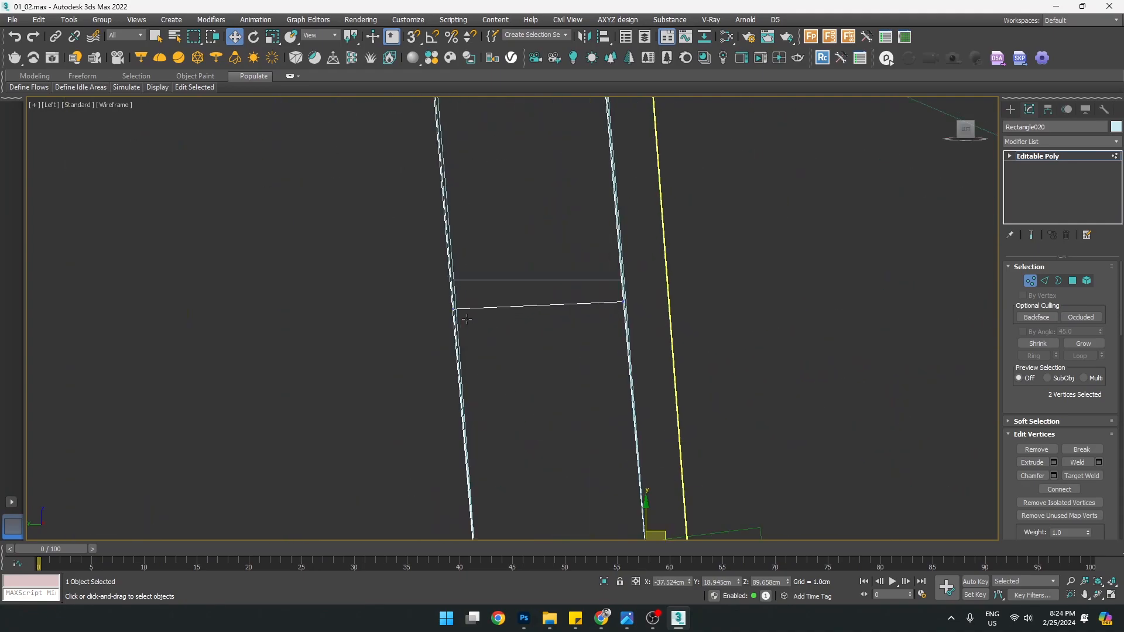
{"action": "left_click_drag", "start_coordinate": [668, 324], "coordinate": [674, 328]}
{"action": "key", "text": "alt+w"}
{"action": "middle_click", "coordinate": [746, 389]}
{"action": "key", "text": "alt+w"}
{"action": "middle_click_drag", "start_coordinate": [749, 392], "coordinate": [688, 387], "text": "alt"}
{"action": "scroll", "coordinate": [689, 386], "scroll_direction": "down", "scroll_amount": 4}
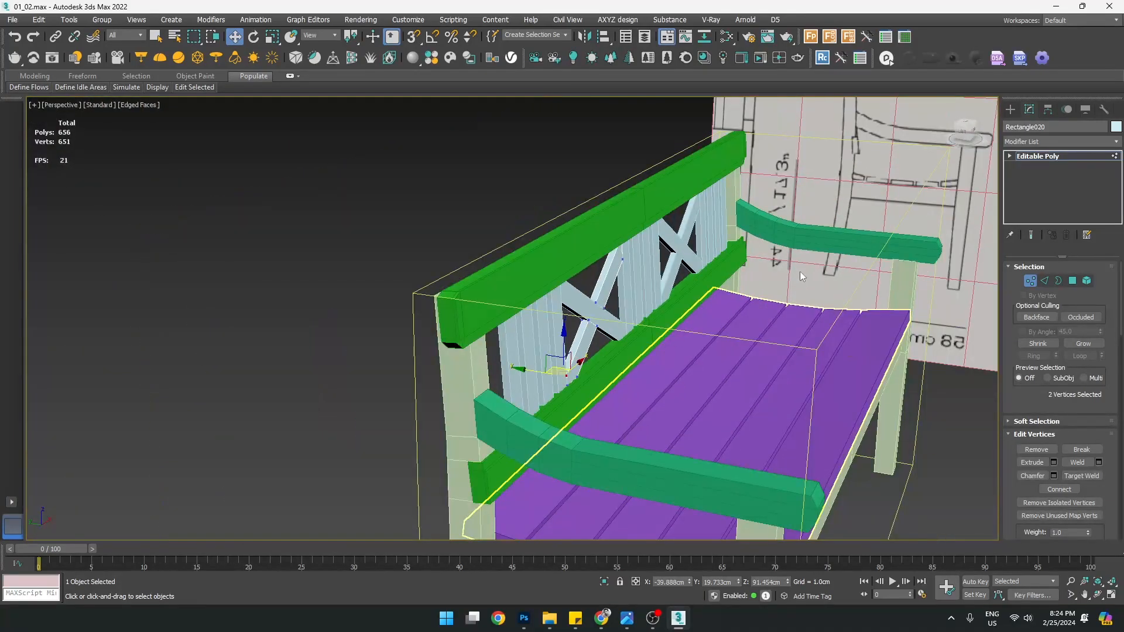
Exit vertex editing and select the bench frame Box002 in Perspective
{"action": "left_click", "coordinate": [1010, 109]}
{"action": "scroll", "coordinate": [820, 317], "scroll_direction": "down", "scroll_amount": 5}
{"action": "middle_click_drag", "start_coordinate": [814, 325], "coordinate": [620, 225]}
{"action": "left_click", "coordinate": [568, 261]}
{"action": "scroll", "coordinate": [568, 260], "scroll_direction": "up", "scroll_amount": 4}
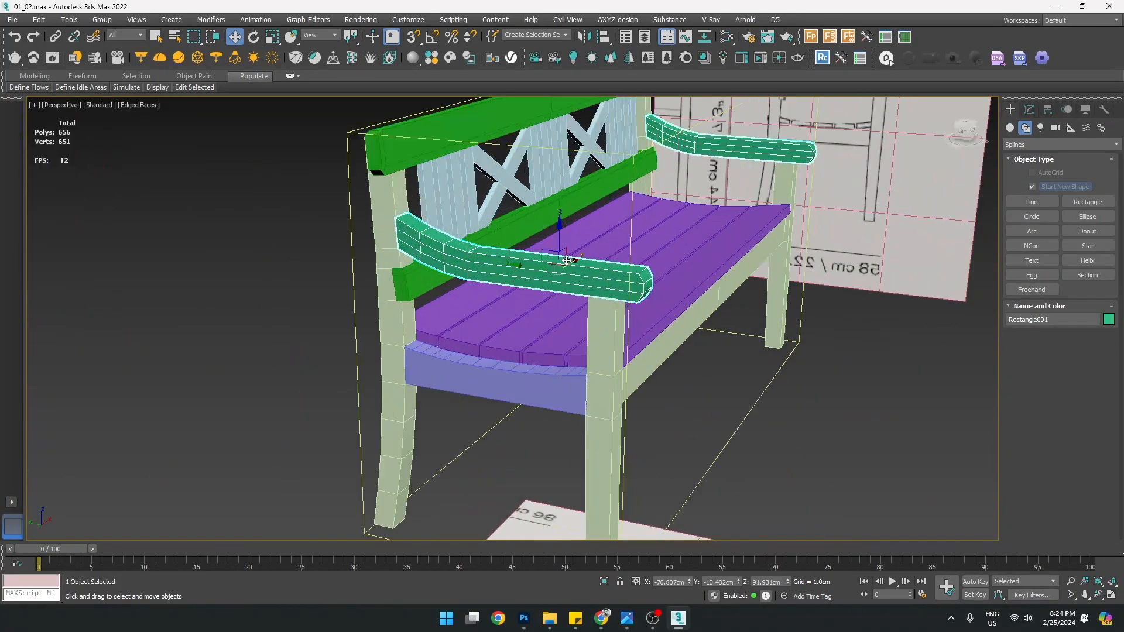
{"action": "middle_click_drag", "start_coordinate": [643, 417], "coordinate": [552, 398], "text": "alt"}
{"action": "left_click", "coordinate": [553, 398]}
{"action": "scroll", "coordinate": [580, 363], "scroll_direction": "up", "scroll_amount": 2}
{"action": "middle_click_drag", "start_coordinate": [582, 353], "coordinate": [556, 305]}
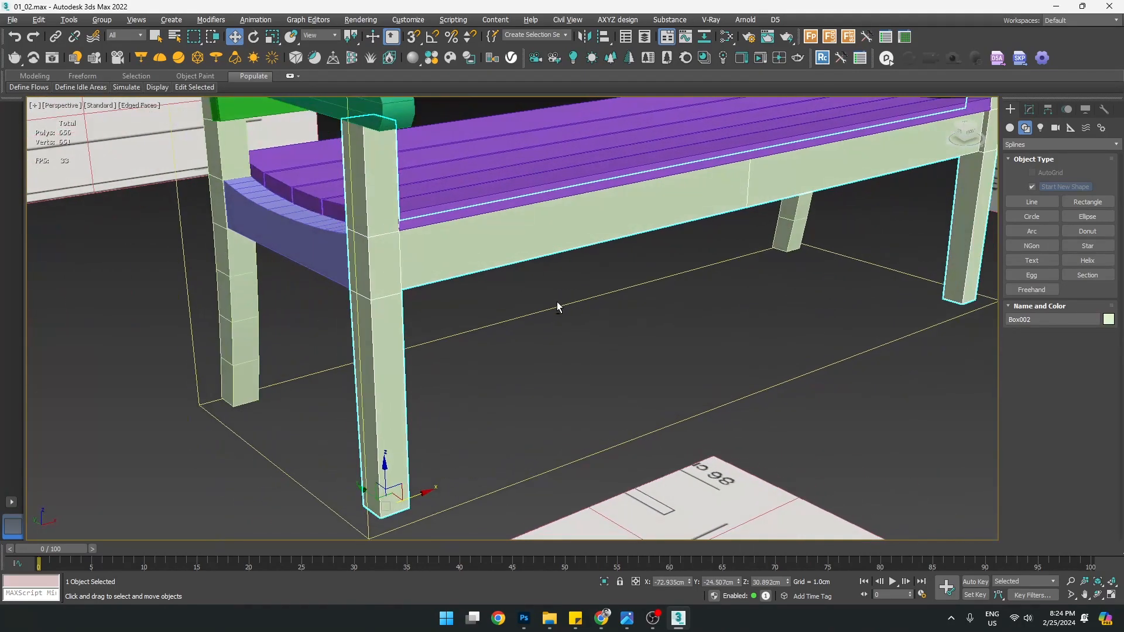
Add an OpenSubdiv modifier to Box002 from the Modifier List and view it from below
{"action": "left_click", "coordinate": [1030, 110]}
{"action": "left_click", "coordinate": [1042, 141]}
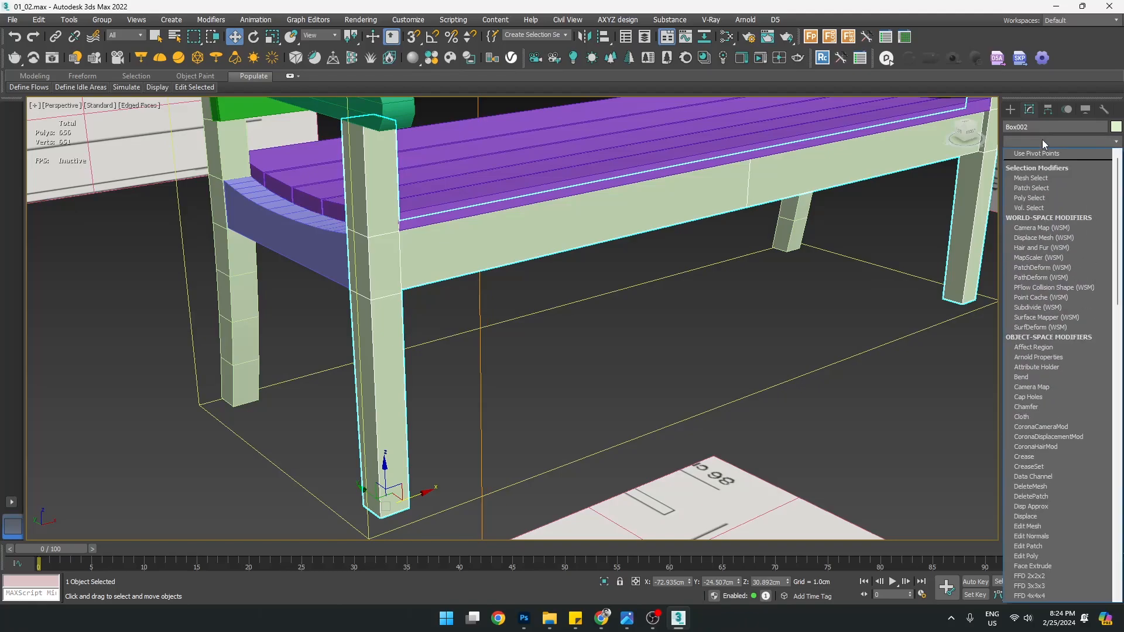
{"action": "type", "text": "op"}
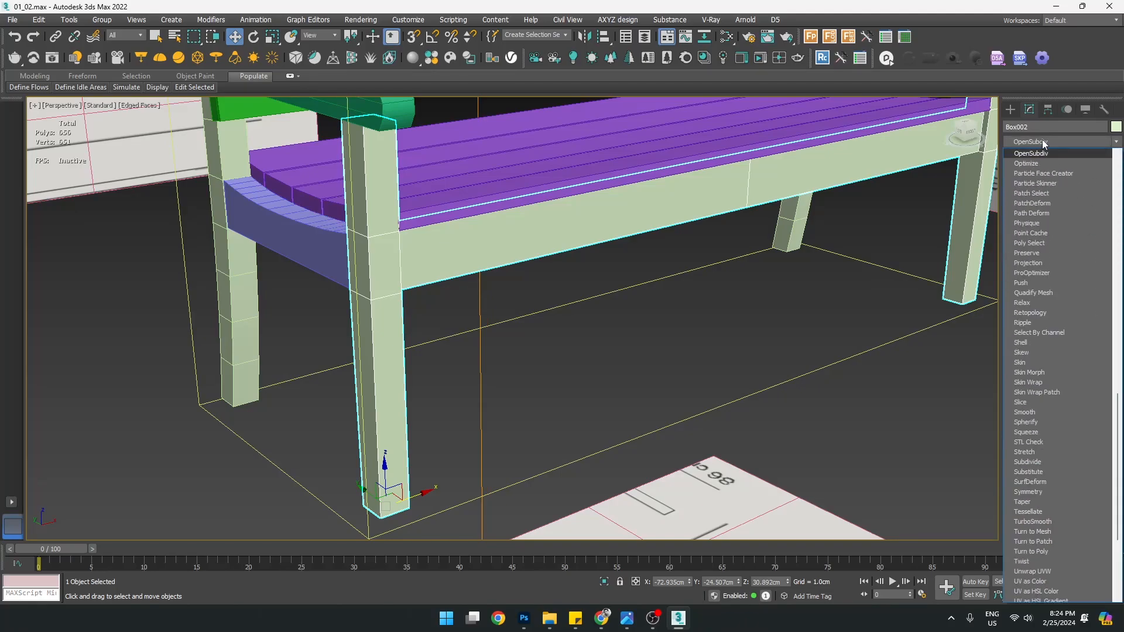
{"action": "key", "text": "Return"}
{"action": "middle_click_drag", "start_coordinate": [510, 292], "coordinate": [537, 302], "text": "alt"}
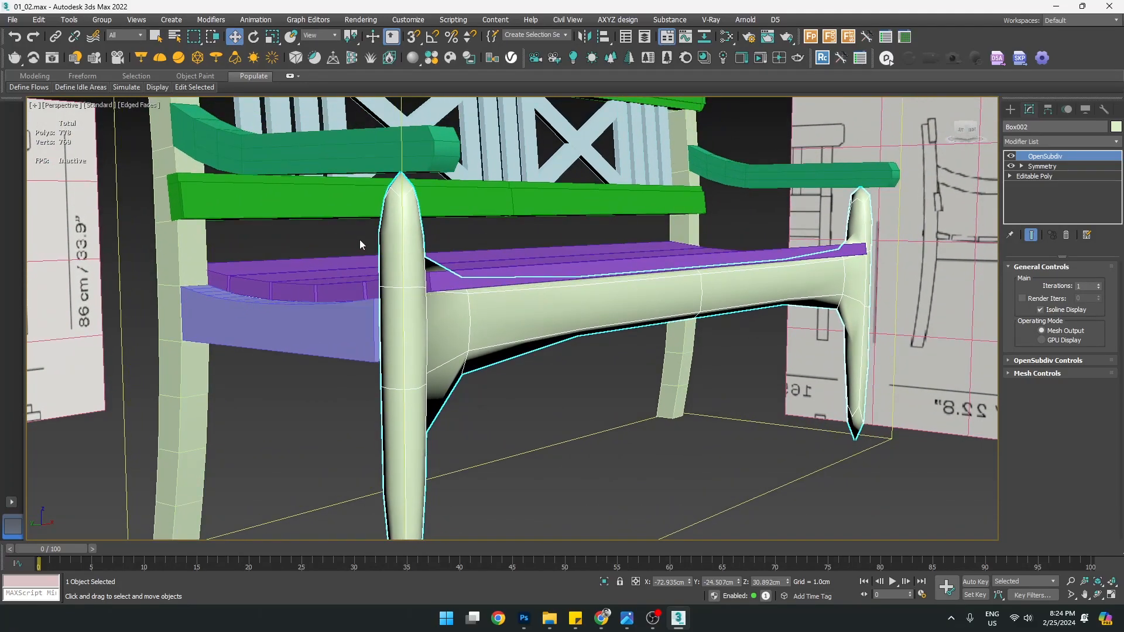
Turn off the OpenSubdiv smoothing on Box002 and orbit around the bench
{"action": "left_click", "coordinate": [1012, 156]}
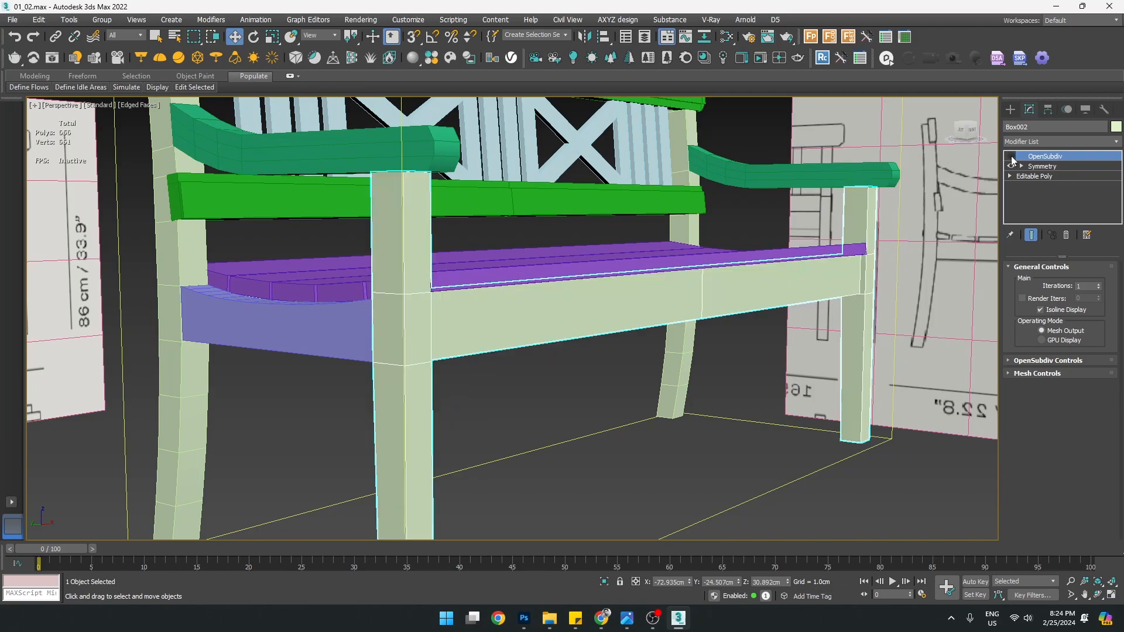
{"action": "middle_click_drag", "start_coordinate": [396, 415], "coordinate": [304, 310], "text": "alt"}
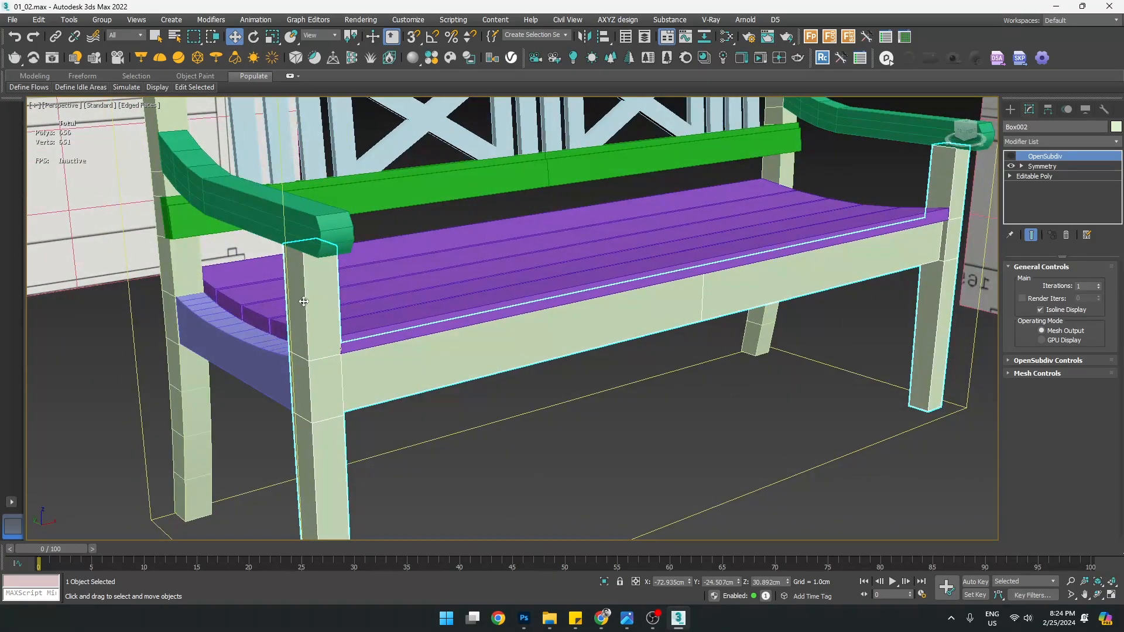
{"action": "middle_click_drag", "start_coordinate": [305, 378], "coordinate": [420, 395], "text": "alt"}
{"action": "middle_click_drag", "start_coordinate": [462, 197], "coordinate": [443, 389]}
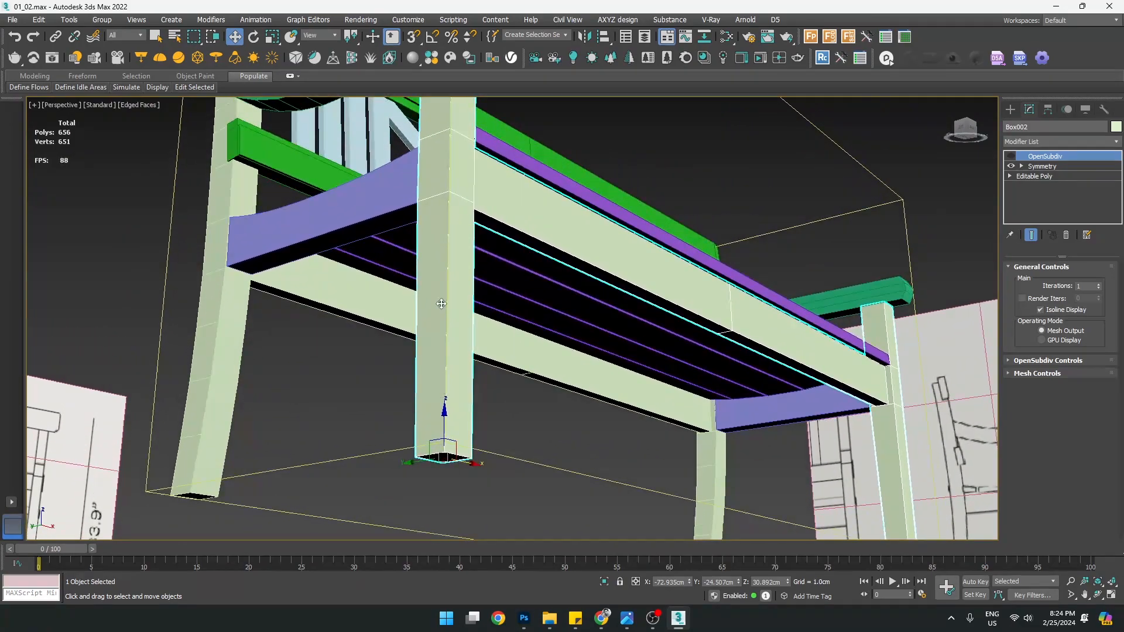
{"action": "scroll", "coordinate": [446, 233], "scroll_direction": "down", "scroll_amount": 5}
{"action": "middle_click_drag", "start_coordinate": [446, 233], "coordinate": [446, 259], "text": "alt"}
{"action": "scroll", "coordinate": [446, 259], "scroll_direction": "up", "scroll_amount": 4}
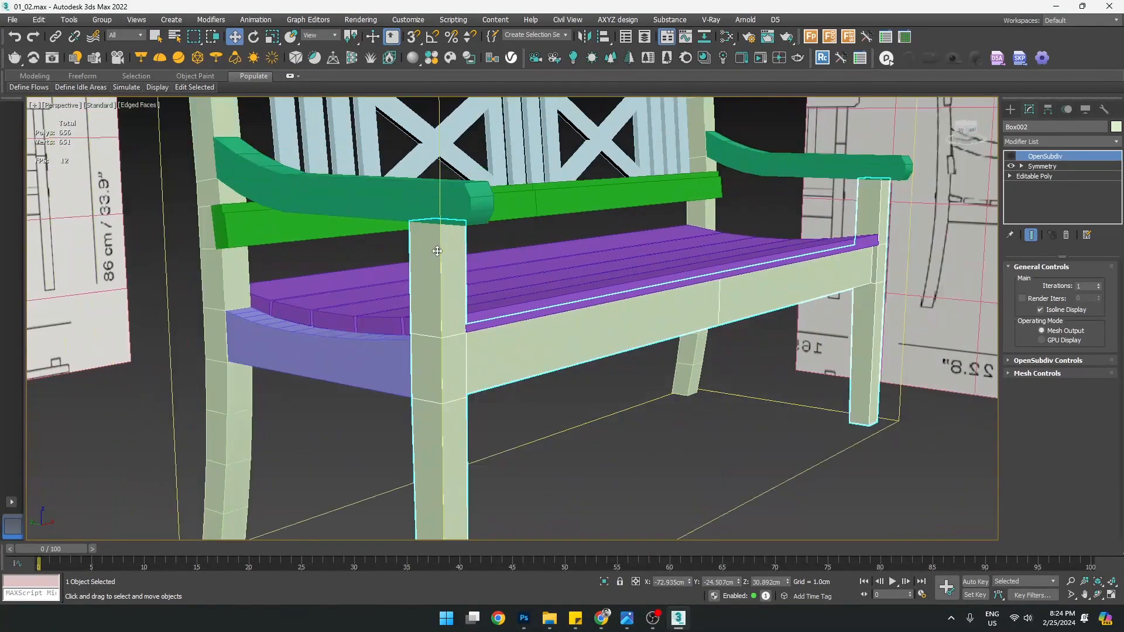
{"action": "scroll", "coordinate": [437, 258], "scroll_direction": "up", "scroll_amount": 2}
Select the Symmetry modifier and isolate Box002 with Alt+Q
{"action": "left_click", "coordinate": [1039, 167]}
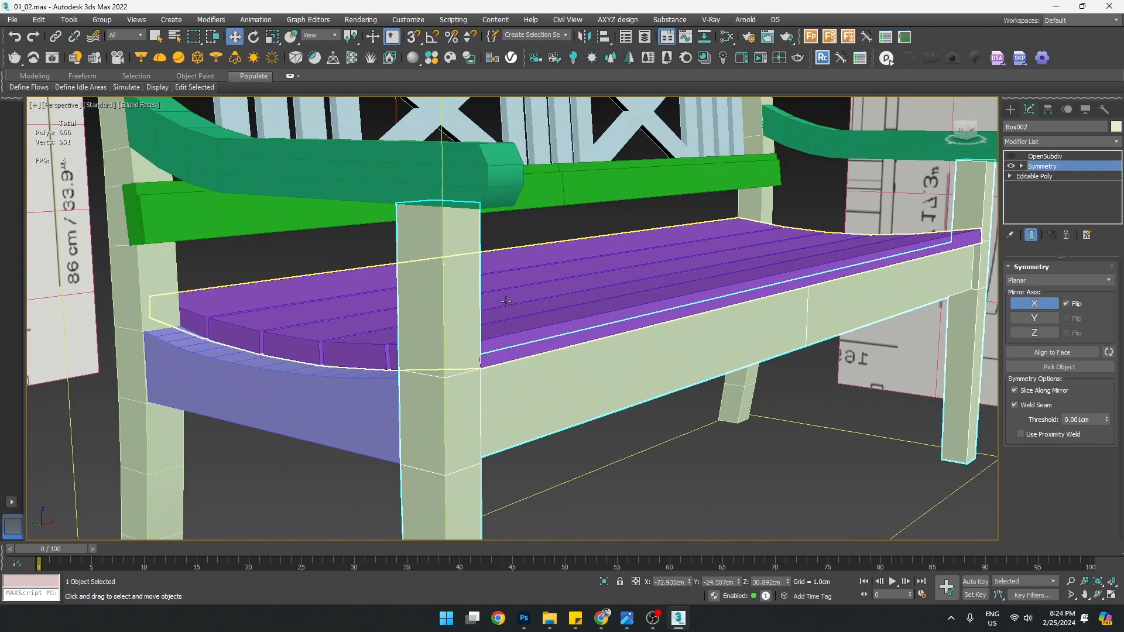
{"action": "scroll", "coordinate": [470, 255], "scroll_direction": "down", "scroll_amount": 3}
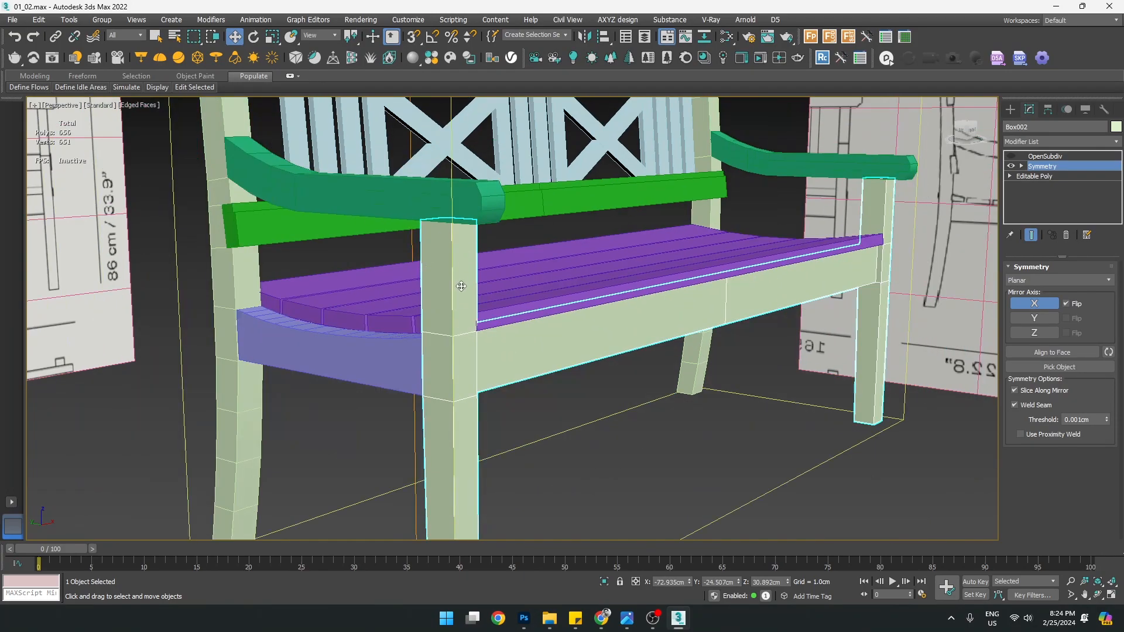
{"action": "scroll", "coordinate": [460, 285], "scroll_direction": "down", "scroll_amount": 2}
{"action": "middle_click_drag", "start_coordinate": [461, 284], "coordinate": [388, 304], "text": "alt"}
{"action": "scroll", "coordinate": [388, 303], "scroll_direction": "up", "scroll_amount": 5}
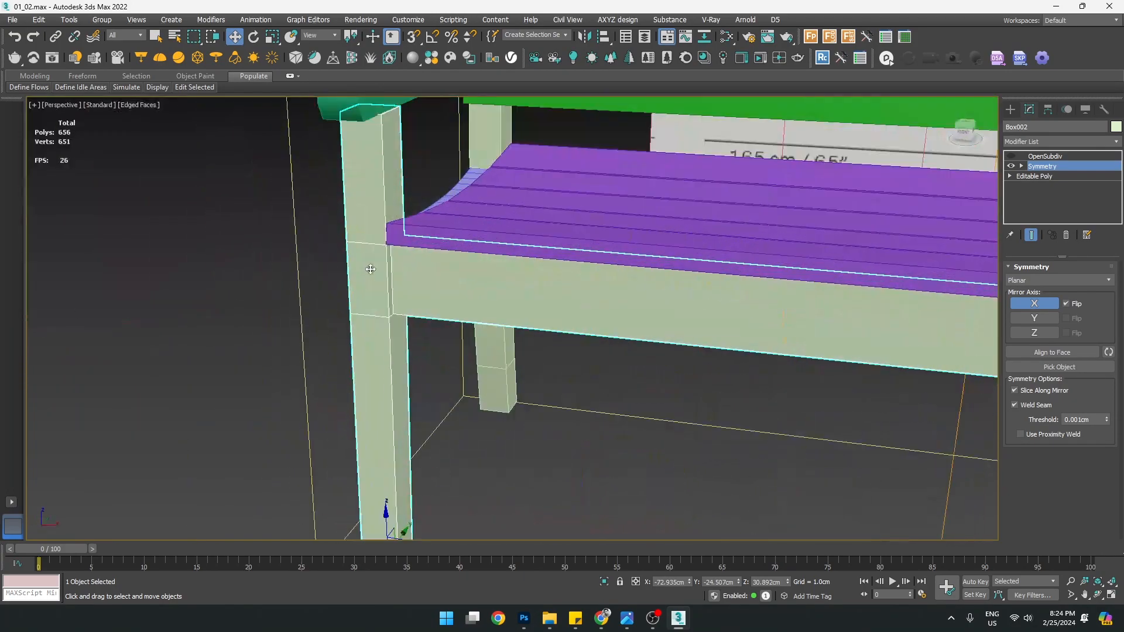
{"action": "scroll", "coordinate": [380, 276], "scroll_direction": "down", "scroll_amount": 3}
{"action": "middle_click_drag", "start_coordinate": [457, 308], "coordinate": [530, 316], "text": "alt"}
{"action": "key", "text": "alt+q"}
{"action": "scroll", "coordinate": [423, 299], "scroll_direction": "up", "scroll_amount": 3}
{"action": "middle_click_drag", "start_coordinate": [549, 297], "coordinate": [569, 279], "text": "alt"}
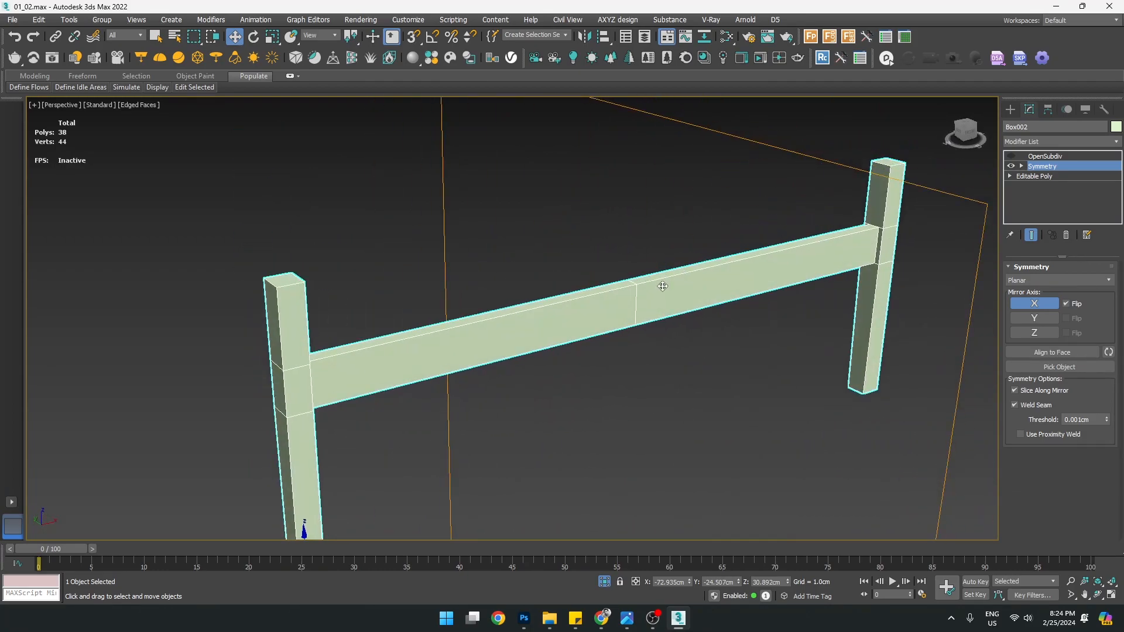
Convert the Box002 frame to an Editable Poly
{"action": "middle_click_drag", "start_coordinate": [640, 324], "coordinate": [355, 287], "text": "alt"}
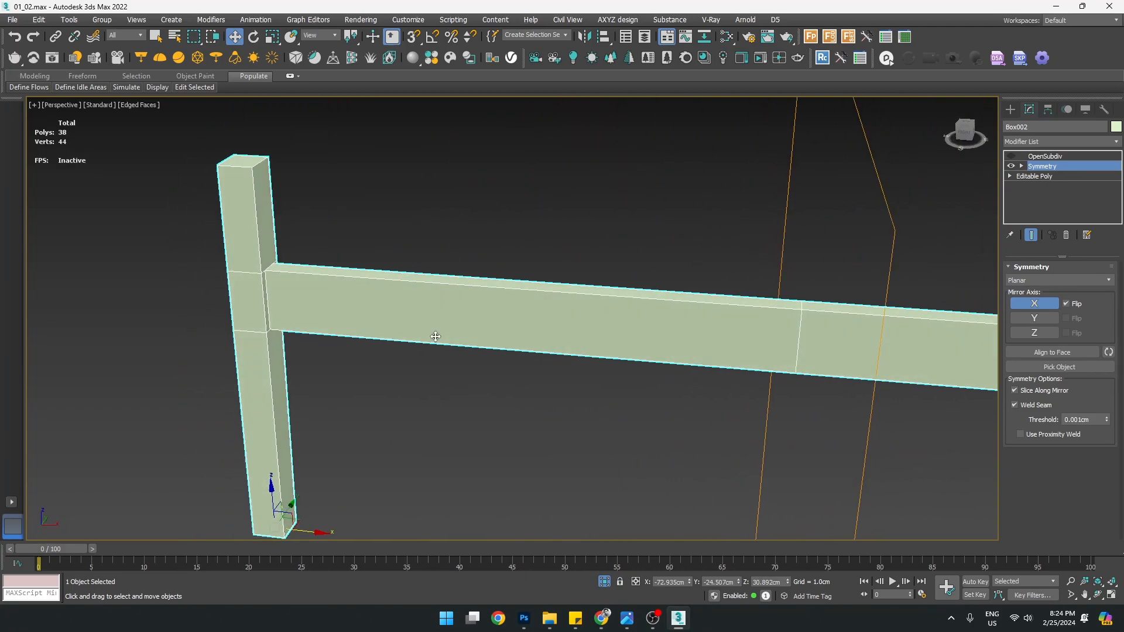
{"action": "middle_click_drag", "start_coordinate": [435, 336], "coordinate": [414, 326], "text": "alt"}
{"action": "right_click", "coordinate": [339, 283]}
{"action": "mouse_move", "coordinate": [440, 412]}
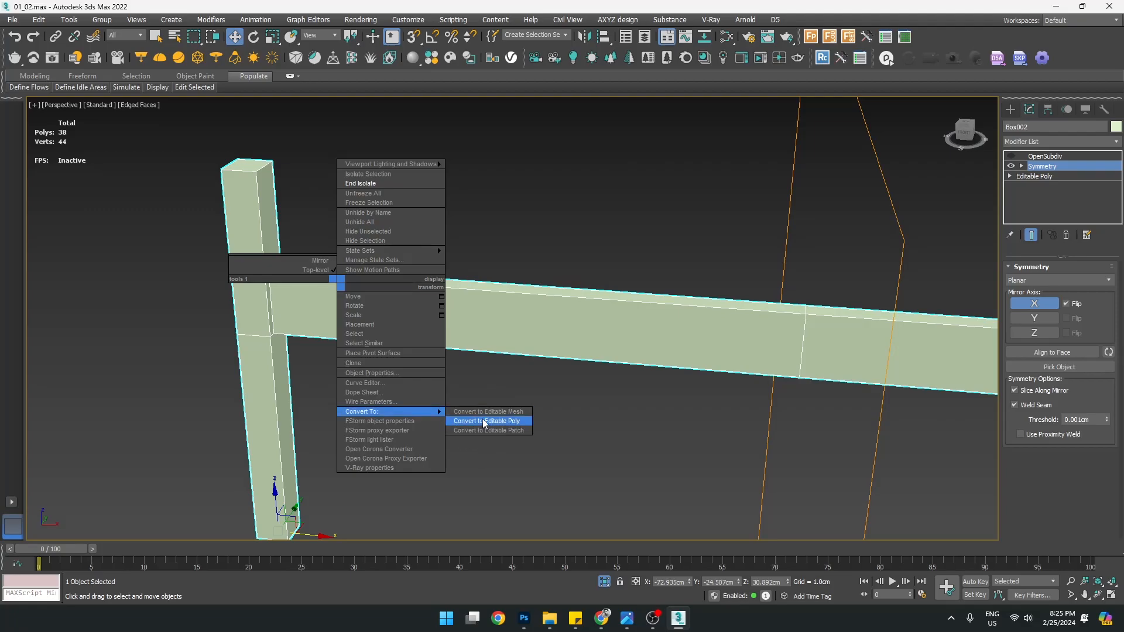
{"action": "left_click", "coordinate": [485, 423]}
Select the edges where the rail joins each post and Split them
{"action": "key", "text": "2"}
{"action": "scroll", "coordinate": [275, 295], "scroll_direction": "up", "scroll_amount": 4}
{"action": "left_click", "coordinate": [273, 292]}
{"action": "middle_click_drag", "start_coordinate": [335, 289], "coordinate": [370, 287], "text": "alt"}
{"action": "scroll", "coordinate": [370, 287], "scroll_direction": "down", "scroll_amount": 4}
{"action": "middle_click_drag", "start_coordinate": [738, 267], "coordinate": [626, 305]}
{"action": "scroll", "coordinate": [375, 301], "scroll_direction": "down", "scroll_amount": 5}
{"action": "scroll", "coordinate": [490, 235], "scroll_direction": "up", "scroll_amount": 8}
{"action": "left_click", "coordinate": [526, 208], "text": "ctrl"}
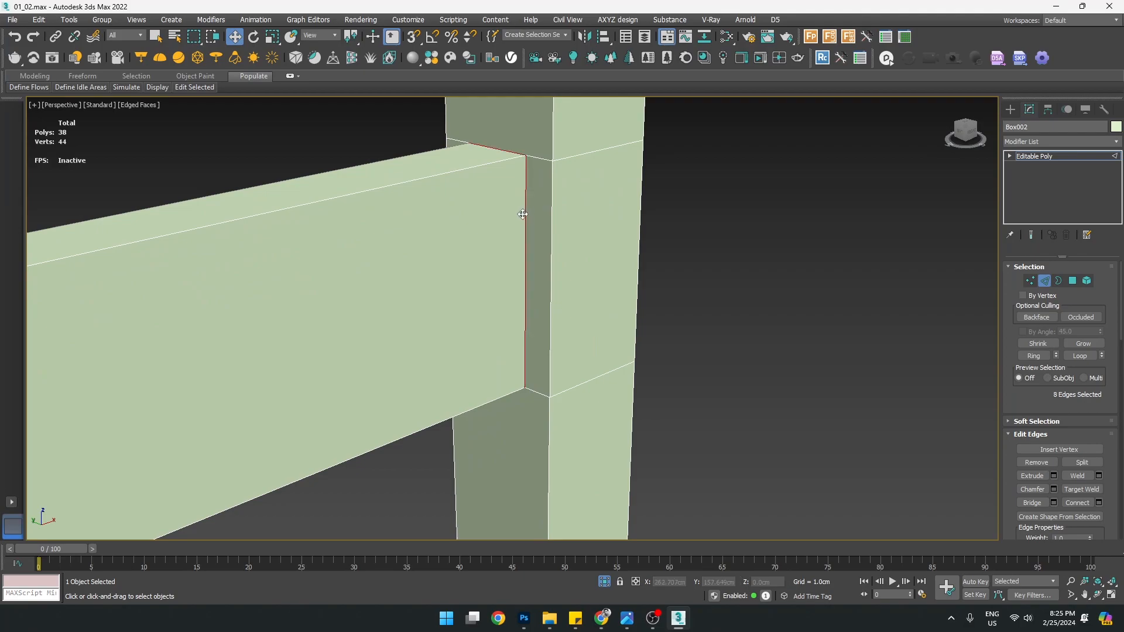
{"action": "scroll", "coordinate": [523, 214], "scroll_direction": "down", "scroll_amount": 6}
{"action": "middle_click_drag", "start_coordinate": [477, 251], "coordinate": [699, 263], "text": "alt"}
{"action": "scroll", "coordinate": [1027, 396], "scroll_direction": "down", "scroll_amount": 2}
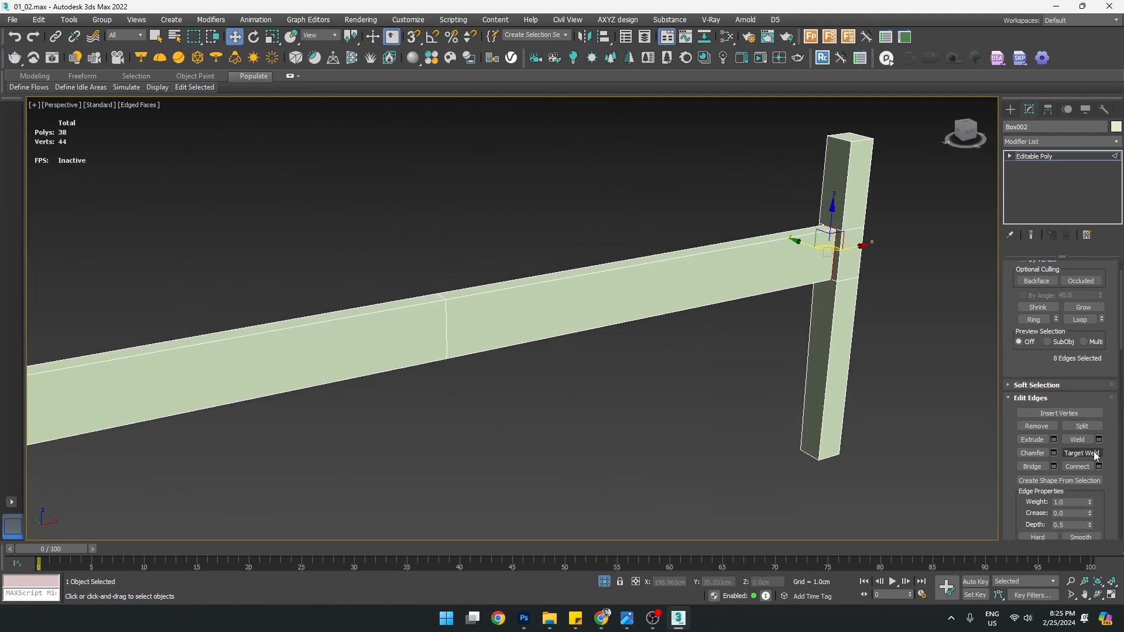
{"action": "left_click", "coordinate": [1088, 426]}
Region-select the rail's polygons next to the post
{"action": "middle_click_drag", "start_coordinate": [644, 363], "coordinate": [560, 409], "text": "alt"}
{"action": "scroll", "coordinate": [332, 318], "scroll_direction": "up", "scroll_amount": 5}
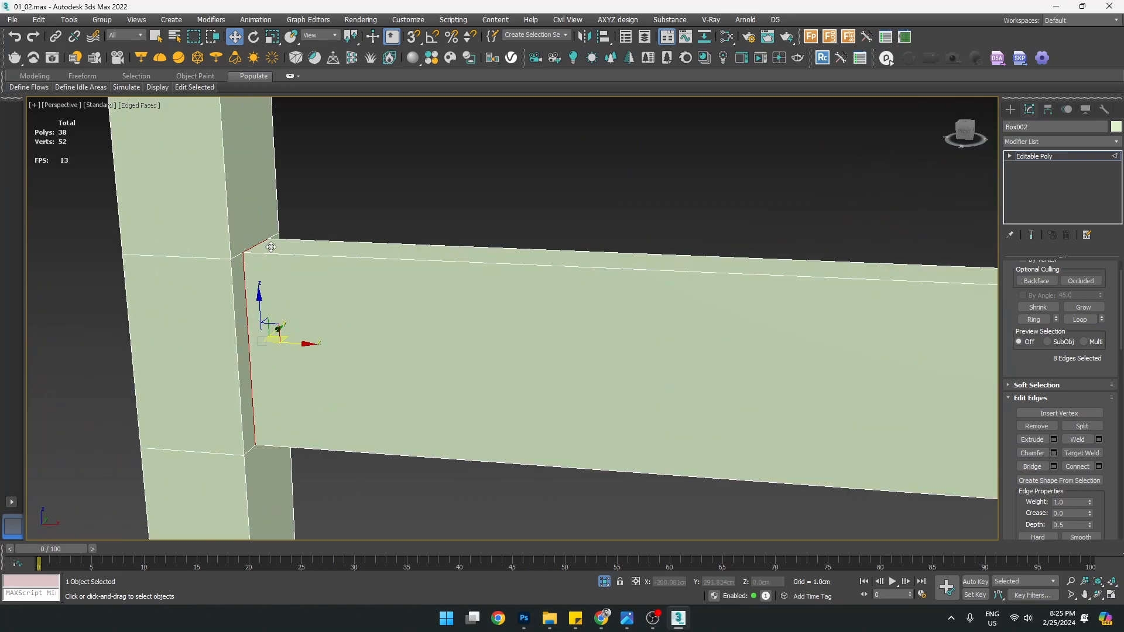
{"action": "scroll", "coordinate": [531, 344], "scroll_direction": "down", "scroll_amount": 3}
{"action": "key", "text": "4"}
{"action": "left_click_drag", "start_coordinate": [602, 269], "coordinate": [645, 465]}
Select the rail element, test pulling it off the post, then undo those changes
{"action": "key", "text": "5"}
{"action": "left_click", "coordinate": [449, 349]}
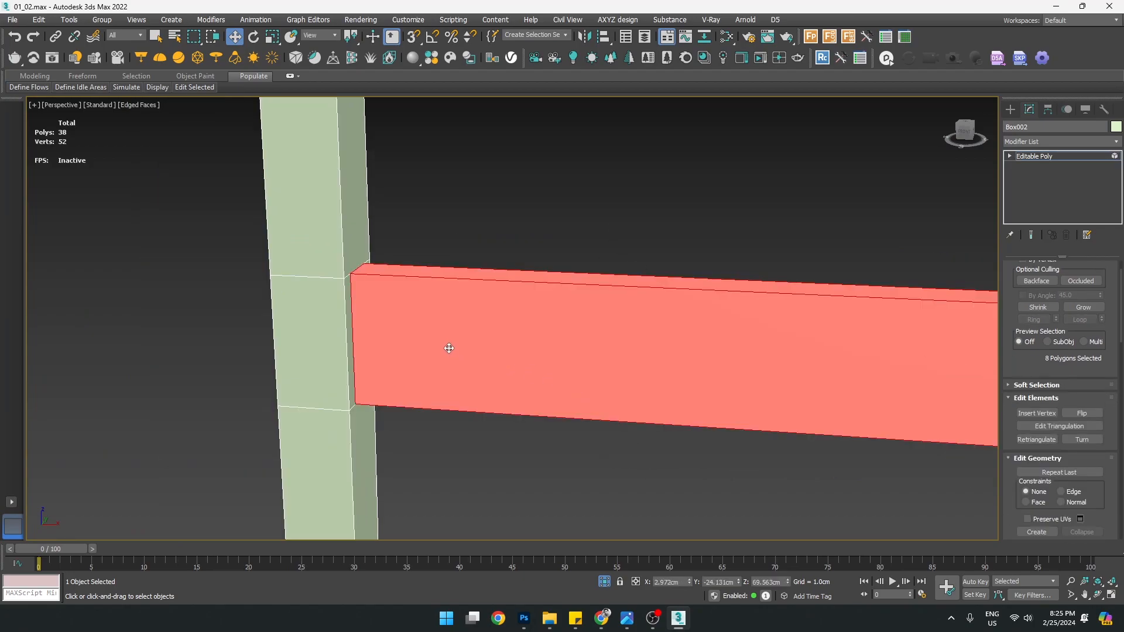
{"action": "scroll", "coordinate": [450, 349], "scroll_direction": "down", "scroll_amount": 4}
{"action": "middle_click_drag", "start_coordinate": [571, 364], "coordinate": [510, 378], "text": "alt"}
{"action": "scroll", "coordinate": [791, 361], "scroll_direction": "up", "scroll_amount": 2}
{"action": "left_click_drag", "start_coordinate": [751, 357], "coordinate": [859, 330]}
{"action": "middle_click_drag", "start_coordinate": [526, 224], "coordinate": [381, 318]}
{"action": "scroll", "coordinate": [381, 318], "scroll_direction": "up", "scroll_amount": 3}
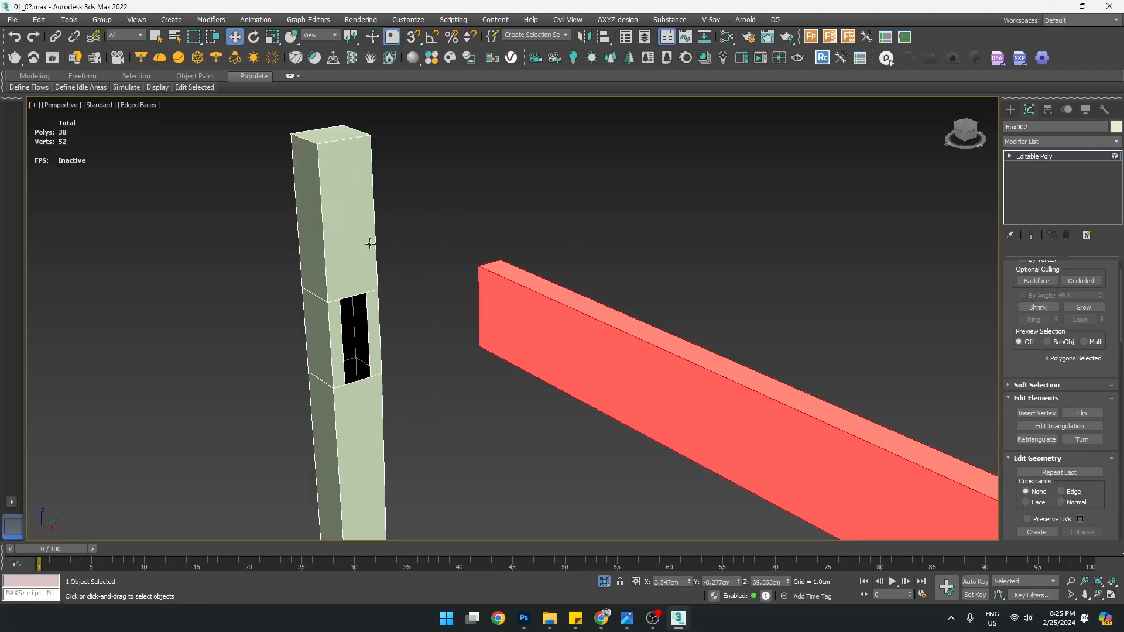
{"action": "left_click", "coordinate": [351, 241]}
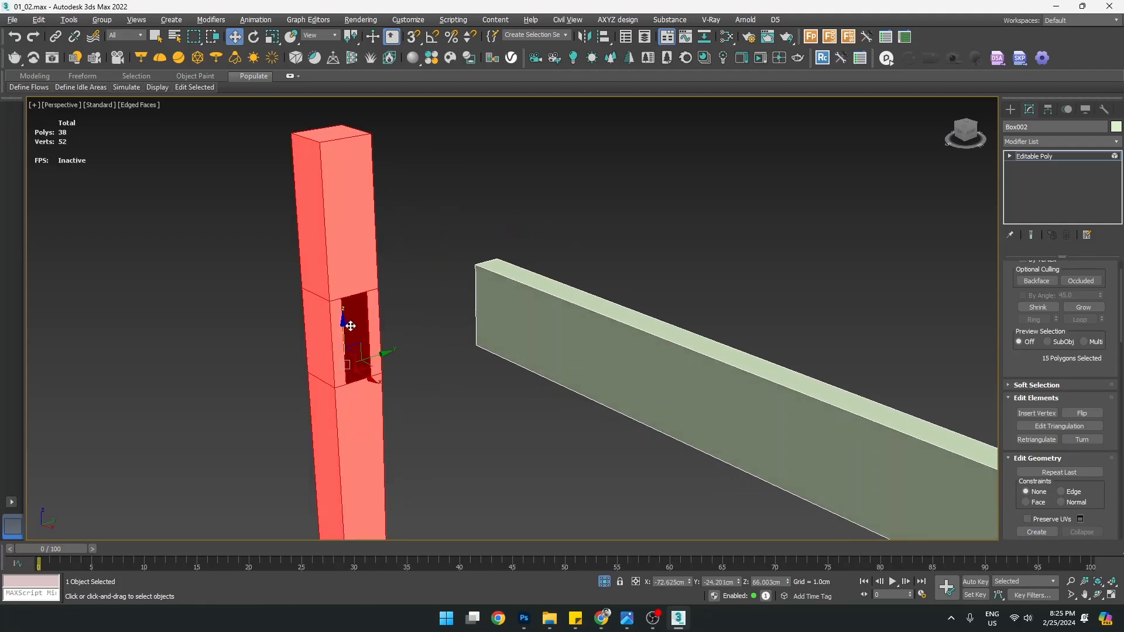
{"action": "scroll", "coordinate": [335, 274], "scroll_direction": "up", "scroll_amount": 3}
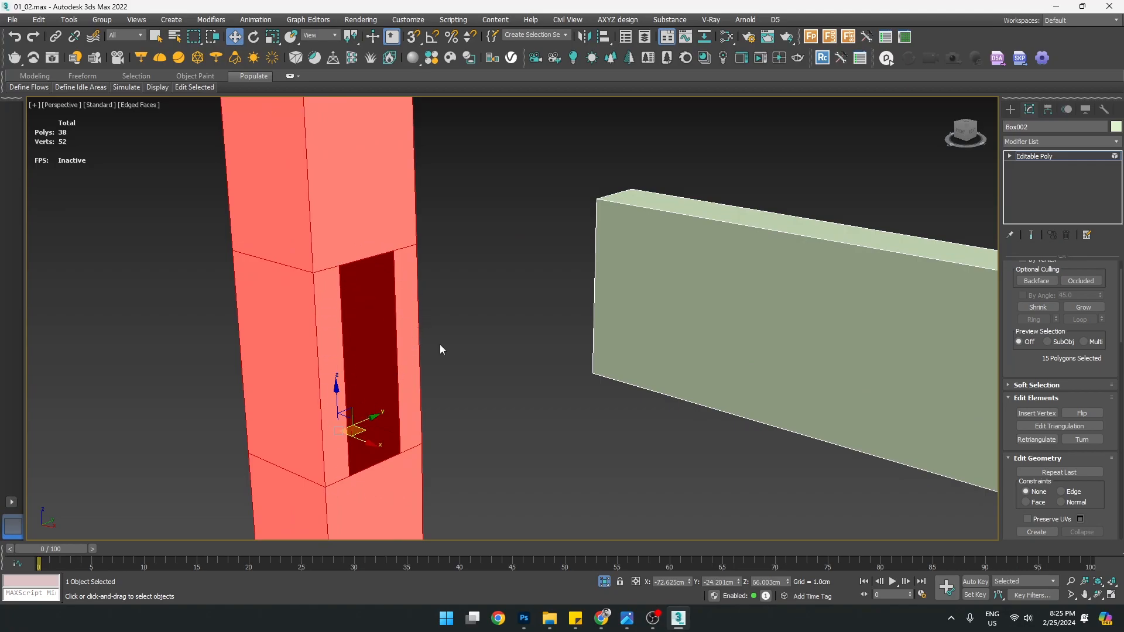
{"action": "key", "text": "ctrl+z"}
{"action": "key", "text": "shift+z"}
{"action": "key", "text": "shift+z"}
{"action": "key", "text": "shift+z"}
Orbit around the joint and reselect the rail element
{"action": "middle_click_drag", "start_coordinate": [537, 401], "coordinate": [662, 392], "text": "alt"}
{"action": "middle_click_drag", "start_coordinate": [738, 387], "coordinate": [586, 311]}
{"action": "middle_click_drag", "start_coordinate": [650, 350], "coordinate": [508, 378], "text": "alt"}
{"action": "middle_click_drag", "start_coordinate": [315, 268], "coordinate": [558, 346]}
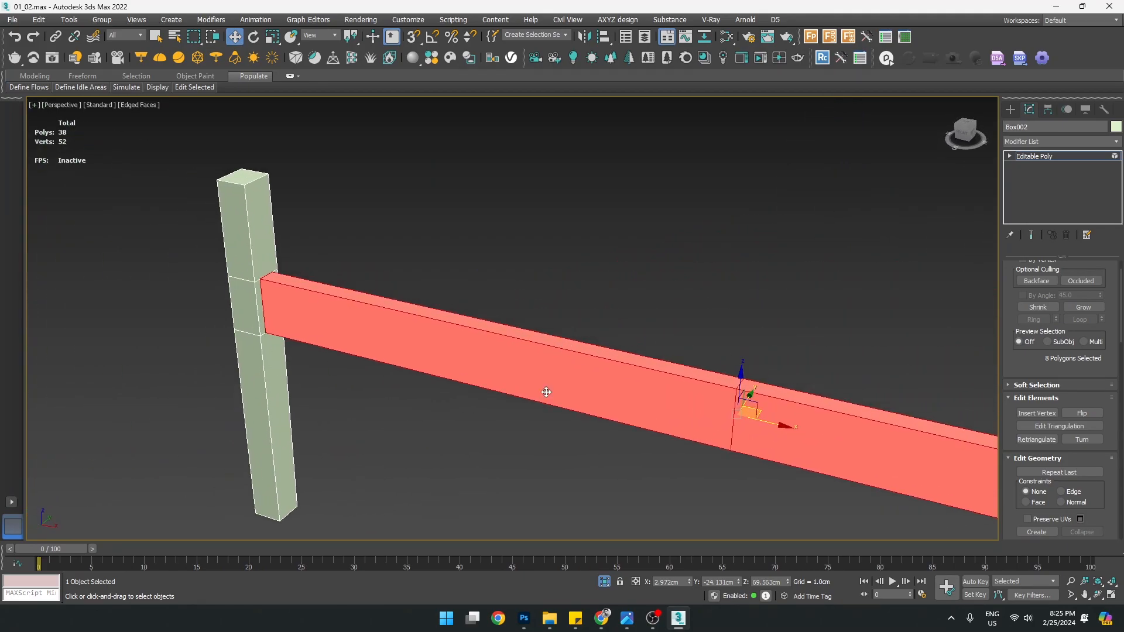
{"action": "middle_click_drag", "start_coordinate": [637, 370], "coordinate": [464, 335], "text": "alt"}
{"action": "left_click", "coordinate": [294, 284]}
{"action": "left_click", "coordinate": [379, 308]}
{"action": "middle_click_drag", "start_coordinate": [394, 364], "coordinate": [947, 421], "text": "alt"}
{"action": "scroll", "coordinate": [1034, 373], "scroll_direction": "down", "scroll_amount": 5}
Detach the rail element into a new object named Object001
{"action": "left_click", "coordinate": [1082, 407]}
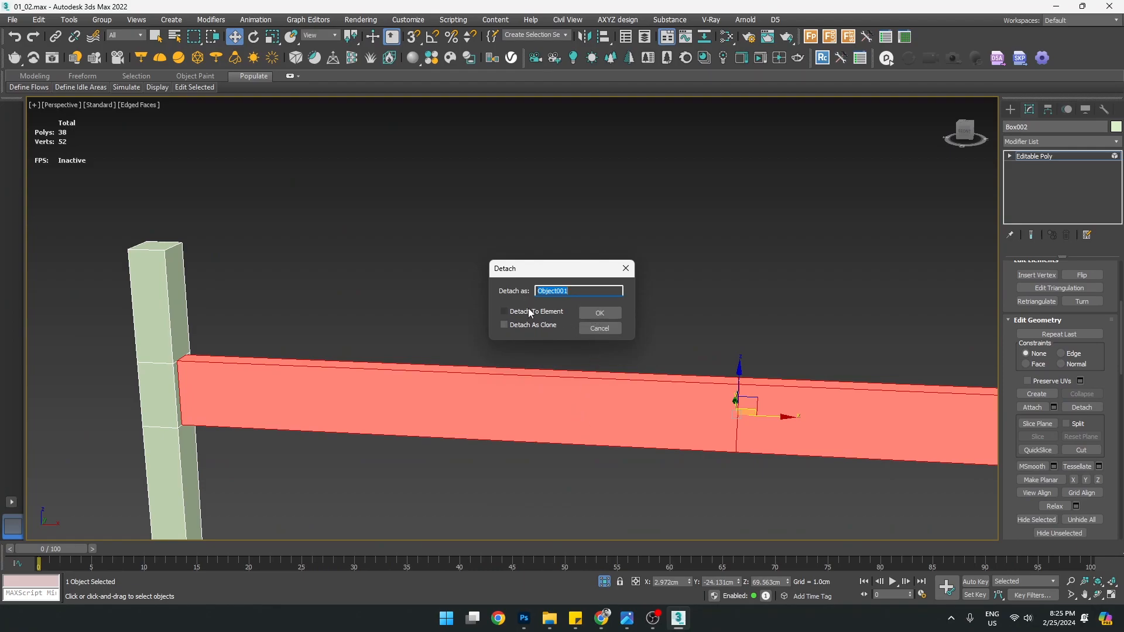
{"action": "left_click", "coordinate": [602, 312]}
{"action": "left_click", "coordinate": [1017, 110]}
{"action": "left_click", "coordinate": [402, 384]}
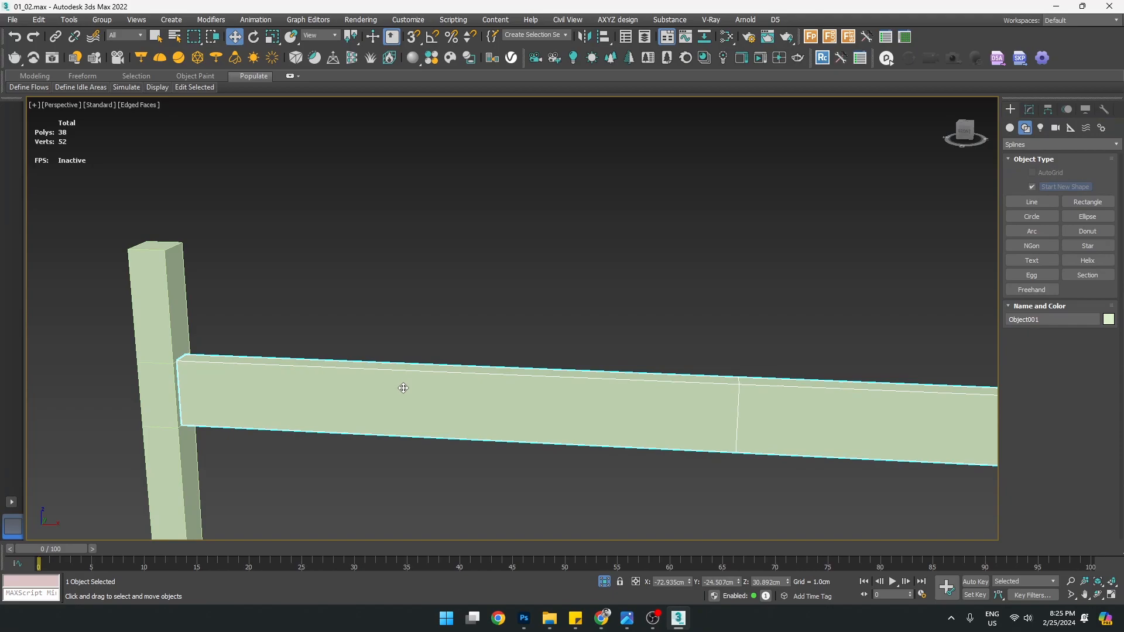
{"action": "scroll", "coordinate": [454, 389], "scroll_direction": "down", "scroll_amount": 5}
Try sliding and rotating the rail, undo both changes, and orbit around the frame
{"action": "scroll", "coordinate": [460, 420], "scroll_direction": "up", "scroll_amount": 3}
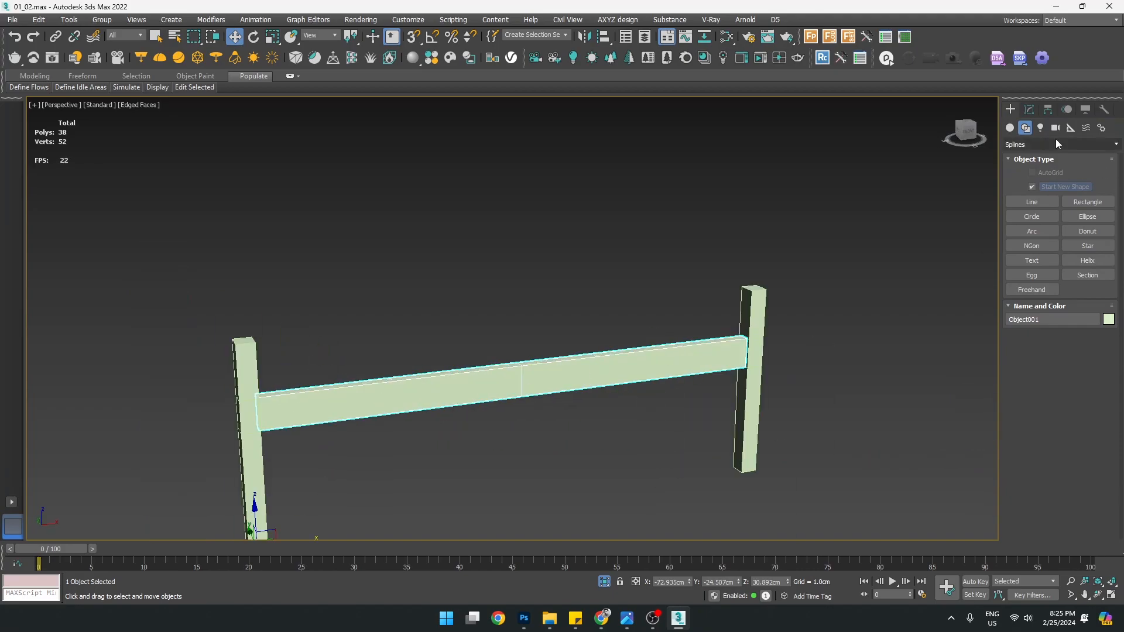
{"action": "left_click", "coordinate": [1049, 109]}
{"action": "middle_click_drag", "start_coordinate": [541, 355], "coordinate": [666, 315]}
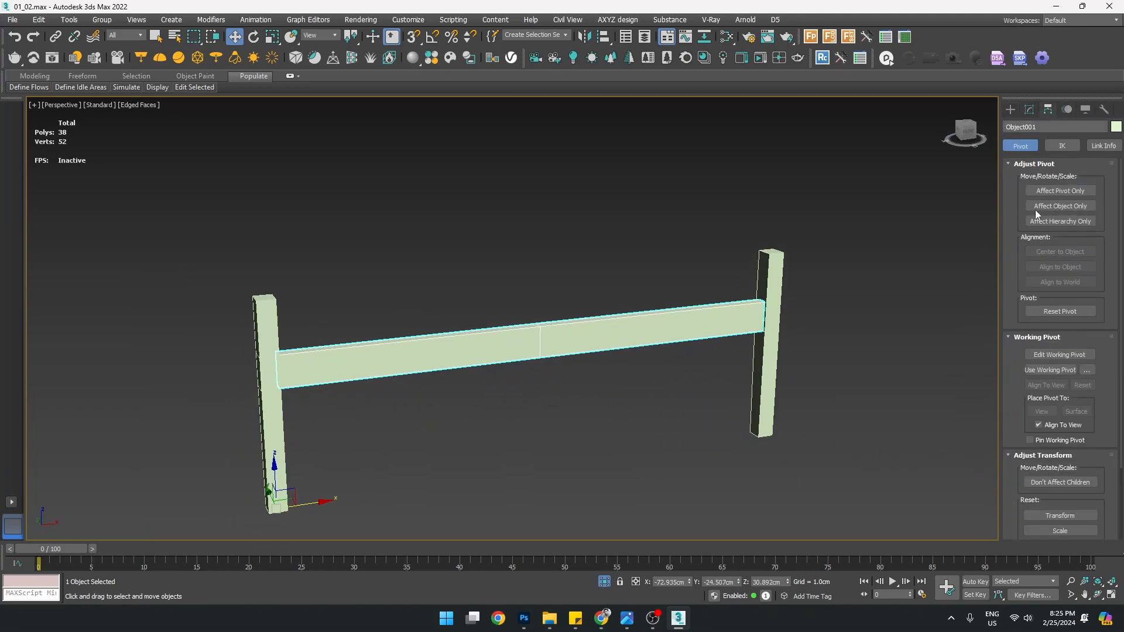
{"action": "left_click_drag", "start_coordinate": [311, 505], "coordinate": [507, 500]}
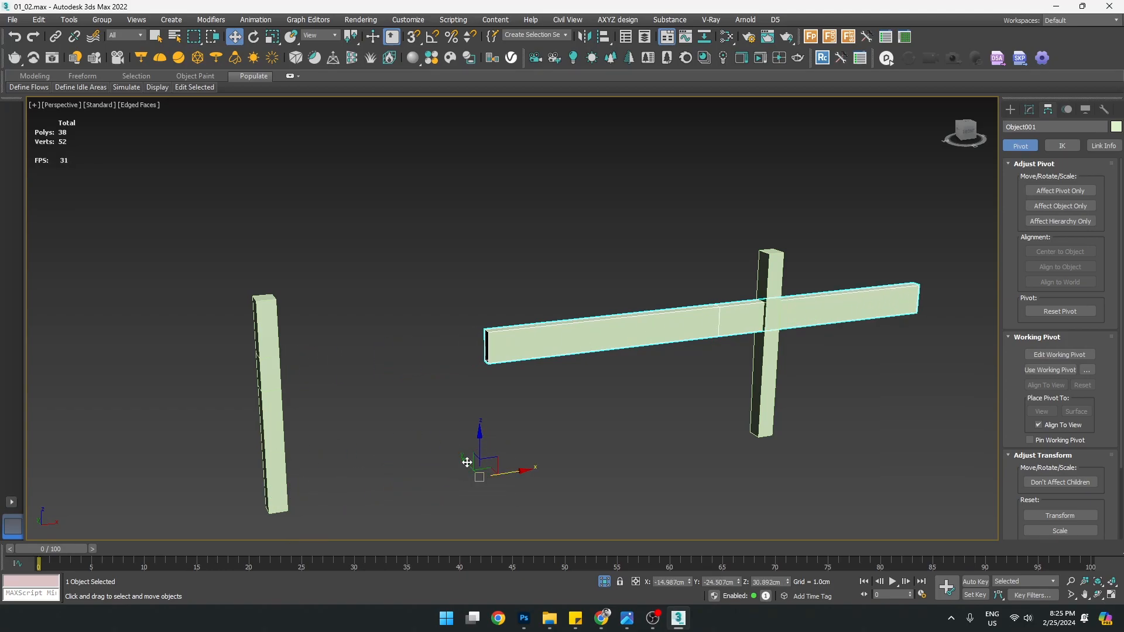
{"action": "key", "text": "ctrl+z"}
{"action": "mouse_move", "coordinate": [353, 482]}
{"action": "middle_mouse_down", "text": "alt"}
{"action": "mouse_move", "coordinate": [399, 441]}
{"action": "mouse_move", "coordinate": [373, 400]}
{"action": "mouse_move", "coordinate": [342, 498]}
{"action": "middle_mouse_up", "text": "alt"}
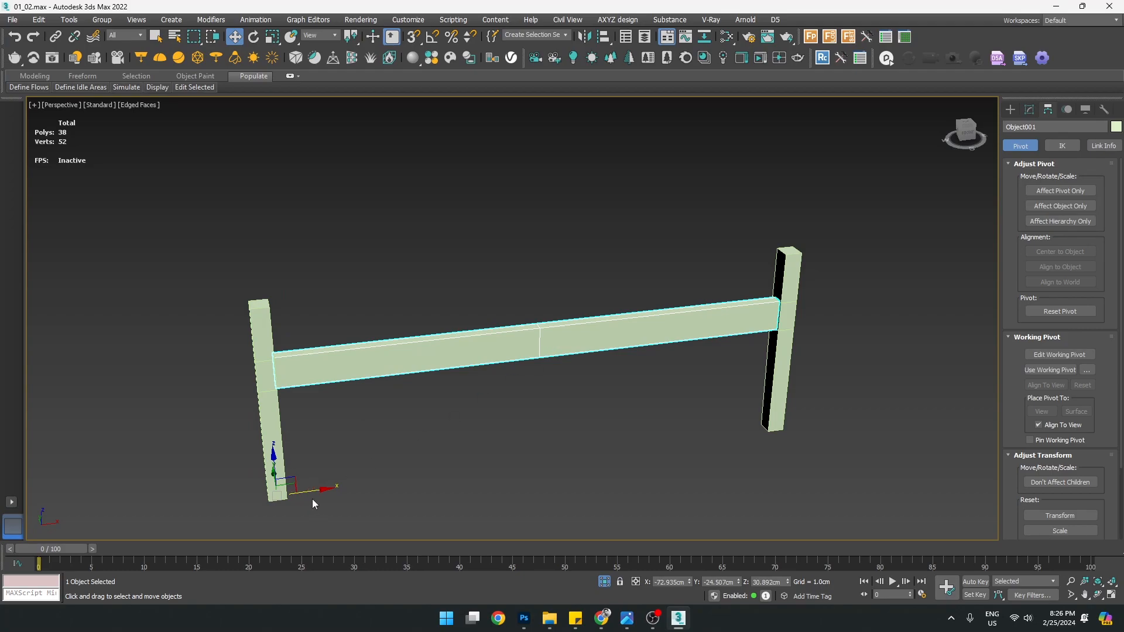
{"action": "left_click_drag", "start_coordinate": [308, 493], "coordinate": [624, 480]}
{"action": "key", "text": "e"}
{"action": "key", "text": "ctrl+z"}
{"action": "key", "text": "w"}
{"action": "middle_click_drag", "start_coordinate": [508, 470], "coordinate": [466, 447], "text": "alt"}
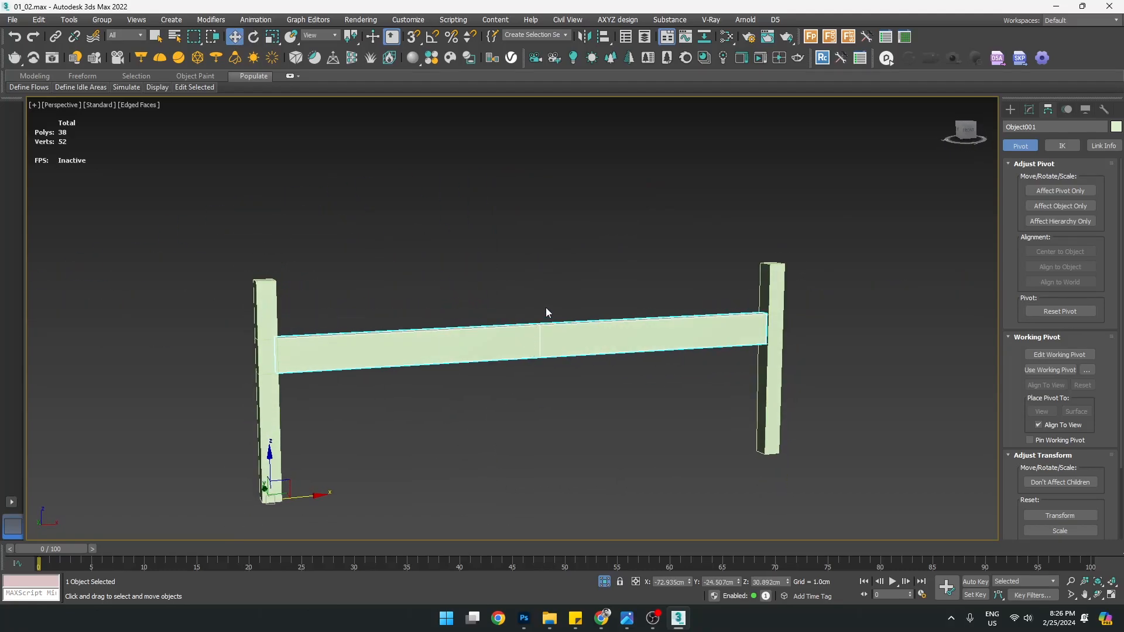
{"action": "middle_click_drag", "start_coordinate": [543, 364], "coordinate": [588, 359], "text": "alt"}
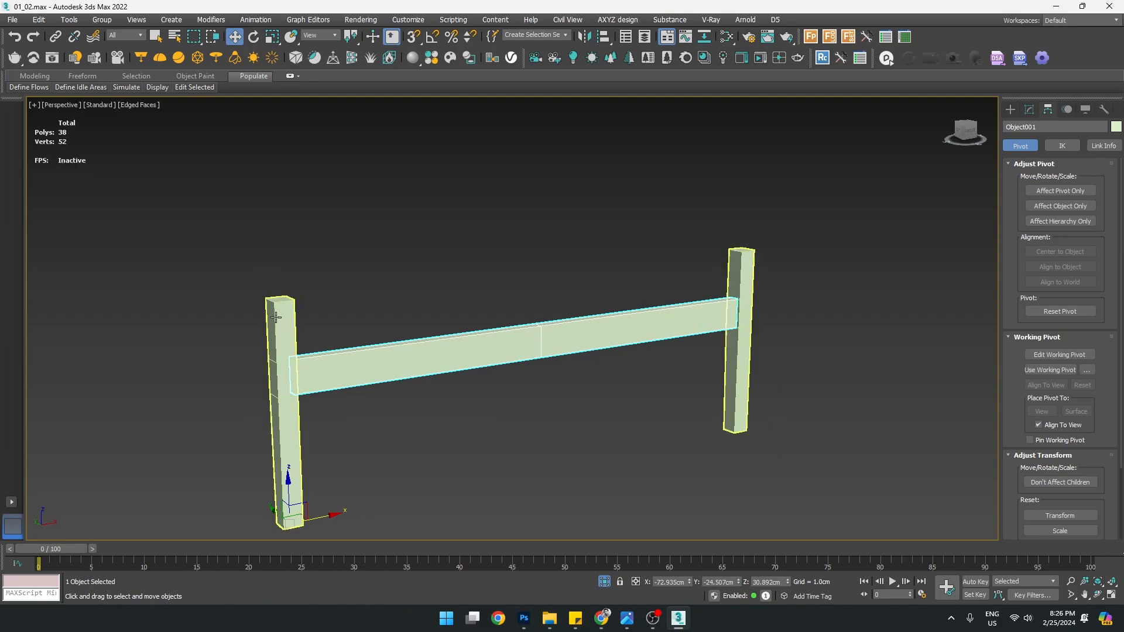
{"action": "middle_click_drag", "start_coordinate": [642, 392], "coordinate": [600, 405], "text": "alt"}
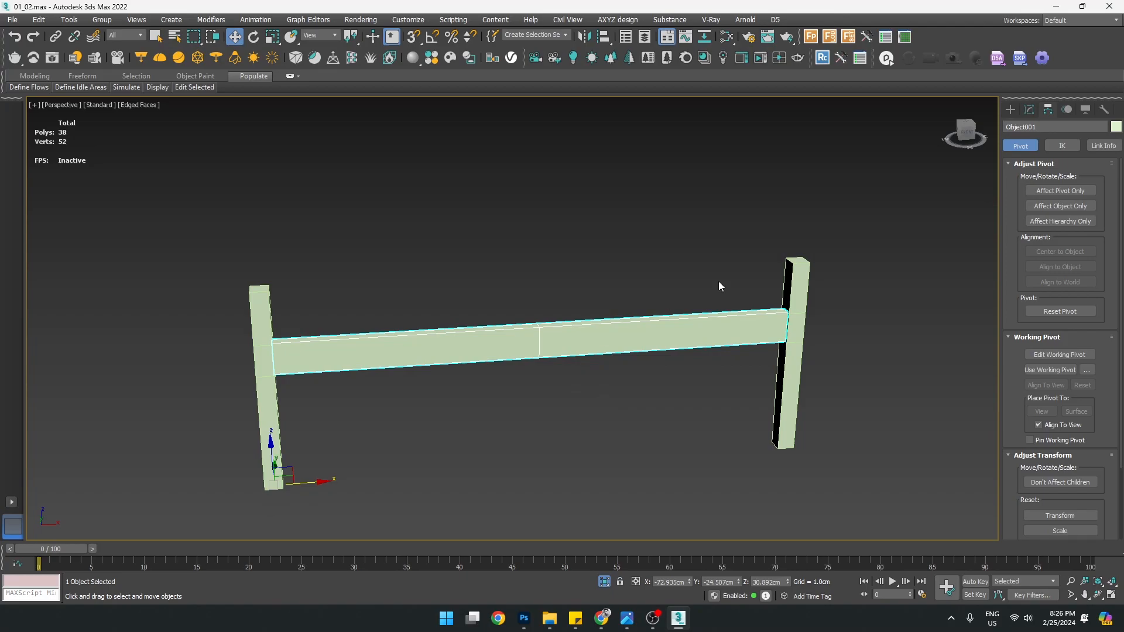
{"action": "middle_click_drag", "start_coordinate": [566, 381], "coordinate": [575, 373], "text": "alt"}
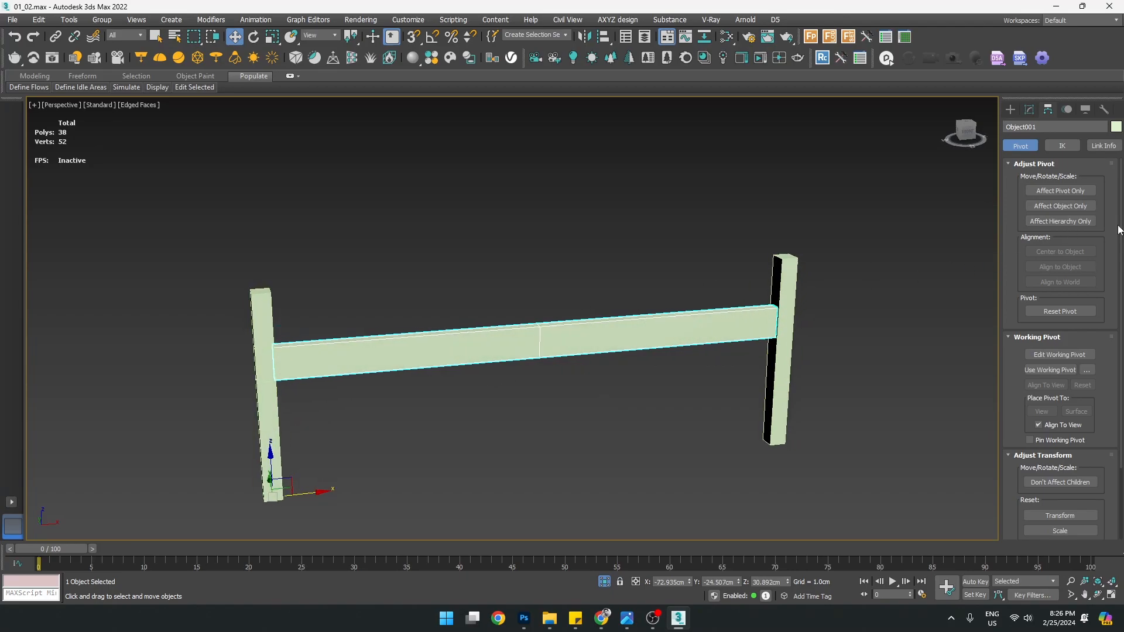
Centre the rail's pivot with Affect Pivot Only and Center to Object, then turn Affect Pivot Only off
{"action": "left_click", "coordinate": [1021, 108]}
{"action": "left_click", "coordinate": [1047, 112]}
{"action": "left_click", "coordinate": [1077, 191]}
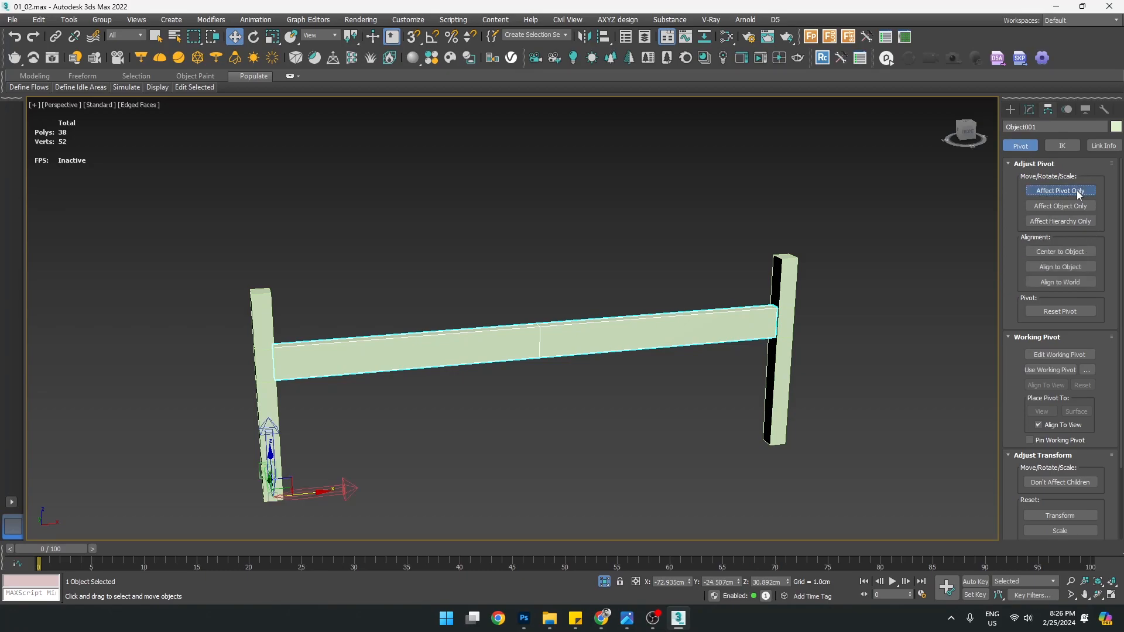
{"action": "left_click", "coordinate": [1066, 251]}
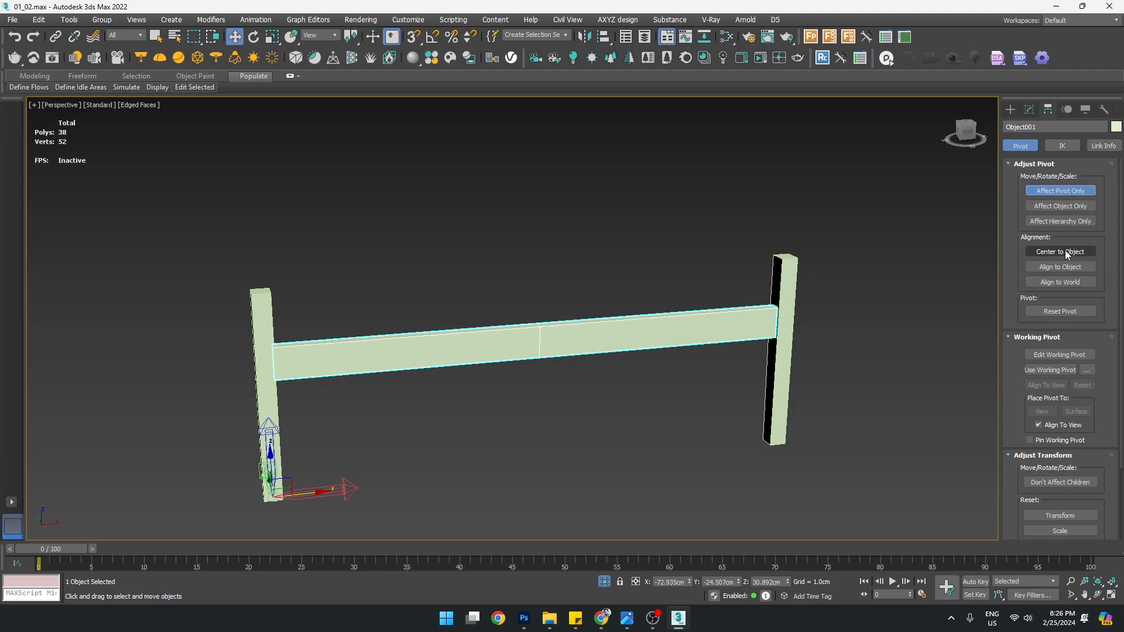
{"action": "mouse_move", "coordinate": [609, 350]}
{"action": "middle_mouse_down", "text": "alt"}
{"action": "mouse_move", "coordinate": [662, 348]}
{"action": "mouse_move", "coordinate": [629, 346]}
{"action": "middle_mouse_up", "text": "alt"}
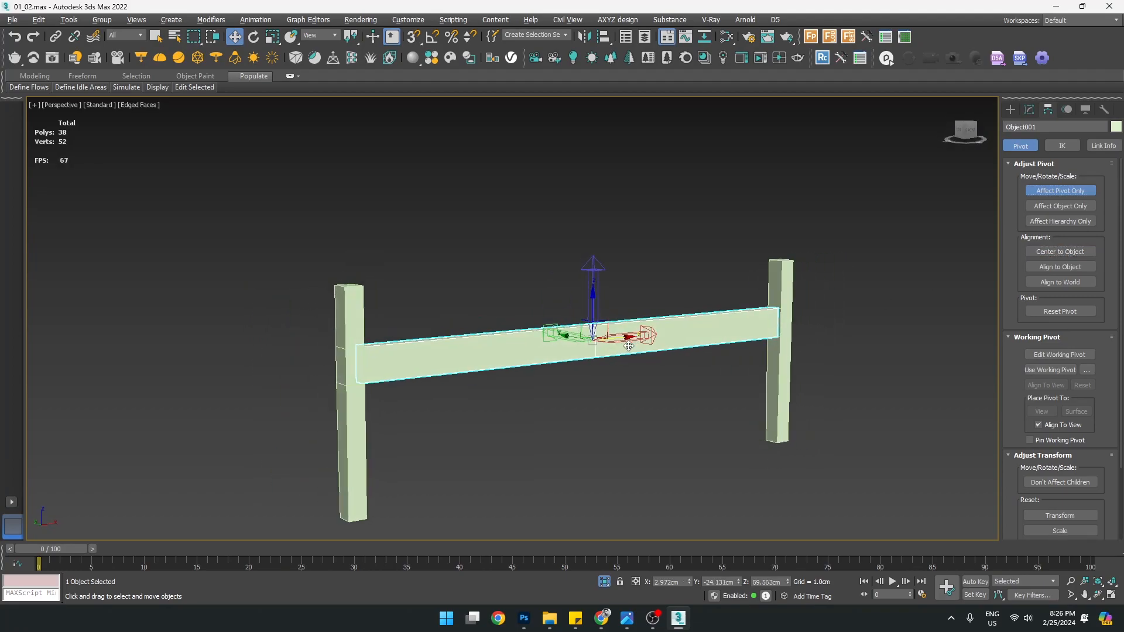
{"action": "left_click", "coordinate": [1063, 193]}
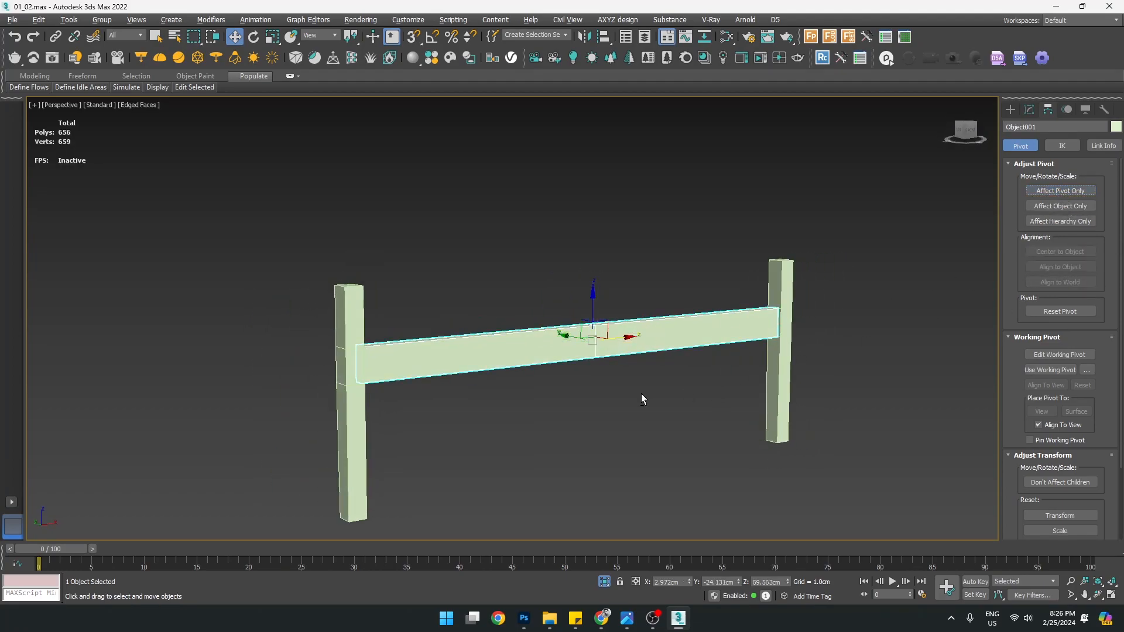
{"action": "middle_click_drag", "start_coordinate": [641, 393], "coordinate": [652, 393], "text": "alt"}
{"action": "left_click", "coordinate": [1011, 110]}
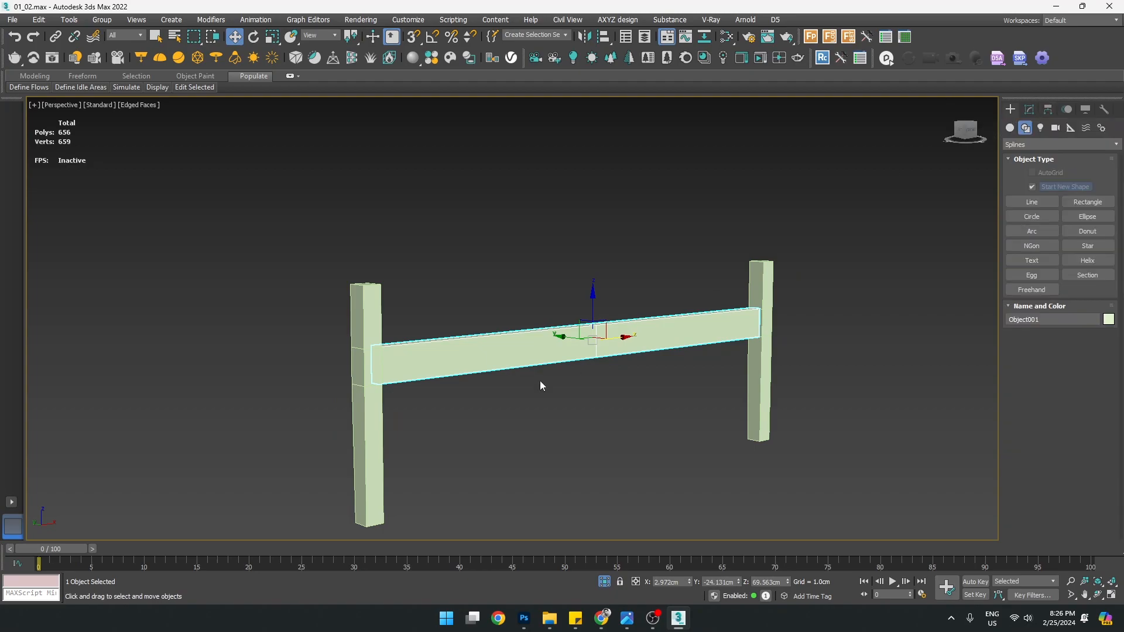
Select the left leg and isolate it from the rest of the scene
{"action": "middle_click_drag", "start_coordinate": [481, 392], "coordinate": [515, 395], "text": "alt"}
{"action": "middle_click_drag", "start_coordinate": [791, 285], "coordinate": [564, 439], "text": "alt"}
{"action": "left_click", "coordinate": [431, 446]}
{"action": "left_click", "coordinate": [413, 450]}
{"action": "mouse_move", "coordinate": [413, 450]}
{"action": "middle_mouse_down", "text": "alt"}
{"action": "mouse_move", "coordinate": [488, 415]}
{"action": "mouse_move", "coordinate": [403, 431]}
{"action": "middle_mouse_up", "text": "alt"}
{"action": "key", "text": "alt+q"}
{"action": "middle_click_drag", "start_coordinate": [290, 249], "coordinate": [534, 232]}
Select the border of the leg's open hole and cap it
{"action": "scroll", "coordinate": [300, 278], "scroll_direction": "up", "scroll_amount": 3}
{"action": "key", "text": "3"}
{"action": "scroll", "coordinate": [328, 269], "scroll_direction": "down", "scroll_amount": 5}
{"action": "scroll", "coordinate": [534, 233], "scroll_direction": "up", "scroll_amount": 6}
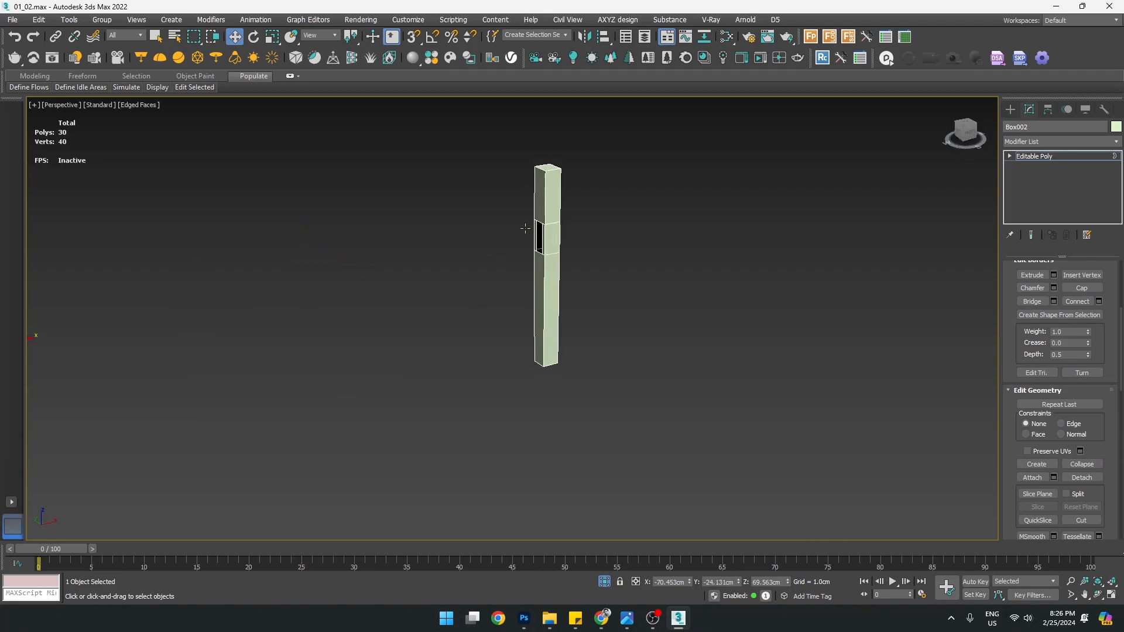
{"action": "left_click", "coordinate": [554, 229]}
{"action": "right_click", "coordinate": [554, 228]}
{"action": "left_click", "coordinate": [539, 259]}
{"action": "scroll", "coordinate": [538, 258], "scroll_direction": "down", "scroll_amount": 4}
{"action": "scroll", "coordinate": [566, 294], "scroll_direction": "down", "scroll_amount": 2}
{"action": "middle_click_drag", "start_coordinate": [348, 269], "coordinate": [586, 286]}
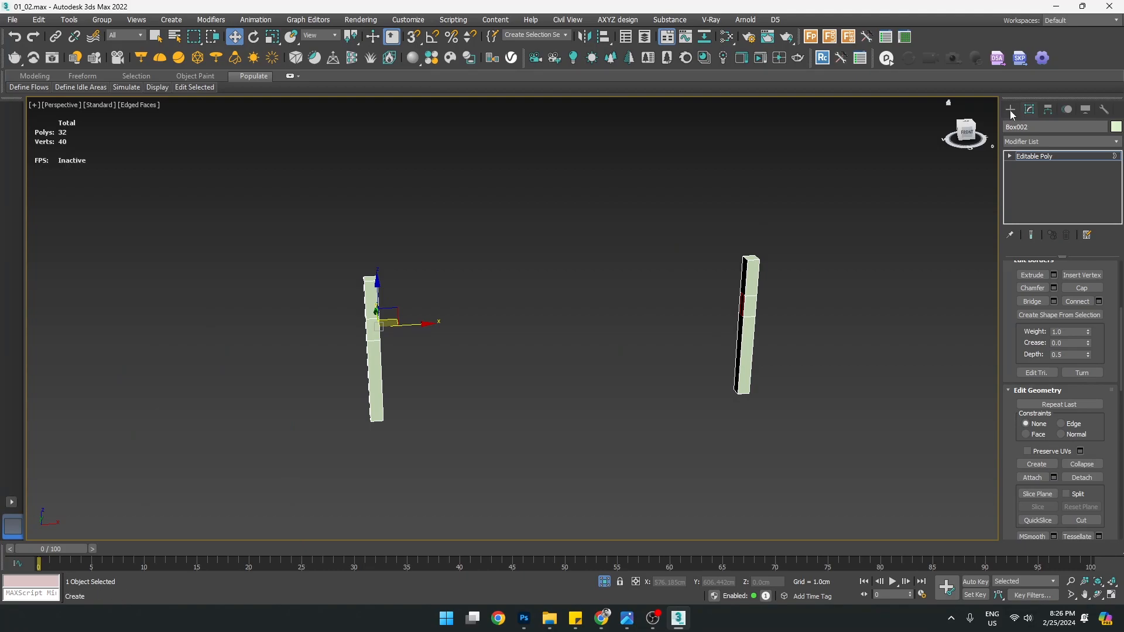
End the leg isolation and isolate the long rail on its own
{"action": "left_click", "coordinate": [1011, 110]}
{"action": "right_click", "coordinate": [413, 322]}
{"action": "left_click", "coordinate": [437, 223]}
{"action": "left_click", "coordinate": [448, 310]}
{"action": "key", "text": "alt+q"}
{"action": "middle_click_drag", "start_coordinate": [475, 365], "coordinate": [534, 422], "text": "alt"}
Select both open end borders of the rail and cap them
{"action": "key", "text": "3"}
{"action": "key", "text": "ctrl+a"}
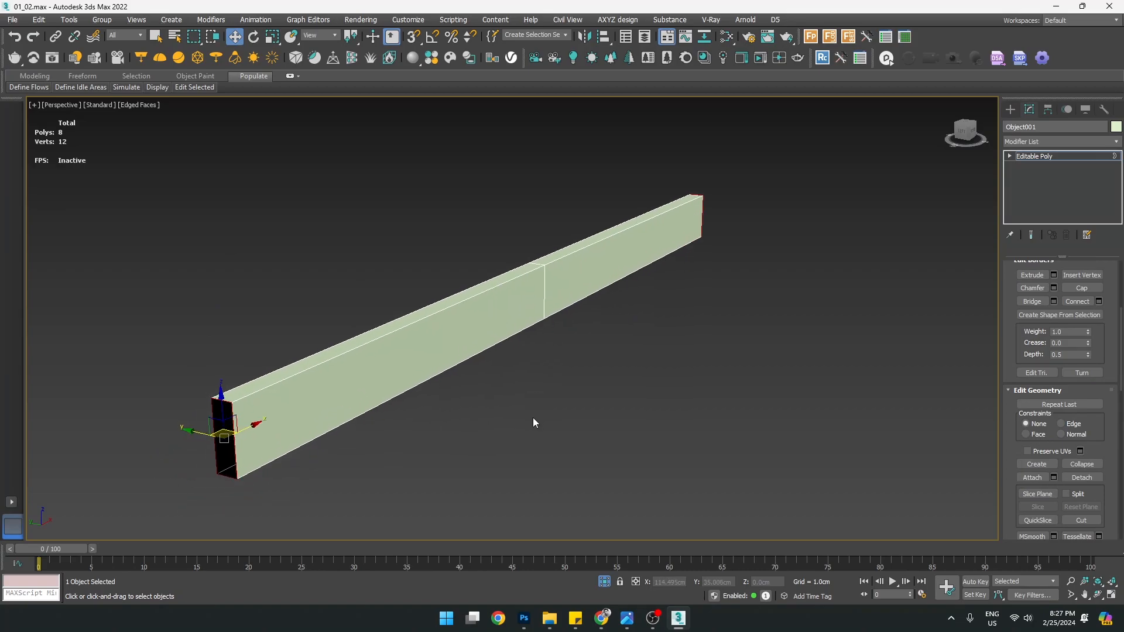
{"action": "scroll", "coordinate": [1031, 313], "scroll_direction": "up", "scroll_amount": 5}
{"action": "middle_click_drag", "start_coordinate": [605, 413], "coordinate": [984, 172], "text": "alt"}
{"action": "right_click", "coordinate": [672, 308]}
{"action": "left_click", "coordinate": [648, 333]}
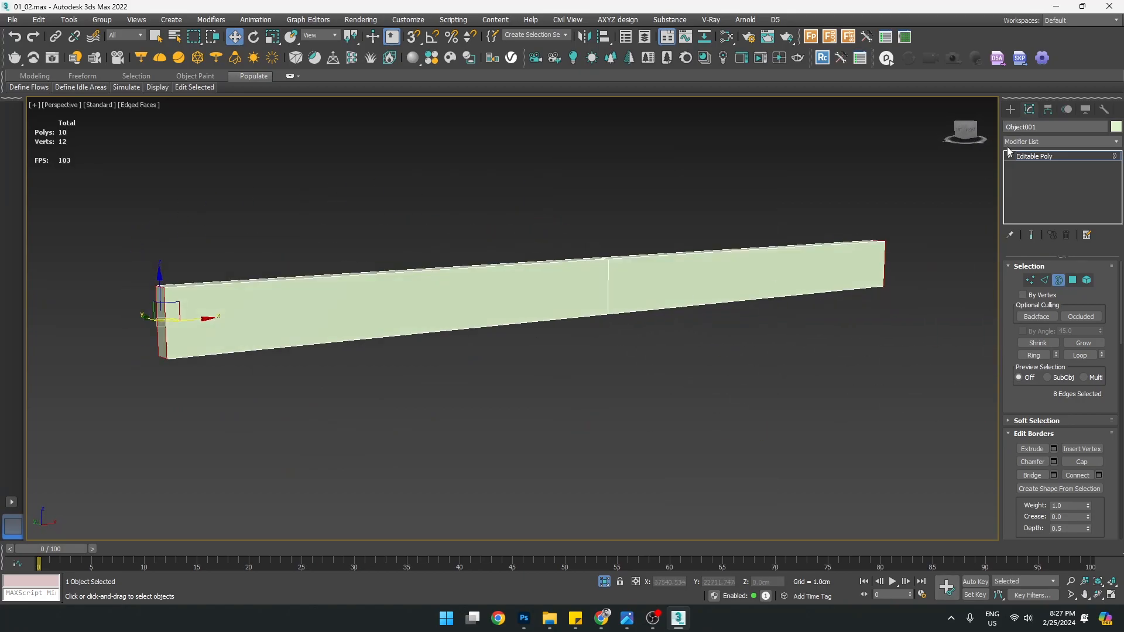
{"action": "left_click", "coordinate": [1010, 110]}
{"action": "right_click", "coordinate": [693, 261]}
Show the whole bench again and select the front-left leg
{"action": "left_click", "coordinate": [747, 179]}
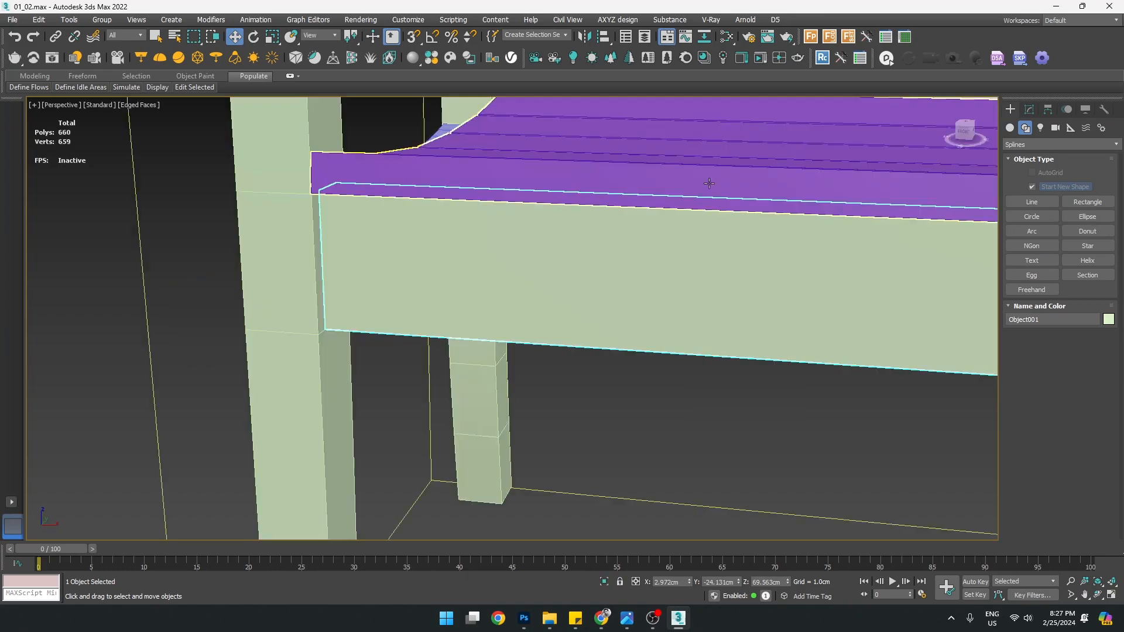
{"action": "scroll", "coordinate": [520, 293], "scroll_direction": "down", "scroll_amount": 4}
{"action": "middle_click_drag", "start_coordinate": [598, 306], "coordinate": [462, 348]}
{"action": "middle_click_drag", "start_coordinate": [647, 371], "coordinate": [629, 369], "text": "alt"}
{"action": "left_click", "coordinate": [356, 268]}
{"action": "middle_click_drag", "start_coordinate": [356, 268], "coordinate": [560, 359], "text": "alt"}
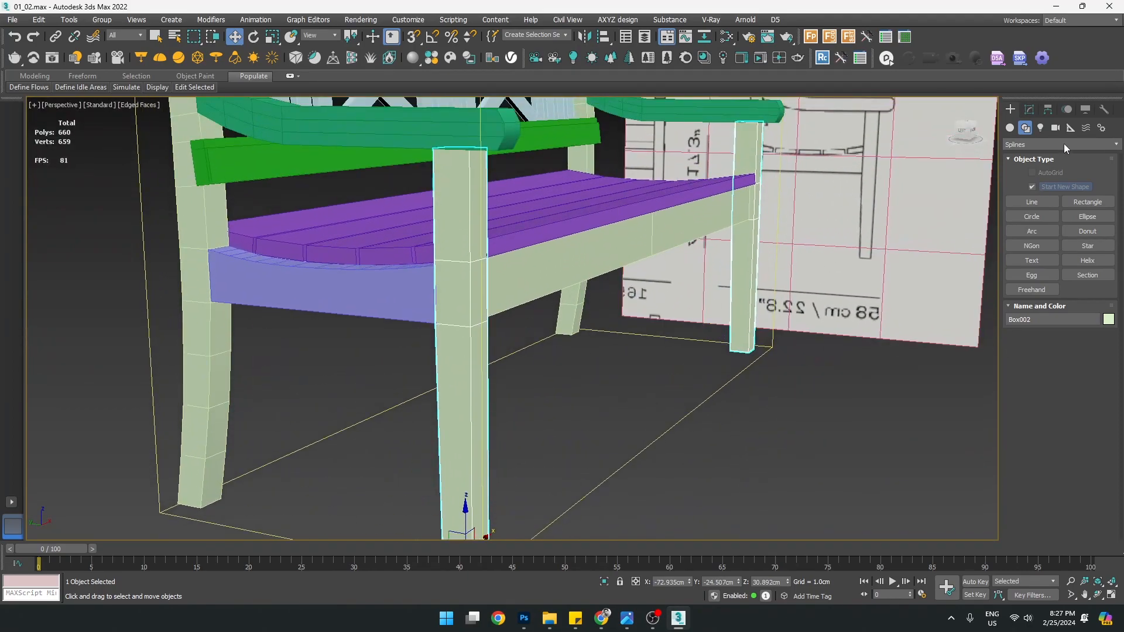
Add a Chamfer modifier to the leg and inspect it from below
{"action": "left_click", "coordinate": [1028, 111]}
{"action": "left_click", "coordinate": [1034, 141]}
{"action": "type", "text": "ch"}
{"action": "key", "text": "Return"}
{"action": "left_click_drag", "start_coordinate": [539, 404], "coordinate": [494, 425], "text": "alt"}
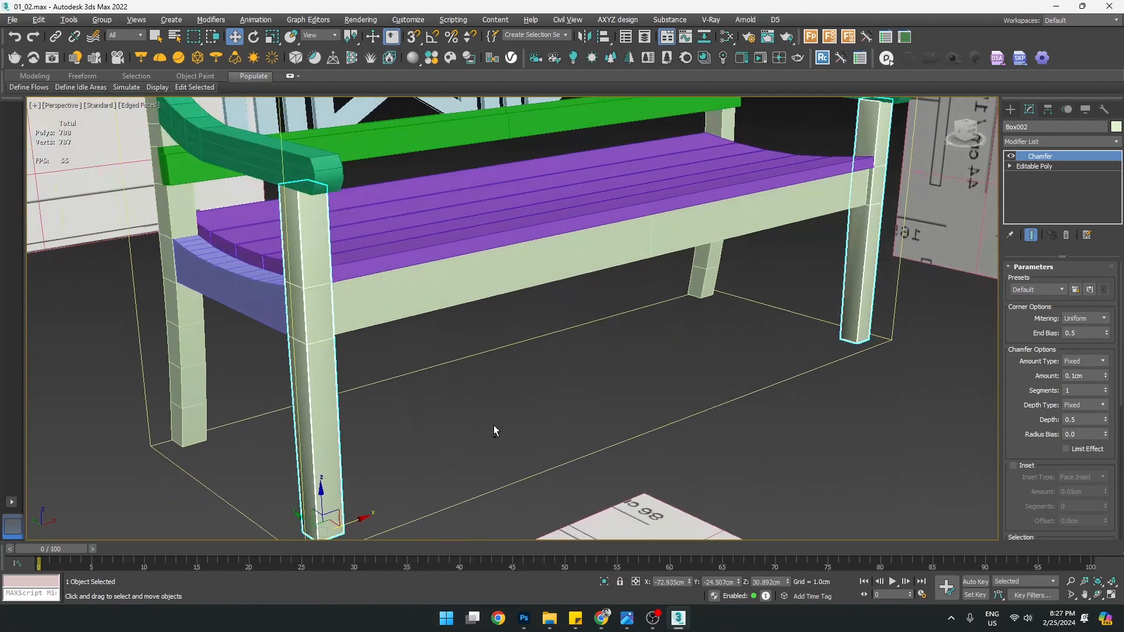
{"action": "scroll", "coordinate": [323, 445], "scroll_direction": "up", "scroll_amount": 10}
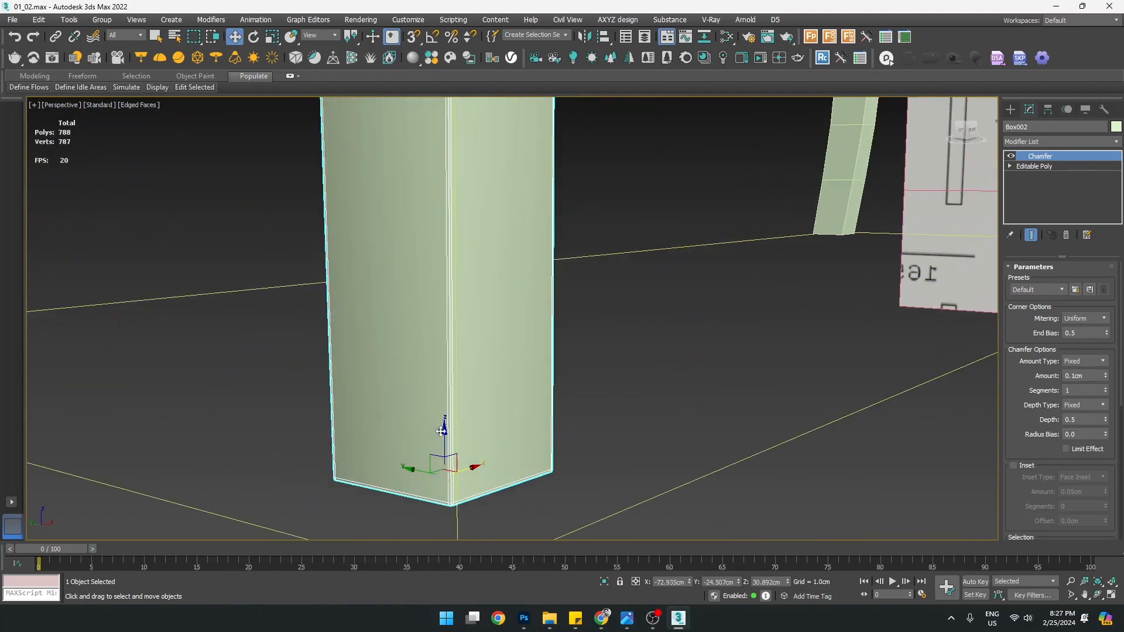
{"action": "scroll", "coordinate": [471, 464], "scroll_direction": "up", "scroll_amount": 3}
{"action": "middle_click_drag", "start_coordinate": [480, 509], "coordinate": [476, 491], "text": "alt"}
{"action": "scroll", "coordinate": [476, 491], "scroll_direction": "down", "scroll_amount": 8}
{"action": "middle_click_drag", "start_coordinate": [283, 493], "coordinate": [264, 463], "text": "alt"}
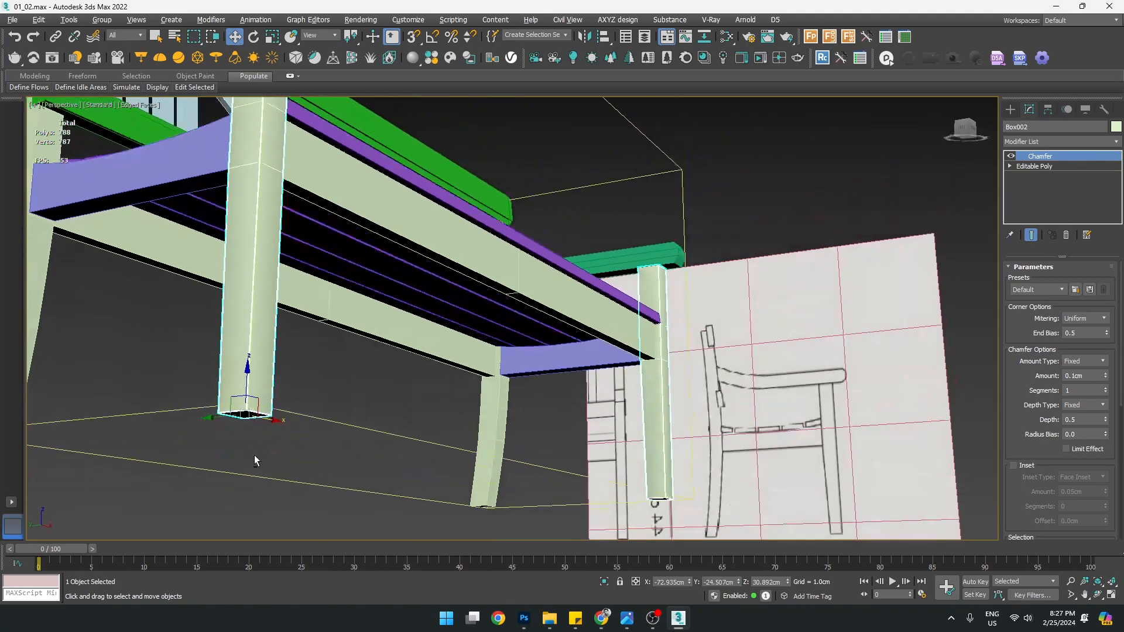
{"action": "scroll", "coordinate": [264, 453], "scroll_direction": "up", "scroll_amount": 6}
{"action": "scroll", "coordinate": [238, 341], "scroll_direction": "down", "scroll_amount": 6}
{"action": "middle_click_drag", "start_coordinate": [237, 341], "coordinate": [286, 398]}
{"action": "scroll", "coordinate": [285, 399], "scroll_direction": "up", "scroll_amount": 3}
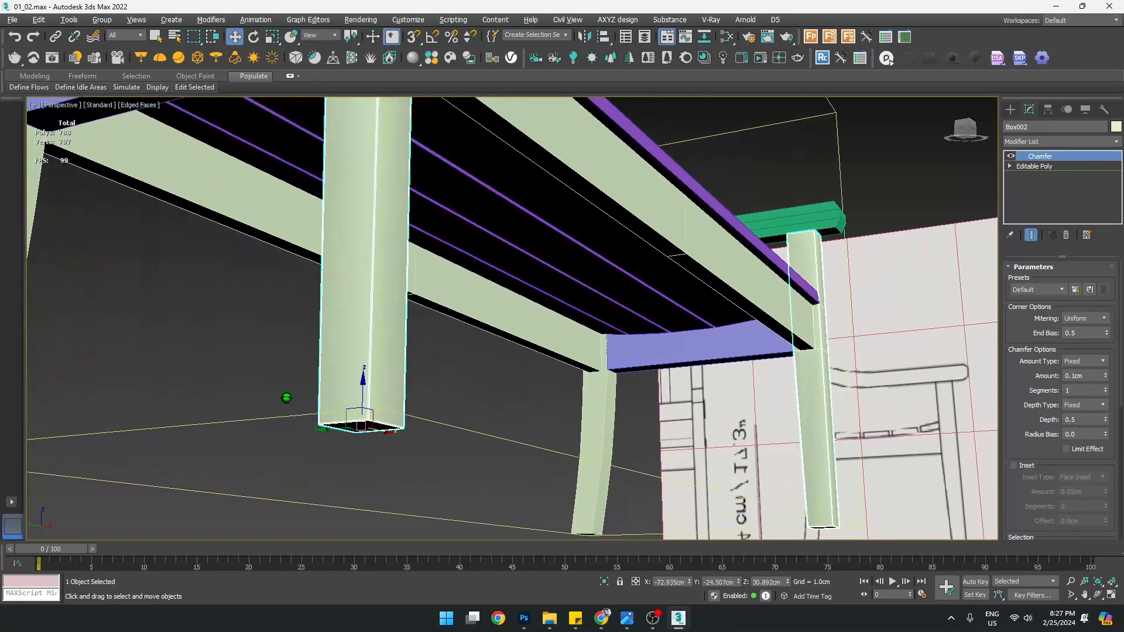
{"action": "scroll", "coordinate": [287, 396], "scroll_direction": "up", "scroll_amount": 5}
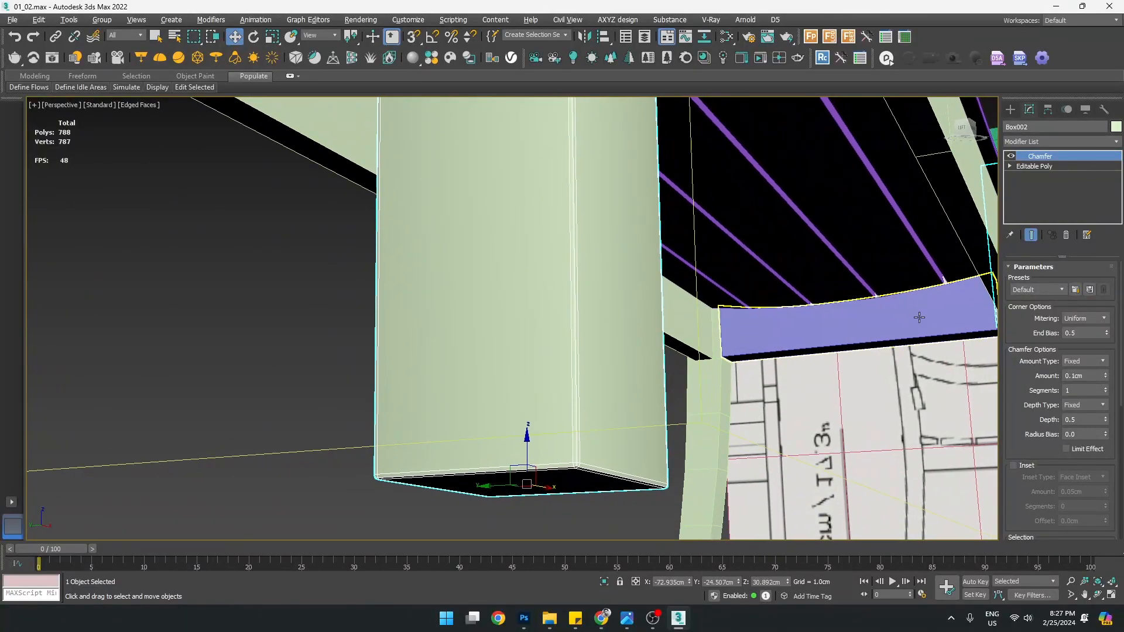
Set the chamfer Amount to 0.3 cm
{"action": "left_click_drag", "start_coordinate": [1100, 365], "coordinate": [1061, 387]}
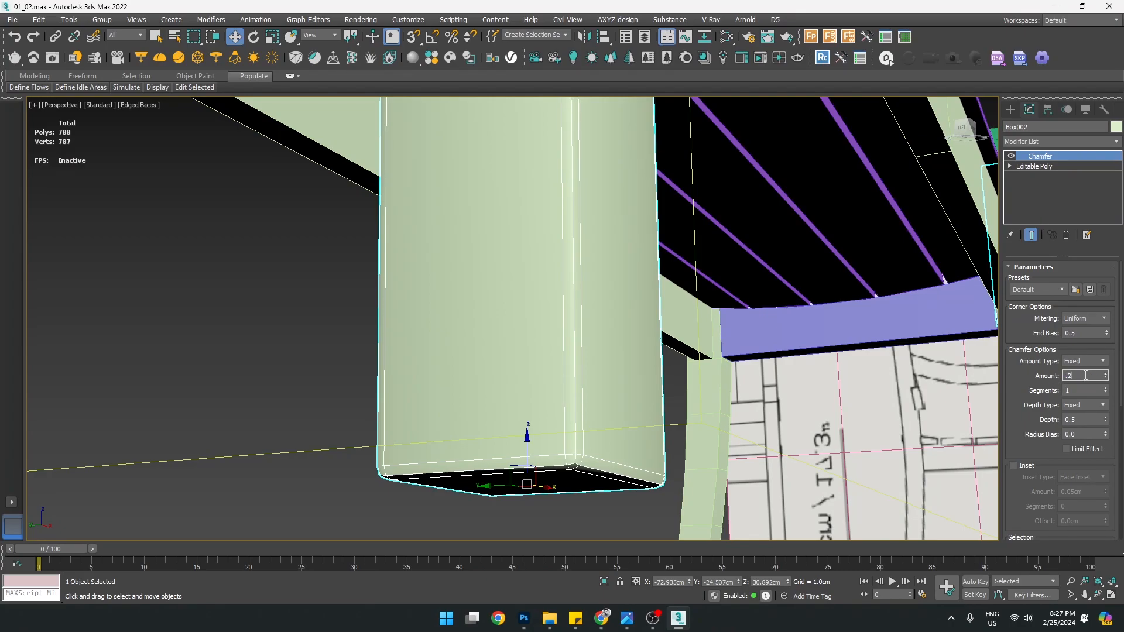
{"action": "key", "text": "Return"}
{"action": "scroll", "coordinate": [450, 289], "scroll_direction": "down", "scroll_amount": 5}
{"action": "middle_click_drag", "start_coordinate": [467, 240], "coordinate": [497, 391]}
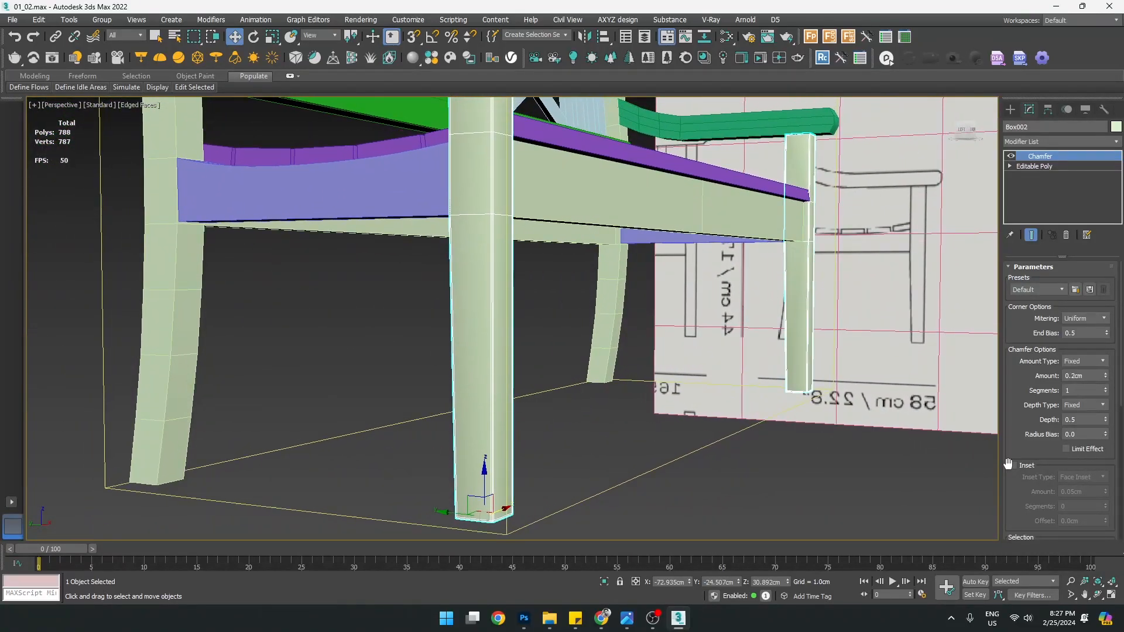
{"action": "type", "text": "0.3"}
{"action": "key", "text": "Return"}
Raise the chamfer to 2 segments and hide edged faces to check the result
{"action": "scroll", "coordinate": [526, 484], "scroll_direction": "up", "scroll_amount": 5}
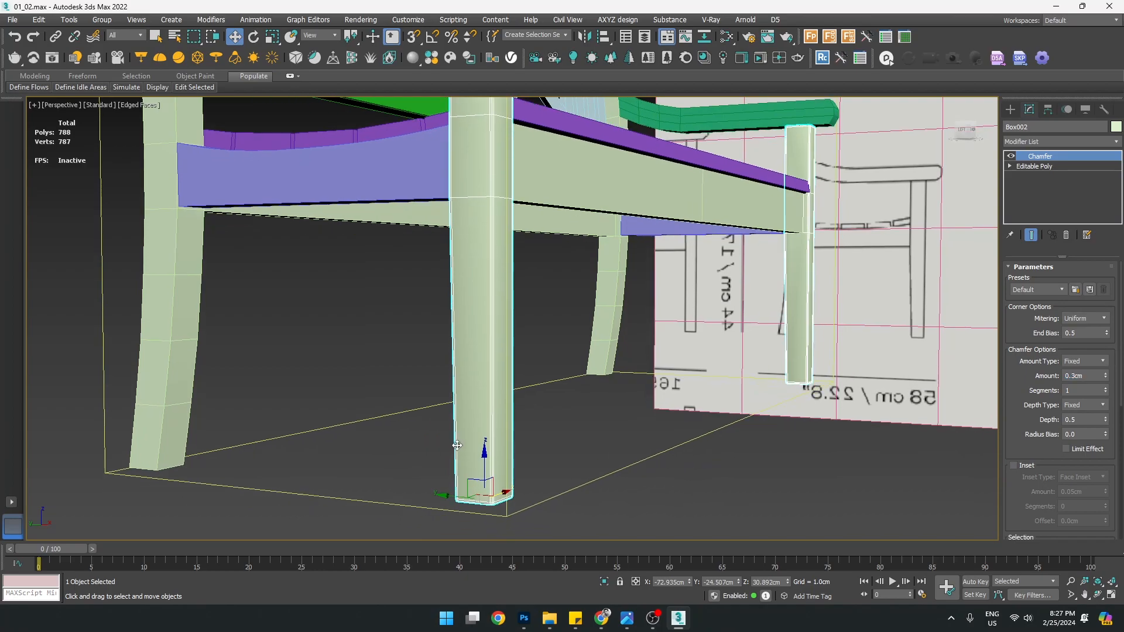
{"action": "middle_click_drag", "start_coordinate": [526, 483], "coordinate": [516, 434]}
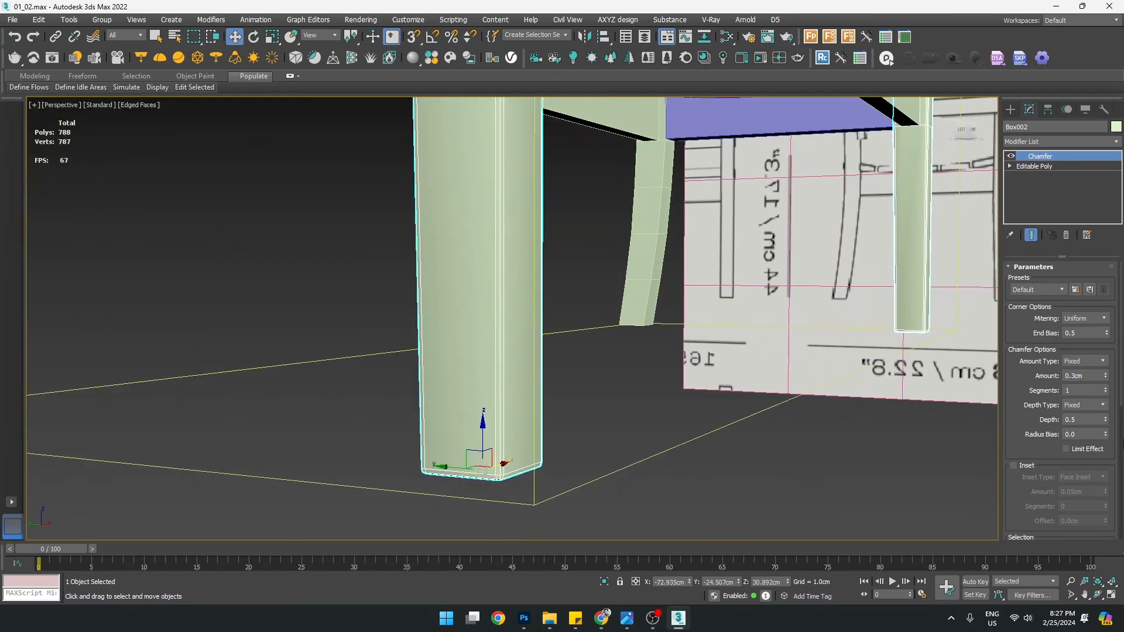
{"action": "left_click", "coordinate": [1106, 389]}
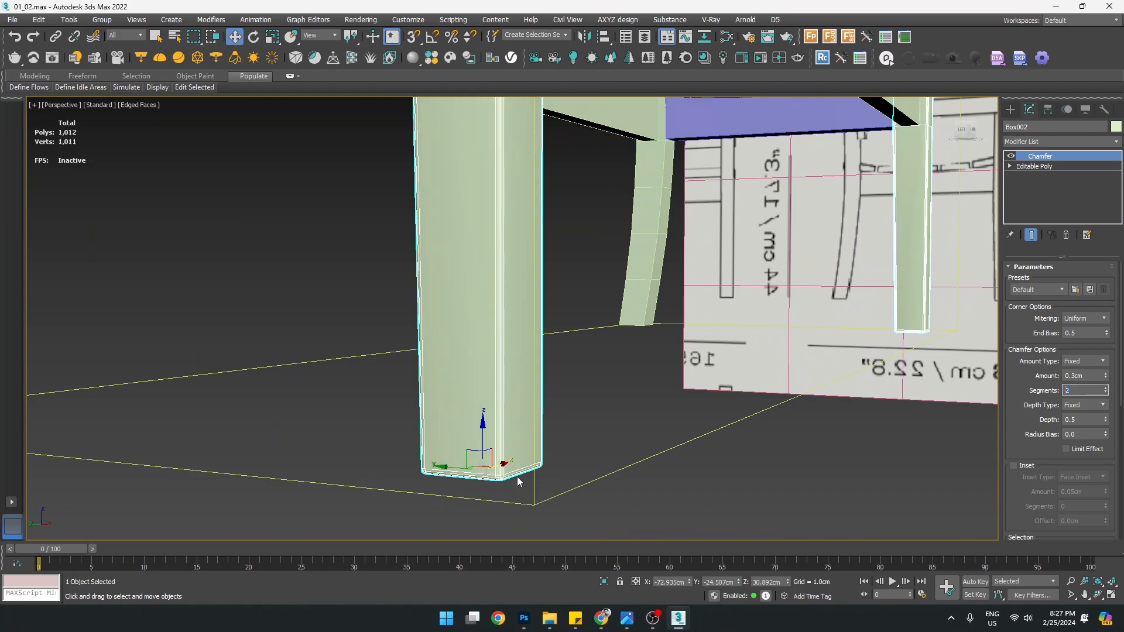
{"action": "scroll", "coordinate": [518, 482], "scroll_direction": "up", "scroll_amount": 3}
{"action": "scroll", "coordinate": [492, 456], "scroll_direction": "down", "scroll_amount": 3}
{"action": "middle_click_drag", "start_coordinate": [491, 439], "coordinate": [489, 497]}
{"action": "scroll", "coordinate": [489, 500], "scroll_direction": "down", "scroll_amount": 3}
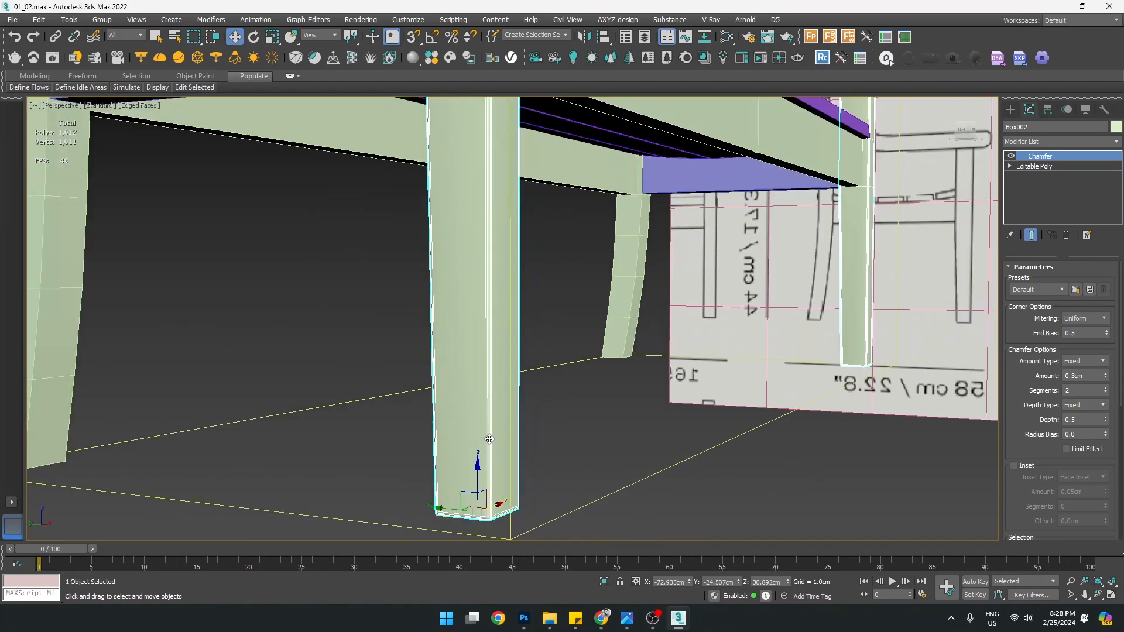
{"action": "middle_click_drag", "start_coordinate": [489, 443], "coordinate": [485, 458], "text": "alt"}
{"action": "key", "text": "F4"}
{"action": "mouse_move", "coordinate": [522, 418]}
{"action": "middle_mouse_down", "text": "alt"}
{"action": "mouse_move", "coordinate": [476, 424]}
{"action": "mouse_move", "coordinate": [500, 442]}
{"action": "middle_mouse_up", "text": "alt"}
{"action": "middle_click_drag", "start_coordinate": [510, 454], "coordinate": [504, 402]}
Set the Chamfer's Smoothing output to Smooth Chamfers Only
{"action": "key", "text": "z"}
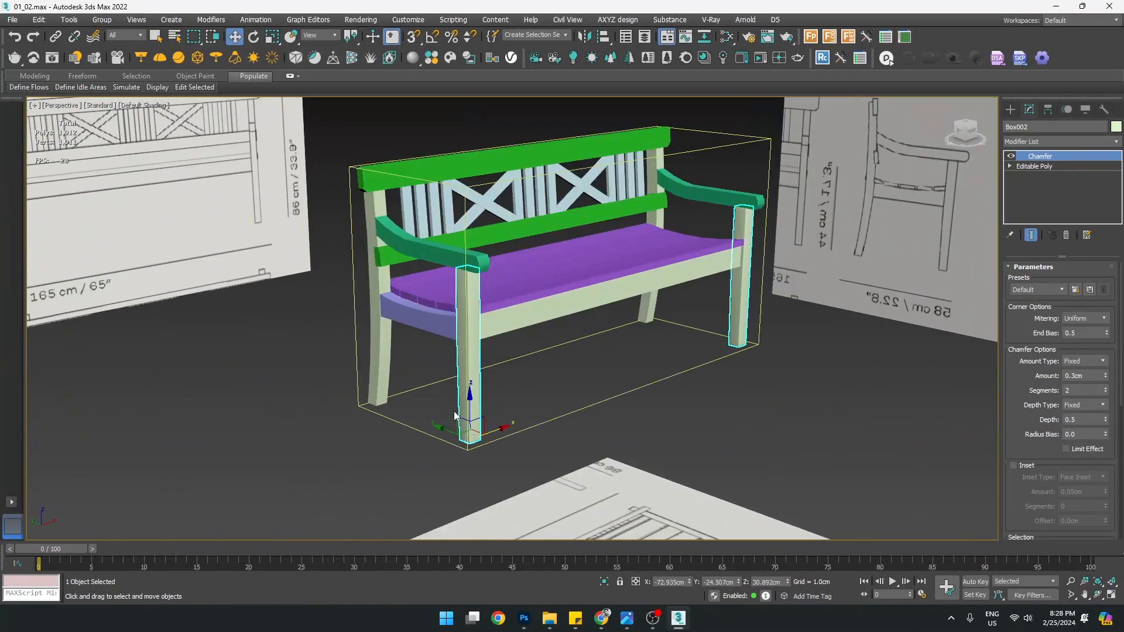
{"action": "scroll", "coordinate": [478, 436], "scroll_direction": "up", "scroll_amount": 10}
{"action": "scroll", "coordinate": [1029, 502], "scroll_direction": "down", "scroll_amount": 8}
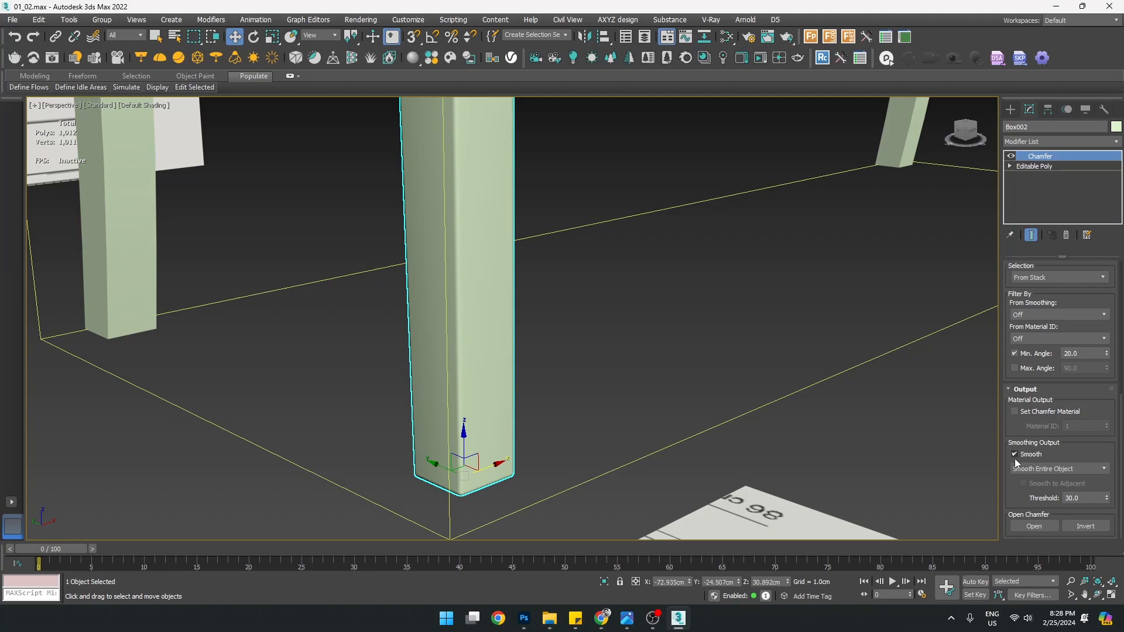
{"action": "left_click", "coordinate": [1057, 470]}
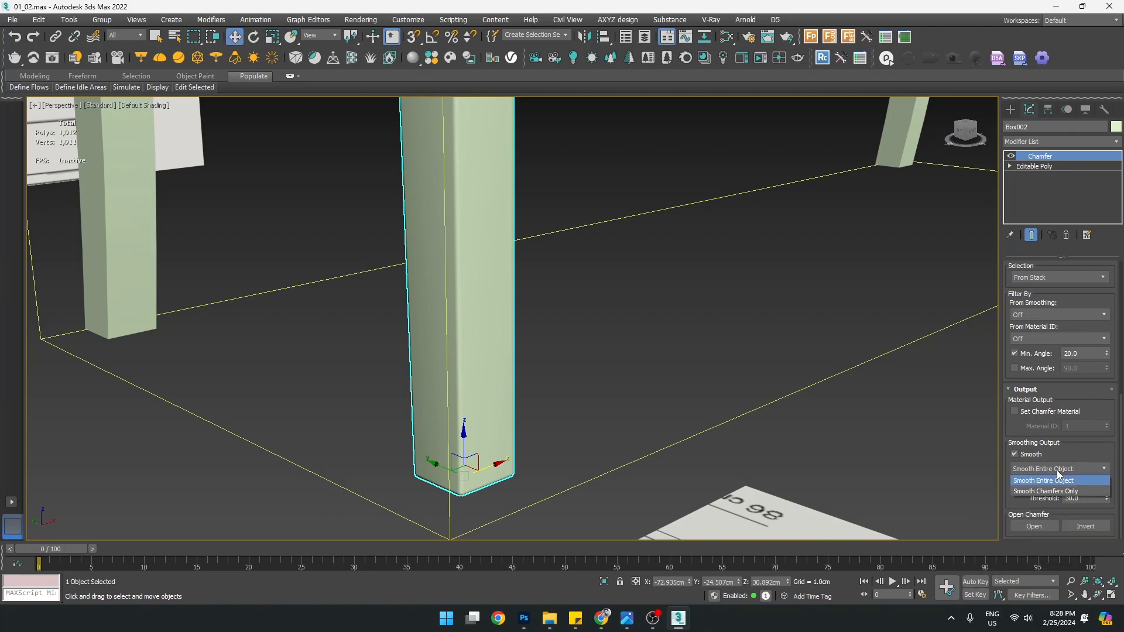
{"action": "left_click", "coordinate": [1031, 492]}
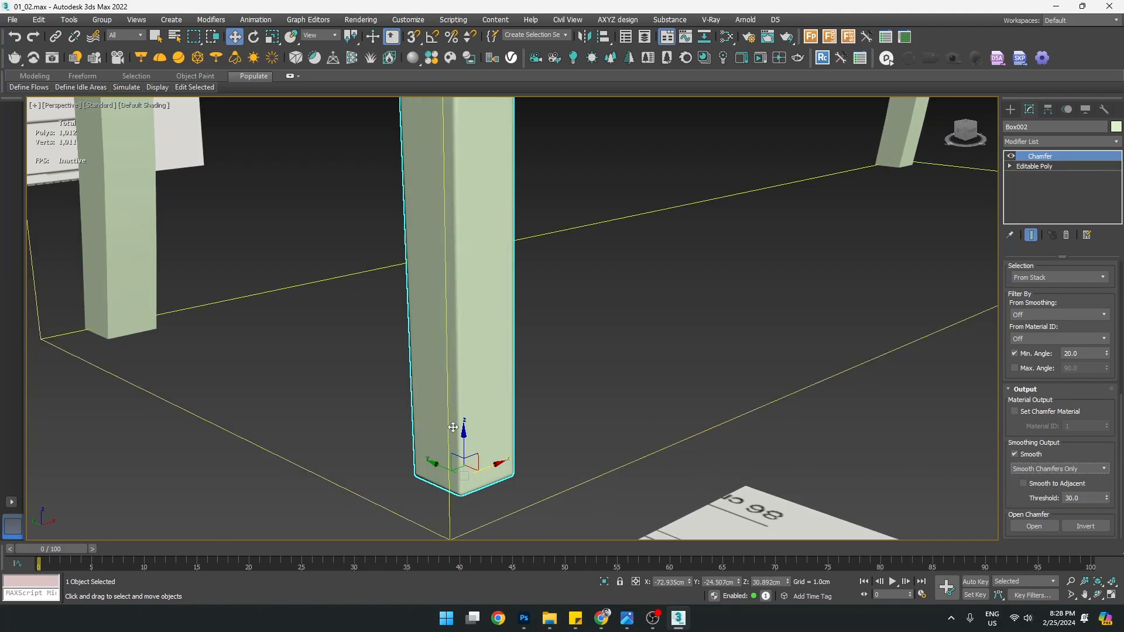
Compare shading with Smooth to Adjacent on and off, leaving it enabled
{"action": "left_click", "coordinate": [1047, 486]}
{"action": "scroll", "coordinate": [445, 497], "scroll_direction": "up", "scroll_amount": 6}
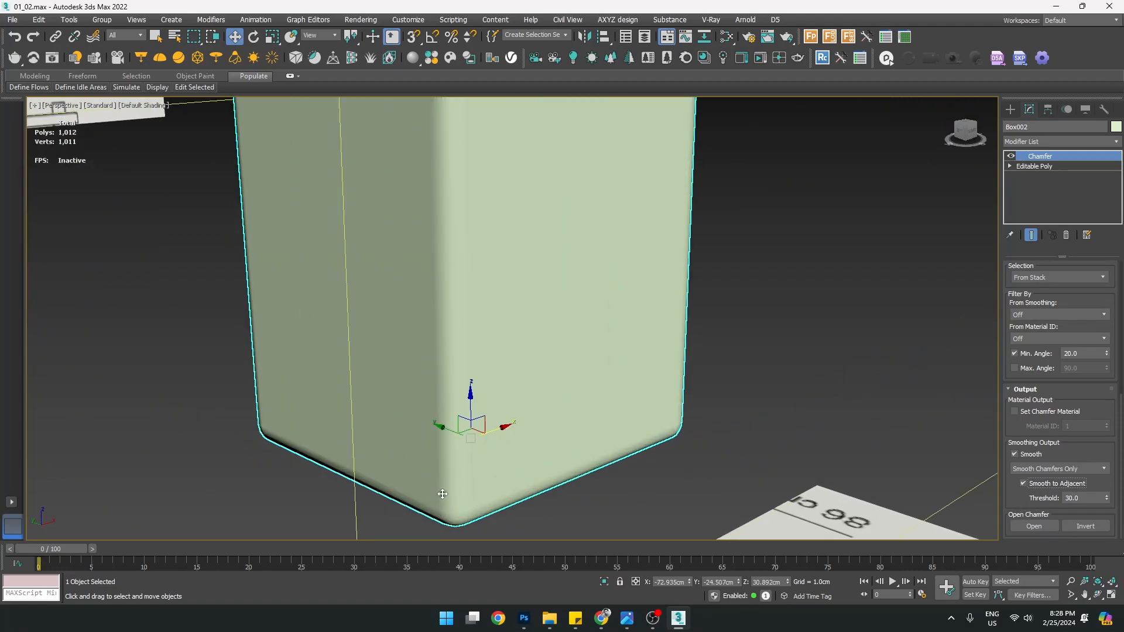
{"action": "left_click", "coordinate": [1038, 483]}
{"action": "left_click", "coordinate": [1038, 485]}
{"action": "left_click", "coordinate": [1038, 485]}
{"action": "left_click", "coordinate": [1038, 485]}
{"action": "left_click", "coordinate": [1038, 485]}
{"action": "left_click", "coordinate": [1038, 484]}
{"action": "scroll", "coordinate": [669, 402], "scroll_direction": "down", "scroll_amount": 6}
{"action": "scroll", "coordinate": [316, 346], "scroll_direction": "up", "scroll_amount": 4}
Turn edged faces back on and reframe the view on the leg's top
{"action": "middle_click_drag", "start_coordinate": [316, 346], "coordinate": [431, 336], "text": "alt"}
{"action": "middle_click_drag", "start_coordinate": [711, 356], "coordinate": [627, 392], "text": "alt"}
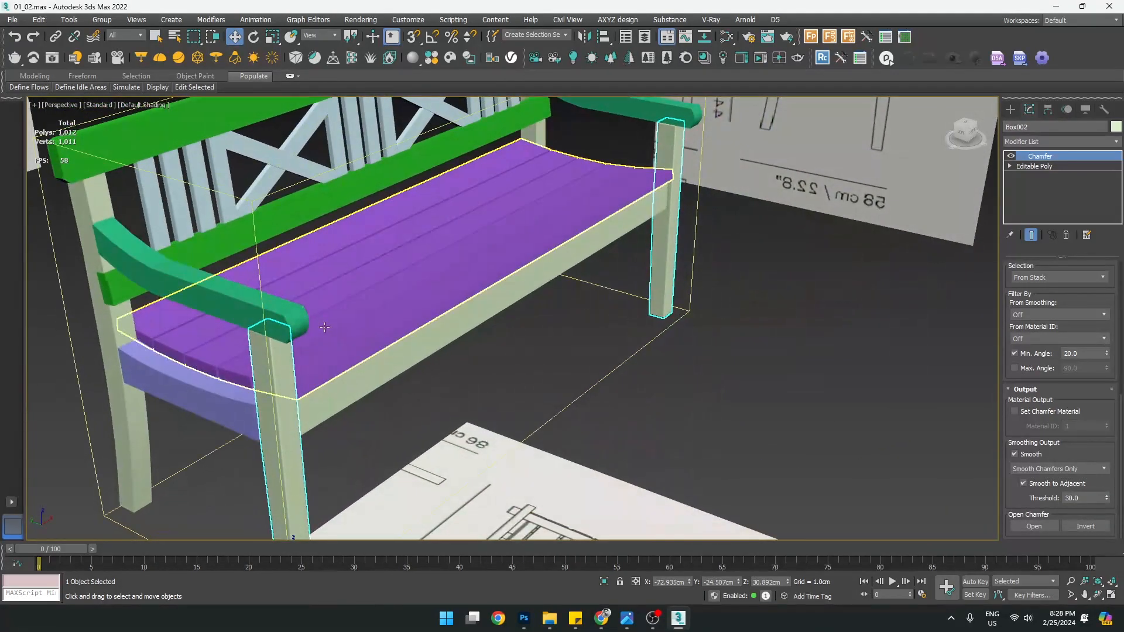
{"action": "middle_click_drag", "start_coordinate": [317, 327], "coordinate": [408, 250]}
{"action": "key", "text": "F4"}
{"action": "scroll", "coordinate": [364, 305], "scroll_direction": "up", "scroll_amount": 4}
{"action": "middle_click_drag", "start_coordinate": [394, 340], "coordinate": [410, 336], "text": "alt"}
{"action": "middle_click_drag", "start_coordinate": [707, 183], "coordinate": [703, 274]}
{"action": "left_click", "coordinate": [1050, 141]}
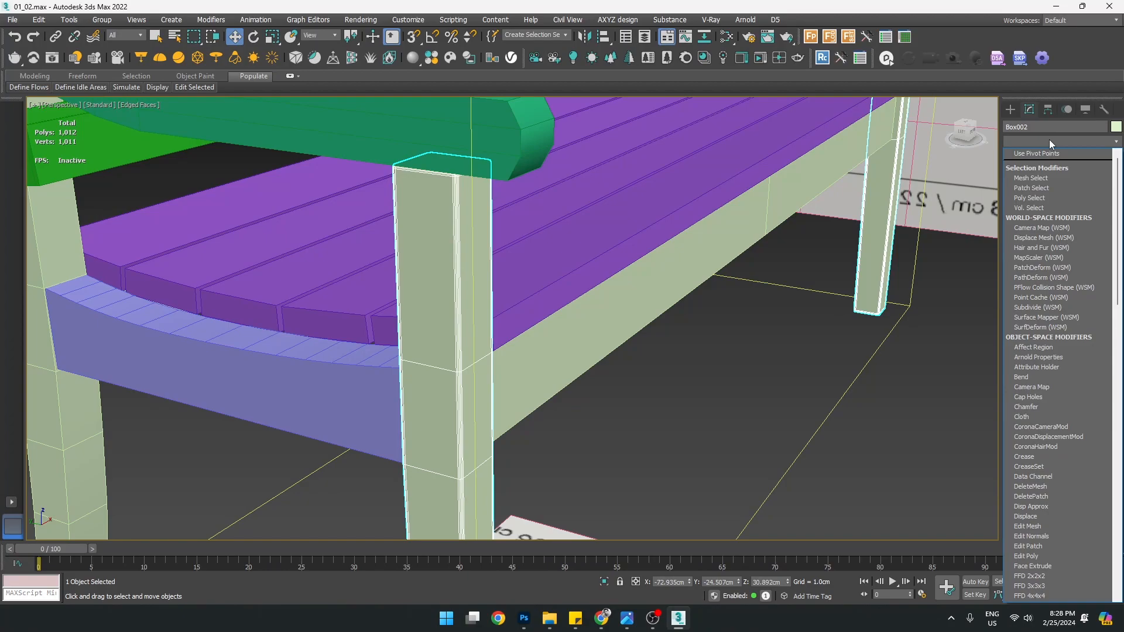
Add OpenSubdiv to Box002 above Chamfer, hide edged faces, and toggle it to compare smoothing
{"action": "type", "text": "op"}
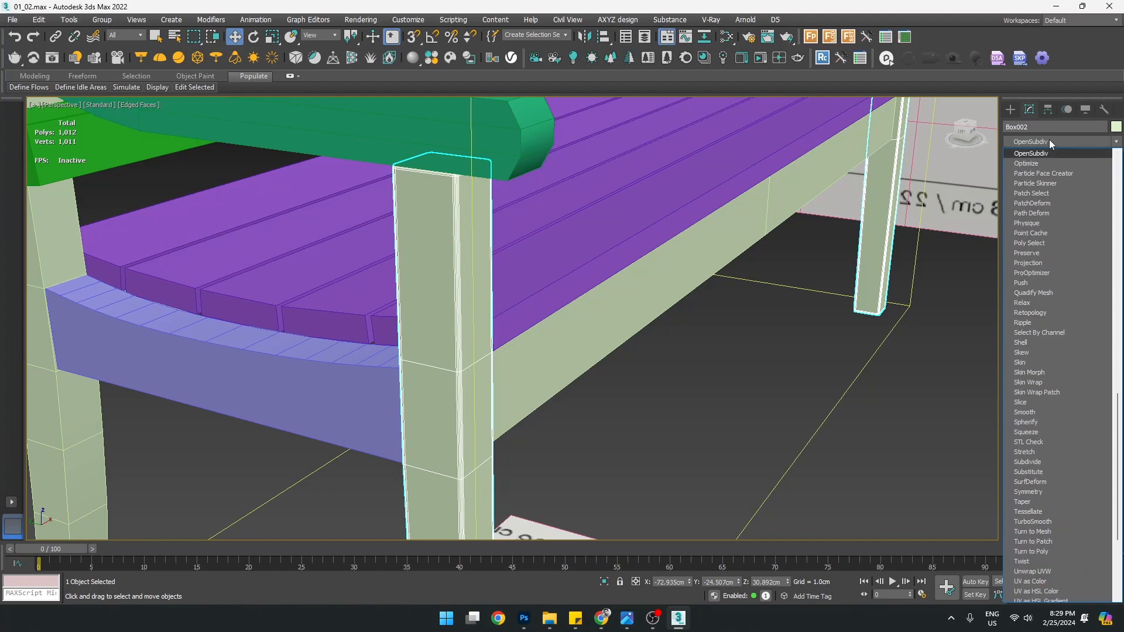
{"action": "key", "text": "Return"}
{"action": "key", "text": "F4"}
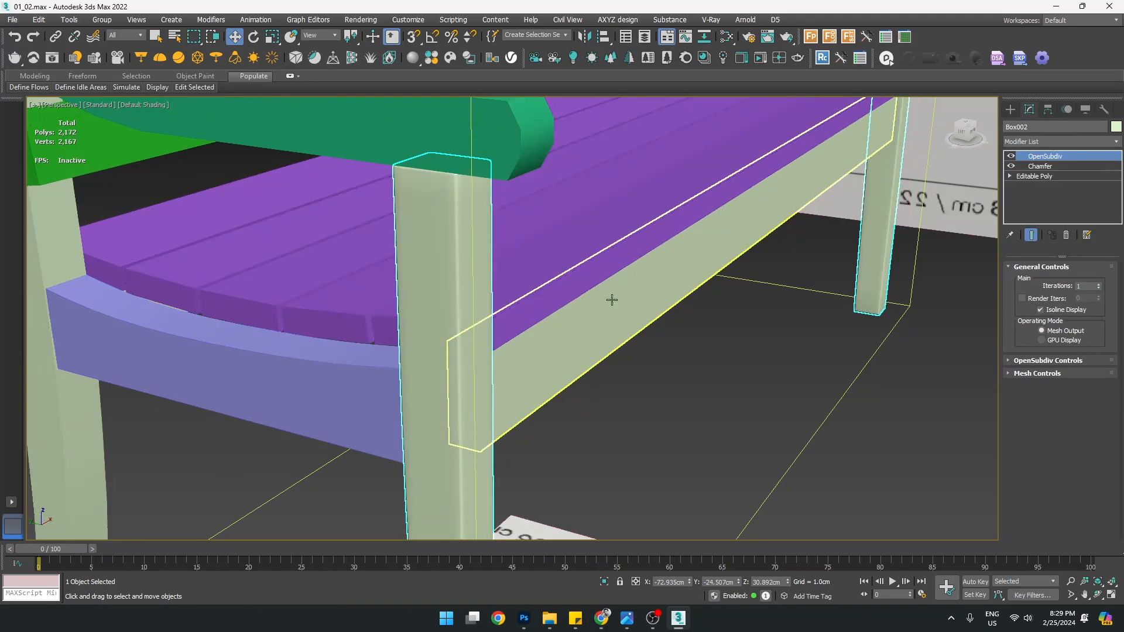
{"action": "scroll", "coordinate": [478, 294], "scroll_direction": "down", "scroll_amount": 3}
{"action": "mouse_move", "coordinate": [479, 331]}
{"action": "middle_mouse_down"}
{"action": "mouse_move", "coordinate": [492, 222]}
{"action": "mouse_move", "coordinate": [568, 335]}
{"action": "mouse_move", "coordinate": [358, 342]}
{"action": "mouse_move", "coordinate": [410, 333]}
{"action": "middle_mouse_up"}
{"action": "scroll", "coordinate": [533, 332], "scroll_direction": "down", "scroll_amount": 3}
{"action": "scroll", "coordinate": [314, 301], "scroll_direction": "up", "scroll_amount": 4}
{"action": "middle_click_drag", "start_coordinate": [311, 303], "coordinate": [378, 274]}
{"action": "left_click", "coordinate": [1014, 157]}
{"action": "left_click", "coordinate": [1013, 157]}
{"action": "left_click", "coordinate": [1013, 157]}
{"action": "left_click", "coordinate": [1014, 157]}
Raise OpenSubdiv Iterations to 2 and review the rounded leg across the bench
{"action": "middle_click_drag", "start_coordinate": [449, 253], "coordinate": [530, 120]}
{"action": "scroll", "coordinate": [530, 120], "scroll_direction": "down", "scroll_amount": 3}
{"action": "middle_click_drag", "start_coordinate": [549, 225], "coordinate": [546, 353], "text": "alt"}
{"action": "scroll", "coordinate": [458, 168], "scroll_direction": "up", "scroll_amount": 5}
{"action": "scroll", "coordinate": [458, 282], "scroll_direction": "down", "scroll_amount": 5}
{"action": "scroll", "coordinate": [474, 363], "scroll_direction": "up", "scroll_amount": 3}
{"action": "middle_click_drag", "start_coordinate": [475, 362], "coordinate": [477, 351], "text": "alt"}
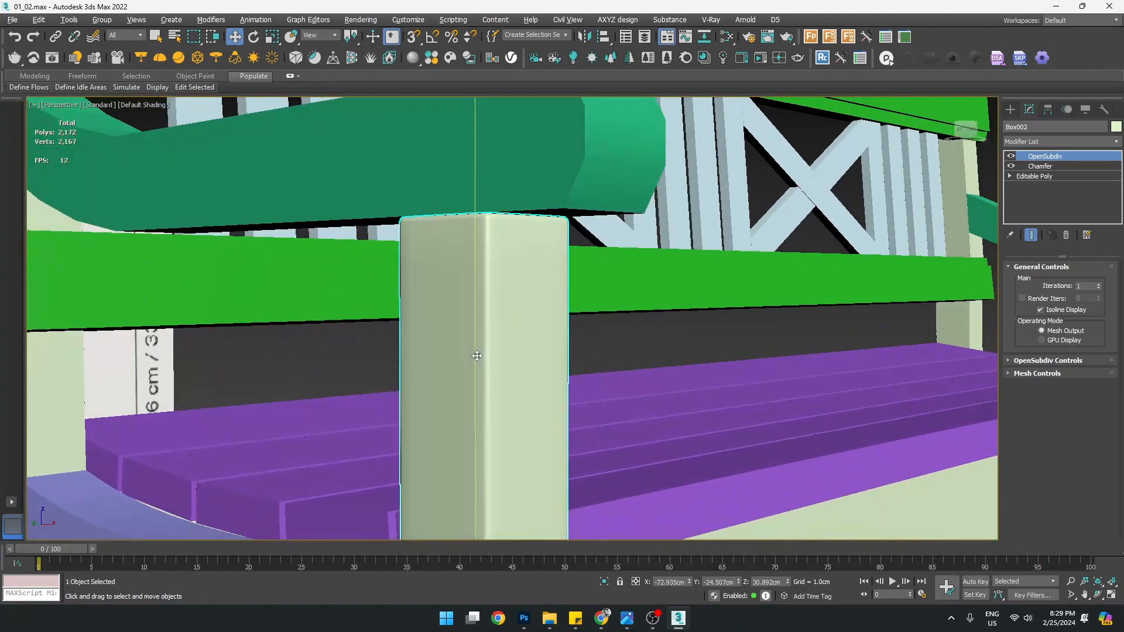
{"action": "left_click", "coordinate": [1101, 287]}
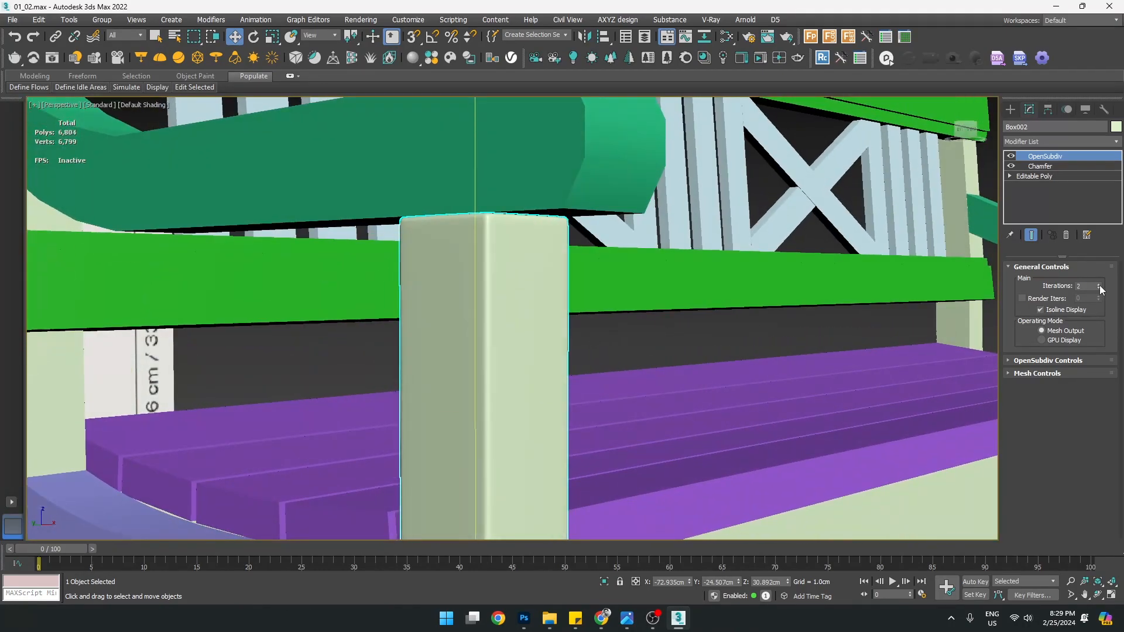
{"action": "scroll", "coordinate": [512, 309], "scroll_direction": "down", "scroll_amount": 5}
{"action": "middle_click_drag", "start_coordinate": [534, 334], "coordinate": [367, 294]}
{"action": "scroll", "coordinate": [451, 303], "scroll_direction": "up", "scroll_amount": 4}
{"action": "middle_click_drag", "start_coordinate": [451, 303], "coordinate": [480, 301], "text": "alt"}
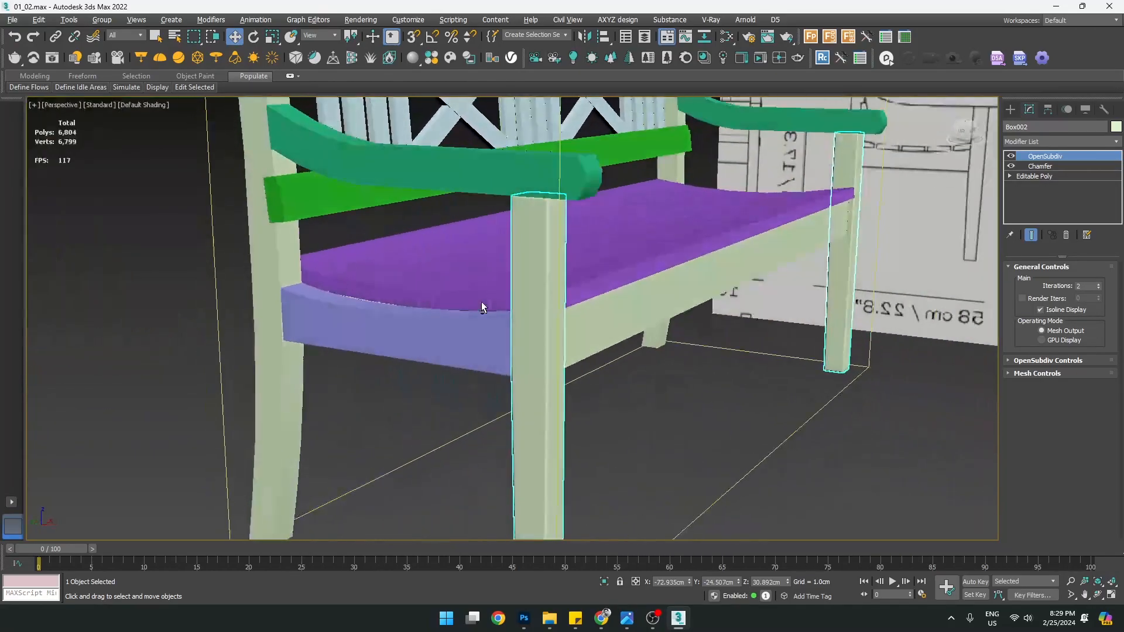
{"action": "scroll", "coordinate": [554, 250], "scroll_direction": "up", "scroll_amount": 3}
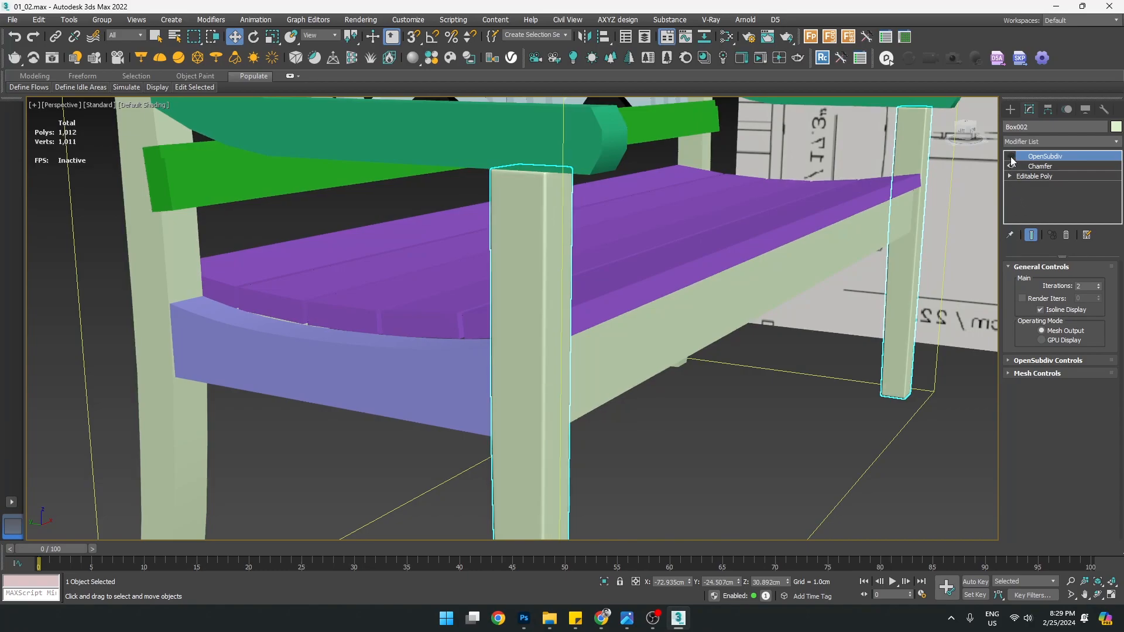
{"action": "middle_click_drag", "start_coordinate": [747, 278], "coordinate": [697, 273]}
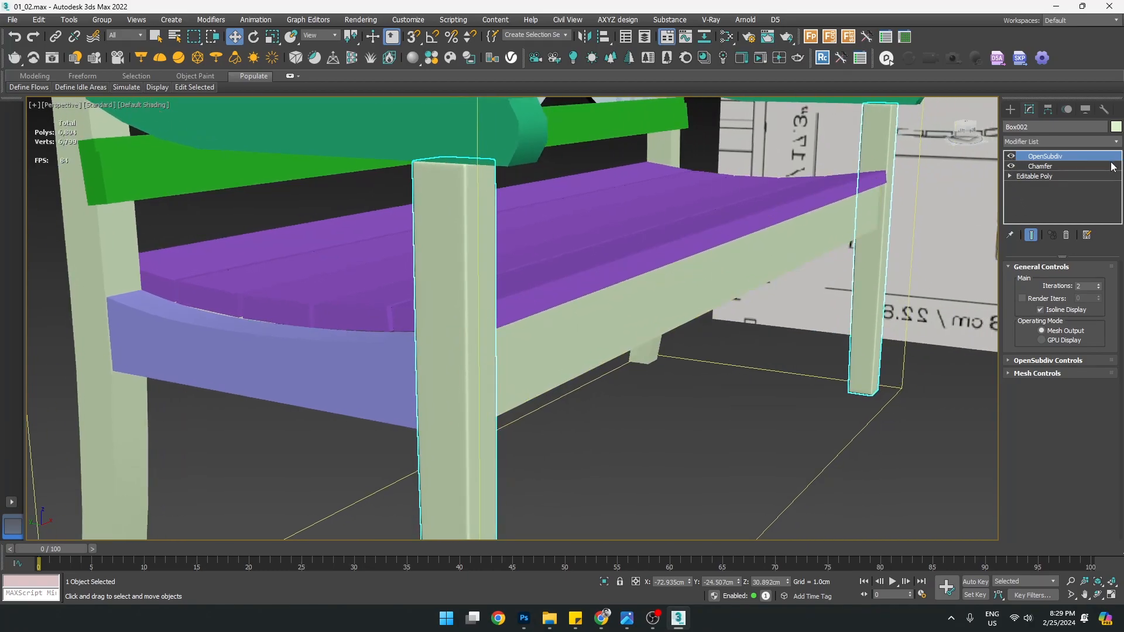
Copy only OpenSubdiv onto the front seat rail, then undo that paste
{"action": "right_click", "coordinate": [1044, 157]}
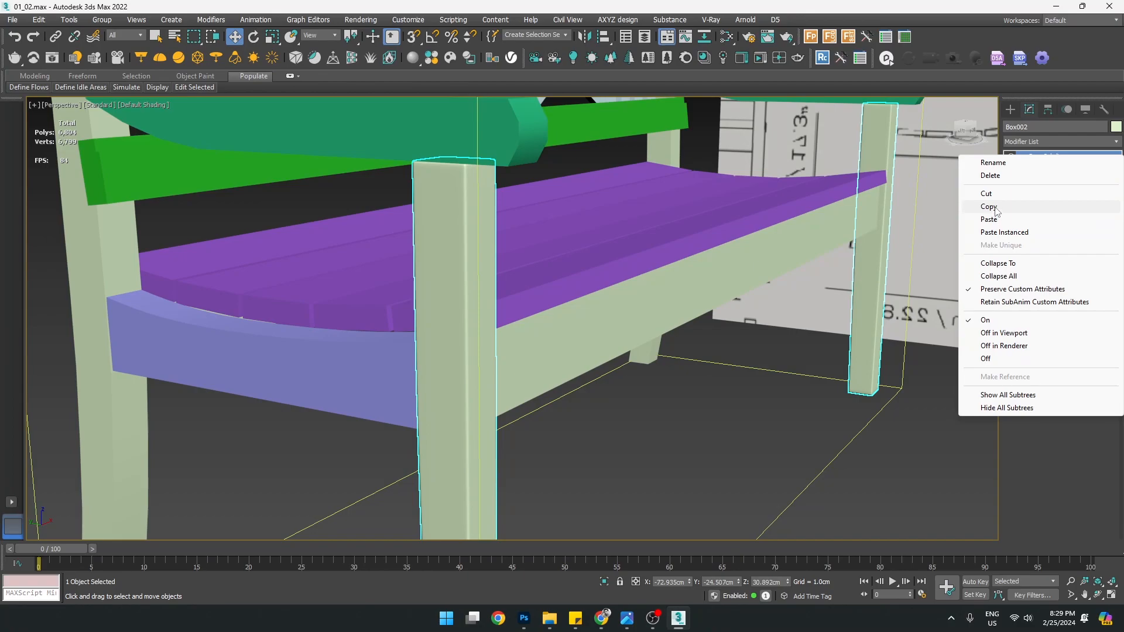
{"action": "left_click", "coordinate": [996, 210]}
{"action": "left_click", "coordinate": [617, 344]}
{"action": "scroll", "coordinate": [720, 298], "scroll_direction": "up", "scroll_amount": 3}
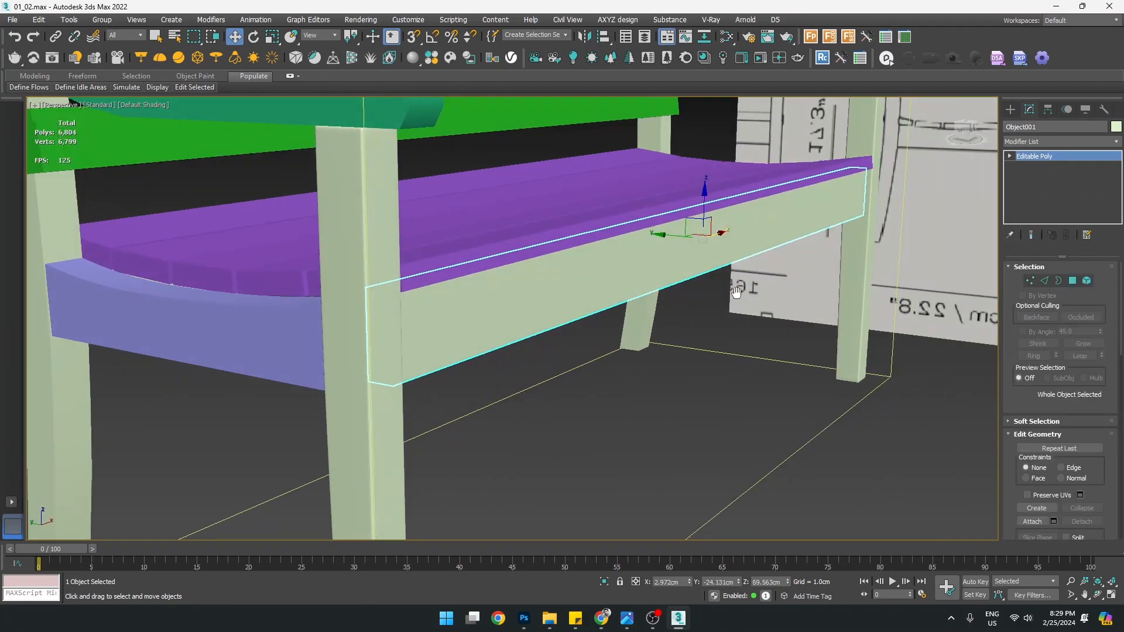
{"action": "right_click", "coordinate": [1041, 157]}
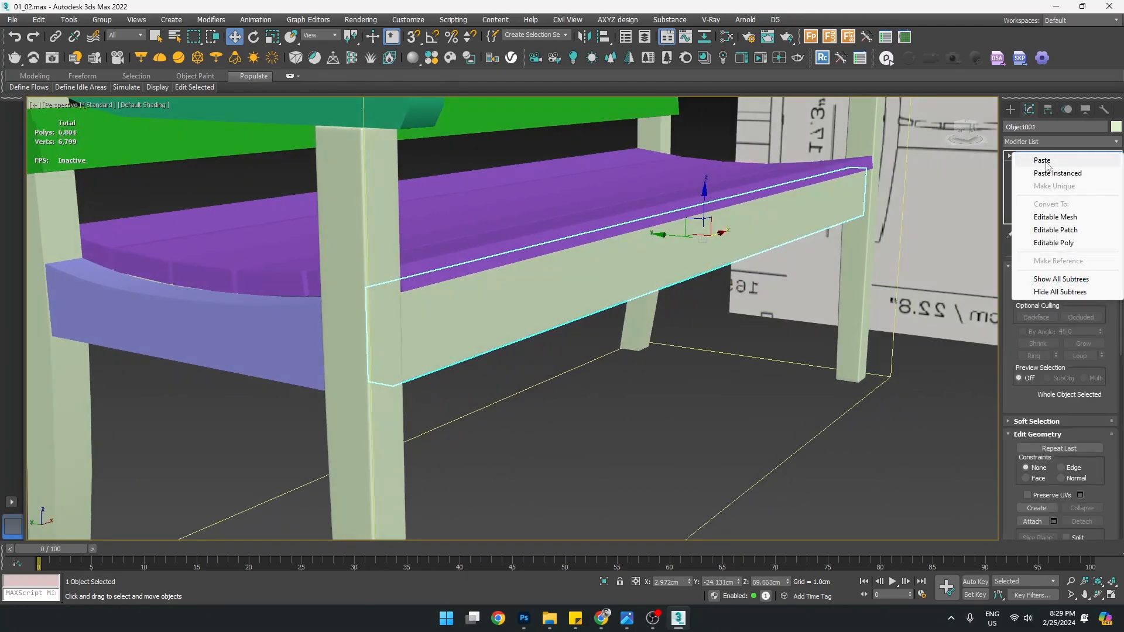
{"action": "left_click", "coordinate": [1044, 161]}
{"action": "middle_click_drag", "start_coordinate": [697, 292], "coordinate": [557, 315], "text": "alt"}
{"action": "key", "text": "ctrl+z"}
Select the front leg and copy its Chamfer and OpenSubdiv modifiers together
{"action": "left_click", "coordinate": [271, 262]}
{"action": "left_click", "coordinate": [252, 259]}
{"action": "middle_click_drag", "start_coordinate": [281, 286], "coordinate": [430, 299], "text": "alt"}
{"action": "left_click", "coordinate": [1041, 166], "text": "ctrl"}
{"action": "right_click", "coordinate": [1043, 166]}
{"action": "left_click", "coordinate": [995, 218]}
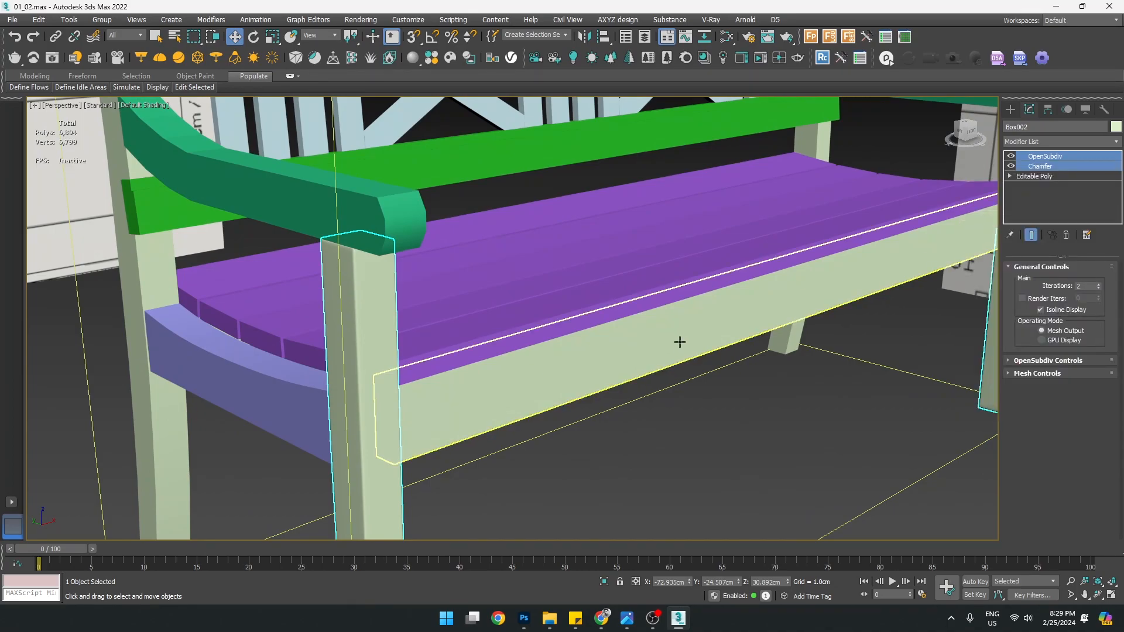
Paste Chamfer and OpenSubdiv onto Object001's Editable Poly and inspect the rounded rail
{"action": "left_click", "coordinate": [683, 339]}
{"action": "right_click", "coordinate": [1037, 156]}
{"action": "left_click", "coordinate": [1045, 160]}
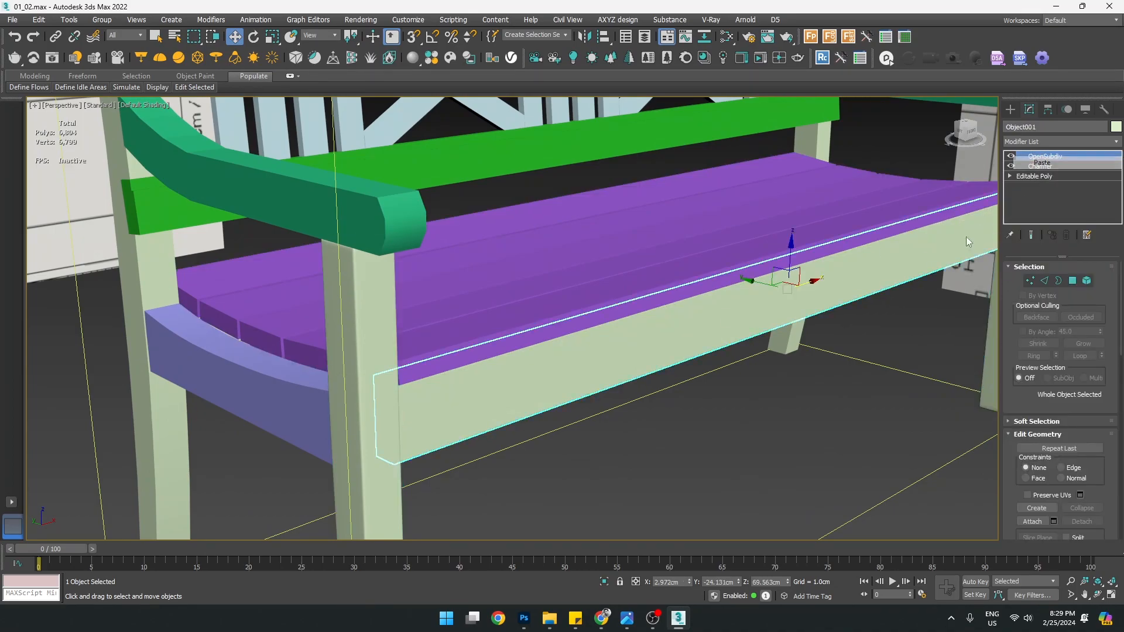
{"action": "middle_click_drag", "start_coordinate": [602, 363], "coordinate": [506, 360], "text": "alt"}
{"action": "scroll", "coordinate": [404, 280], "scroll_direction": "up", "scroll_amount": 4}
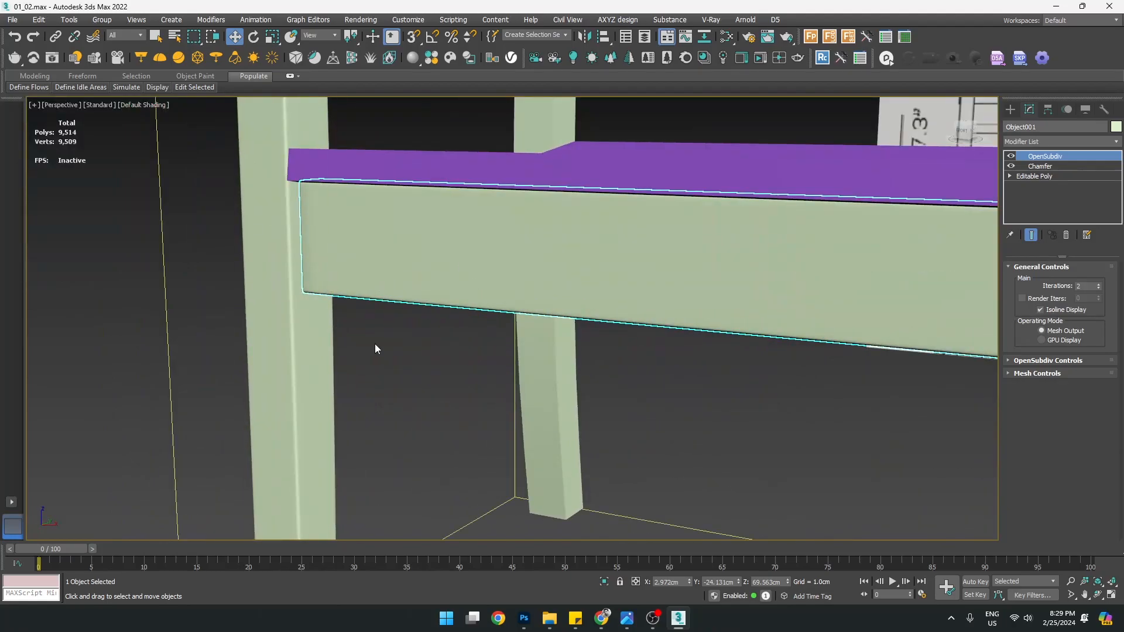
{"action": "scroll", "coordinate": [380, 269], "scroll_direction": "down", "scroll_amount": 4}
{"action": "middle_click_drag", "start_coordinate": [400, 271], "coordinate": [396, 228], "text": "alt"}
{"action": "scroll", "coordinate": [374, 259], "scroll_direction": "up", "scroll_amount": 4}
{"action": "middle_click_drag", "start_coordinate": [395, 311], "coordinate": [587, 138]}
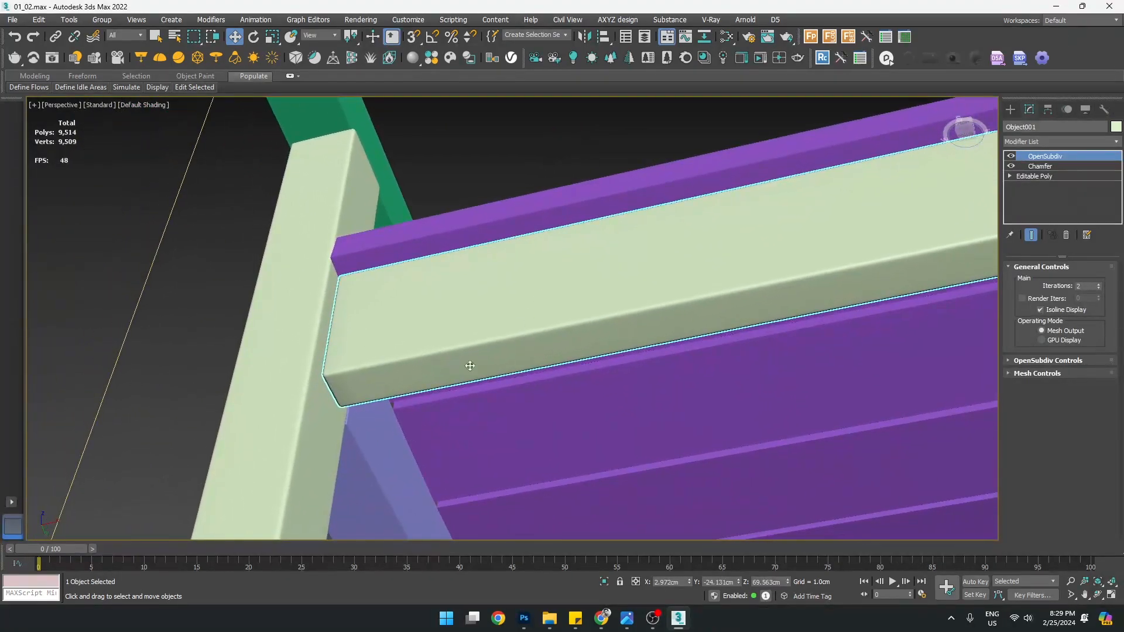
{"action": "middle_click_drag", "start_coordinate": [351, 379], "coordinate": [411, 351]}
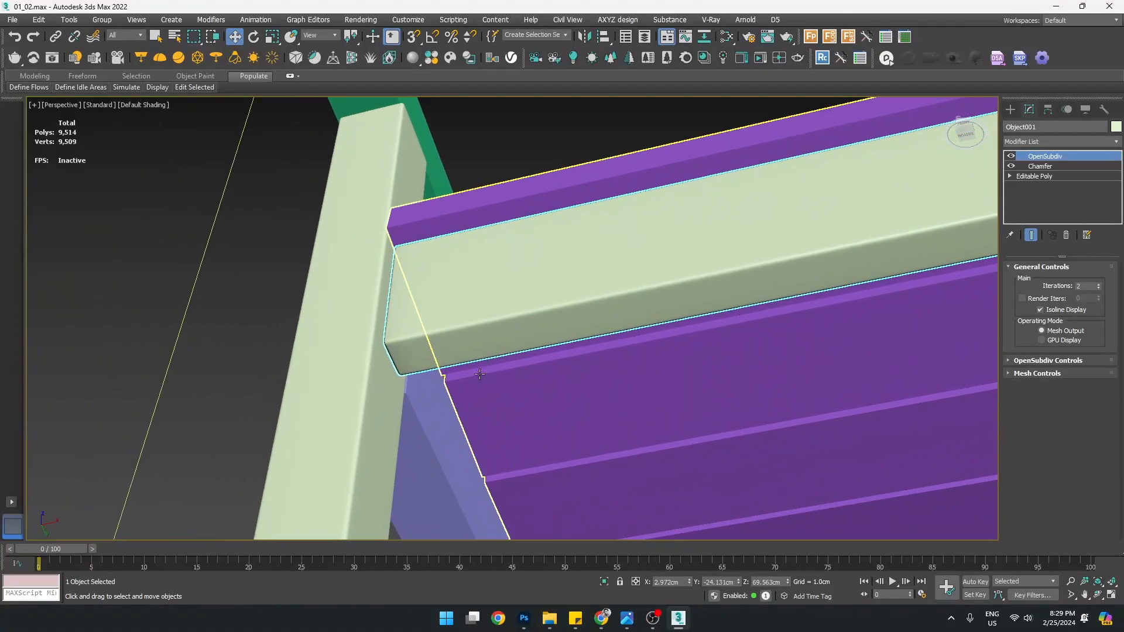
{"action": "scroll", "coordinate": [385, 355], "scroll_direction": "up", "scroll_amount": 2}
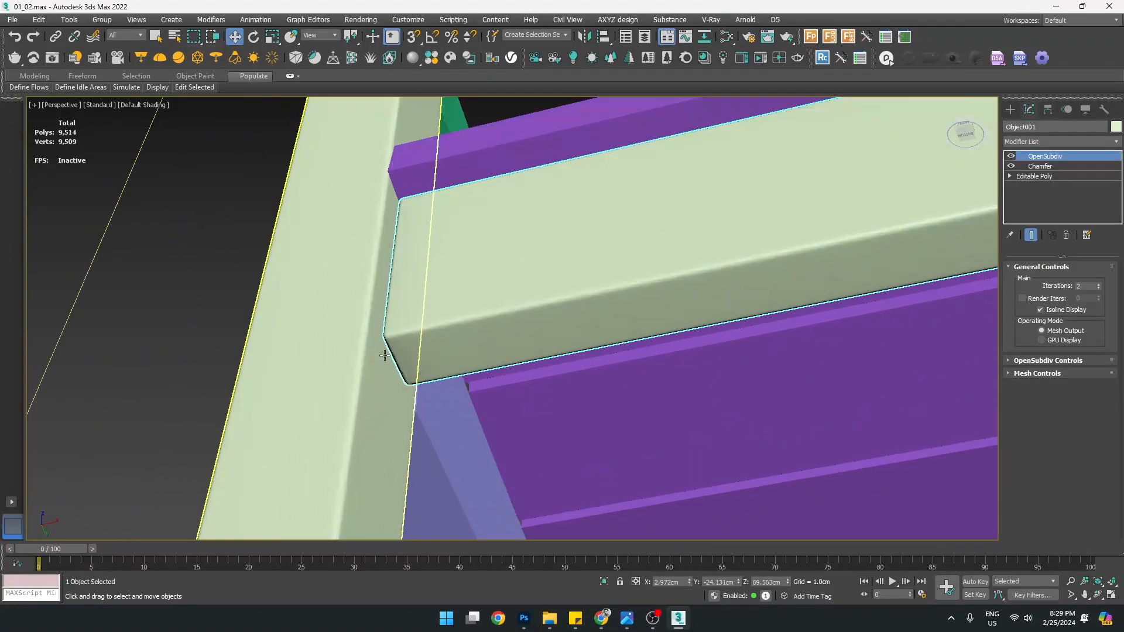
Toggle the rail's Chamfer and OpenSubdiv off and on to compare the smoothing
{"action": "left_click", "coordinate": [1011, 167]}
{"action": "left_click", "coordinate": [1011, 167]}
{"action": "left_click", "coordinate": [1011, 157]}
{"action": "left_click", "coordinate": [1011, 157]}
{"action": "left_click", "coordinate": [1011, 157]}
{"action": "left_click", "coordinate": [1011, 157]}
{"action": "left_click", "coordinate": [1011, 157]}
{"action": "left_click", "coordinate": [1011, 157]}
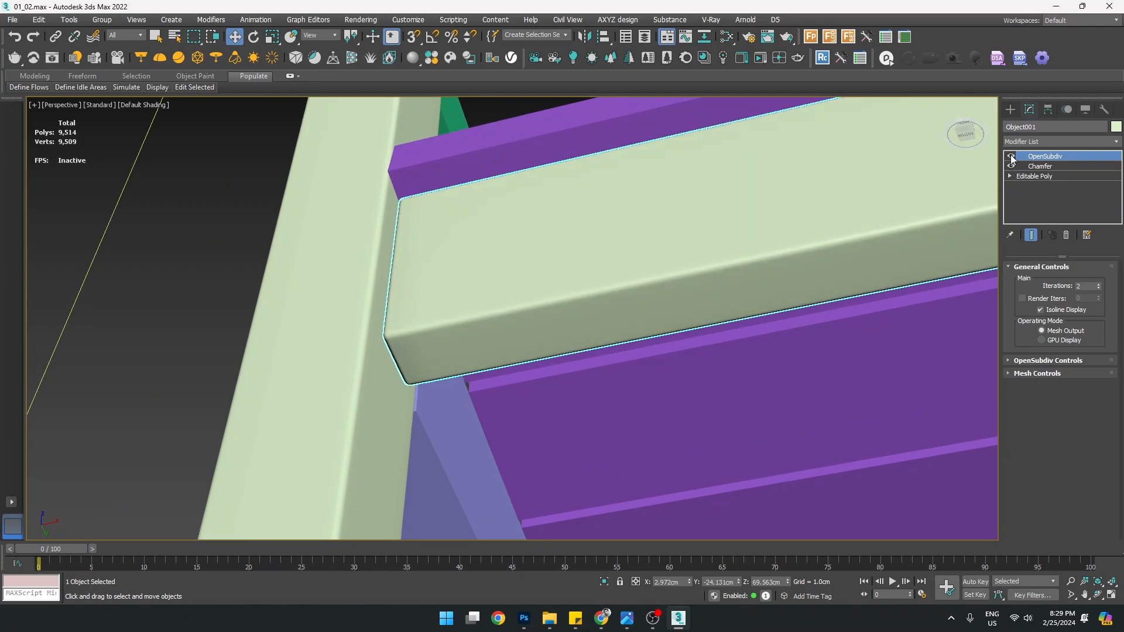
{"action": "scroll", "coordinate": [383, 340], "scroll_direction": "up", "scroll_amount": 2}
{"action": "scroll", "coordinate": [382, 340], "scroll_direction": "up", "scroll_amount": 2}
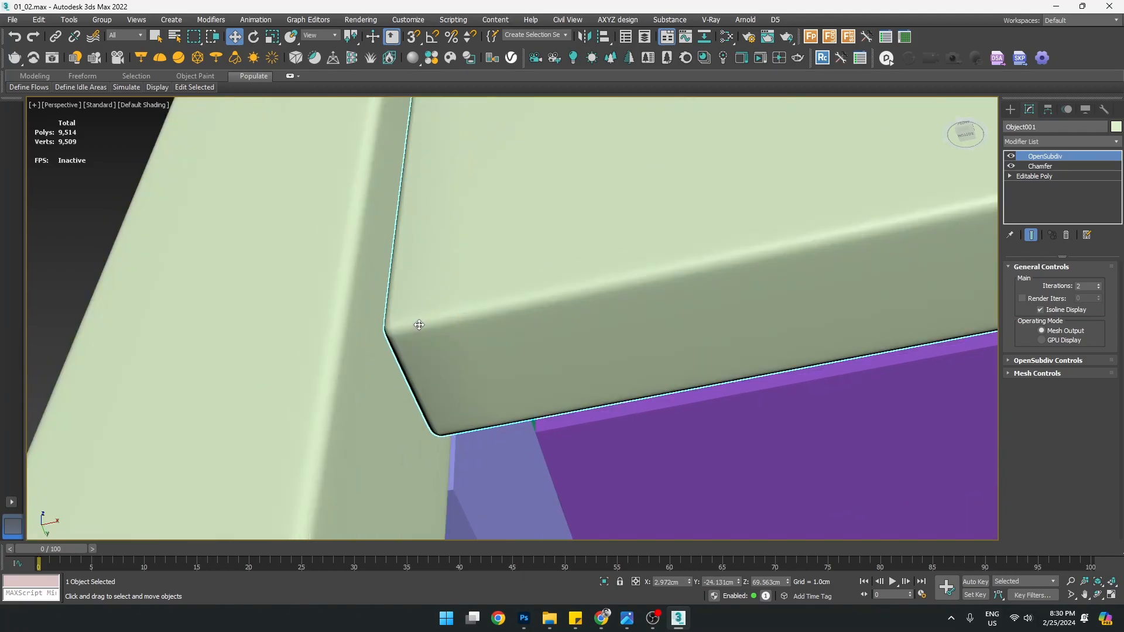
{"action": "scroll", "coordinate": [419, 325], "scroll_direction": "down", "scroll_amount": 6}
{"action": "middle_click_drag", "start_coordinate": [523, 330], "coordinate": [490, 425], "text": "alt"}
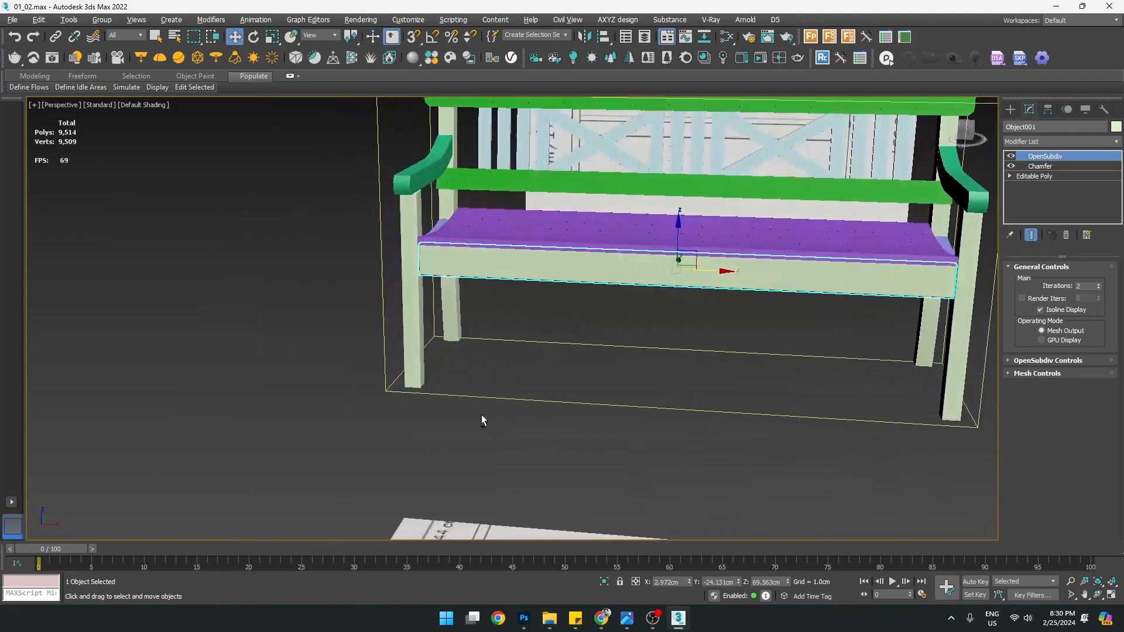
{"action": "scroll", "coordinate": [546, 289], "scroll_direction": "up", "scroll_amount": 5}
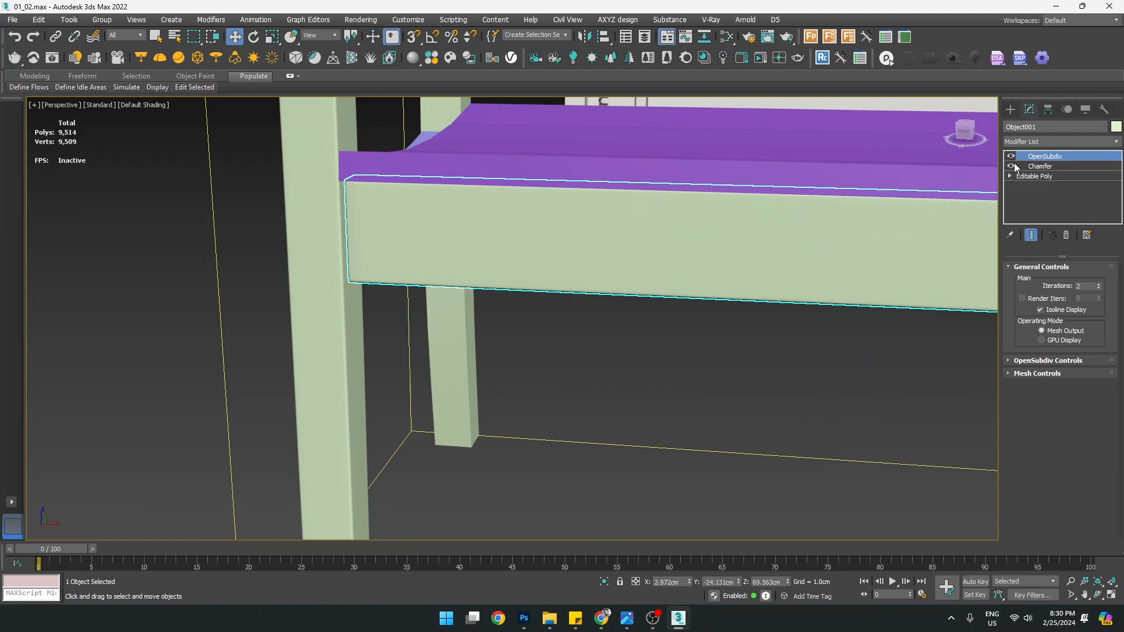
Disable the rail's Chamfer and OpenSubdiv and go to its Editable Poly with edged faces shown
{"action": "left_click", "coordinate": [1013, 167]}
{"action": "left_click", "coordinate": [1013, 165]}
{"action": "left_click", "coordinate": [1046, 167]}
{"action": "left_click", "coordinate": [1012, 156]}
{"action": "left_click", "coordinate": [1011, 168]}
{"action": "left_click", "coordinate": [1023, 176]}
{"action": "key", "text": "F4"}
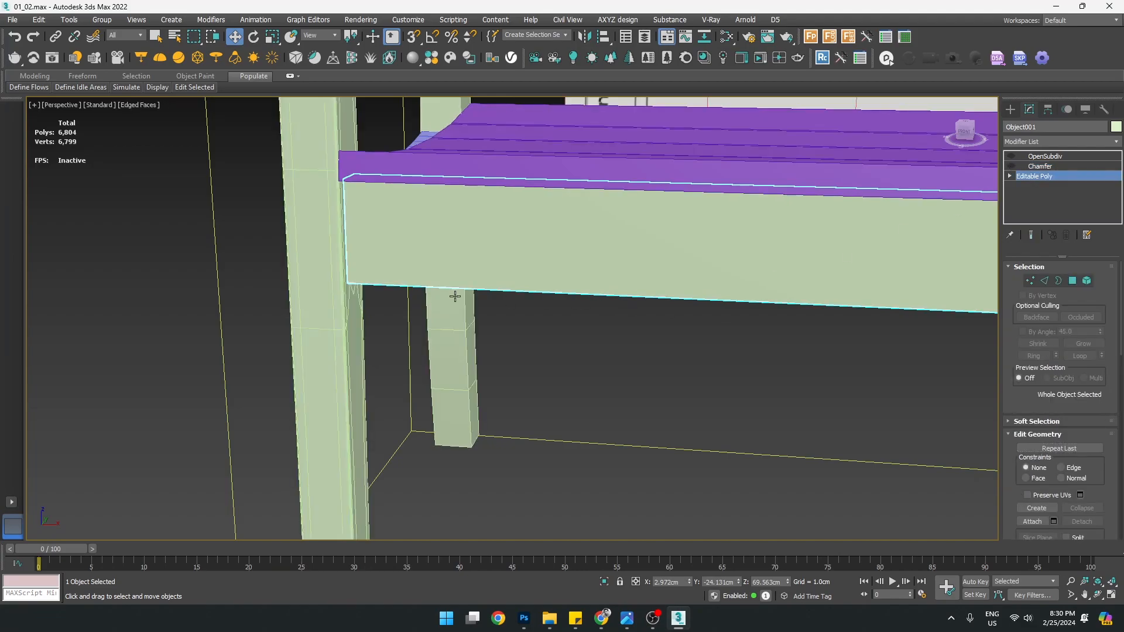
{"action": "scroll", "coordinate": [443, 271], "scroll_direction": "down", "scroll_amount": 4}
{"action": "middle_click_drag", "start_coordinate": [444, 282], "coordinate": [499, 225], "text": "alt"}
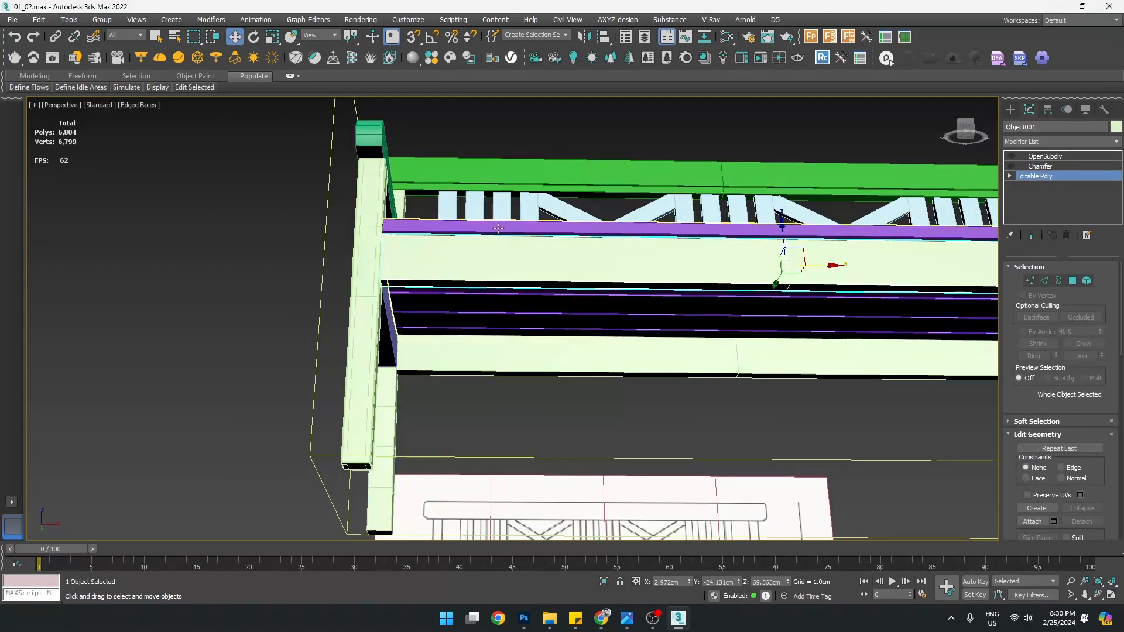
In Edge mode, select the rail's long edges on both its left and right halves
{"action": "key", "text": "2"}
{"action": "left_click_drag", "start_coordinate": [480, 201], "coordinate": [492, 361]}
{"action": "middle_click_drag", "start_coordinate": [902, 270], "coordinate": [681, 305]}
{"action": "left_click_drag", "start_coordinate": [735, 249], "coordinate": [754, 369], "text": "ctrl"}
{"action": "middle_click_drag", "start_coordinate": [560, 321], "coordinate": [671, 402]}
{"action": "scroll", "coordinate": [297, 268], "scroll_direction": "up", "scroll_amount": 3}
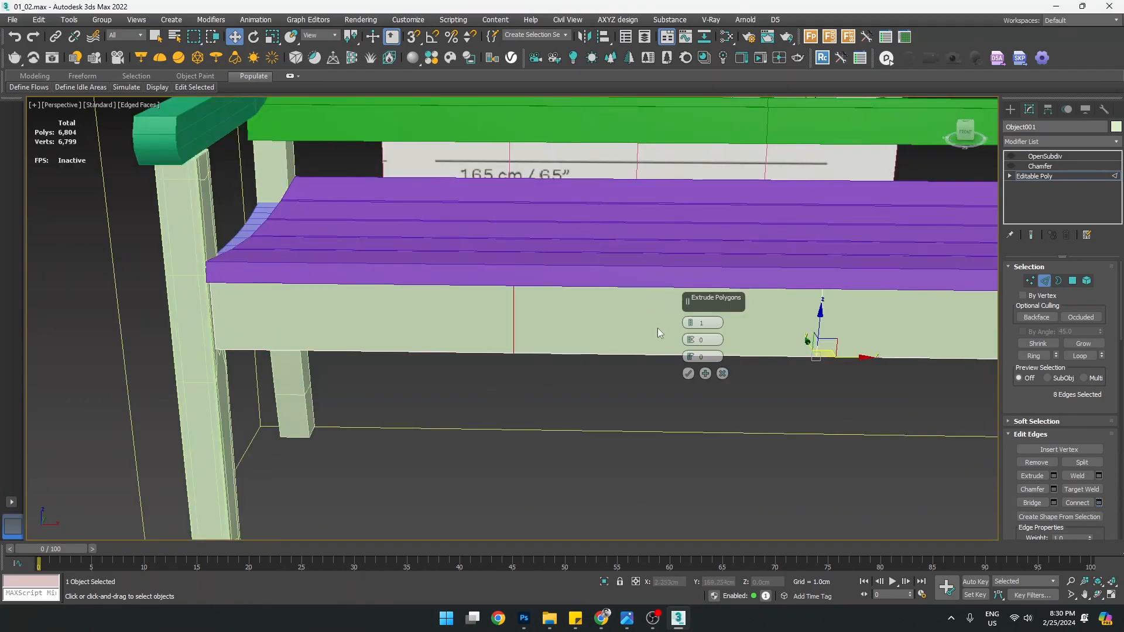
Connect the selected edges with 3 segments and Pinch 95 toward the rail ends
{"action": "left_click", "coordinate": [692, 322]}
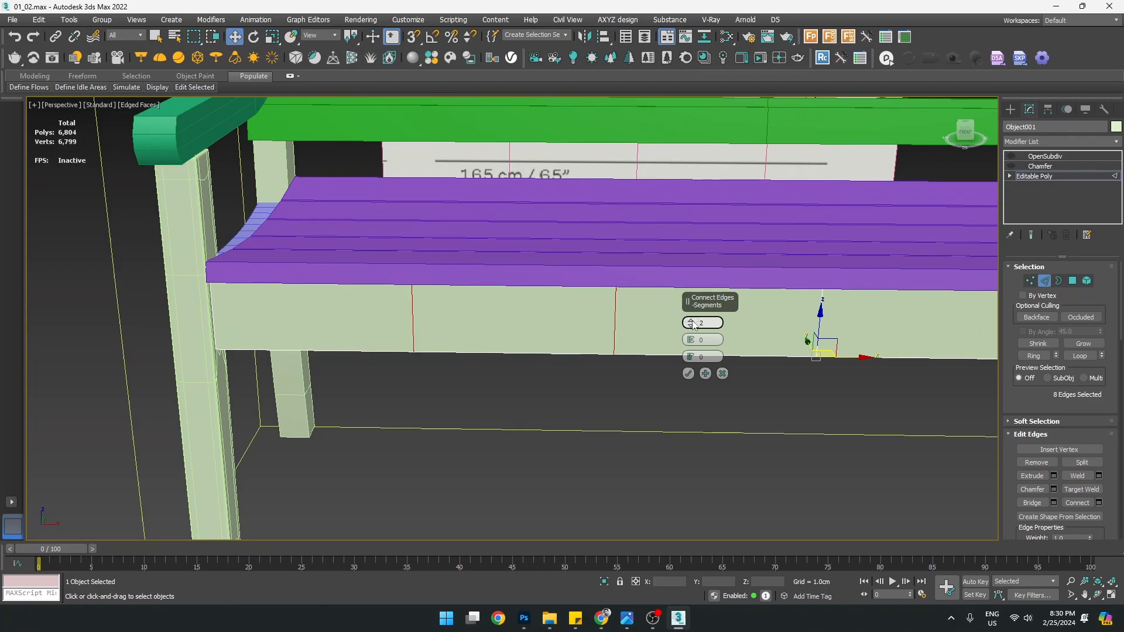
{"action": "left_click", "coordinate": [692, 323]}
{"action": "middle_click_drag", "start_coordinate": [573, 392], "coordinate": [459, 319], "text": "alt"}
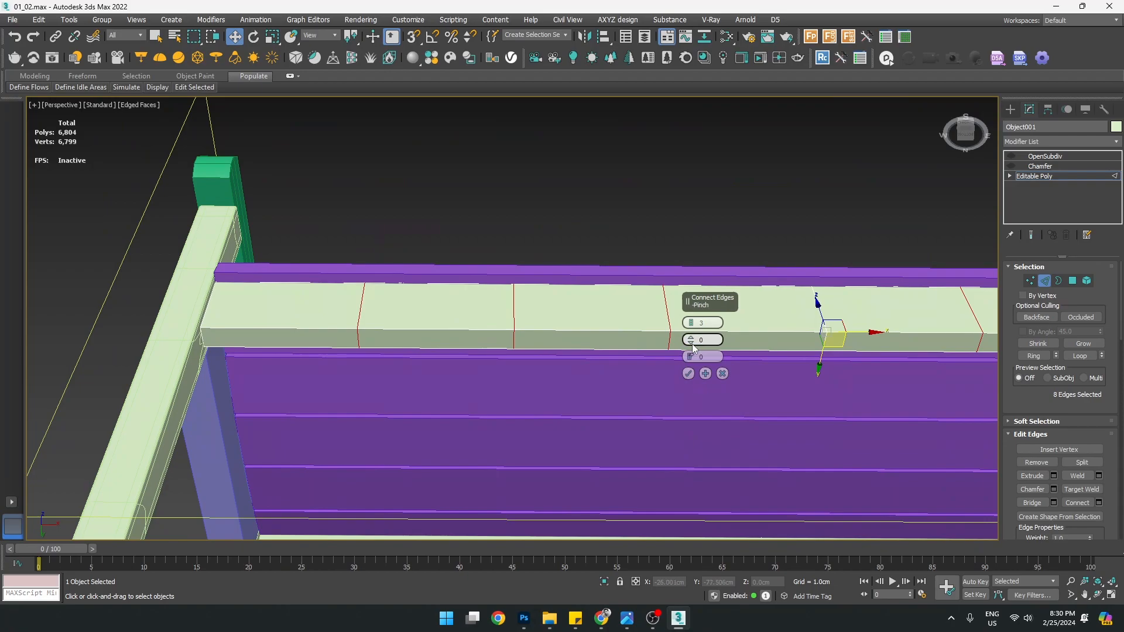
{"action": "left_click_drag", "start_coordinate": [692, 343], "coordinate": [642, 114]}
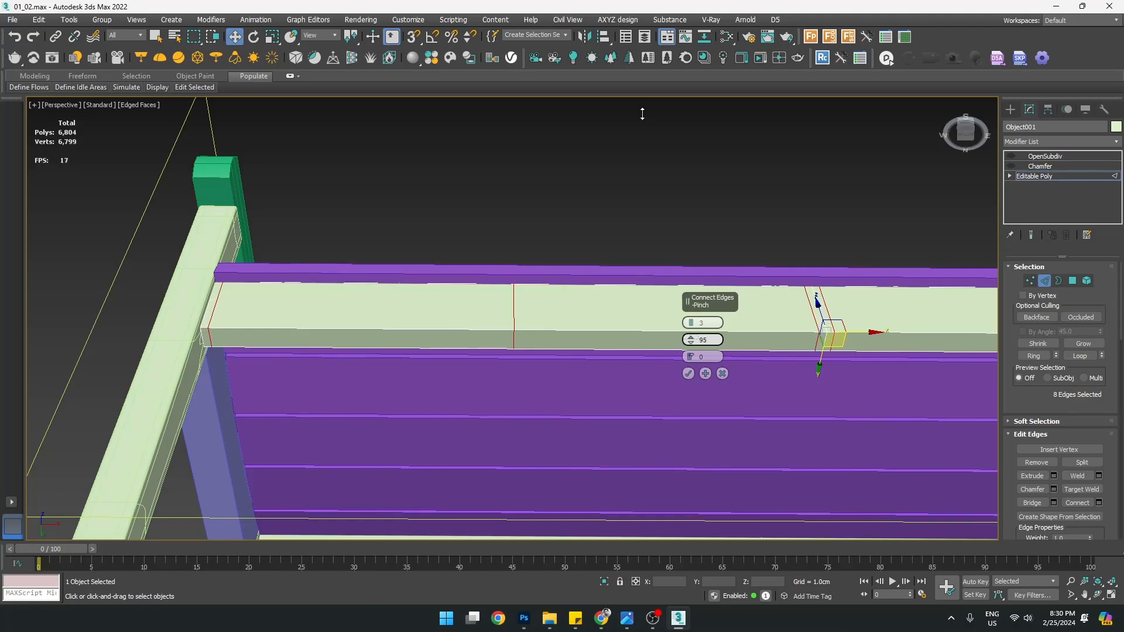
{"action": "left_click", "coordinate": [690, 374]}
{"action": "middle_click_drag", "start_coordinate": [341, 314], "coordinate": [463, 328]}
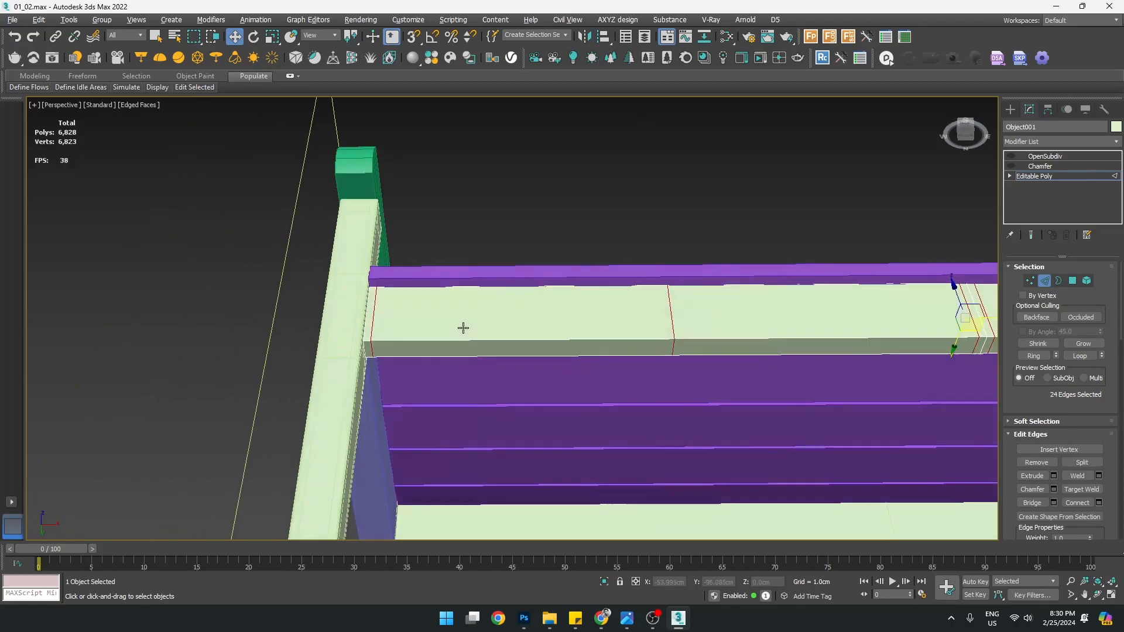
{"action": "scroll", "coordinate": [463, 328], "scroll_direction": "up", "scroll_amount": 3}
{"action": "left_click", "coordinate": [1042, 168]}
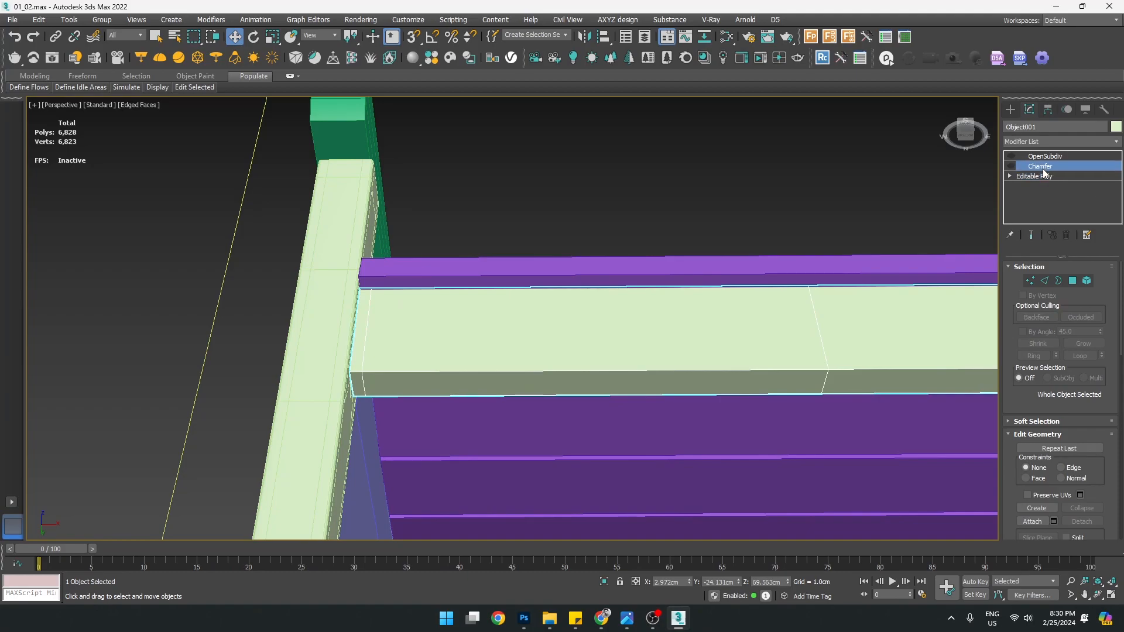
{"action": "left_click", "coordinate": [1011, 166]}
{"action": "left_click", "coordinate": [1045, 156]}
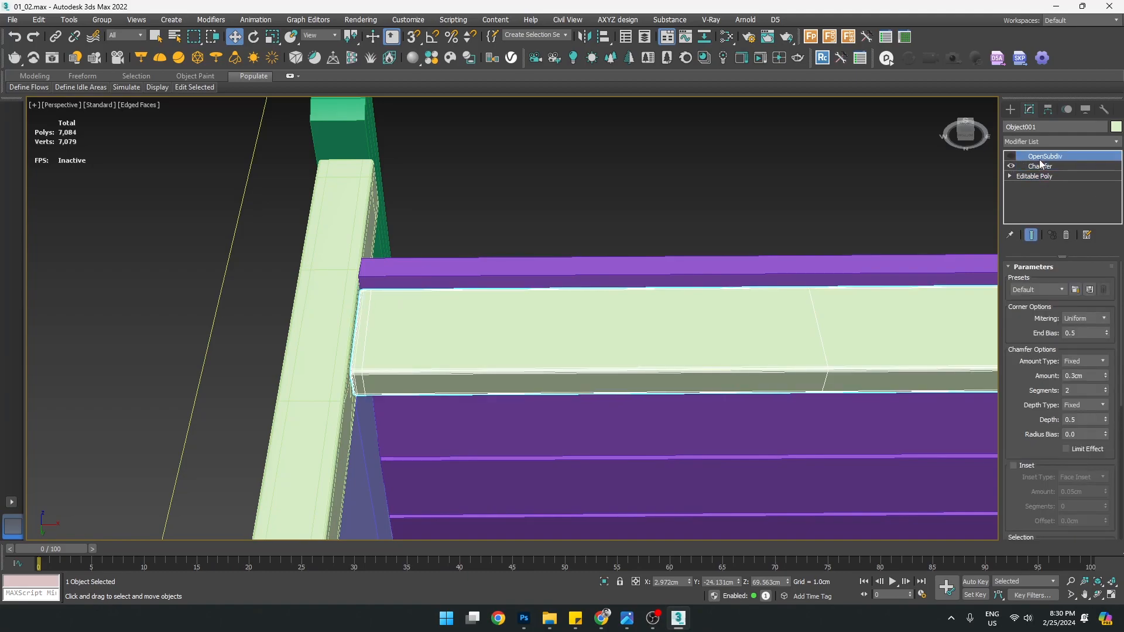
{"action": "left_click", "coordinate": [1011, 156]}
{"action": "key", "text": "F4"}
{"action": "scroll", "coordinate": [628, 282], "scroll_direction": "down", "scroll_amount": 4}
{"action": "mouse_move", "coordinate": [624, 305]}
{"action": "middle_mouse_down", "text": "alt"}
{"action": "mouse_move", "coordinate": [697, 437]}
{"action": "mouse_move", "coordinate": [708, 375]}
{"action": "middle_mouse_up", "text": "alt"}
{"action": "left_click", "coordinate": [700, 457]}
{"action": "scroll", "coordinate": [662, 303], "scroll_direction": "up", "scroll_amount": 5}
{"action": "scroll", "coordinate": [659, 300], "scroll_direction": "down", "scroll_amount": 5}
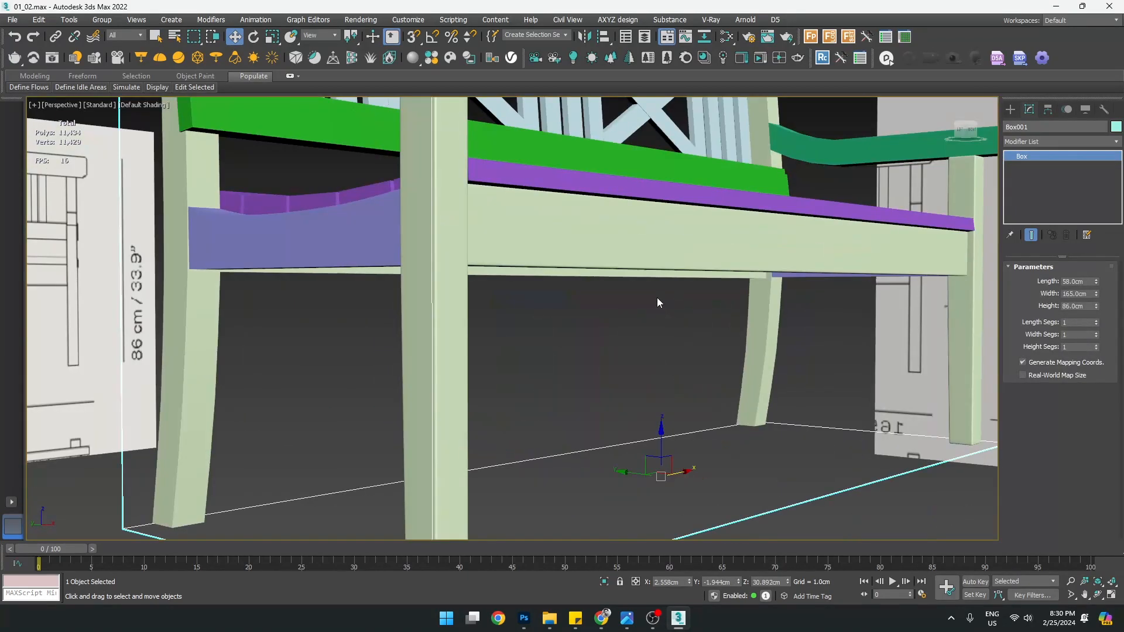
{"action": "left_click", "coordinate": [657, 297]}
{"action": "middle_click_drag", "start_coordinate": [657, 298], "coordinate": [380, 245], "text": "alt"}
{"action": "scroll", "coordinate": [404, 249], "scroll_direction": "up", "scroll_amount": 5}
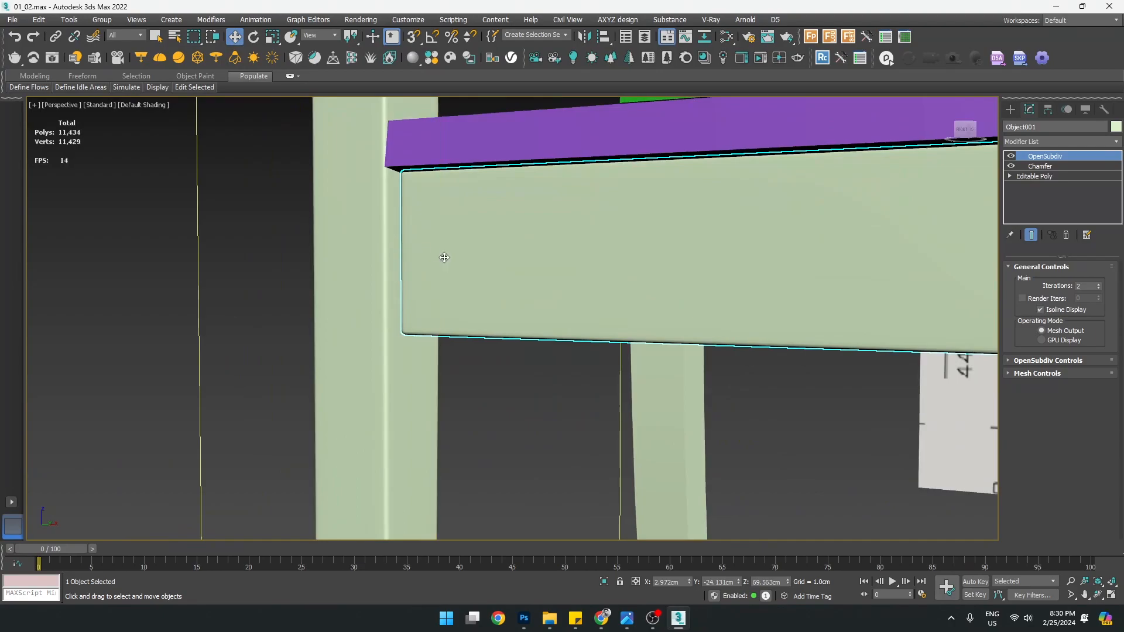
{"action": "scroll", "coordinate": [507, 269], "scroll_direction": "down", "scroll_amount": 5}
{"action": "middle_click_drag", "start_coordinate": [486, 268], "coordinate": [489, 319], "text": "alt"}
{"action": "left_click", "coordinate": [489, 319]}
{"action": "left_click", "coordinate": [328, 272]}
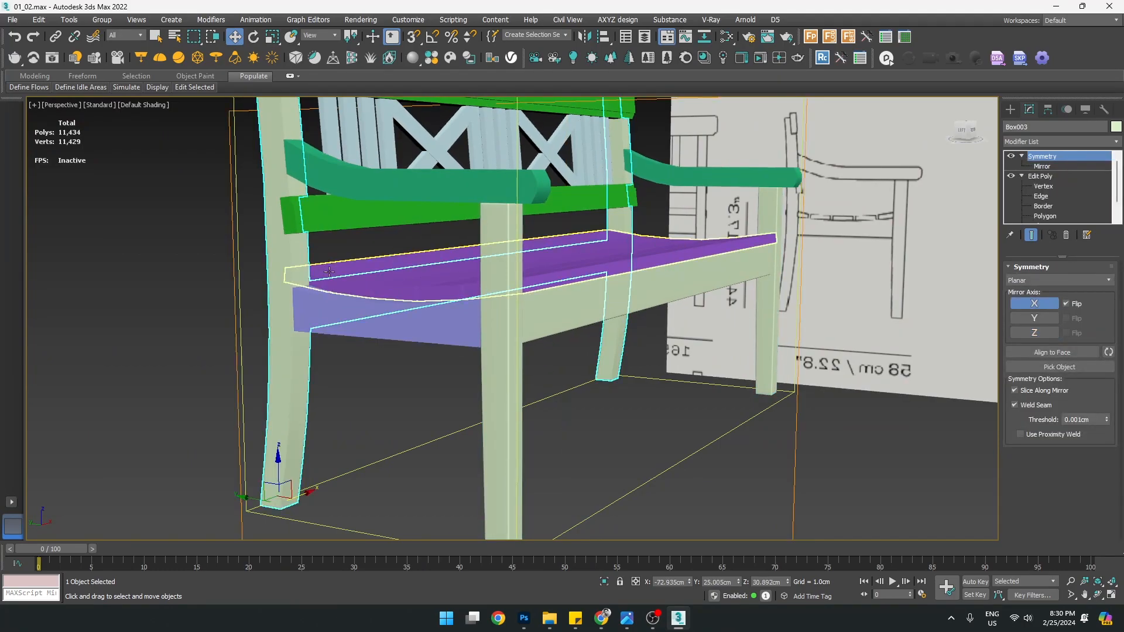
{"action": "middle_click_drag", "start_coordinate": [355, 297], "coordinate": [387, 365]}
{"action": "left_click", "coordinate": [411, 406]}
{"action": "middle_click_drag", "start_coordinate": [411, 406], "coordinate": [434, 362], "text": "alt"}
{"action": "key", "text": "F4"}
{"action": "scroll", "coordinate": [417, 389], "scroll_direction": "up", "scroll_amount": 4}
Isolate the curved seat rail and its mirrored copy with Alt+Q
{"action": "scroll", "coordinate": [416, 389], "scroll_direction": "down", "scroll_amount": 2}
{"action": "mouse_move", "coordinate": [444, 424]}
{"action": "middle_mouse_down"}
{"action": "mouse_move", "coordinate": [451, 399]}
{"action": "mouse_move", "coordinate": [476, 387]}
{"action": "mouse_move", "coordinate": [469, 399]}
{"action": "middle_mouse_up"}
{"action": "scroll", "coordinate": [396, 397], "scroll_direction": "up", "scroll_amount": 2}
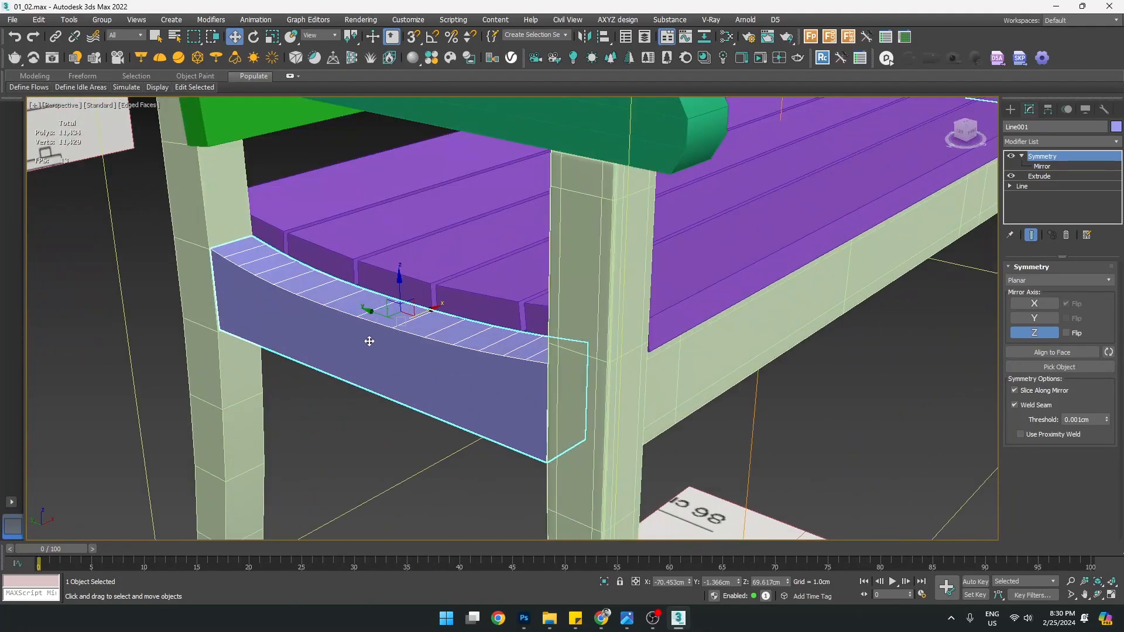
{"action": "key", "text": "alt+q"}
{"action": "scroll", "coordinate": [308, 328], "scroll_direction": "up", "scroll_amount": 6}
{"action": "scroll", "coordinate": [413, 380], "scroll_direction": "down", "scroll_amount": 1}
{"action": "middle_click_drag", "start_coordinate": [413, 380], "coordinate": [355, 431], "text": "alt"}
{"action": "scroll", "coordinate": [412, 373], "scroll_direction": "down", "scroll_amount": 5}
{"action": "scroll", "coordinate": [402, 440], "scroll_direction": "up", "scroll_amount": 2}
{"action": "middle_click_drag", "start_coordinate": [269, 420], "coordinate": [331, 392]}
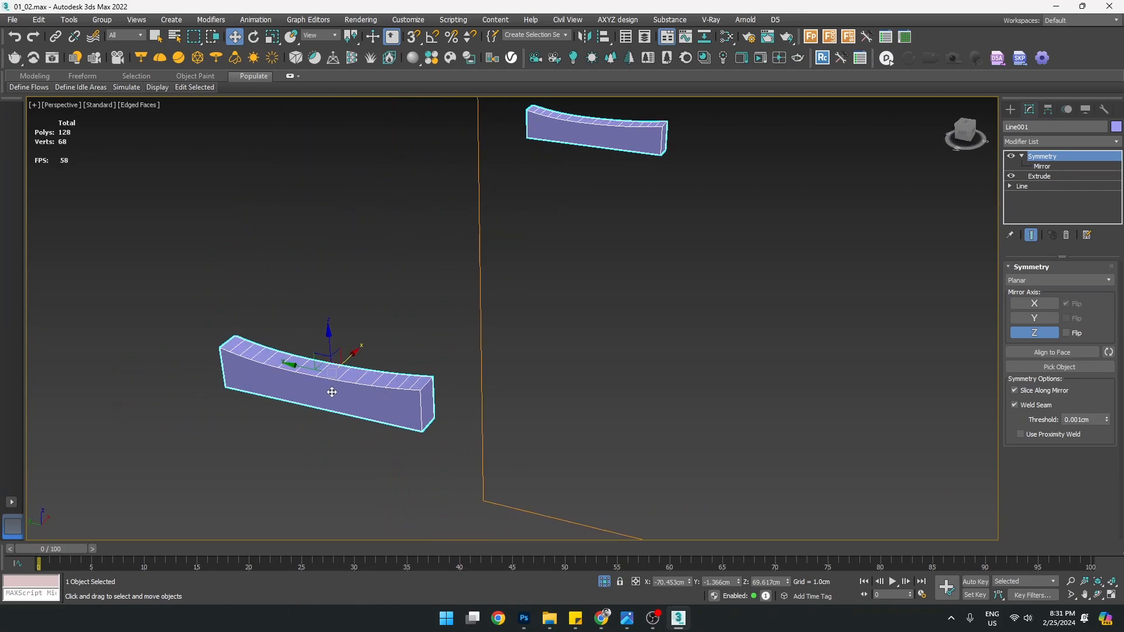
{"action": "scroll", "coordinate": [331, 385], "scroll_direction": "up", "scroll_amount": 2}
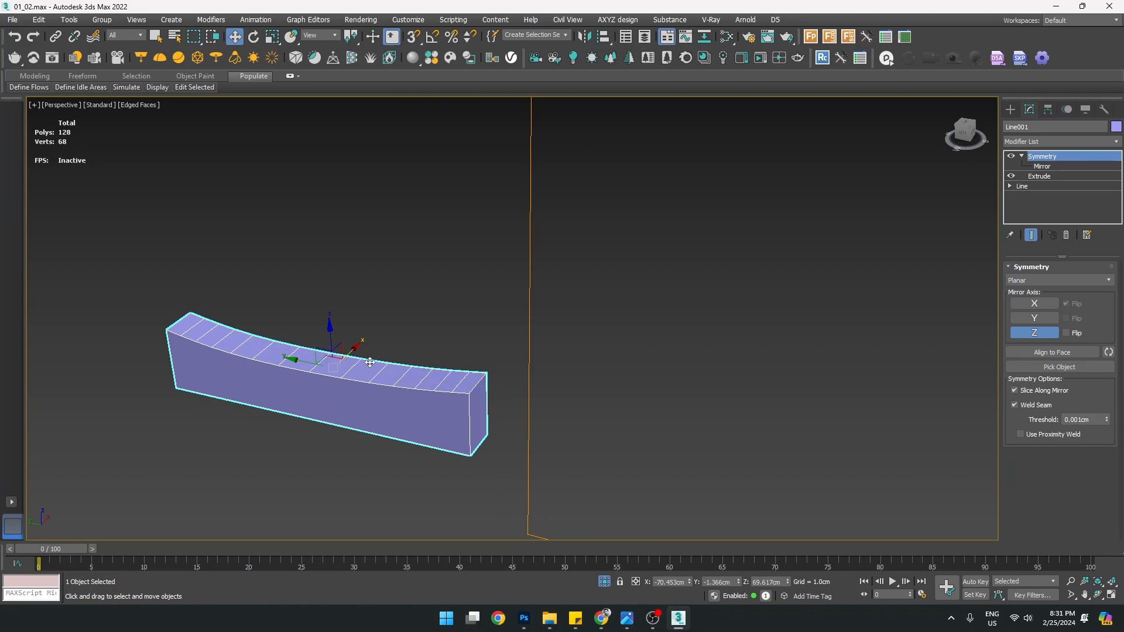
{"action": "middle_click_drag", "start_coordinate": [394, 374], "coordinate": [452, 384]}
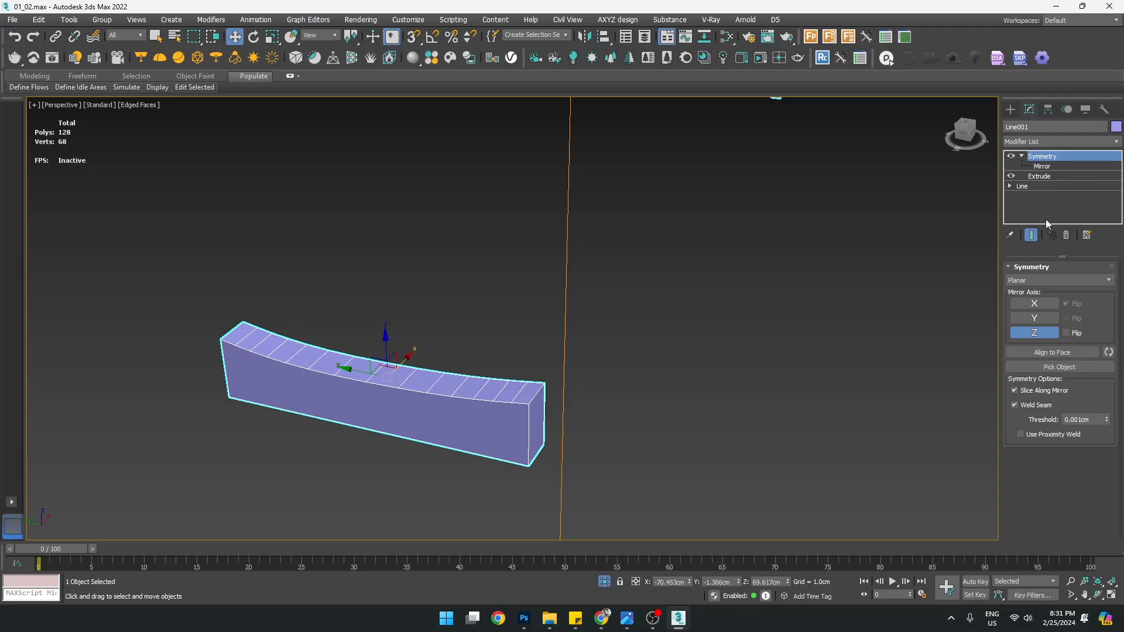
Expand Line001's Line in the stack, enter Vertex level, and select the middle vertex
{"action": "left_click", "coordinate": [1010, 186]}
{"action": "left_click", "coordinate": [1032, 197]}
{"action": "scroll", "coordinate": [396, 363], "scroll_direction": "up", "scroll_amount": 3}
{"action": "left_click", "coordinate": [405, 361]}
{"action": "middle_click_drag", "start_coordinate": [390, 367], "coordinate": [636, 357], "text": "alt"}
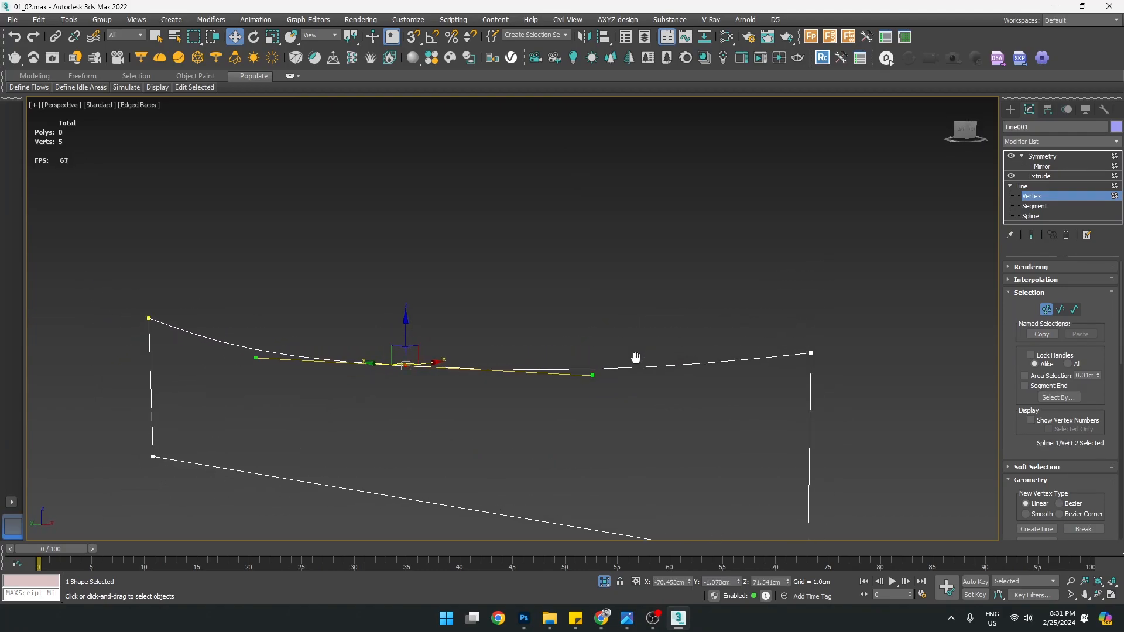
Check the curved rail's Extrude parameters in the modifier stack
{"action": "left_click", "coordinate": [1032, 197]}
{"action": "left_click", "coordinate": [1041, 177]}
{"action": "middle_click_drag", "start_coordinate": [700, 293], "coordinate": [685, 363], "text": "alt"}
{"action": "middle_click_drag", "start_coordinate": [539, 445], "coordinate": [524, 372]}
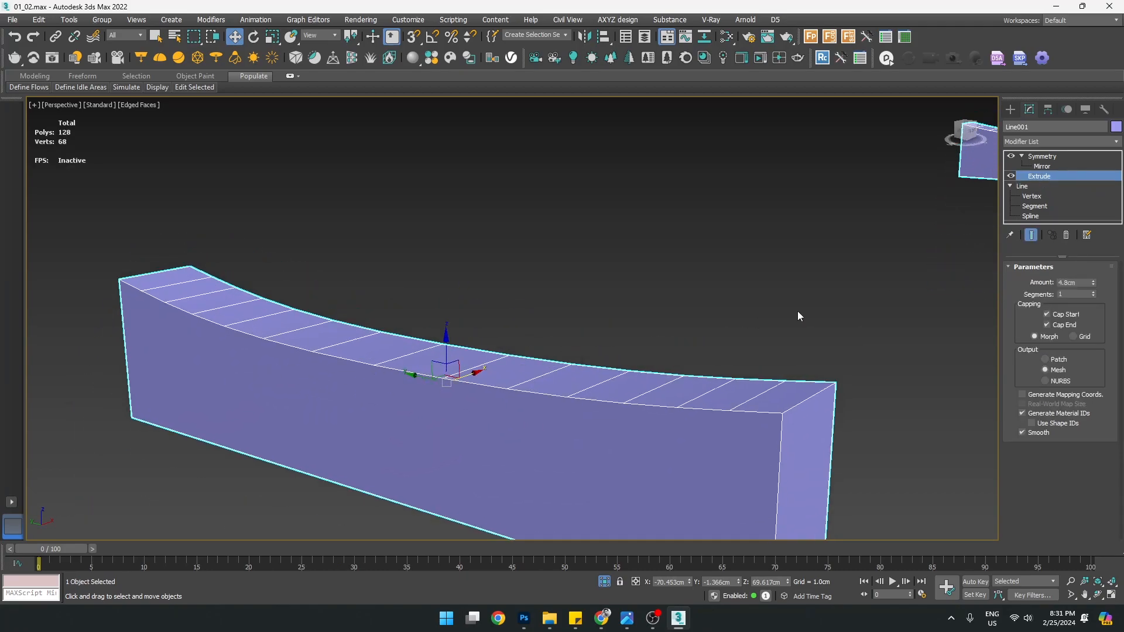
With Show End Result on, lower the spline's Interpolation Steps from 6 to 2
{"action": "left_click", "coordinate": [1038, 200]}
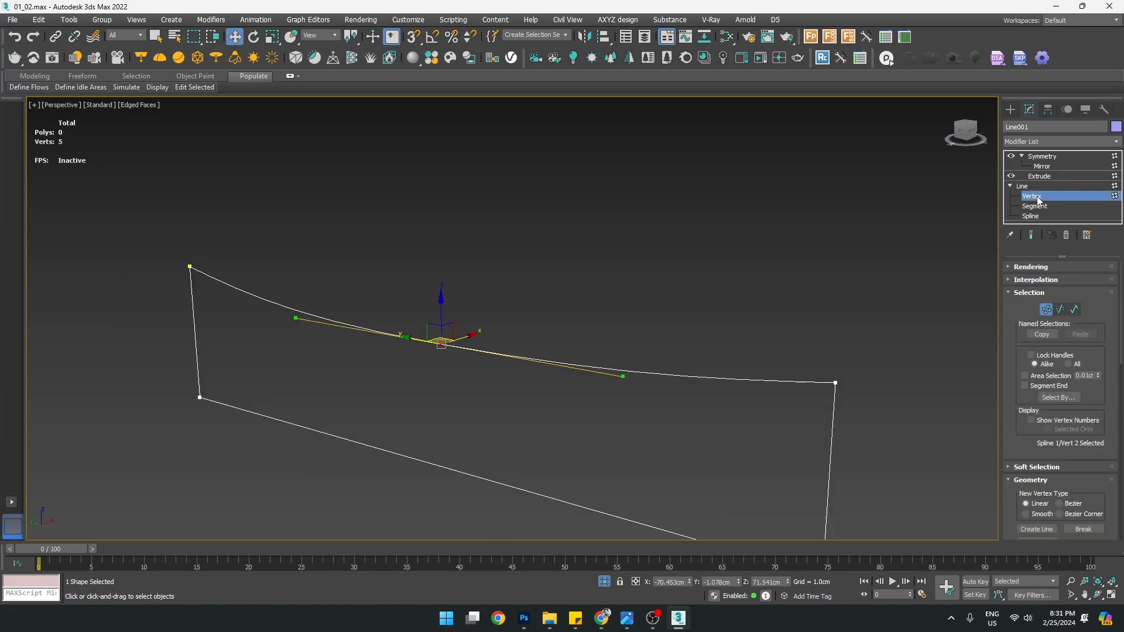
{"action": "left_click", "coordinate": [1033, 236]}
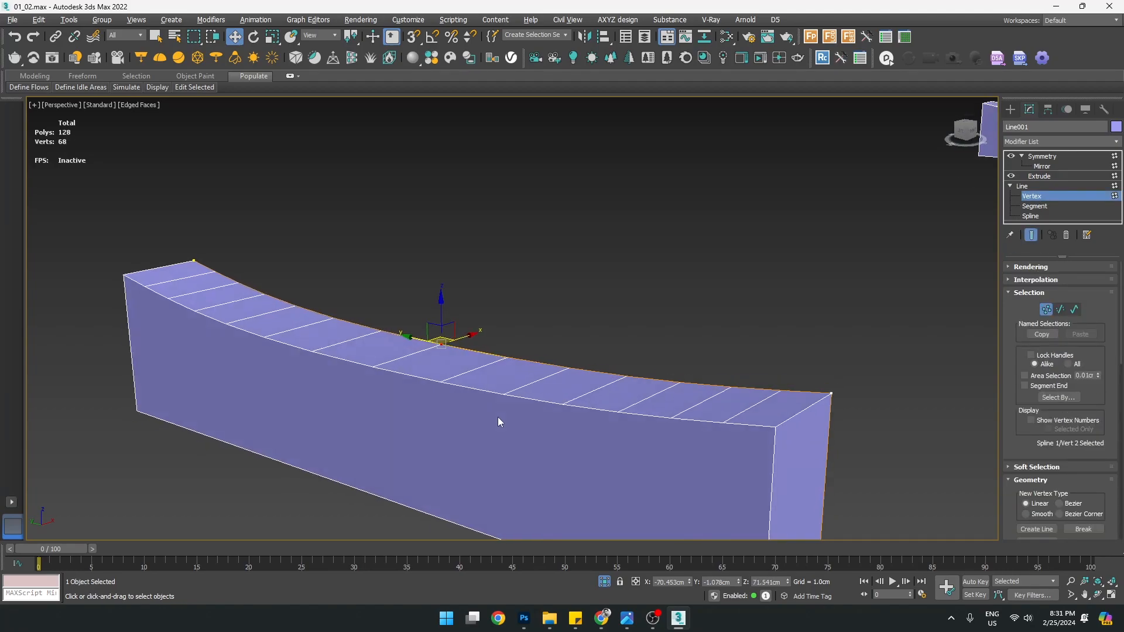
{"action": "left_click", "coordinate": [1034, 281]}
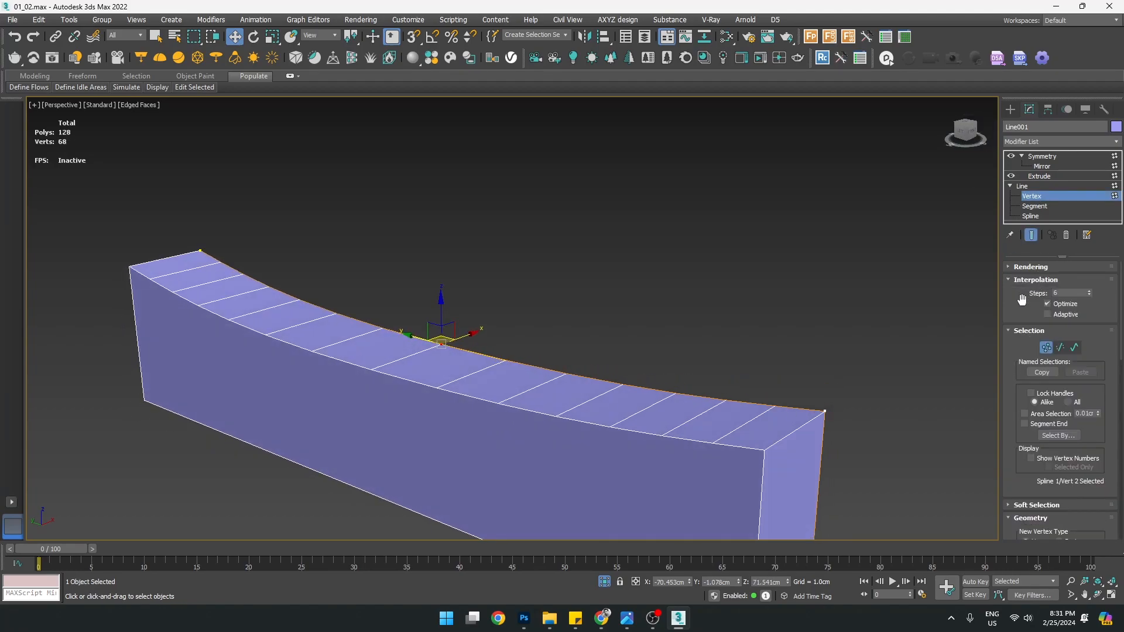
{"action": "left_click", "coordinate": [1090, 295]}
{"action": "left_click", "coordinate": [1090, 296]}
{"action": "left_click", "coordinate": [1090, 296]}
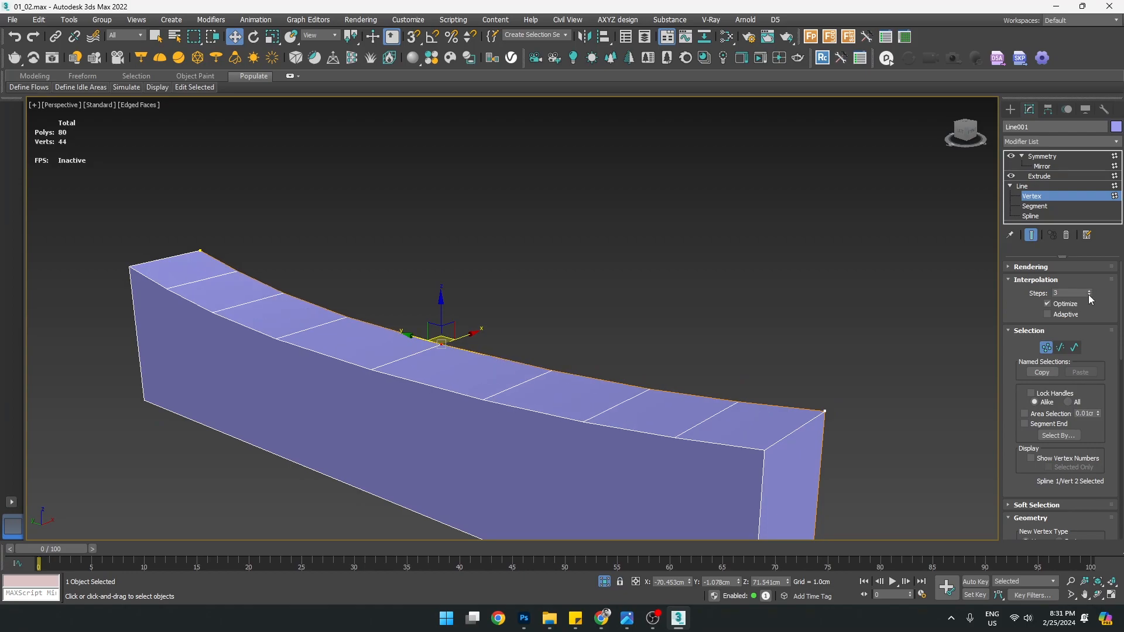
{"action": "mouse_move", "coordinate": [575, 418]}
{"action": "middle_mouse_down", "text": "alt"}
{"action": "mouse_move", "coordinate": [602, 395]}
{"action": "mouse_move", "coordinate": [583, 419]}
{"action": "middle_mouse_up", "text": "alt"}
{"action": "left_click", "coordinate": [1089, 296]}
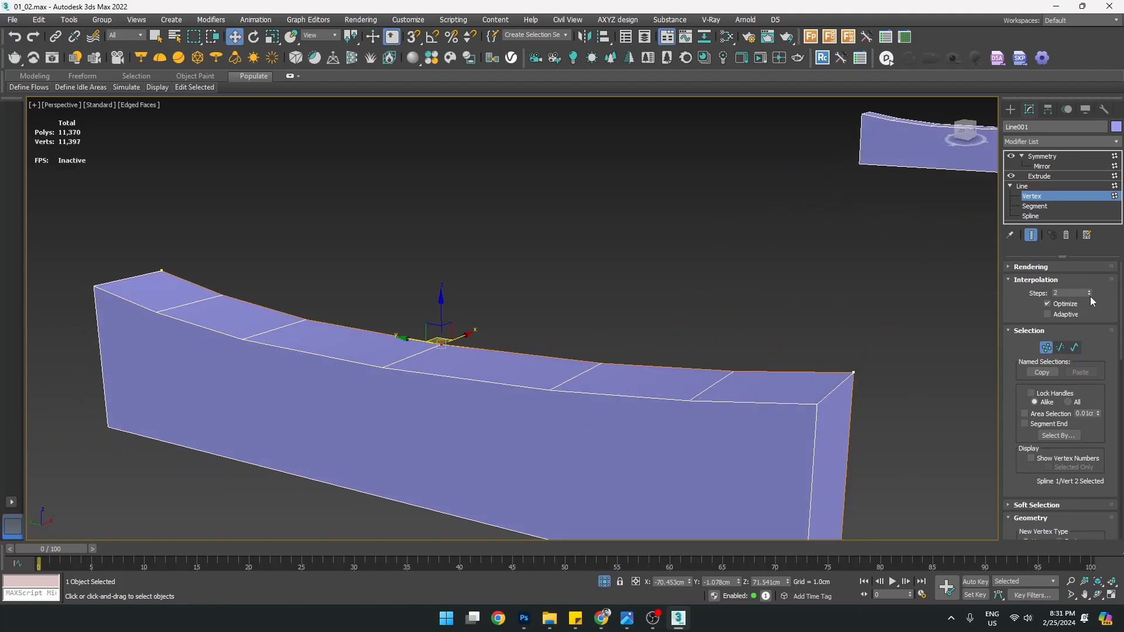
{"action": "left_click", "coordinate": [1090, 291]}
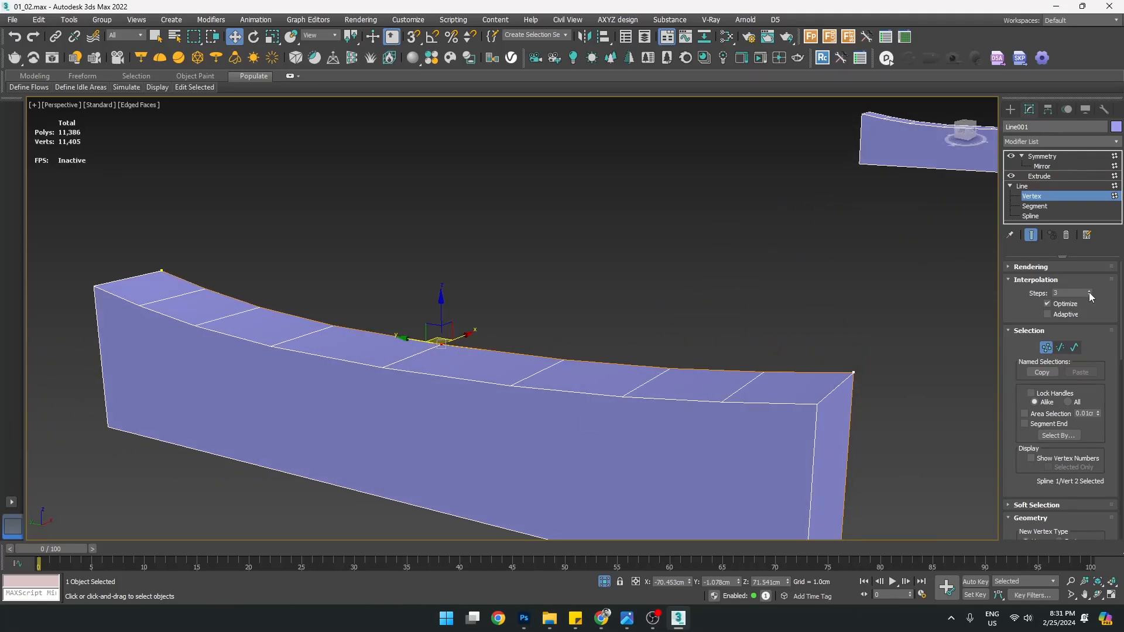
{"action": "left_click", "coordinate": [1090, 296]}
{"action": "middle_click_drag", "start_coordinate": [589, 413], "coordinate": [519, 422], "text": "alt"}
{"action": "scroll", "coordinate": [577, 424], "scroll_direction": "down", "scroll_amount": 4}
Put Edit Poly above Line001's Extrude and marquee-select the rail's two bottom edges
{"action": "left_click", "coordinate": [1049, 177]}
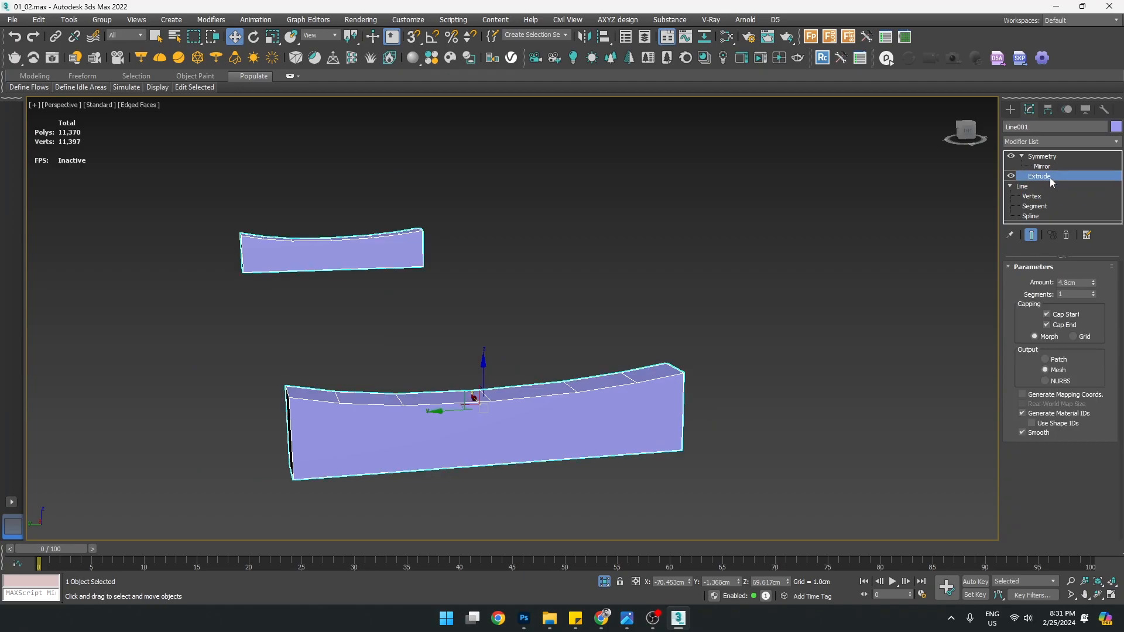
{"action": "left_click", "coordinate": [1034, 143]}
{"action": "key", "text": "e"}
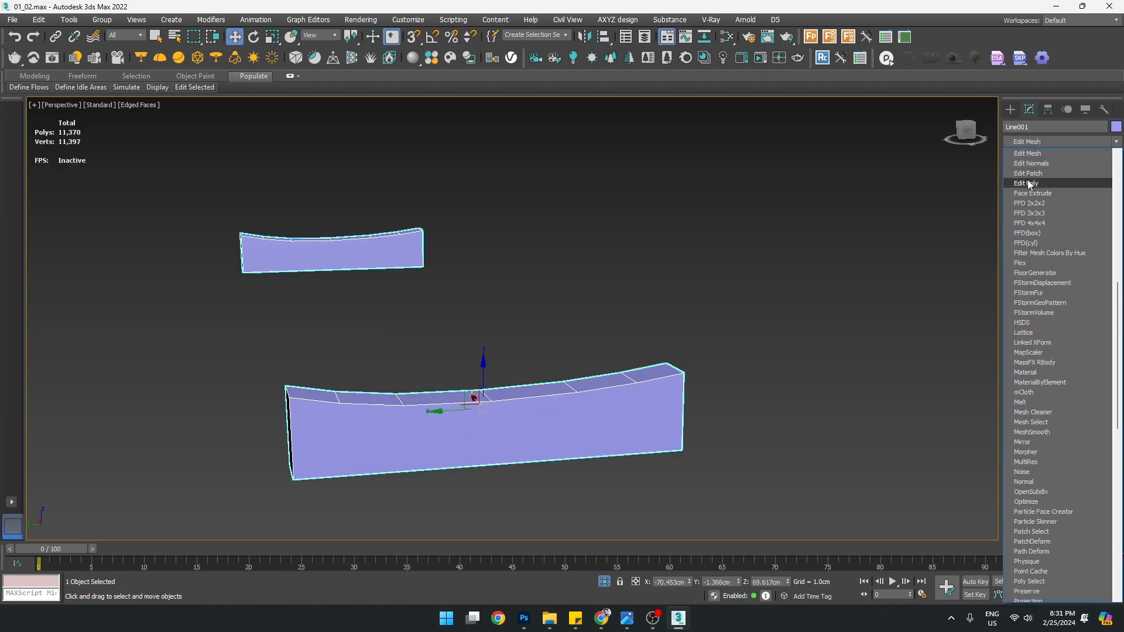
{"action": "left_click", "coordinate": [1029, 185]}
{"action": "key", "text": "2"}
{"action": "left_click_drag", "start_coordinate": [473, 504], "coordinate": [475, 435]}
{"action": "middle_click_drag", "start_coordinate": [475, 434], "coordinate": [384, 457], "text": "alt"}
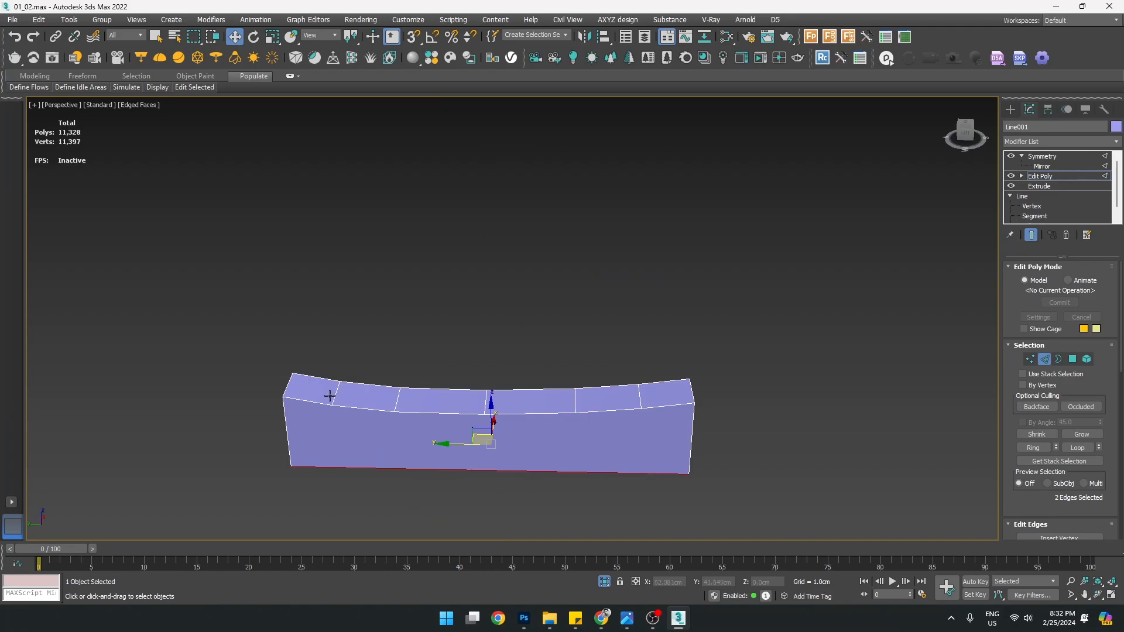
Connect the rail's two bottom edges with 5 segments and a pinch of 21
{"action": "middle_click_drag", "start_coordinate": [632, 405], "coordinate": [476, 387], "text": "alt"}
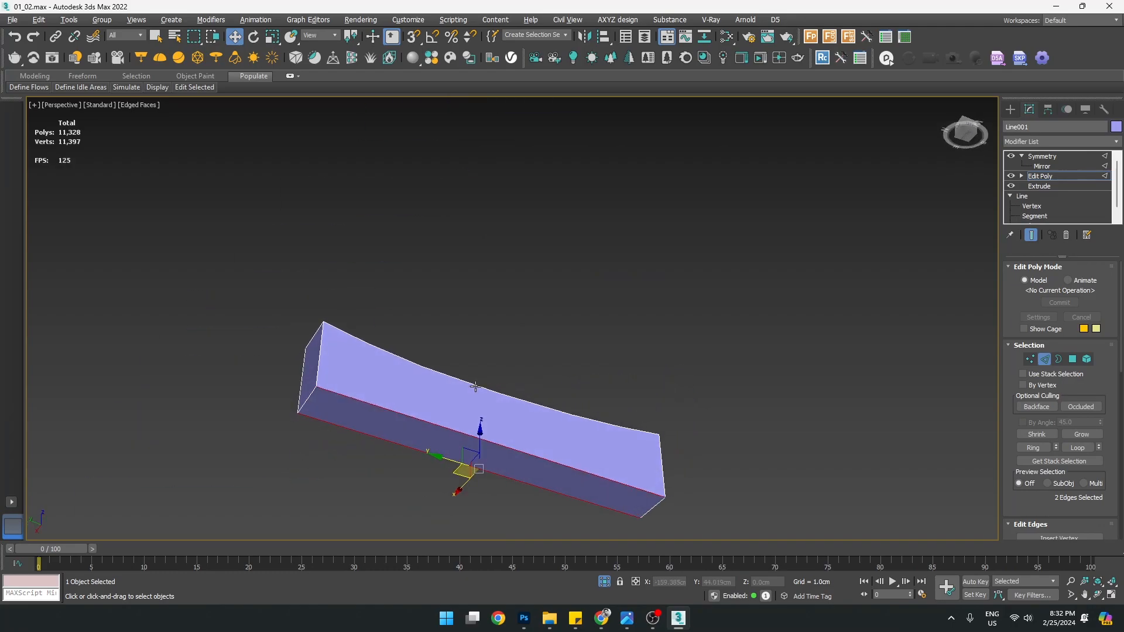
{"action": "left_click_drag", "start_coordinate": [1046, 498], "coordinate": [1034, 432]}
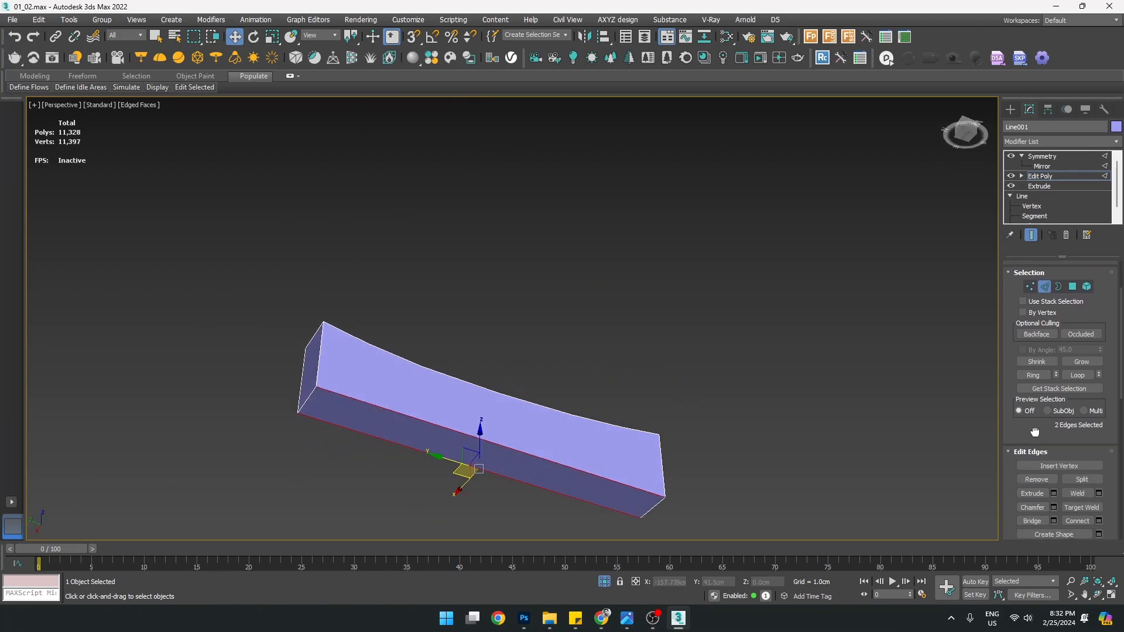
{"action": "left_click", "coordinate": [1099, 520]}
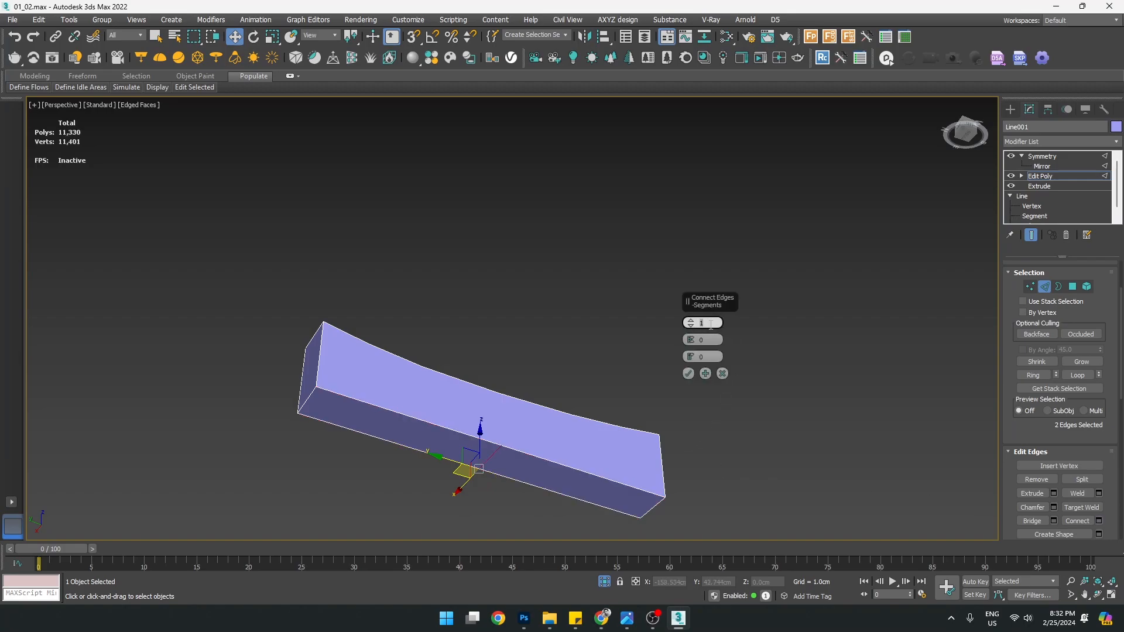
{"action": "middle_click_drag", "start_coordinate": [444, 421], "coordinate": [415, 462], "text": "alt"}
Check the five pinched edges in a wireframe Top view, then confirm them
{"action": "key", "text": "alt+w"}
{"action": "middle_click", "coordinate": [203, 251]}
{"action": "key", "text": "alt+w"}
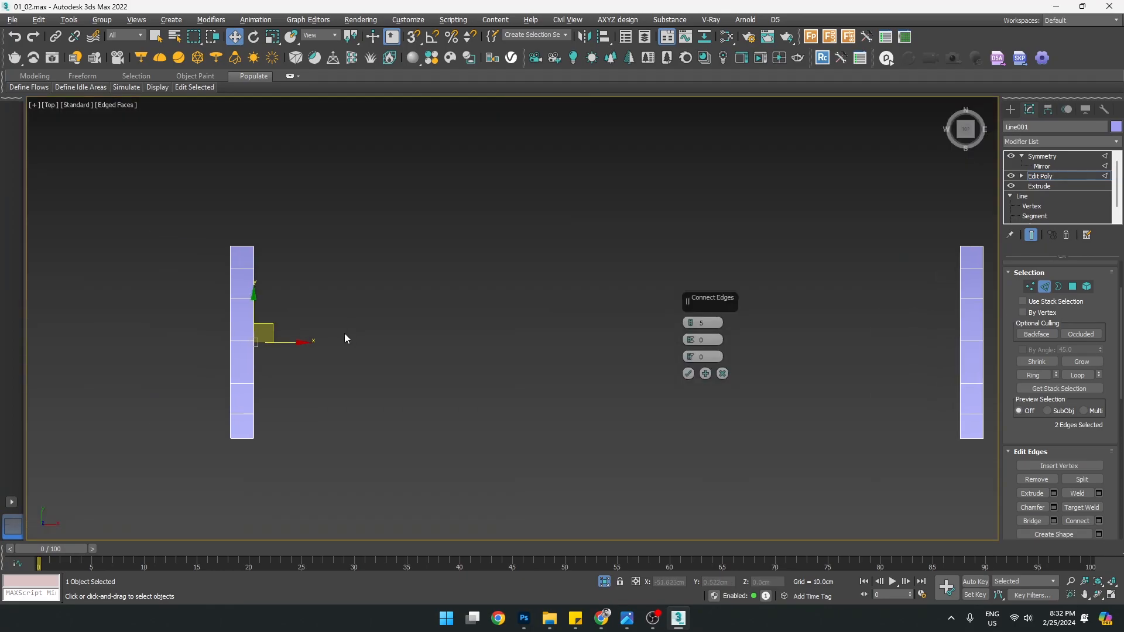
{"action": "key", "text": "F3"}
{"action": "middle_click_drag", "start_coordinate": [244, 329], "coordinate": [319, 344]}
{"action": "scroll", "coordinate": [319, 344], "scroll_direction": "up", "scroll_amount": 6}
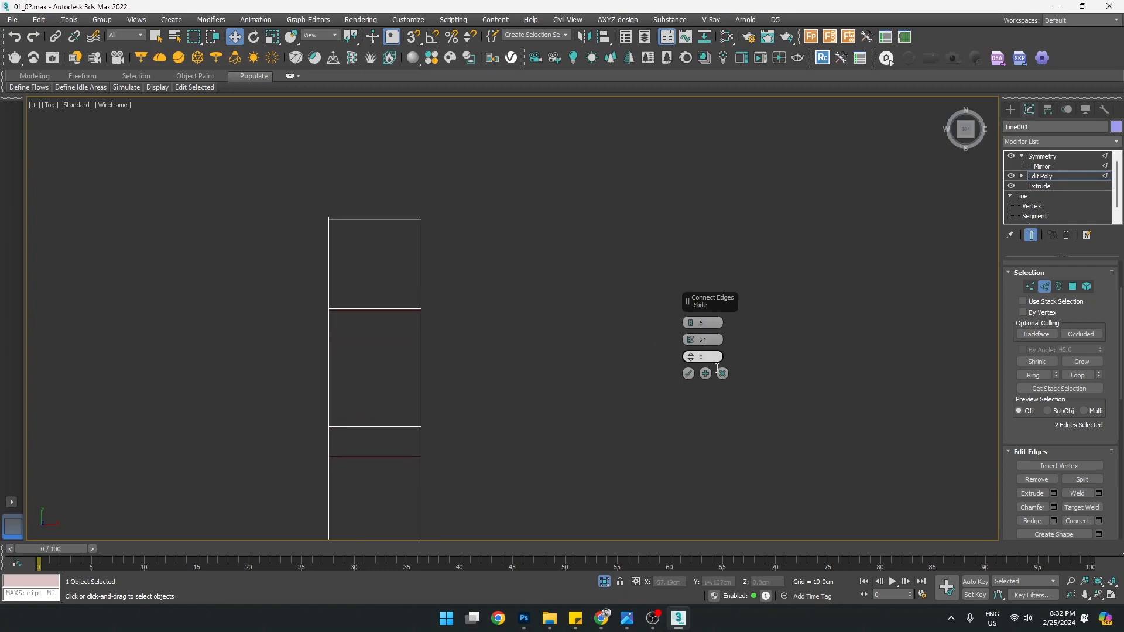
{"action": "key", "text": "alt+w"}
{"action": "middle_click", "coordinate": [726, 456]}
{"action": "key", "text": "alt+w"}
{"action": "mouse_move", "coordinate": [482, 426]}
{"action": "middle_mouse_down", "text": "alt"}
{"action": "mouse_move", "coordinate": [481, 383]}
{"action": "mouse_move", "coordinate": [483, 459]}
{"action": "mouse_move", "coordinate": [484, 410]}
{"action": "middle_mouse_up", "text": "alt"}
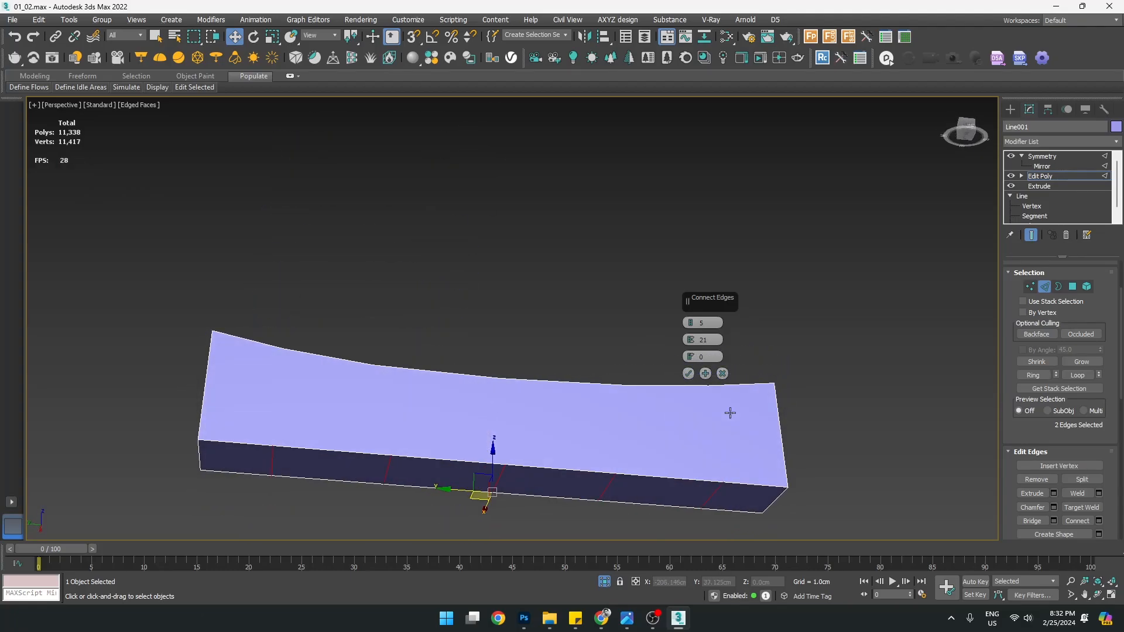
{"action": "left_click", "coordinate": [688, 375]}
{"action": "middle_click_drag", "start_coordinate": [420, 483], "coordinate": [502, 460]}
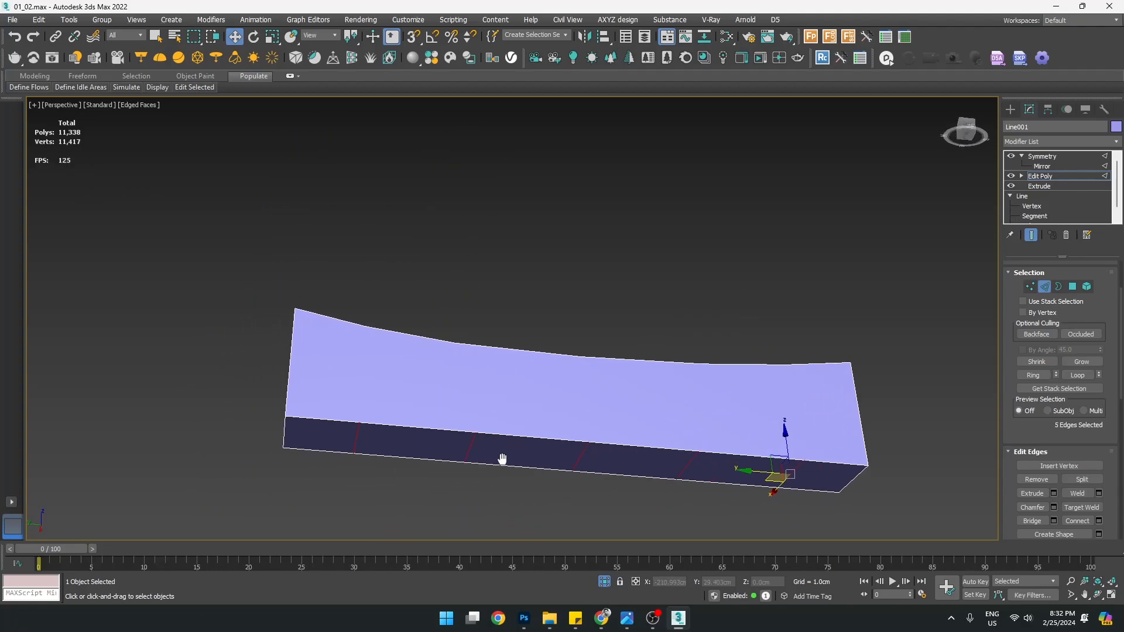
Select the corner vertices at the end of the curved rail
{"action": "key", "text": "1"}
{"action": "left_click", "coordinate": [358, 424]}
{"action": "middle_click_drag", "start_coordinate": [358, 426], "coordinate": [360, 518], "text": "alt"}
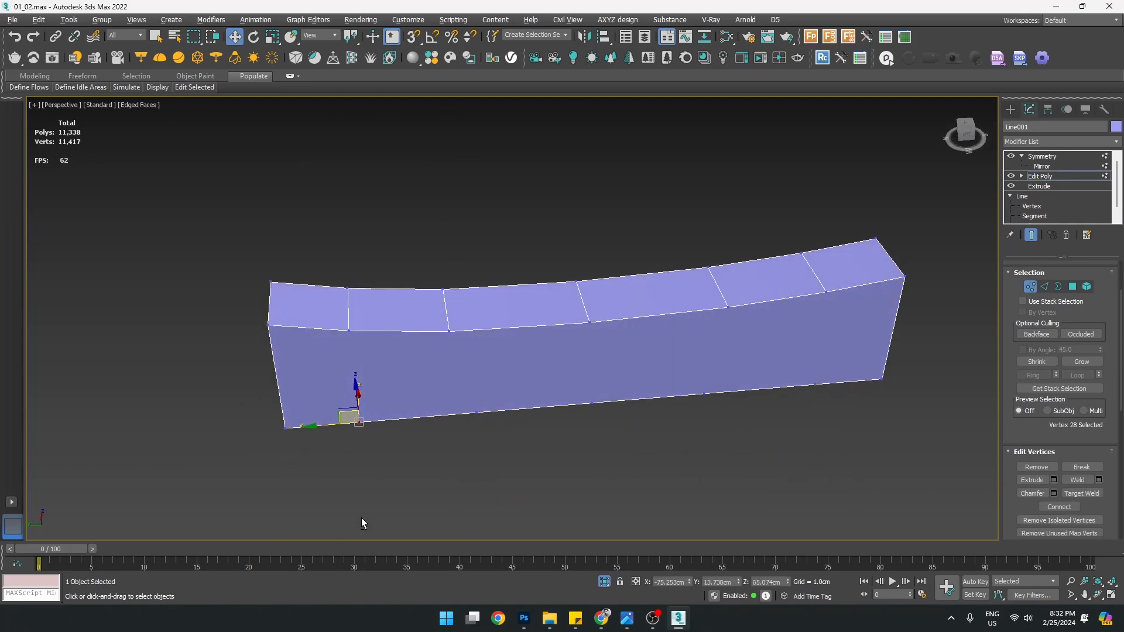
{"action": "middle_click_drag", "start_coordinate": [375, 459], "coordinate": [417, 462], "text": "alt"}
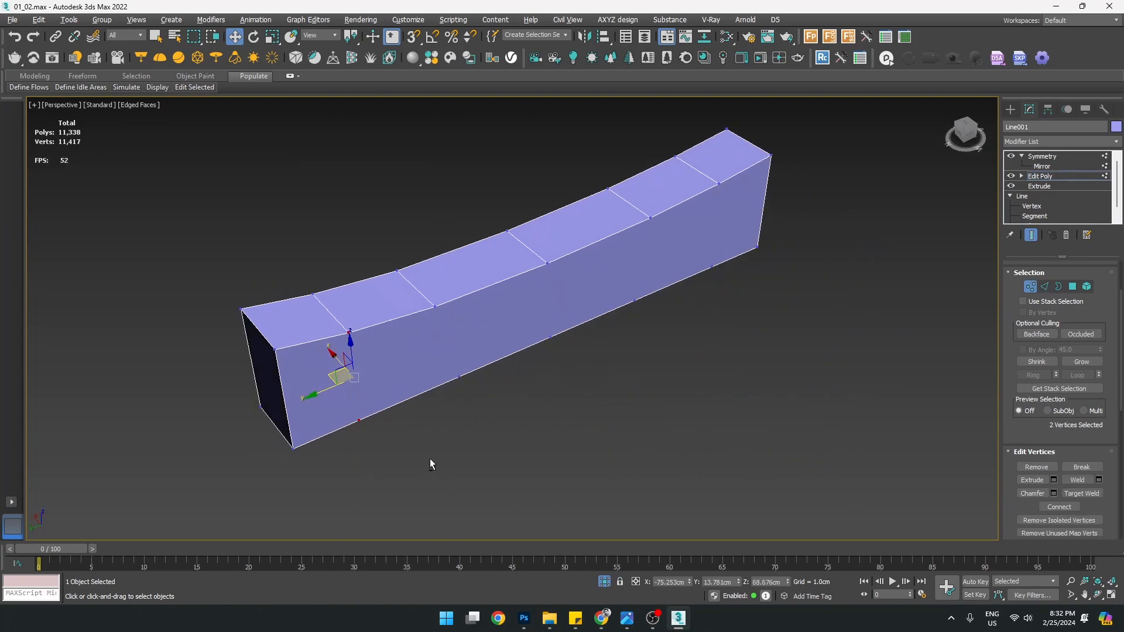
{"action": "middle_click_drag", "start_coordinate": [851, 481], "coordinate": [349, 436], "text": "alt"}
{"action": "middle_click_drag", "start_coordinate": [896, 480], "coordinate": [339, 436], "text": "alt"}
{"action": "middle_click_drag", "start_coordinate": [315, 394], "coordinate": [447, 373]}
{"action": "left_click_drag", "start_coordinate": [459, 448], "coordinate": [457, 436]}
{"action": "key", "text": "ctrl+z"}
{"action": "left_click", "coordinate": [456, 348], "text": "ctrl"}
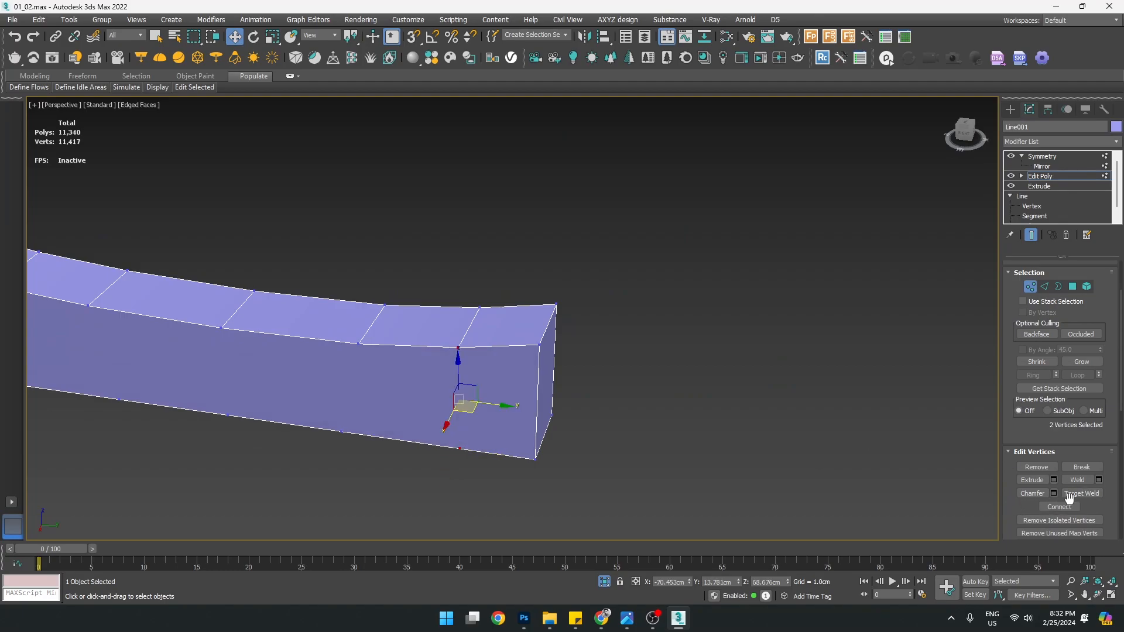
{"action": "middle_click_drag", "start_coordinate": [849, 480], "coordinate": [466, 443], "text": "alt"}
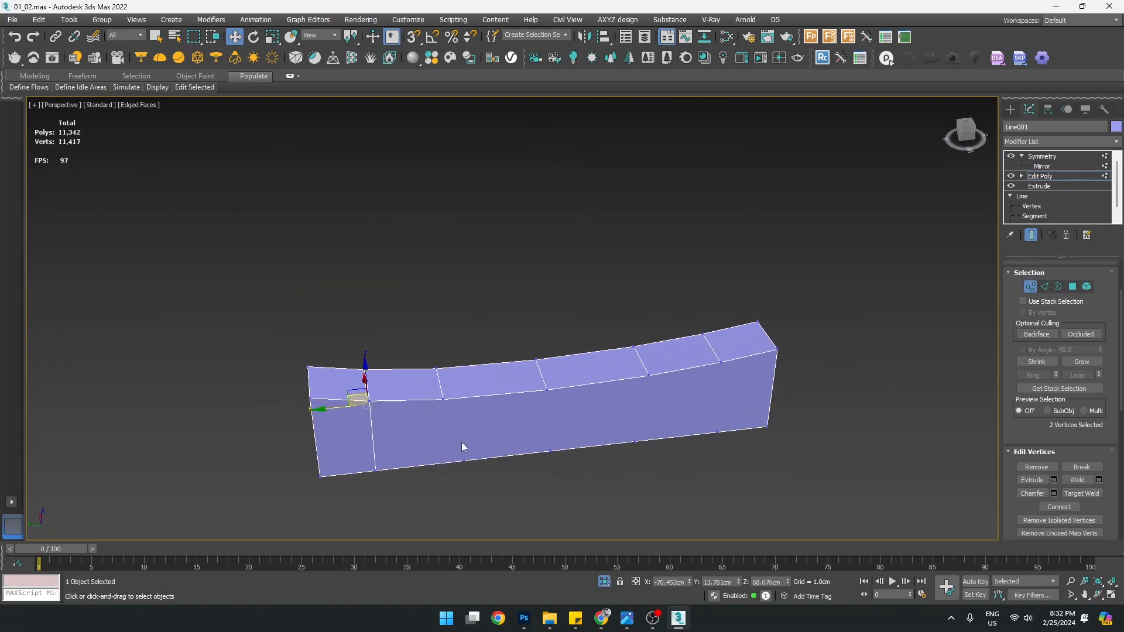
{"action": "left_click_drag", "start_coordinate": [452, 433], "coordinate": [455, 436], "text": "ctrl"}
{"action": "middle_click_drag", "start_coordinate": [490, 501], "coordinate": [849, 489], "text": "alt"}
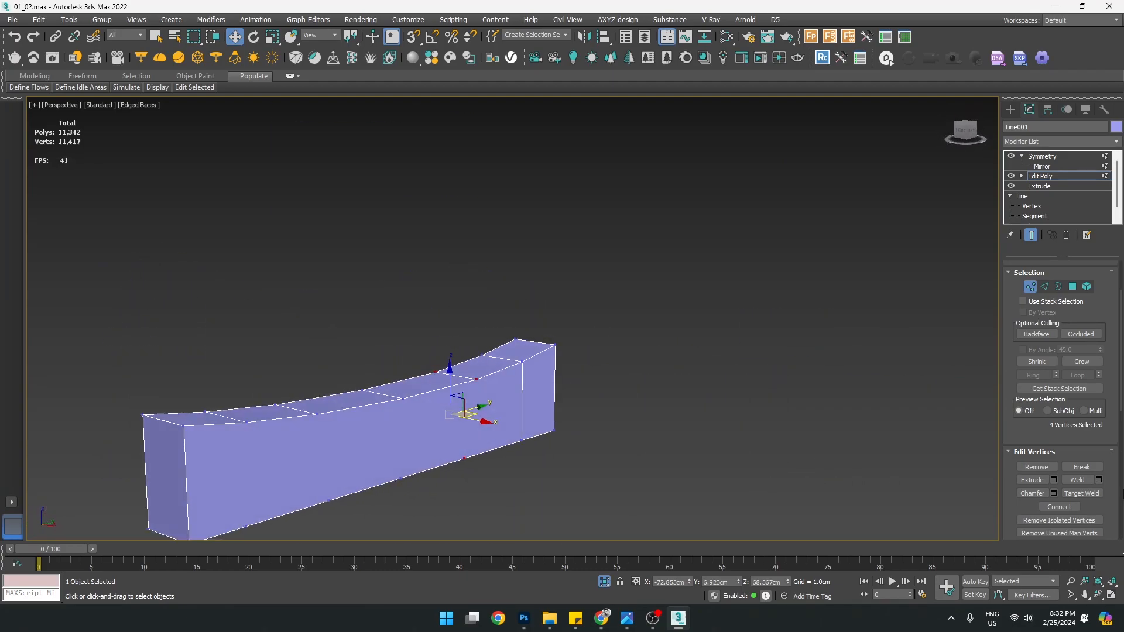
{"action": "middle_click_drag", "start_coordinate": [562, 484], "coordinate": [684, 414], "text": "alt"}
Snap the rail's bottom edge into line with a vertex
{"action": "key", "text": "2"}
{"action": "left_click", "coordinate": [458, 448]}
{"action": "middle_click_drag", "start_coordinate": [475, 464], "coordinate": [431, 479], "text": "alt"}
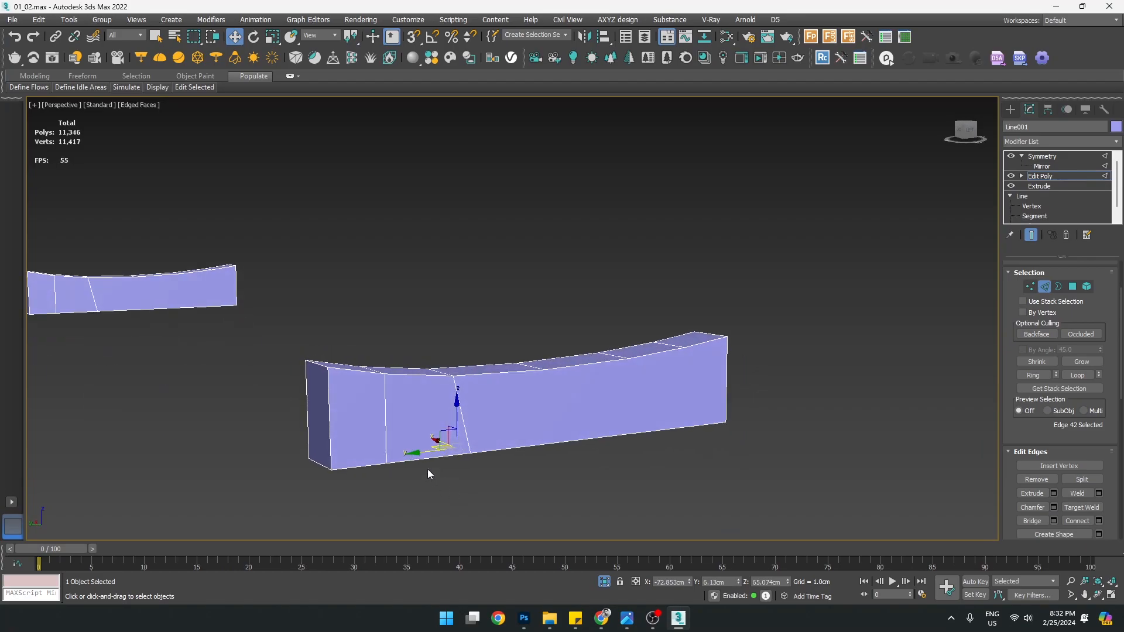
{"action": "left_click_drag", "start_coordinate": [451, 378], "coordinate": [451, 378]}
{"action": "mouse_move", "coordinate": [525, 512]}
{"action": "middle_mouse_down", "text": "alt"}
{"action": "mouse_move", "coordinate": [530, 384]}
{"action": "mouse_move", "coordinate": [575, 464]}
{"action": "mouse_move", "coordinate": [670, 481]}
{"action": "mouse_move", "coordinate": [498, 521]}
{"action": "mouse_move", "coordinate": [571, 492]}
{"action": "mouse_move", "coordinate": [526, 503]}
{"action": "middle_mouse_up", "text": "alt"}
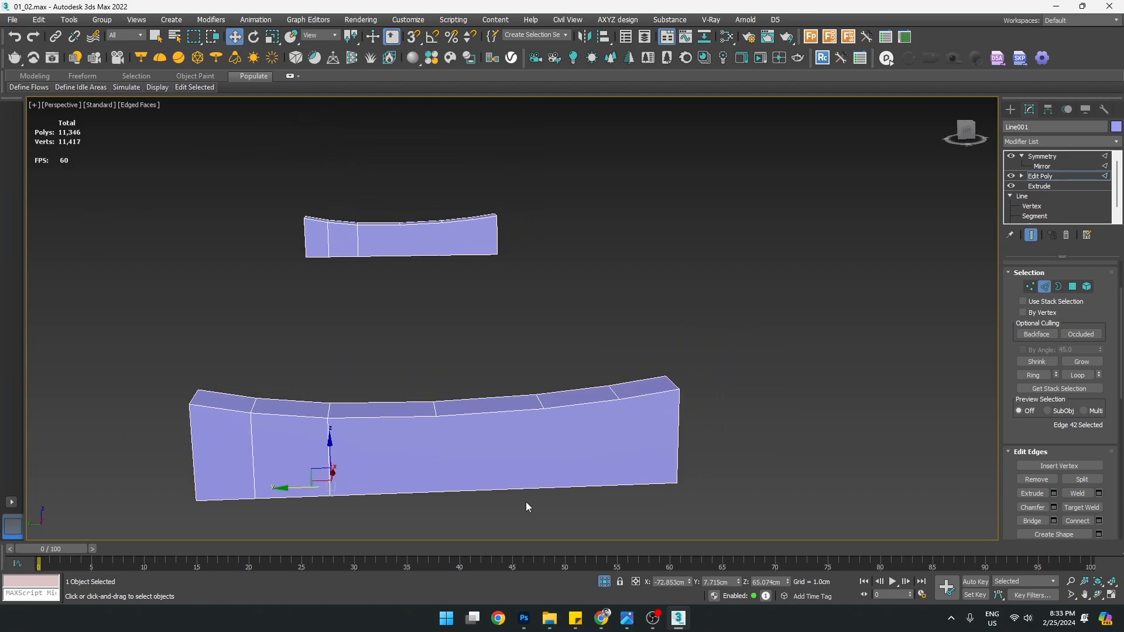
Select vertices along a rail division, ending with four vertices across the rail
{"action": "key", "text": "1"}
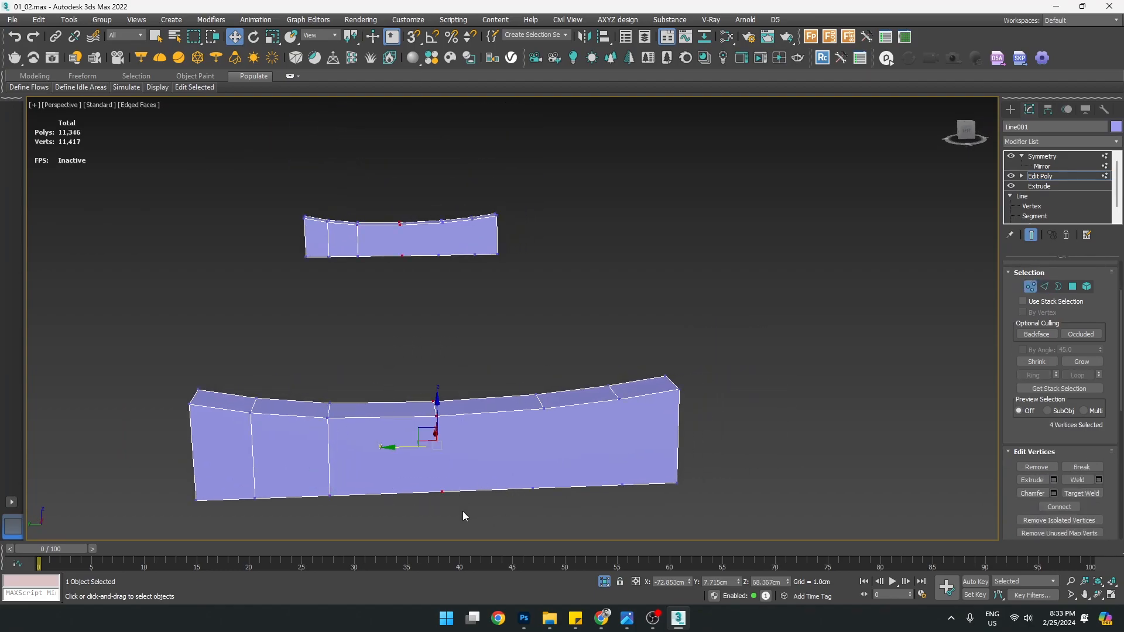
{"action": "left_click_drag", "start_coordinate": [462, 511], "coordinate": [463, 511]}
{"action": "mouse_move", "coordinate": [441, 476]}
{"action": "middle_mouse_down", "text": "alt"}
{"action": "mouse_move", "coordinate": [522, 420]}
{"action": "mouse_move", "coordinate": [613, 427]}
{"action": "mouse_move", "coordinate": [568, 407]}
{"action": "mouse_move", "coordinate": [487, 434]}
{"action": "mouse_move", "coordinate": [455, 494]}
{"action": "mouse_move", "coordinate": [449, 488]}
{"action": "middle_mouse_up", "text": "alt"}
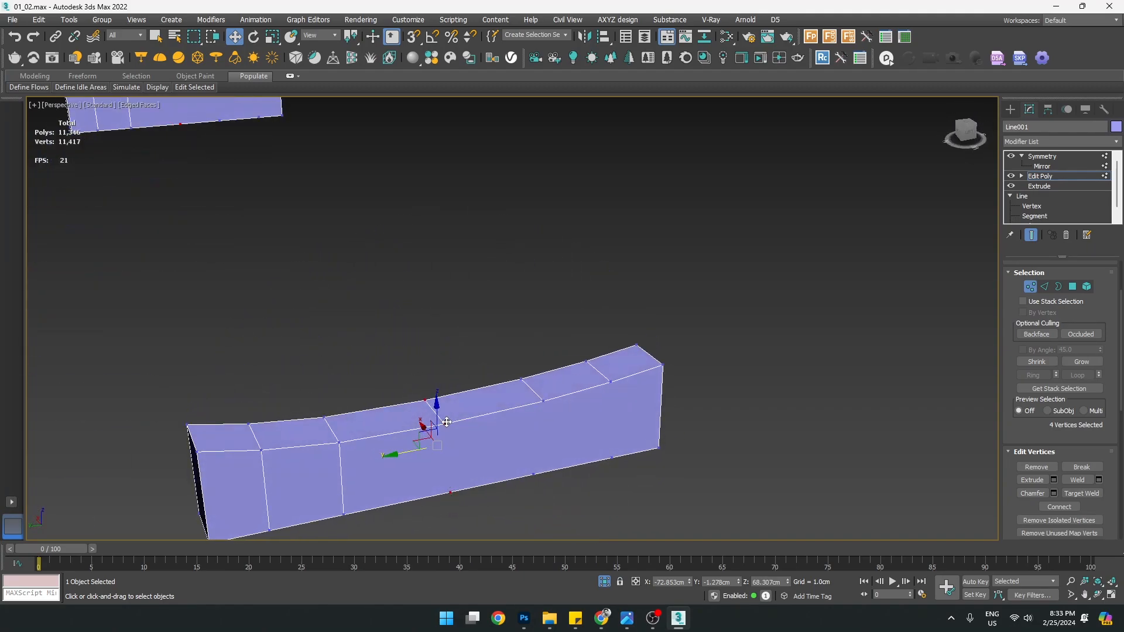
{"action": "middle_click_drag", "start_coordinate": [375, 455], "coordinate": [462, 450], "text": "alt"}
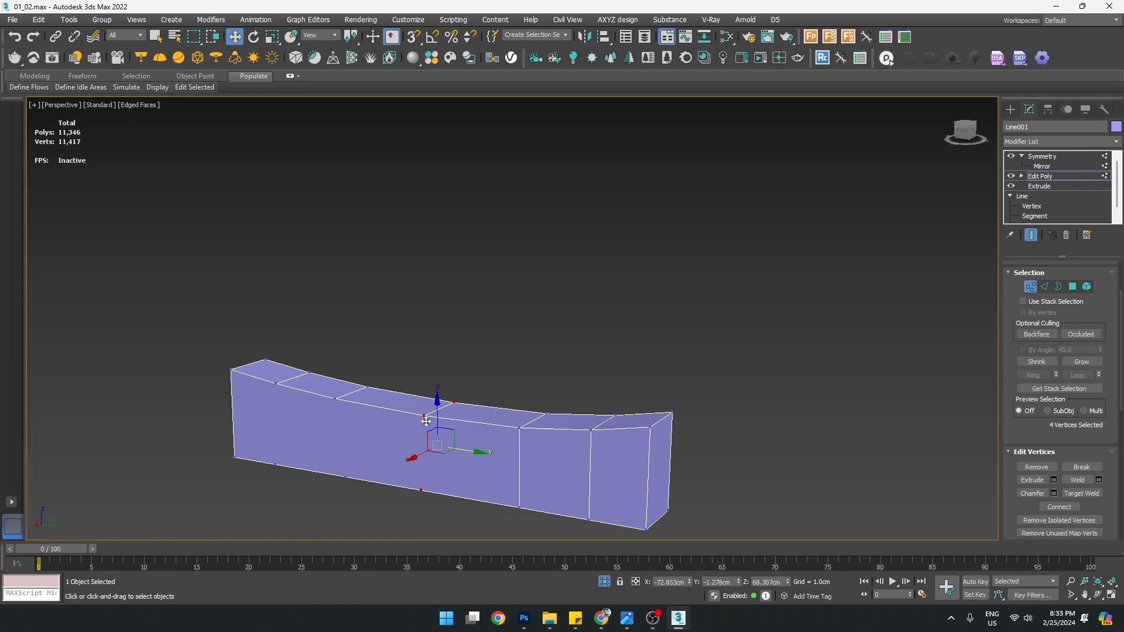
{"action": "middle_click_drag", "start_coordinate": [426, 420], "coordinate": [481, 512], "text": "alt"}
{"action": "left_click", "coordinate": [539, 436], "text": "ctrl"}
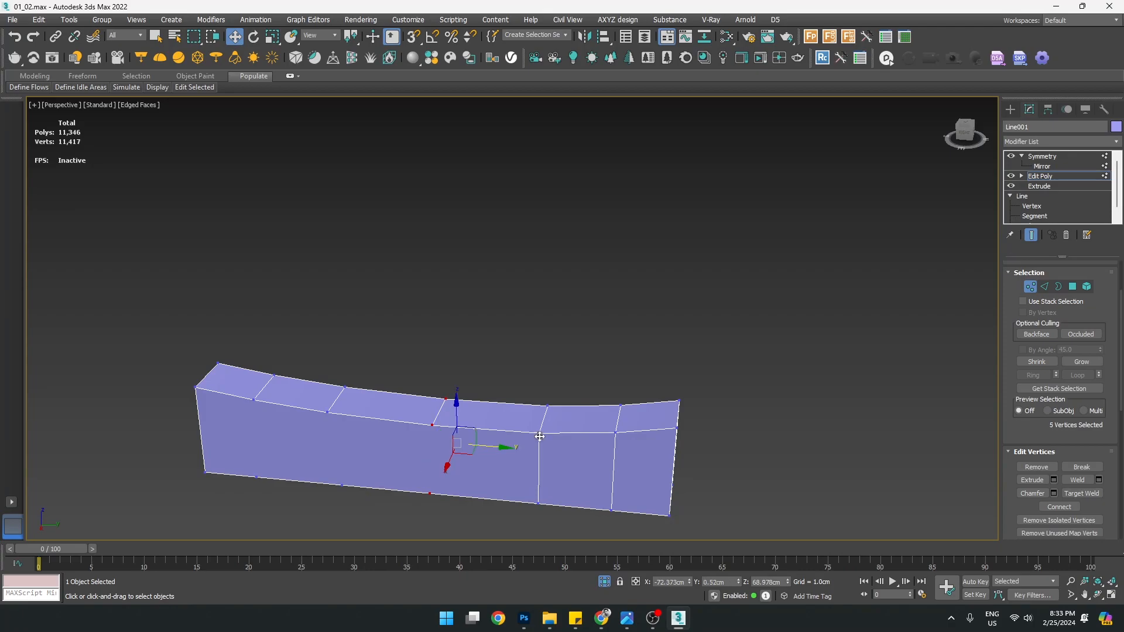
{"action": "middle_click_drag", "start_coordinate": [599, 508], "coordinate": [631, 512], "text": "alt"}
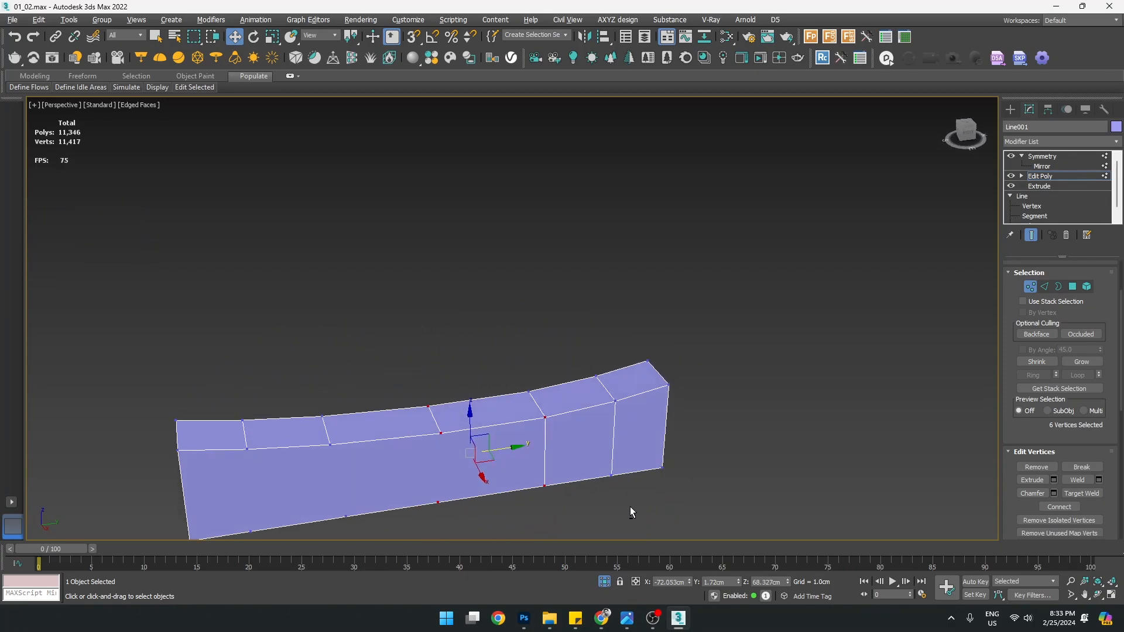
{"action": "middle_click_drag", "start_coordinate": [538, 504], "coordinate": [517, 483], "text": "alt"}
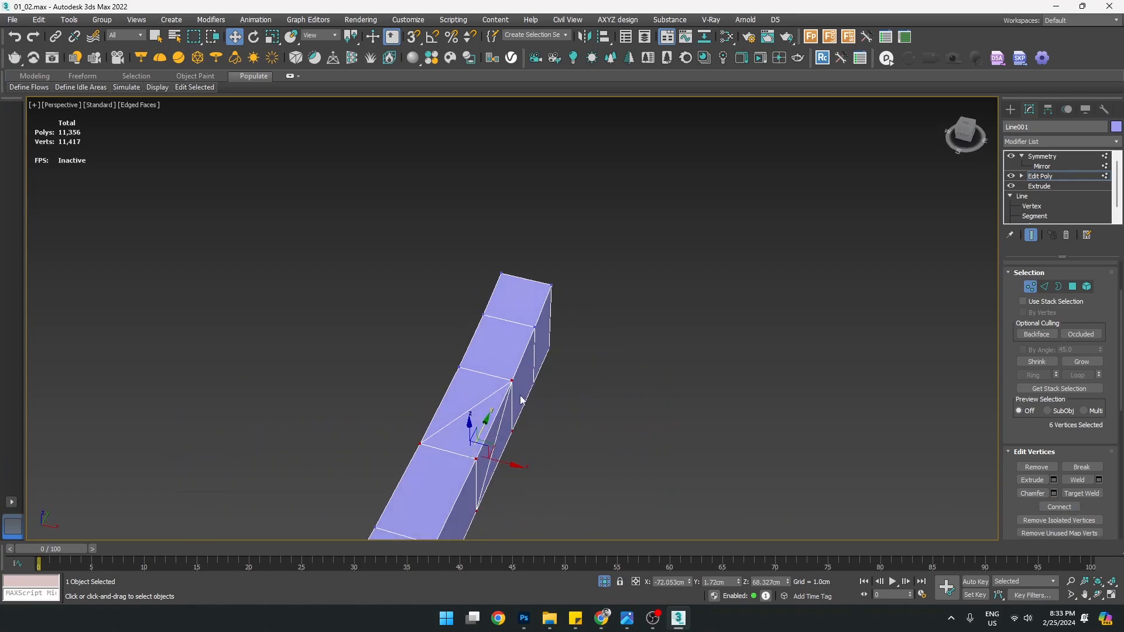
{"action": "middle_click_drag", "start_coordinate": [507, 437], "coordinate": [571, 413], "text": "alt"}
{"action": "middle_click_drag", "start_coordinate": [455, 488], "coordinate": [403, 554], "text": "alt"}
{"action": "middle_click_drag", "start_coordinate": [483, 496], "coordinate": [460, 546], "text": "alt"}
{"action": "left_click_drag", "start_coordinate": [400, 356], "coordinate": [455, 550]}
{"action": "middle_click_drag", "start_coordinate": [592, 489], "coordinate": [397, 491], "text": "alt"}
{"action": "middle_click_drag", "start_coordinate": [603, 474], "coordinate": [468, 449], "text": "alt"}
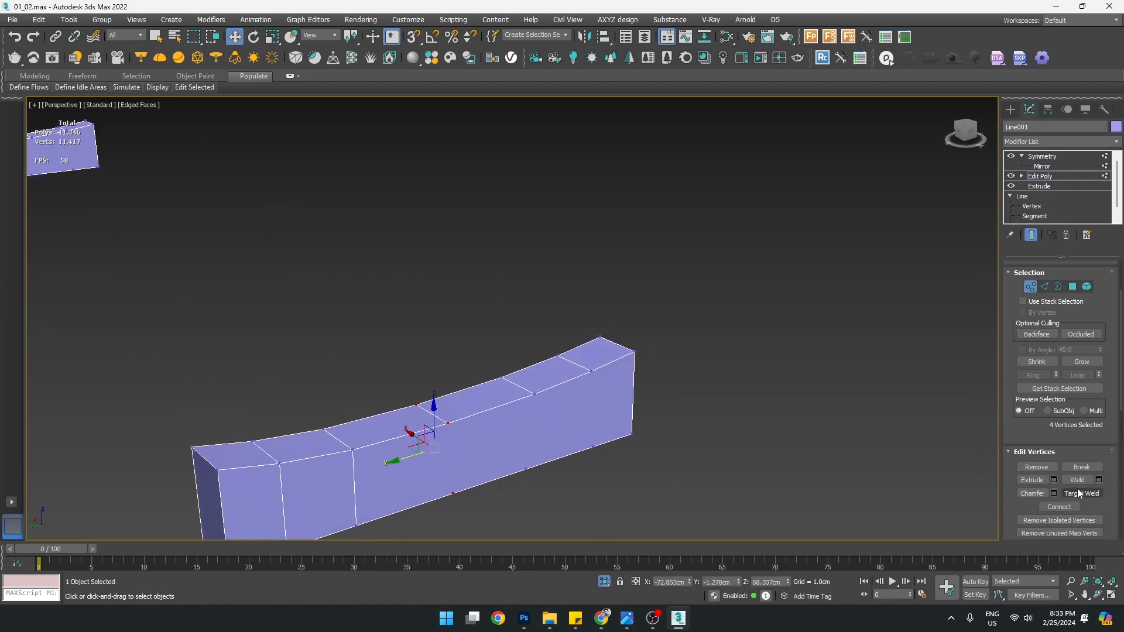
{"action": "middle_click_drag", "start_coordinate": [552, 420], "coordinate": [436, 507], "text": "alt"}
Snap the rail's bottom edge so the slanted edge becomes vertical
{"action": "key", "text": "2"}
{"action": "left_click", "coordinate": [445, 487]}
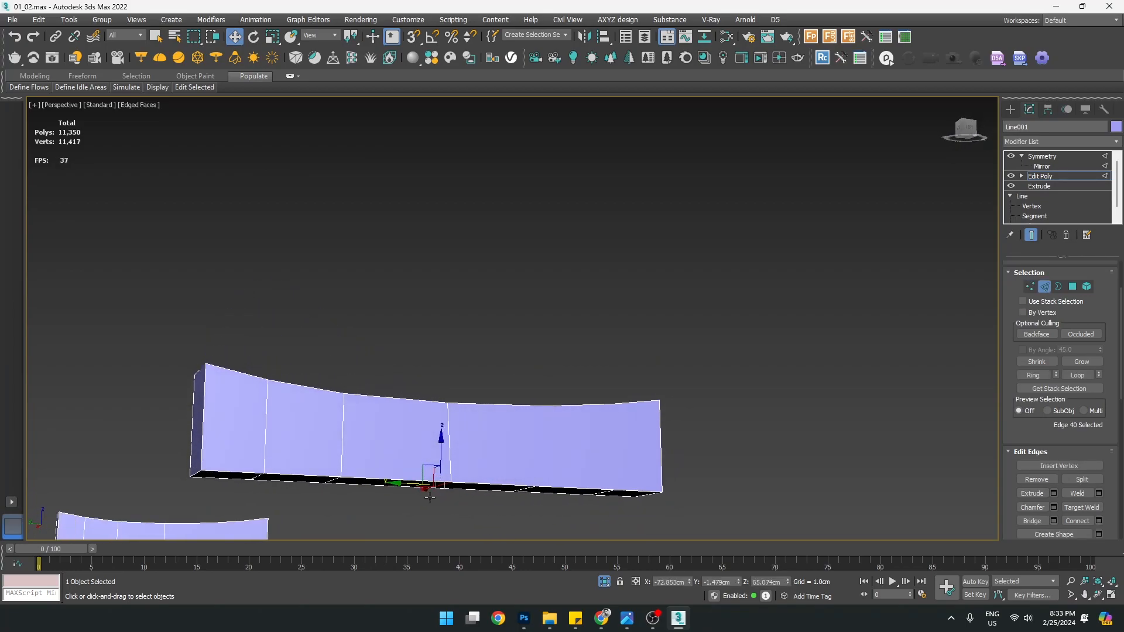
{"action": "left_click_drag", "start_coordinate": [375, 432], "coordinate": [446, 402]}
{"action": "mouse_move", "coordinate": [473, 458]}
{"action": "middle_mouse_down", "text": "alt"}
{"action": "mouse_move", "coordinate": [453, 500]}
{"action": "mouse_move", "coordinate": [467, 451]}
{"action": "middle_mouse_up", "text": "alt"}
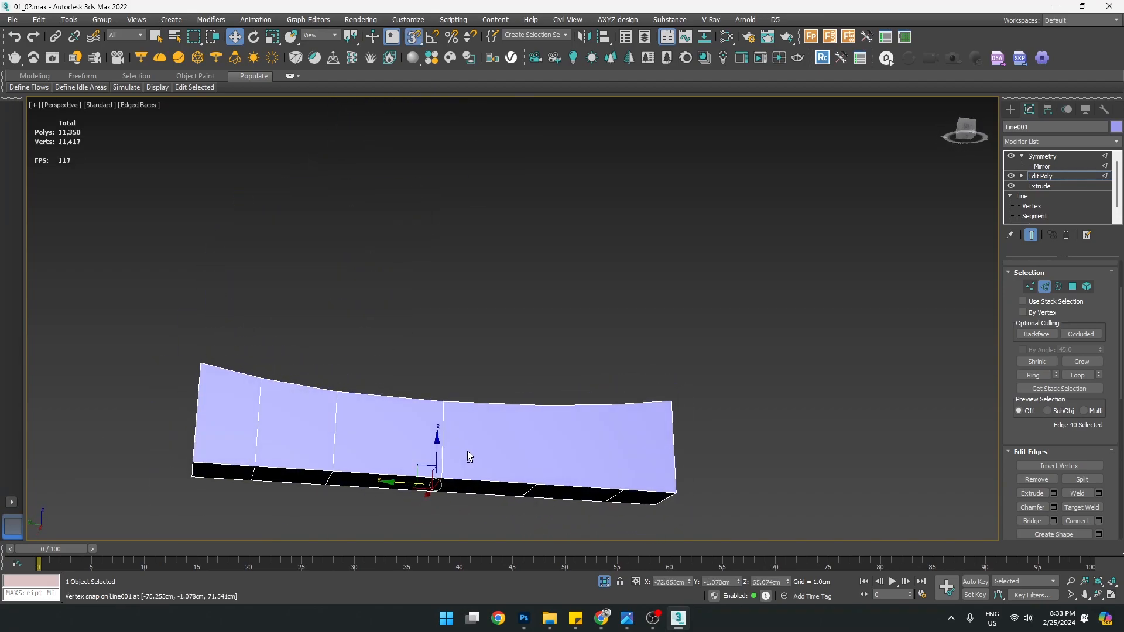
{"action": "middle_click_drag", "start_coordinate": [532, 493], "coordinate": [521, 538], "text": "alt"}
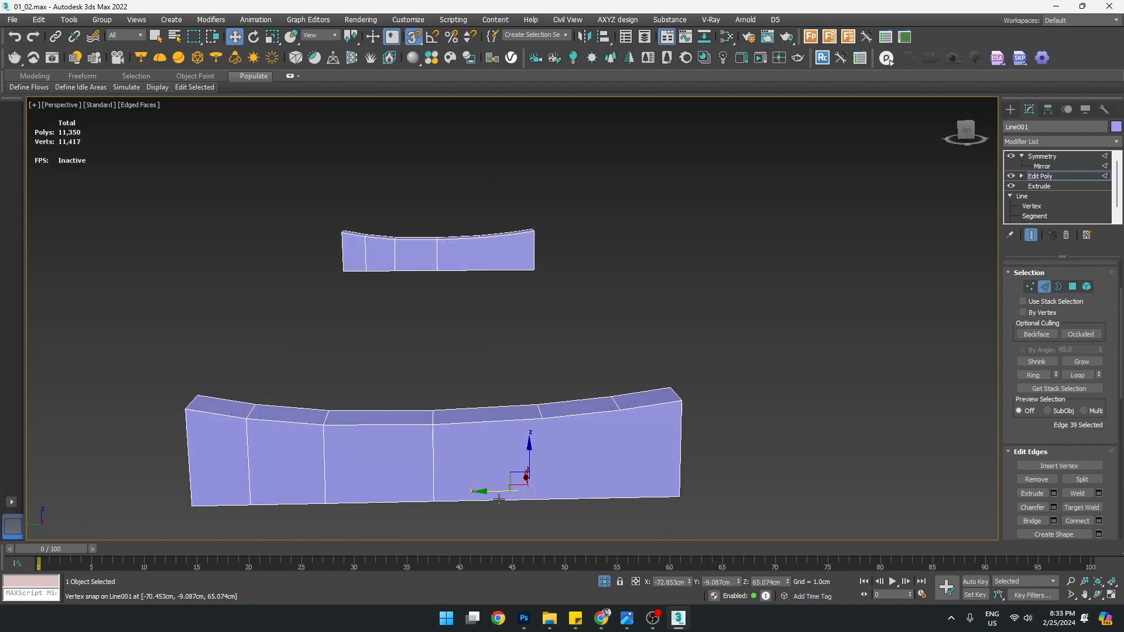
{"action": "middle_click_drag", "start_coordinate": [610, 482], "coordinate": [577, 497], "text": "alt"}
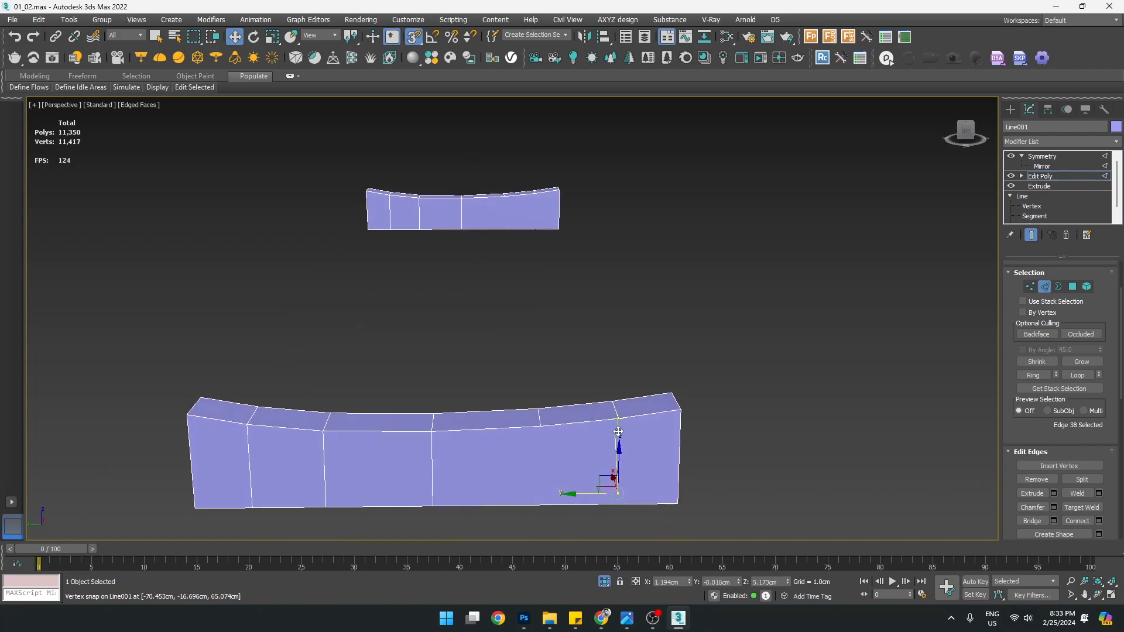
{"action": "middle_click_drag", "start_coordinate": [613, 455], "coordinate": [570, 385], "text": "alt"}
Select vertices in the rail's right section for extra divisions, then return to Edit Poly
{"action": "key", "text": "1"}
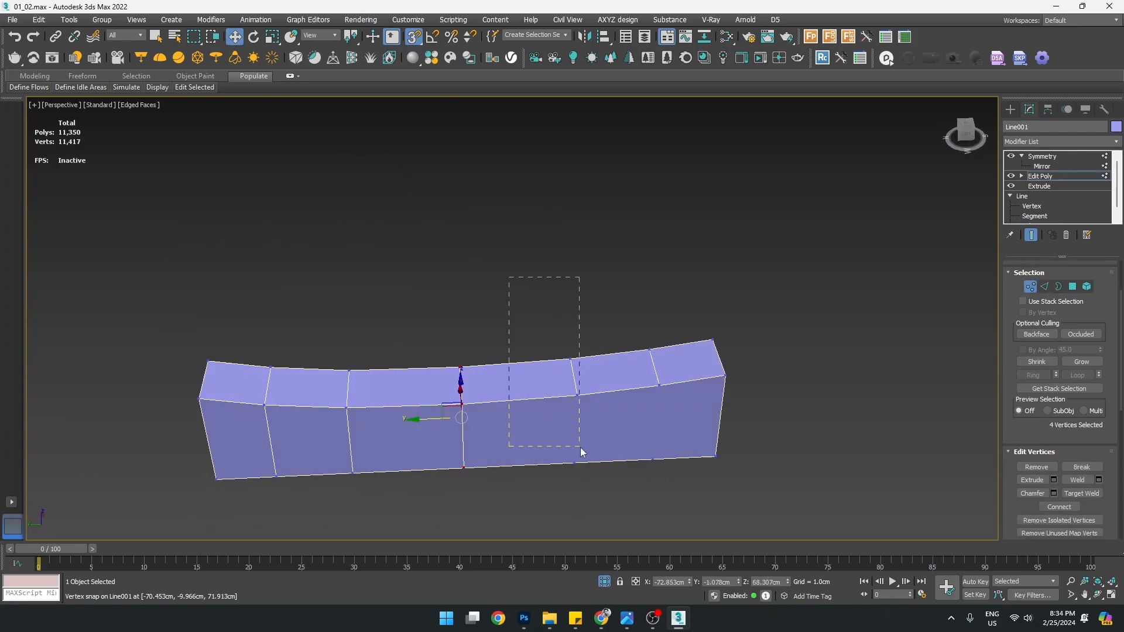
{"action": "middle_click_drag", "start_coordinate": [613, 420], "coordinate": [516, 404]}
{"action": "middle_click_drag", "start_coordinate": [497, 444], "coordinate": [875, 454], "text": "alt"}
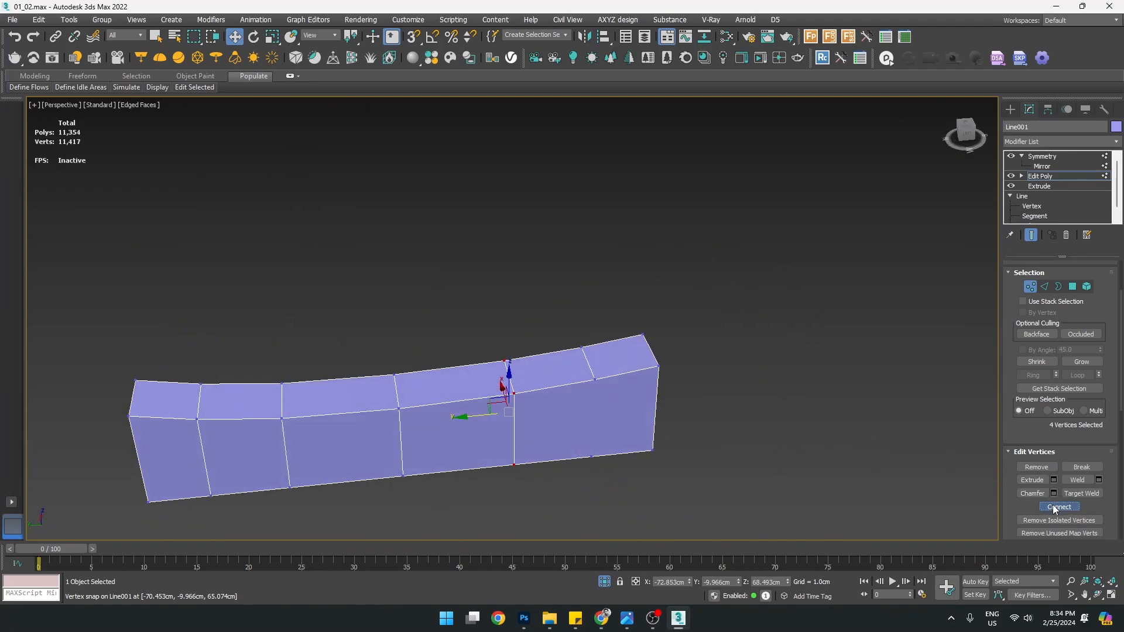
{"action": "left_click_drag", "start_coordinate": [614, 482], "coordinate": [615, 483]}
{"action": "middle_click_drag", "start_coordinate": [615, 482], "coordinate": [622, 423], "text": "alt"}
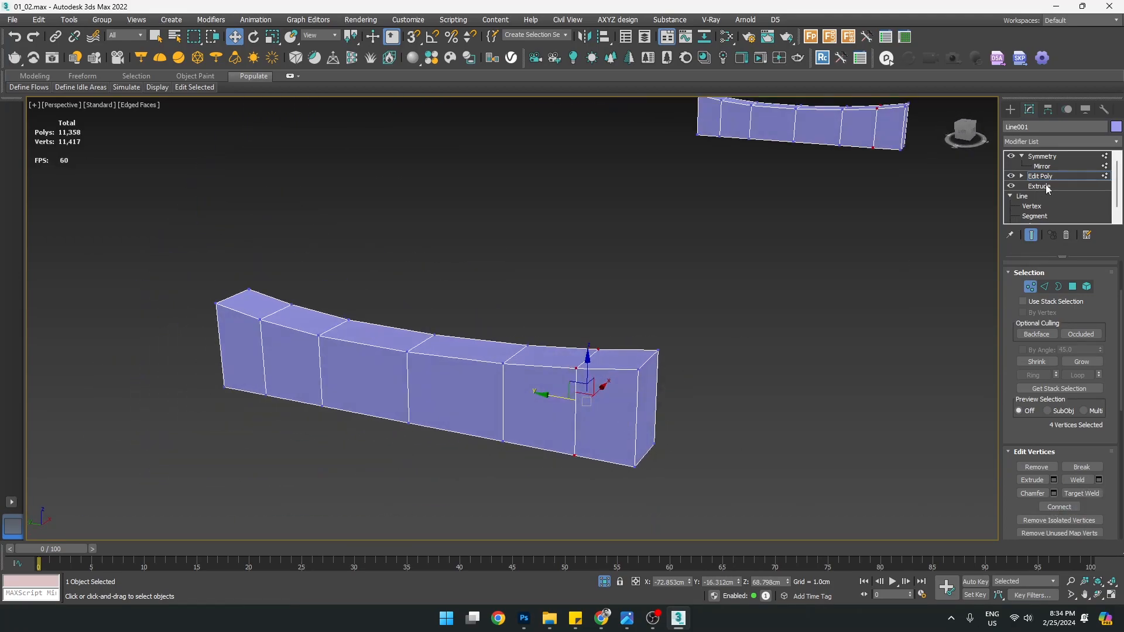
{"action": "left_click", "coordinate": [1041, 177]}
{"action": "middle_click_drag", "start_coordinate": [586, 275], "coordinate": [618, 352], "text": "alt"}
End isolation so the whole bench shows in the perspective view
{"action": "key", "text": "alt+w"}
{"action": "middle_click", "coordinate": [300, 382]}
{"action": "key", "text": "alt+w"}
{"action": "key", "text": "z"}
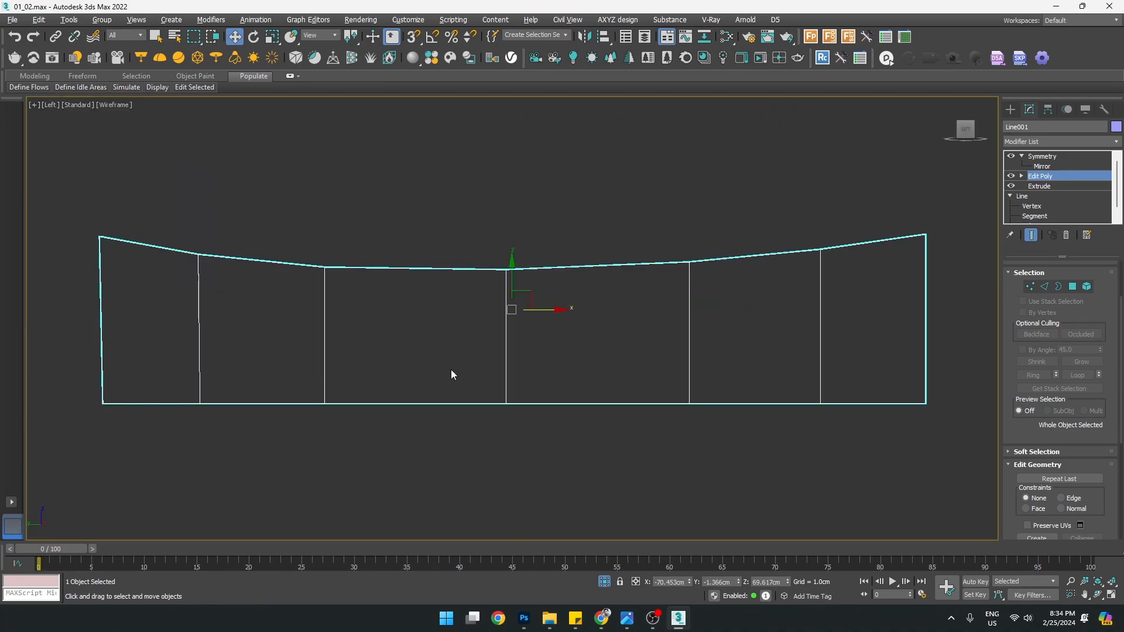
{"action": "key", "text": "alt+w"}
{"action": "middle_click", "coordinate": [730, 419]}
{"action": "key", "text": "alt+w"}
{"action": "middle_click_drag", "start_coordinate": [731, 419], "coordinate": [677, 427], "text": "alt"}
{"action": "middle_click_drag", "start_coordinate": [465, 344], "coordinate": [545, 360]}
{"action": "middle_click_drag", "start_coordinate": [469, 337], "coordinate": [517, 353]}
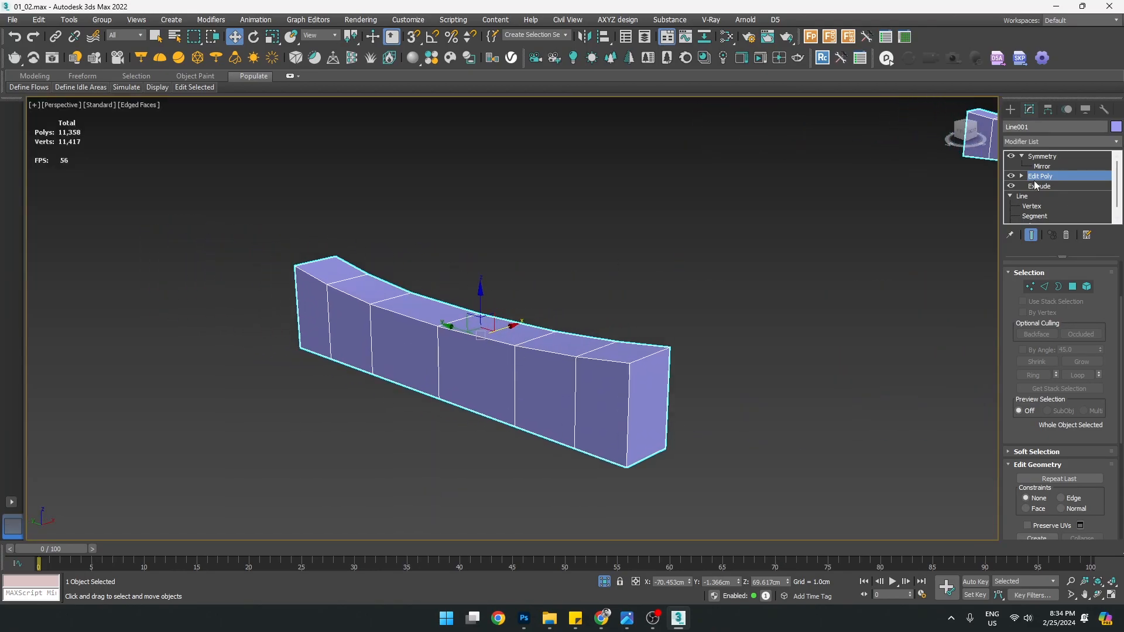
{"action": "middle_click_drag", "start_coordinate": [784, 261], "coordinate": [722, 290]}
{"action": "right_click", "coordinate": [479, 381]}
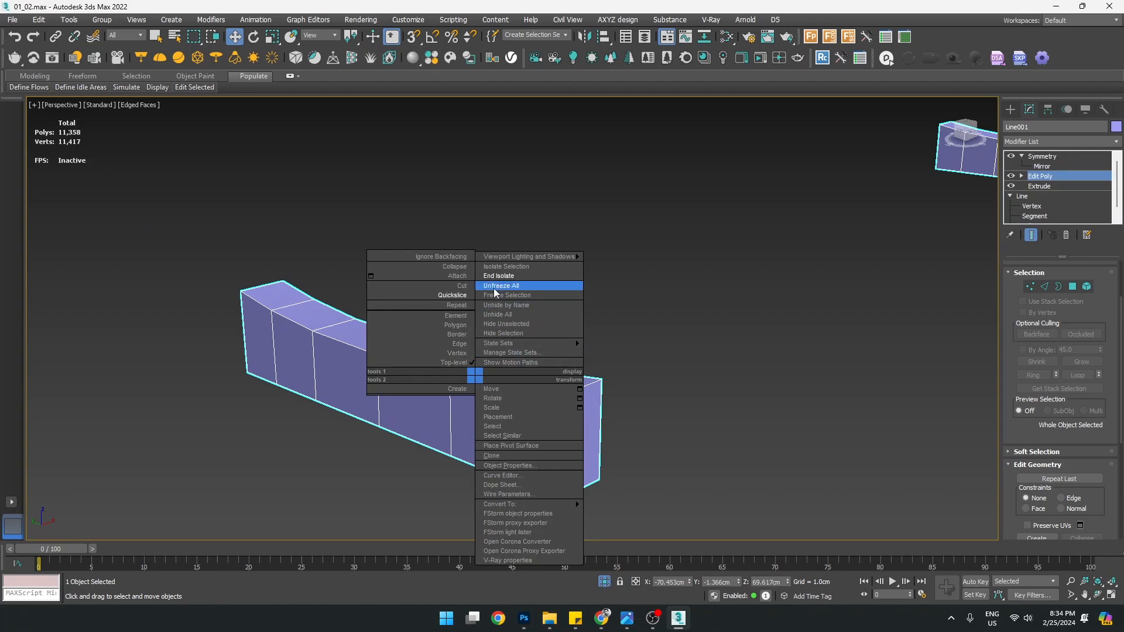
{"action": "left_click", "coordinate": [493, 278]}
Paste the front leg's Chamfer and OpenSubdiv above the rail's Symmetry modifier
{"action": "left_click", "coordinate": [632, 392]}
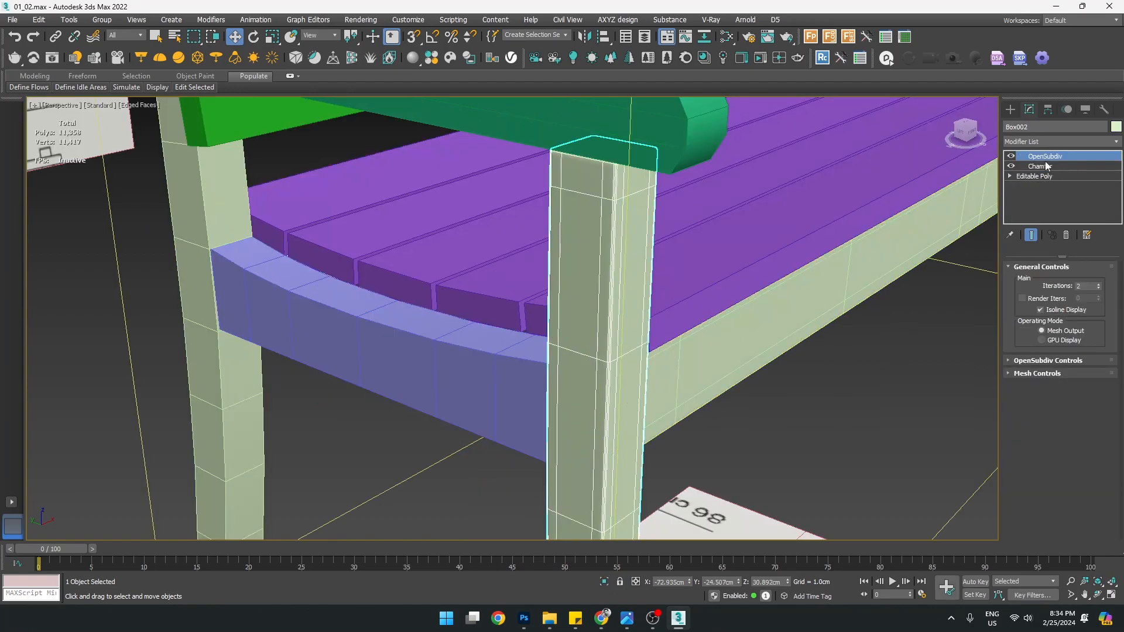
{"action": "left_click", "coordinate": [396, 351]}
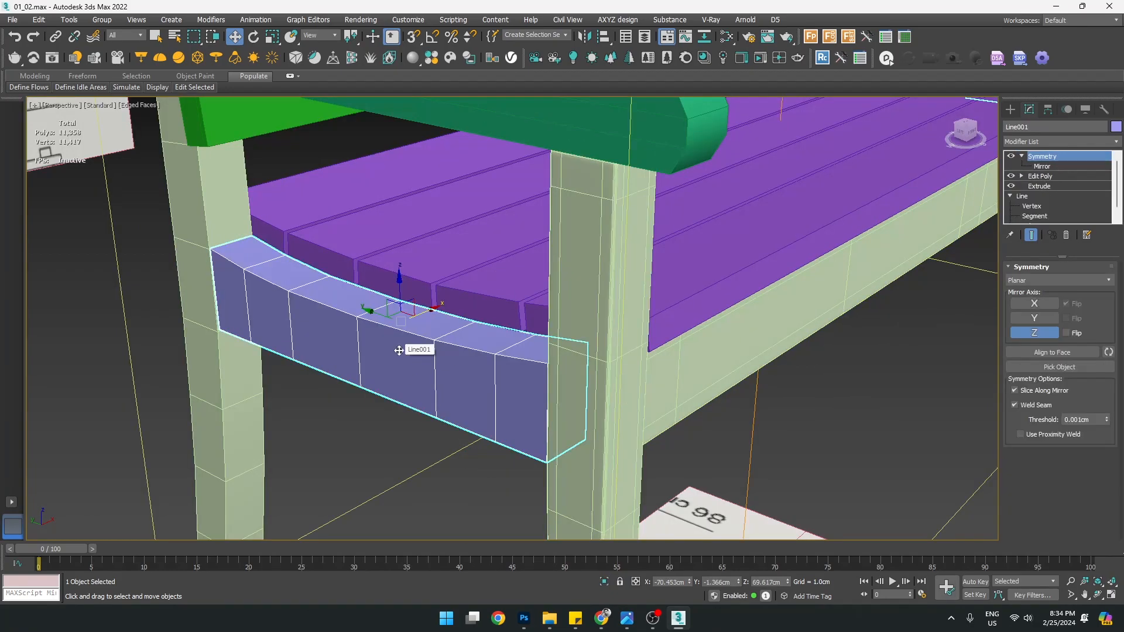
{"action": "middle_click_drag", "start_coordinate": [414, 366], "coordinate": [511, 366]}
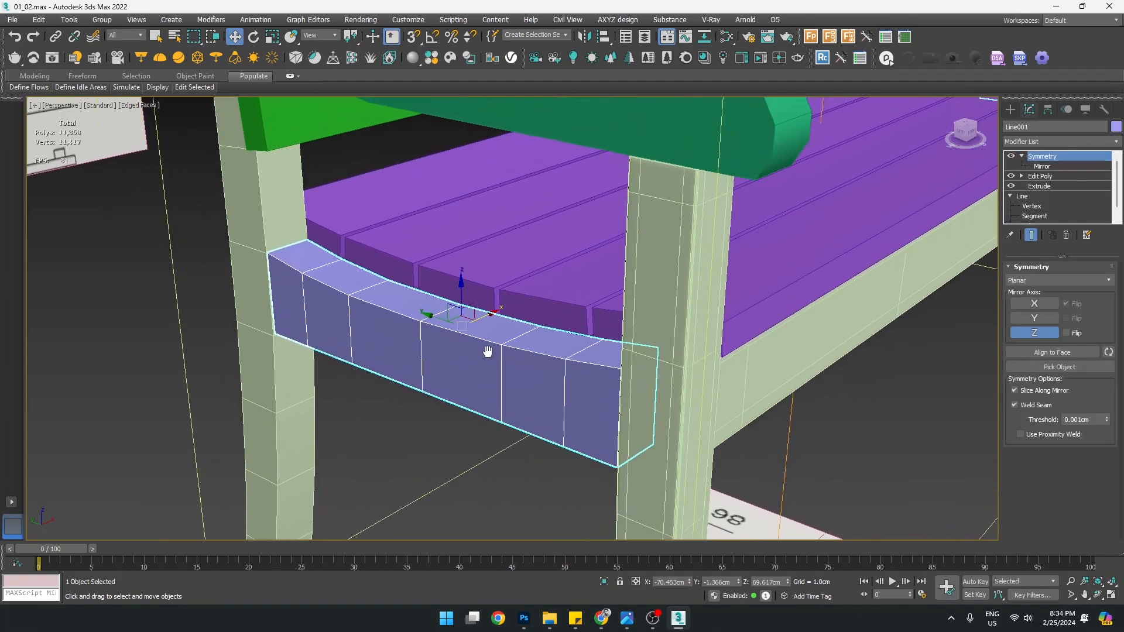
{"action": "right_click", "coordinate": [1049, 161]}
{"action": "left_click", "coordinate": [1007, 222]}
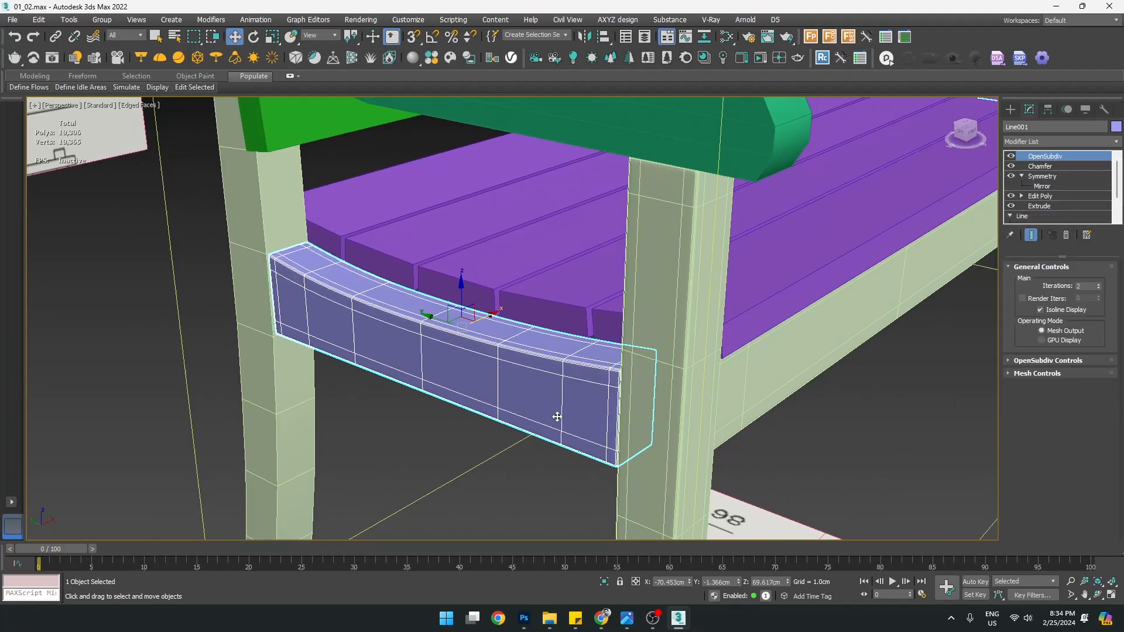
Inspect the smoothed rail, then select the purple seat
{"action": "scroll", "coordinate": [557, 417], "scroll_direction": "down", "scroll_amount": 6}
{"action": "mouse_move", "coordinate": [547, 414]}
{"action": "middle_mouse_down", "text": "alt"}
{"action": "mouse_move", "coordinate": [785, 346]}
{"action": "mouse_move", "coordinate": [958, 356]}
{"action": "mouse_move", "coordinate": [983, 287]}
{"action": "middle_mouse_up", "text": "alt"}
{"action": "scroll", "coordinate": [747, 403], "scroll_direction": "up", "scroll_amount": 5}
{"action": "left_click", "coordinate": [747, 402]}
{"action": "middle_click_drag", "start_coordinate": [508, 362], "coordinate": [581, 412]}
{"action": "left_click", "coordinate": [520, 376]}
{"action": "scroll", "coordinate": [516, 369], "scroll_direction": "down", "scroll_amount": 4}
{"action": "left_click", "coordinate": [371, 306]}
{"action": "middle_click_drag", "start_coordinate": [447, 309], "coordinate": [589, 306], "text": "alt"}
{"action": "scroll", "coordinate": [589, 305], "scroll_direction": "up", "scroll_amount": 3}
Turn on Edged Faces to view the seat slats' mesh edges
{"action": "scroll", "coordinate": [548, 339], "scroll_direction": "down", "scroll_amount": 3}
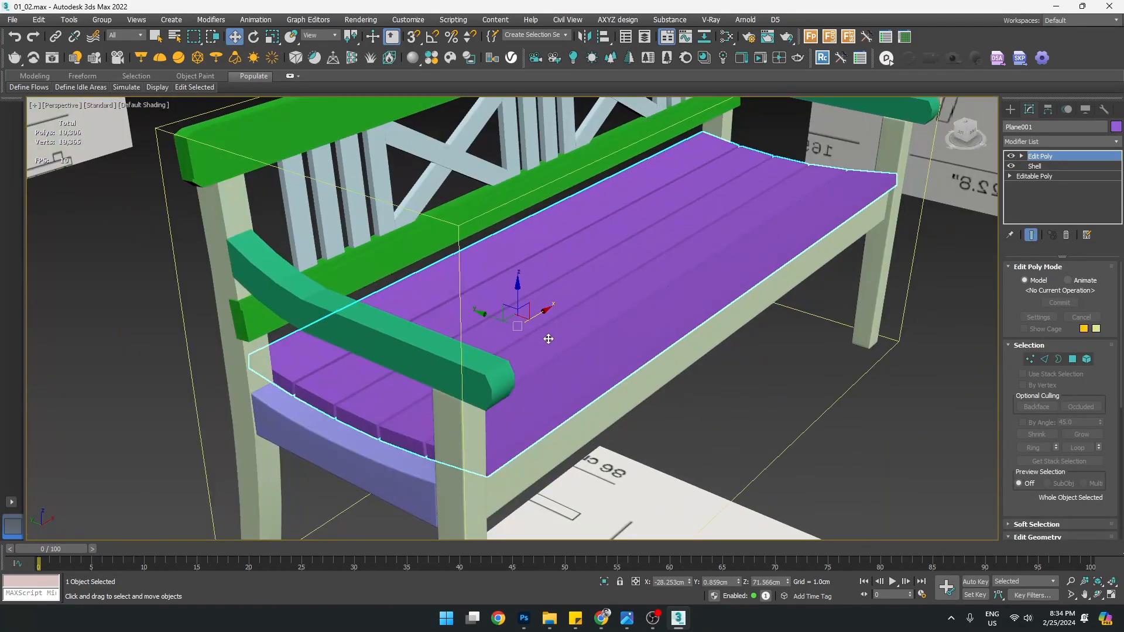
{"action": "scroll", "coordinate": [548, 339], "scroll_direction": "up", "scroll_amount": 1}
{"action": "middle_click_drag", "start_coordinate": [548, 339], "coordinate": [547, 337], "text": "alt"}
{"action": "right_click", "coordinate": [1039, 159]}
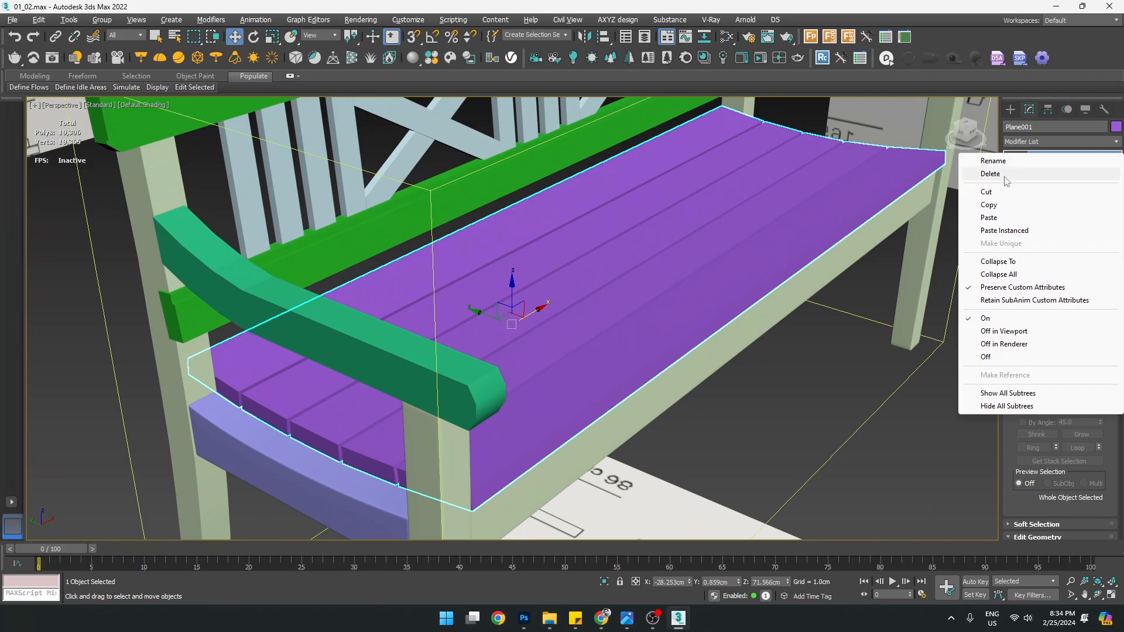
{"action": "middle_click_drag", "start_coordinate": [600, 344], "coordinate": [621, 332], "text": "alt"}
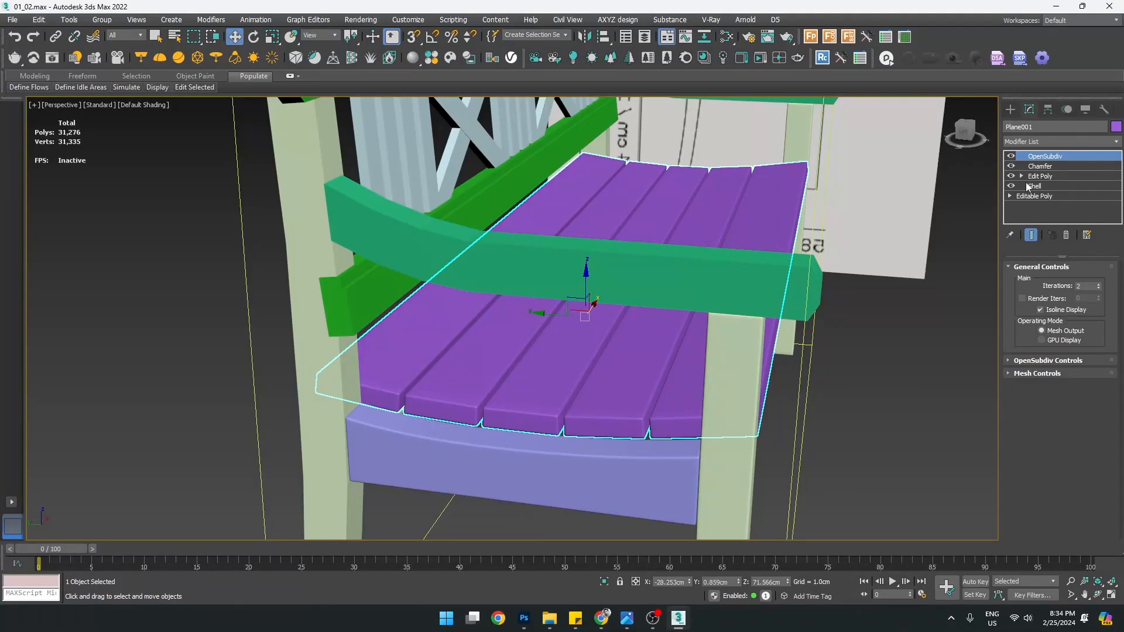
{"action": "key", "text": "F4"}
{"action": "scroll", "coordinate": [557, 439], "scroll_direction": "up", "scroll_amount": 5}
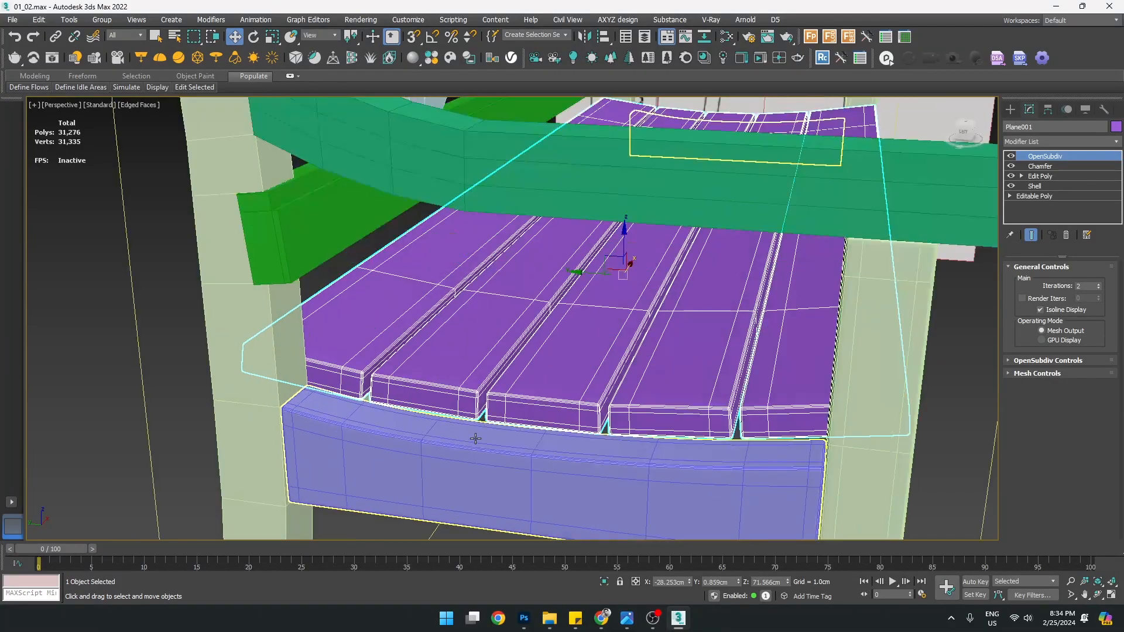
{"action": "scroll", "coordinate": [554, 410], "scroll_direction": "up", "scroll_amount": 4}
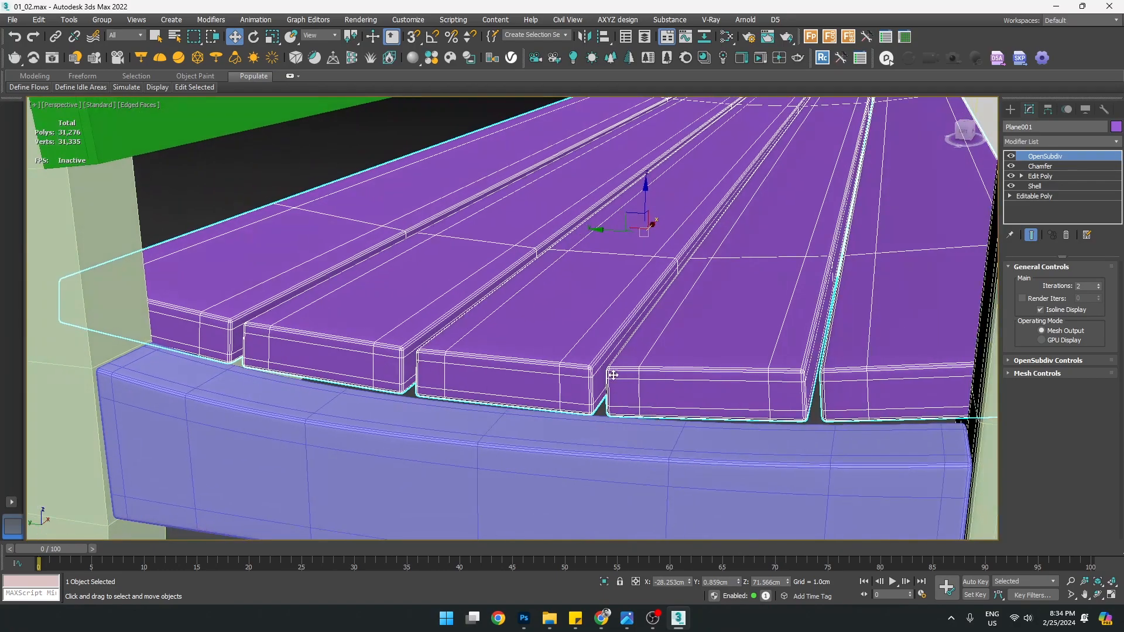
{"action": "scroll", "coordinate": [606, 362], "scroll_direction": "down", "scroll_amount": 3}
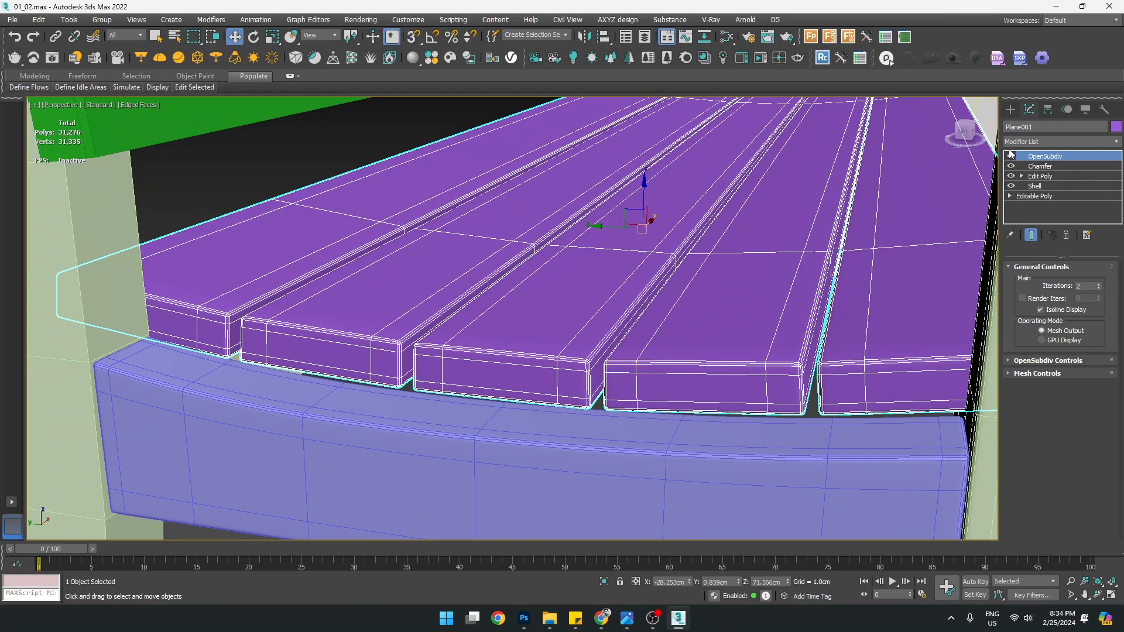
Toggle the slats' OpenSubdiv and Chamfer modifiers off and back on to compare
{"action": "left_click", "coordinate": [1011, 156]}
{"action": "left_click", "coordinate": [1011, 166]}
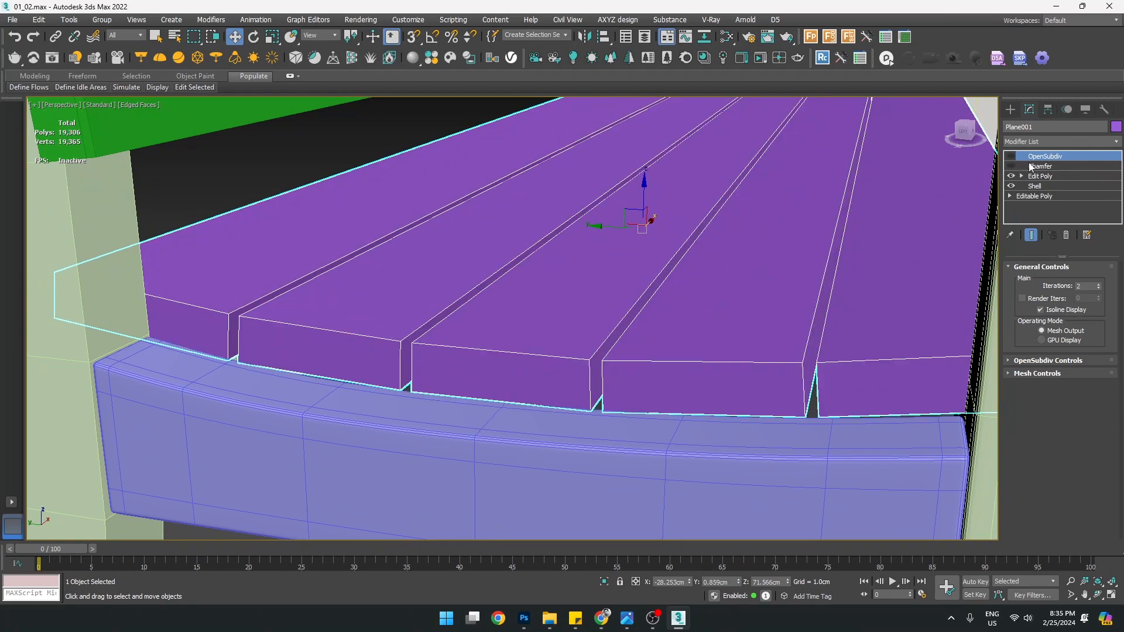
{"action": "left_click", "coordinate": [1032, 167]}
{"action": "left_click", "coordinate": [1011, 166]}
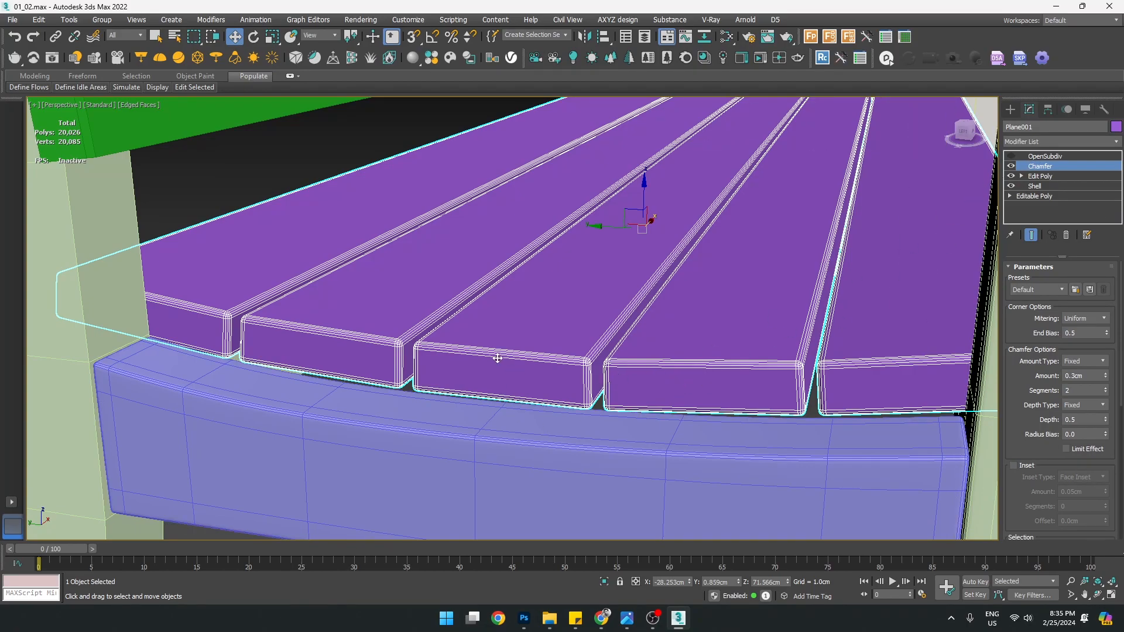
{"action": "middle_click_drag", "start_coordinate": [556, 369], "coordinate": [555, 395], "text": "alt"}
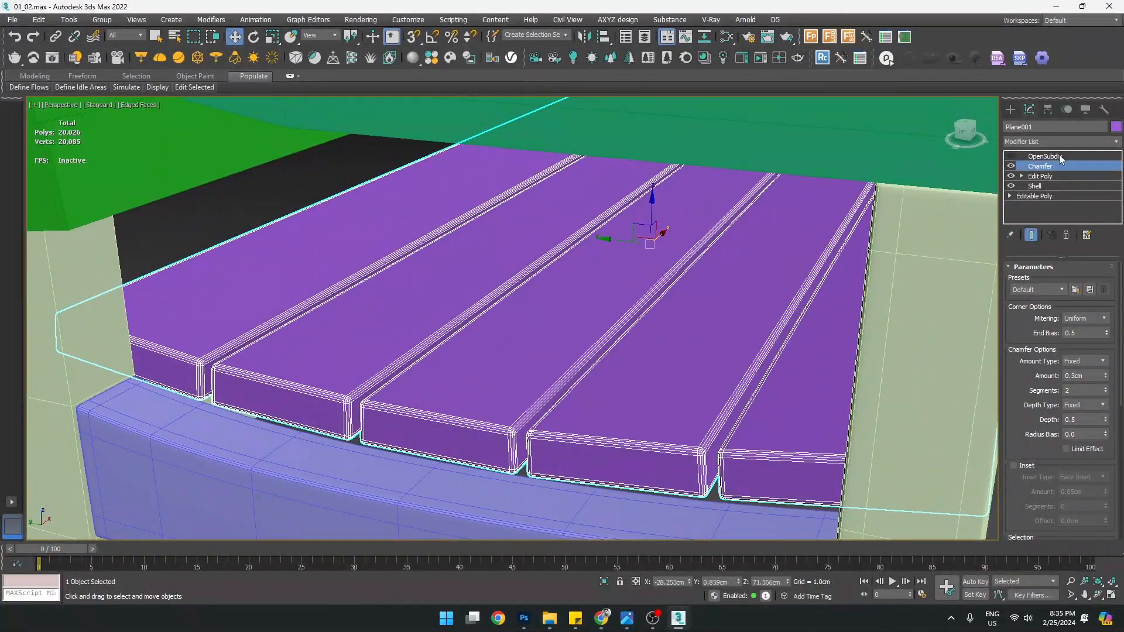
{"action": "left_click", "coordinate": [1057, 155]}
{"action": "left_click", "coordinate": [1011, 156]}
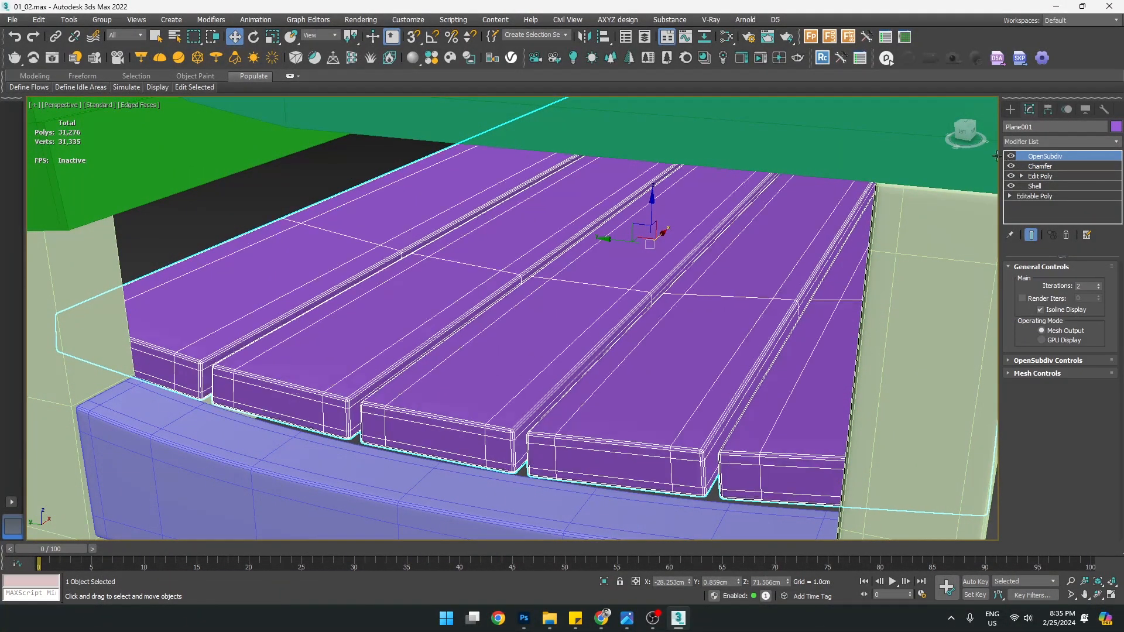
Turn off Edged Faces and view the smoothed bench from its left end and underside
{"action": "key", "text": "F4"}
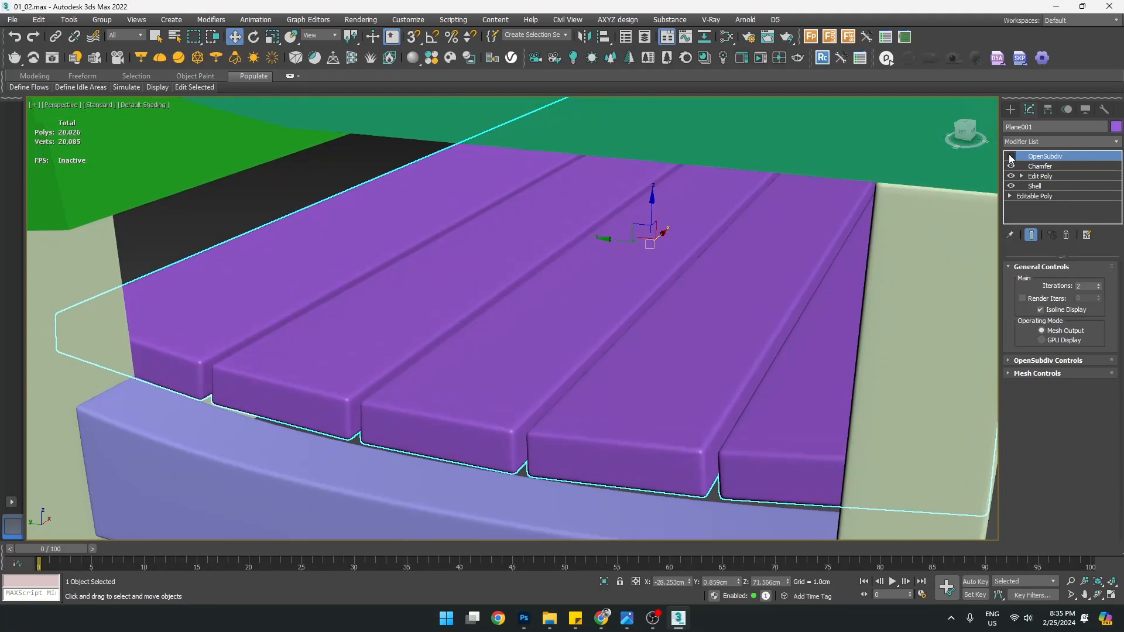
{"action": "scroll", "coordinate": [564, 396], "scroll_direction": "down", "scroll_amount": 5}
{"action": "middle_click_drag", "start_coordinate": [625, 407], "coordinate": [582, 428], "text": "alt"}
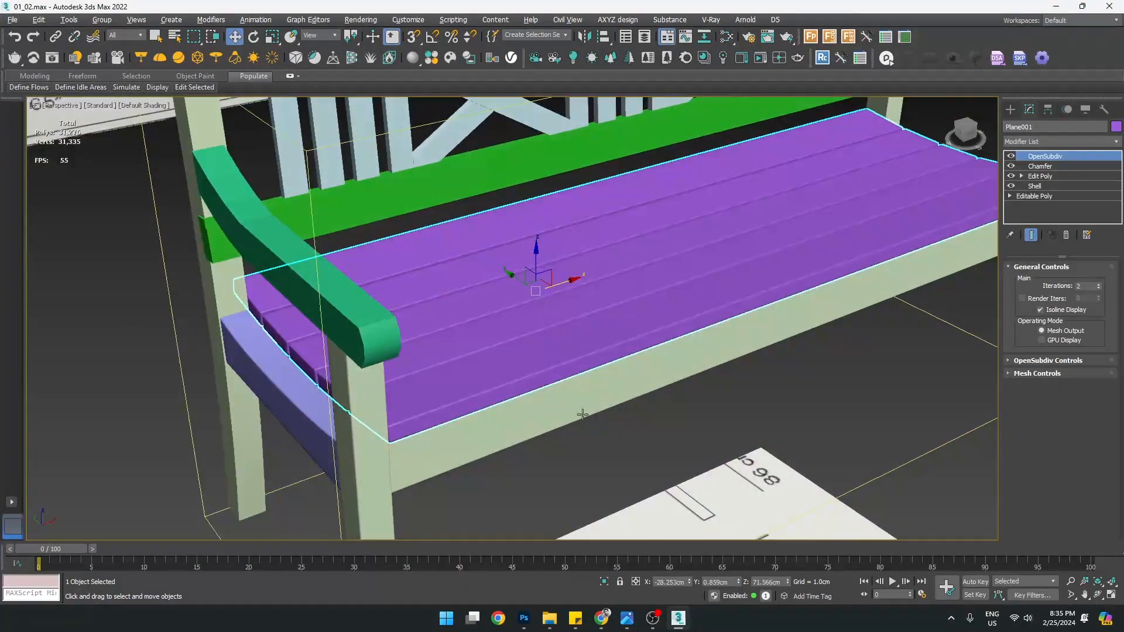
{"action": "middle_click_drag", "start_coordinate": [589, 355], "coordinate": [492, 345], "text": "alt"}
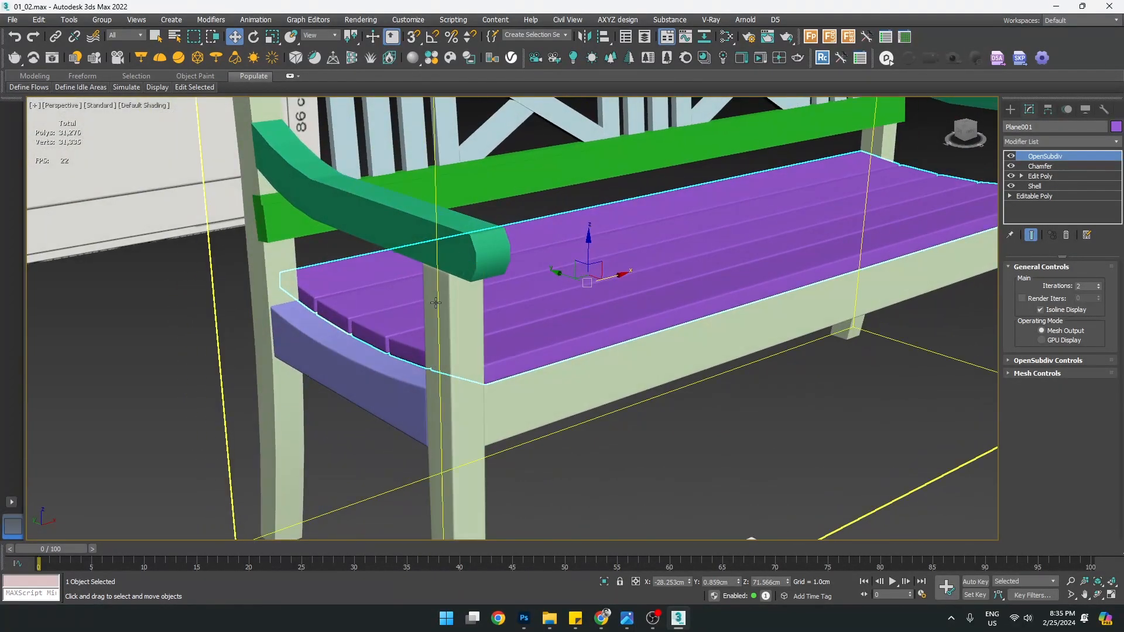
{"action": "scroll", "coordinate": [493, 344], "scroll_direction": "down", "scroll_amount": 6}
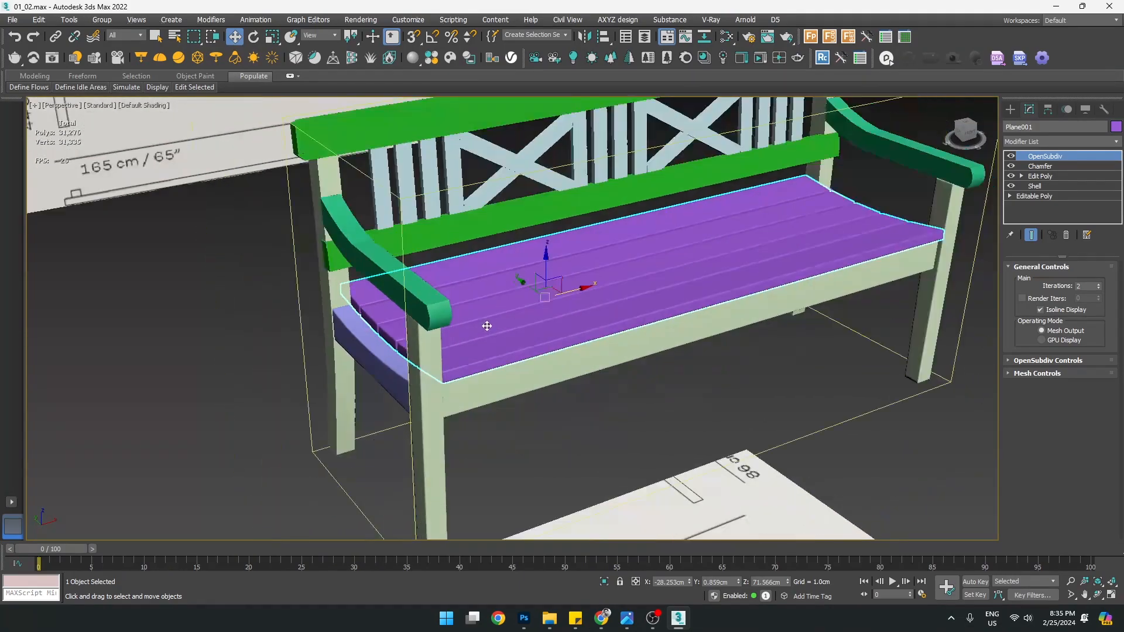
{"action": "mouse_move", "coordinate": [487, 326]}
{"action": "middle_mouse_down", "text": "alt"}
{"action": "mouse_move", "coordinate": [556, 295]}
{"action": "mouse_move", "coordinate": [537, 364]}
{"action": "mouse_move", "coordinate": [559, 302]}
{"action": "mouse_move", "coordinate": [616, 300]}
{"action": "mouse_move", "coordinate": [385, 290]}
{"action": "mouse_move", "coordinate": [515, 353]}
{"action": "mouse_move", "coordinate": [544, 346]}
{"action": "mouse_move", "coordinate": [428, 328]}
{"action": "middle_mouse_up", "text": "alt"}
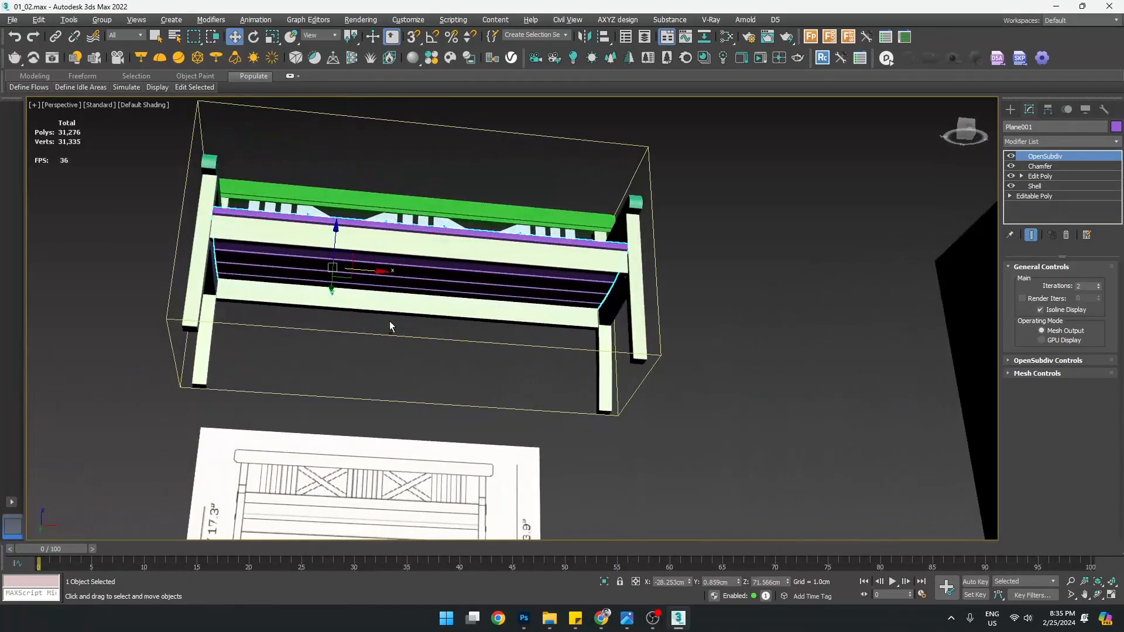
Clone the side seat support toward the centre, then undo the clone
{"action": "left_click", "coordinate": [214, 270]}
{"action": "middle_click_drag", "start_coordinate": [262, 305], "coordinate": [304, 325], "text": "alt"}
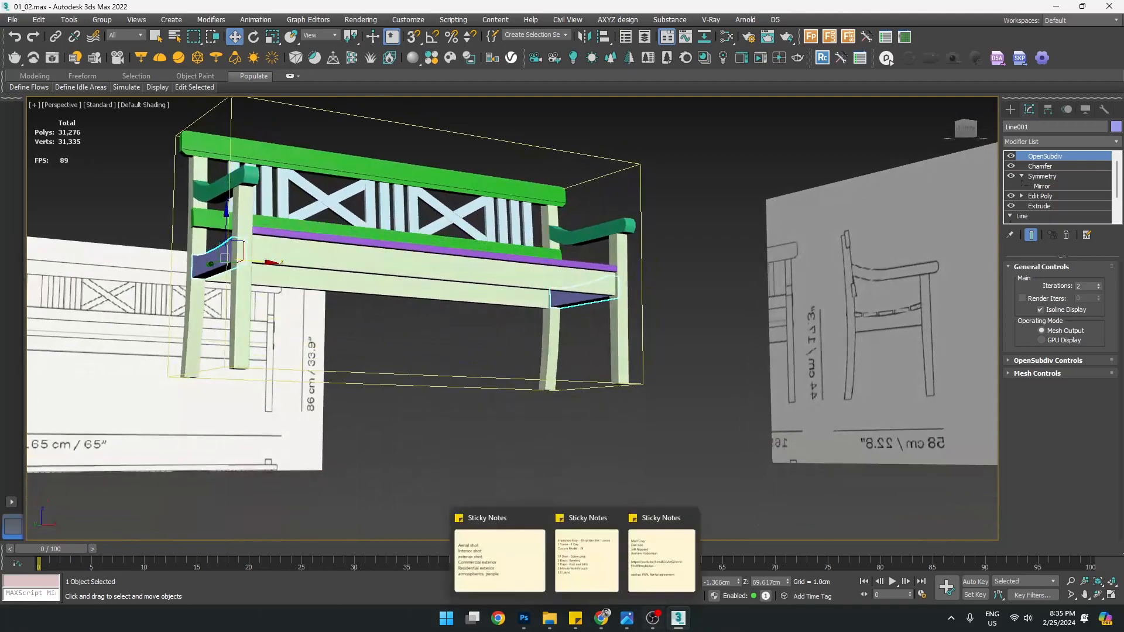
{"action": "scroll", "coordinate": [301, 275], "scroll_direction": "up", "scroll_amount": 3}
{"action": "mouse_move", "coordinate": [346, 294]}
{"action": "middle_mouse_down", "text": "alt"}
{"action": "mouse_move", "coordinate": [307, 267]}
{"action": "mouse_move", "coordinate": [253, 287]}
{"action": "middle_mouse_up", "text": "alt"}
{"action": "mouse_move", "coordinate": [232, 286]}
{"action": "left_mouse_down", "text": "shift"}
{"action": "mouse_move", "coordinate": [445, 293]}
{"action": "mouse_move", "coordinate": [524, 308]}
{"action": "left_mouse_up", "text": "shift"}
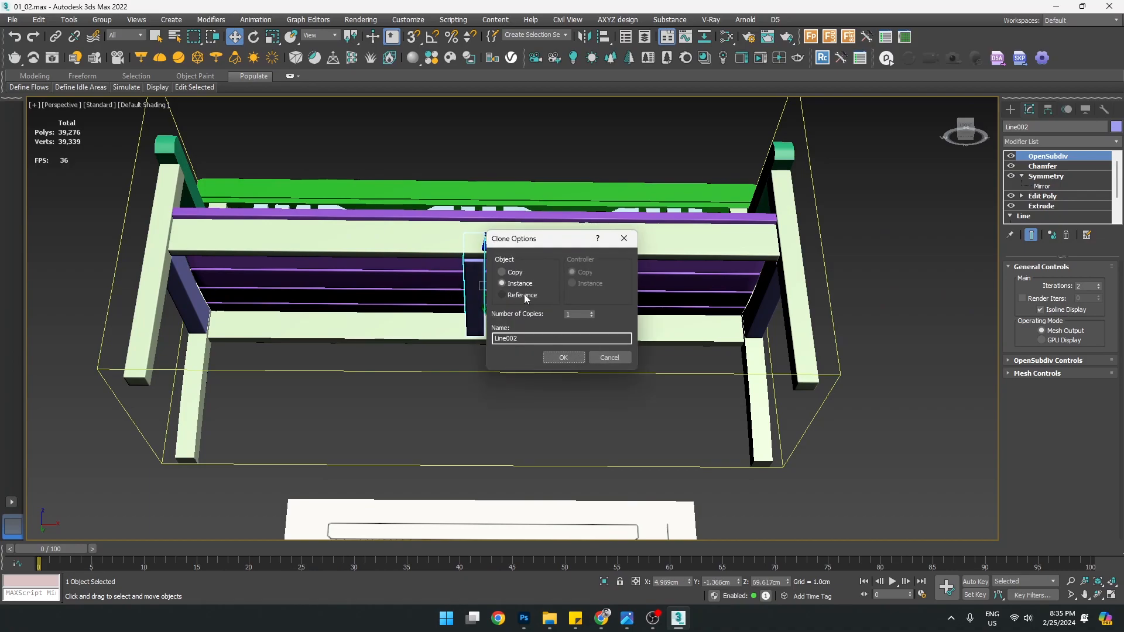
{"action": "left_click", "coordinate": [564, 357]}
{"action": "mouse_move", "coordinate": [566, 355]}
{"action": "middle_mouse_down", "text": "alt"}
{"action": "mouse_move", "coordinate": [665, 378]}
{"action": "mouse_move", "coordinate": [701, 349]}
{"action": "mouse_move", "coordinate": [540, 336]}
{"action": "mouse_move", "coordinate": [548, 385]}
{"action": "mouse_move", "coordinate": [536, 418]}
{"action": "middle_mouse_up", "text": "alt"}
{"action": "key", "text": "ctrl+z"}
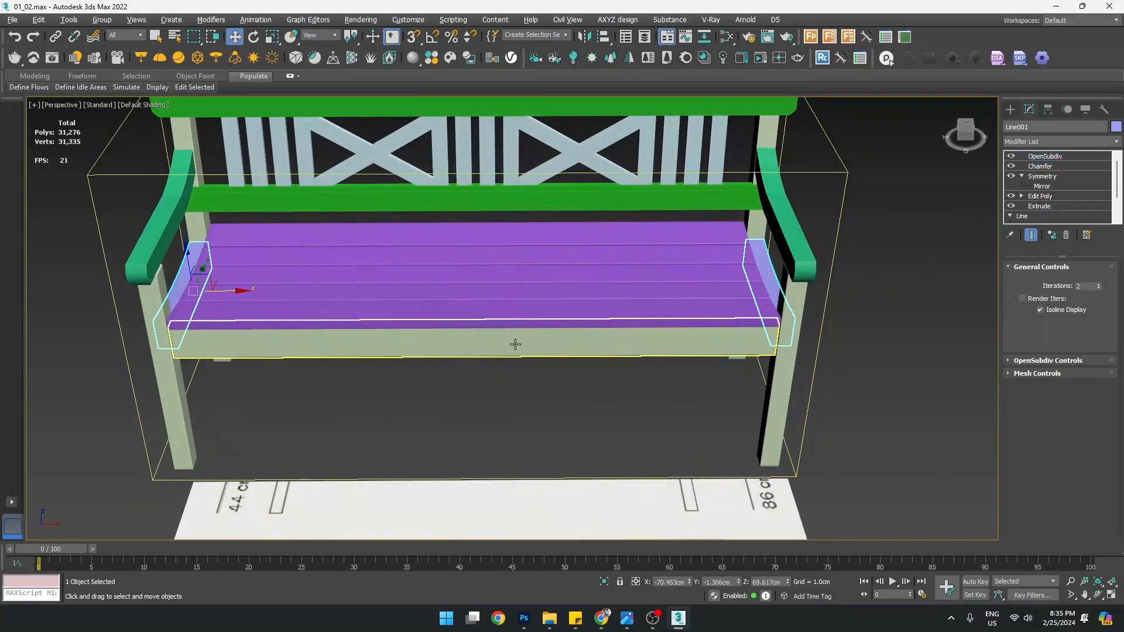
Clone the side support as a Copy to the bench centre
{"action": "scroll", "coordinate": [517, 345], "scroll_direction": "down", "scroll_amount": 5}
{"action": "scroll", "coordinate": [534, 314], "scroll_direction": "up", "scroll_amount": 3}
{"action": "mouse_move", "coordinate": [592, 373]}
{"action": "middle_mouse_down", "text": "alt"}
{"action": "mouse_move", "coordinate": [534, 314]}
{"action": "mouse_move", "coordinate": [523, 249]}
{"action": "middle_mouse_up", "text": "alt"}
{"action": "scroll", "coordinate": [362, 322], "scroll_direction": "up", "scroll_amount": 4}
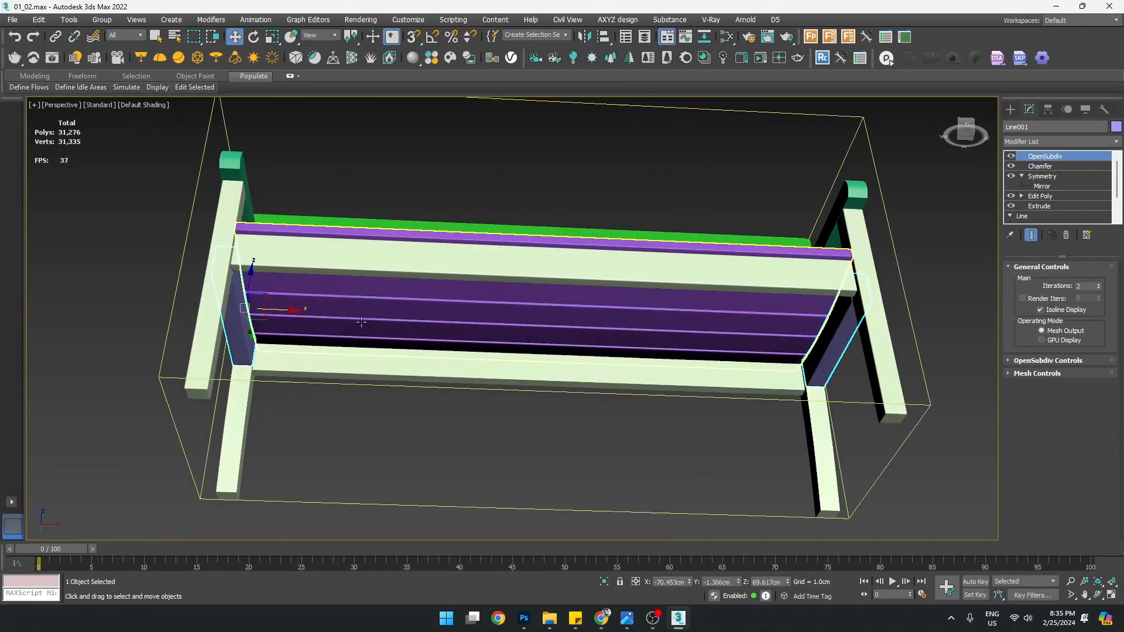
{"action": "left_click_drag", "start_coordinate": [271, 317], "coordinate": [547, 319], "text": "shift"}
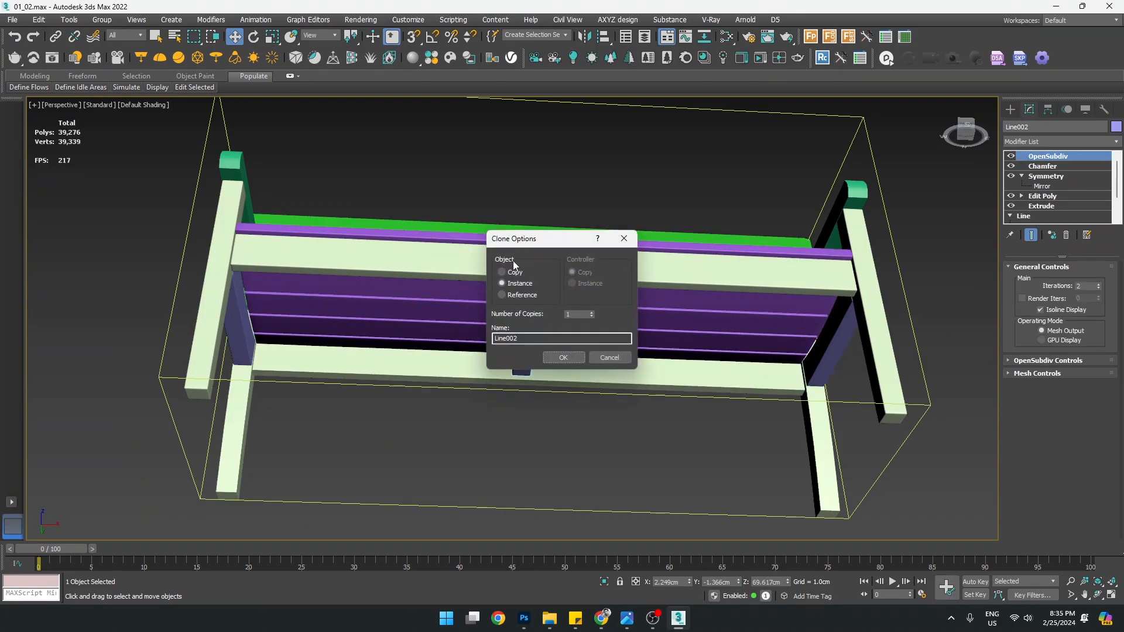
{"action": "left_click", "coordinate": [563, 358]}
{"action": "middle_click_drag", "start_coordinate": [609, 325], "coordinate": [460, 353]}
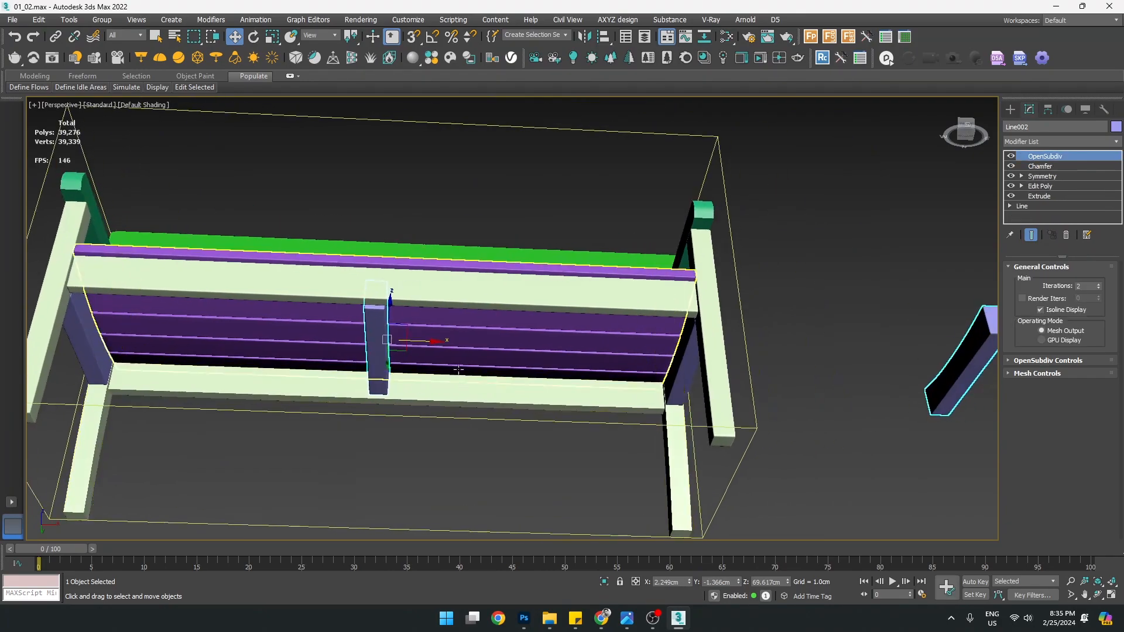
{"action": "scroll", "coordinate": [459, 353], "scroll_direction": "down", "scroll_amount": 3}
Delete the Symmetry modifier from the middle support Line002
{"action": "left_click", "coordinate": [1048, 177]}
{"action": "left_click", "coordinate": [1067, 235]}
{"action": "scroll", "coordinate": [464, 362], "scroll_direction": "up", "scroll_amount": 4}
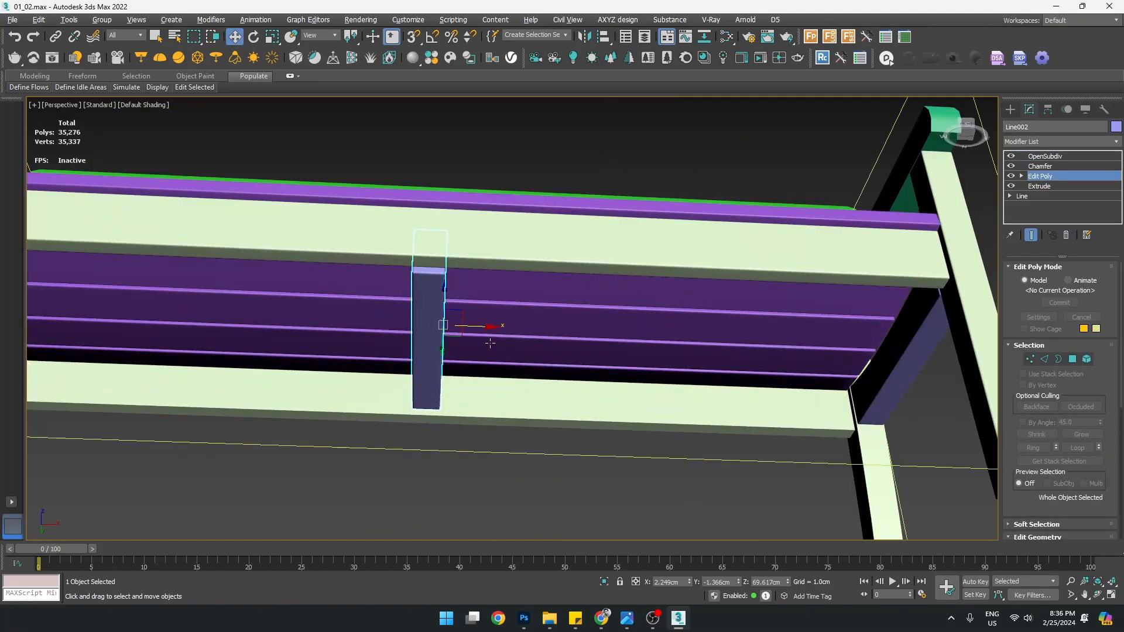
Frame the middle support in the Top view, then orbit the Perspective view to the front
{"action": "key", "text": "alt+w"}
{"action": "middle_click", "coordinate": [316, 249]}
{"action": "key", "text": "alt+w"}
{"action": "key", "text": "z"}
{"action": "scroll", "coordinate": [450, 328], "scroll_direction": "down", "scroll_amount": 5}
{"action": "scroll", "coordinate": [443, 335], "scroll_direction": "up", "scroll_amount": 4}
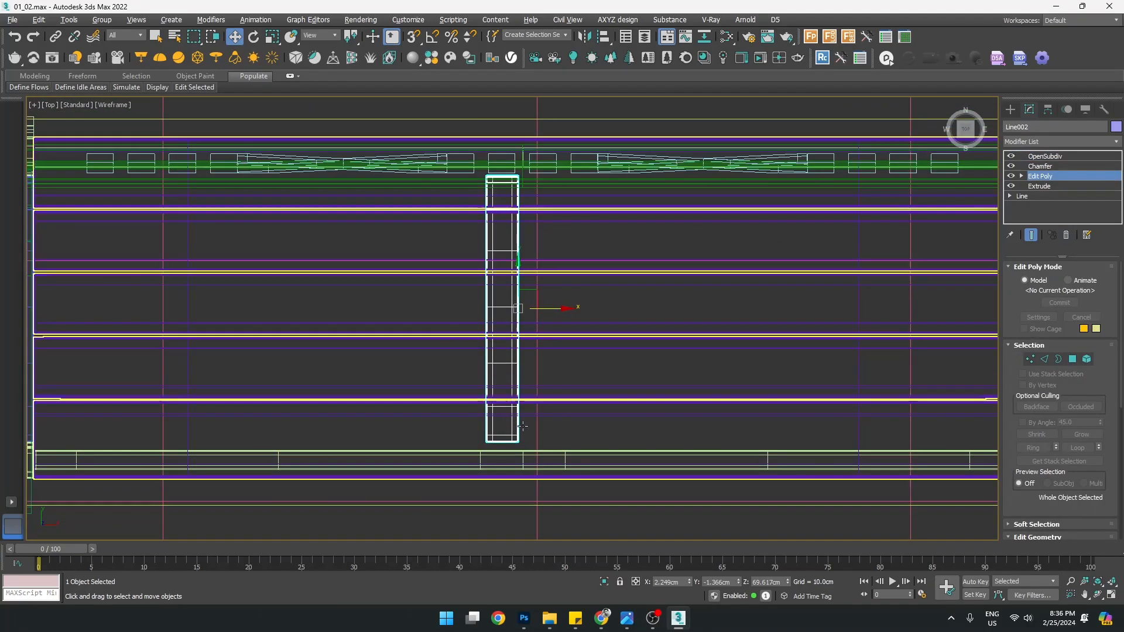
{"action": "key", "text": "alt+w"}
{"action": "middle_click", "coordinate": [523, 426]}
{"action": "key", "text": "alt+w"}
{"action": "middle_click_drag", "start_coordinate": [530, 430], "coordinate": [538, 520], "text": "alt"}
Isolate the middle support with the front rail, show edged faces, and select only the support
{"action": "left_click", "coordinate": [527, 305], "text": "ctrl"}
{"action": "key", "text": "alt+q"}
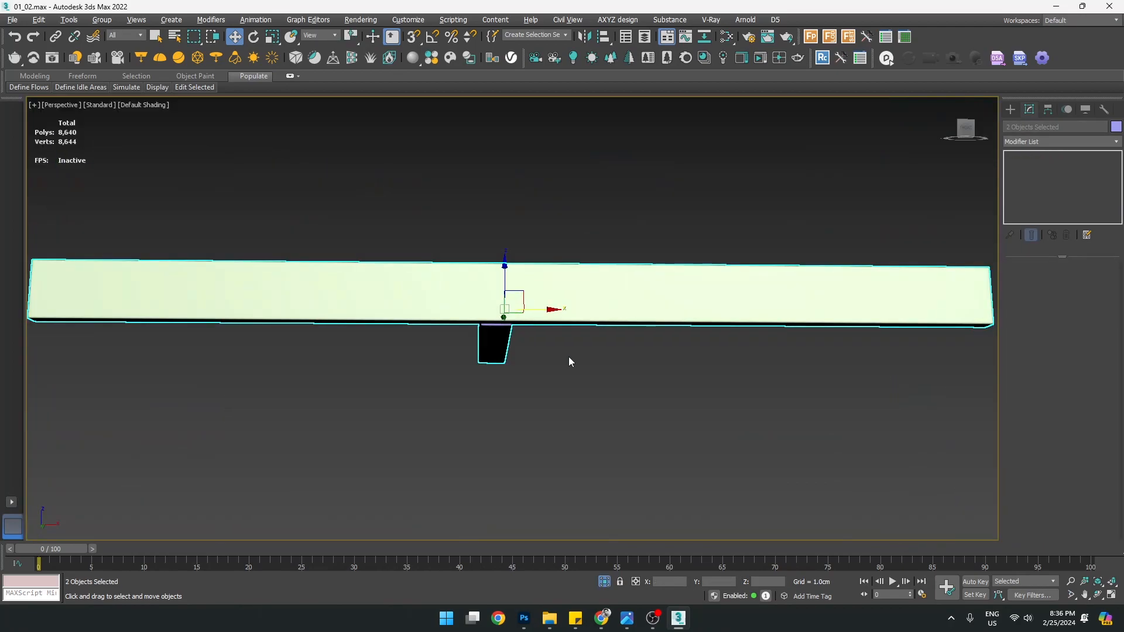
{"action": "middle_click_drag", "start_coordinate": [568, 357], "coordinate": [575, 395], "text": "alt"}
{"action": "key", "text": "F4"}
{"action": "middle_click_drag", "start_coordinate": [500, 384], "coordinate": [559, 452], "text": "alt"}
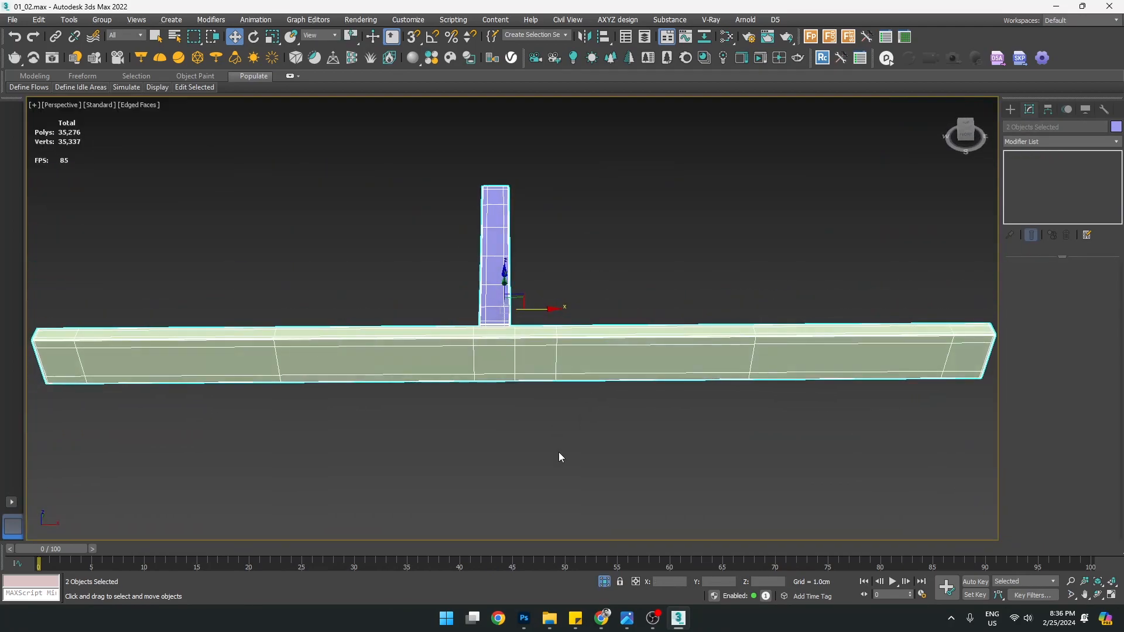
{"action": "left_click", "coordinate": [559, 453]}
{"action": "left_click", "coordinate": [554, 349]}
{"action": "left_click", "coordinate": [494, 266]}
{"action": "middle_click_drag", "start_coordinate": [494, 267], "coordinate": [489, 299], "text": "alt"}
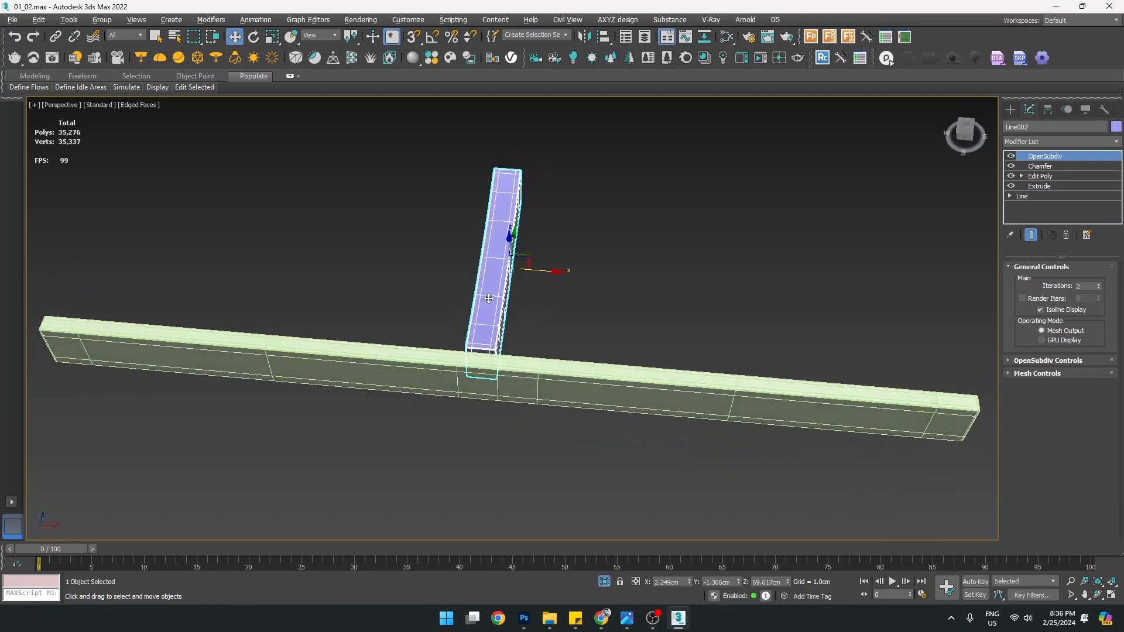
Centre Line002's pivot using Affect Pivot Only and Center to Object
{"action": "left_click", "coordinate": [1049, 111]}
{"action": "left_click", "coordinate": [1067, 193]}
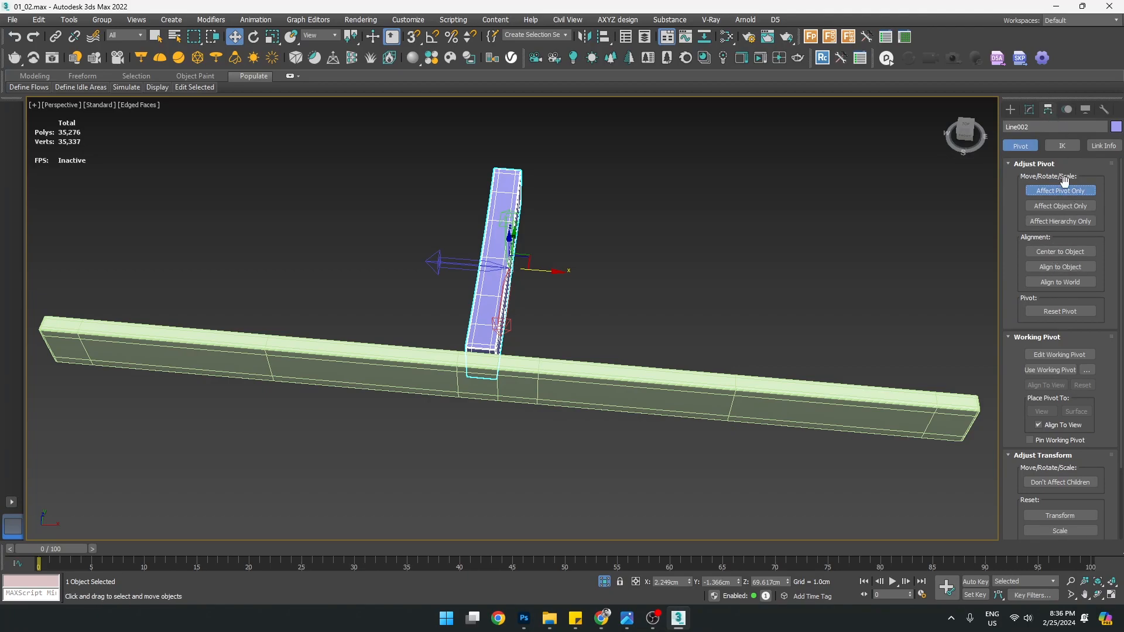
{"action": "left_click", "coordinate": [1063, 253]}
{"action": "middle_click_drag", "start_coordinate": [608, 308], "coordinate": [673, 319], "text": "alt"}
{"action": "left_click", "coordinate": [1075, 193]}
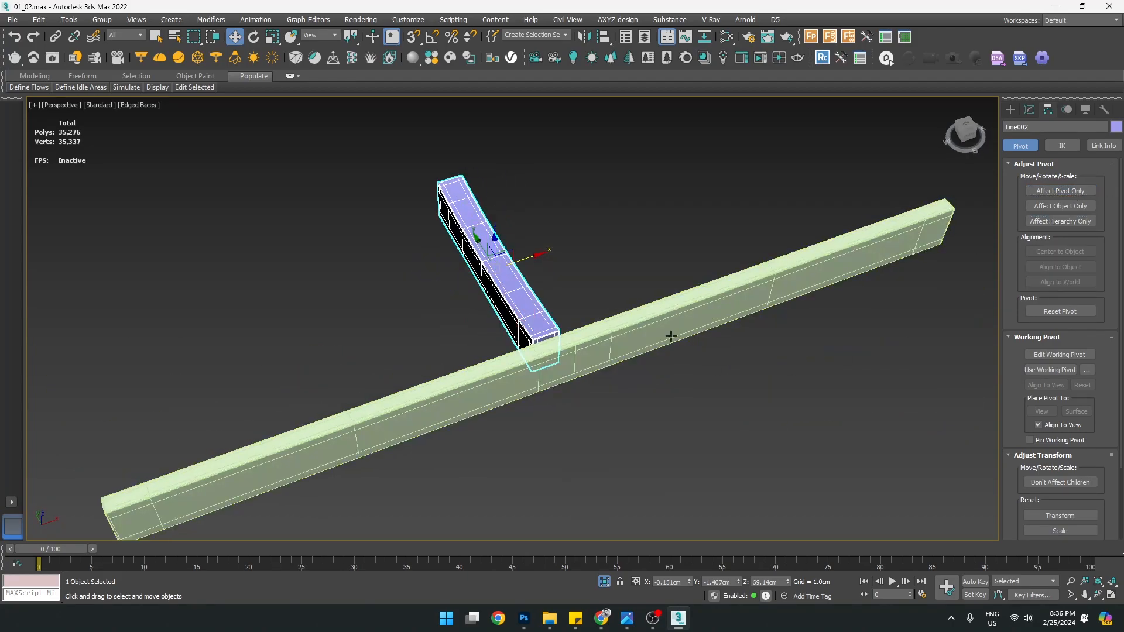
In the Top view, snap the support's end onto the front rail vertex with 3D Snaps
{"action": "key", "text": "alt+w"}
{"action": "left_click", "coordinate": [256, 258]}
{"action": "key", "text": "alt+w"}
{"action": "scroll", "coordinate": [389, 285], "scroll_direction": "down", "scroll_amount": 3}
{"action": "scroll", "coordinate": [391, 288], "scroll_direction": "up", "scroll_amount": 3}
{"action": "middle_click_drag", "start_coordinate": [524, 346], "coordinate": [499, 324]}
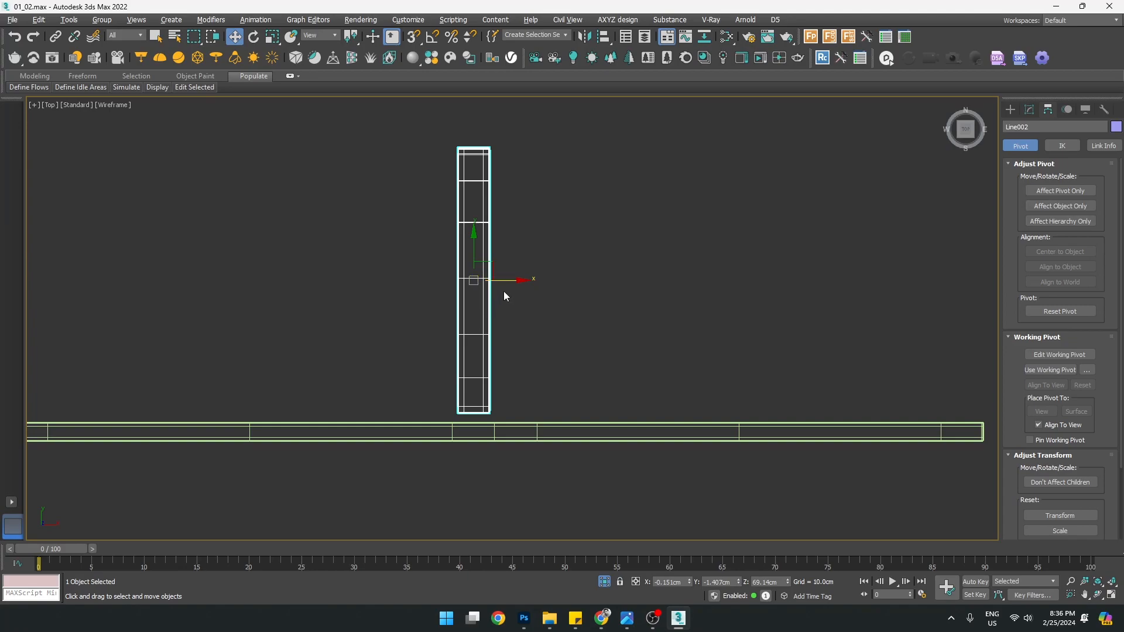
{"action": "key", "text": "s"}
{"action": "left_click_drag", "start_coordinate": [507, 280], "coordinate": [494, 444]}
{"action": "scroll", "coordinate": [490, 417], "scroll_direction": "up", "scroll_amount": 1}
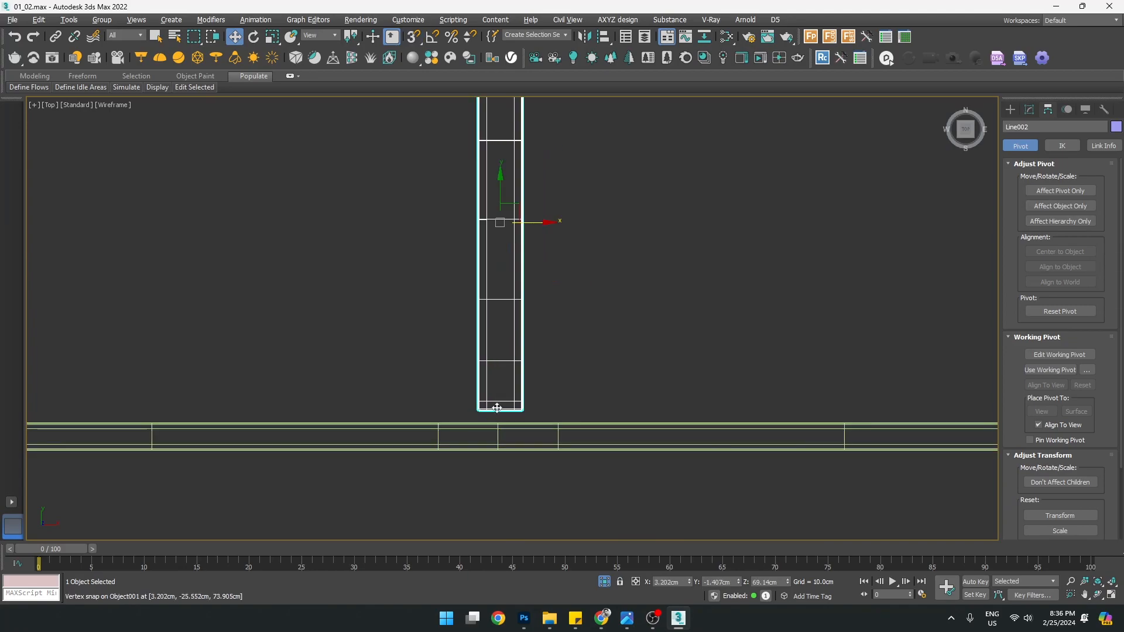
{"action": "left_click_drag", "start_coordinate": [540, 223], "coordinate": [499, 430]}
{"action": "key", "text": "s"}
Unhide all bench parts and inspect the frame from below, ending with the front-left leg selected
{"action": "key", "text": "alt+w"}
{"action": "right_click", "coordinate": [634, 425]}
{"action": "key", "text": "alt+w"}
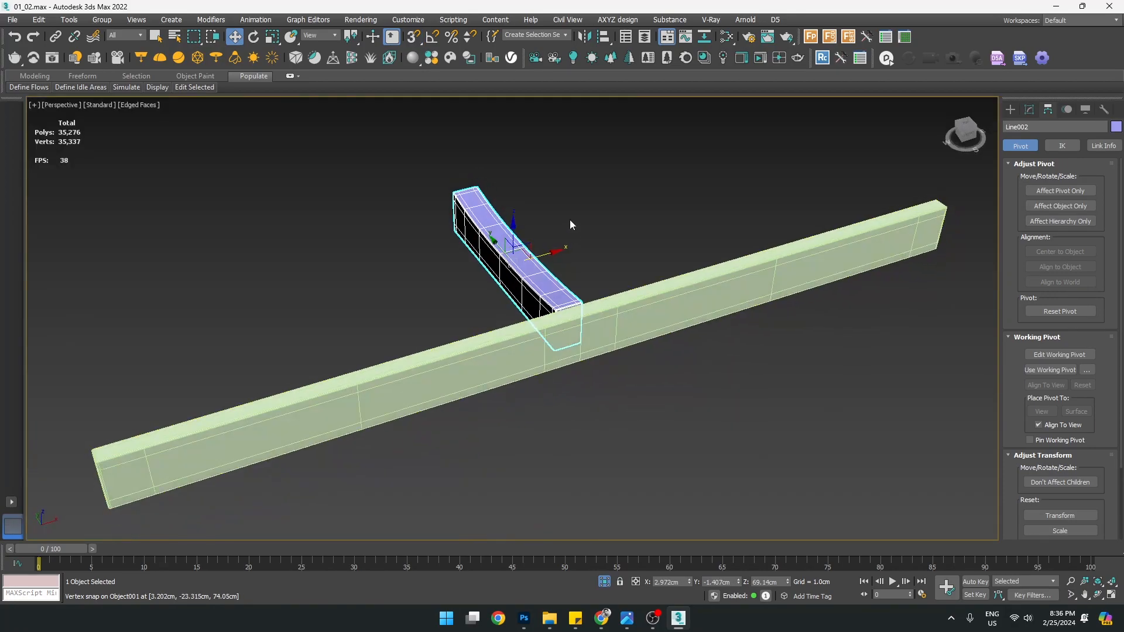
{"action": "right_click", "coordinate": [570, 224]}
{"action": "left_click", "coordinate": [609, 114]}
{"action": "middle_click_drag", "start_coordinate": [535, 239], "coordinate": [612, 219], "text": "alt"}
{"action": "left_click", "coordinate": [562, 397]}
{"action": "middle_click_drag", "start_coordinate": [562, 396], "coordinate": [530, 378], "text": "alt"}
{"action": "left_click", "coordinate": [515, 281]}
{"action": "left_click", "coordinate": [405, 209]}
{"action": "scroll", "coordinate": [404, 206], "scroll_direction": "up", "scroll_amount": 4}
{"action": "middle_click_drag", "start_coordinate": [354, 224], "coordinate": [424, 323], "text": "alt"}
{"action": "scroll", "coordinate": [425, 323], "scroll_direction": "down", "scroll_amount": 5}
{"action": "left_click", "coordinate": [398, 288]}
{"action": "scroll", "coordinate": [399, 287], "scroll_direction": "up", "scroll_amount": 2}
Isolate the two front legs, frame them in the side view, and select the straight leg
{"action": "scroll", "coordinate": [398, 288], "scroll_direction": "up", "scroll_amount": 3}
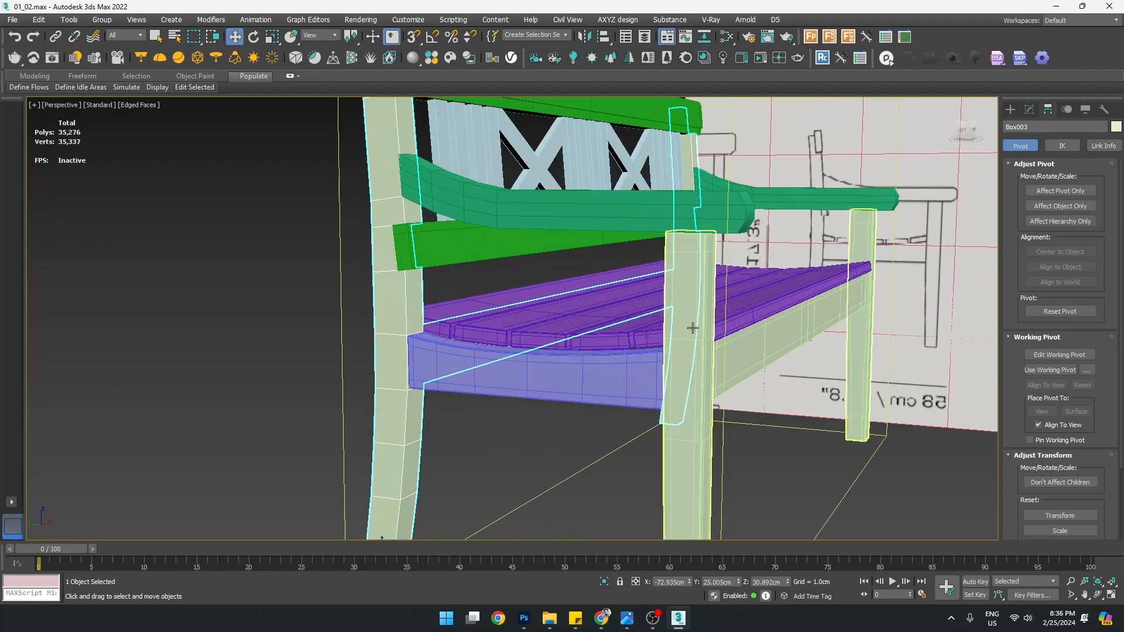
{"action": "left_click", "coordinate": [692, 317], "text": "ctrl"}
{"action": "key", "text": "alt+q"}
{"action": "middle_click_drag", "start_coordinate": [598, 385], "coordinate": [622, 381], "text": "alt"}
{"action": "key", "text": "alt+w"}
{"action": "middle_click_drag", "start_coordinate": [433, 384], "coordinate": [431, 384]}
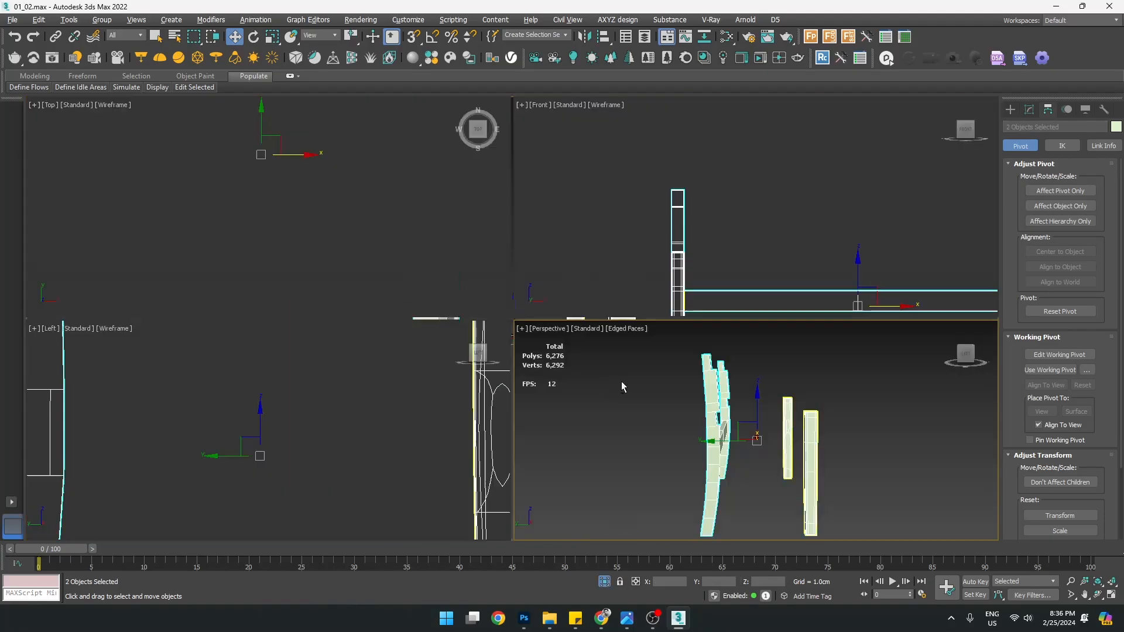
{"action": "key", "text": "alt+w"}
{"action": "key", "text": "z"}
{"action": "left_click", "coordinate": [638, 328]}
{"action": "left_click", "coordinate": [607, 306]}
{"action": "scroll", "coordinate": [562, 314], "scroll_direction": "up", "scroll_amount": 2}
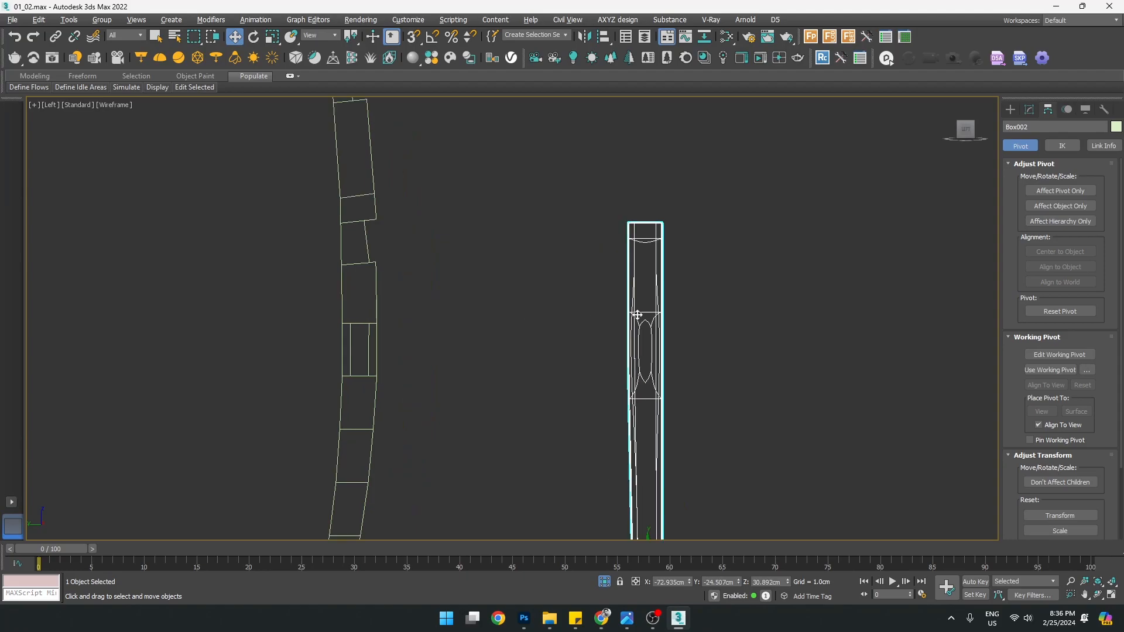
Copy the Chamfer and OpenSubdiv modifiers from the straight leg Box002
{"action": "left_click", "coordinate": [1029, 110]}
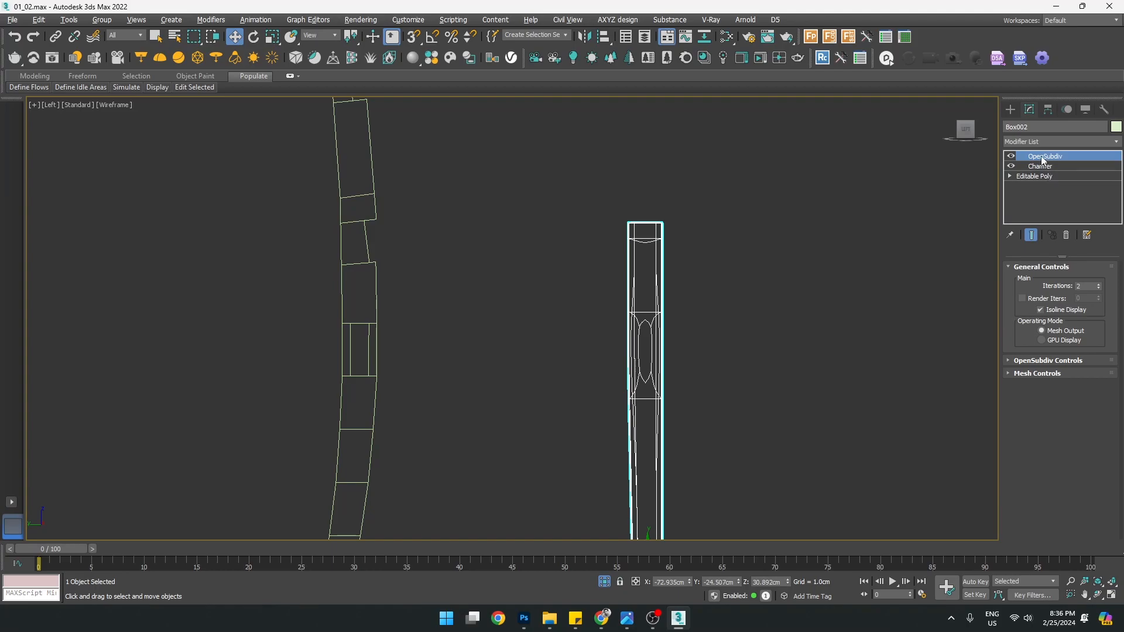
{"action": "left_click", "coordinate": [1043, 167], "text": "ctrl"}
{"action": "right_click", "coordinate": [1042, 168]}
{"action": "left_click", "coordinate": [990, 218]}
Paste Chamfer and OpenSubdiv onto the top of the curved leg Box003's modifier stack
{"action": "middle_click_drag", "start_coordinate": [473, 296], "coordinate": [509, 321]}
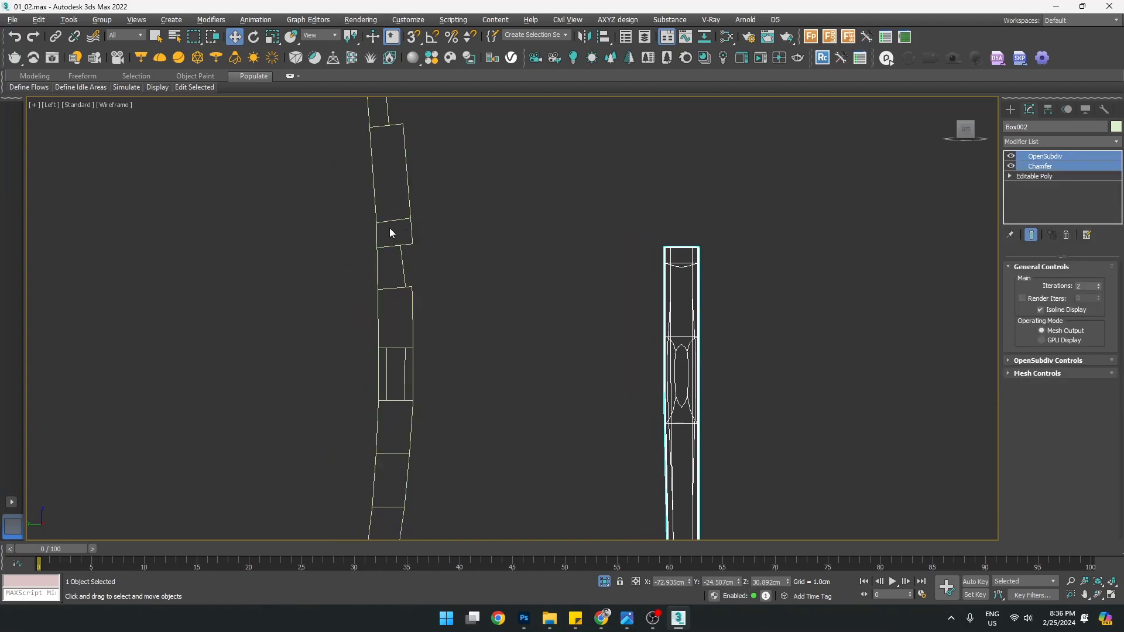
{"action": "left_click", "coordinate": [390, 233]}
{"action": "middle_click_drag", "start_coordinate": [402, 239], "coordinate": [454, 255]}
{"action": "left_click", "coordinate": [1022, 175]}
{"action": "left_click", "coordinate": [1022, 155]}
{"action": "right_click", "coordinate": [1045, 157]}
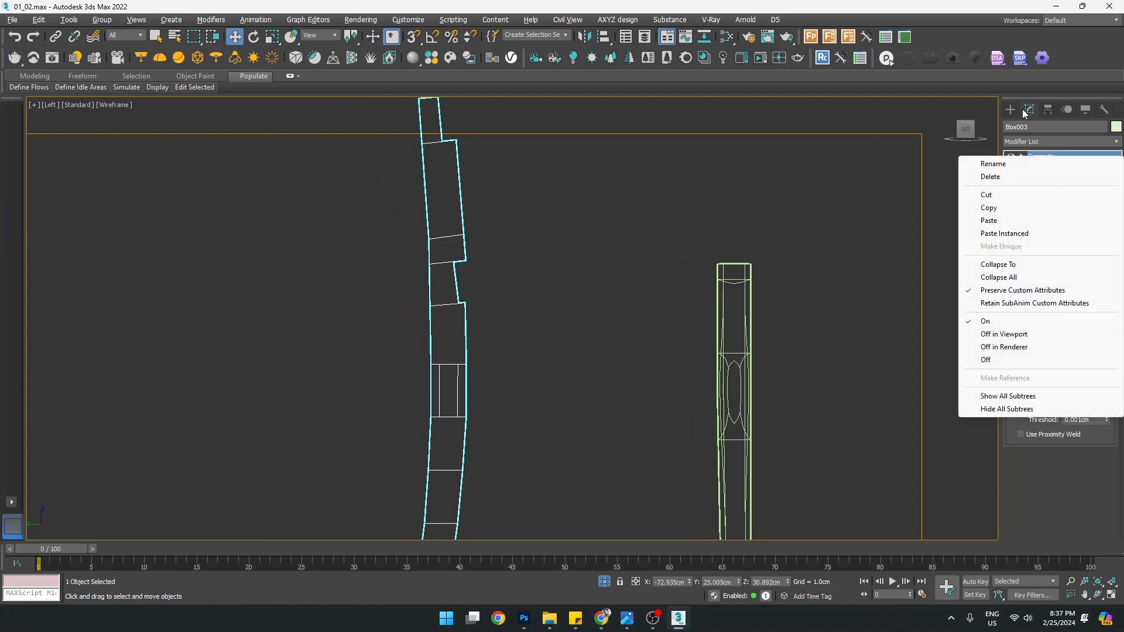
{"action": "left_click", "coordinate": [991, 221]}
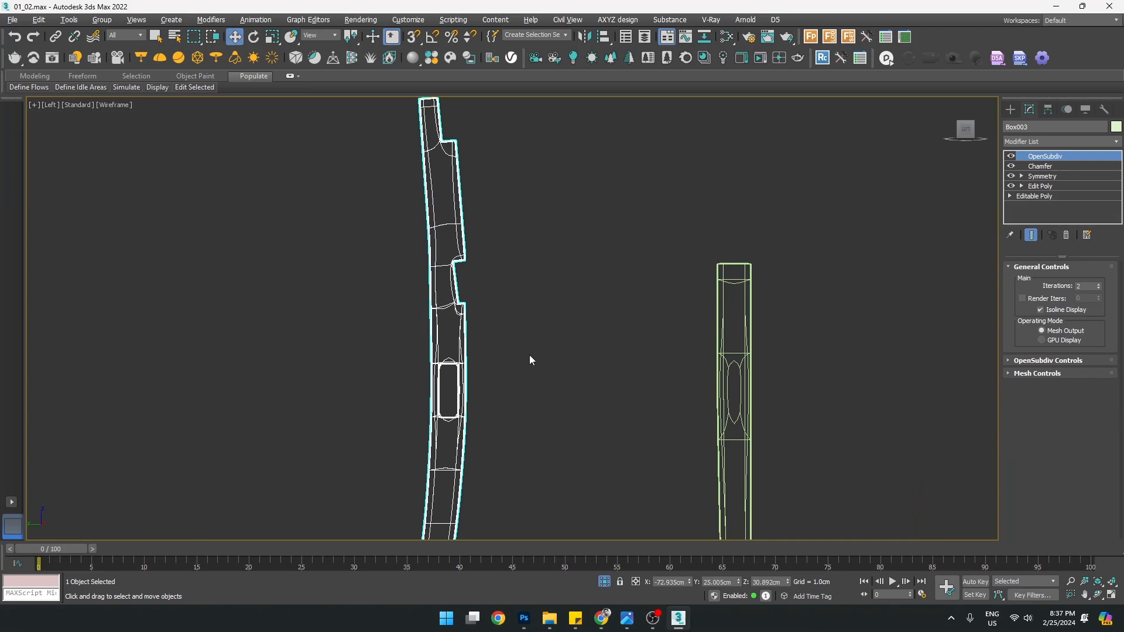
Zoom and pan along the curved leg in the side view to inspect the new smoothing
{"action": "middle_click_drag", "start_coordinate": [459, 453], "coordinate": [484, 370]}
{"action": "scroll", "coordinate": [460, 453], "scroll_direction": "up", "scroll_amount": 2}
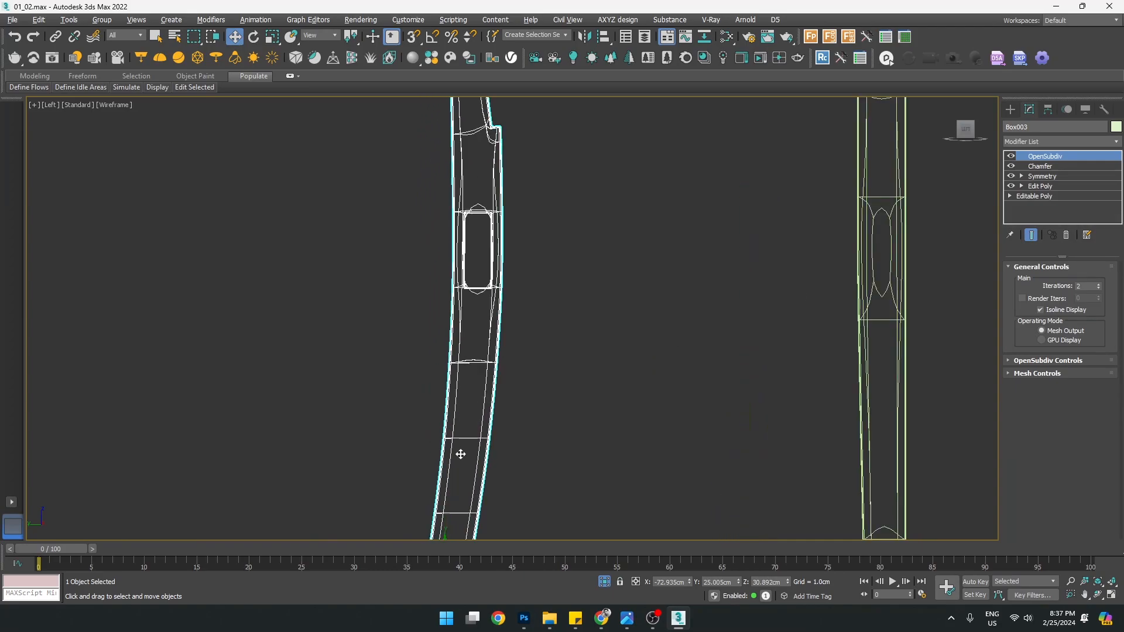
{"action": "left_click", "coordinate": [557, 451]}
{"action": "middle_click_drag", "start_coordinate": [551, 443], "coordinate": [555, 433]}
{"action": "scroll", "coordinate": [555, 433], "scroll_direction": "up", "scroll_amount": 3}
{"action": "left_click", "coordinate": [529, 378]}
{"action": "scroll", "coordinate": [521, 378], "scroll_direction": "down", "scroll_amount": 3}
{"action": "scroll", "coordinate": [521, 376], "scroll_direction": "up", "scroll_amount": 6}
{"action": "scroll", "coordinate": [520, 375], "scroll_direction": "down", "scroll_amount": 5}
{"action": "middle_click_drag", "start_coordinate": [535, 303], "coordinate": [514, 333]}
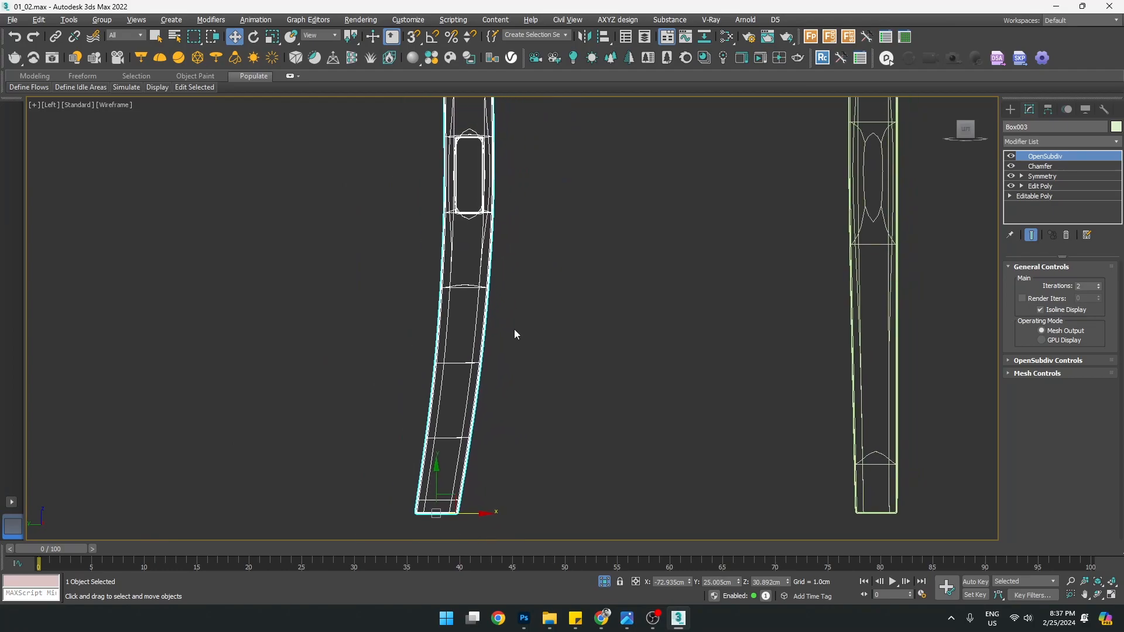
{"action": "scroll", "coordinate": [525, 321], "scroll_direction": "down", "scroll_amount": 2}
{"action": "scroll", "coordinate": [525, 321], "scroll_direction": "down", "scroll_amount": 1}
{"action": "scroll", "coordinate": [529, 283], "scroll_direction": "up", "scroll_amount": 1}
{"action": "middle_click_drag", "start_coordinate": [538, 295], "coordinate": [515, 414]}
{"action": "scroll", "coordinate": [472, 312], "scroll_direction": "up", "scroll_amount": 3}
{"action": "scroll", "coordinate": [472, 311], "scroll_direction": "up", "scroll_amount": 2}
{"action": "middle_click_drag", "start_coordinate": [490, 270], "coordinate": [486, 360]}
{"action": "scroll", "coordinate": [469, 314], "scroll_direction": "down", "scroll_amount": 3}
{"action": "middle_click_drag", "start_coordinate": [468, 231], "coordinate": [488, 262]}
{"action": "scroll", "coordinate": [449, 352], "scroll_direction": "up", "scroll_amount": 3}
{"action": "scroll", "coordinate": [484, 389], "scroll_direction": "up", "scroll_amount": 2}
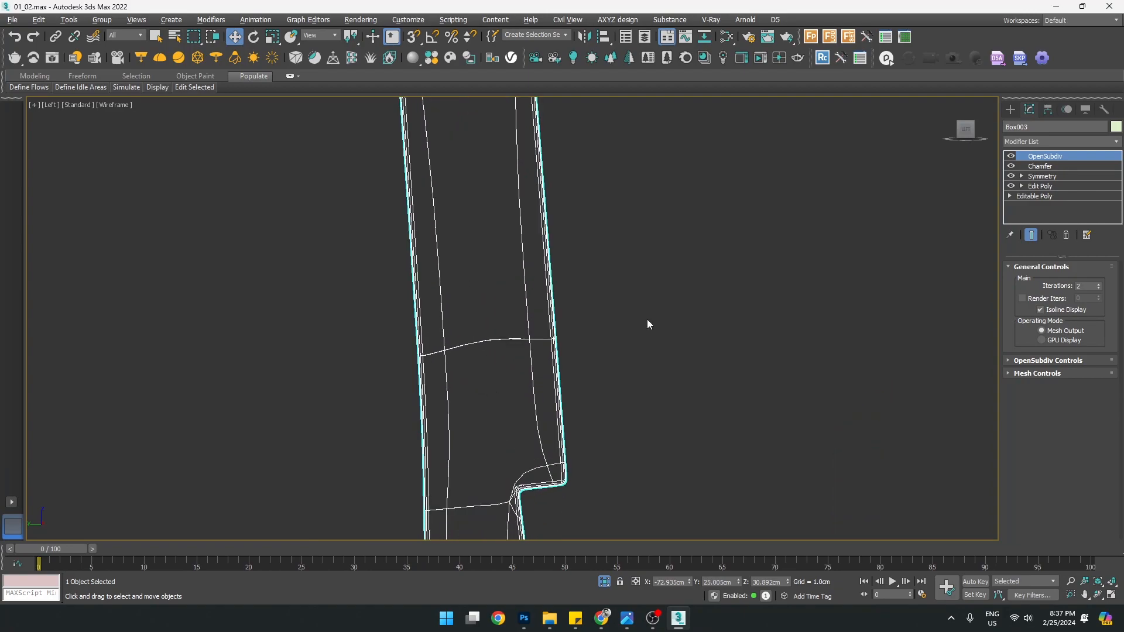
Toggle the Chamfer off and on to compare, then inspect the leg's opening and bottom
{"action": "left_click", "coordinate": [1010, 166]}
{"action": "left_click", "coordinate": [1011, 167]}
{"action": "left_click", "coordinate": [1010, 167]}
{"action": "left_click", "coordinate": [1010, 166]}
{"action": "scroll", "coordinate": [560, 331], "scroll_direction": "down", "scroll_amount": 2}
{"action": "scroll", "coordinate": [559, 332], "scroll_direction": "down", "scroll_amount": 3}
{"action": "scroll", "coordinate": [558, 287], "scroll_direction": "up", "scroll_amount": 3}
{"action": "middle_click_drag", "start_coordinate": [571, 415], "coordinate": [578, 346]}
{"action": "left_click", "coordinate": [623, 420]}
{"action": "middle_click_drag", "start_coordinate": [606, 451], "coordinate": [610, 290]}
{"action": "middle_click_drag", "start_coordinate": [555, 444], "coordinate": [575, 326]}
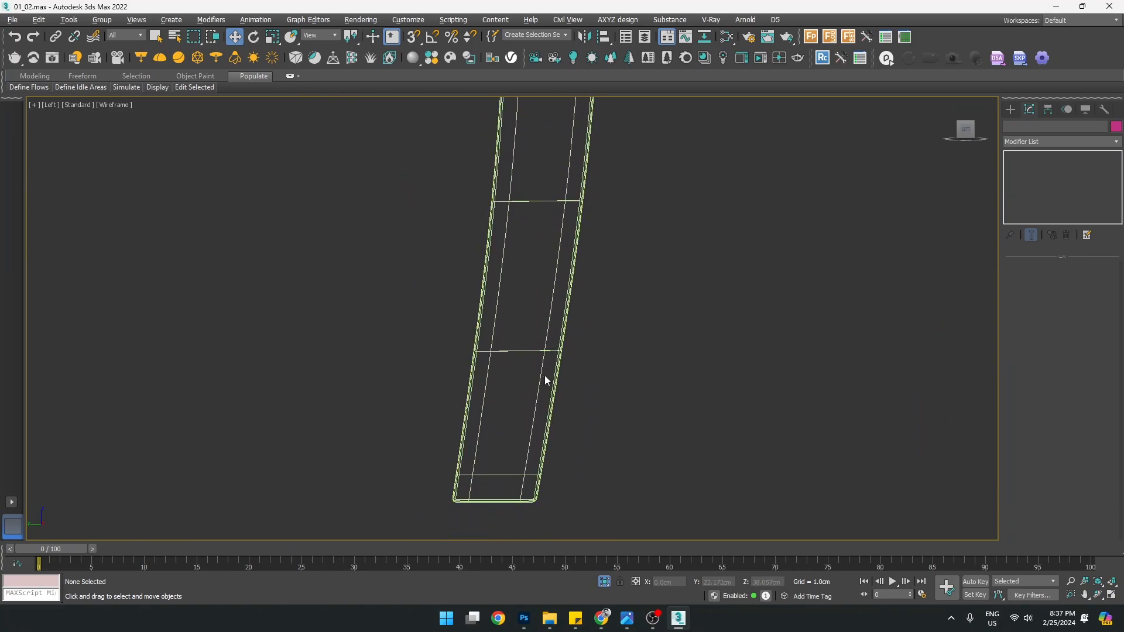
{"action": "scroll", "coordinate": [526, 349], "scroll_direction": "up", "scroll_amount": 4}
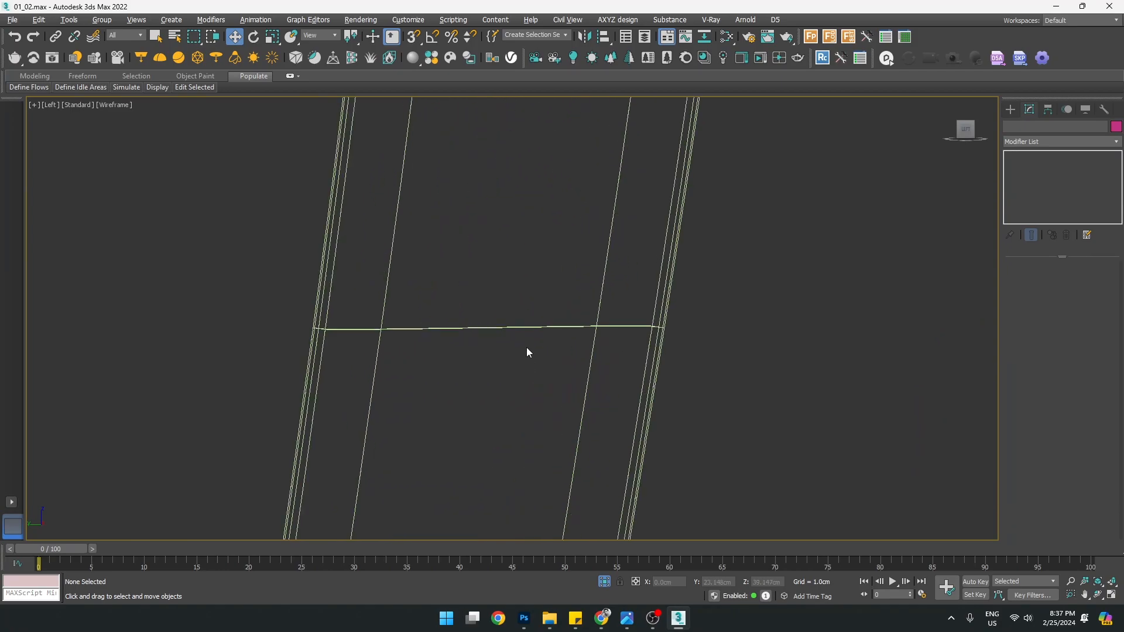
{"action": "left_click", "coordinate": [442, 332]}
{"action": "scroll", "coordinate": [442, 330], "scroll_direction": "down", "scroll_amount": 3}
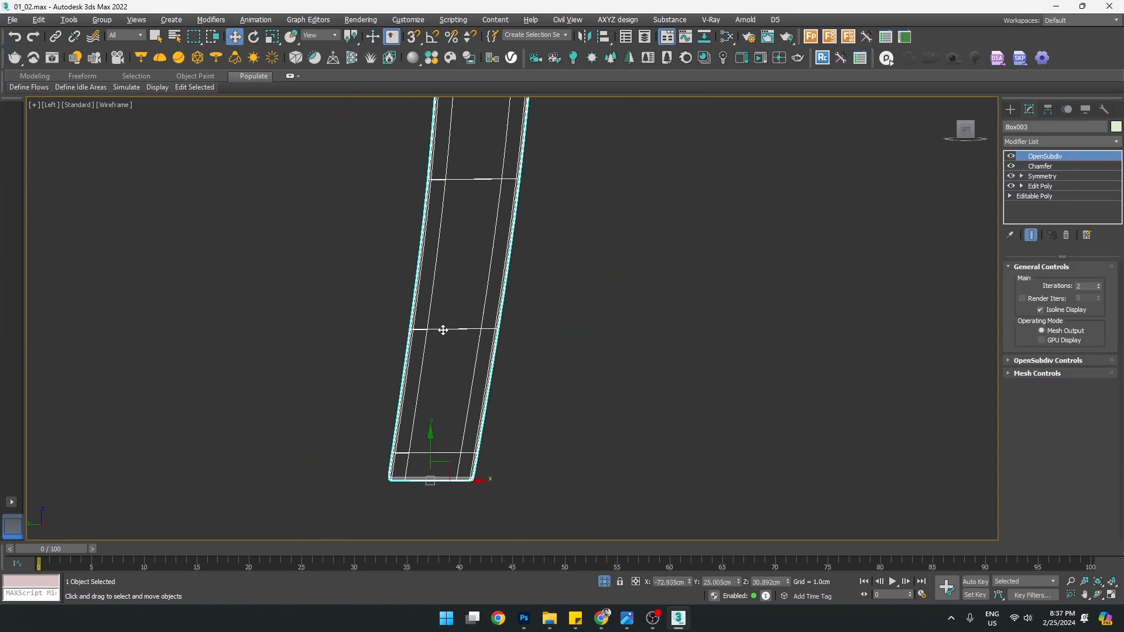
{"action": "scroll", "coordinate": [437, 397], "scroll_direction": "up", "scroll_amount": 1}
{"action": "middle_click_drag", "start_coordinate": [476, 357], "coordinate": [472, 382]}
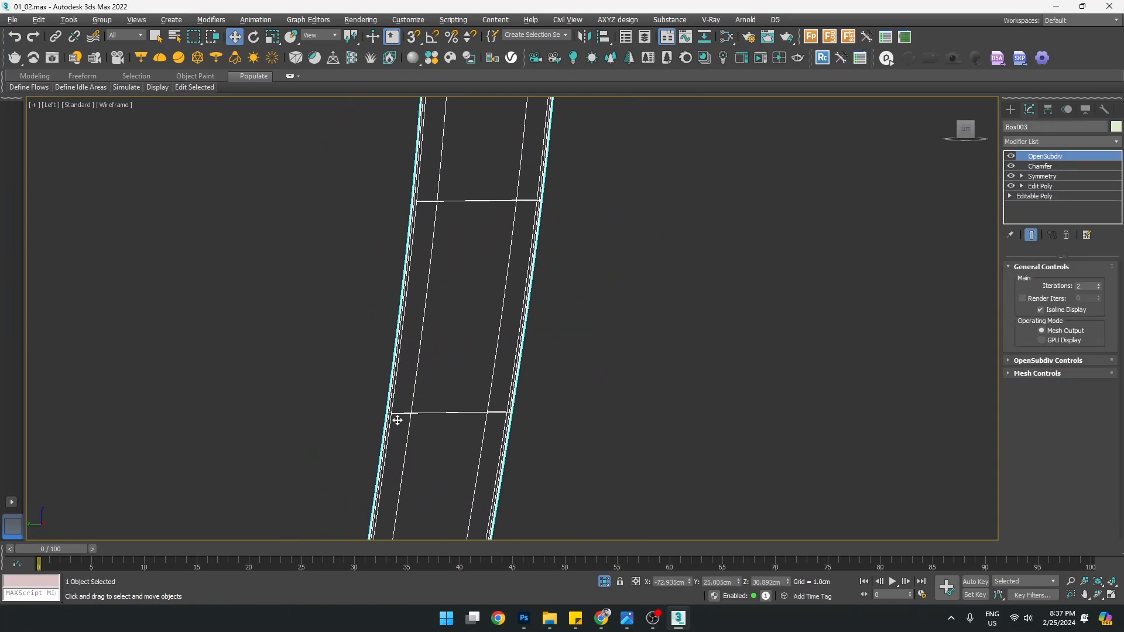
{"action": "scroll", "coordinate": [472, 352], "scroll_direction": "down", "scroll_amount": 3}
{"action": "scroll", "coordinate": [497, 289], "scroll_direction": "up", "scroll_amount": 6}
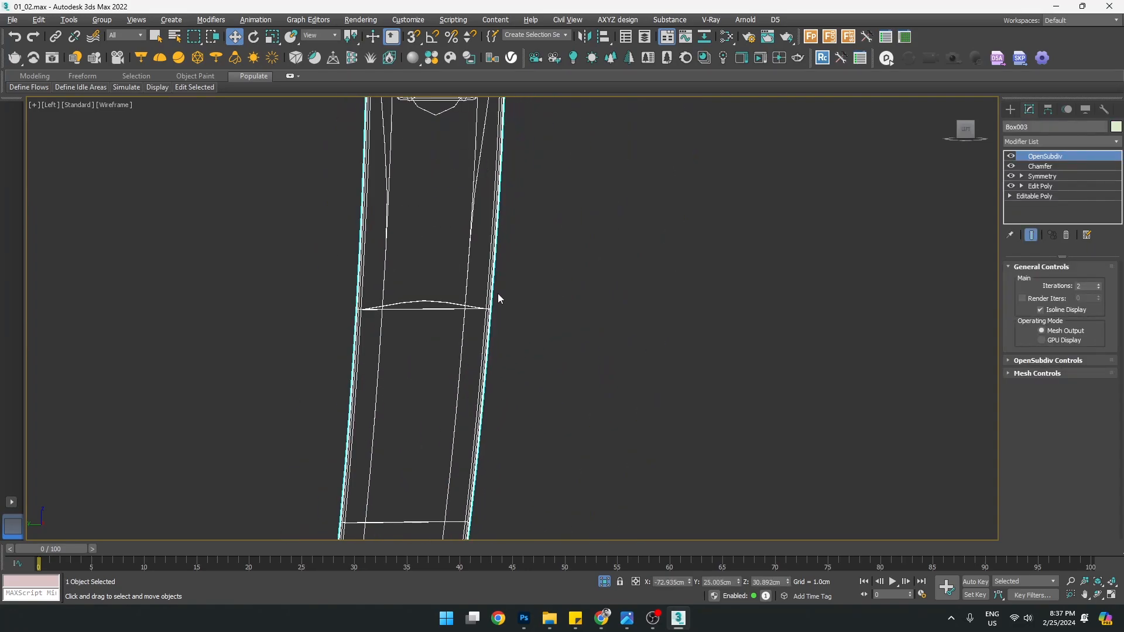
{"action": "scroll", "coordinate": [494, 318], "scroll_direction": "down", "scroll_amount": 3}
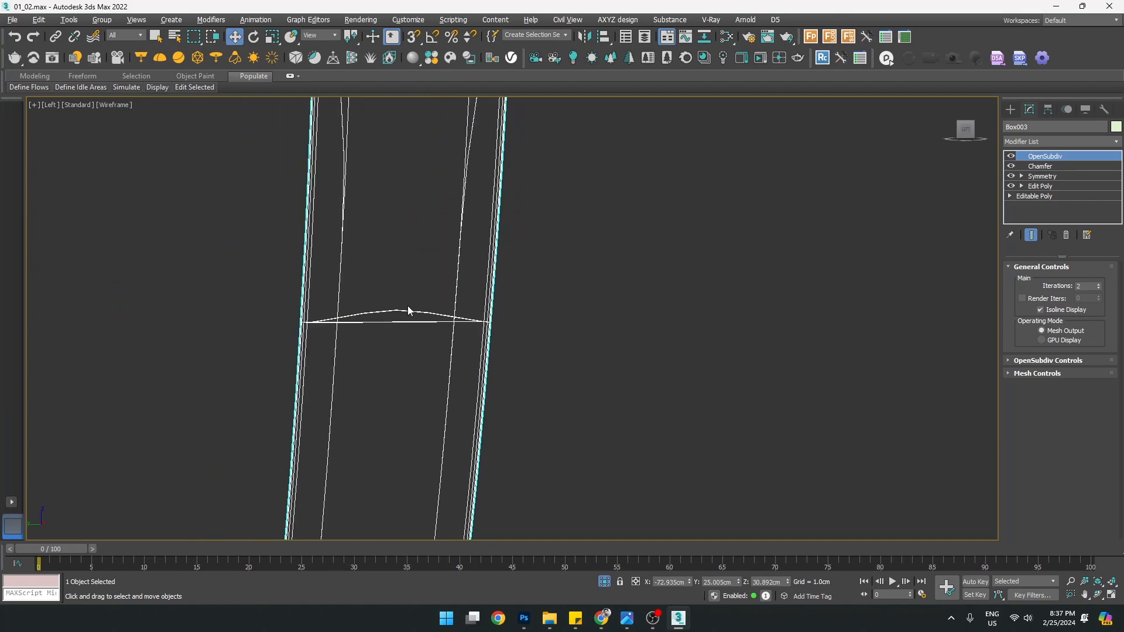
Check the smoothed legs in the full Perspective view with edged faces turned off
{"action": "key", "text": "alt+w"}
{"action": "middle_click", "coordinate": [860, 412]}
{"action": "key", "text": "alt+w"}
{"action": "middle_click_drag", "start_coordinate": [545, 415], "coordinate": [602, 417], "text": "alt"}
{"action": "key", "text": "F4"}
{"action": "mouse_move", "coordinate": [634, 472]}
{"action": "middle_mouse_down", "text": "alt"}
{"action": "mouse_move", "coordinate": [625, 484]}
{"action": "mouse_move", "coordinate": [662, 492]}
{"action": "mouse_move", "coordinate": [667, 482]}
{"action": "mouse_move", "coordinate": [613, 490]}
{"action": "mouse_move", "coordinate": [658, 481]}
{"action": "mouse_move", "coordinate": [637, 499]}
{"action": "mouse_move", "coordinate": [568, 479]}
{"action": "mouse_move", "coordinate": [448, 514]}
{"action": "middle_mouse_up", "text": "alt"}
{"action": "left_click", "coordinate": [625, 485]}
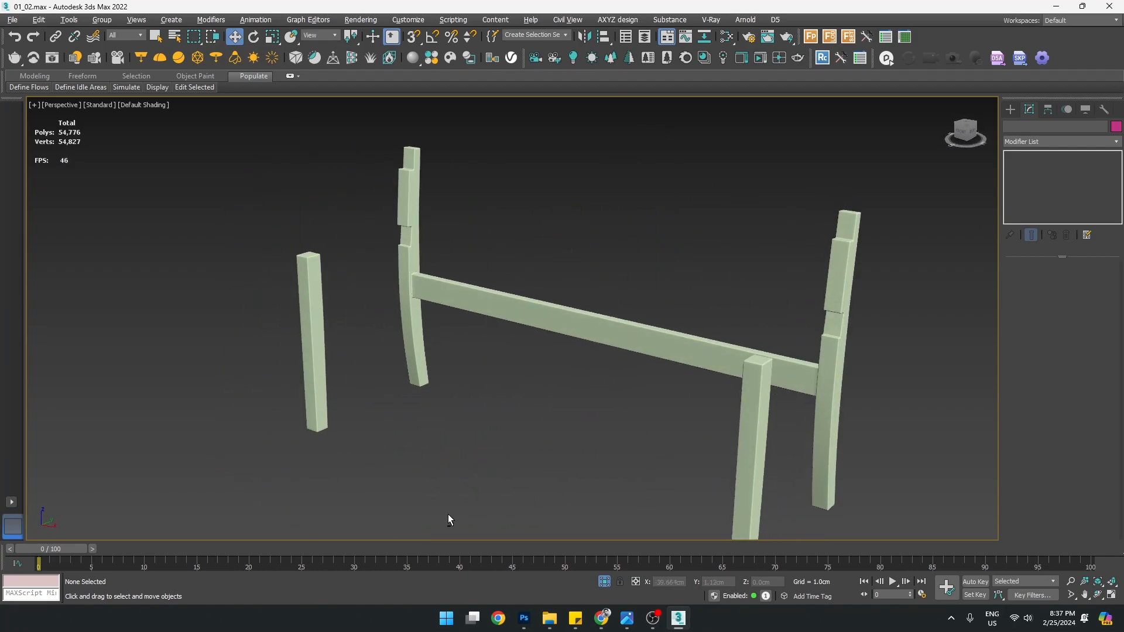
Select the curved leg-and-crossbar frame Box003 and inspect its joint with edged faces shown
{"action": "scroll", "coordinate": [422, 293], "scroll_direction": "up", "scroll_amount": 8}
{"action": "scroll", "coordinate": [397, 248], "scroll_direction": "up", "scroll_amount": 4}
{"action": "left_click", "coordinate": [396, 248]}
{"action": "key", "text": "F4"}
{"action": "middle_click_drag", "start_coordinate": [374, 237], "coordinate": [392, 280]}
{"action": "scroll", "coordinate": [388, 270], "scroll_direction": "down", "scroll_amount": 5}
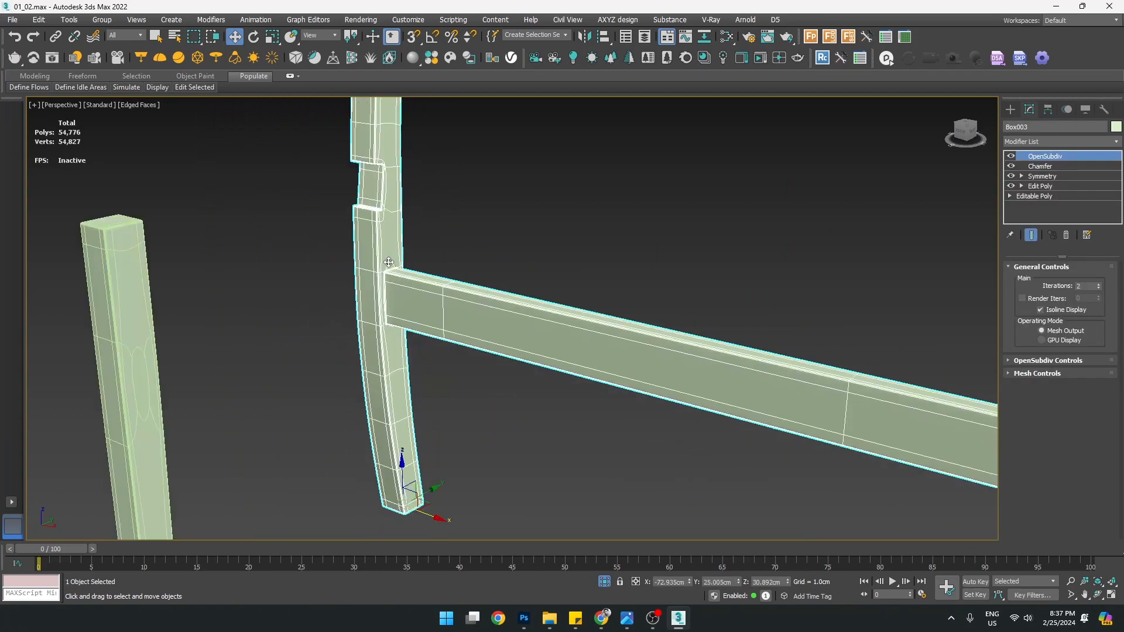
{"action": "scroll", "coordinate": [379, 305], "scroll_direction": "up", "scroll_amount": 5}
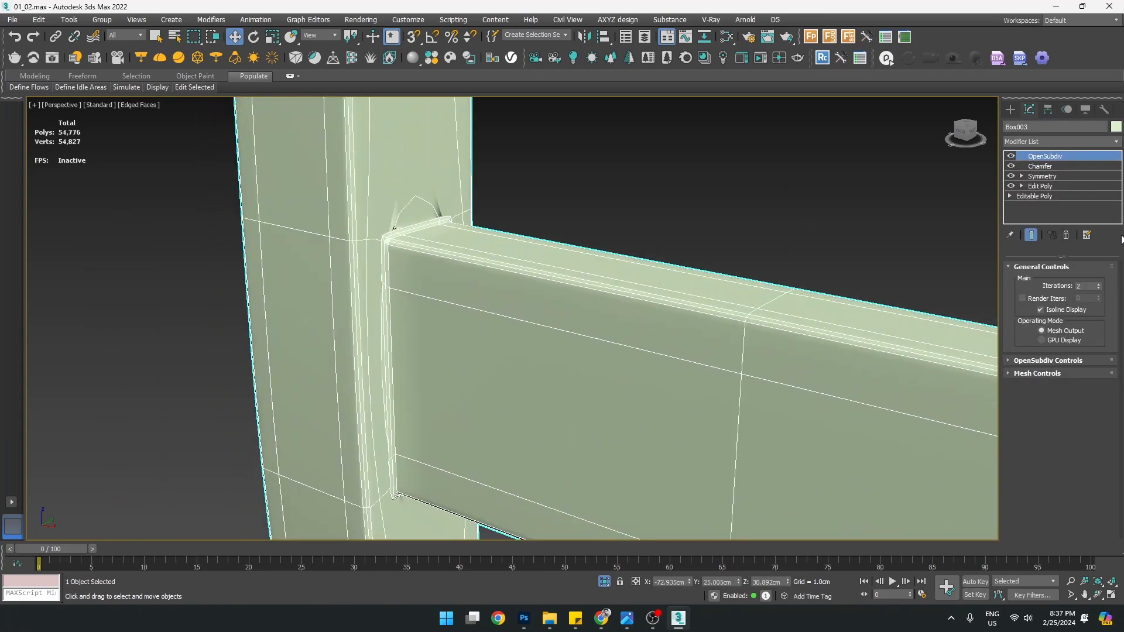
{"action": "scroll", "coordinate": [414, 305], "scroll_direction": "down", "scroll_amount": 6}
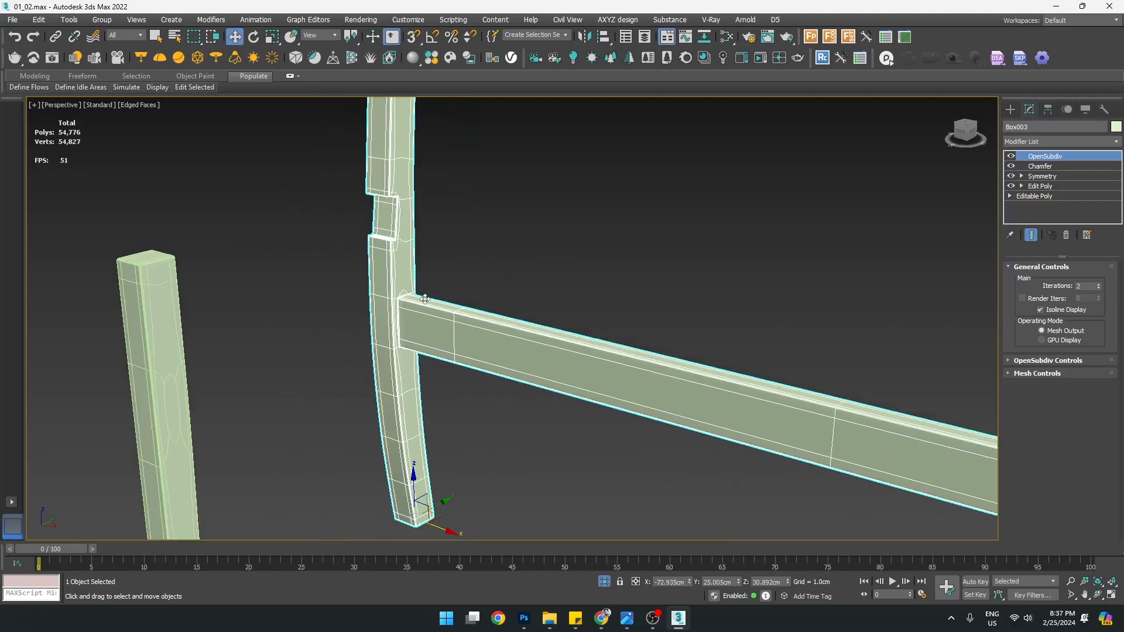
{"action": "left_click", "coordinate": [181, 399]}
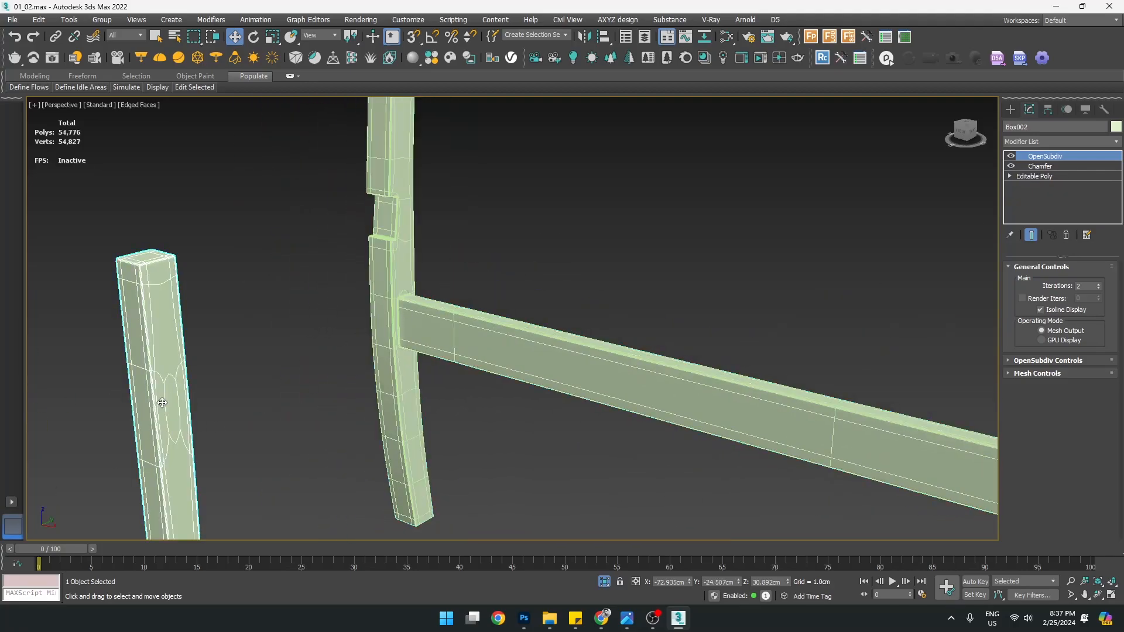
{"action": "scroll", "coordinate": [167, 398], "scroll_direction": "down", "scroll_amount": 5}
{"action": "scroll", "coordinate": [183, 376], "scroll_direction": "up", "scroll_amount": 7}
{"action": "left_click", "coordinate": [308, 319]}
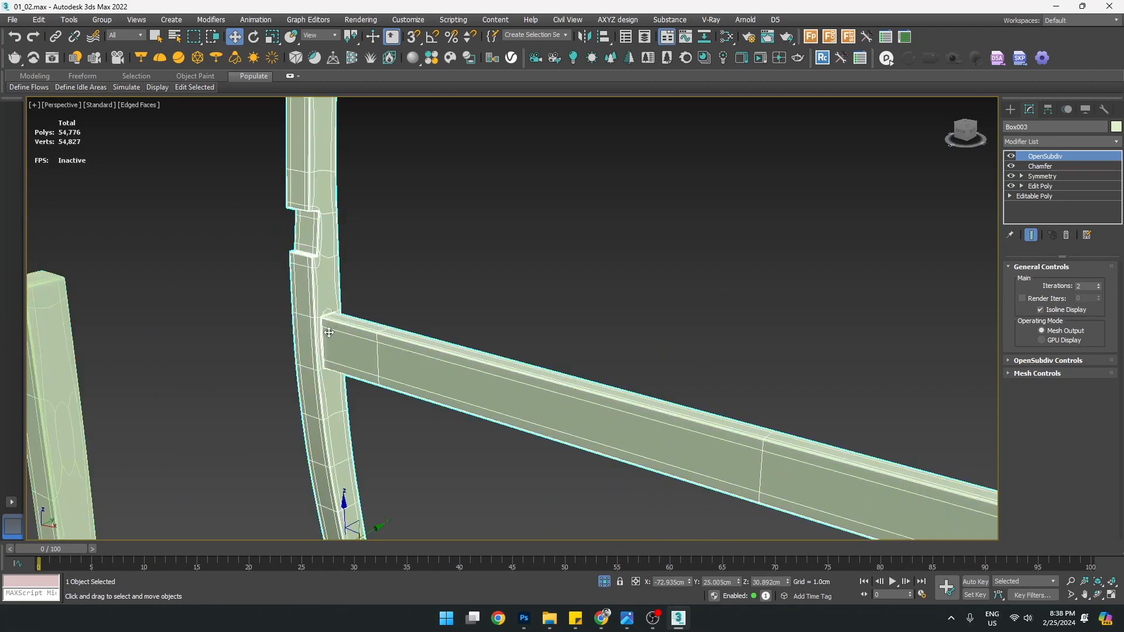
{"action": "scroll", "coordinate": [316, 325], "scroll_direction": "up", "scroll_amount": 4}
Delete Box003's Chamfer and OpenSubdiv, leaving Symmetry over Edit Poly, and orbit to check the frame
{"action": "left_click", "coordinate": [1043, 176]}
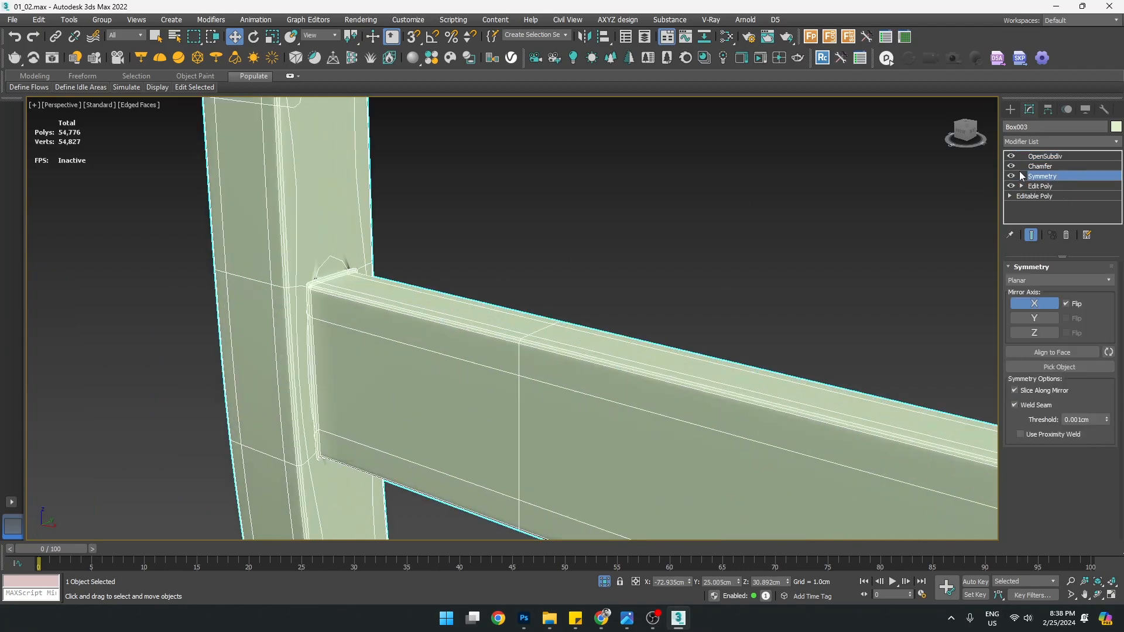
{"action": "left_click", "coordinate": [1049, 156], "text": "ctrl"}
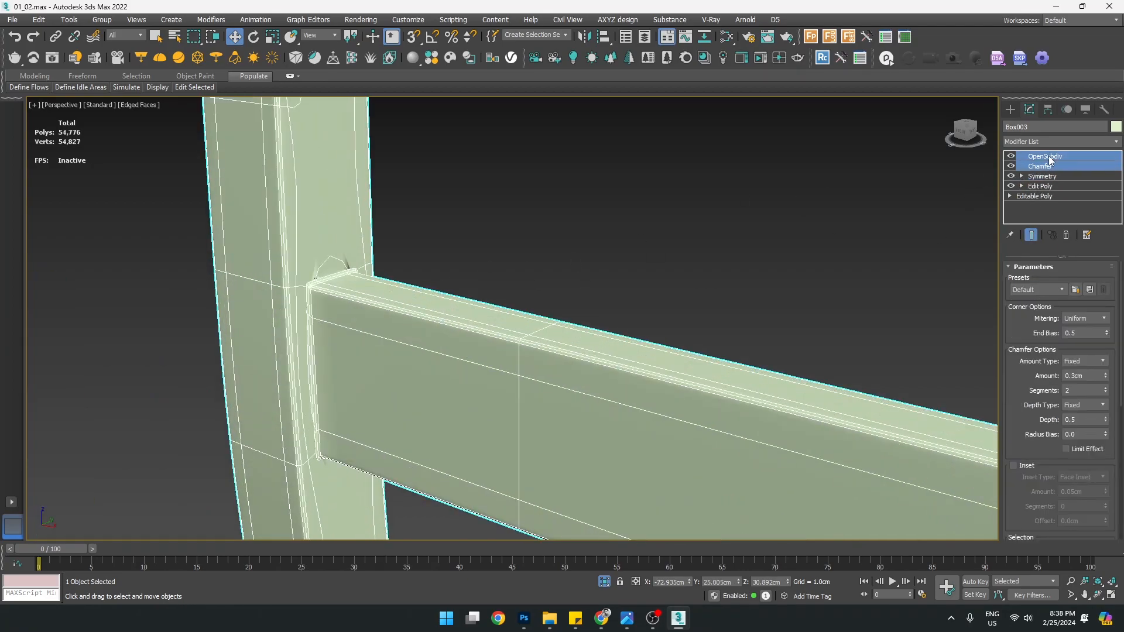
{"action": "left_click", "coordinate": [1067, 235]}
{"action": "scroll", "coordinate": [502, 272], "scroll_direction": "down", "scroll_amount": 8}
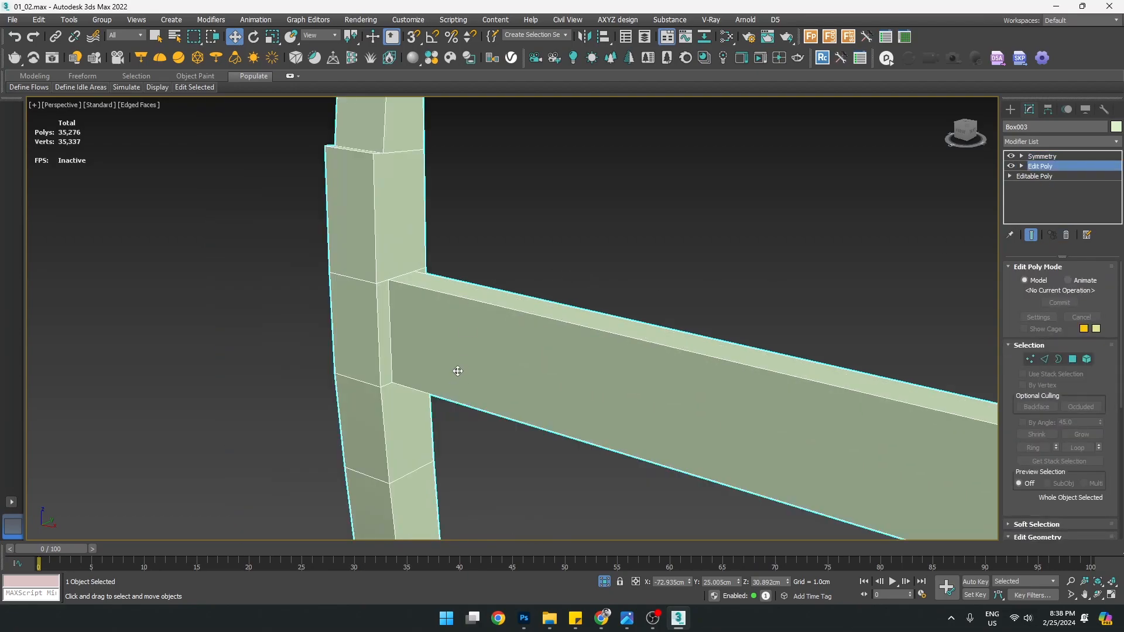
{"action": "middle_click_drag", "start_coordinate": [511, 407], "coordinate": [577, 443], "text": "alt"}
{"action": "key", "text": "Up"}
{"action": "middle_click_drag", "start_coordinate": [641, 364], "coordinate": [579, 362], "text": "alt"}
{"action": "middle_click_drag", "start_coordinate": [484, 366], "coordinate": [632, 357], "text": "alt"}
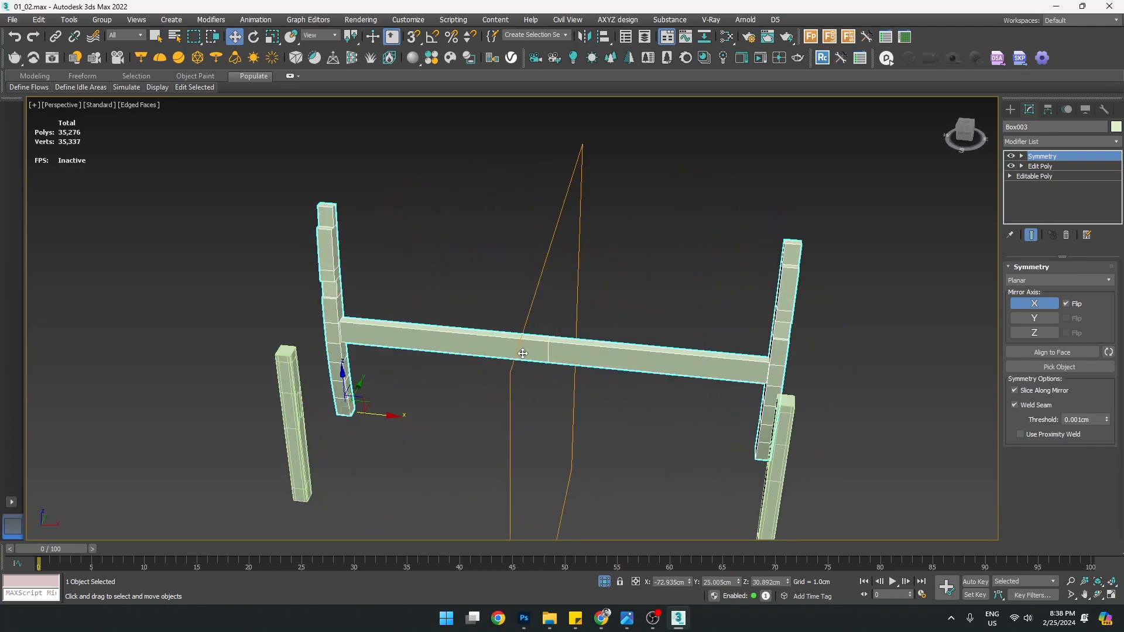
Collapse the frame to an Editable Poly and detach the crossbar's polygons as Object002
{"action": "right_click", "coordinate": [545, 350]}
{"action": "mouse_move", "coordinate": [633, 480]}
{"action": "left_click", "coordinate": [695, 488]}
{"action": "left_click", "coordinate": [1074, 282]}
{"action": "left_click_drag", "start_coordinate": [509, 300], "coordinate": [560, 439]}
{"action": "scroll", "coordinate": [1089, 416], "scroll_direction": "down", "scroll_amount": 5}
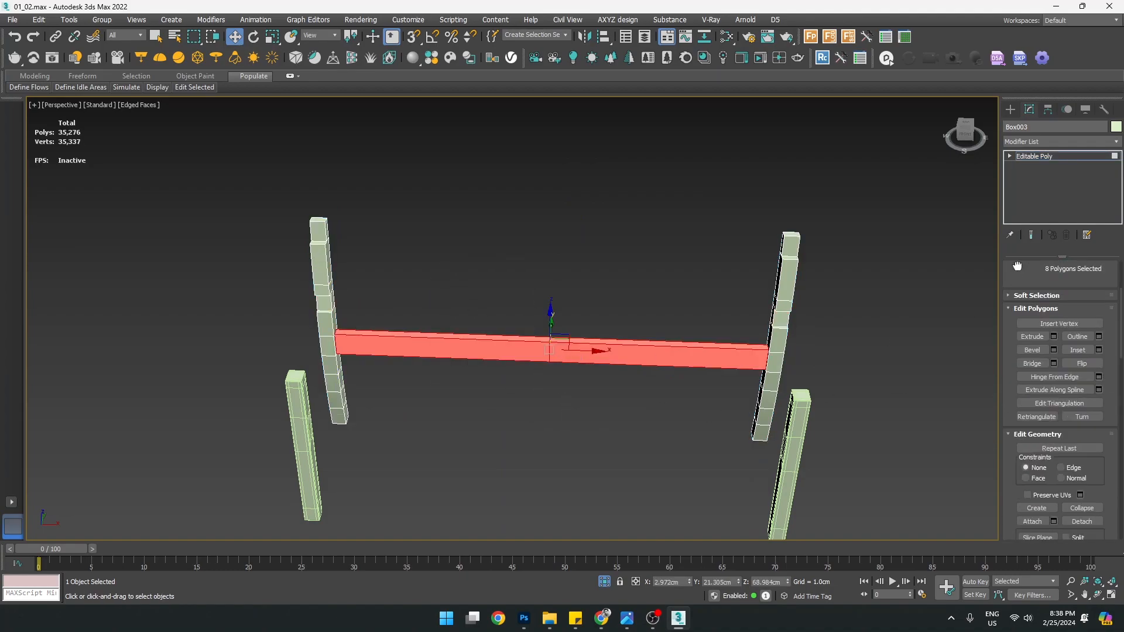
{"action": "left_click", "coordinate": [1088, 493]}
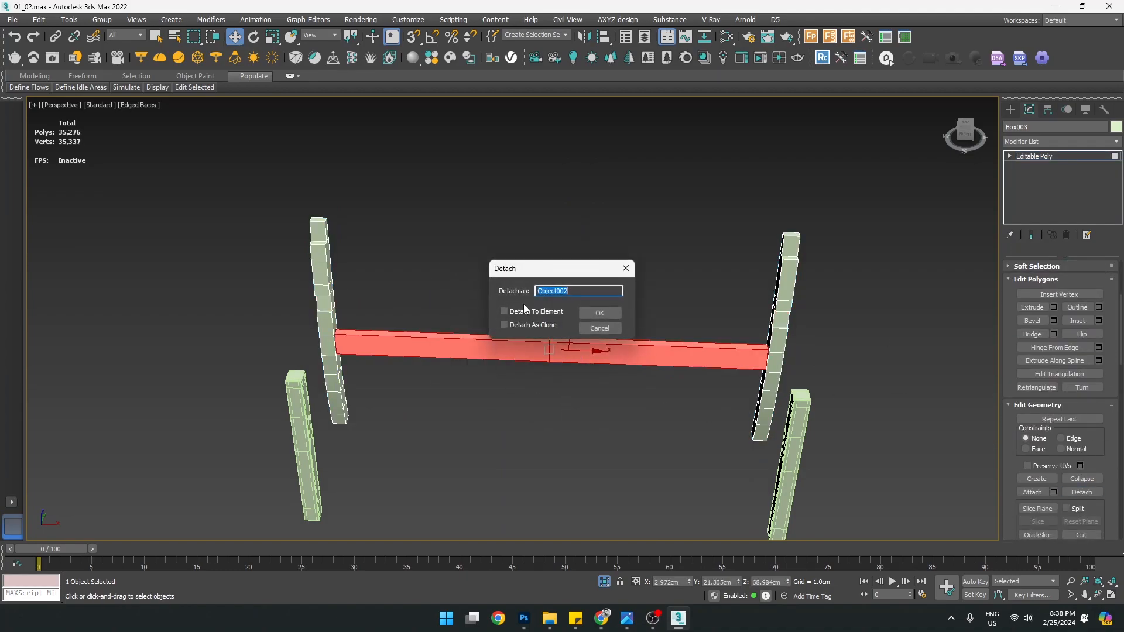
{"action": "left_click", "coordinate": [609, 317]}
{"action": "left_click", "coordinate": [1014, 112]}
{"action": "left_click", "coordinate": [548, 353]}
Select the curved posts and isolate them with Alt+Q
{"action": "middle_click_drag", "start_coordinate": [547, 352], "coordinate": [460, 259], "text": "alt"}
{"action": "scroll", "coordinate": [445, 205], "scroll_direction": "up", "scroll_amount": 3}
{"action": "left_click", "coordinate": [459, 198]}
{"action": "key", "text": "alt+q"}
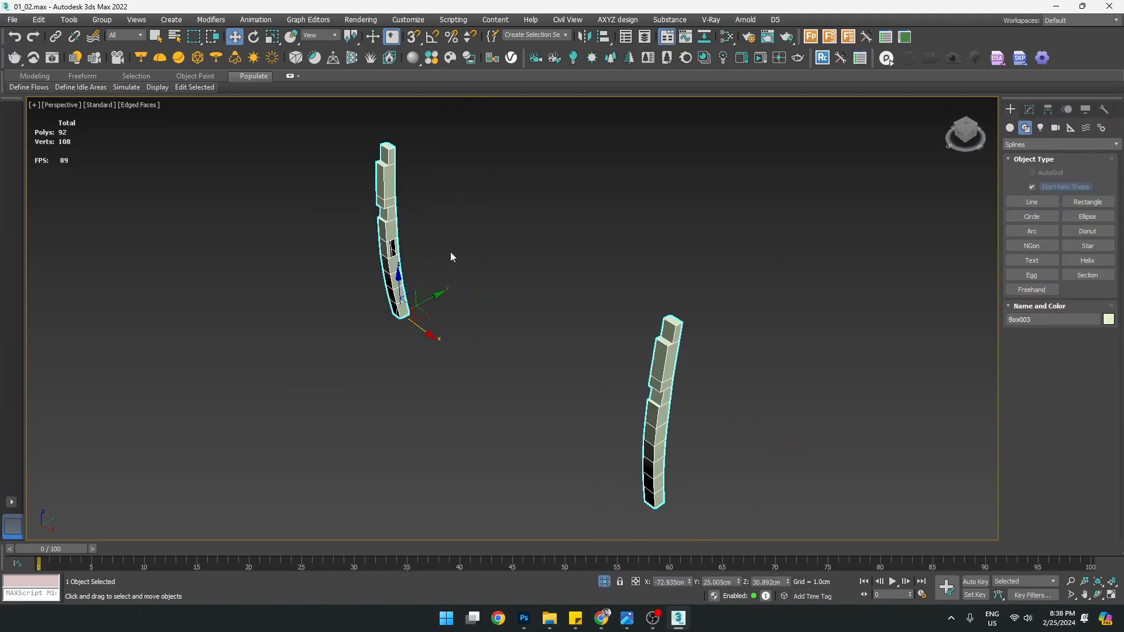
{"action": "scroll", "coordinate": [405, 232], "scroll_direction": "up", "scroll_amount": 4}
Select the open borders left by the crossbar on the posts and cap the hole
{"action": "key", "text": "3"}
{"action": "left_click", "coordinate": [376, 287]}
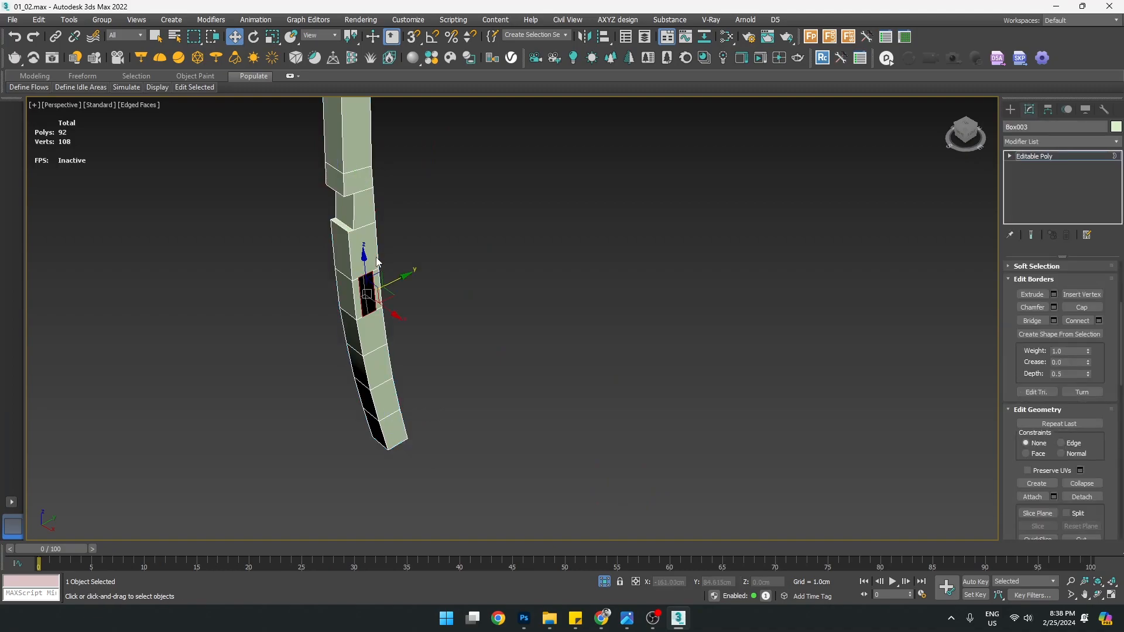
{"action": "scroll", "coordinate": [378, 287], "scroll_direction": "down", "scroll_amount": 4}
{"action": "middle_click_drag", "start_coordinate": [380, 287], "coordinate": [655, 319], "text": "alt"}
{"action": "scroll", "coordinate": [650, 287], "scroll_direction": "up", "scroll_amount": 3}
{"action": "left_click", "coordinate": [630, 291], "text": "ctrl"}
{"action": "right_click", "coordinate": [631, 296]}
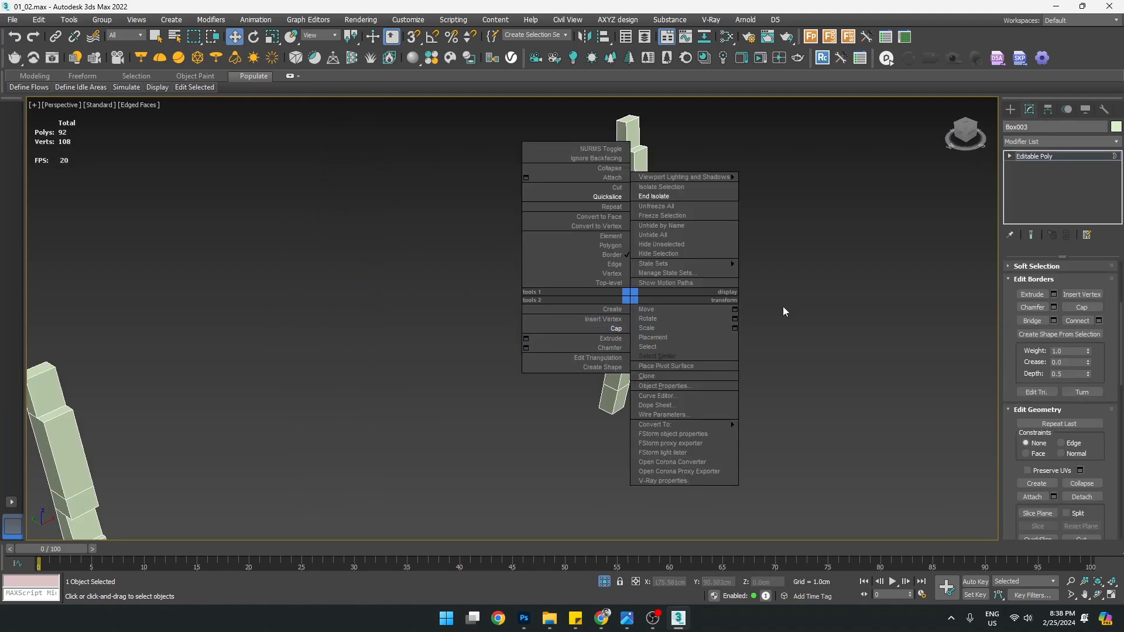
{"action": "left_click", "coordinate": [803, 320]}
{"action": "middle_click_drag", "start_coordinate": [802, 320], "coordinate": [301, 300], "text": "alt"}
{"action": "scroll", "coordinate": [281, 302], "scroll_direction": "up", "scroll_amount": 3}
{"action": "right_click", "coordinate": [263, 302]}
{"action": "left_click", "coordinate": [229, 343]}
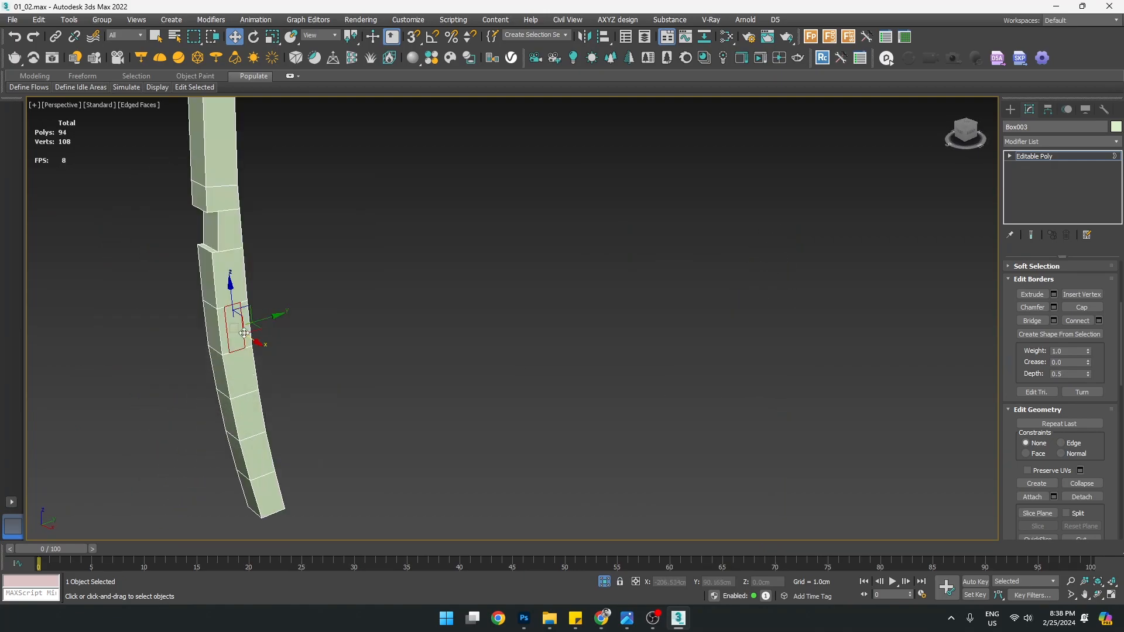
Exit border editing, check both posts, and end isolation to show the full bench
{"action": "left_click", "coordinate": [1011, 109]}
{"action": "scroll", "coordinate": [215, 314], "scroll_direction": "up", "scroll_amount": 5}
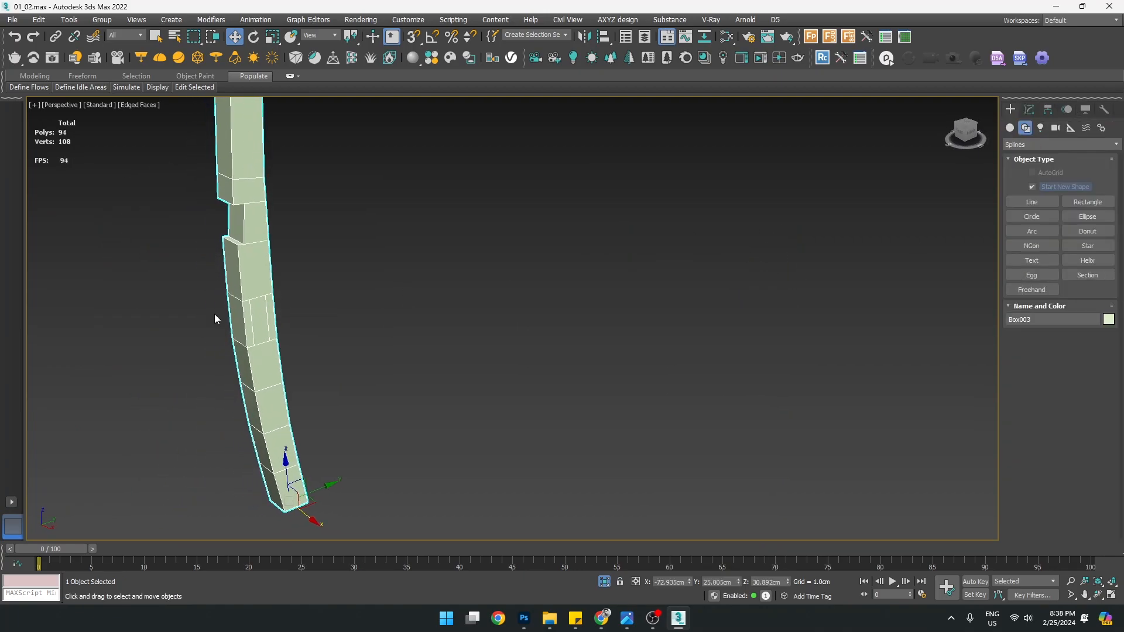
{"action": "scroll", "coordinate": [298, 322], "scroll_direction": "down", "scroll_amount": 5}
{"action": "middle_click_drag", "start_coordinate": [298, 322], "coordinate": [465, 310], "text": "alt"}
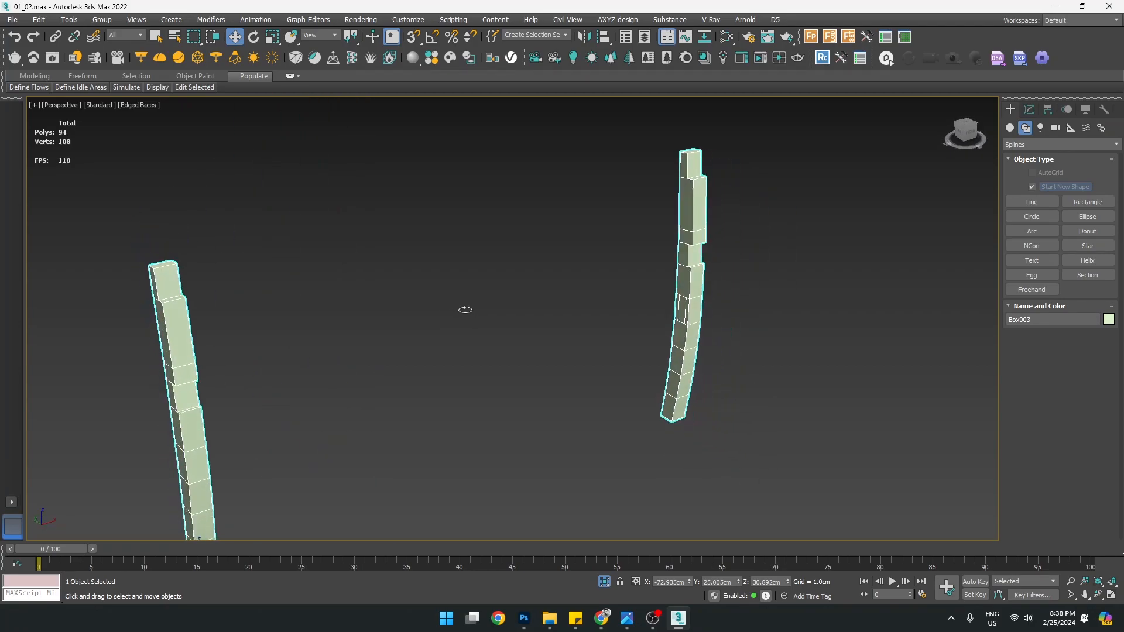
{"action": "right_click", "coordinate": [709, 291]}
{"action": "left_click", "coordinate": [745, 190]}
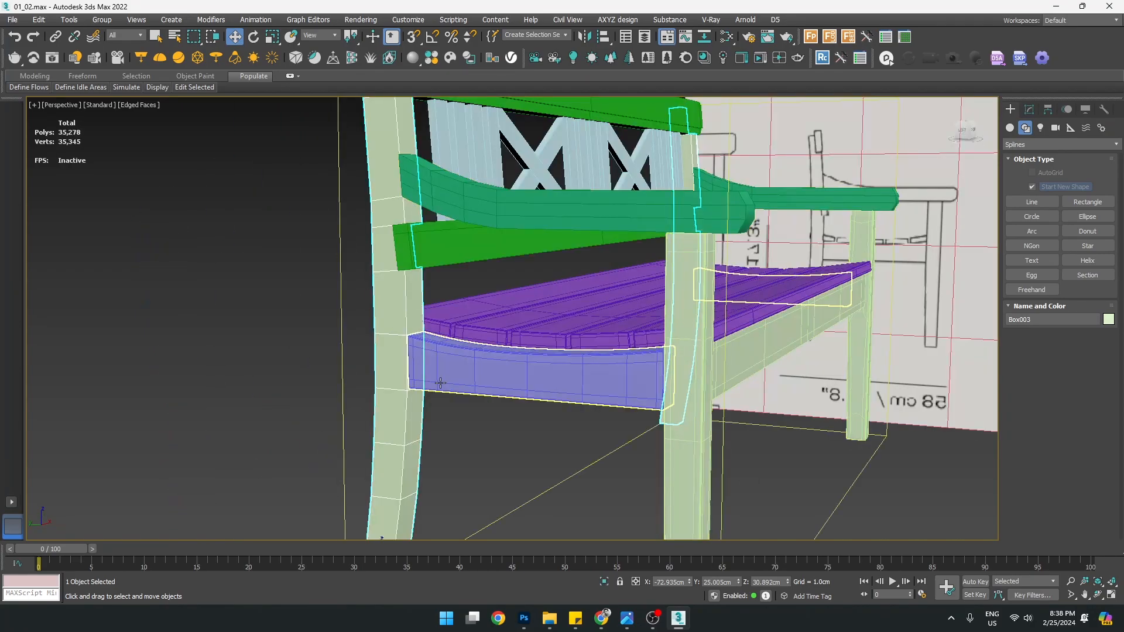
Select the gray apron beam and isolate it with Alt+Q
{"action": "middle_click_drag", "start_coordinate": [439, 382], "coordinate": [517, 375], "text": "alt"}
{"action": "left_click", "coordinate": [591, 332]}
{"action": "key", "text": "alt+q"}
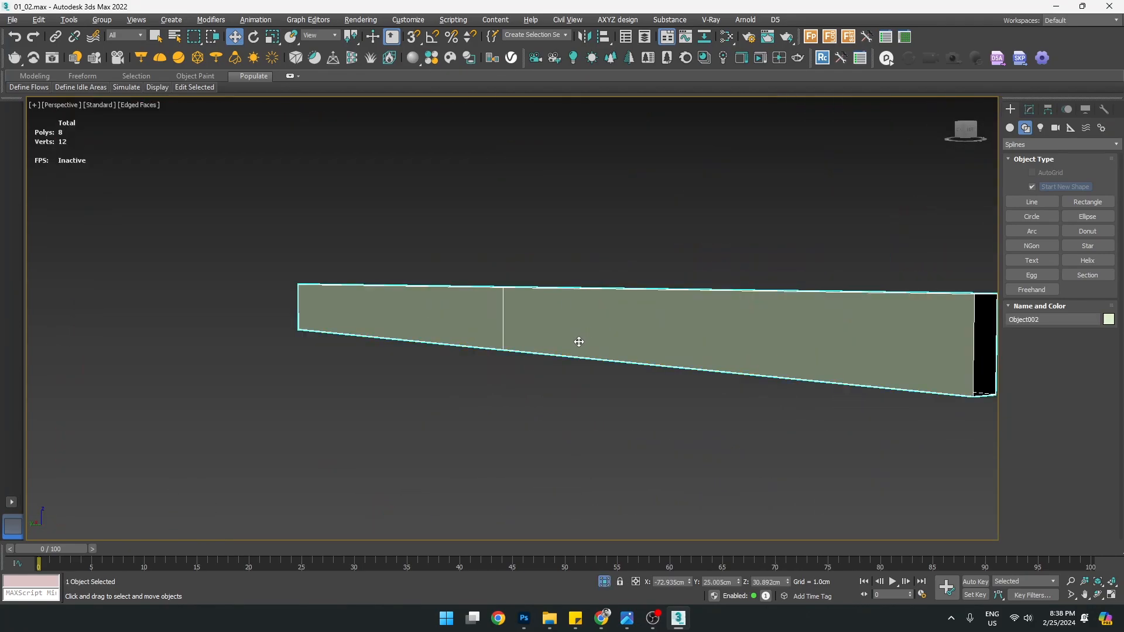
{"action": "scroll", "coordinate": [562, 328], "scroll_direction": "down", "scroll_amount": 4}
{"action": "middle_click_drag", "start_coordinate": [725, 326], "coordinate": [547, 346], "text": "alt"}
Center the beam's pivot using Affect Pivot Only > Center to Object
{"action": "left_click", "coordinate": [1048, 110]}
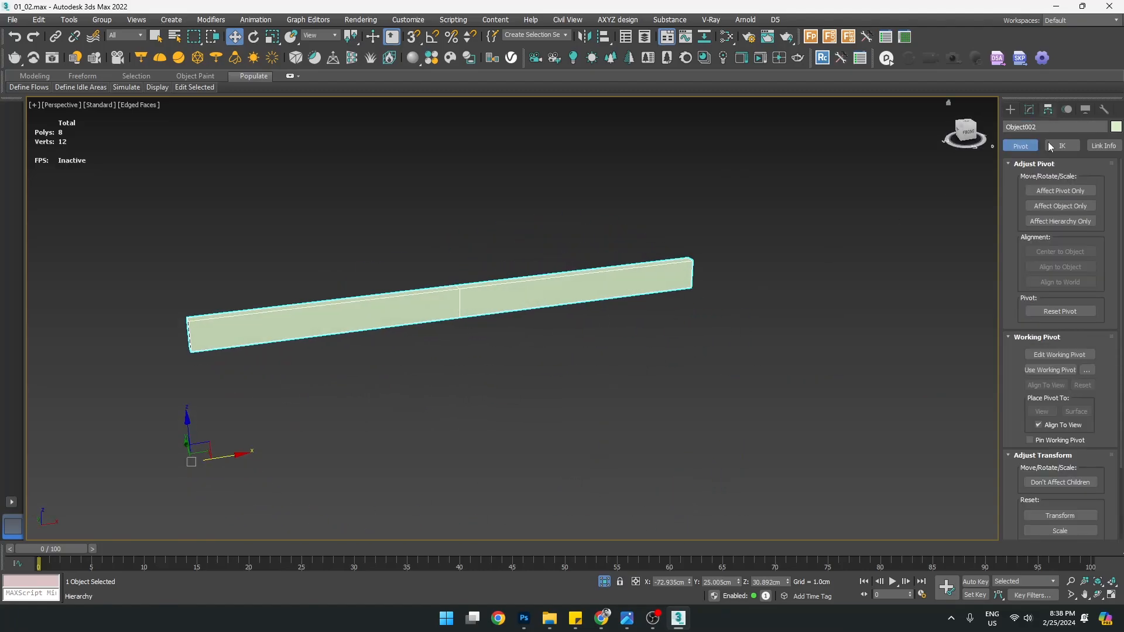
{"action": "left_click", "coordinate": [1065, 191]}
{"action": "left_click", "coordinate": [1061, 252]}
{"action": "scroll", "coordinate": [489, 305], "scroll_direction": "up", "scroll_amount": 3}
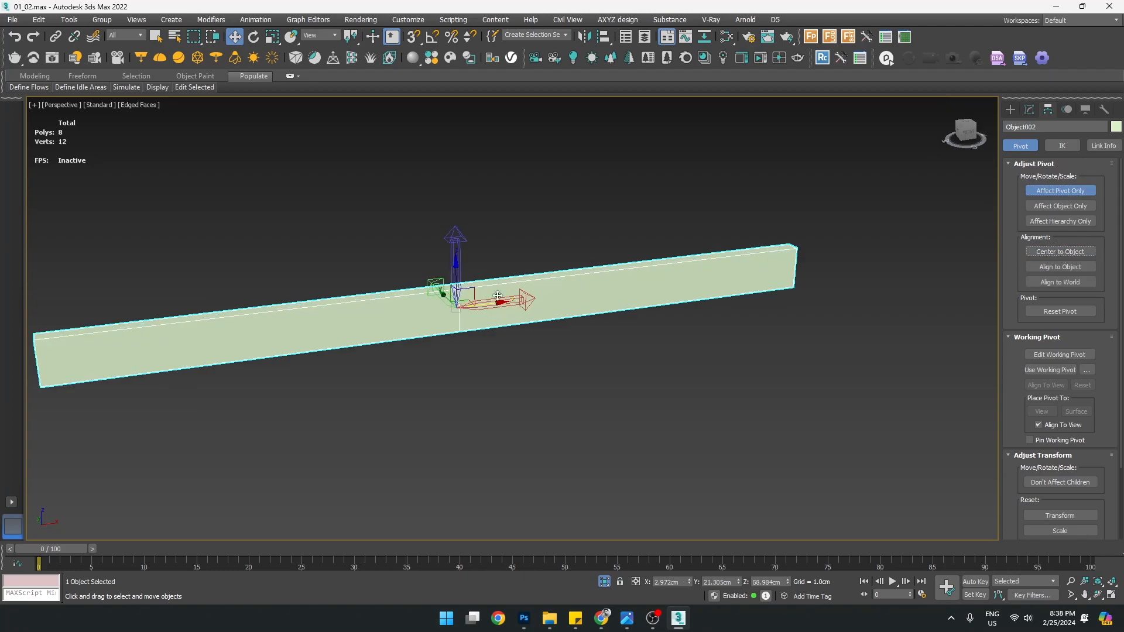
{"action": "left_click", "coordinate": [1087, 196]}
Select all the beam's open borders, cap both ends, then end isolation
{"action": "middle_click_drag", "start_coordinate": [522, 392], "coordinate": [592, 388], "text": "alt"}
{"action": "left_click", "coordinate": [1029, 109]}
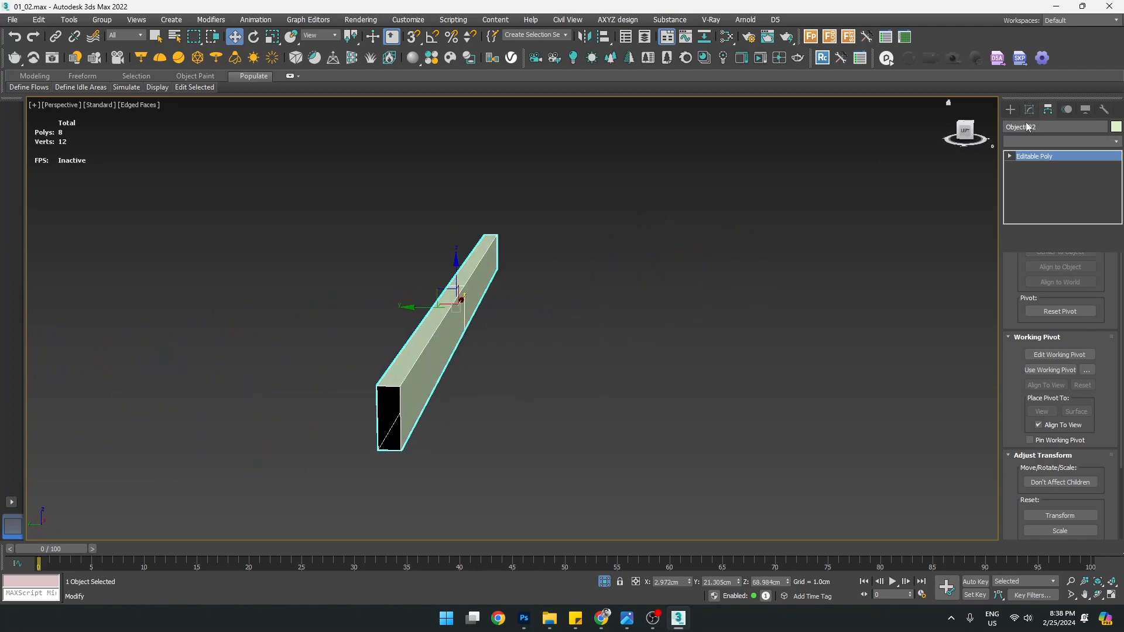
{"action": "key", "text": "3"}
{"action": "middle_click_drag", "start_coordinate": [617, 343], "coordinate": [589, 362], "text": "alt"}
{"action": "key", "text": "ctrl+a"}
{"action": "right_click", "coordinate": [574, 347]}
{"action": "left_click", "coordinate": [551, 379]}
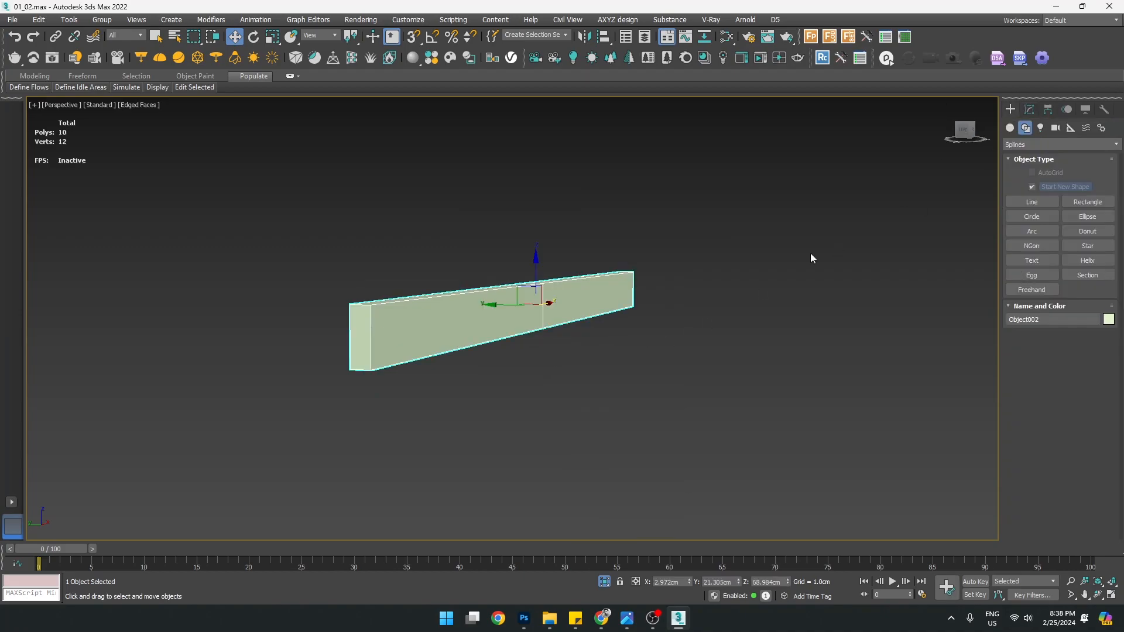
{"action": "right_click", "coordinate": [760, 287]}
{"action": "left_click", "coordinate": [773, 177]}
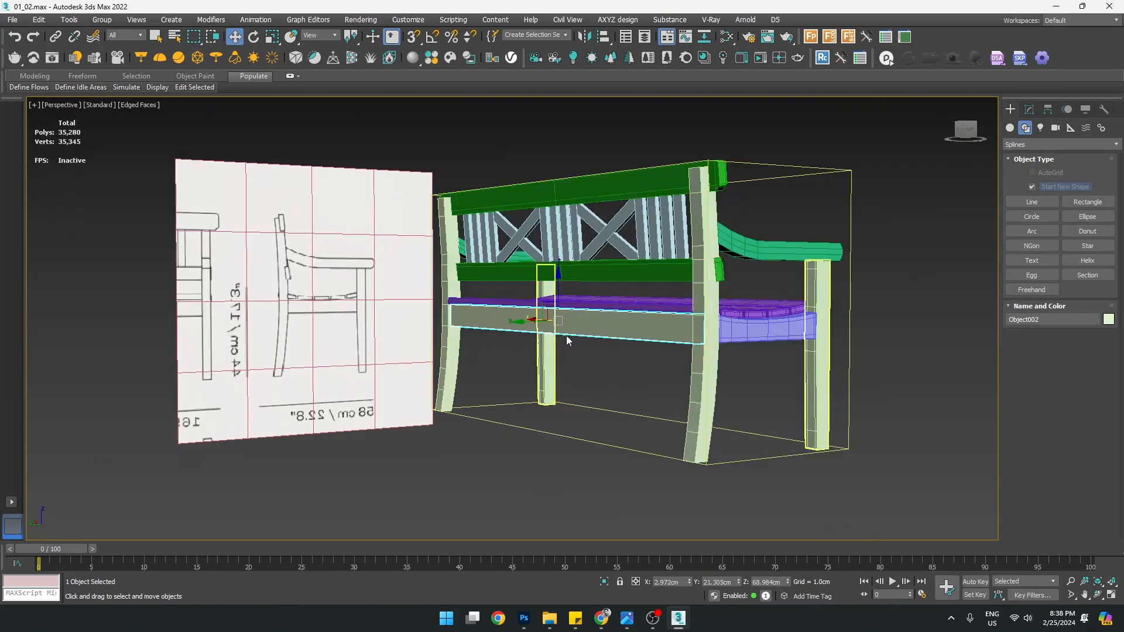
Copy the front leg's OpenSubdiv and Chamfer modifiers from its stack
{"action": "scroll", "coordinate": [674, 345], "scroll_direction": "up", "scroll_amount": 3}
{"action": "middle_click_drag", "start_coordinate": [695, 354], "coordinate": [591, 386], "text": "alt"}
{"action": "left_click", "coordinate": [405, 400]}
{"action": "middle_click_drag", "start_coordinate": [405, 400], "coordinate": [511, 408], "text": "alt"}
{"action": "left_click", "coordinate": [874, 248]}
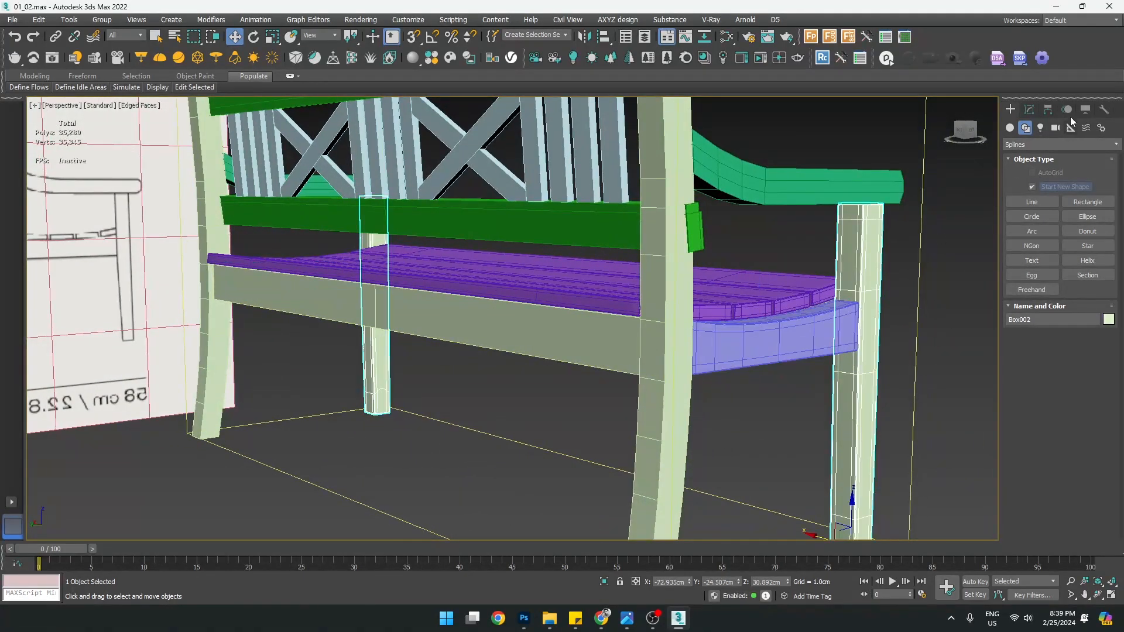
{"action": "left_click", "coordinate": [1030, 110]}
{"action": "right_click", "coordinate": [1044, 158]}
{"action": "left_click", "coordinate": [997, 216]}
Paste the Chamfer and OpenSubdiv modifiers onto the other leg and the gray seat rail
{"action": "left_click", "coordinate": [666, 234]}
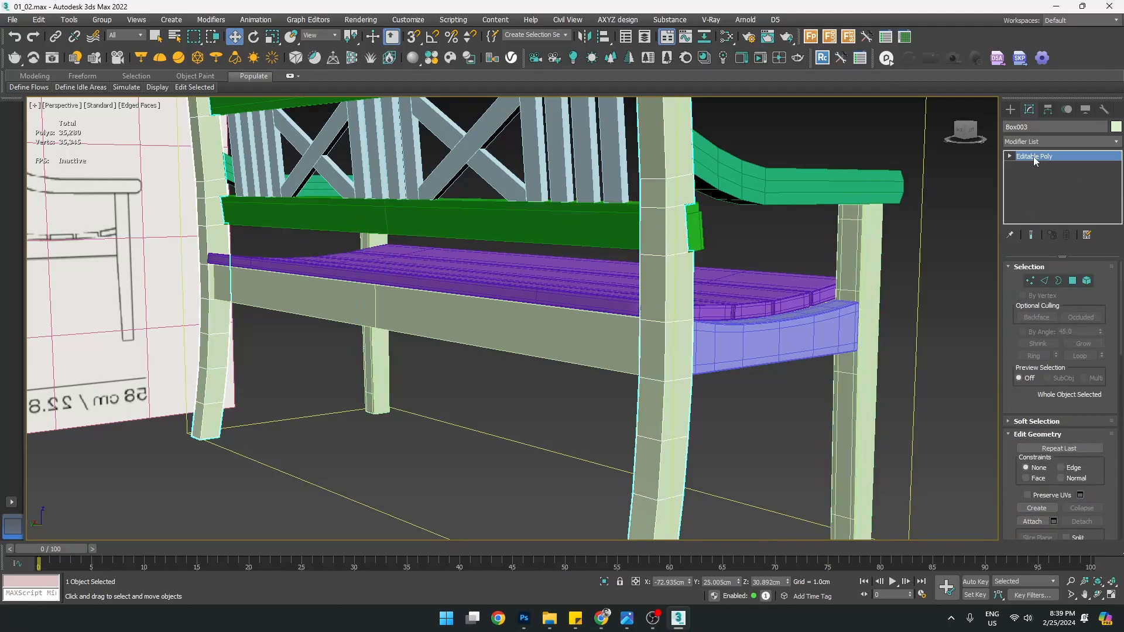
{"action": "right_click", "coordinate": [1035, 156]}
{"action": "left_click", "coordinate": [1046, 166]}
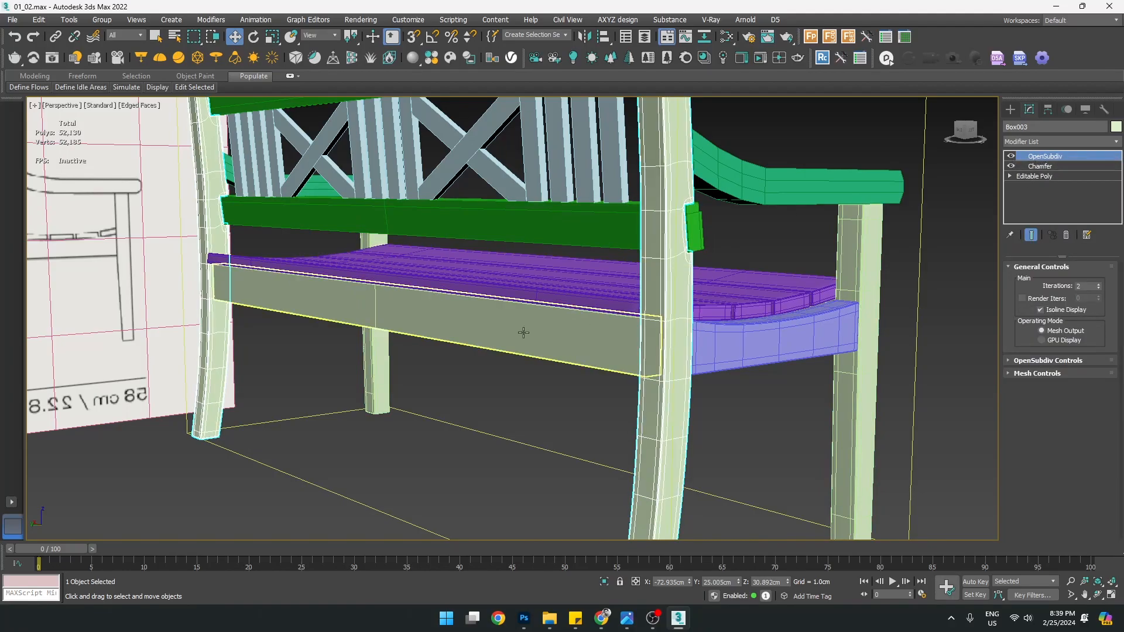
{"action": "left_click", "coordinate": [396, 311]}
{"action": "right_click", "coordinate": [1034, 156]}
{"action": "left_click", "coordinate": [1046, 166]}
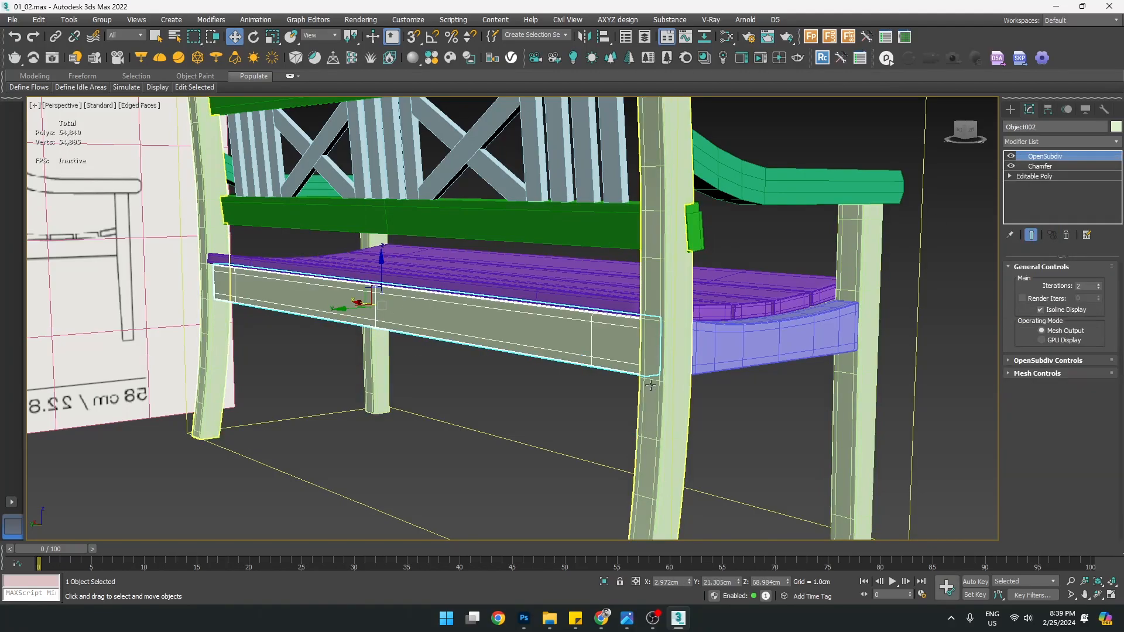
Review the smoothed parts in F4 plain shading from a three-quarter view, selecting the leftmost backrest slat
{"action": "left_click", "coordinate": [553, 435]}
{"action": "left_click", "coordinate": [651, 426]}
{"action": "middle_click_drag", "start_coordinate": [652, 427], "coordinate": [648, 431], "text": "alt"}
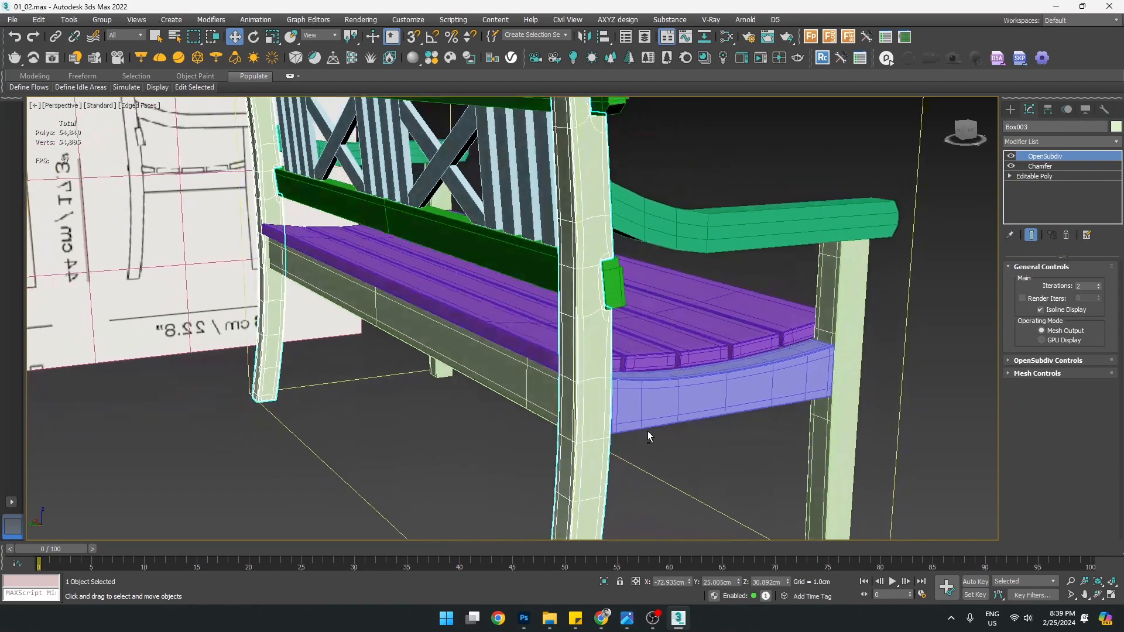
{"action": "key", "text": "F4"}
{"action": "scroll", "coordinate": [614, 427], "scroll_direction": "down", "scroll_amount": 10}
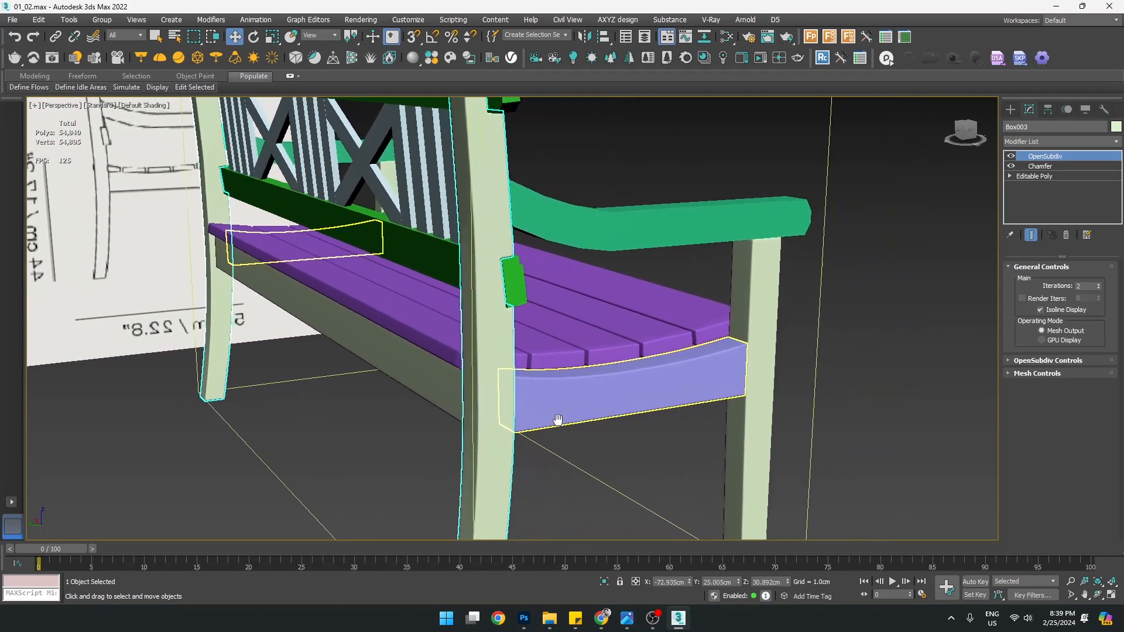
{"action": "middle_click_drag", "start_coordinate": [608, 445], "coordinate": [407, 329], "text": "alt"}
{"action": "scroll", "coordinate": [351, 302], "scroll_direction": "up", "scroll_amount": 5}
{"action": "left_click", "coordinate": [319, 297]}
Paste Chamfer and OpenSubdiv onto the leftmost slat and toggle the Chamfer to compare
{"action": "right_click", "coordinate": [1049, 158]}
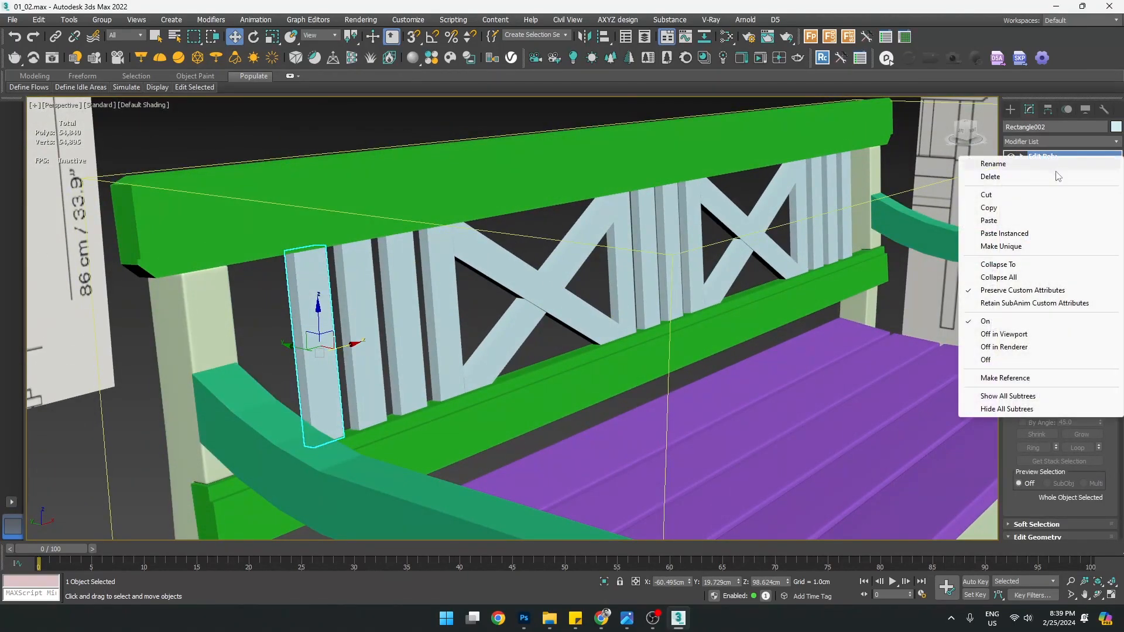
{"action": "left_click", "coordinate": [1000, 222]}
{"action": "scroll", "coordinate": [418, 329], "scroll_direction": "up", "scroll_amount": 3}
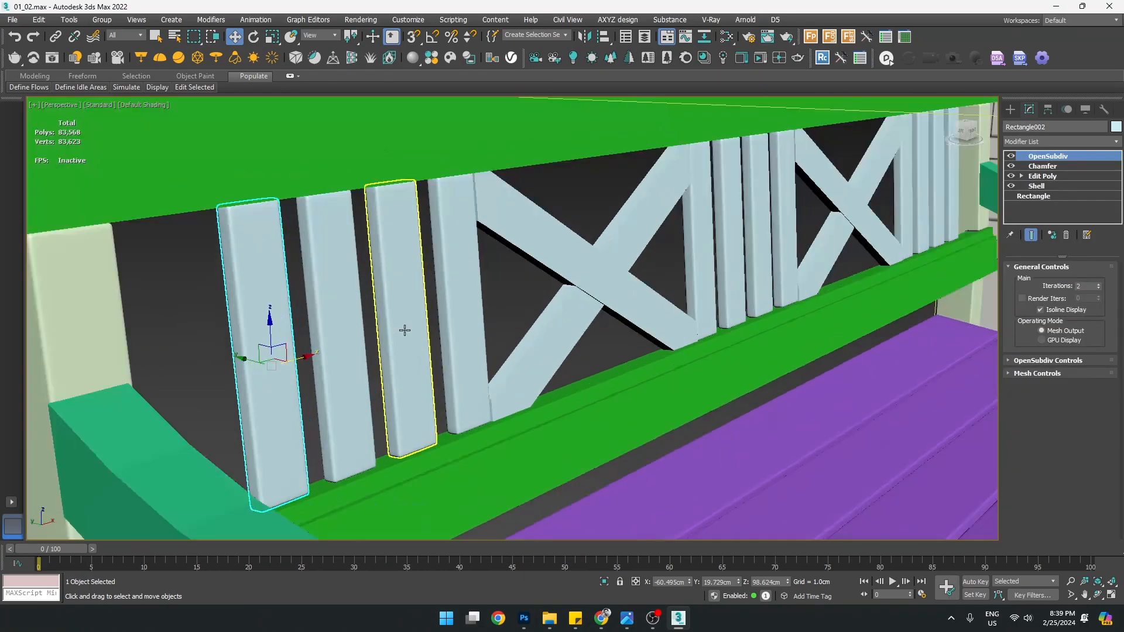
{"action": "scroll", "coordinate": [377, 326], "scroll_direction": "up", "scroll_amount": 4}
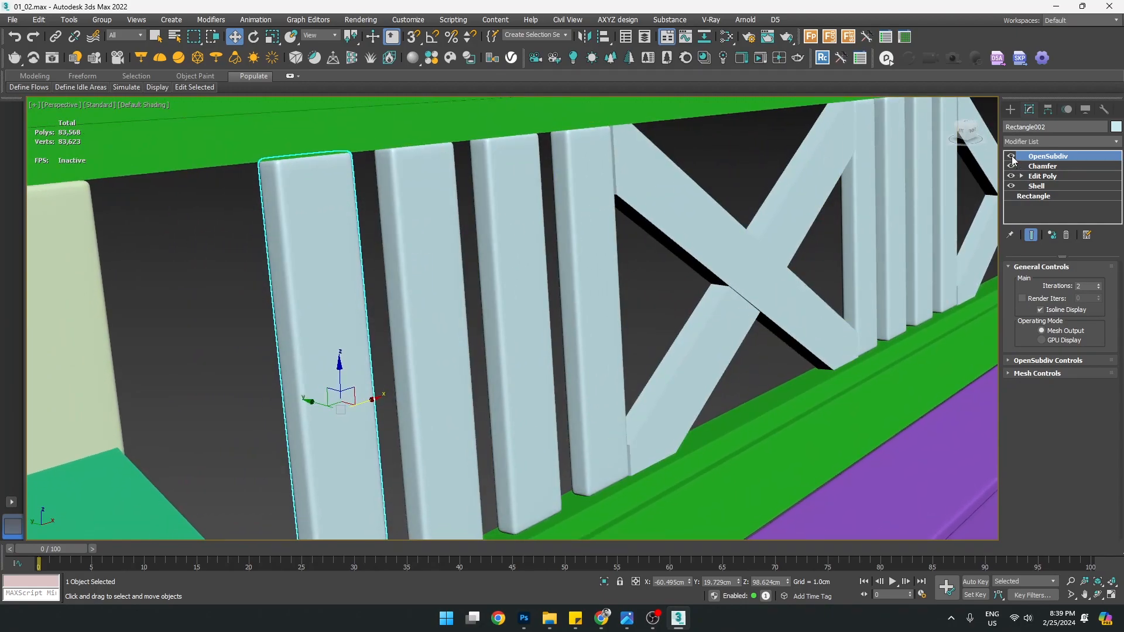
{"action": "left_click", "coordinate": [1025, 164]}
{"action": "left_click", "coordinate": [1011, 166]}
{"action": "left_click", "coordinate": [1012, 166]}
Paste the Chamfer and OpenSubdiv modifiers onto both diagonal braces of the X
{"action": "middle_click_drag", "start_coordinate": [523, 383], "coordinate": [472, 351]}
{"action": "middle_click_drag", "start_coordinate": [639, 376], "coordinate": [414, 294]}
{"action": "left_click", "coordinate": [445, 365]}
{"action": "left_click", "coordinate": [463, 306]}
{"action": "middle_click_drag", "start_coordinate": [470, 336], "coordinate": [476, 333], "text": "alt"}
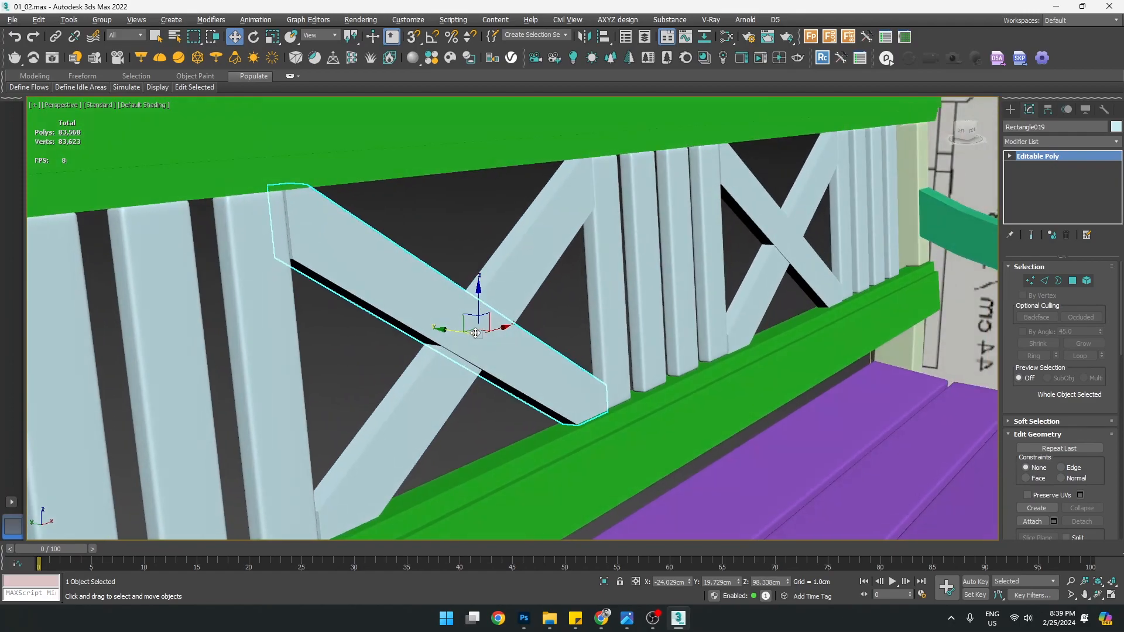
{"action": "right_click", "coordinate": [1050, 159]}
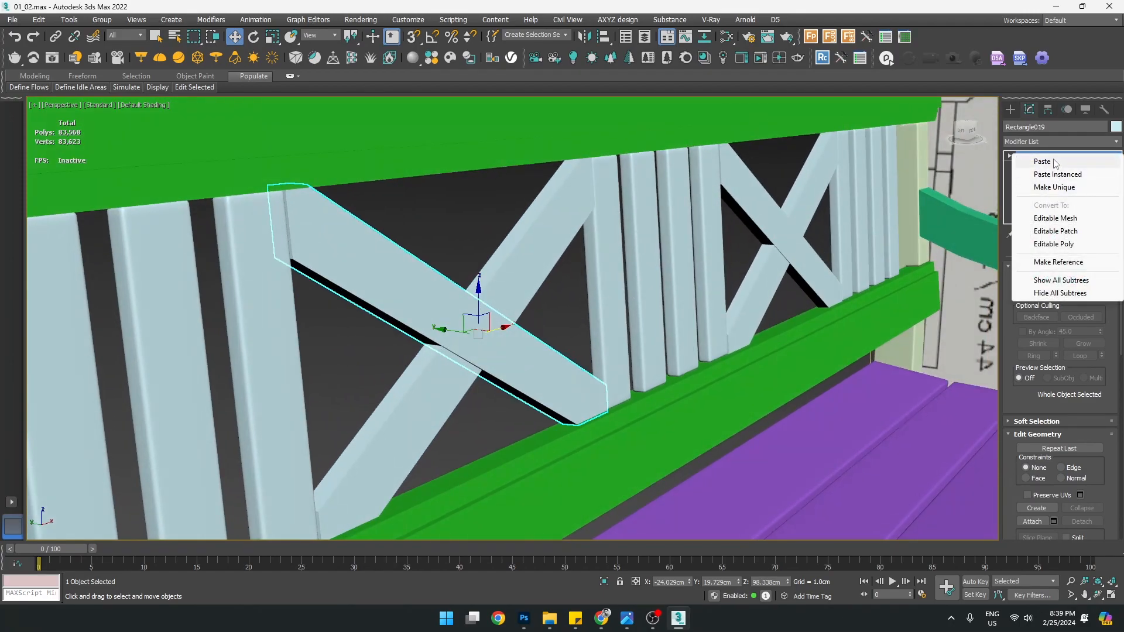
{"action": "left_click", "coordinate": [1044, 161]}
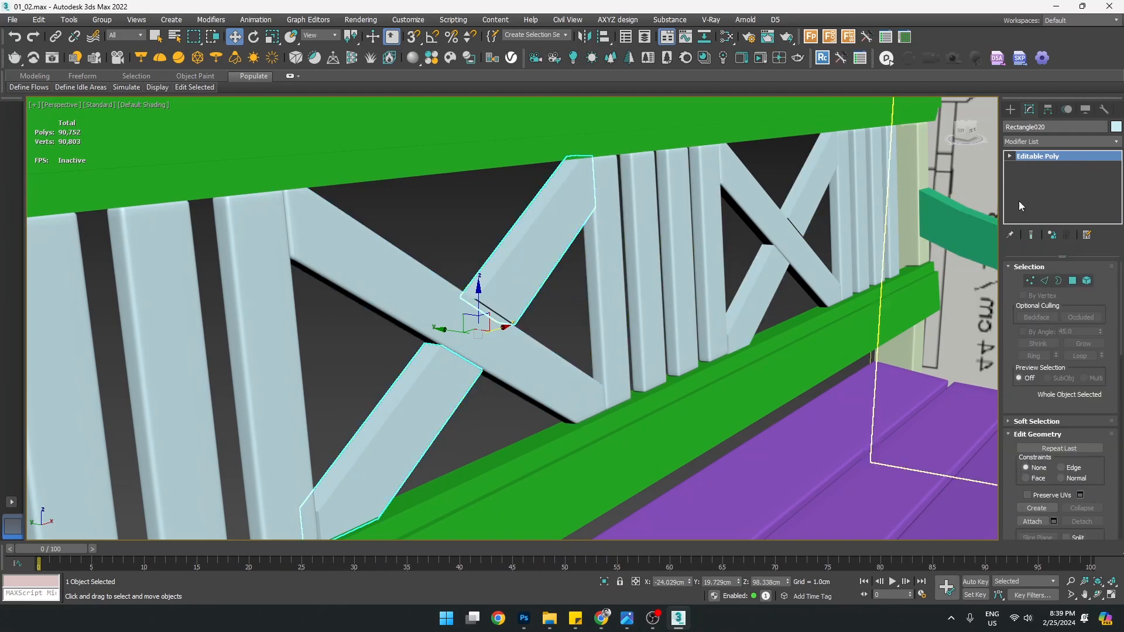
{"action": "right_click", "coordinate": [1044, 161]}
{"action": "left_click", "coordinate": [1048, 163]}
Pan and orbit along the backrest and add the upright beside the X to the selection
{"action": "middle_click_drag", "start_coordinate": [802, 256], "coordinate": [529, 268]}
{"action": "scroll", "coordinate": [529, 268], "scroll_direction": "down", "scroll_amount": 3}
{"action": "middle_click_drag", "start_coordinate": [574, 328], "coordinate": [416, 278], "text": "alt"}
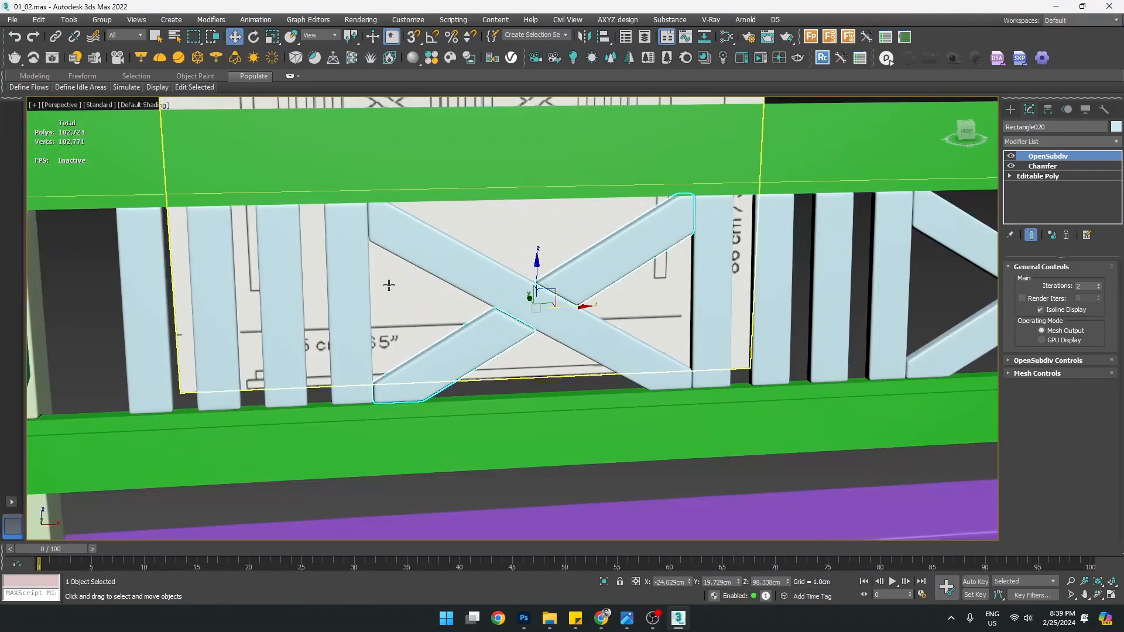
{"action": "left_click", "coordinate": [358, 292], "text": "ctrl"}
Isolate the four X pieces and frame them in a maximized Front viewport
{"action": "left_click", "coordinate": [715, 264], "text": "ctrl"}
{"action": "key", "text": "alt+q"}
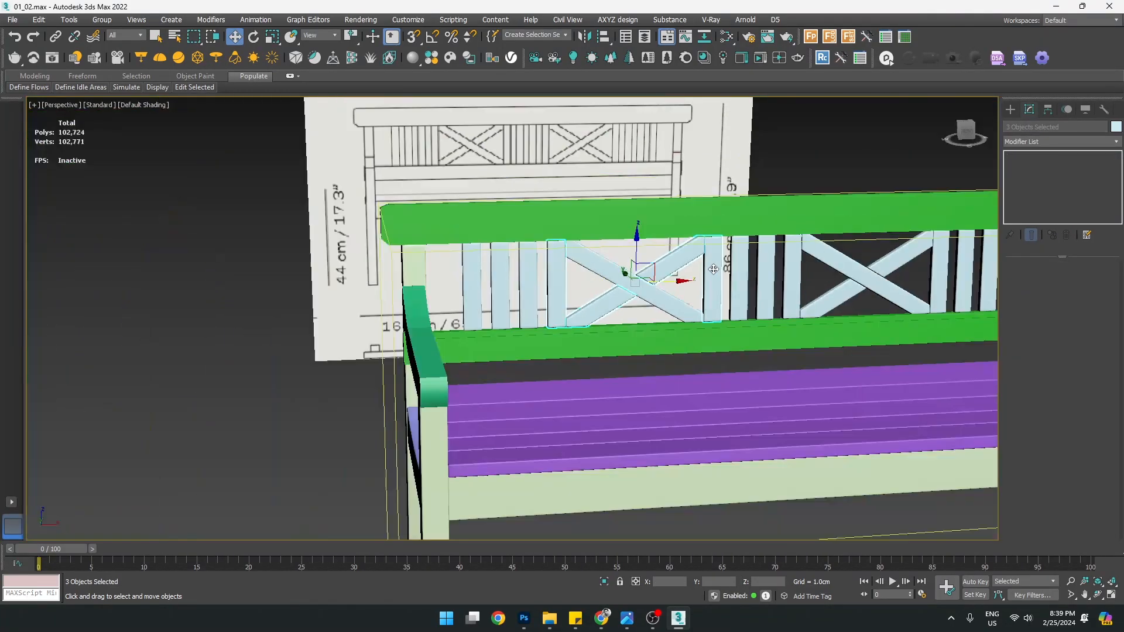
{"action": "key", "text": "alt+w"}
{"action": "key", "text": "alt+w"}
{"action": "right_click", "coordinate": [691, 328]}
{"action": "left_click", "coordinate": [726, 225]}
{"action": "left_click", "coordinate": [589, 276], "text": "ctrl"}
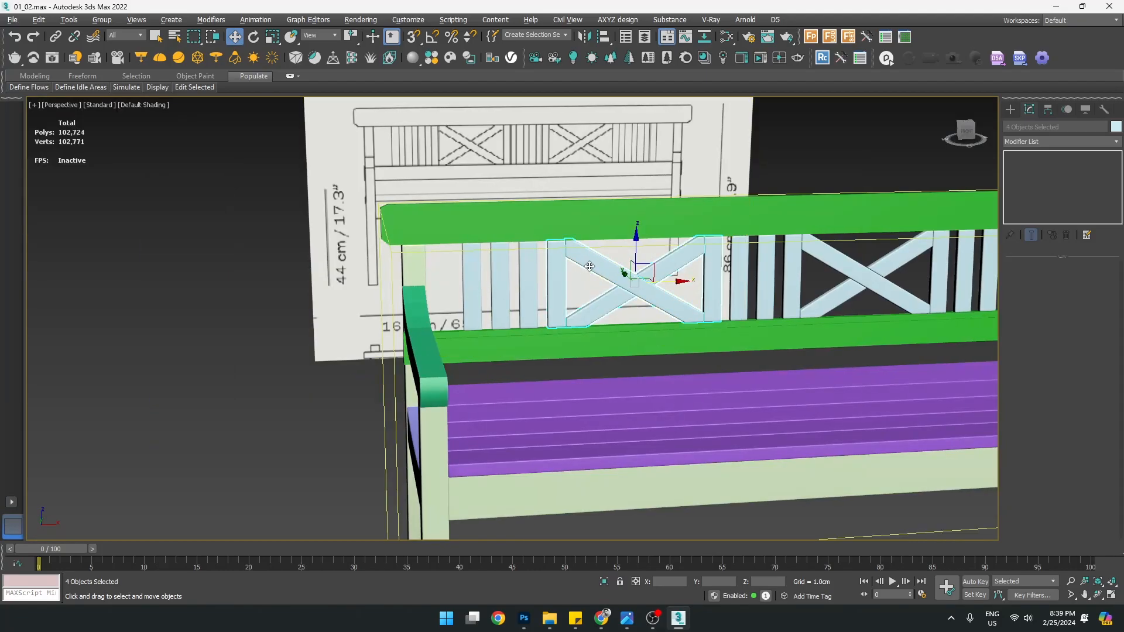
{"action": "key", "text": "alt+q"}
{"action": "key", "text": "alt+w"}
{"action": "middle_click", "coordinate": [625, 245]}
{"action": "key", "text": "alt+w"}
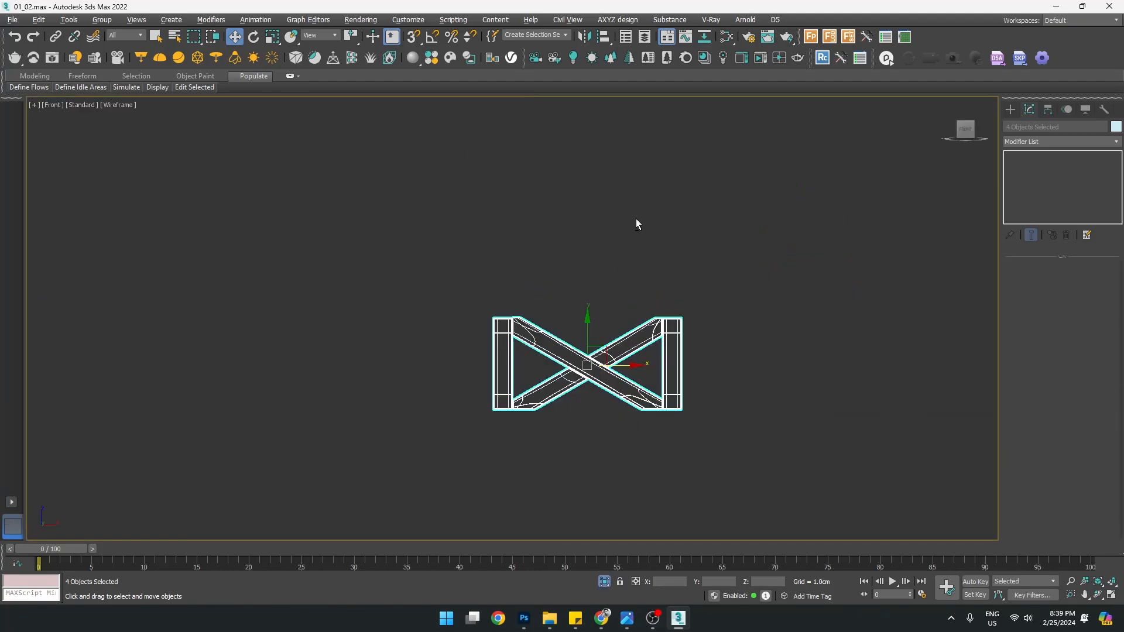
{"action": "key", "text": "z"}
Select one diagonal beam and enter Vertex level on its base Editable Poly
{"action": "left_click", "coordinate": [463, 316]}
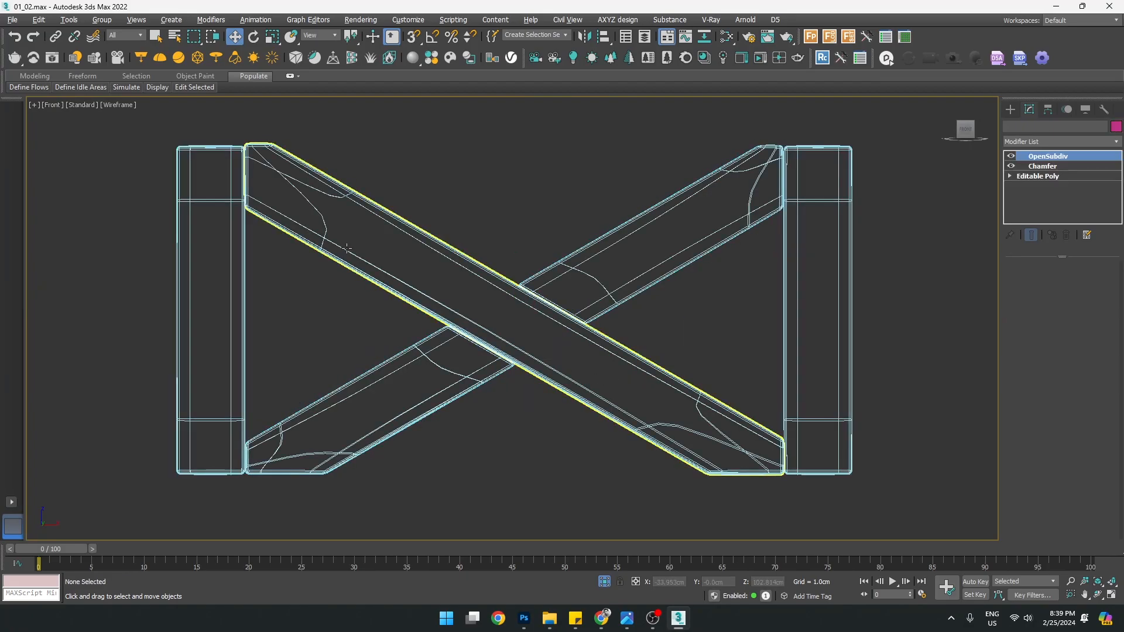
{"action": "left_click", "coordinate": [1010, 175]}
{"action": "left_click", "coordinate": [1031, 186]}
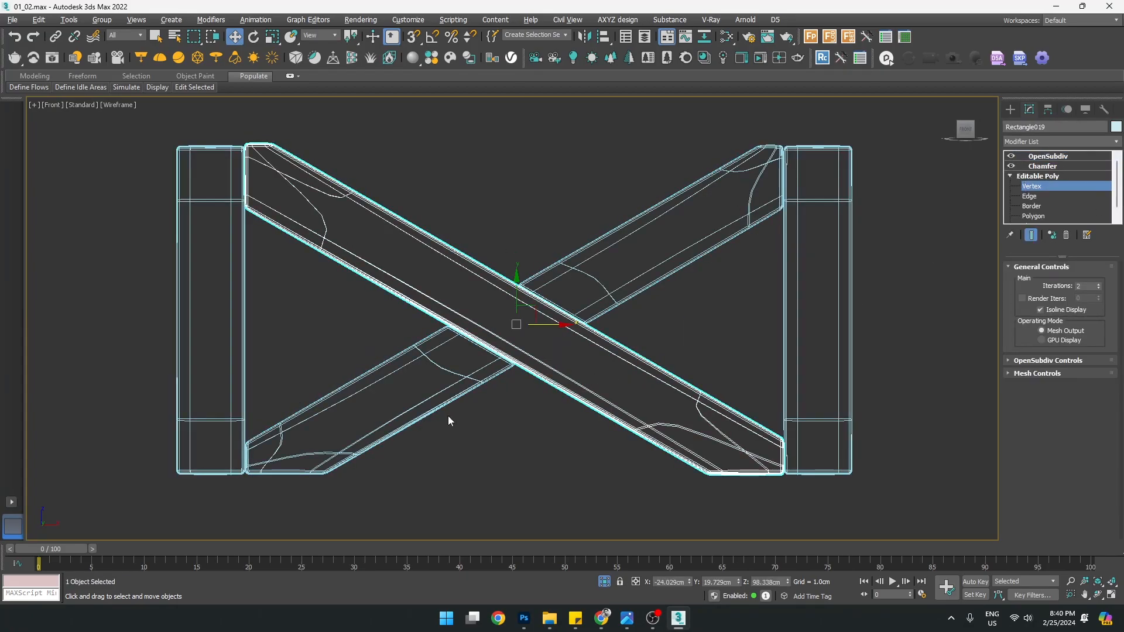
{"action": "left_click", "coordinate": [1010, 108]}
{"action": "left_click", "coordinate": [1029, 109]}
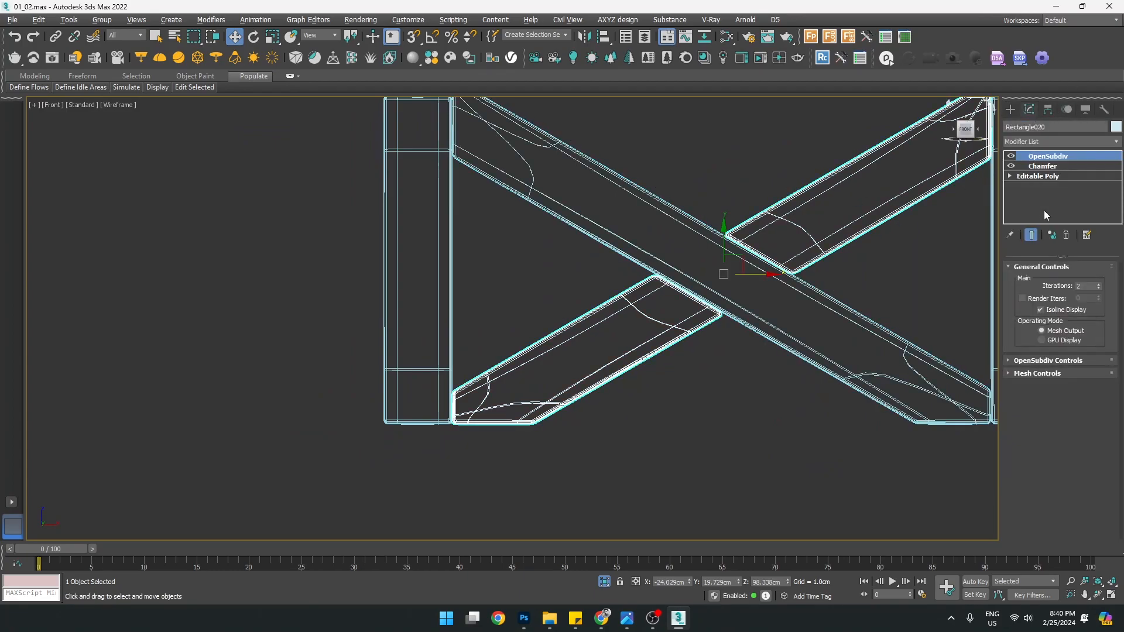
{"action": "left_click", "coordinate": [1010, 176]}
{"action": "left_click", "coordinate": [1030, 187]}
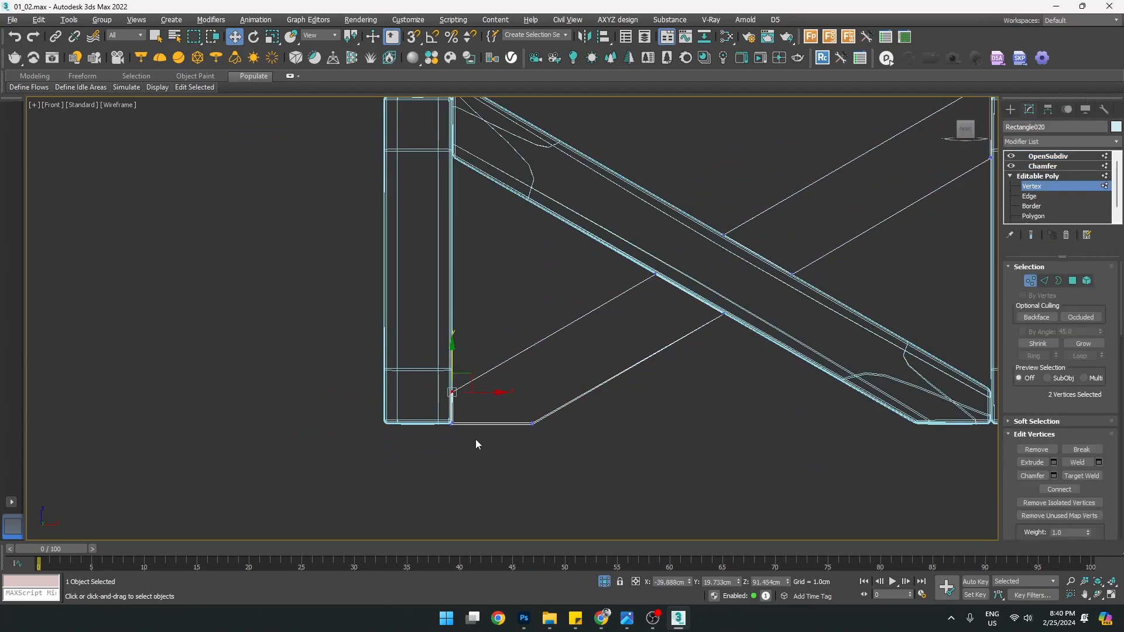
Clear the vertex selection and marquee-select the two vertices at the beam's lower end
{"action": "scroll", "coordinate": [469, 433], "scroll_direction": "up", "scroll_amount": 5}
{"action": "scroll", "coordinate": [387, 430], "scroll_direction": "up", "scroll_amount": 3}
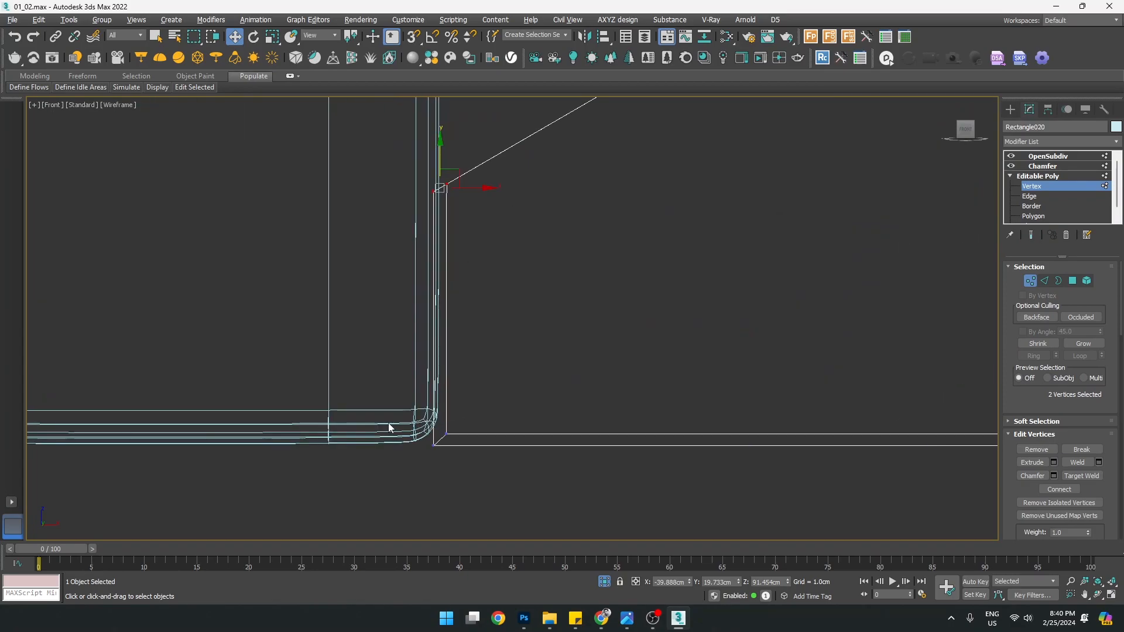
{"action": "scroll", "coordinate": [390, 428], "scroll_direction": "down", "scroll_amount": 3}
{"action": "scroll", "coordinate": [482, 415], "scroll_direction": "up", "scroll_amount": 2}
{"action": "left_click", "coordinate": [433, 244]}
{"action": "left_click_drag", "start_coordinate": [423, 450], "coordinate": [421, 451]}
{"action": "scroll", "coordinate": [421, 451], "scroll_direction": "up", "scroll_amount": 2}
{"action": "left_click_drag", "start_coordinate": [1024, 403], "coordinate": [1040, 256]}
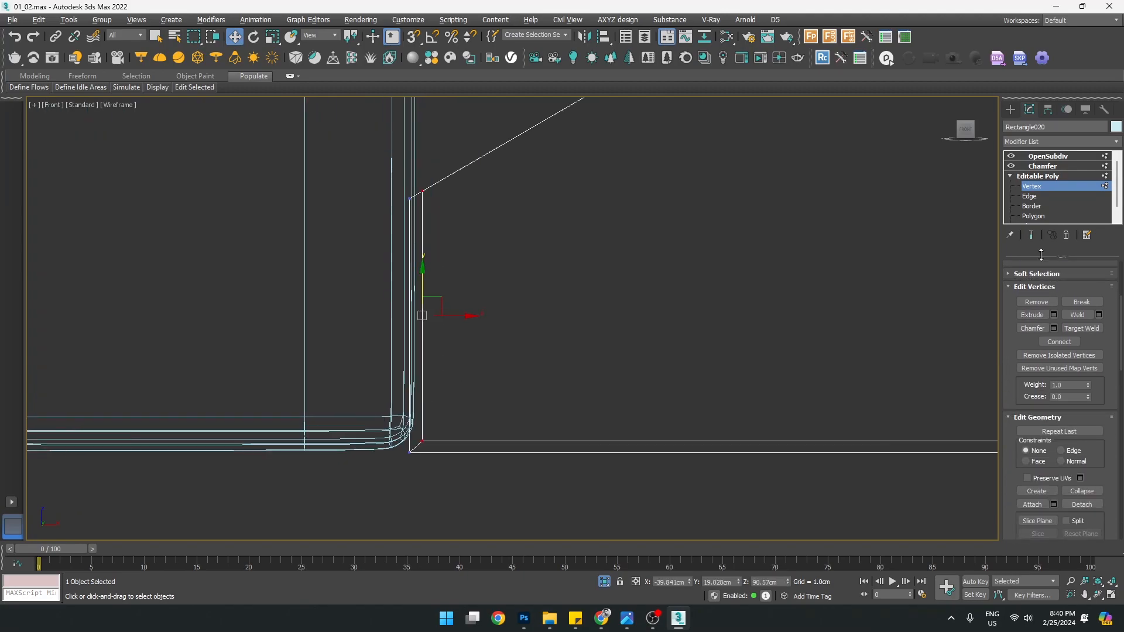
With 3D Snap on, slide the beam's two end vertices left onto the post edge, undoing the collapsed corner move
{"action": "key", "text": "s"}
{"action": "left_click_drag", "start_coordinate": [449, 316], "coordinate": [408, 196]}
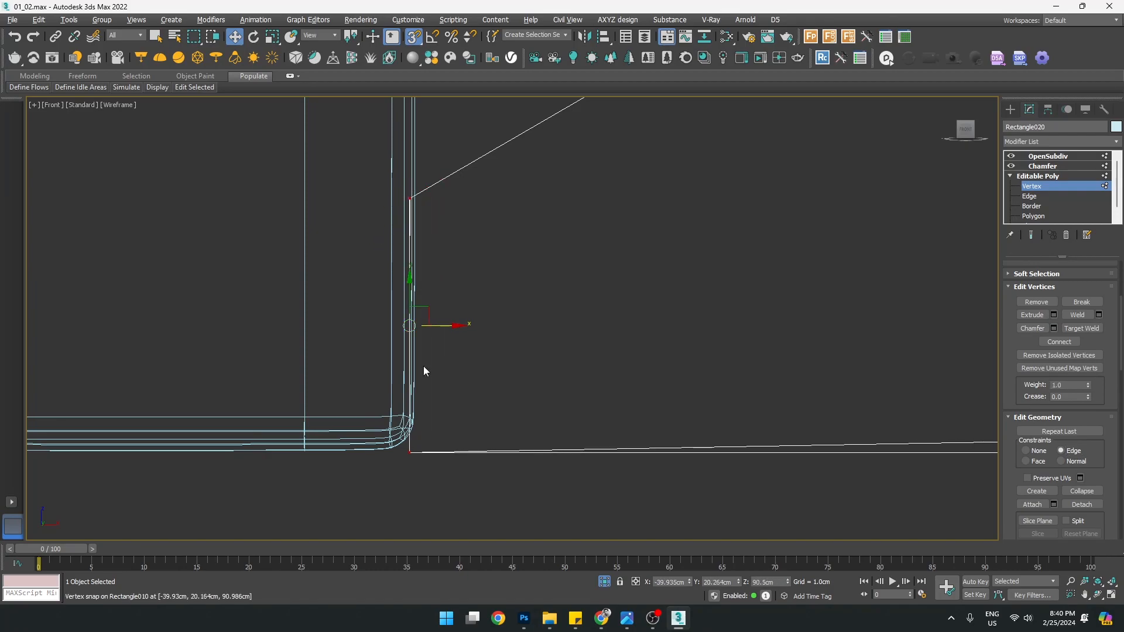
{"action": "scroll", "coordinate": [478, 466], "scroll_direction": "down", "scroll_amount": 2}
{"action": "scroll", "coordinate": [855, 436], "scroll_direction": "up", "scroll_amount": 4}
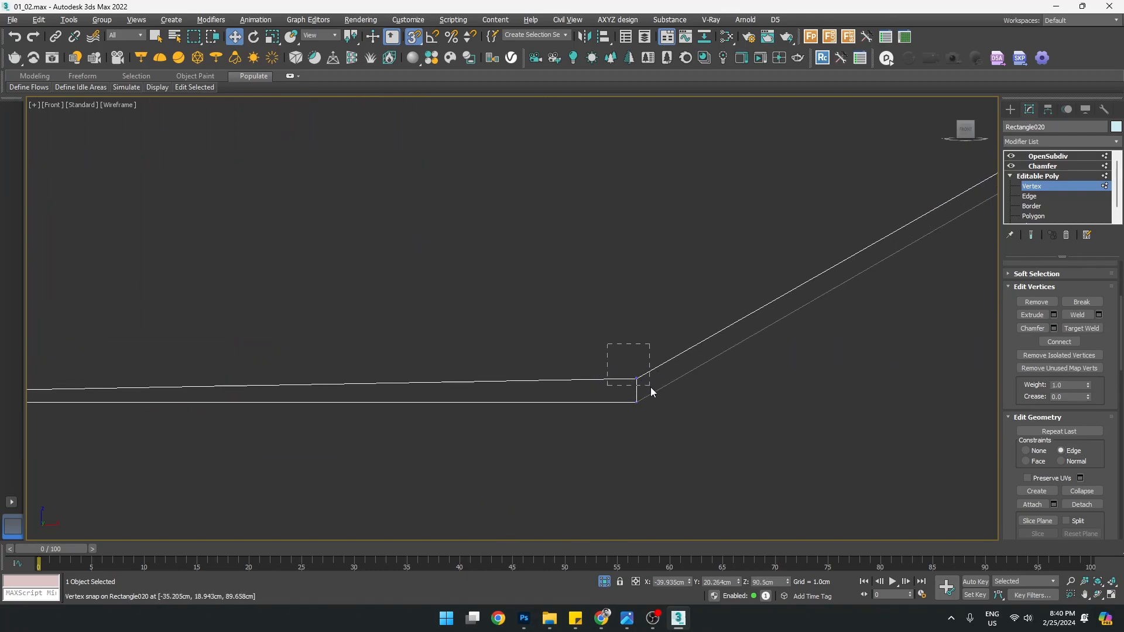
{"action": "left_click_drag", "start_coordinate": [637, 347], "coordinate": [635, 402]}
{"action": "scroll", "coordinate": [601, 335], "scroll_direction": "down", "scroll_amount": 10}
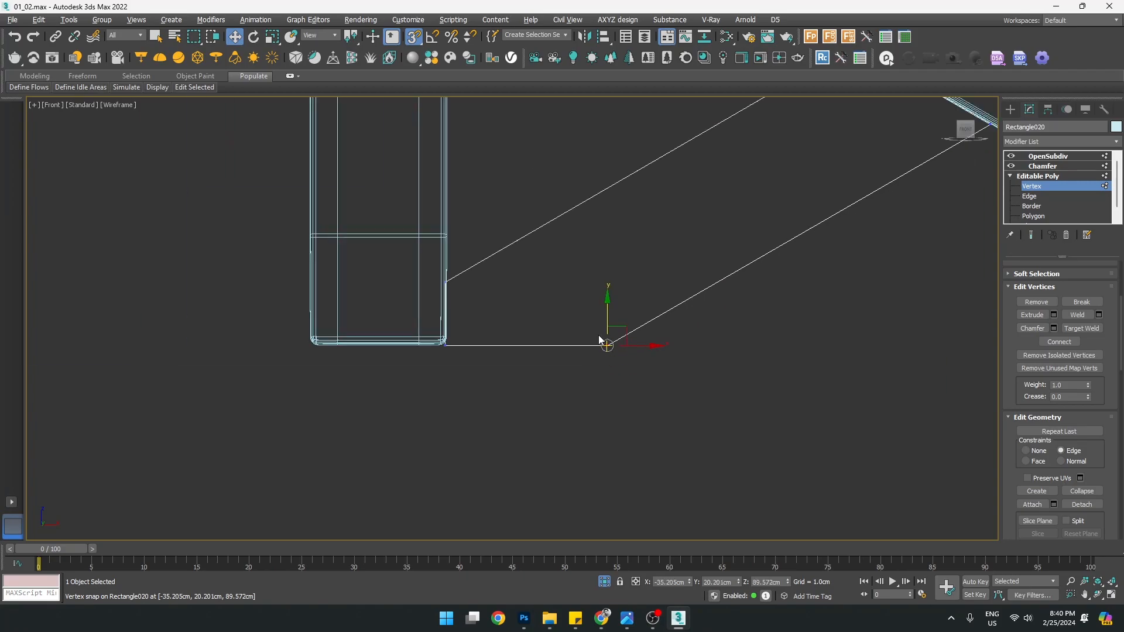
{"action": "key", "text": "alt+w"}
{"action": "middle_click", "coordinate": [774, 399]}
{"action": "key", "text": "alt+w"}
{"action": "middle_click_drag", "start_coordinate": [549, 431], "coordinate": [470, 408], "text": "alt"}
{"action": "key", "text": "ctrl+z"}
{"action": "key", "text": "ctrl+z"}
{"action": "key", "text": "ctrl+z"}
In the Front view, select the beam's corner vertex and snap it onto the post
{"action": "key", "text": "alt+w"}
{"action": "middle_click", "coordinate": [750, 251]}
{"action": "key", "text": "alt+w"}
{"action": "scroll", "coordinate": [414, 334], "scroll_direction": "up", "scroll_amount": 5}
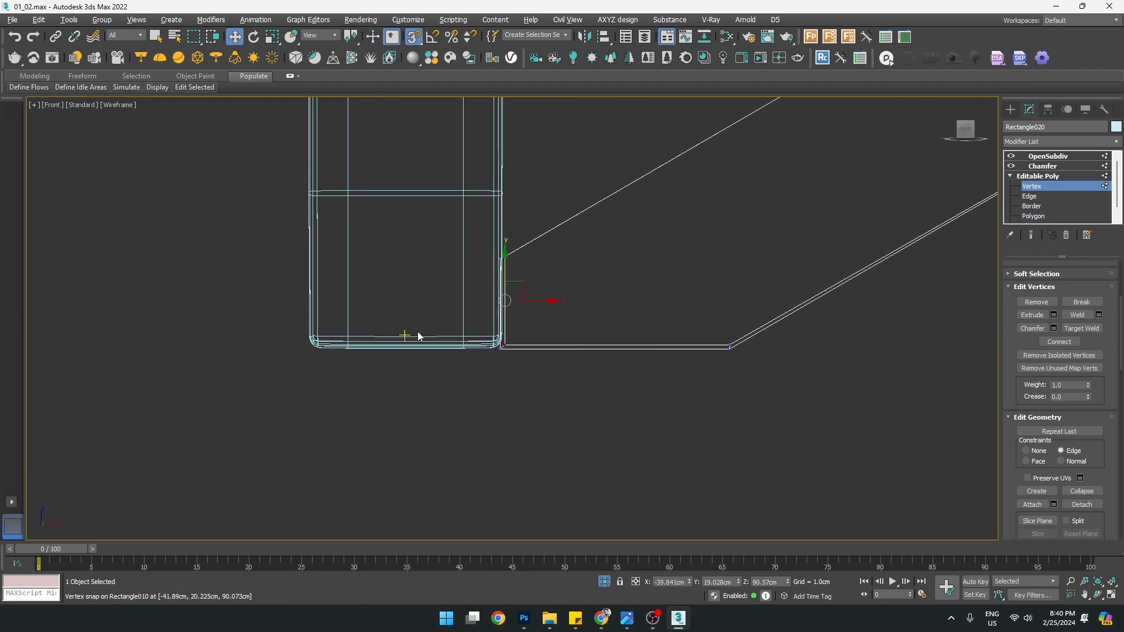
{"action": "scroll", "coordinate": [420, 357], "scroll_direction": "up", "scroll_amount": 5}
{"action": "left_click", "coordinate": [415, 246]}
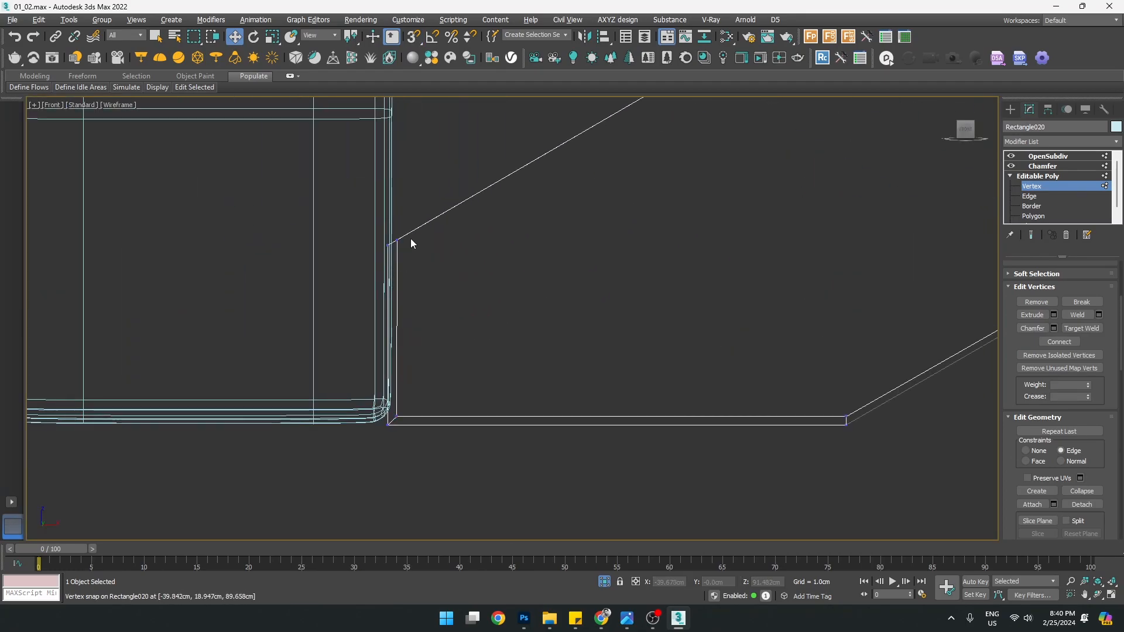
{"action": "left_click", "coordinate": [391, 243]}
{"action": "scroll", "coordinate": [417, 252], "scroll_direction": "up", "scroll_amount": 4}
{"action": "key", "text": "s"}
{"action": "left_click_drag", "start_coordinate": [418, 231], "coordinate": [364, 241]}
{"action": "key", "text": "alt+w"}
{"action": "key", "text": "alt+w"}
{"action": "middle_click_drag", "start_coordinate": [626, 454], "coordinate": [558, 518], "text": "alt"}
{"action": "scroll", "coordinate": [452, 432], "scroll_direction": "up", "scroll_amount": 5}
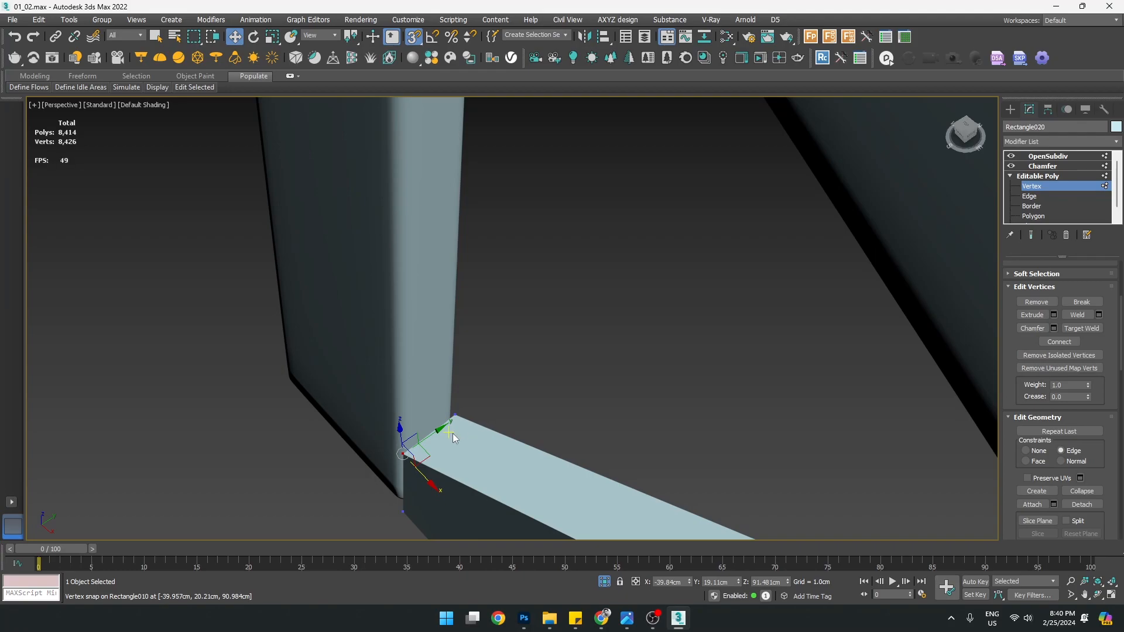
Slide the end vertices left along their edges so the corner reaches the frame corner
{"action": "key", "text": "alt+w"}
{"action": "key", "text": "alt+w"}
{"action": "middle_click_drag", "start_coordinate": [413, 277], "coordinate": [501, 300]}
{"action": "scroll", "coordinate": [475, 161], "scroll_direction": "down", "scroll_amount": 3}
{"action": "scroll", "coordinate": [487, 249], "scroll_direction": "up", "scroll_amount": 3}
{"action": "scroll", "coordinate": [467, 275], "scroll_direction": "up", "scroll_amount": 2}
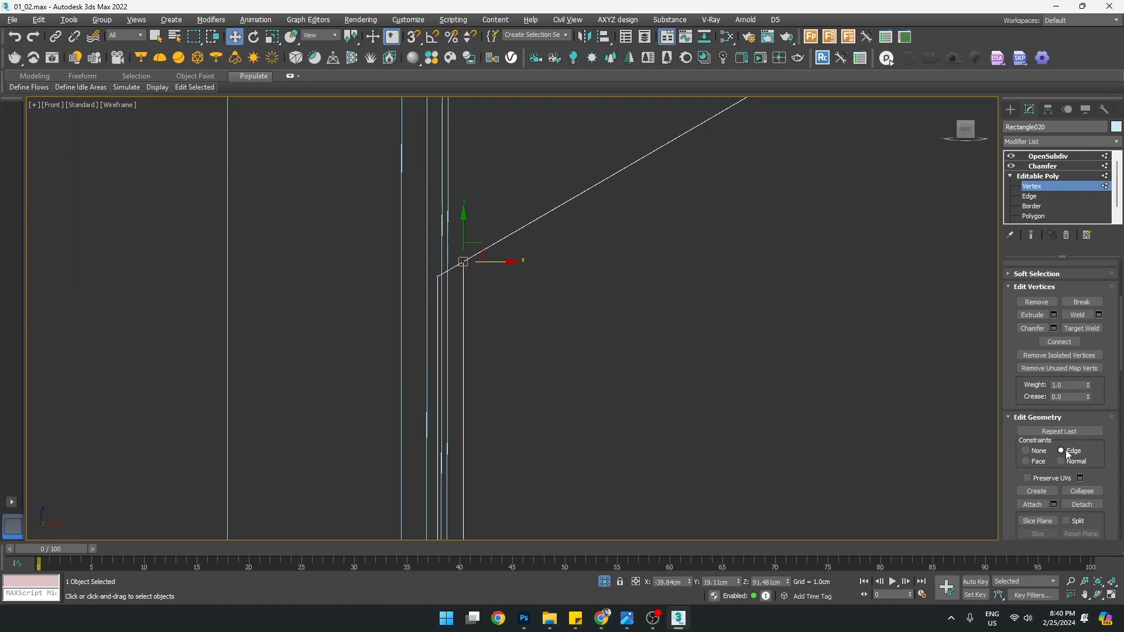
{"action": "left_click_drag", "start_coordinate": [506, 264], "coordinate": [482, 275]}
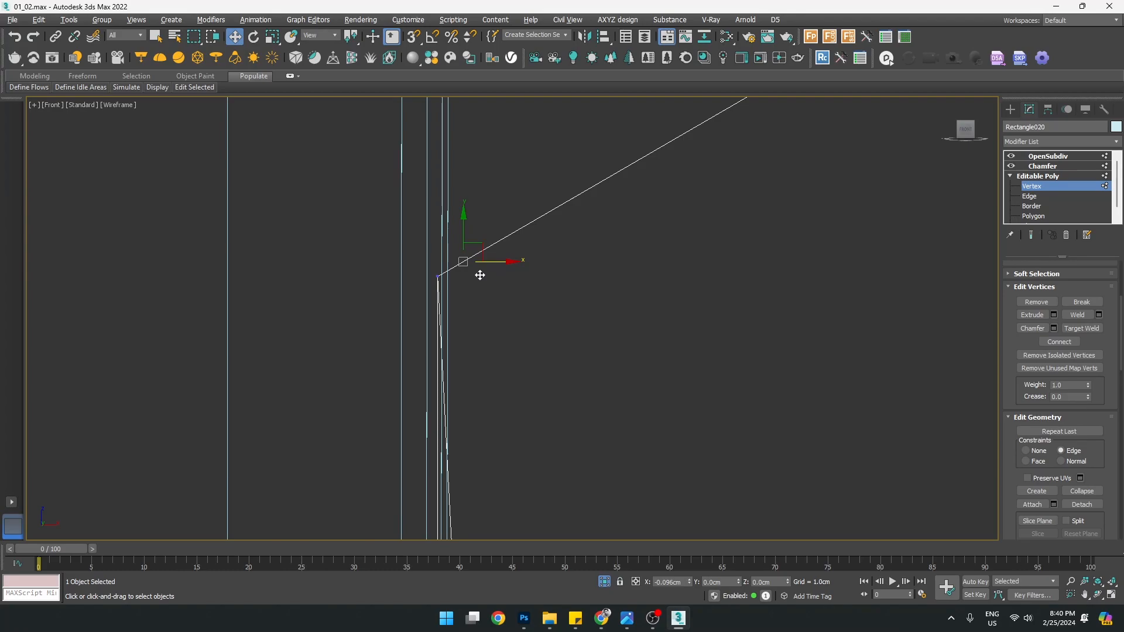
{"action": "scroll", "coordinate": [518, 417], "scroll_direction": "down", "scroll_amount": 3}
{"action": "left_click_drag", "start_coordinate": [572, 437], "coordinate": [571, 434]}
{"action": "scroll", "coordinate": [561, 410], "scroll_direction": "up", "scroll_amount": 4}
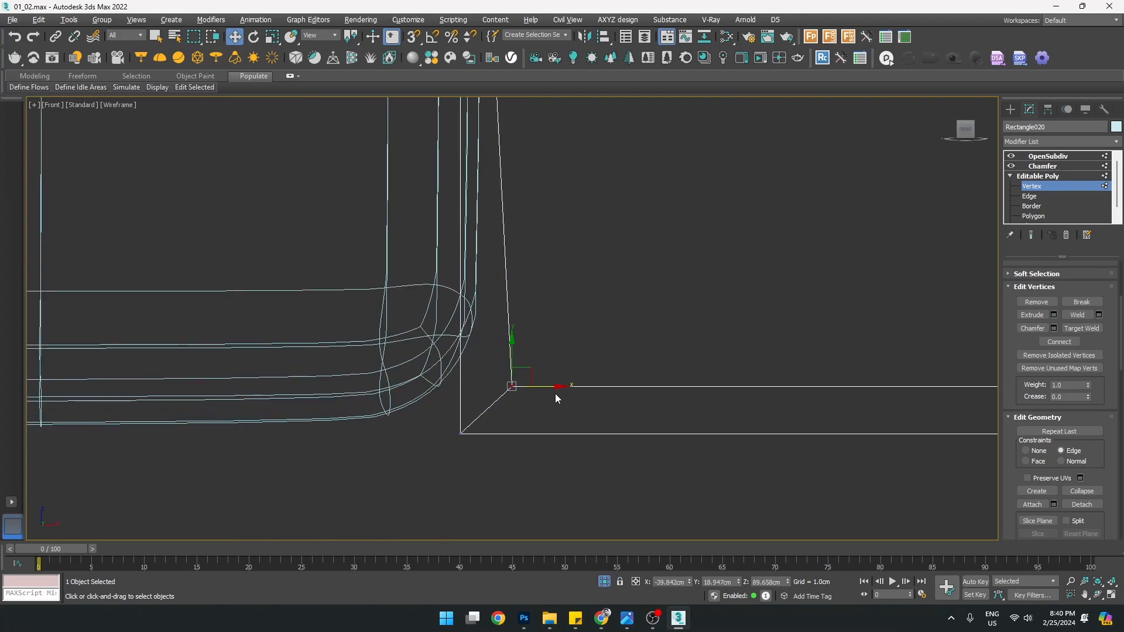
{"action": "left_click_drag", "start_coordinate": [548, 387], "coordinate": [478, 437]}
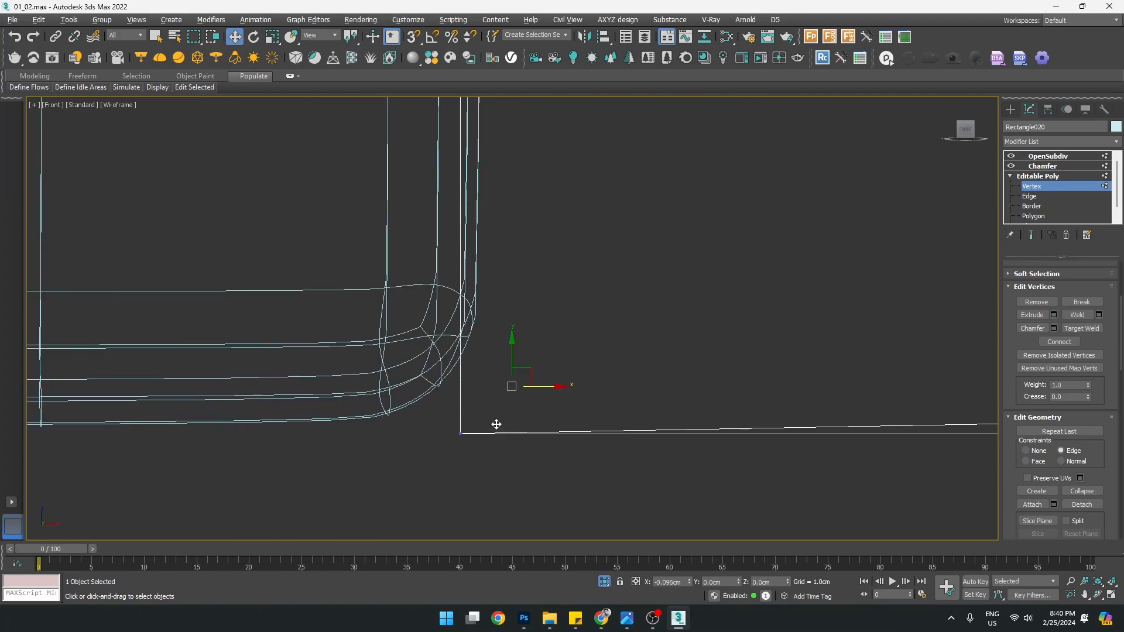
{"action": "key", "text": "ctrl+z"}
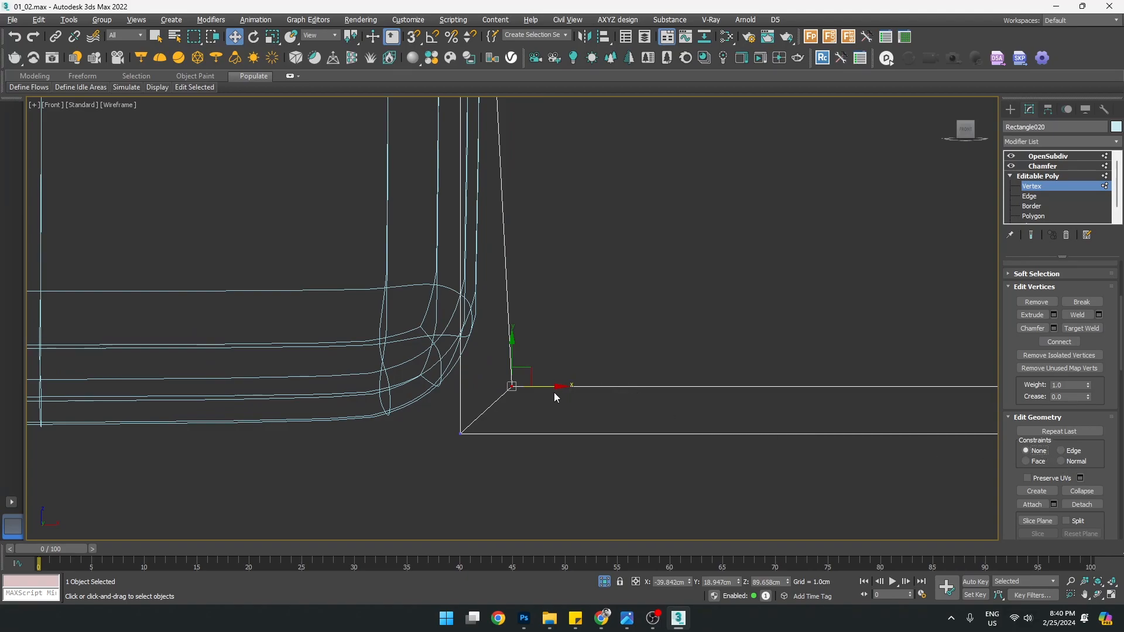
{"action": "left_click_drag", "start_coordinate": [544, 392], "coordinate": [458, 427]}
Undo the last vertex move and constraint change, turn snapping off, and test an X move
{"action": "key", "text": "s"}
{"action": "key", "text": "alt+w"}
{"action": "key", "text": "alt+w"}
{"action": "scroll", "coordinate": [565, 418], "scroll_direction": "down", "scroll_amount": 3}
{"action": "middle_click_drag", "start_coordinate": [564, 420], "coordinate": [643, 367], "text": "alt"}
{"action": "scroll", "coordinate": [505, 438], "scroll_direction": "up", "scroll_amount": 3}
{"action": "middle_click_drag", "start_coordinate": [504, 440], "coordinate": [320, 480], "text": "alt"}
{"action": "mouse_move", "coordinate": [595, 456]}
{"action": "middle_mouse_down", "text": "alt"}
{"action": "mouse_move", "coordinate": [575, 466]}
{"action": "mouse_move", "coordinate": [590, 462]}
{"action": "middle_mouse_up", "text": "alt"}
{"action": "key", "text": "ctrl+z"}
{"action": "key", "text": "ctrl+z"}
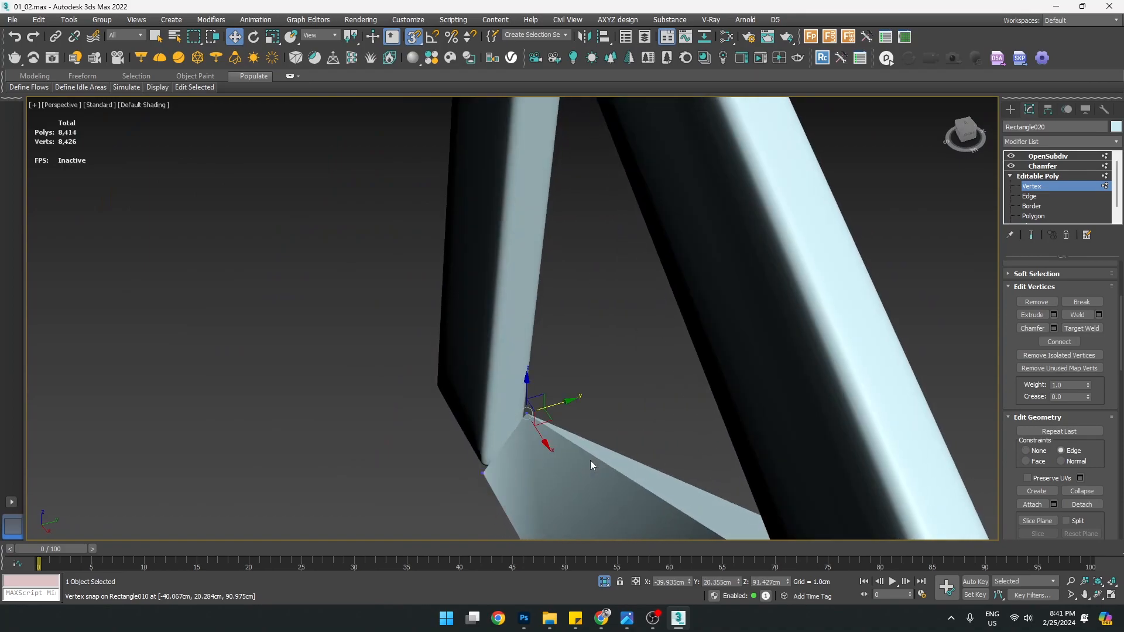
{"action": "key", "text": "ctrl+z"}
{"action": "key", "text": "s"}
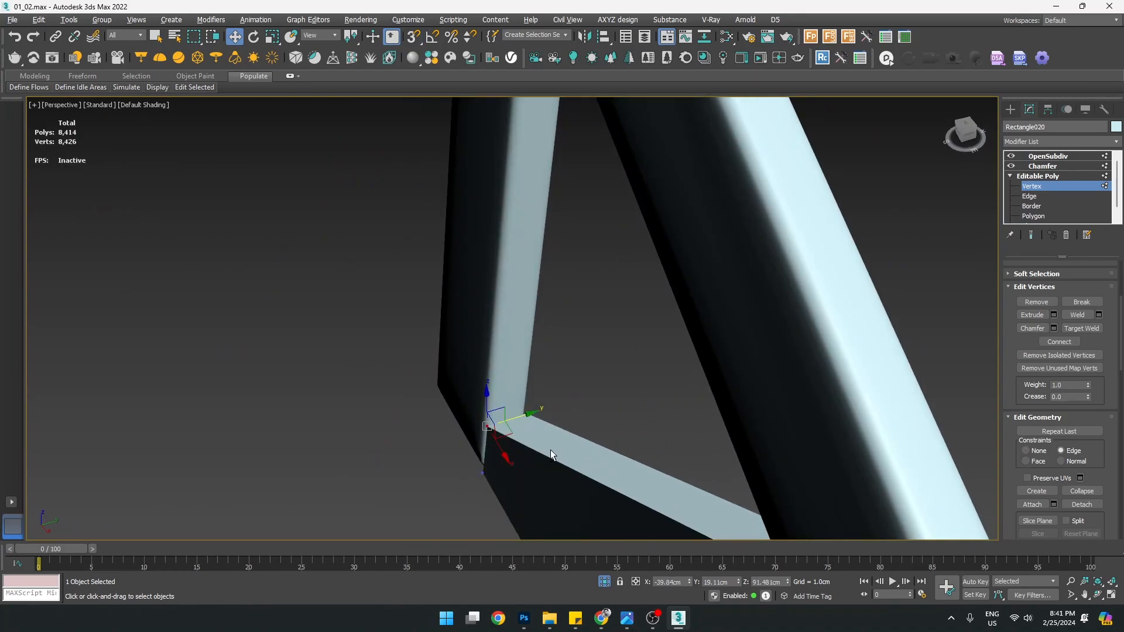
{"action": "middle_click_drag", "start_coordinate": [551, 450], "coordinate": [555, 462], "text": "alt"}
{"action": "left_click_drag", "start_coordinate": [507, 460], "coordinate": [501, 457]}
{"action": "key", "text": "ctrl+z"}
Set Constraints to None and slide the corner vertex to line up the beam corner
{"action": "left_click", "coordinate": [1029, 450]}
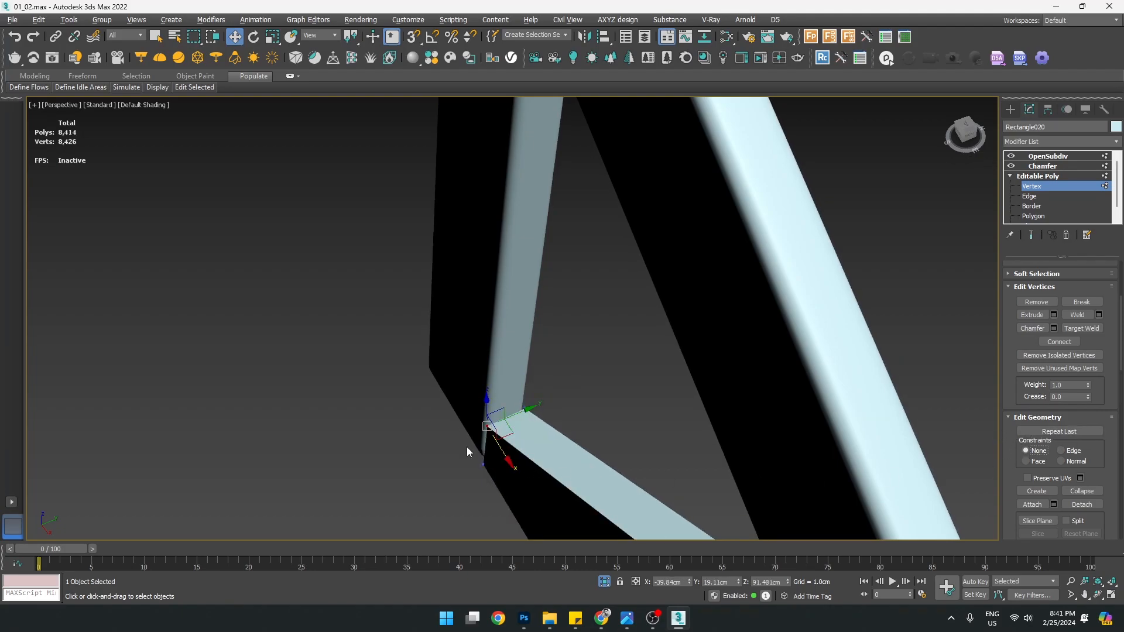
{"action": "scroll", "coordinate": [457, 451], "scroll_direction": "up", "scroll_amount": 3}
{"action": "middle_click_drag", "start_coordinate": [465, 449], "coordinate": [514, 449], "text": "alt"}
{"action": "scroll", "coordinate": [455, 415], "scroll_direction": "up", "scroll_amount": 3}
{"action": "middle_click_drag", "start_coordinate": [455, 415], "coordinate": [497, 396], "text": "alt"}
{"action": "middle_click_drag", "start_coordinate": [486, 377], "coordinate": [488, 437], "text": "alt"}
{"action": "mouse_move", "coordinate": [488, 398]}
{"action": "left_mouse_down"}
{"action": "mouse_move", "coordinate": [459, 405]}
{"action": "mouse_move", "coordinate": [480, 403]}
{"action": "left_mouse_up"}
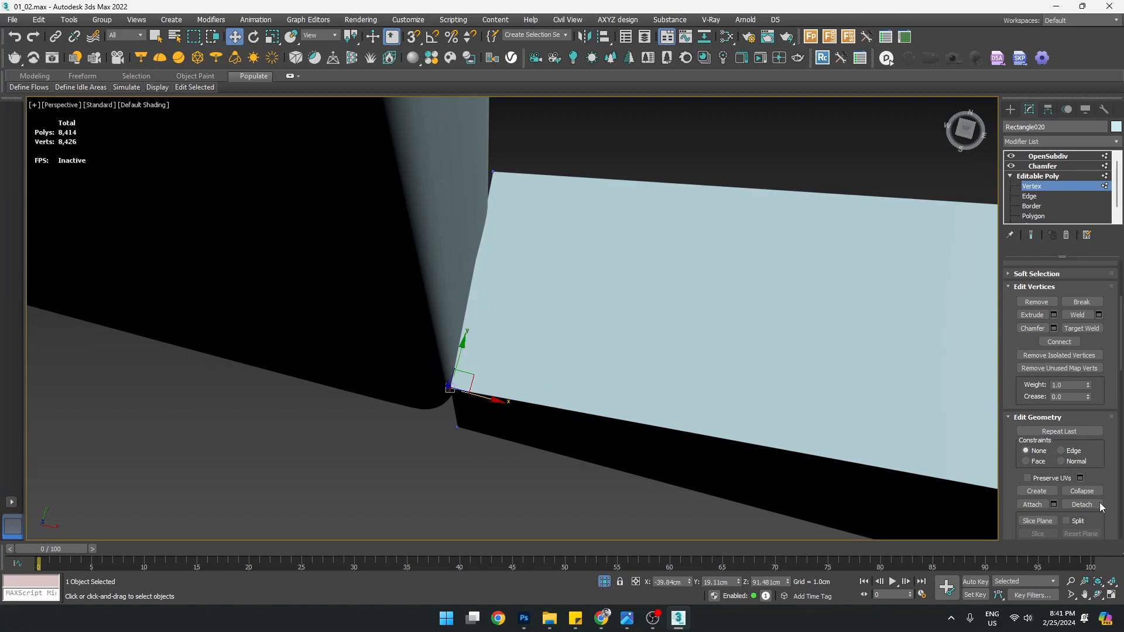
Snap the beam-end vertex onto the upper corner, then nudge it down in the Front view
{"action": "middle_click_drag", "start_coordinate": [369, 323], "coordinate": [378, 345]}
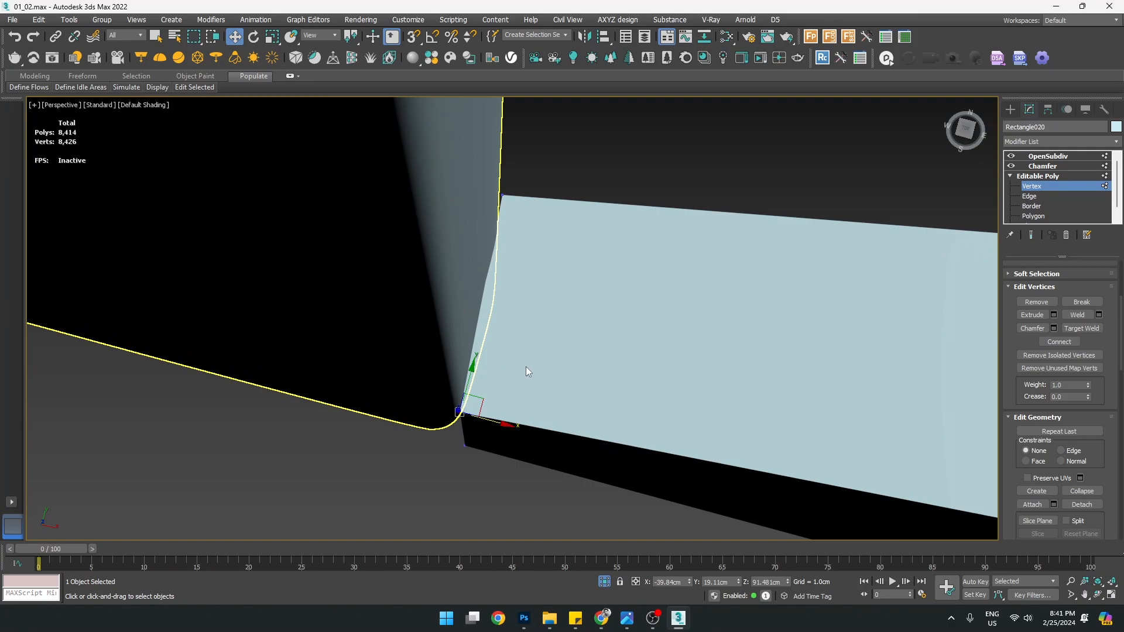
{"action": "key", "text": "s"}
{"action": "left_click_drag", "start_coordinate": [504, 422], "coordinate": [510, 189]}
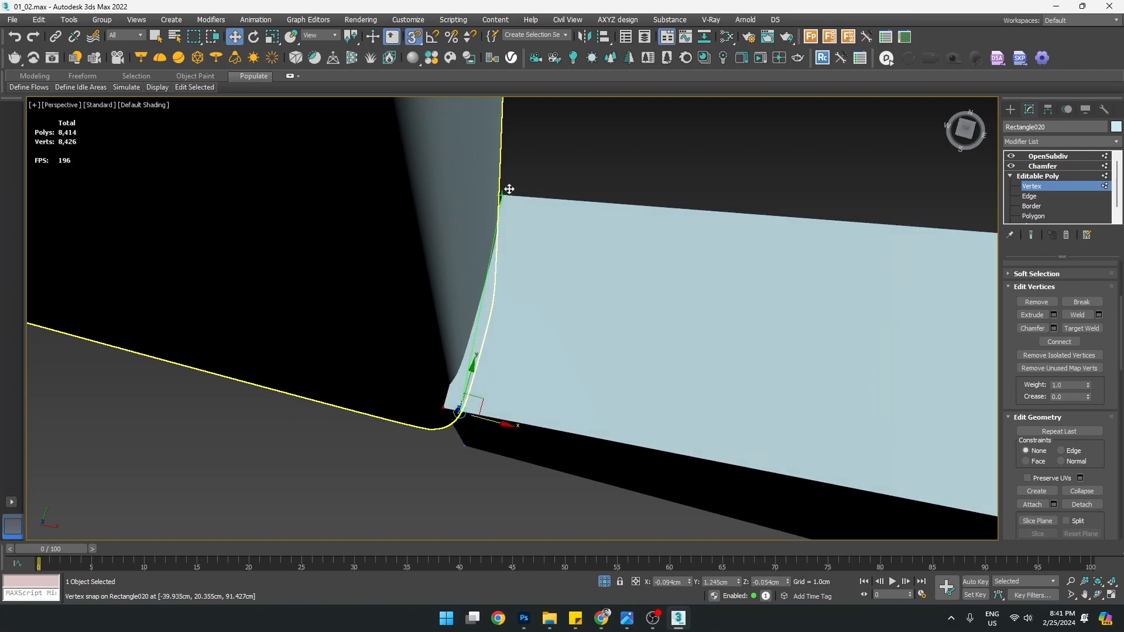
{"action": "middle_click_drag", "start_coordinate": [656, 433], "coordinate": [640, 409], "text": "alt"}
{"action": "key", "text": "alt+w"}
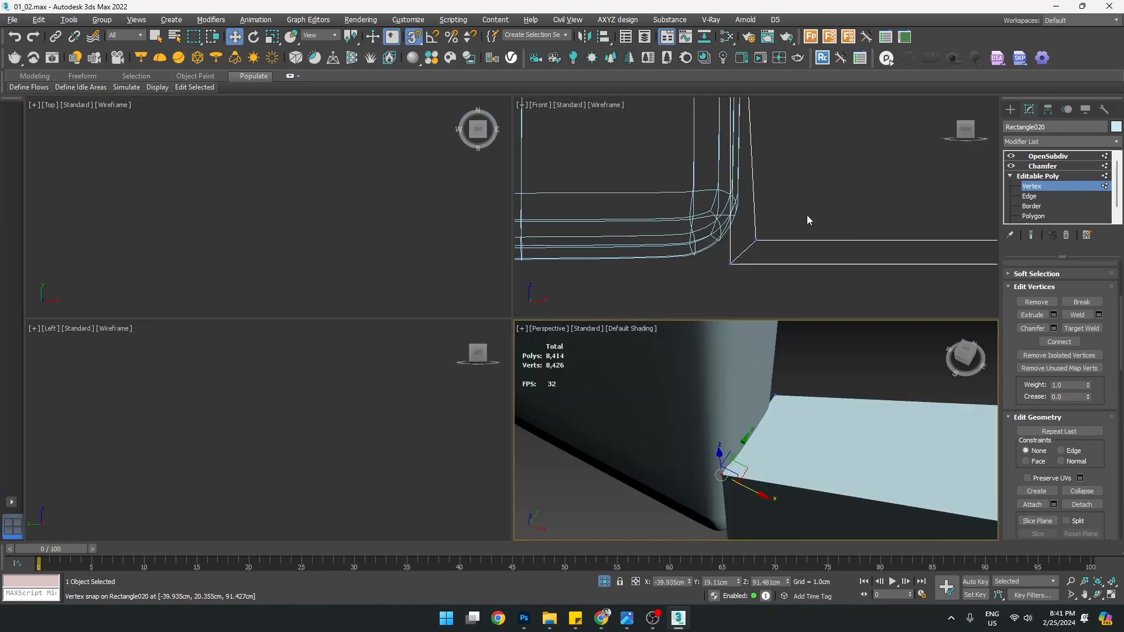
{"action": "middle_click", "coordinate": [743, 207]}
{"action": "key", "text": "alt+w"}
{"action": "scroll", "coordinate": [733, 205], "scroll_direction": "down", "scroll_amount": 5}
{"action": "middle_click_drag", "start_coordinate": [706, 205], "coordinate": [604, 373]}
{"action": "scroll", "coordinate": [606, 373], "scroll_direction": "up", "scroll_amount": 1}
{"action": "scroll", "coordinate": [579, 164], "scroll_direction": "up", "scroll_amount": 5}
{"action": "left_click_drag", "start_coordinate": [560, 215], "coordinate": [509, 396]}
Marquee-select the upper corner vertex, snap it onto the lower corner, and check the joint in Perspective
{"action": "scroll", "coordinate": [568, 331], "scroll_direction": "down", "scroll_amount": 3}
{"action": "scroll", "coordinate": [582, 391], "scroll_direction": "down", "scroll_amount": 6}
{"action": "scroll", "coordinate": [666, 388], "scroll_direction": "up", "scroll_amount": 9}
{"action": "left_click_drag", "start_coordinate": [630, 387], "coordinate": [666, 443]}
{"action": "left_click_drag", "start_coordinate": [650, 399], "coordinate": [650, 474]}
{"action": "key", "text": "alt+w"}
{"action": "middle_click", "coordinate": [797, 441]}
{"action": "key", "text": "alt+w"}
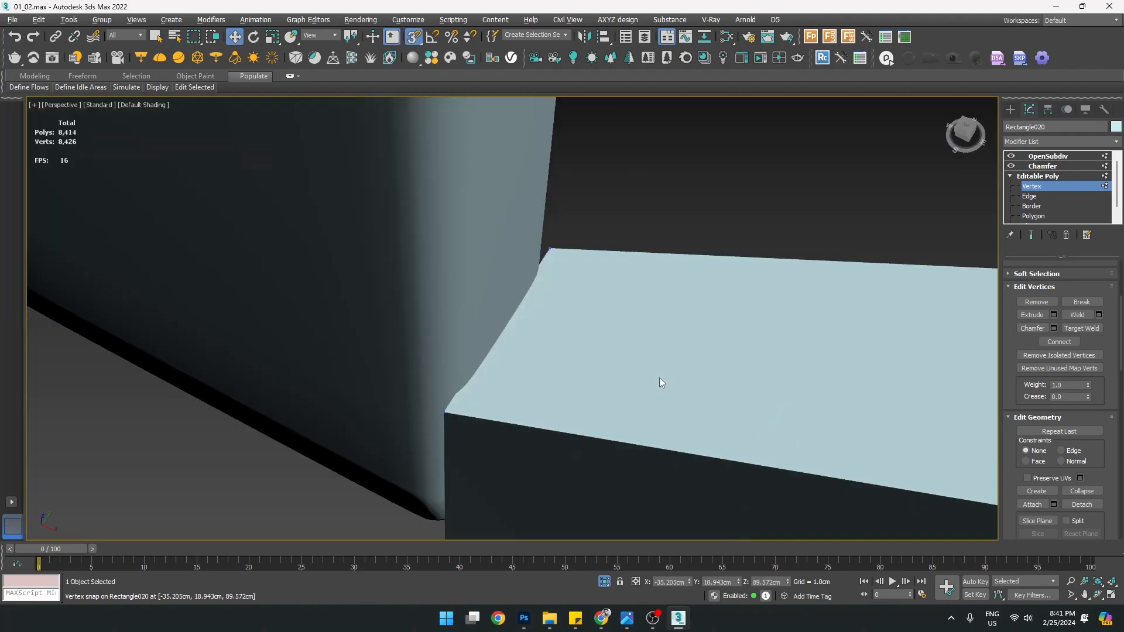
{"action": "key", "text": "z"}
{"action": "scroll", "coordinate": [415, 318], "scroll_direction": "down", "scroll_amount": 8}
{"action": "scroll", "coordinate": [416, 318], "scroll_direction": "down", "scroll_amount": 4}
{"action": "middle_click_drag", "start_coordinate": [468, 341], "coordinate": [536, 281], "text": "alt"}
{"action": "scroll", "coordinate": [429, 317], "scroll_direction": "up", "scroll_amount": 8}
In the Front view, snap the top vertex right along X onto the post corner
{"action": "middle_click_drag", "start_coordinate": [429, 315], "coordinate": [405, 305], "text": "alt"}
{"action": "scroll", "coordinate": [578, 251], "scroll_direction": "down", "scroll_amount": 6}
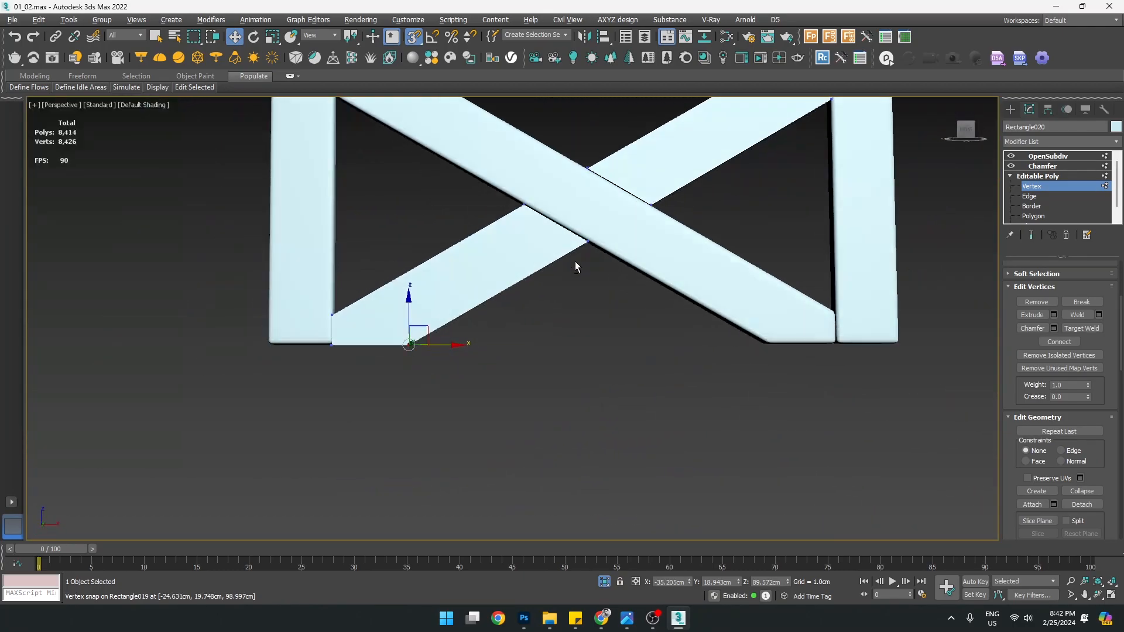
{"action": "key", "text": "alt+w"}
{"action": "middle_click", "coordinate": [819, 175]}
{"action": "key", "text": "alt+w"}
{"action": "scroll", "coordinate": [563, 328], "scroll_direction": "down", "scroll_amount": 5}
{"action": "scroll", "coordinate": [561, 334], "scroll_direction": "up", "scroll_amount": 10}
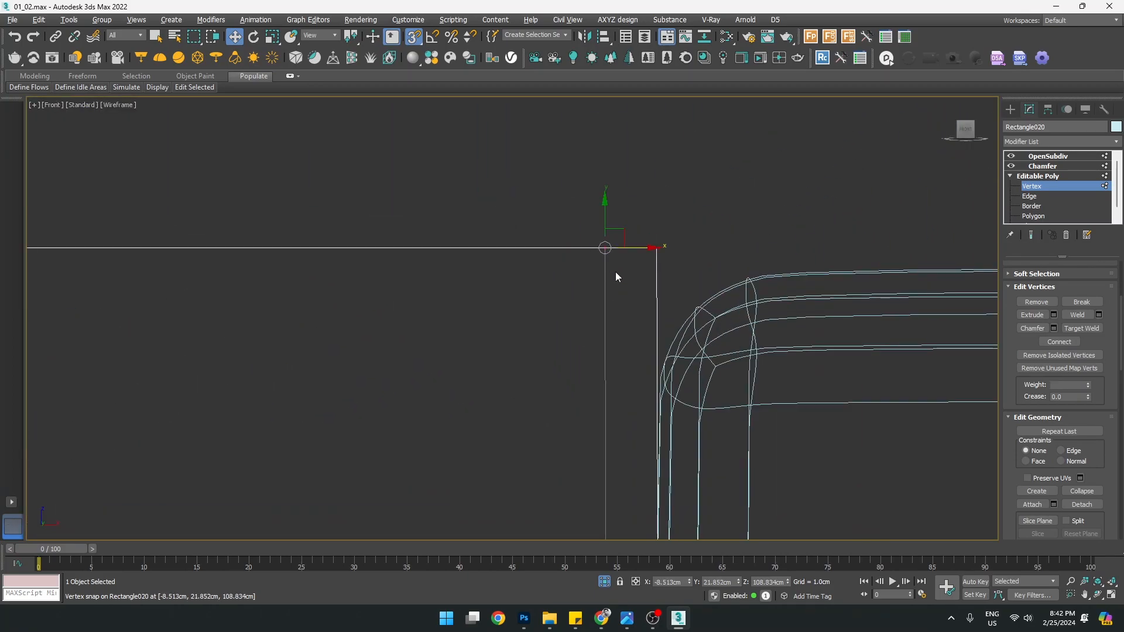
{"action": "left_click_drag", "start_coordinate": [641, 246], "coordinate": [653, 251]}
Marquee-select the next beam-end vertex and slide it right under the post edge
{"action": "scroll", "coordinate": [653, 252], "scroll_direction": "down", "scroll_amount": 5}
{"action": "middle_click_drag", "start_coordinate": [667, 400], "coordinate": [604, 150]}
{"action": "scroll", "coordinate": [587, 492], "scroll_direction": "up", "scroll_amount": 2}
{"action": "middle_click_drag", "start_coordinate": [587, 494], "coordinate": [577, 328]}
{"action": "scroll", "coordinate": [566, 374], "scroll_direction": "up", "scroll_amount": 5}
{"action": "left_click_drag", "start_coordinate": [585, 290], "coordinate": [616, 385]}
{"action": "left_click_drag", "start_coordinate": [638, 343], "coordinate": [659, 313]}
{"action": "key", "text": "alt+w"}
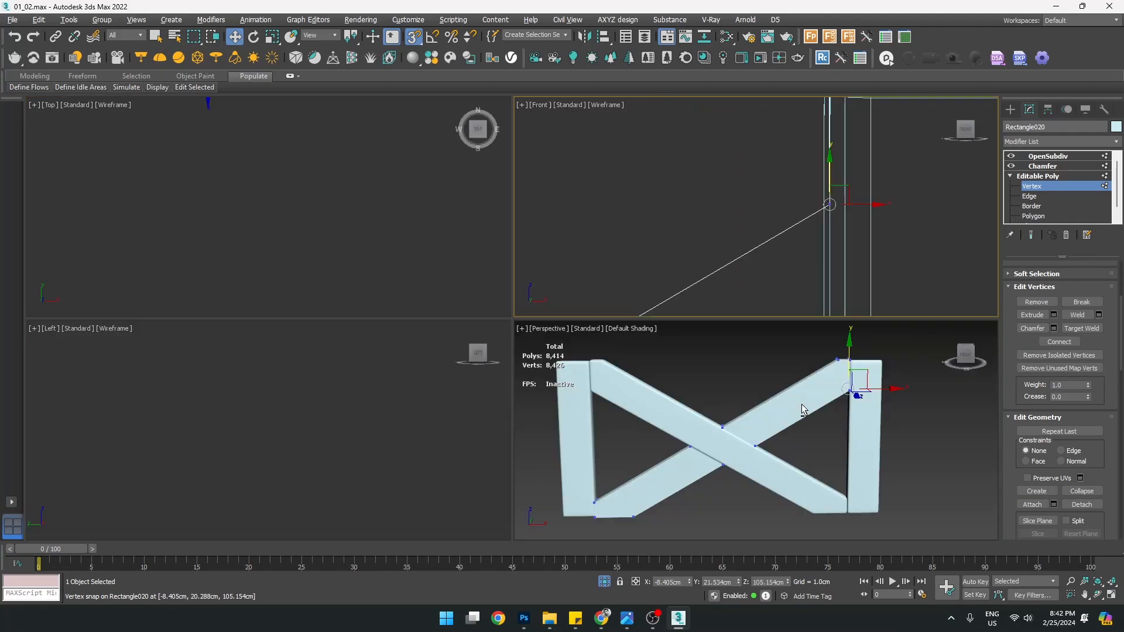
{"action": "middle_click", "coordinate": [803, 408]}
{"action": "key", "text": "alt+w"}
{"action": "middle_click_drag", "start_coordinate": [715, 321], "coordinate": [979, 185], "text": "alt"}
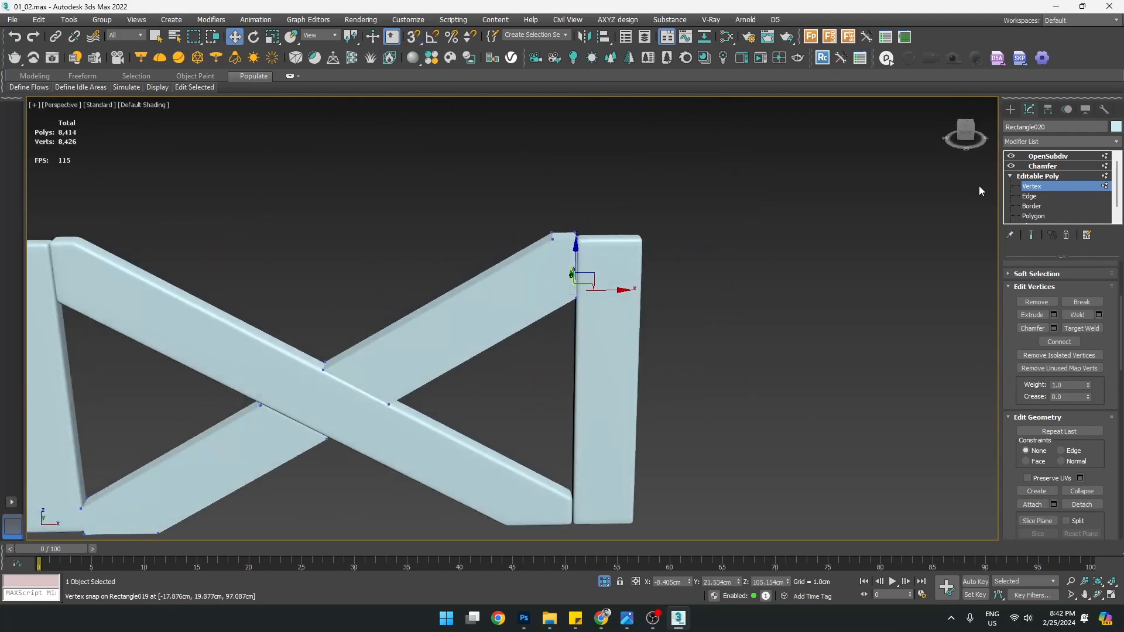
Select the front diagonal beam and end isolation to show the whole bench
{"action": "left_click", "coordinate": [1011, 110]}
{"action": "scroll", "coordinate": [369, 324], "scroll_direction": "down", "scroll_amount": 3}
{"action": "middle_click_drag", "start_coordinate": [334, 333], "coordinate": [371, 333], "text": "alt"}
{"action": "left_click", "coordinate": [430, 444]}
{"action": "left_click", "coordinate": [394, 294]}
{"action": "mouse_move", "coordinate": [394, 294]}
{"action": "middle_mouse_down", "text": "alt"}
{"action": "mouse_move", "coordinate": [381, 299]}
{"action": "mouse_move", "coordinate": [404, 287]}
{"action": "middle_mouse_up", "text": "alt"}
{"action": "left_click", "coordinate": [445, 257]}
{"action": "mouse_move", "coordinate": [482, 297]}
{"action": "middle_mouse_down", "text": "alt"}
{"action": "mouse_move", "coordinate": [508, 291]}
{"action": "mouse_move", "coordinate": [489, 296]}
{"action": "middle_mouse_up", "text": "alt"}
{"action": "left_click", "coordinate": [294, 206]}
{"action": "scroll", "coordinate": [293, 208], "scroll_direction": "up", "scroll_amount": 2}
{"action": "middle_click_drag", "start_coordinate": [293, 208], "coordinate": [304, 240], "text": "alt"}
{"action": "right_click", "coordinate": [352, 270]}
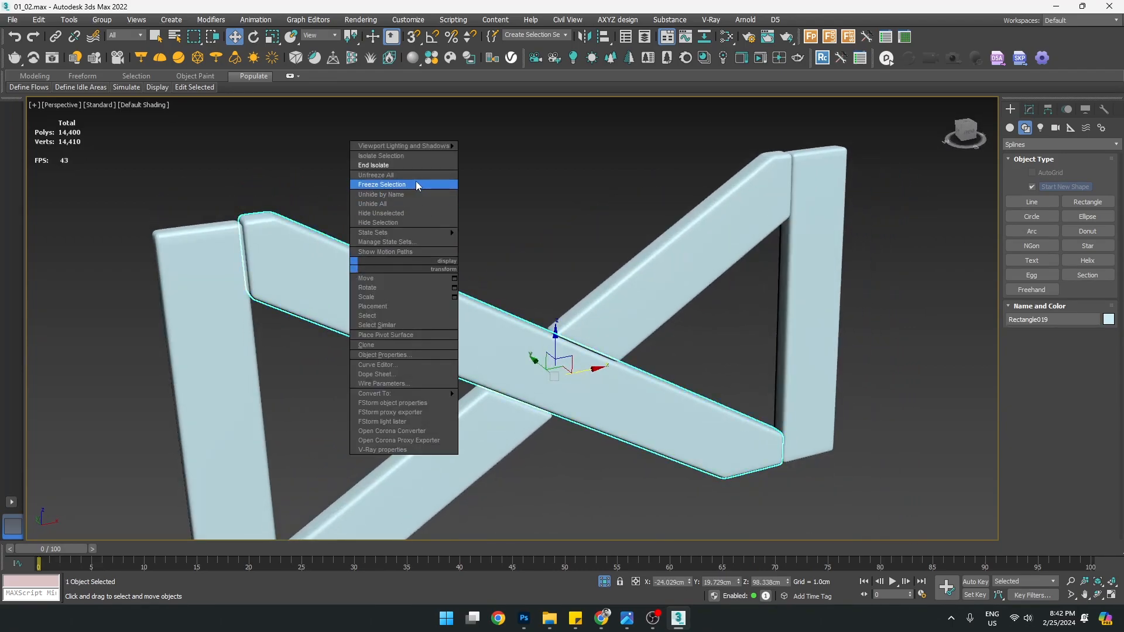
{"action": "left_click", "coordinate": [427, 185]}
Select the armrest, view the bench from above, and switch to the Modify panel
{"action": "key", "text": "z"}
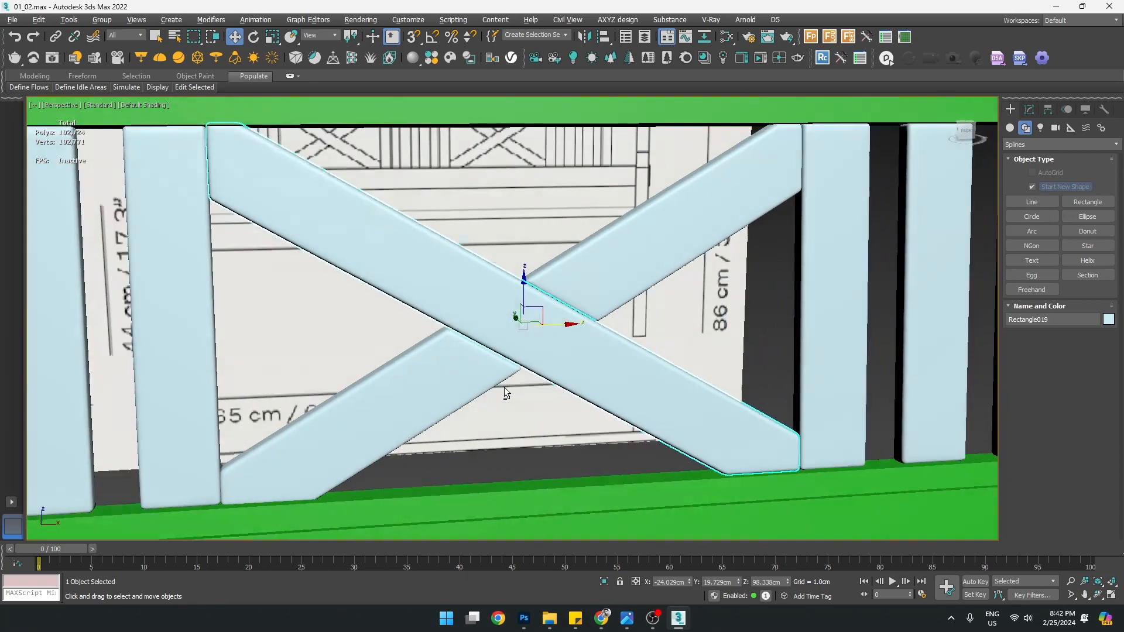
{"action": "middle_click_drag", "start_coordinate": [504, 388], "coordinate": [580, 388], "text": "alt"}
{"action": "scroll", "coordinate": [516, 384], "scroll_direction": "down", "scroll_amount": 5}
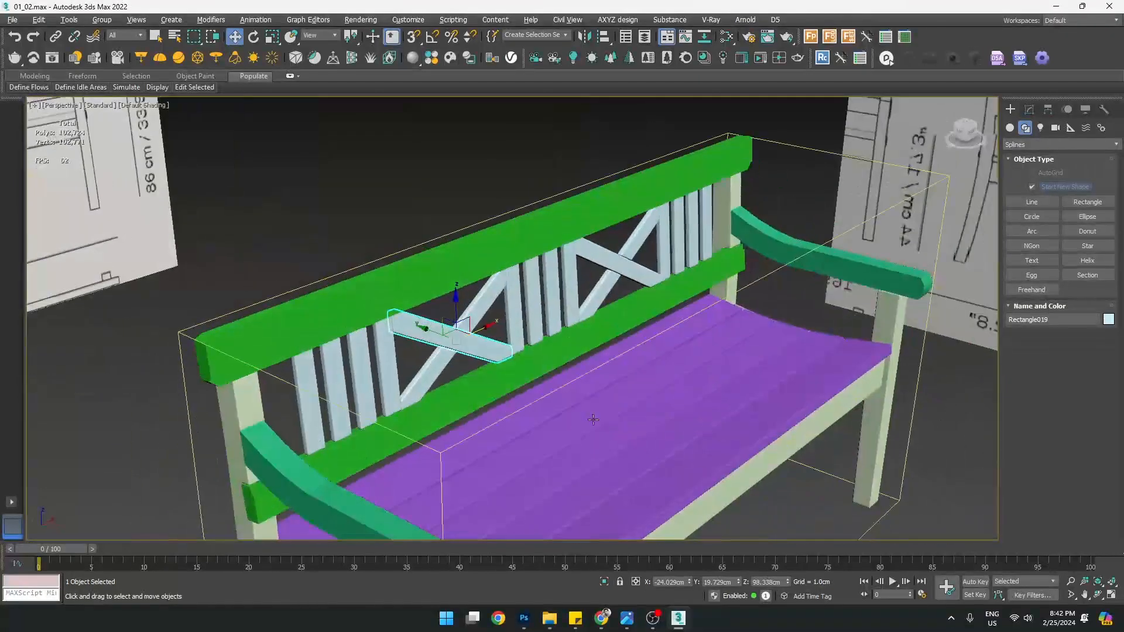
{"action": "left_click", "coordinate": [545, 367]}
{"action": "scroll", "coordinate": [396, 454], "scroll_direction": "up", "scroll_amount": 3}
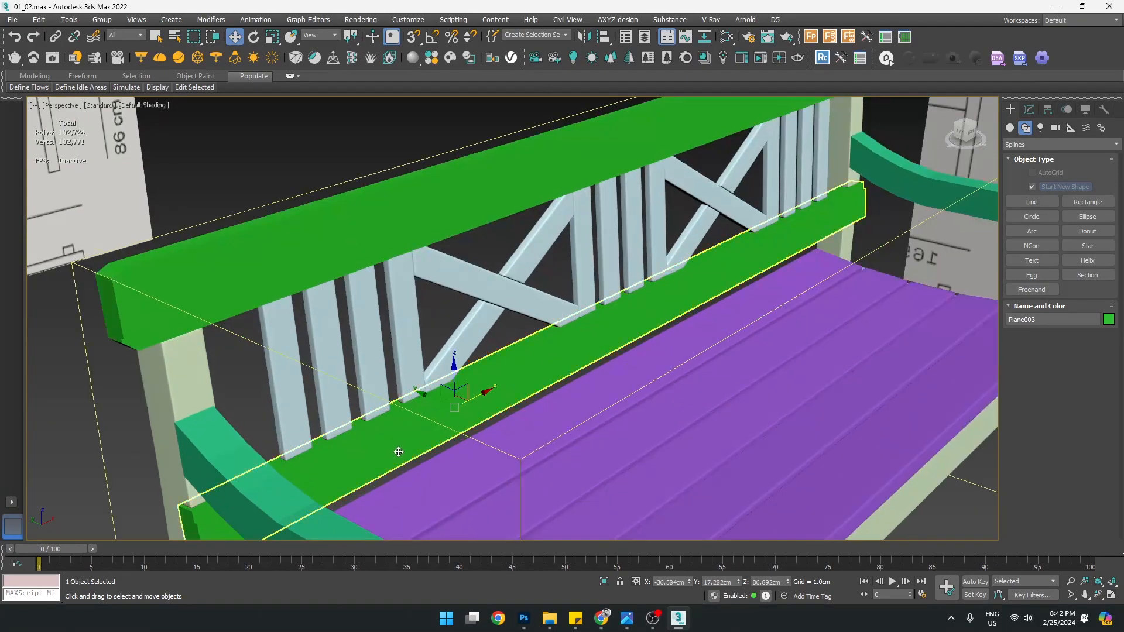
{"action": "middle_click_drag", "start_coordinate": [396, 454], "coordinate": [404, 425], "text": "alt"}
{"action": "scroll", "coordinate": [469, 417], "scroll_direction": "down", "scroll_amount": 4}
{"action": "scroll", "coordinate": [483, 412], "scroll_direction": "up", "scroll_amount": 3}
{"action": "left_click", "coordinate": [484, 379]}
{"action": "scroll", "coordinate": [484, 376], "scroll_direction": "down", "scroll_amount": 2}
{"action": "mouse_move", "coordinate": [546, 428]}
{"action": "middle_mouse_down", "text": "alt"}
{"action": "mouse_move", "coordinate": [555, 394]}
{"action": "mouse_move", "coordinate": [532, 418]}
{"action": "mouse_move", "coordinate": [552, 430]}
{"action": "middle_mouse_up", "text": "alt"}
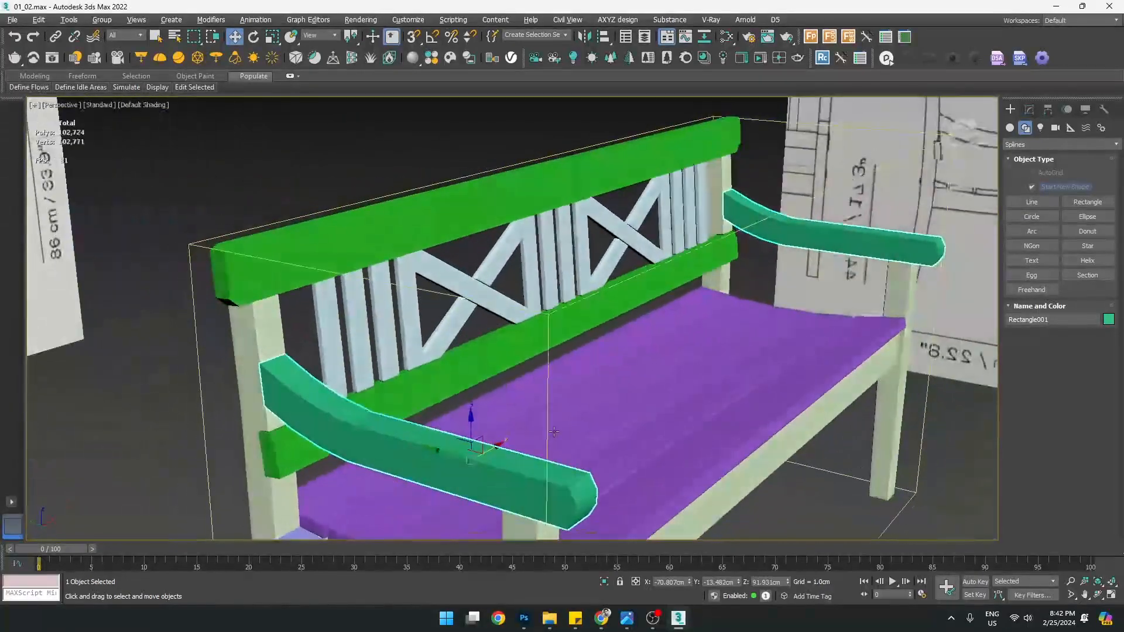
{"action": "mouse_move", "coordinate": [402, 432]}
{"action": "middle_mouse_down", "text": "alt"}
{"action": "mouse_move", "coordinate": [431, 415]}
{"action": "mouse_move", "coordinate": [404, 426]}
{"action": "middle_mouse_up", "text": "alt"}
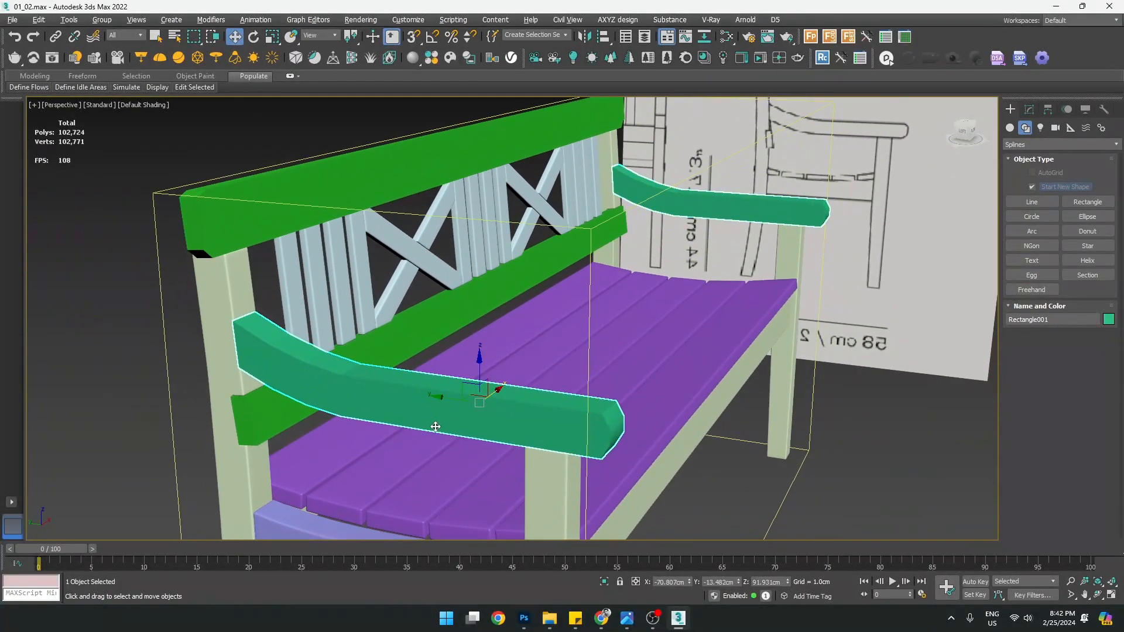
{"action": "left_click", "coordinate": [1029, 111]}
Paste the copied Chamfer and OpenSubdiv modifiers above the armrest's Symmetry modifier
{"action": "left_click", "coordinate": [1022, 158]}
{"action": "right_click", "coordinate": [1046, 157]}
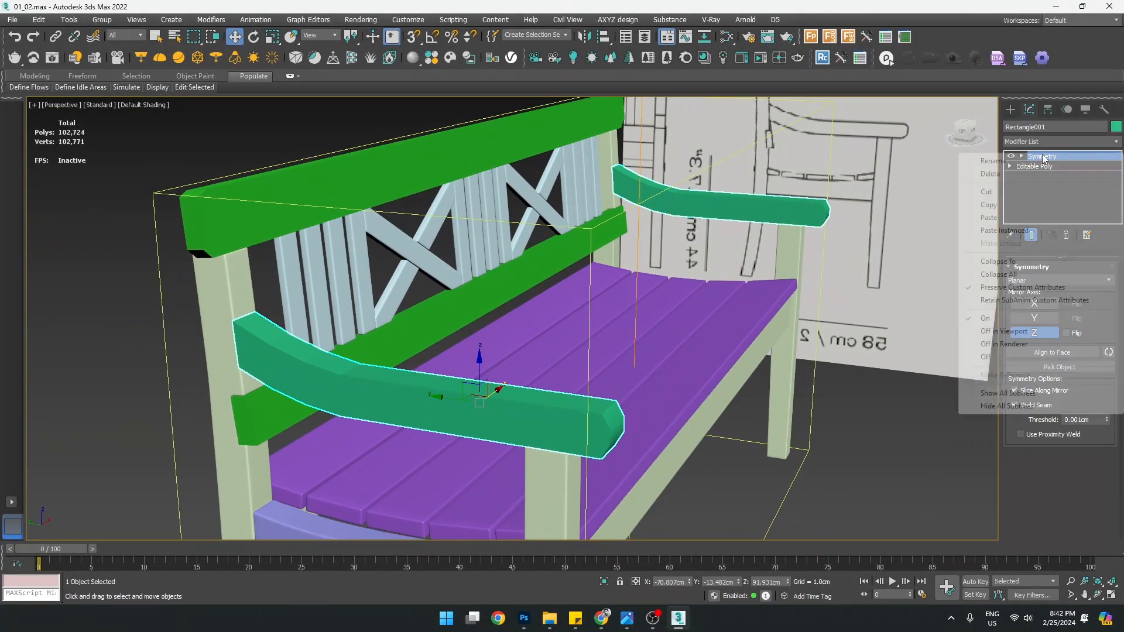
{"action": "left_click", "coordinate": [989, 218]}
{"action": "scroll", "coordinate": [407, 398], "scroll_direction": "up", "scroll_amount": 4}
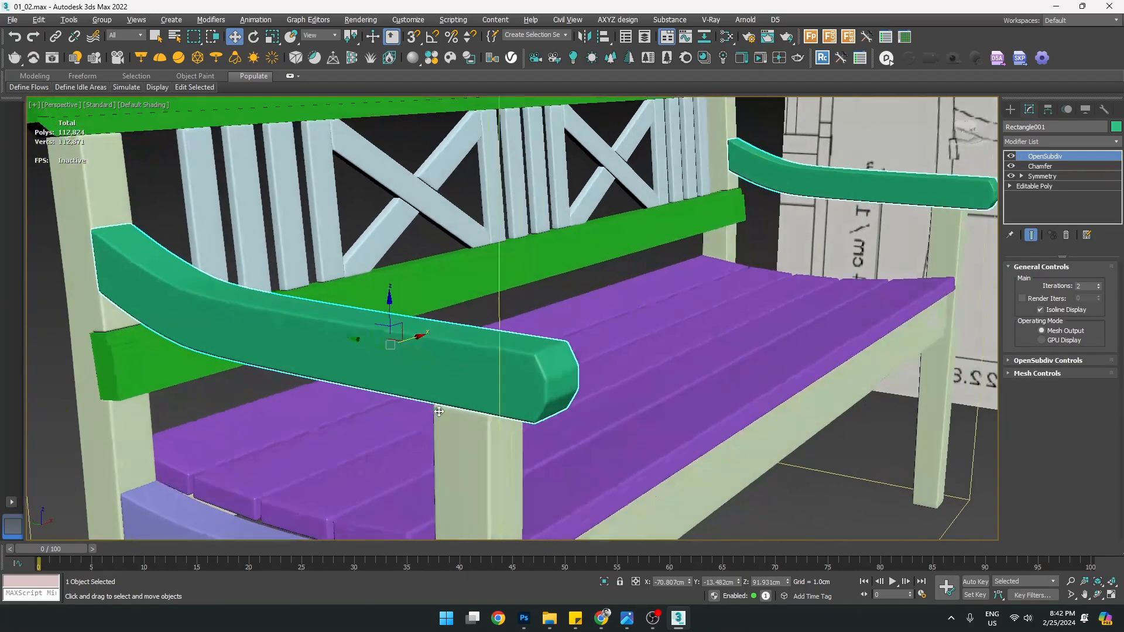
{"action": "scroll", "coordinate": [439, 412], "scroll_direction": "down", "scroll_amount": 3}
{"action": "scroll", "coordinate": [193, 281], "scroll_direction": "up", "scroll_amount": 6}
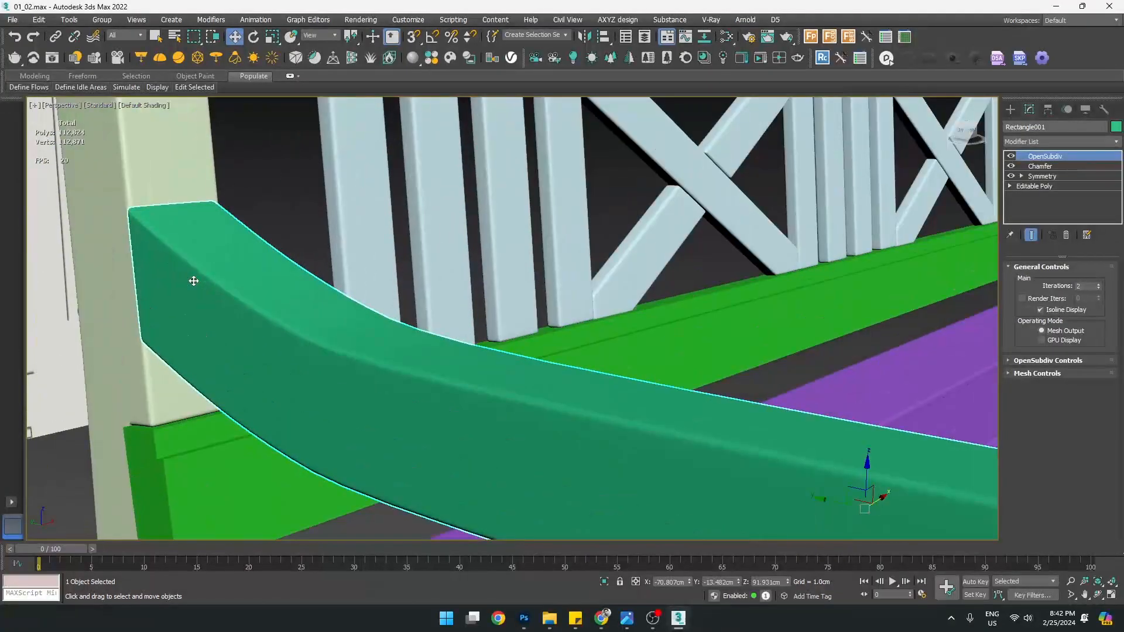
{"action": "scroll", "coordinate": [194, 281], "scroll_direction": "down", "scroll_amount": 6}
{"action": "middle_click_drag", "start_coordinate": [261, 331], "coordinate": [299, 345], "text": "alt"}
{"action": "scroll", "coordinate": [647, 479], "scroll_direction": "up", "scroll_amount": 4}
{"action": "middle_click_drag", "start_coordinate": [677, 478], "coordinate": [354, 330]}
{"action": "middle_click_drag", "start_coordinate": [206, 275], "coordinate": [321, 359]}
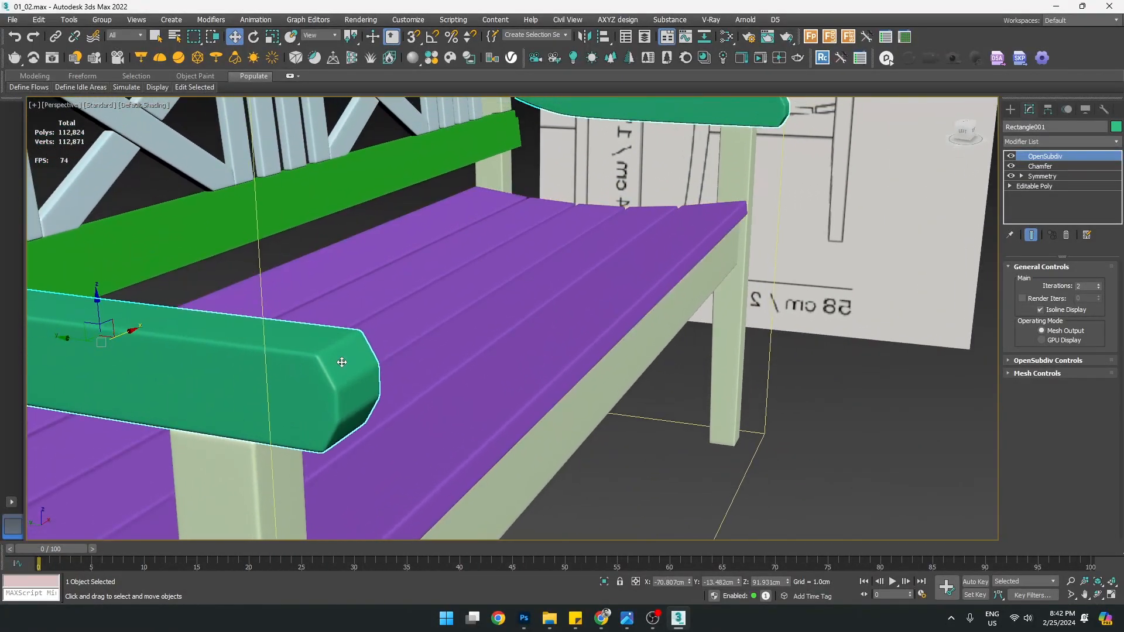
{"action": "scroll", "coordinate": [342, 363], "scroll_direction": "down", "scroll_amount": 5}
{"action": "middle_click_drag", "start_coordinate": [808, 158], "coordinate": [723, 171], "text": "alt"}
{"action": "scroll", "coordinate": [704, 168], "scroll_direction": "up", "scroll_amount": 6}
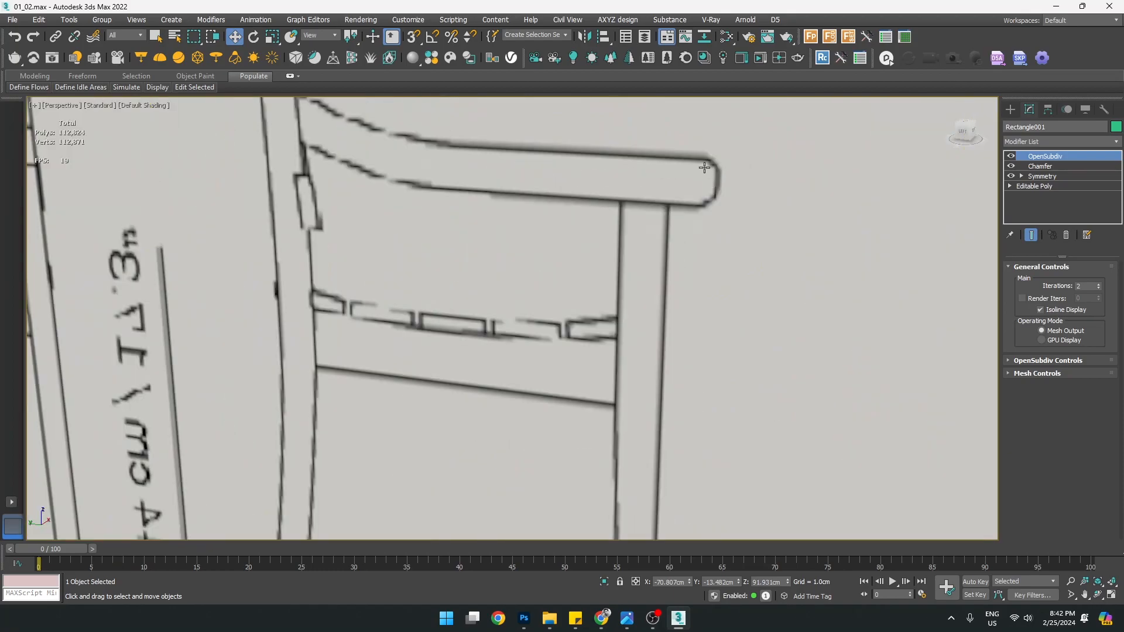
{"action": "scroll", "coordinate": [472, 371], "scroll_direction": "down", "scroll_amount": 6}
{"action": "scroll", "coordinate": [311, 321], "scroll_direction": "up", "scroll_amount": 6}
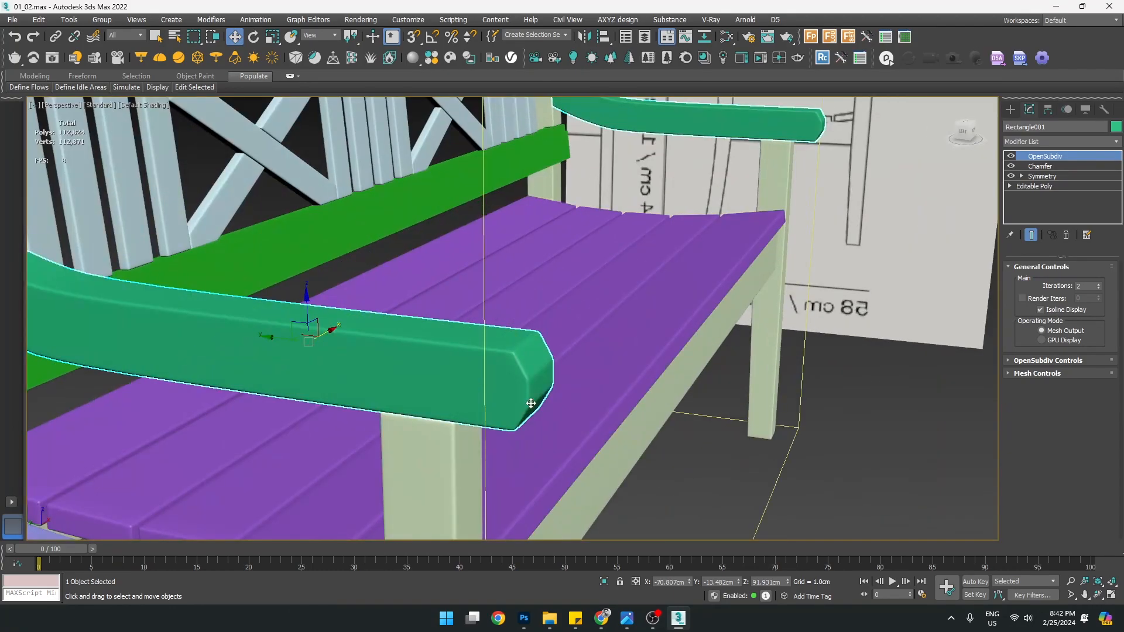
Isolate the two armrests and frame the armrest's end in a maximized Left viewport
{"action": "key", "text": "alt+q"}
{"action": "key", "text": "alt+w"}
{"action": "right_click", "coordinate": [726, 187]}
{"action": "right_click", "coordinate": [279, 380]}
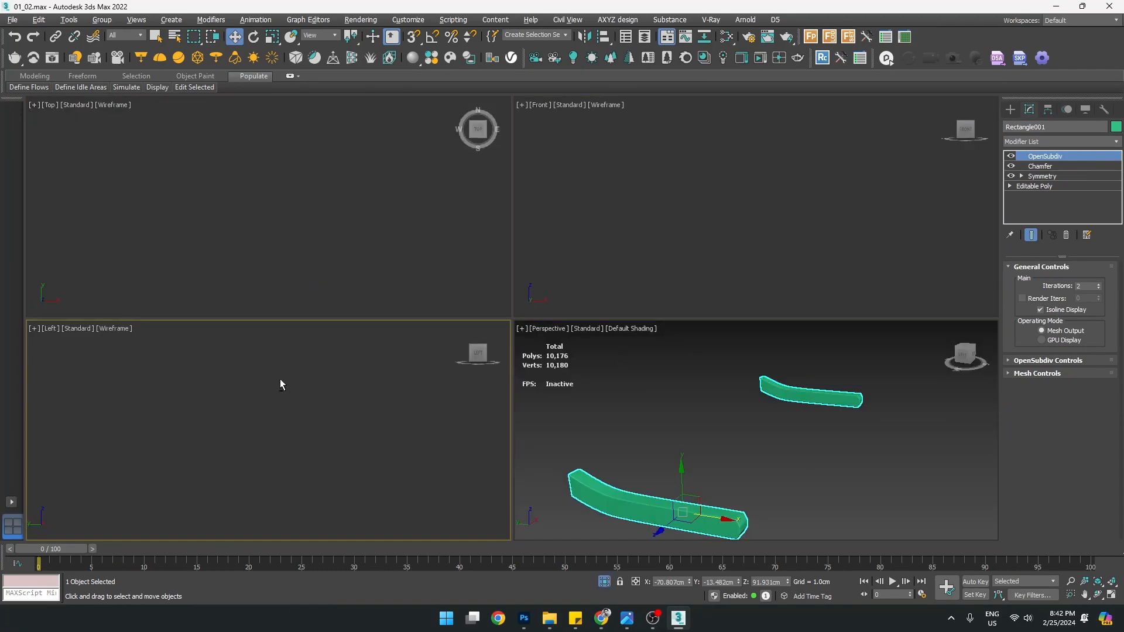
{"action": "key", "text": "alt+w"}
{"action": "key", "text": "z"}
{"action": "middle_click_drag", "start_coordinate": [893, 374], "coordinate": [601, 368]}
{"action": "scroll", "coordinate": [612, 363], "scroll_direction": "up", "scroll_amount": 4}
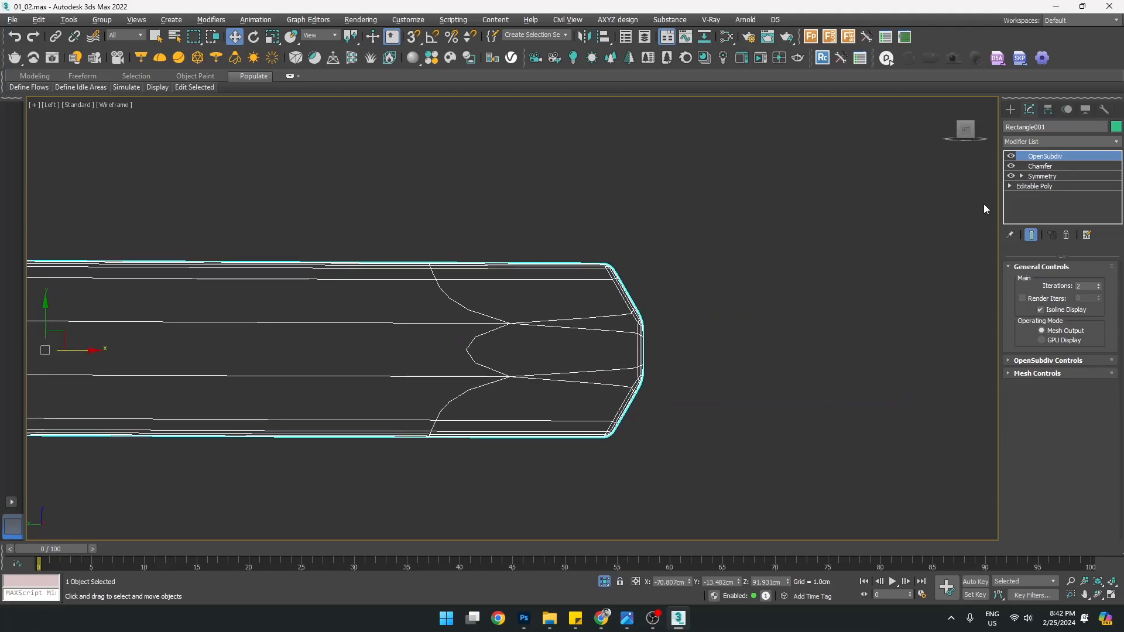
Enter Vertex level of the base Editable Poly with Show End Result turned off
{"action": "left_click", "coordinate": [1010, 186]}
{"action": "left_click", "coordinate": [1031, 196]}
{"action": "left_click", "coordinate": [1032, 235]}
{"action": "scroll", "coordinate": [622, 334], "scroll_direction": "up", "scroll_amount": 2}
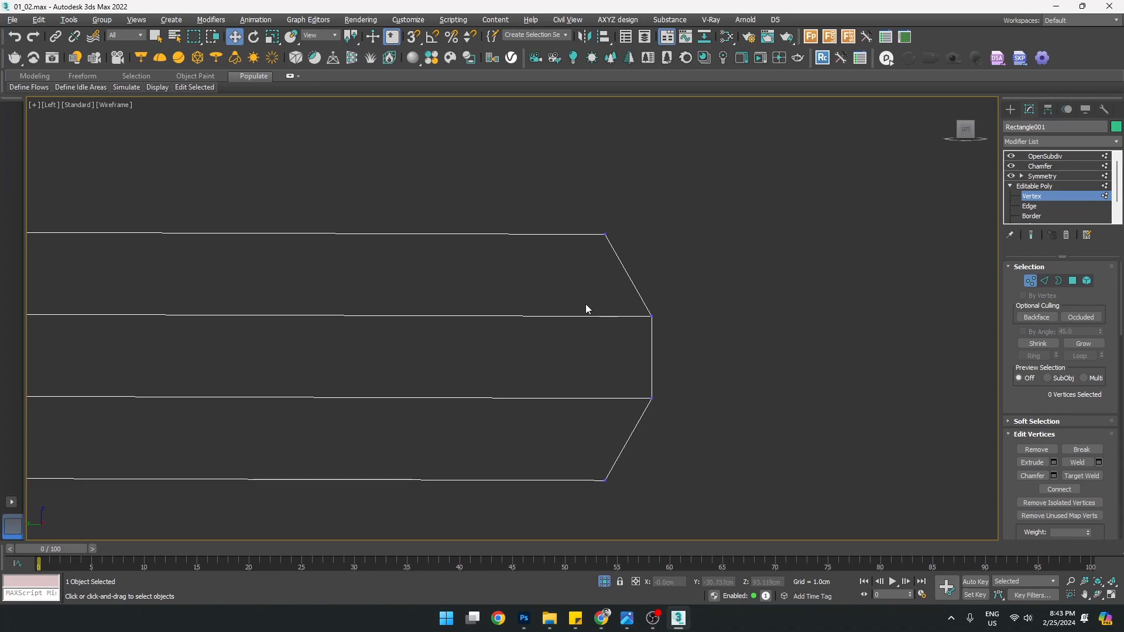
At Edge level, select the armrest's middle and lower lengthwise edge loops (20 edges)
{"action": "key", "text": "2"}
{"action": "scroll", "coordinate": [595, 306], "scroll_direction": "down", "scroll_amount": 10}
{"action": "scroll", "coordinate": [572, 320], "scroll_direction": "up", "scroll_amount": 4}
{"action": "left_click", "coordinate": [692, 392]}
{"action": "middle_click_drag", "start_coordinate": [562, 331], "coordinate": [649, 368]}
{"action": "scroll", "coordinate": [663, 337], "scroll_direction": "up", "scroll_amount": 4}
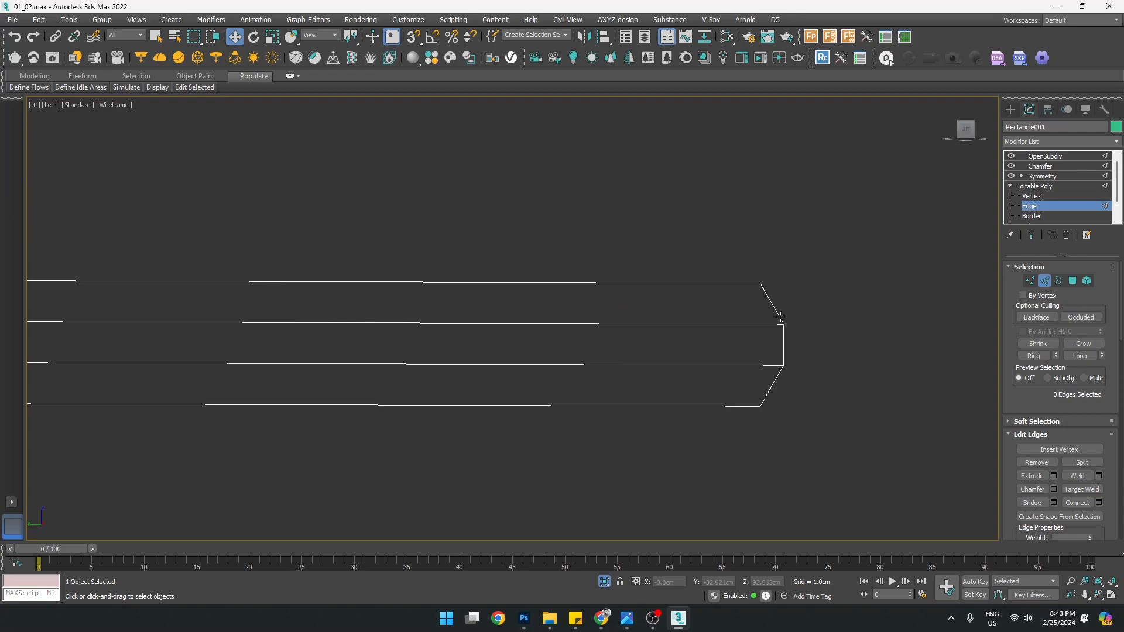
{"action": "scroll", "coordinate": [785, 347], "scroll_direction": "up", "scroll_amount": 4}
{"action": "scroll", "coordinate": [790, 311], "scroll_direction": "down", "scroll_amount": 5}
{"action": "scroll", "coordinate": [803, 306], "scroll_direction": "up", "scroll_amount": 2}
{"action": "middle_click_drag", "start_coordinate": [715, 296], "coordinate": [819, 311]}
{"action": "scroll", "coordinate": [819, 310], "scroll_direction": "down", "scroll_amount": 3}
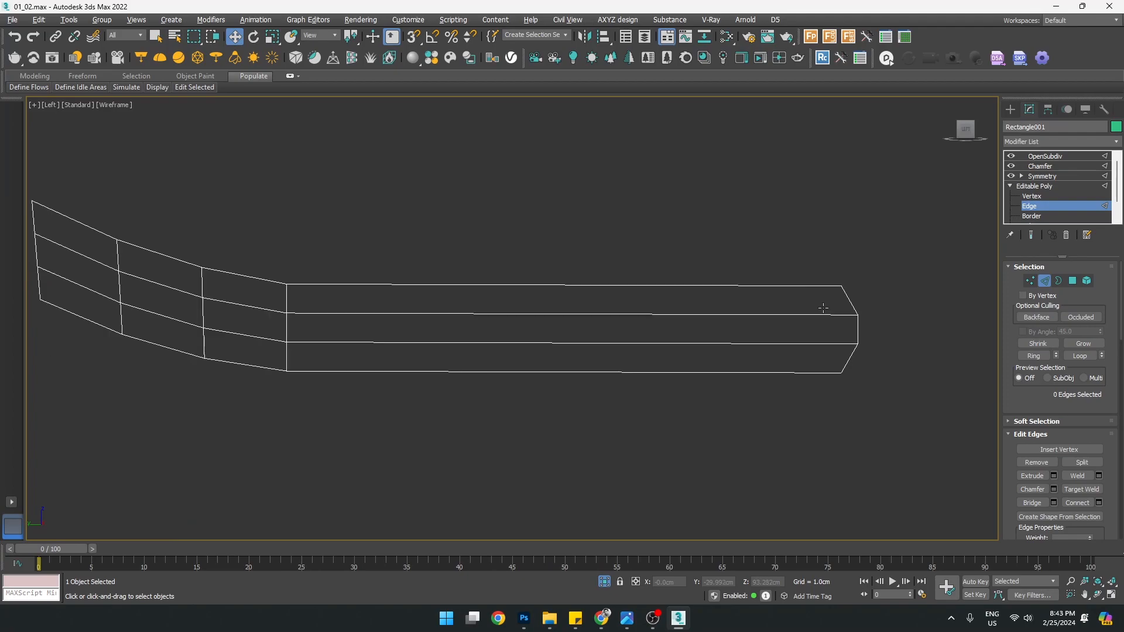
{"action": "scroll", "coordinate": [823, 308], "scroll_direction": "up", "scroll_amount": 3}
{"action": "scroll", "coordinate": [698, 314], "scroll_direction": "up", "scroll_amount": 3}
{"action": "double_click", "coordinate": [739, 304]}
{"action": "double_click", "coordinate": [714, 386], "text": "ctrl"}
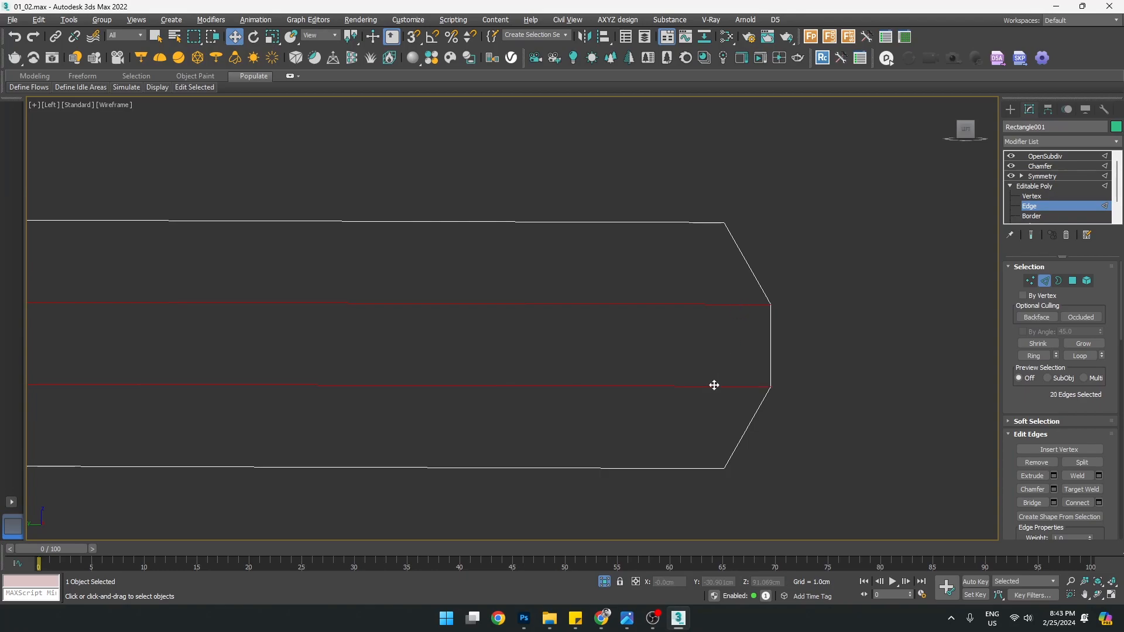
Inspect the selected edge loops in a maximized Perspective view with Edged Faces on
{"action": "key", "text": "alt+w"}
{"action": "middle_click", "coordinate": [760, 405]}
{"action": "key", "text": "alt+w"}
{"action": "key", "text": "z"}
{"action": "middle_click_drag", "start_coordinate": [760, 415], "coordinate": [517, 389], "text": "alt"}
{"action": "key", "text": "F4"}
{"action": "scroll", "coordinate": [609, 376], "scroll_direction": "down", "scroll_amount": 2}
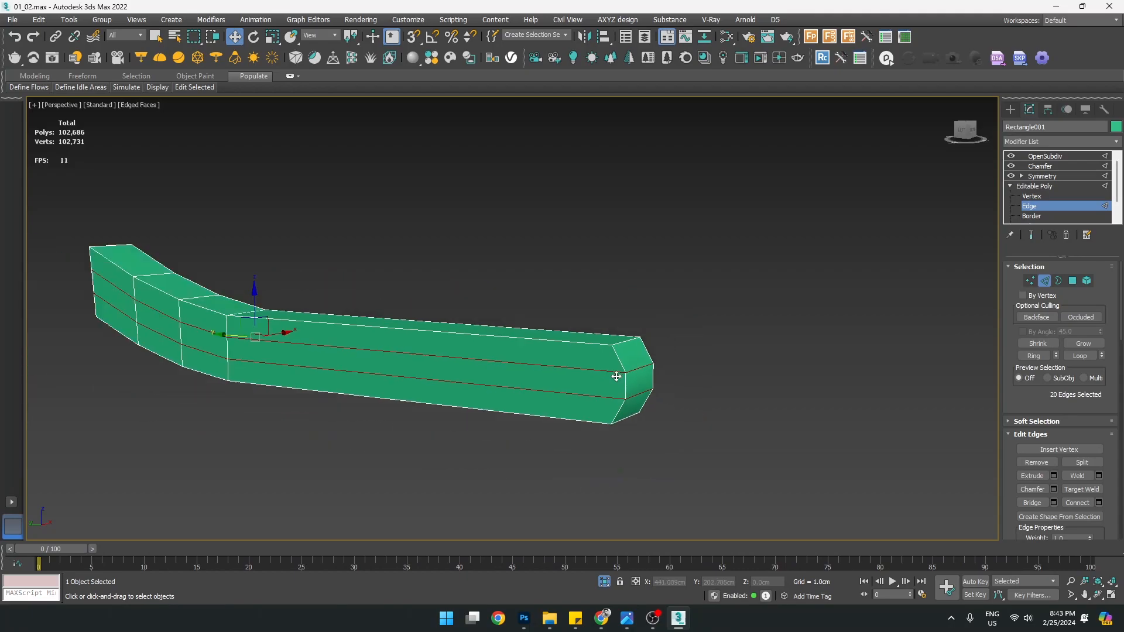
{"action": "scroll", "coordinate": [624, 386], "scroll_direction": "up", "scroll_amount": 2}
{"action": "middle_click_drag", "start_coordinate": [598, 381], "coordinate": [697, 417], "text": "alt"}
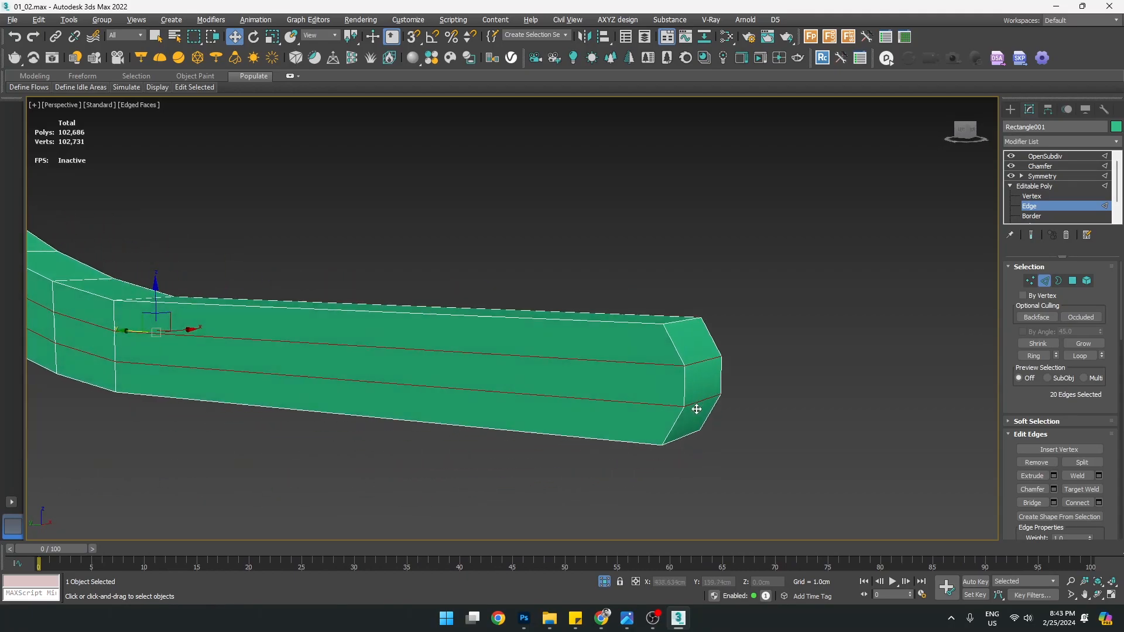
{"action": "middle_click_drag", "start_coordinate": [694, 313], "coordinate": [692, 327]}
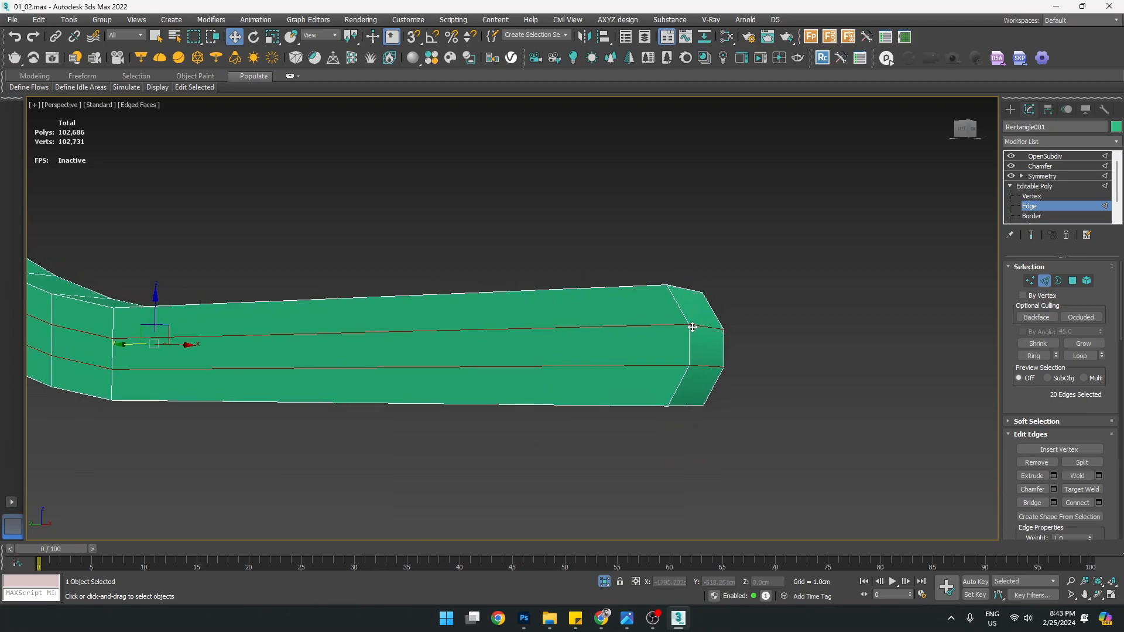
{"action": "scroll", "coordinate": [694, 317], "scroll_direction": "up", "scroll_amount": 2}
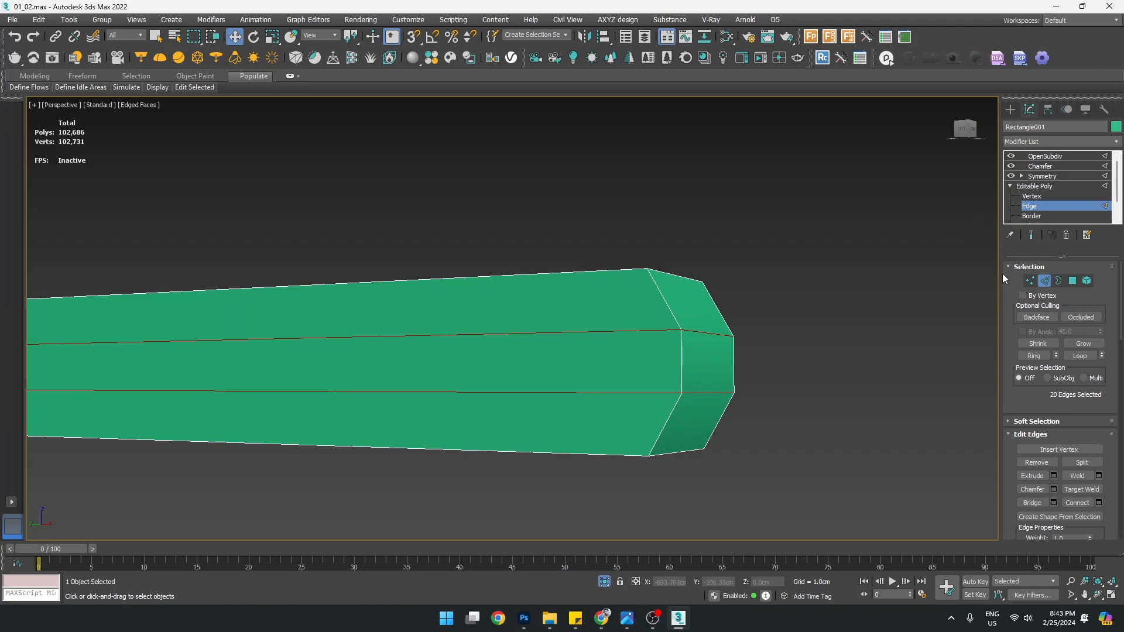
{"action": "scroll", "coordinate": [670, 326], "scroll_direction": "down", "scroll_amount": 2}
{"action": "middle_click_drag", "start_coordinate": [667, 347], "coordinate": [626, 367], "text": "alt"}
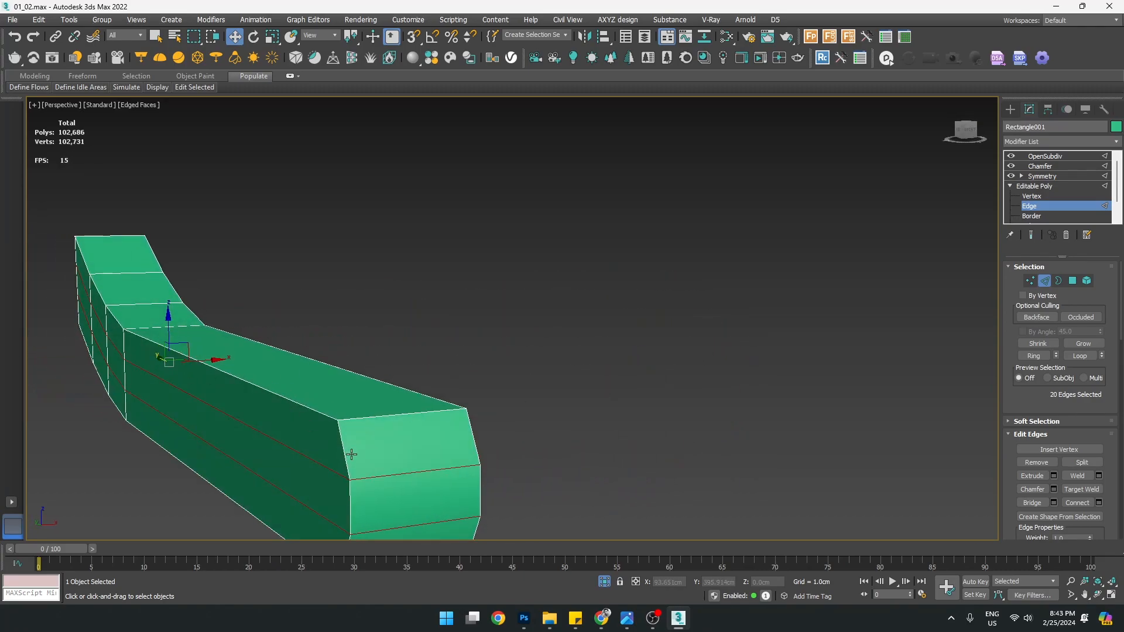
{"action": "middle_click_drag", "start_coordinate": [405, 409], "coordinate": [432, 415], "text": "alt"}
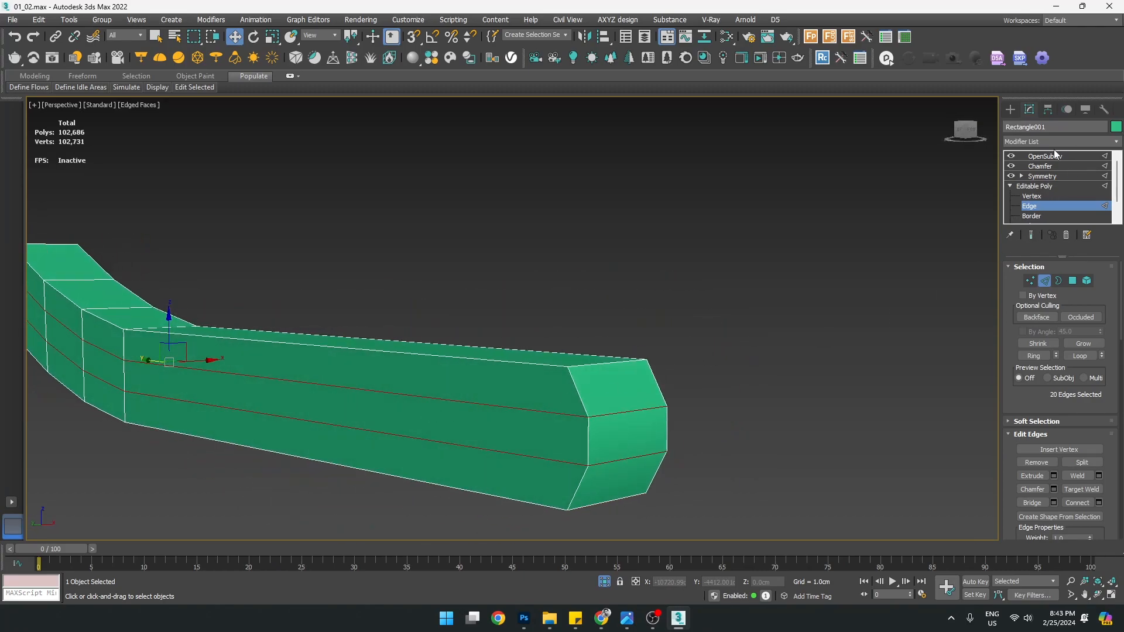
{"action": "middle_click_drag", "start_coordinate": [532, 389], "coordinate": [600, 396]}
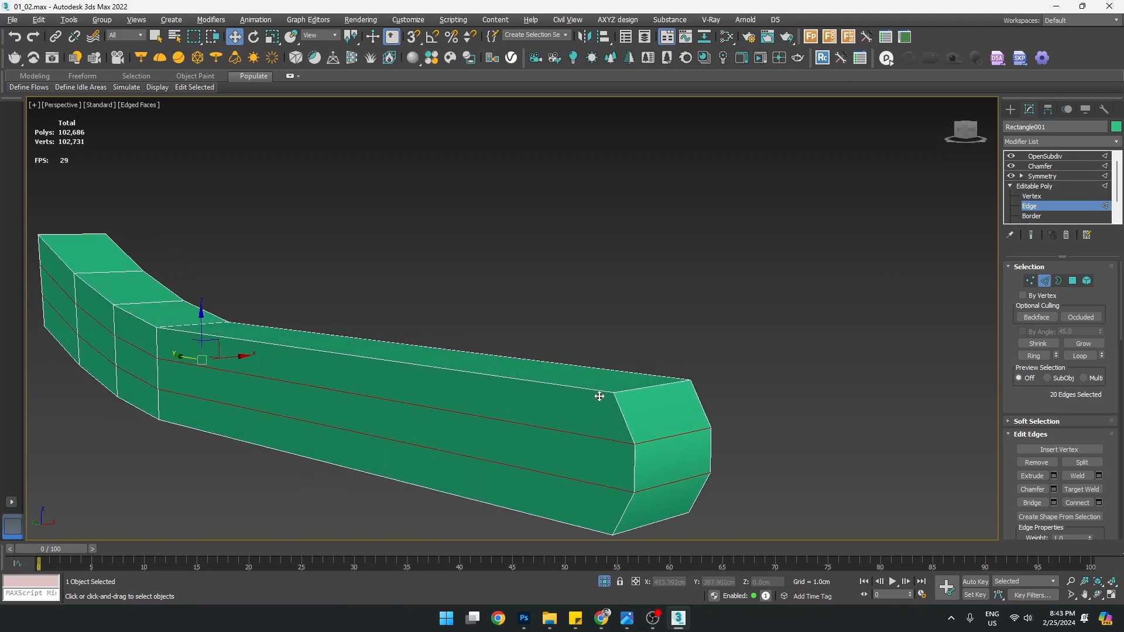
Chamfer the two selected edge loops, raising the caddy's Edge Chamfer Amount to about 0.777 cm
{"action": "left_click", "coordinate": [1055, 490]}
{"action": "middle_click_drag", "start_coordinate": [896, 366], "coordinate": [860, 296]}
{"action": "left_click_drag", "start_coordinate": [708, 302], "coordinate": [775, 260]}
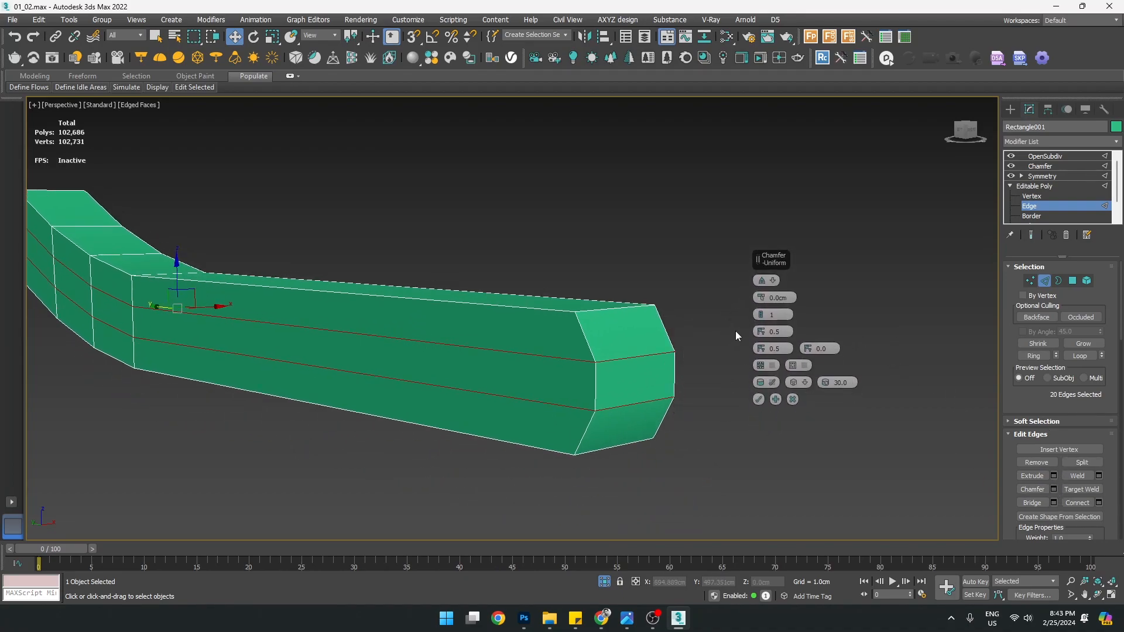
{"action": "left_click_drag", "start_coordinate": [761, 298], "coordinate": [745, 264]}
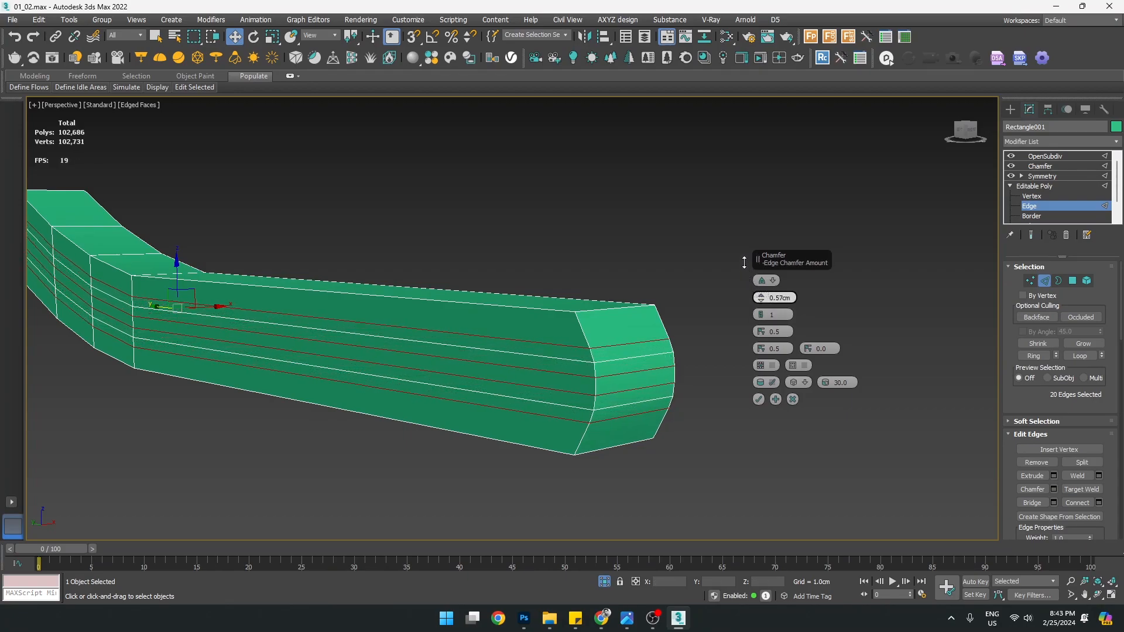
{"action": "key", "text": "alt+w"}
{"action": "middle_click", "coordinate": [432, 418]}
{"action": "key", "text": "alt+w"}
{"action": "middle_click_drag", "start_coordinate": [450, 378], "coordinate": [202, 412]}
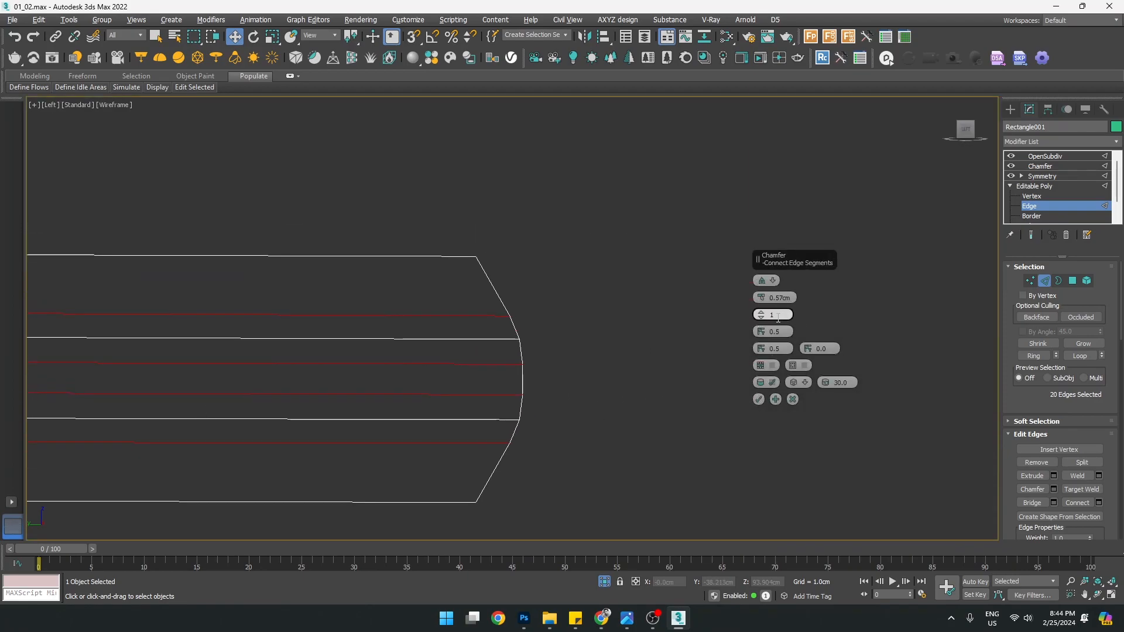
{"action": "left_click_drag", "start_coordinate": [762, 301], "coordinate": [756, 287]}
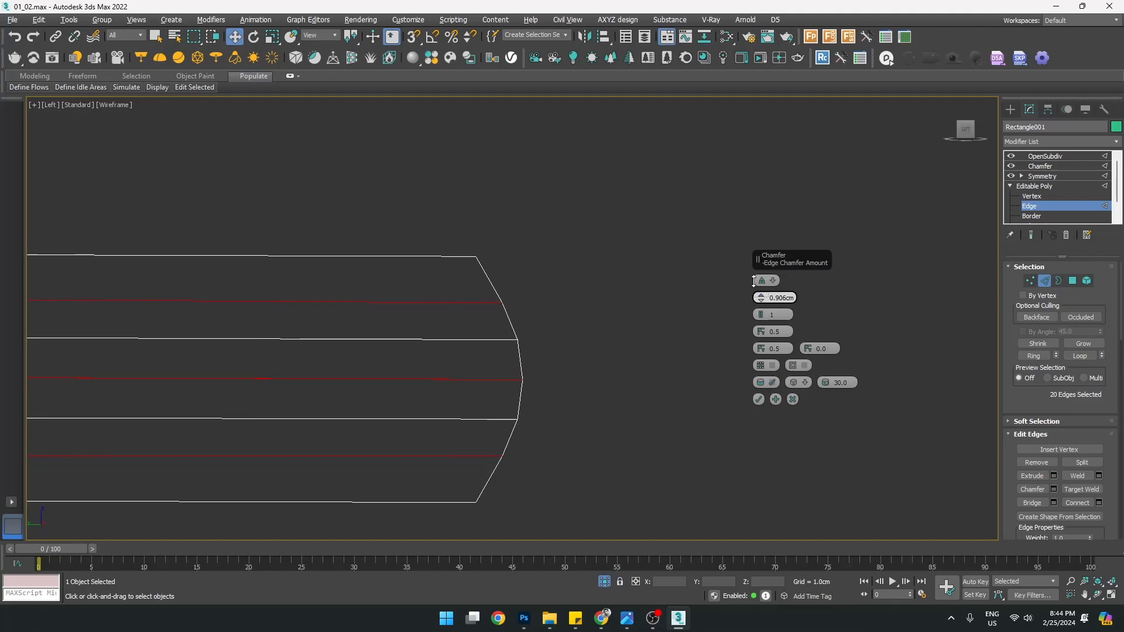
Set the rail's edge chamfer amount to exactly 0.8 cm
{"action": "mouse_move", "coordinate": [754, 286]}
{"action": "left_mouse_down"}
{"action": "mouse_move", "coordinate": [747, 255]}
{"action": "mouse_move", "coordinate": [747, 276]}
{"action": "left_mouse_up"}
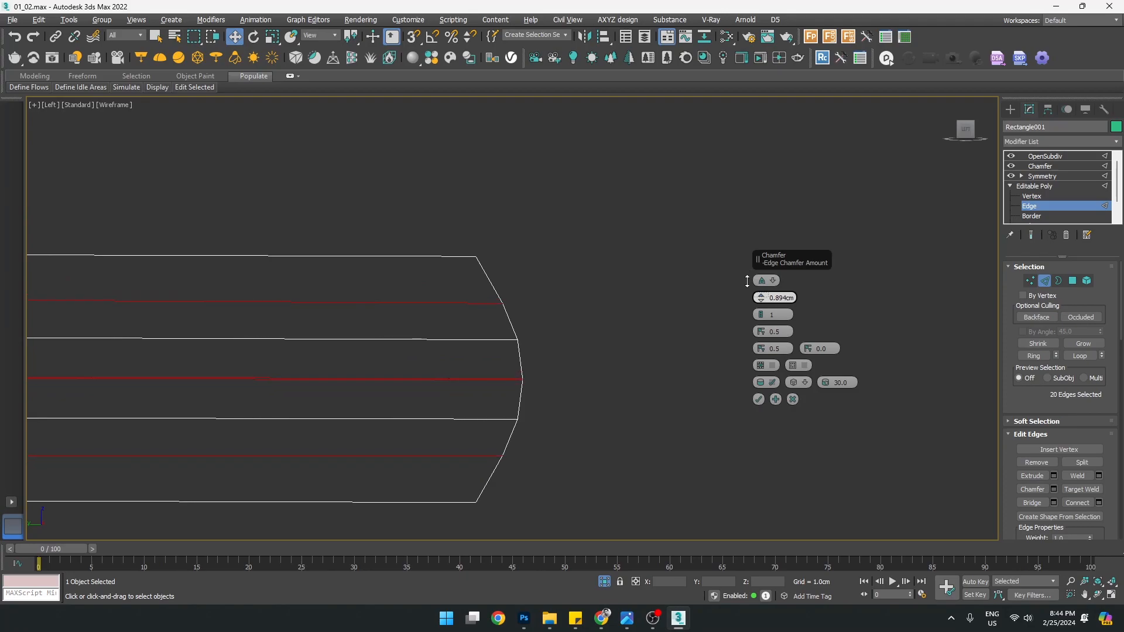
{"action": "left_click_drag", "start_coordinate": [748, 282], "coordinate": [747, 282]}
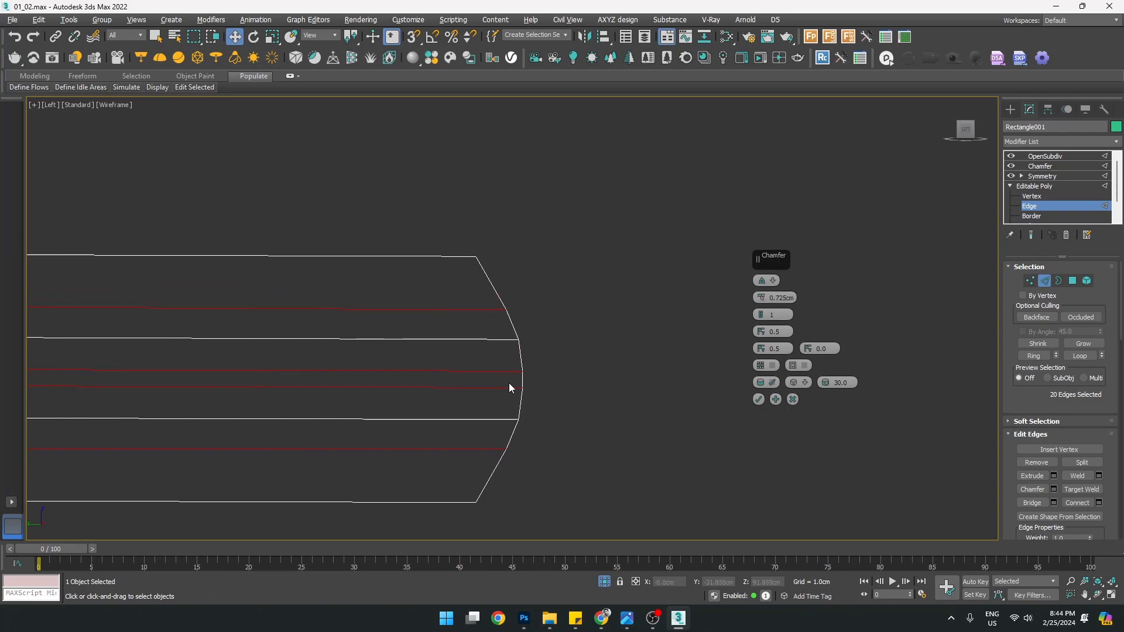
{"action": "scroll", "coordinate": [530, 369], "scroll_direction": "down", "scroll_amount": 5}
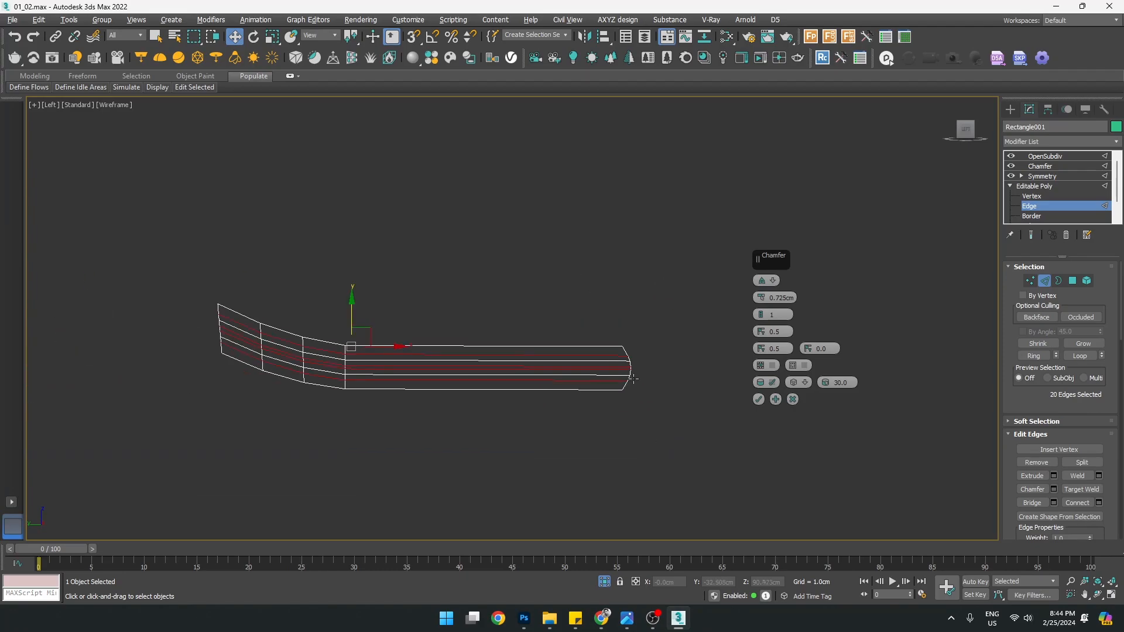
{"action": "scroll", "coordinate": [634, 380], "scroll_direction": "up", "scroll_amount": 5}
{"action": "scroll", "coordinate": [620, 328], "scroll_direction": "up", "scroll_amount": 3}
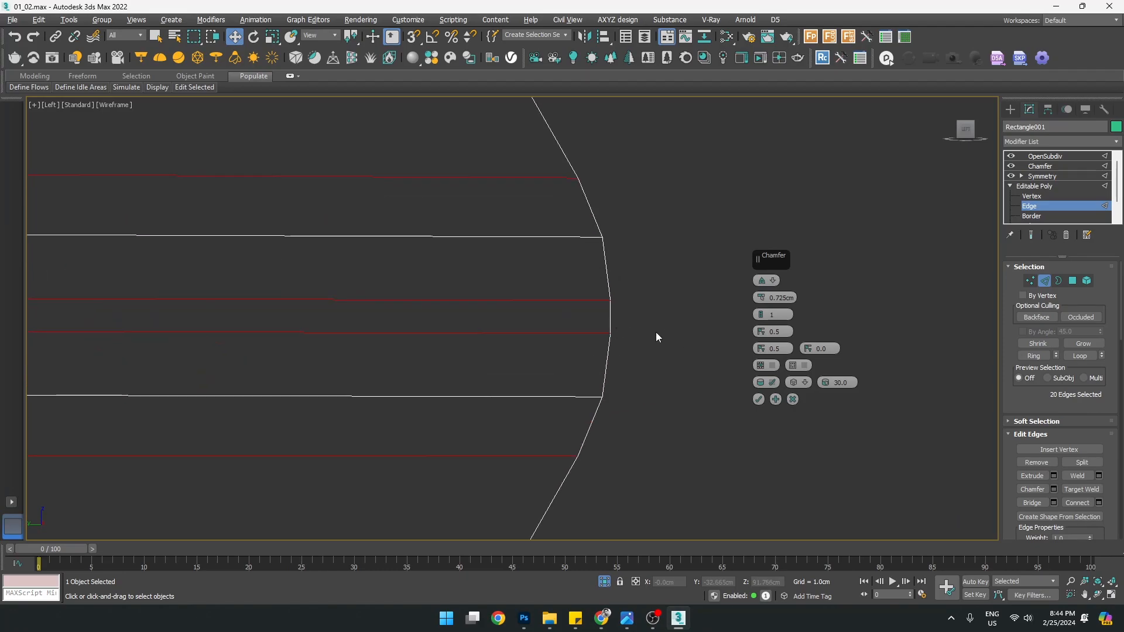
{"action": "left_click", "coordinate": [785, 304]}
{"action": "type", "text": ".8"}
{"action": "key", "text": "Return"}
{"action": "scroll", "coordinate": [566, 369], "scroll_direction": "down", "scroll_amount": 5}
{"action": "scroll", "coordinate": [542, 358], "scroll_direction": "up", "scroll_amount": 6}
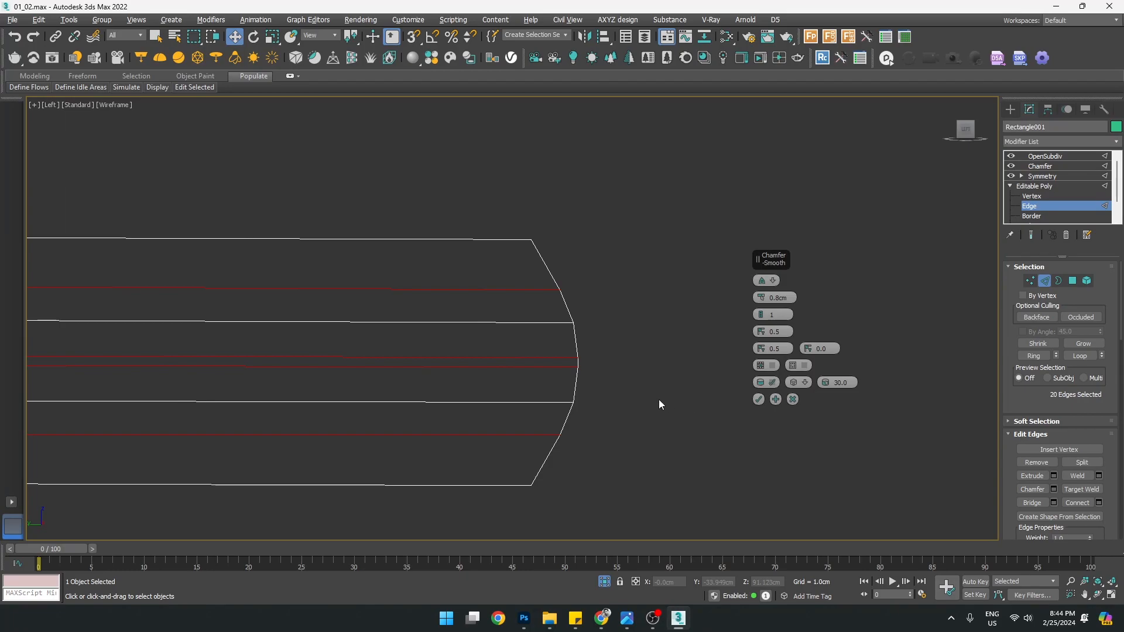
Turn chamfer smoothing off and apply the 0.8 cm chamfer
{"action": "key", "text": "alt+w"}
{"action": "key", "text": "alt+w"}
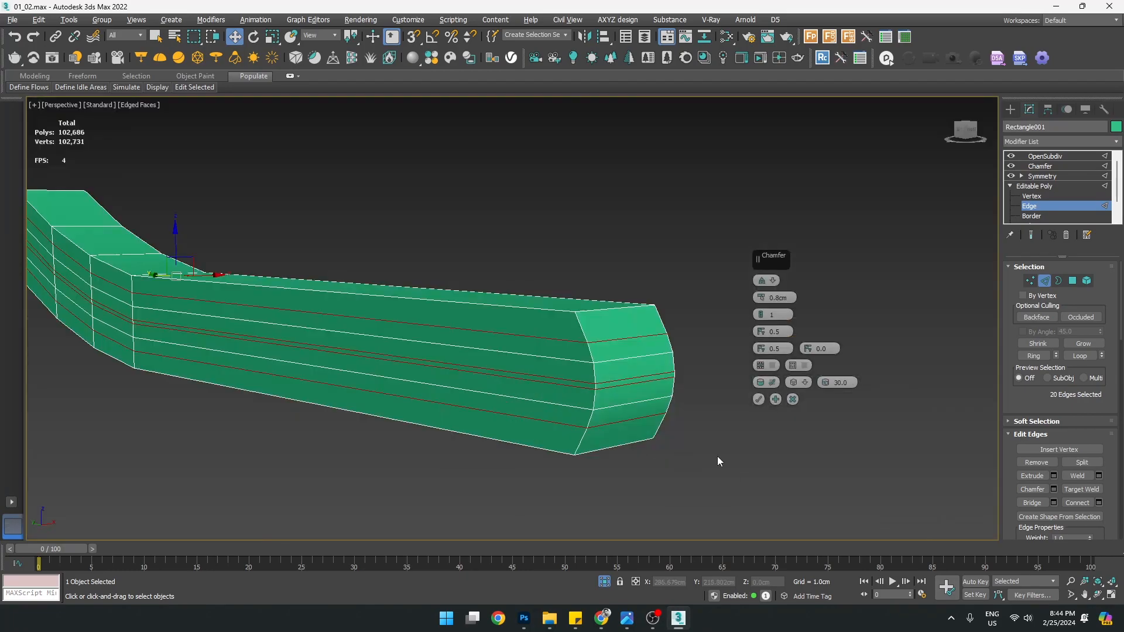
{"action": "left_click", "coordinate": [773, 384]}
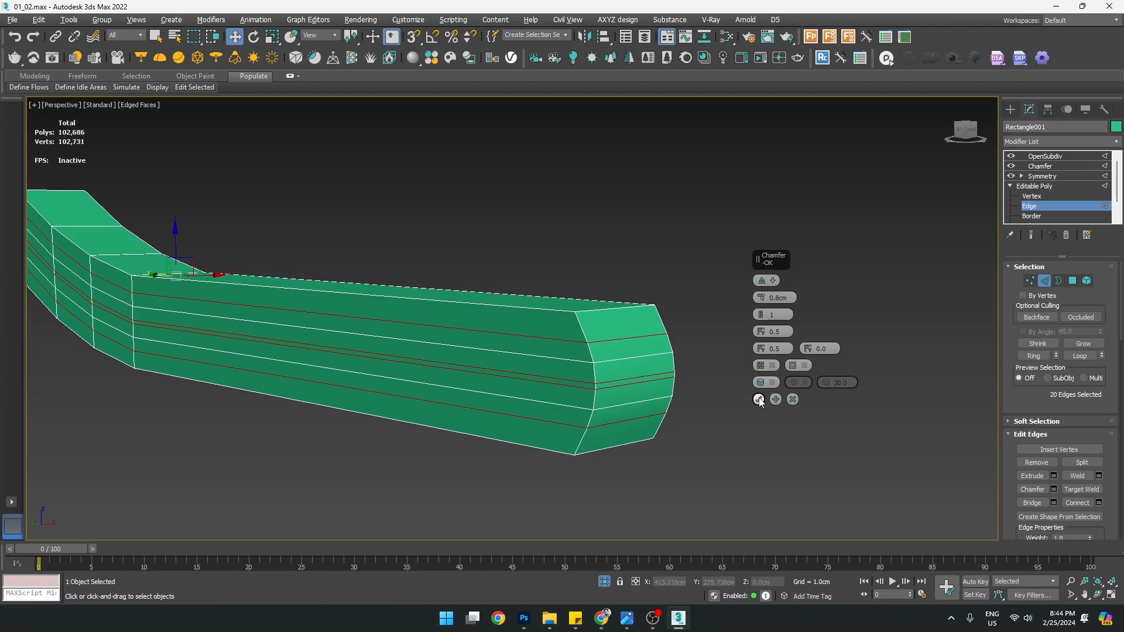
{"action": "left_click", "coordinate": [759, 400]}
{"action": "key", "text": "alt+w"}
{"action": "key", "text": "alt+w"}
Select a lengthwise edge loop along the rail and remove it with Ctrl+Backspace
{"action": "left_click", "coordinate": [753, 449]}
{"action": "scroll", "coordinate": [576, 362], "scroll_direction": "up", "scroll_amount": 2}
{"action": "scroll", "coordinate": [661, 351], "scroll_direction": "down", "scroll_amount": 5}
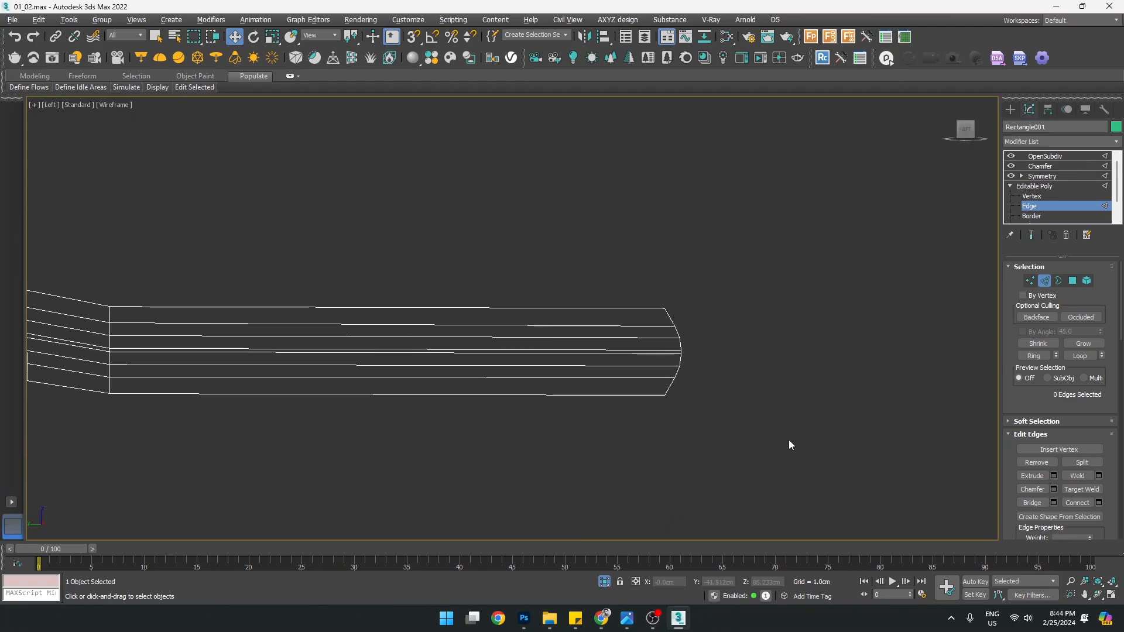
{"action": "scroll", "coordinate": [698, 352], "scroll_direction": "up", "scroll_amount": 4}
{"action": "scroll", "coordinate": [697, 353], "scroll_direction": "up", "scroll_amount": 2}
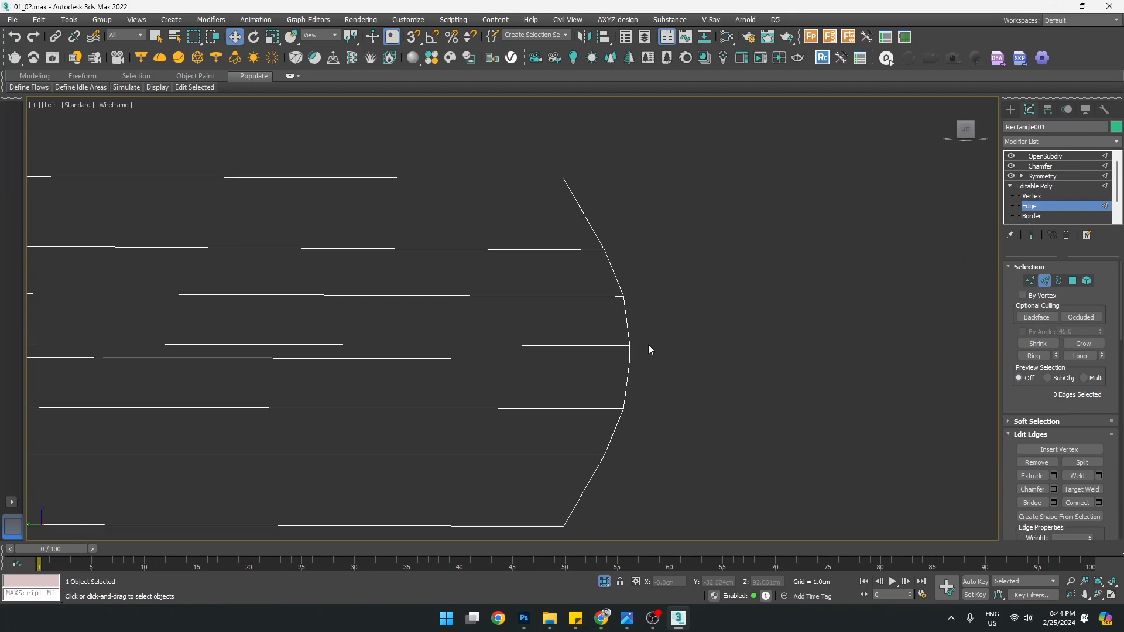
{"action": "double_click", "coordinate": [600, 344]}
{"action": "scroll", "coordinate": [602, 344], "scroll_direction": "down", "scroll_amount": 6}
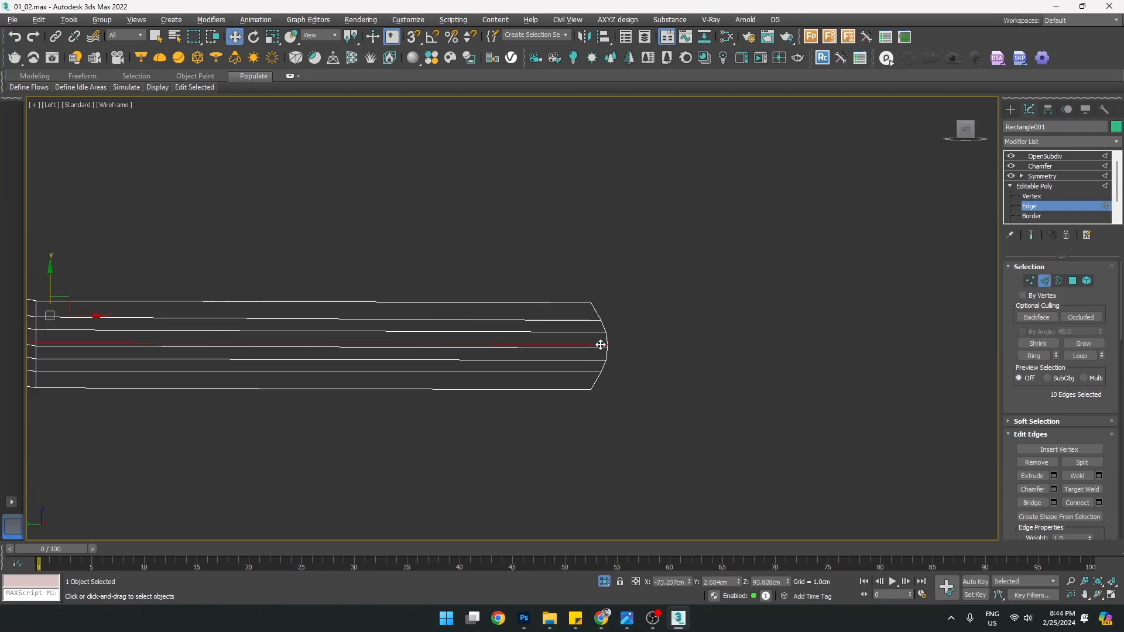
{"action": "middle_click_drag", "start_coordinate": [481, 337], "coordinate": [527, 344]}
{"action": "scroll", "coordinate": [719, 377], "scroll_direction": "up", "scroll_amount": 6}
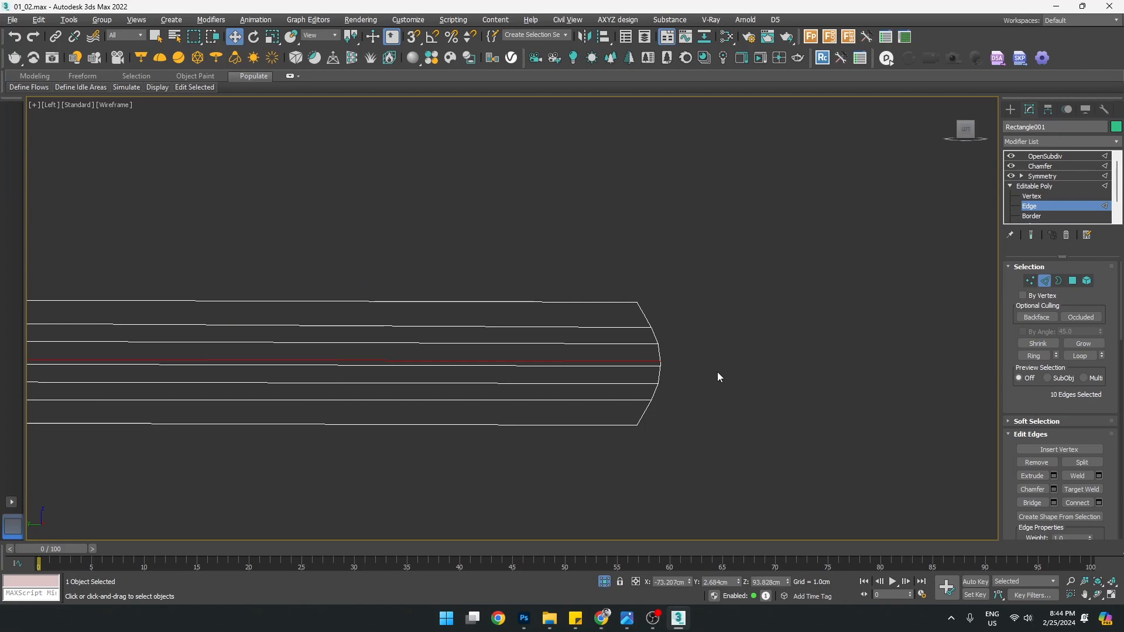
{"action": "key", "text": "alt+w"}
{"action": "middle_click", "coordinate": [612, 386]}
{"action": "key", "text": "alt+w"}
{"action": "middle_click_drag", "start_coordinate": [602, 383], "coordinate": [674, 390]}
{"action": "key", "text": "ctrl+BackSpace"}
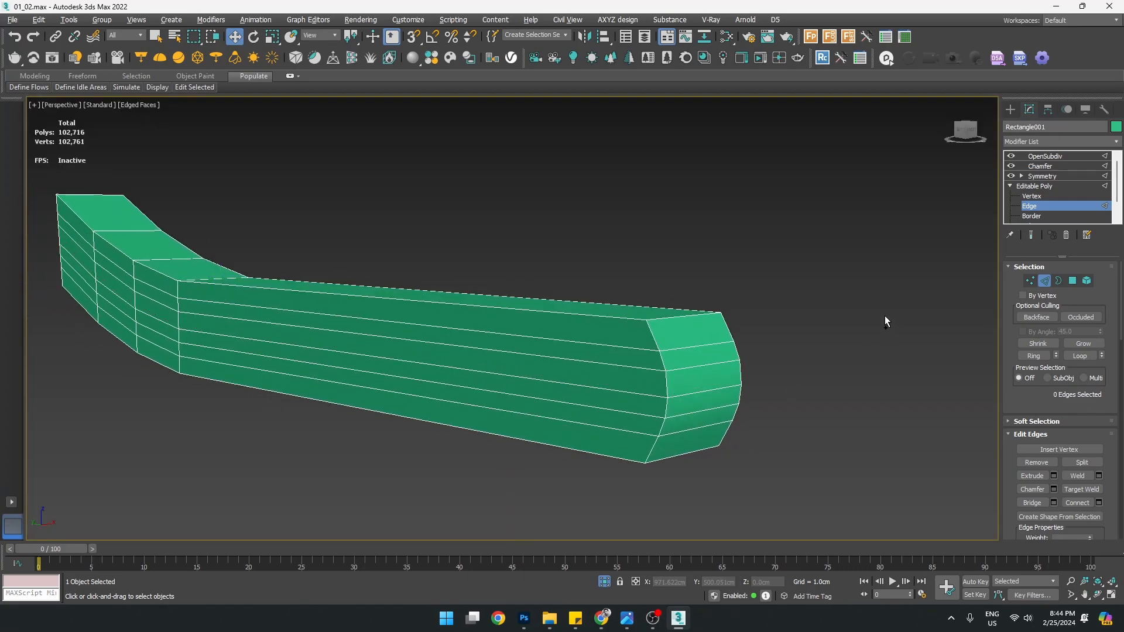
Compare the rail with and without that edge loop by undoing and redoing the removal
{"action": "scroll", "coordinate": [604, 393], "scroll_direction": "up", "scroll_amount": 3}
{"action": "middle_click_drag", "start_coordinate": [609, 393], "coordinate": [730, 425]}
{"action": "middle_click_drag", "start_coordinate": [806, 449], "coordinate": [721, 438]}
{"action": "key", "text": "ctrl+z"}
{"action": "key", "text": "BackSpace"}
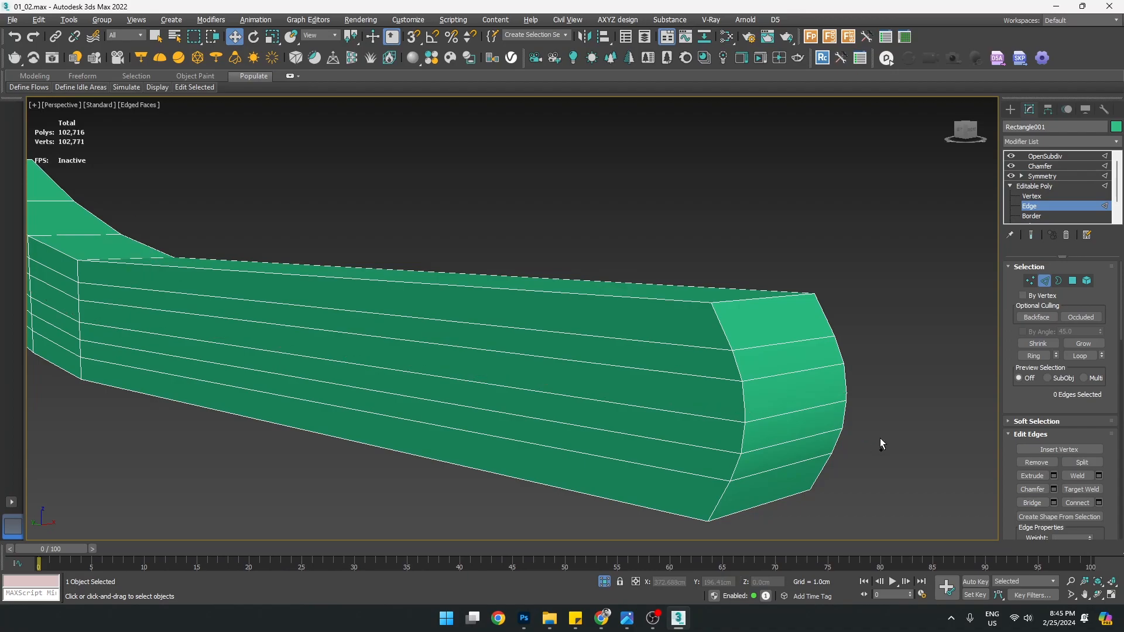
{"action": "key", "text": "1"}
{"action": "middle_click_drag", "start_coordinate": [715, 439], "coordinate": [716, 409]}
{"action": "scroll", "coordinate": [761, 391], "scroll_direction": "up", "scroll_amount": 2}
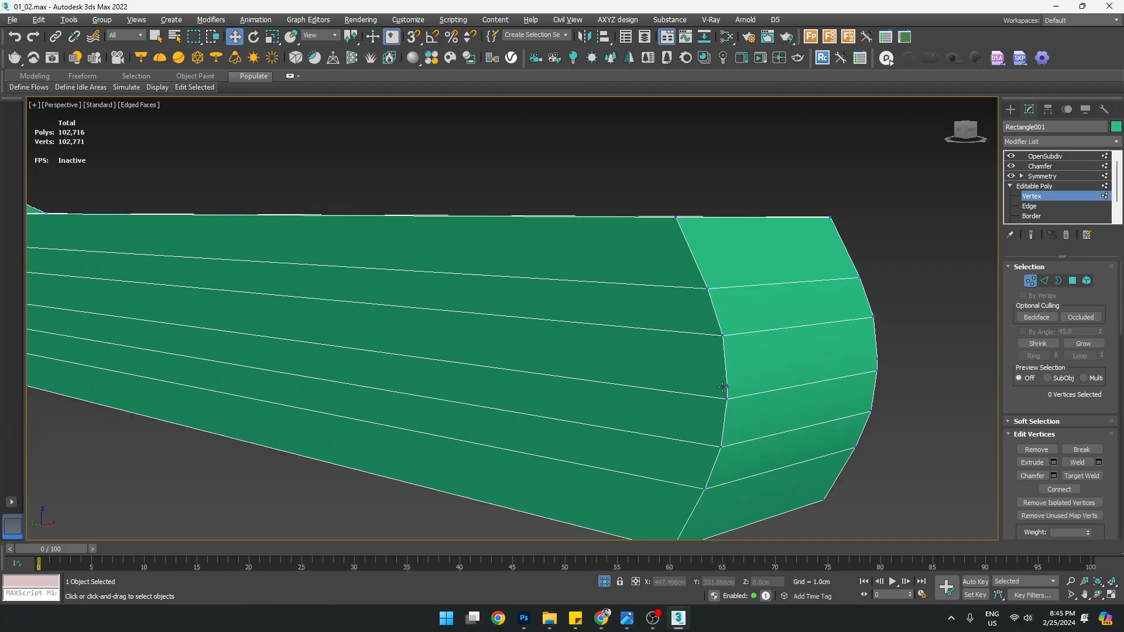
{"action": "middle_click_drag", "start_coordinate": [726, 383], "coordinate": [759, 380]}
{"action": "key", "text": "ctrl+z"}
Reselect the middle lengthwise edge loop and remove it for good
{"action": "key", "text": "2"}
{"action": "double_click", "coordinate": [809, 380]}
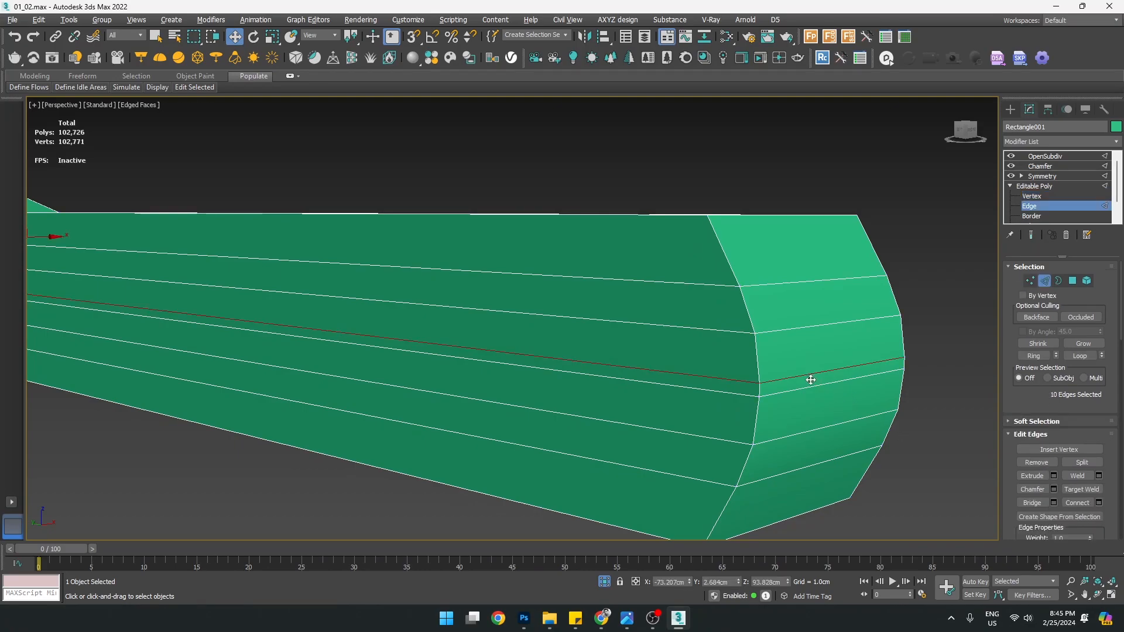
{"action": "scroll", "coordinate": [810, 382], "scroll_direction": "down", "scroll_amount": 5}
{"action": "scroll", "coordinate": [810, 384], "scroll_direction": "up", "scroll_amount": 2}
{"action": "scroll", "coordinate": [855, 386], "scroll_direction": "up", "scroll_amount": 4}
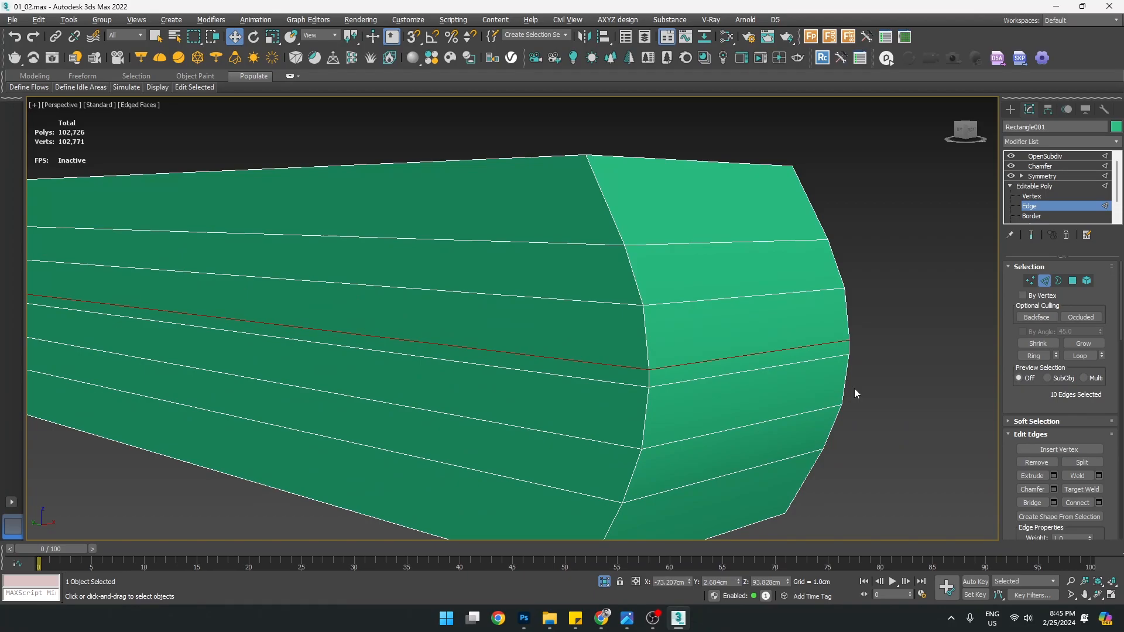
{"action": "key", "text": "ctrl+BackSpace"}
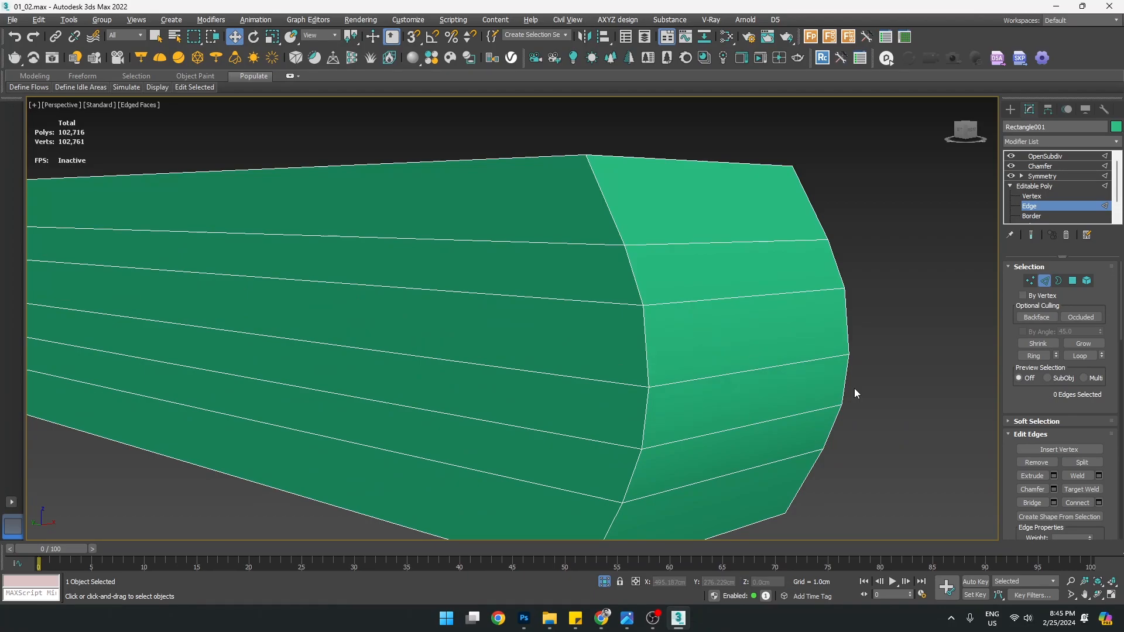
Maximize the side view and frame the rail's tip
{"action": "key", "text": "1"}
{"action": "left_click", "coordinate": [651, 390]}
{"action": "scroll", "coordinate": [650, 389], "scroll_direction": "down", "scroll_amount": 3}
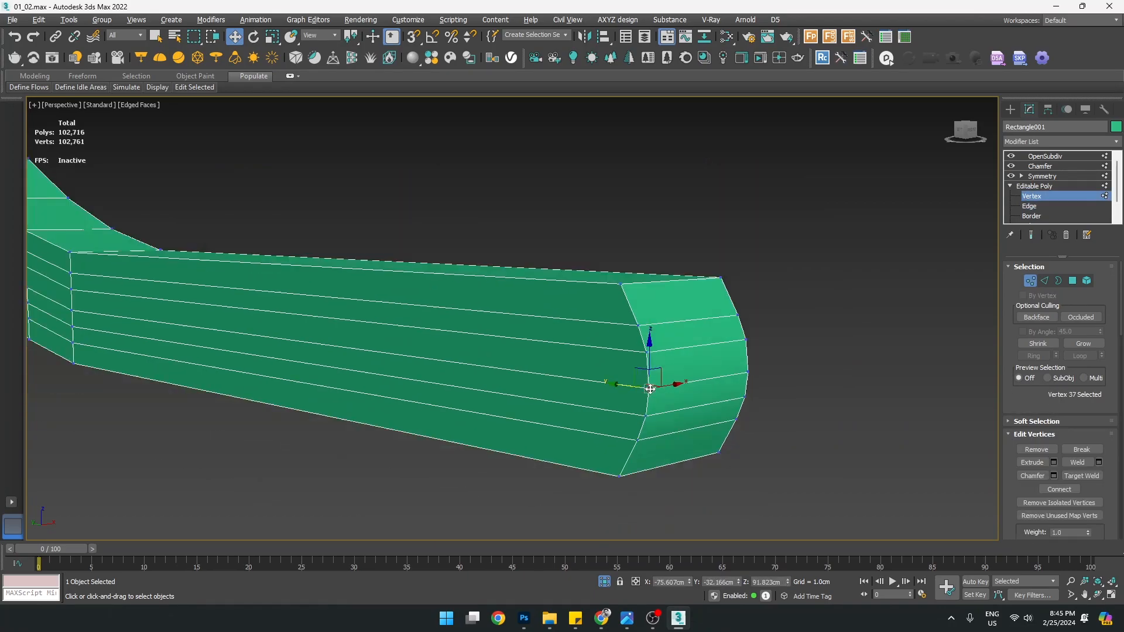
{"action": "key", "text": "alt+w"}
{"action": "middle_click", "coordinate": [461, 410]}
{"action": "key", "text": "alt+w"}
{"action": "middle_click_drag", "start_coordinate": [579, 410], "coordinate": [741, 414]}
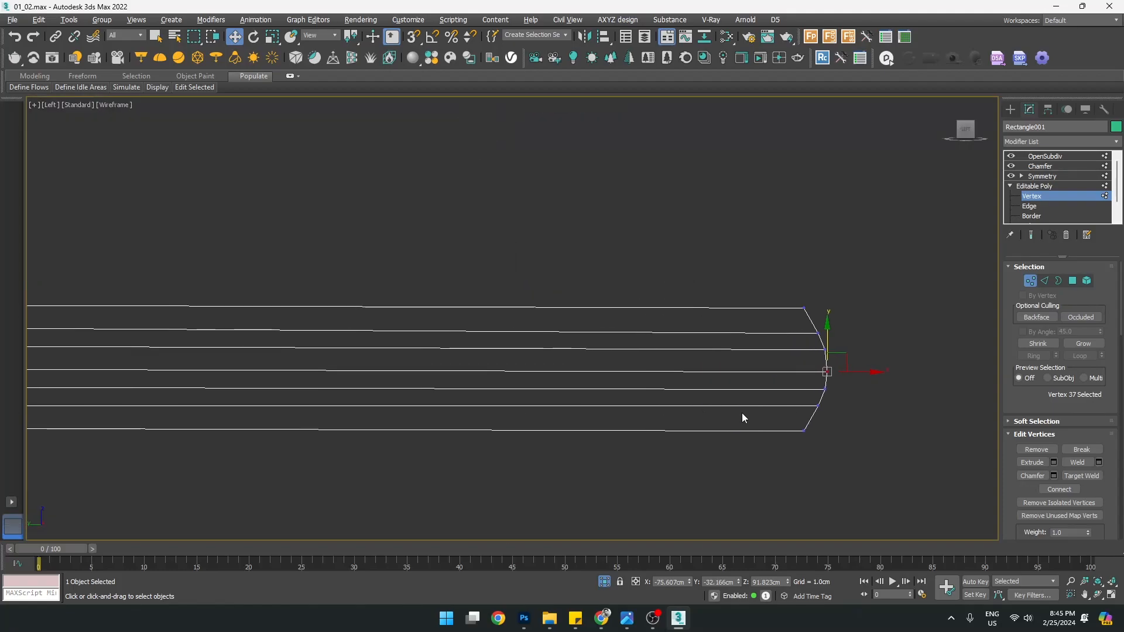
Select a middle lengthwise edge loop and nudge it slightly upward
{"action": "key", "text": "2"}
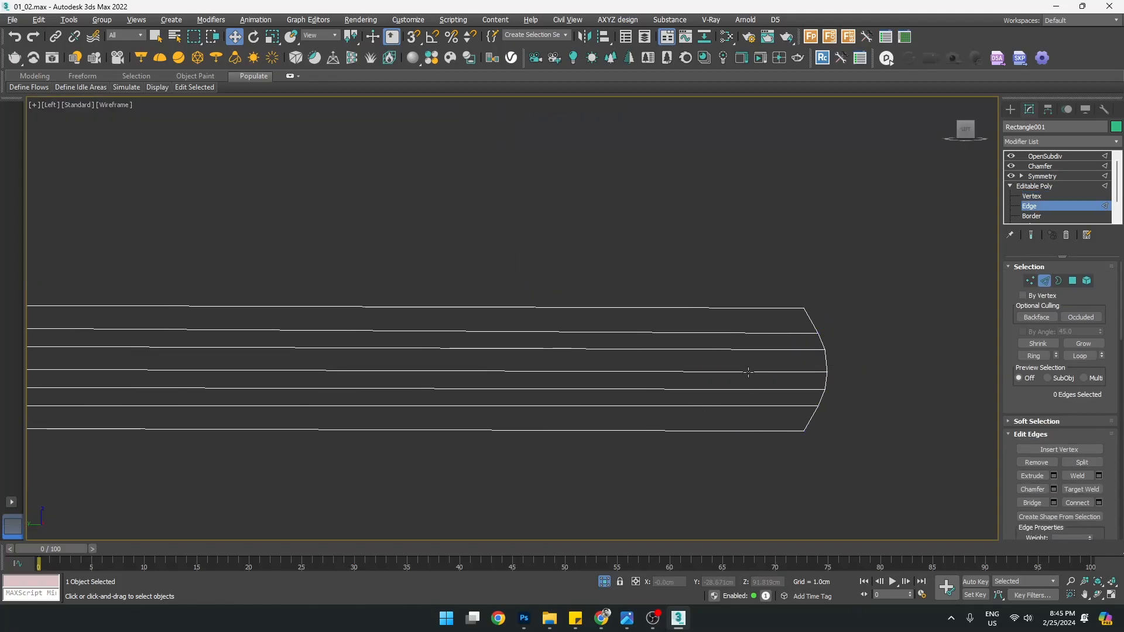
{"action": "scroll", "coordinate": [749, 372], "scroll_direction": "down", "scroll_amount": 2}
{"action": "scroll", "coordinate": [583, 376], "scroll_direction": "up", "scroll_amount": 4}
{"action": "scroll", "coordinate": [857, 360], "scroll_direction": "up", "scroll_amount": 2}
{"action": "double_click", "coordinate": [821, 349]}
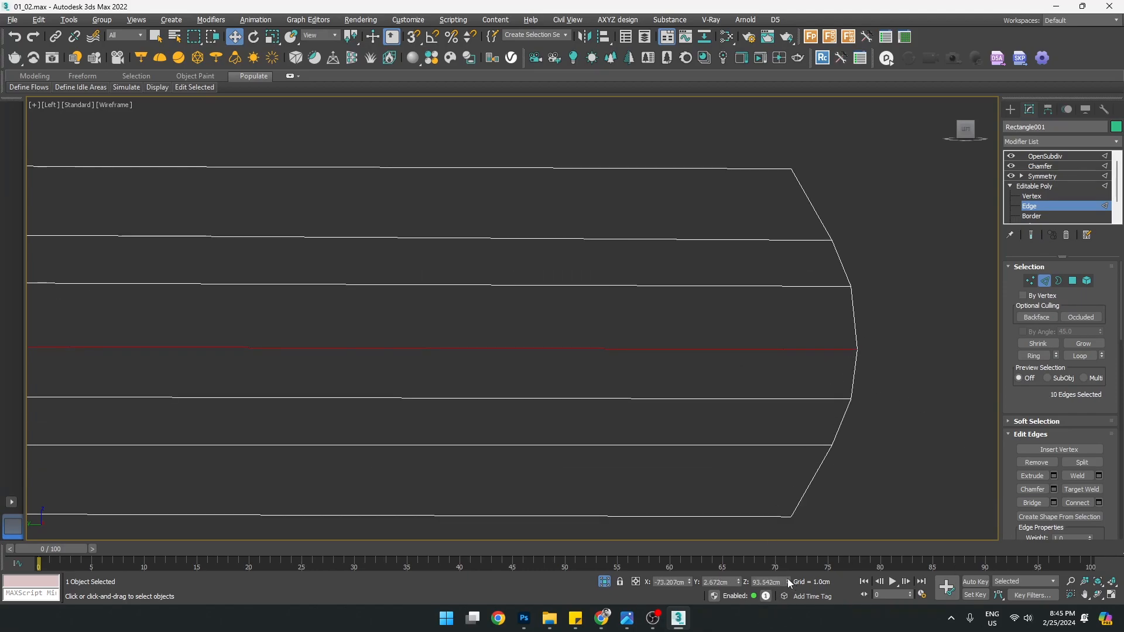
{"action": "left_click_drag", "start_coordinate": [789, 583], "coordinate": [782, 572]}
{"action": "left_click", "coordinate": [818, 396]}
{"action": "scroll", "coordinate": [814, 395], "scroll_direction": "down", "scroll_amount": 4}
{"action": "scroll", "coordinate": [665, 349], "scroll_direction": "up", "scroll_amount": 1}
{"action": "middle_click_drag", "start_coordinate": [665, 350], "coordinate": [751, 338]}
{"action": "middle_click_drag", "start_coordinate": [644, 422], "coordinate": [611, 441]}
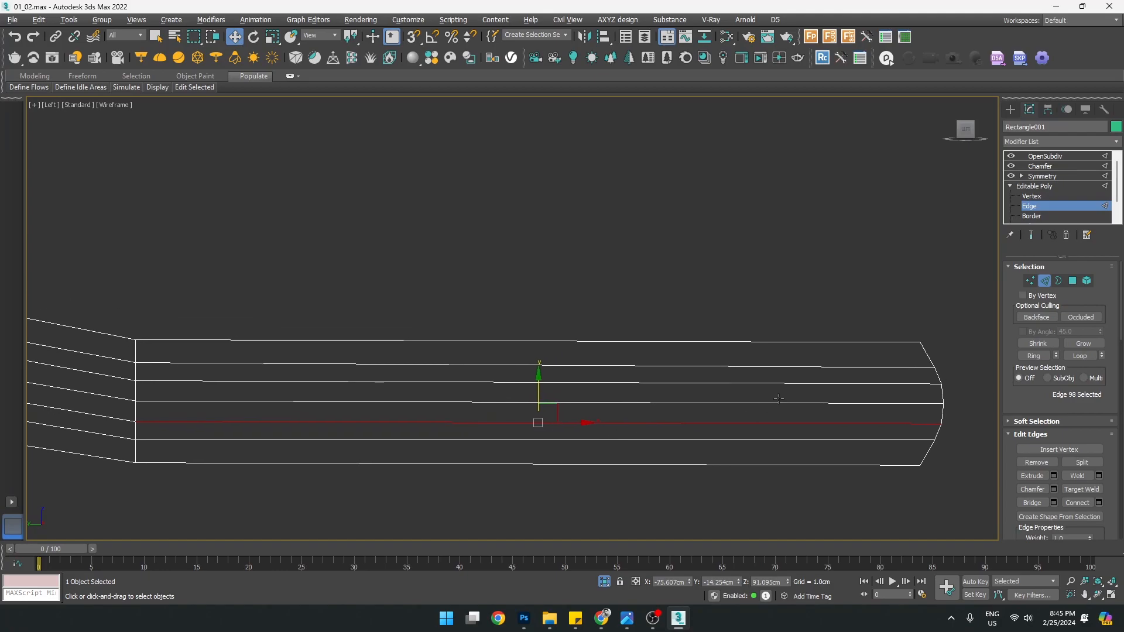
With 3D vertex snapping, align the rail's end-cap vertices level with their left counterparts
{"action": "key", "text": "1"}
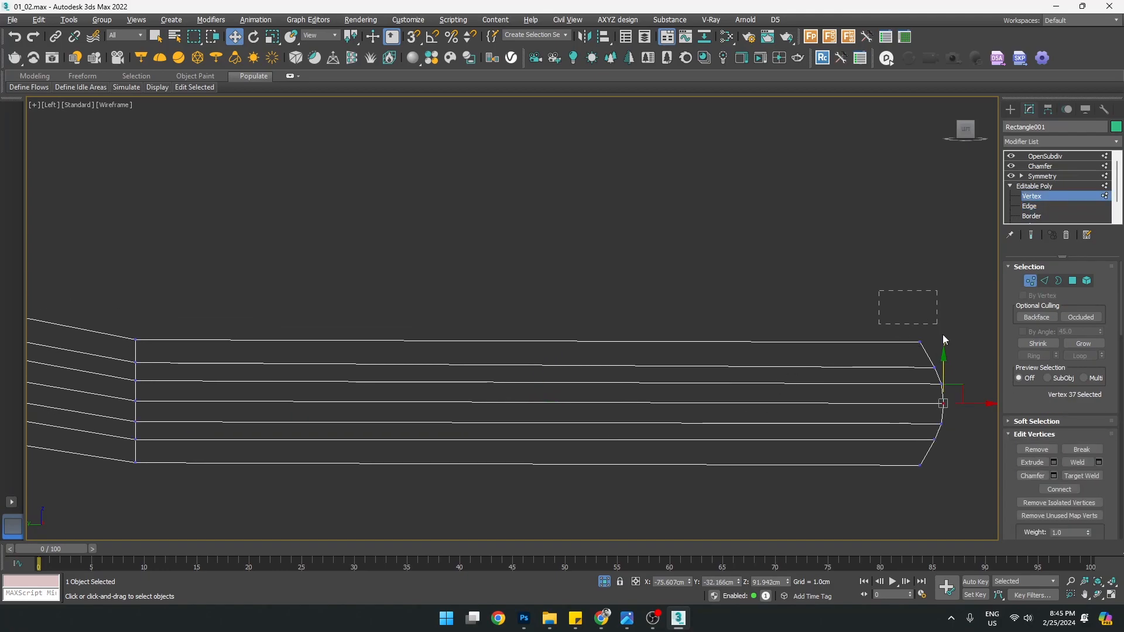
{"action": "left_click_drag", "start_coordinate": [946, 352], "coordinate": [946, 351]}
{"action": "left_click_drag", "start_coordinate": [947, 370], "coordinate": [947, 370]}
{"action": "key", "text": "s"}
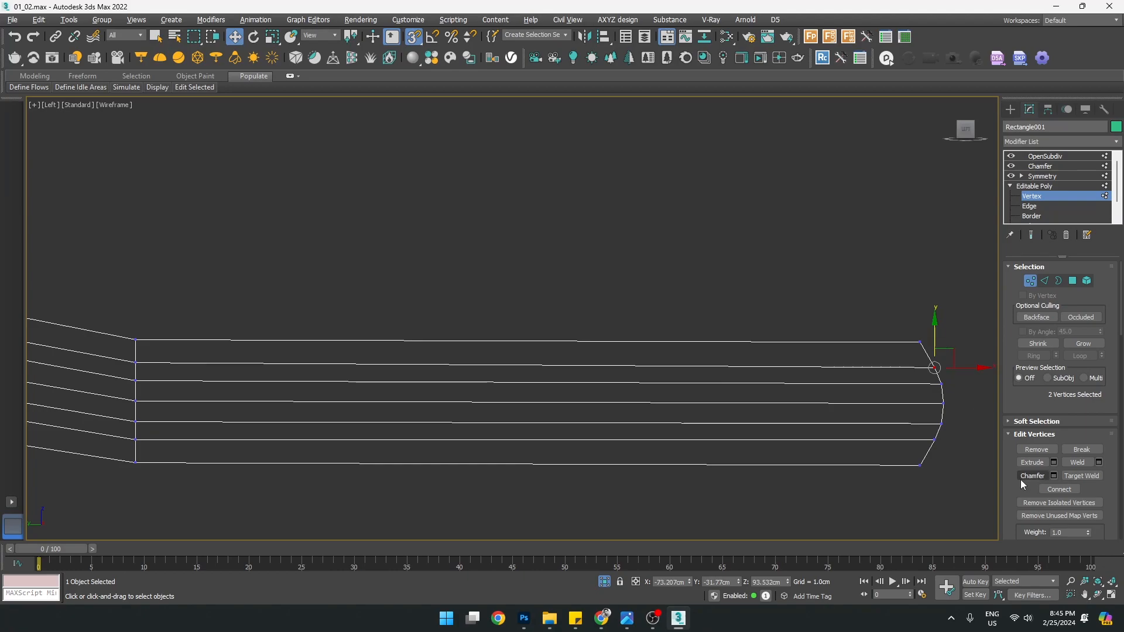
{"action": "left_click_drag", "start_coordinate": [936, 335], "coordinate": [129, 363]}
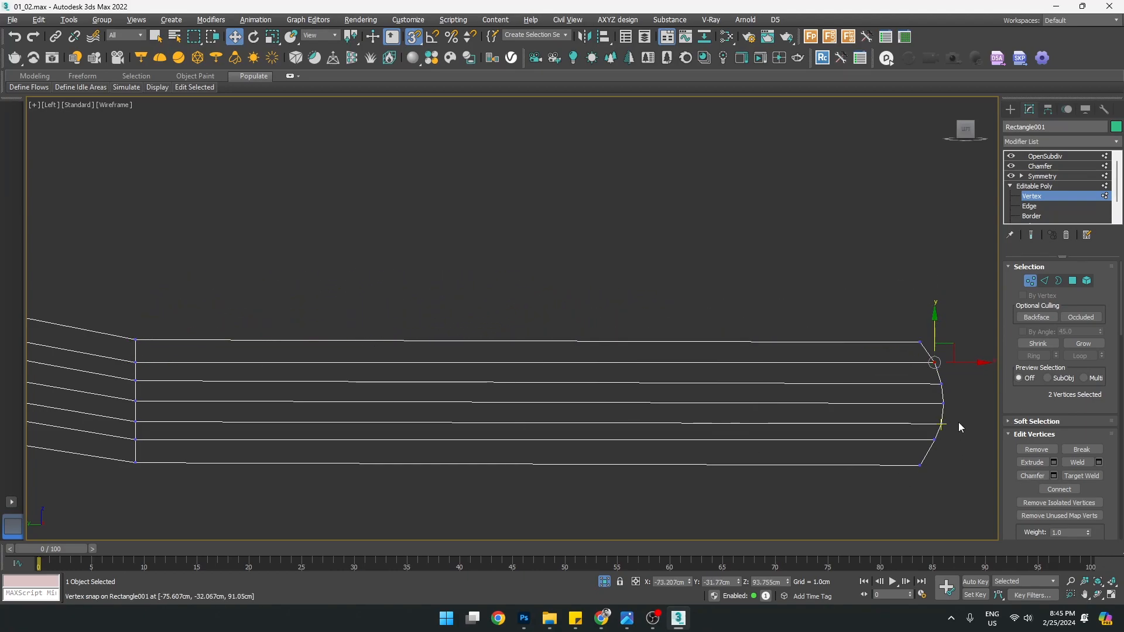
{"action": "left_click", "coordinate": [934, 439]}
{"action": "left_click_drag", "start_coordinate": [936, 404], "coordinate": [136, 439]}
{"action": "left_click", "coordinate": [968, 451]}
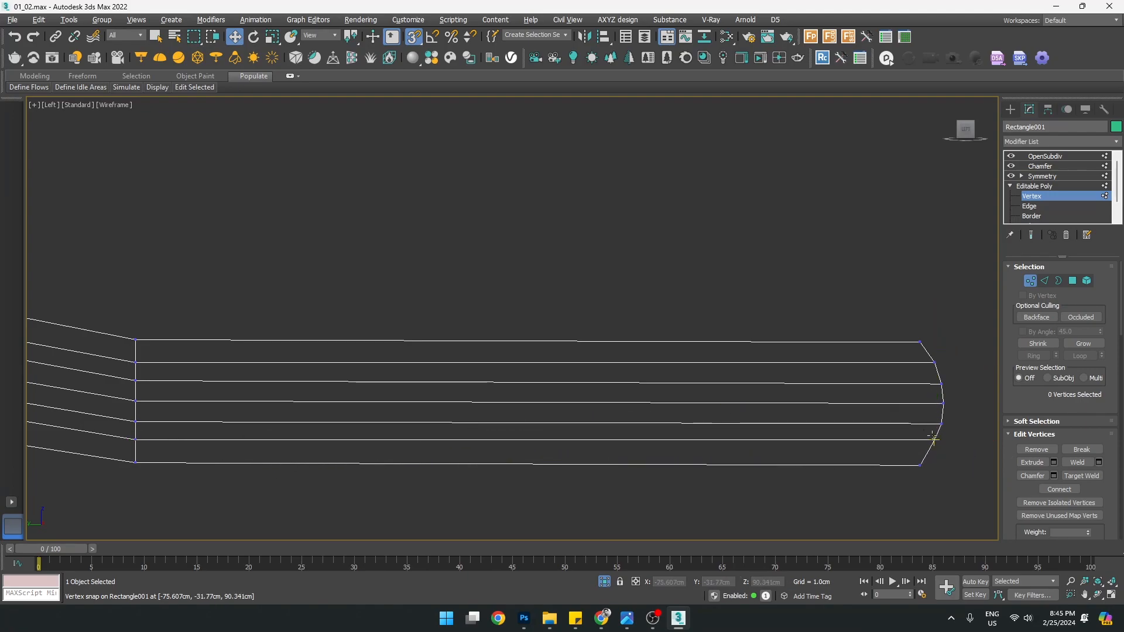
{"action": "left_click_drag", "start_coordinate": [929, 423], "coordinate": [132, 414]}
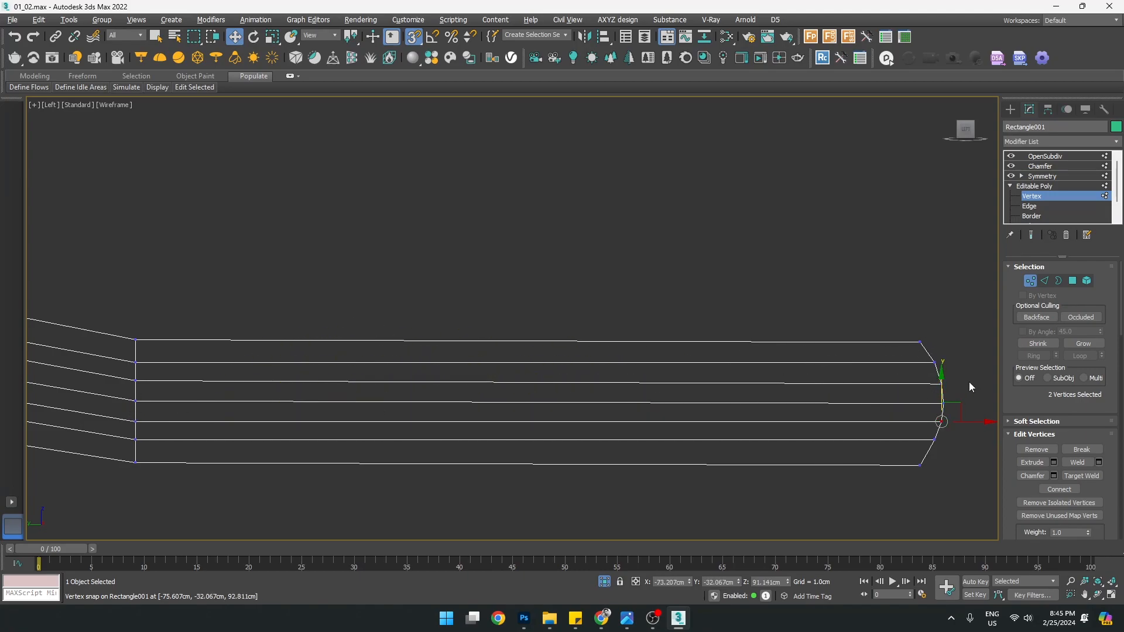
{"action": "left_click_drag", "start_coordinate": [941, 384], "coordinate": [125, 384]}
{"action": "key", "text": "s"}
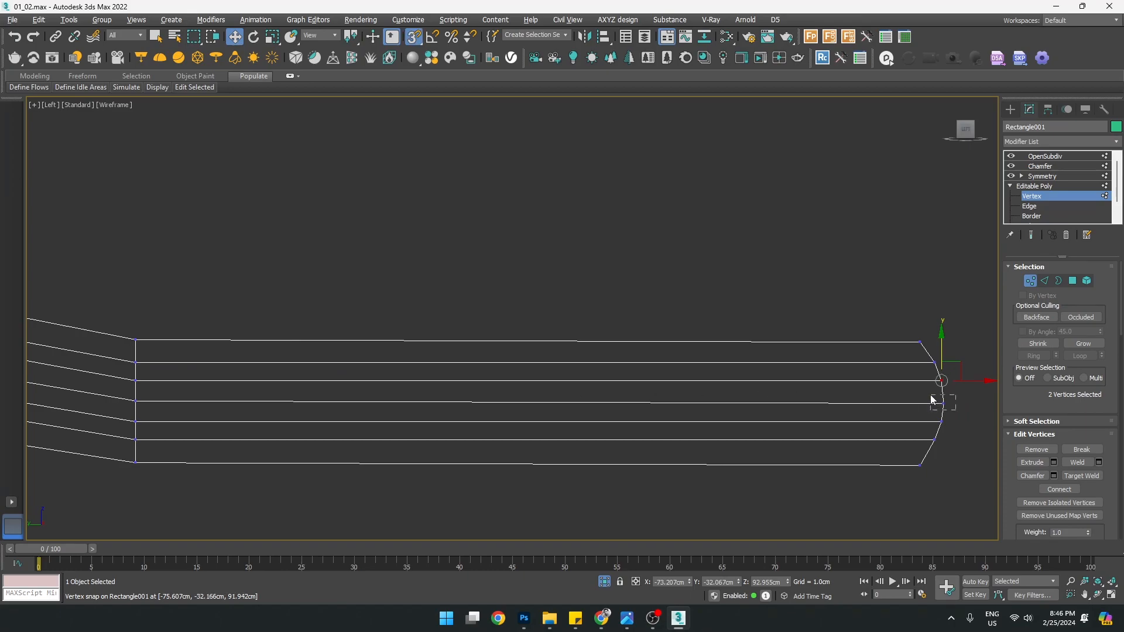
{"action": "left_click_drag", "start_coordinate": [944, 368], "coordinate": [137, 402]}
{"action": "key", "text": "s"}
Snap the bottom-left and top-left vertices level with the matching right-end vertices
{"action": "middle_click_drag", "start_coordinate": [796, 407], "coordinate": [751, 406]}
{"action": "left_click_drag", "start_coordinate": [801, 262], "coordinate": [971, 481]}
{"action": "left_click_drag", "start_coordinate": [65, 451], "coordinate": [135, 490]}
{"action": "key", "text": "s"}
{"action": "left_click_drag", "start_coordinate": [91, 431], "coordinate": [874, 466]}
{"action": "left_click", "coordinate": [72, 298]}
{"action": "left_click_drag", "start_coordinate": [103, 349], "coordinate": [102, 347]}
{"action": "left_click_drag", "start_coordinate": [91, 300], "coordinate": [873, 339]}
Select the right-end vertices and inspect the rail's end in the perspective view
{"action": "left_click", "coordinate": [584, 271]}
{"action": "scroll", "coordinate": [585, 271], "scroll_direction": "down", "scroll_amount": 3}
{"action": "middle_click_drag", "start_coordinate": [584, 271], "coordinate": [577, 304]}
{"action": "left_click_drag", "start_coordinate": [683, 293], "coordinate": [868, 454]}
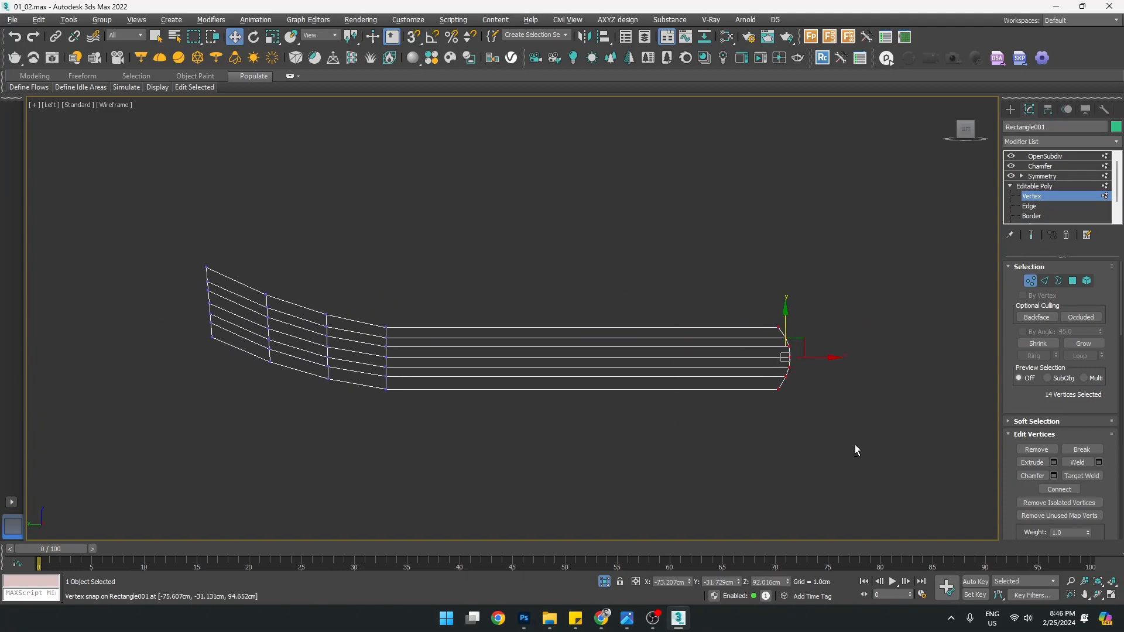
{"action": "key", "text": "alt+w"}
{"action": "middle_click", "coordinate": [756, 421]}
{"action": "key", "text": "alt+w"}
{"action": "middle_click_drag", "start_coordinate": [755, 422], "coordinate": [567, 402], "text": "alt"}
Try removing two lengthwise edge loops from the rail, then undo
{"action": "key", "text": "2"}
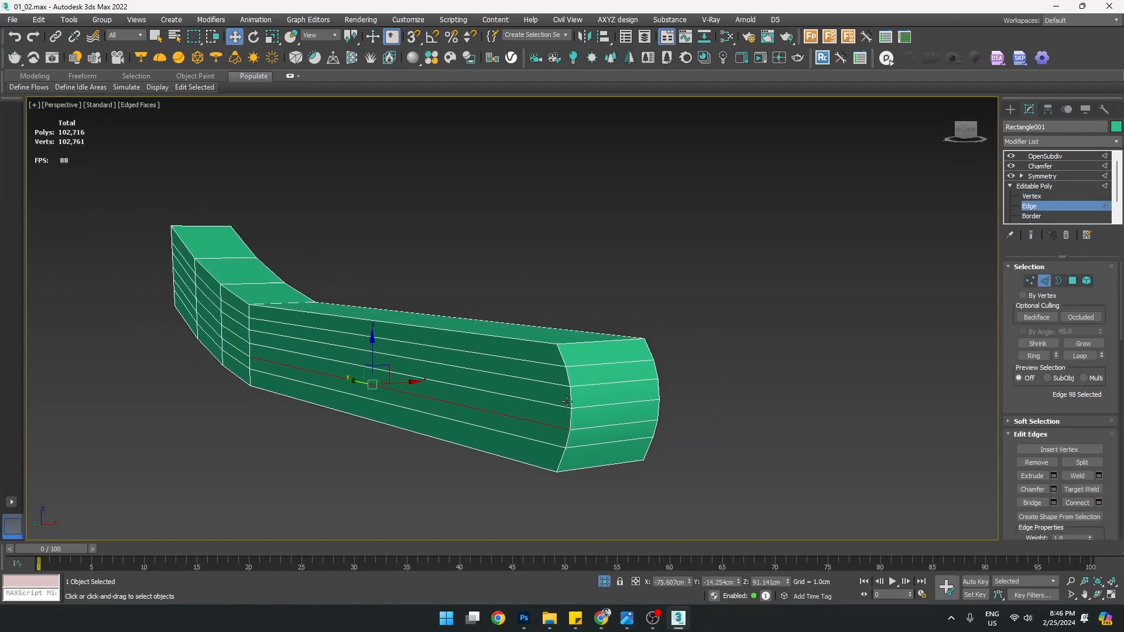
{"action": "left_click", "coordinate": [592, 366]}
{"action": "middle_click_drag", "start_coordinate": [591, 365], "coordinate": [657, 383], "text": "alt"}
{"action": "double_click", "coordinate": [643, 391]}
{"action": "double_click", "coordinate": [636, 453], "text": "ctrl"}
{"action": "key", "text": "ctrl+BackSpace"}
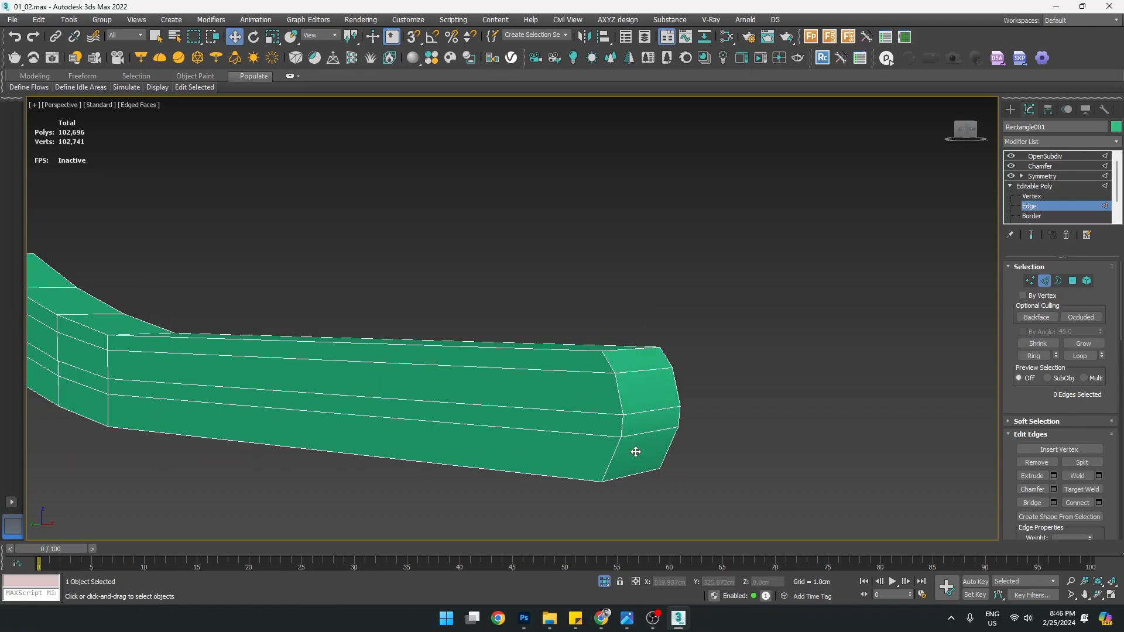
{"action": "key", "text": "ctrl+z"}
Select the armrest's lower and middle edge loops, remove them, and exit Edge level
{"action": "left_click", "coordinate": [632, 368]}
{"action": "middle_click_drag", "start_coordinate": [633, 368], "coordinate": [696, 381], "text": "alt"}
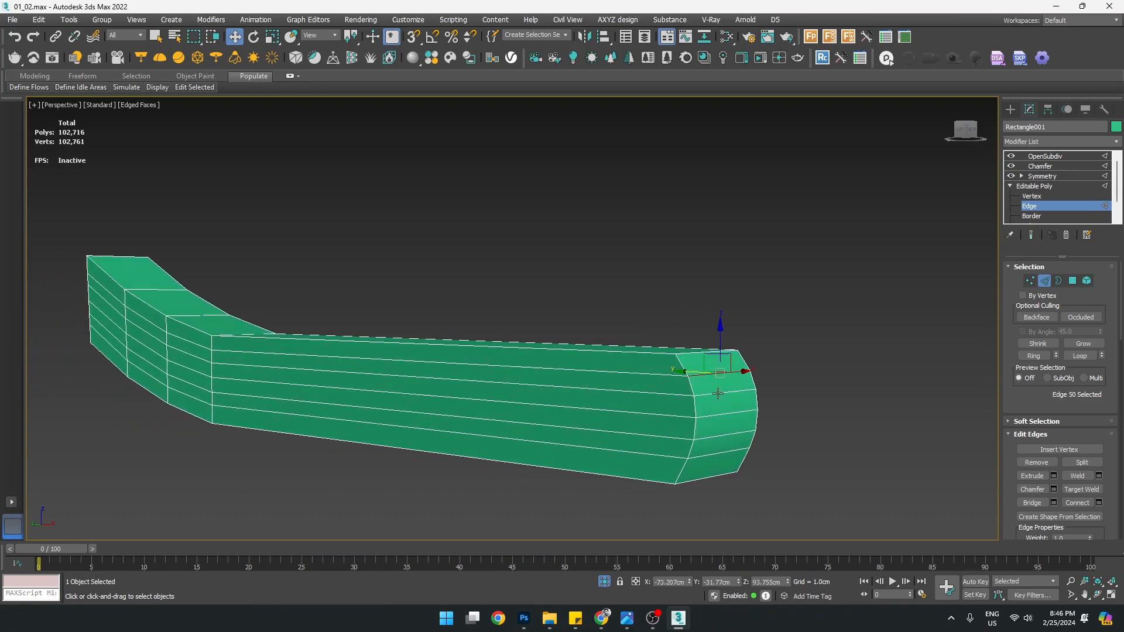
{"action": "left_click", "coordinate": [718, 393]}
{"action": "middle_click_drag", "start_coordinate": [754, 430], "coordinate": [769, 423], "text": "alt"}
{"action": "left_click", "coordinate": [718, 414], "text": "ctrl"}
{"action": "left_click", "coordinate": [713, 434], "text": "ctrl"}
{"action": "double_click", "coordinate": [718, 437]}
{"action": "double_click", "coordinate": [689, 398], "text": "ctrl"}
{"action": "key", "text": "ctrl+BackSpace"}
{"action": "middle_click_drag", "start_coordinate": [617, 404], "coordinate": [676, 405]}
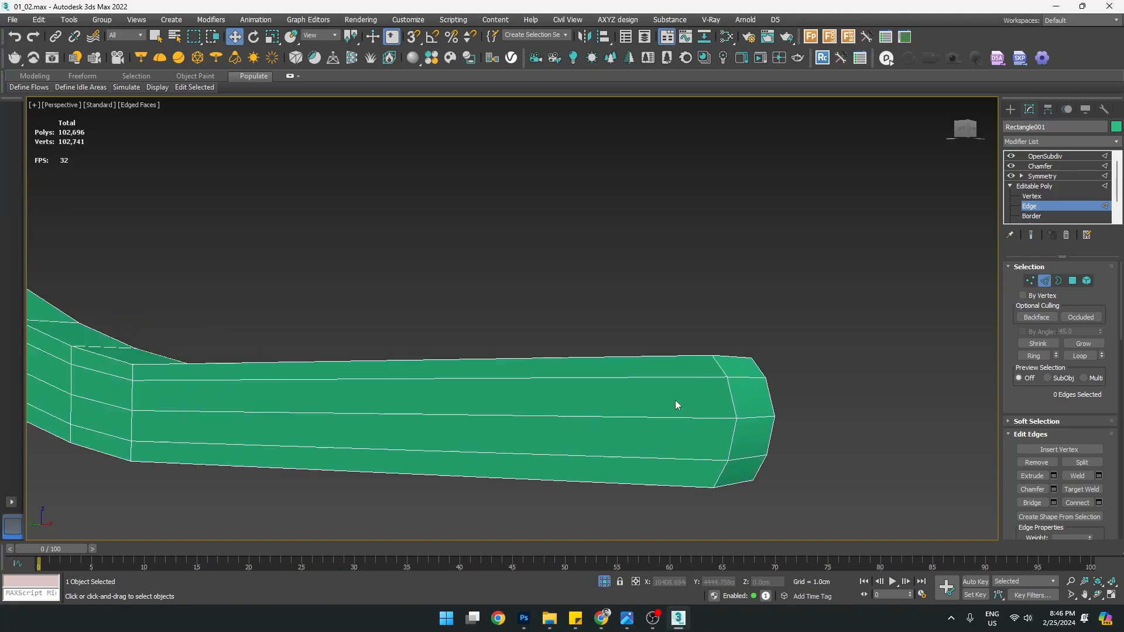
{"action": "left_click", "coordinate": [1035, 209]}
Toggle the armrest's Chamfer and OpenSubdiv modifiers off and back on to compare
{"action": "left_click", "coordinate": [1011, 110]}
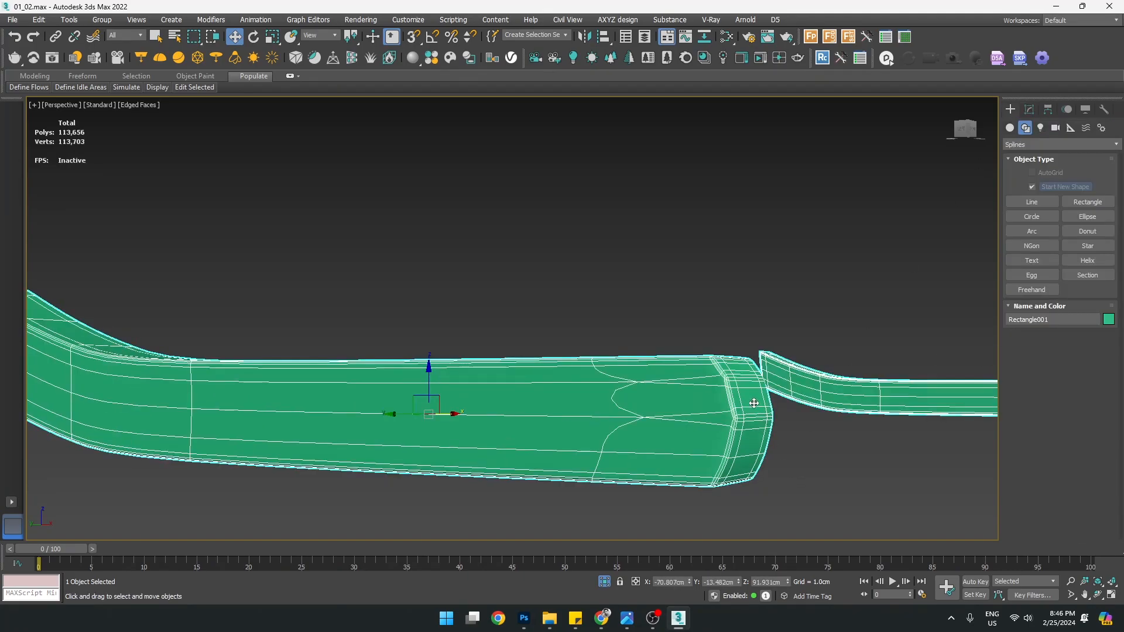
{"action": "scroll", "coordinate": [755, 404], "scroll_direction": "up", "scroll_amount": 4}
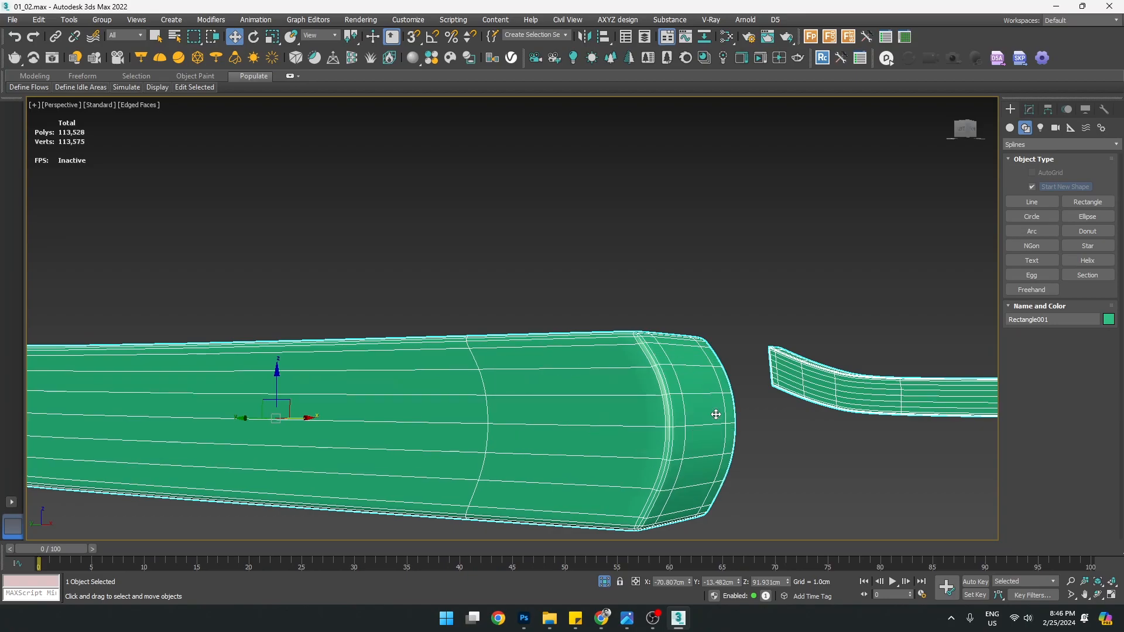
{"action": "scroll", "coordinate": [868, 468], "scroll_direction": "down", "scroll_amount": 3}
{"action": "left_click", "coordinate": [1029, 110]}
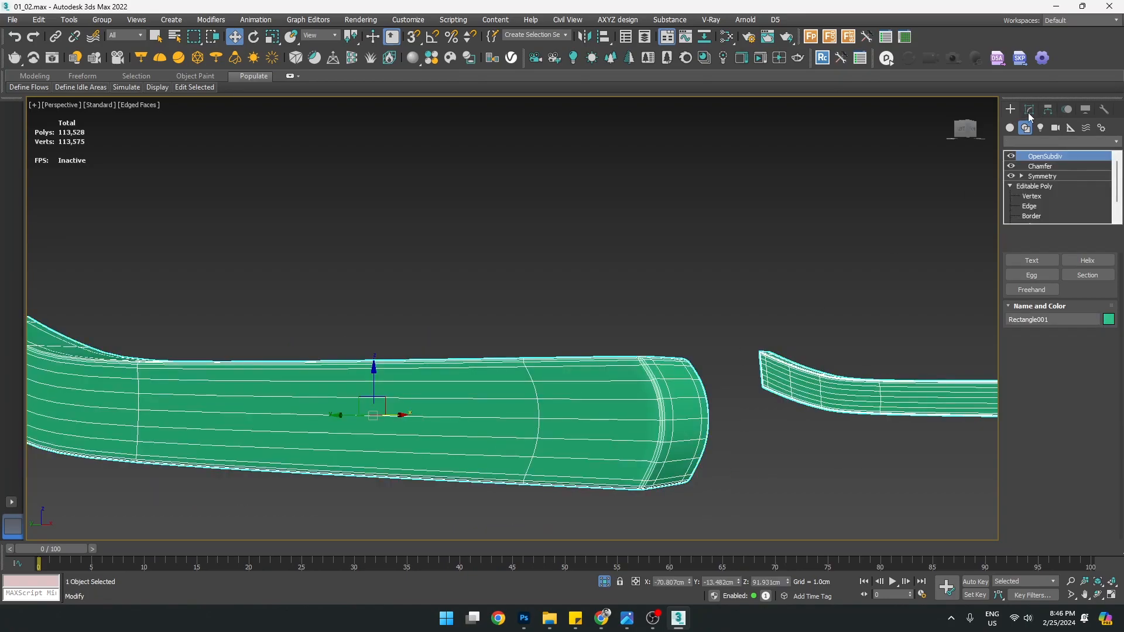
{"action": "left_click", "coordinate": [1012, 166]}
{"action": "scroll", "coordinate": [696, 385], "scroll_direction": "down", "scroll_amount": 2}
{"action": "scroll", "coordinate": [595, 395], "scroll_direction": "up", "scroll_amount": 2}
{"action": "middle_click_drag", "start_coordinate": [736, 411], "coordinate": [724, 416], "text": "alt"}
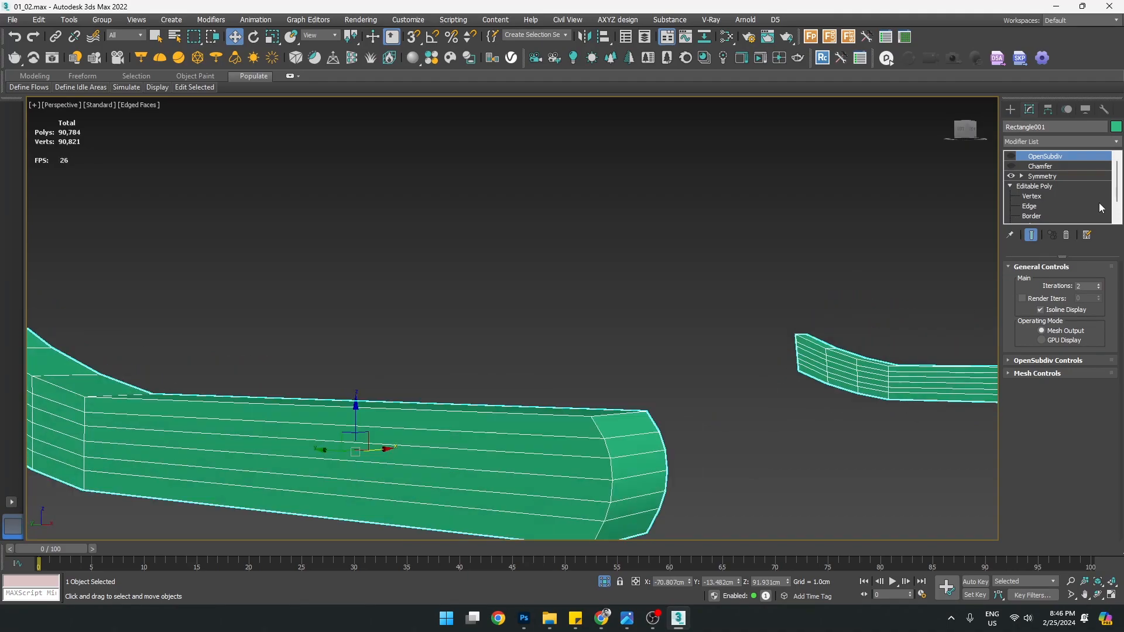
{"action": "left_click", "coordinate": [1011, 166]}
{"action": "left_click", "coordinate": [1011, 157]}
{"action": "left_click", "coordinate": [1011, 109]}
Switch to Default Shading and end isolation to view the whole bench
{"action": "key", "text": "F4"}
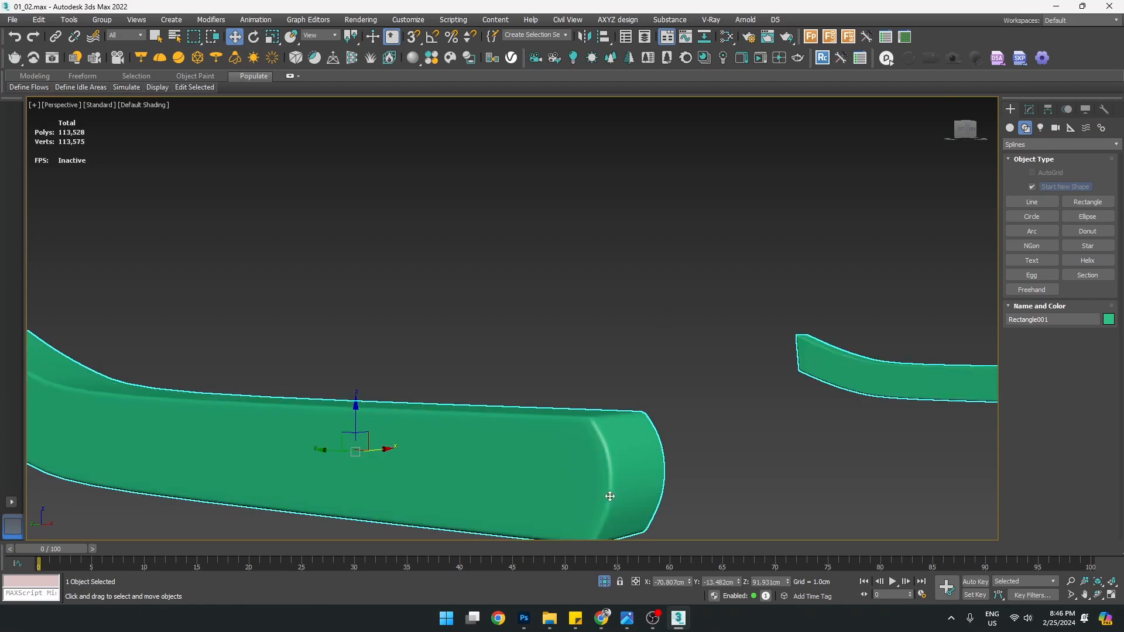
{"action": "scroll", "coordinate": [600, 500], "scroll_direction": "down", "scroll_amount": 4}
{"action": "middle_click_drag", "start_coordinate": [600, 500], "coordinate": [453, 350]}
{"action": "right_click", "coordinate": [454, 350]}
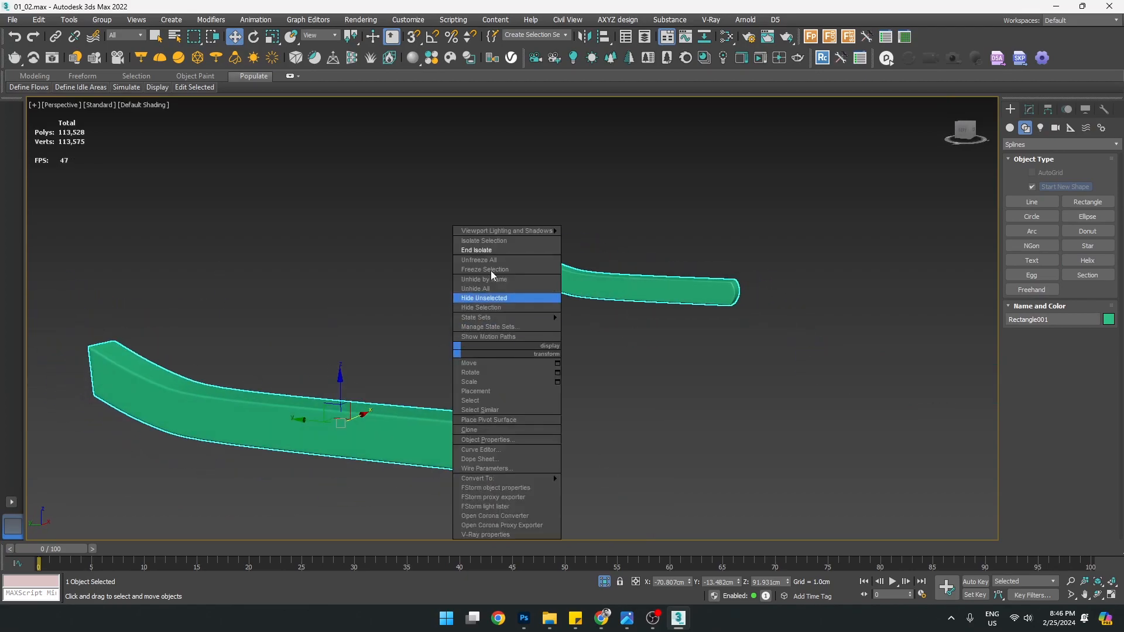
{"action": "left_click", "coordinate": [478, 250]}
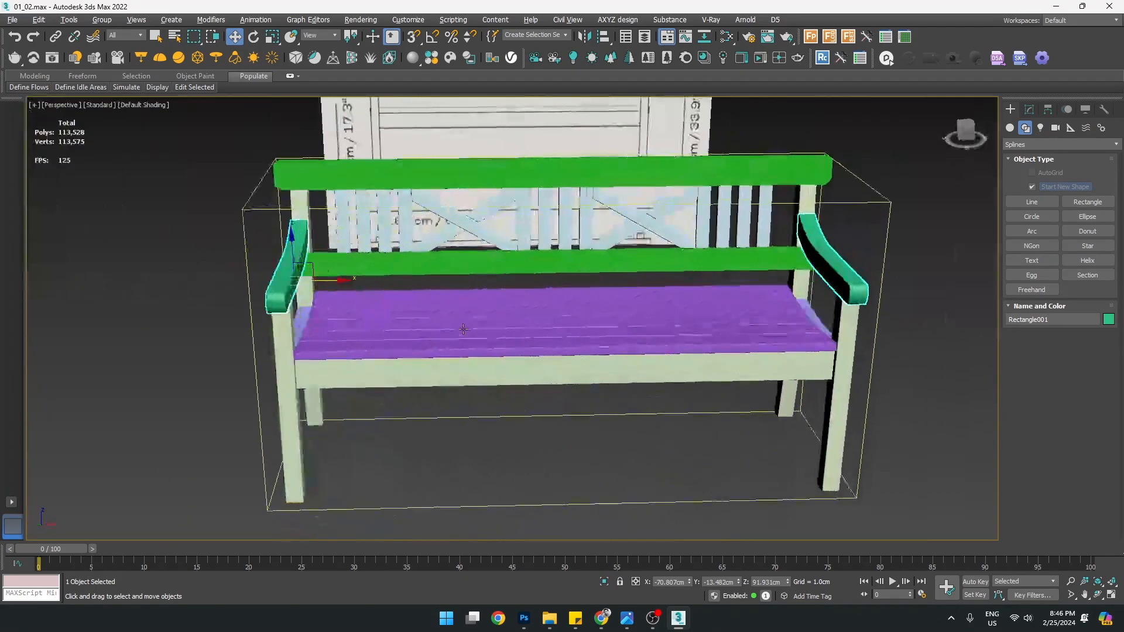
{"action": "middle_click_drag", "start_coordinate": [464, 329], "coordinate": [534, 311], "text": "alt"}
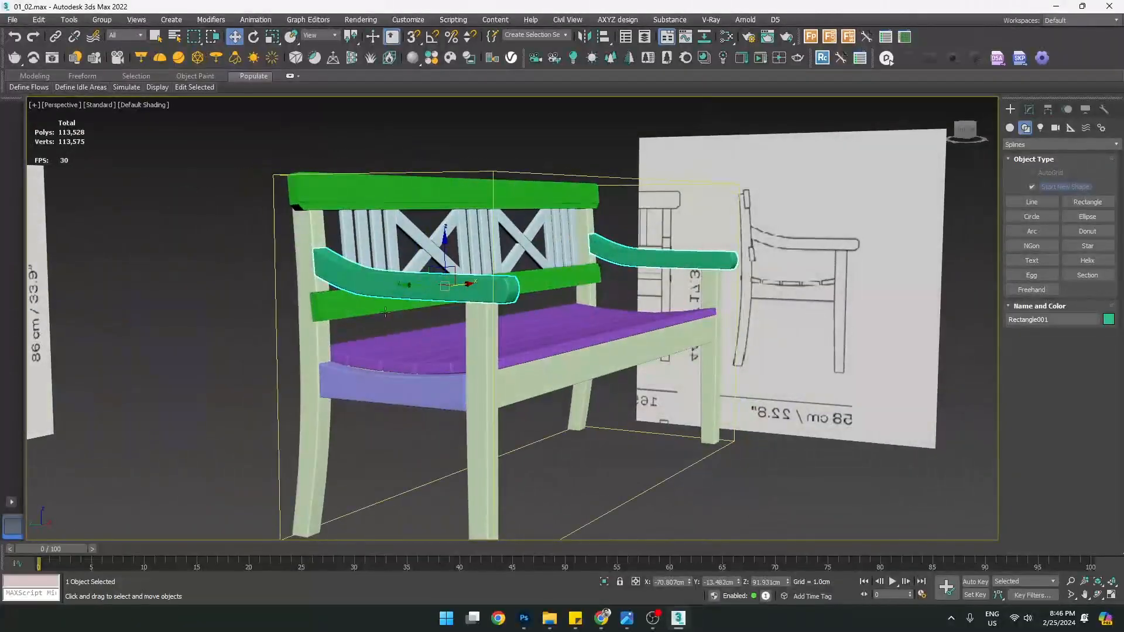
{"action": "scroll", "coordinate": [374, 307], "scroll_direction": "up", "scroll_amount": 2}
{"action": "left_click", "coordinate": [347, 304]}
{"action": "middle_click_drag", "start_coordinate": [347, 304], "coordinate": [492, 293], "text": "alt"}
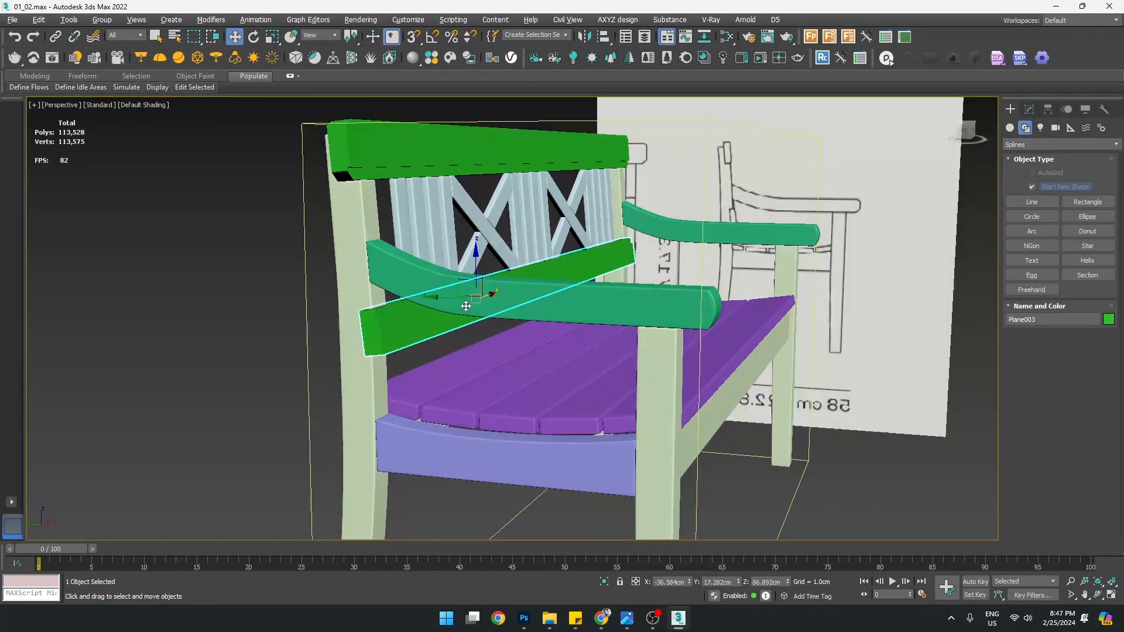
{"action": "scroll", "coordinate": [421, 279], "scroll_direction": "up", "scroll_amount": 3}
{"action": "middle_click_drag", "start_coordinate": [421, 278], "coordinate": [430, 349]}
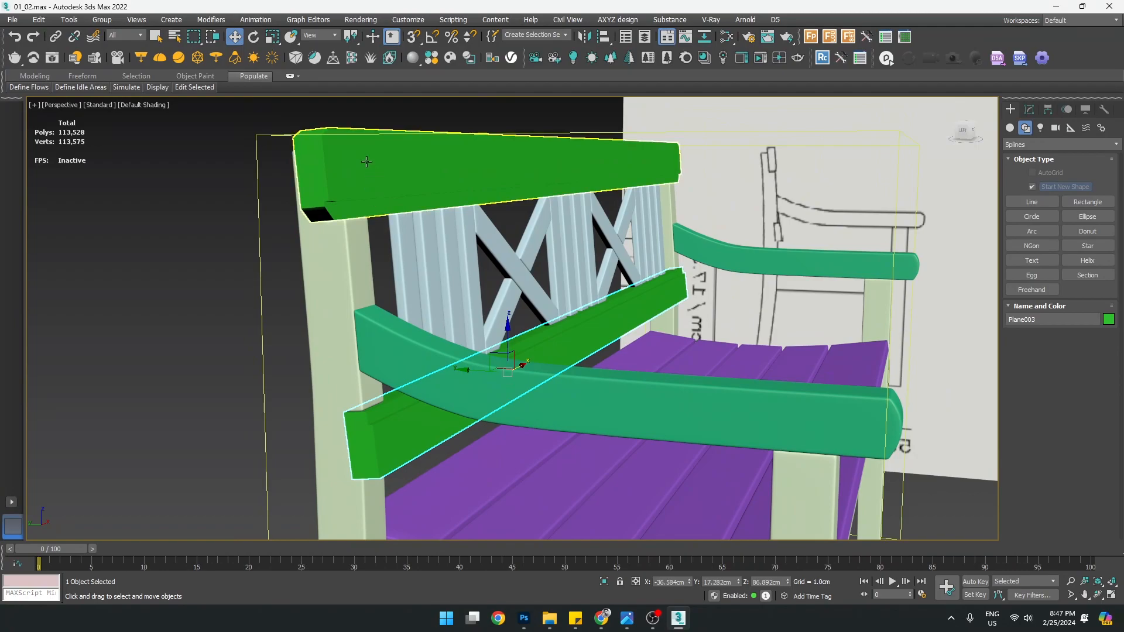
Copy the front armrest's Chamfer and OpenSubdiv modifiers, then isolate the two green back rails
{"action": "left_click", "coordinate": [564, 421]}
{"action": "left_click", "coordinate": [1030, 109]}
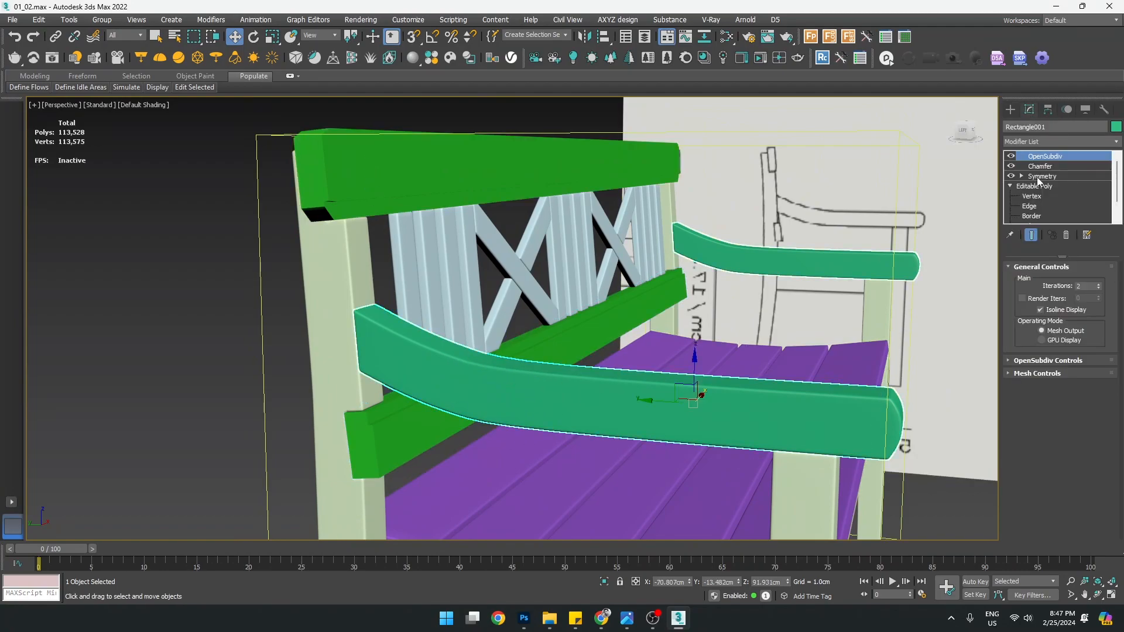
{"action": "right_click", "coordinate": [1041, 175]}
{"action": "left_click", "coordinate": [1005, 221]}
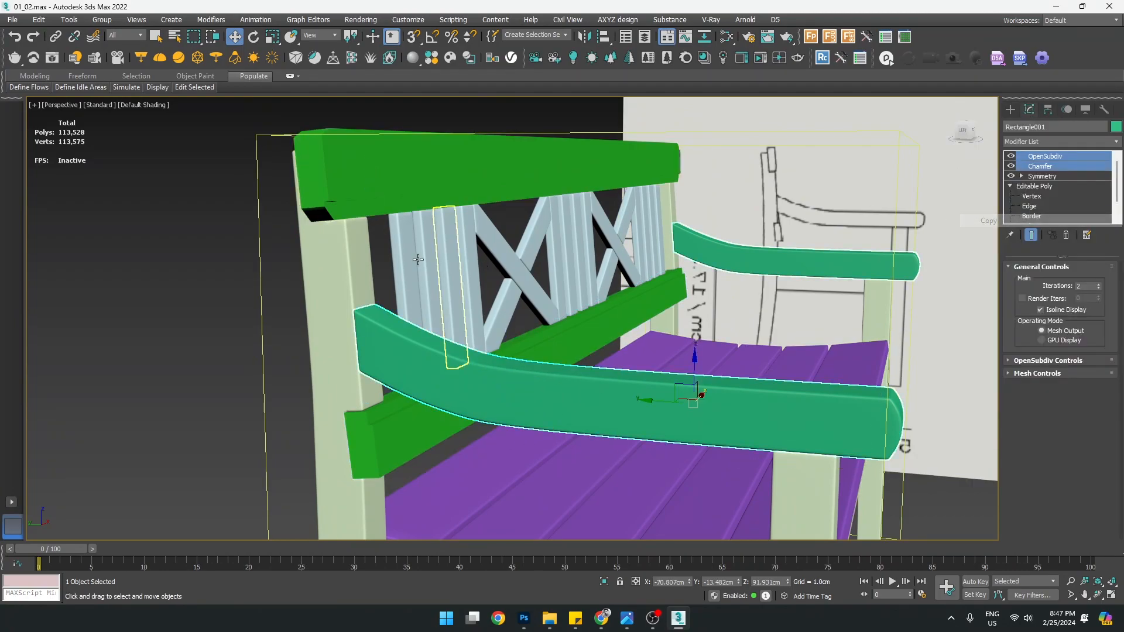
{"action": "left_click", "coordinate": [325, 183]}
{"action": "left_click", "coordinate": [400, 460], "text": "ctrl"}
{"action": "key", "text": "alt+q"}
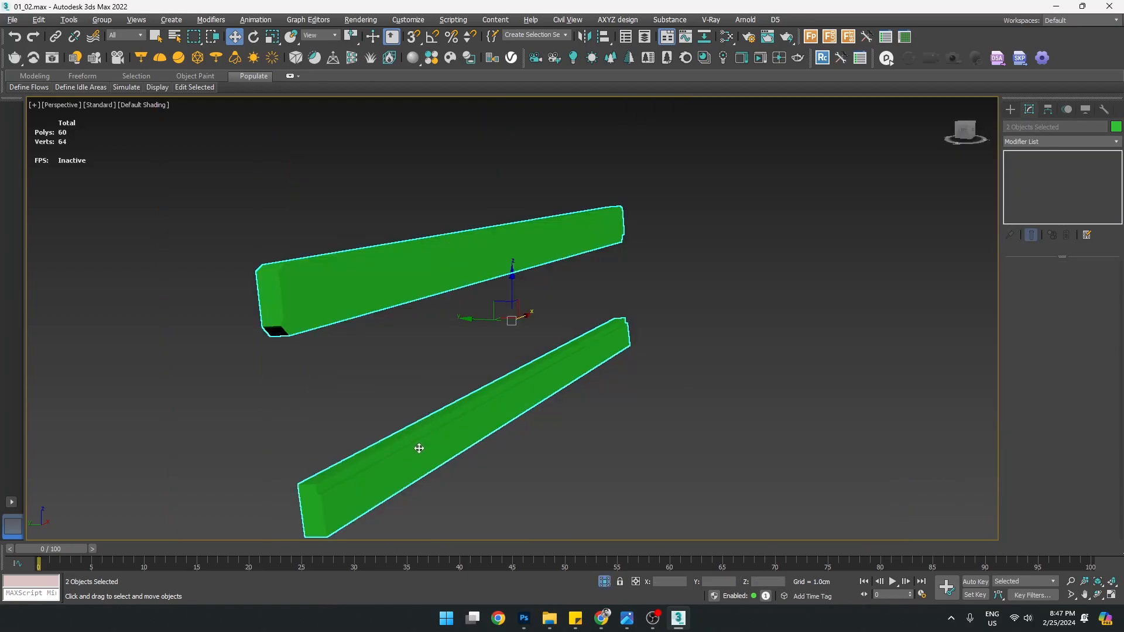
Paste the Chamfer and OpenSubdiv modifiers onto the lower back rail
{"action": "scroll", "coordinate": [471, 445], "scroll_direction": "up", "scroll_amount": 2}
{"action": "left_click", "coordinate": [471, 448]}
{"action": "left_click", "coordinate": [409, 419]}
{"action": "scroll", "coordinate": [393, 389], "scroll_direction": "down", "scroll_amount": 5}
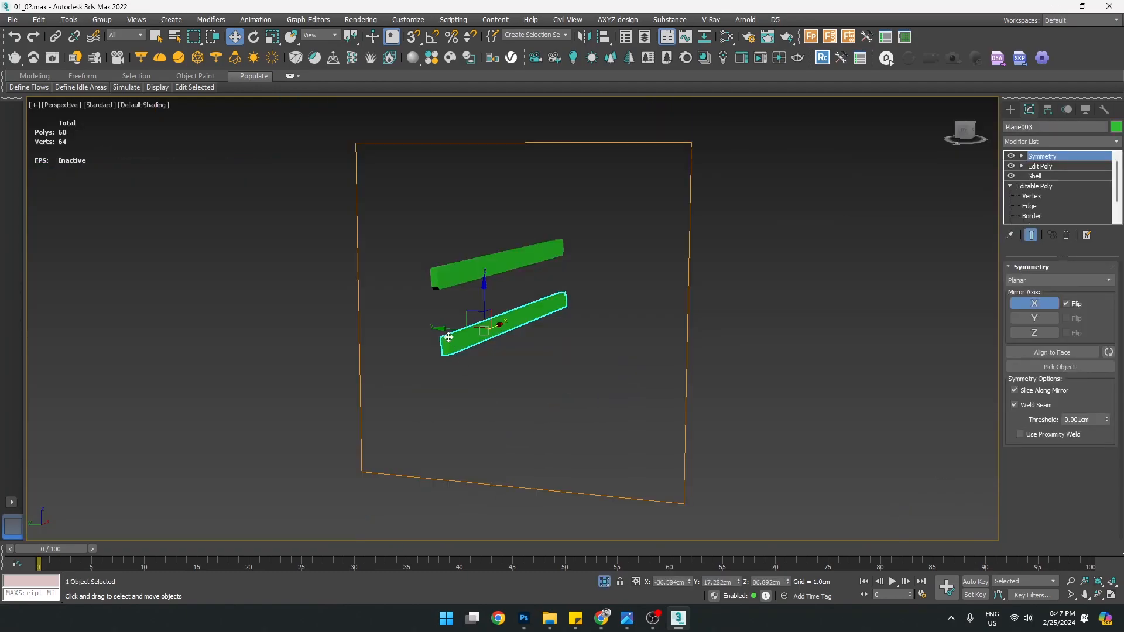
{"action": "key", "text": "F4"}
{"action": "scroll", "coordinate": [448, 348], "scroll_direction": "up", "scroll_amount": 5}
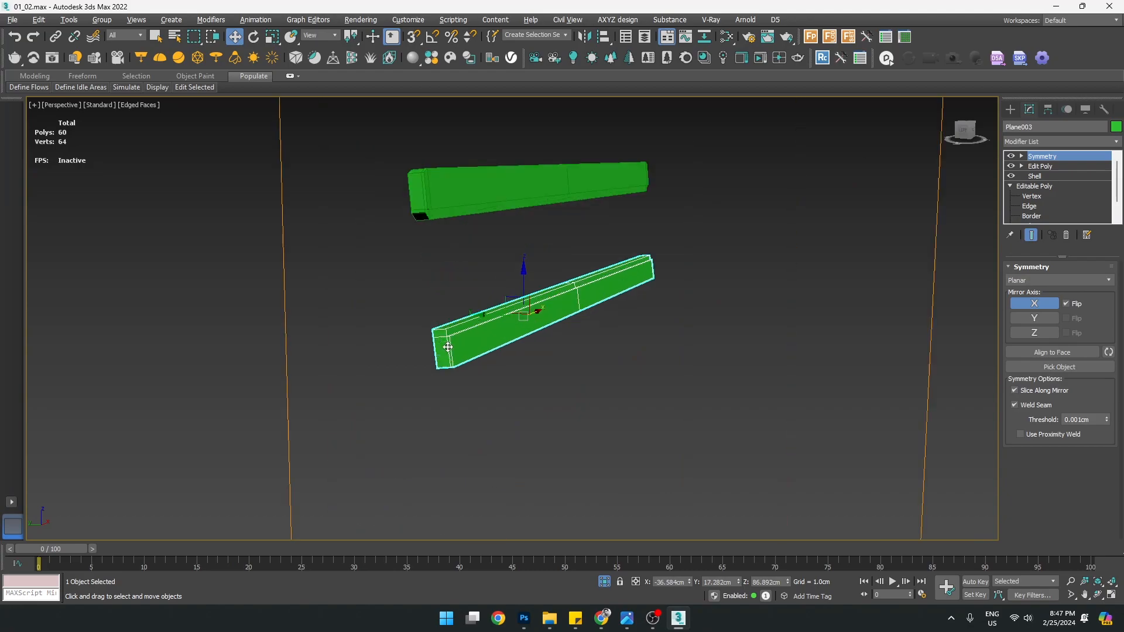
{"action": "middle_click_drag", "start_coordinate": [455, 332], "coordinate": [457, 387]}
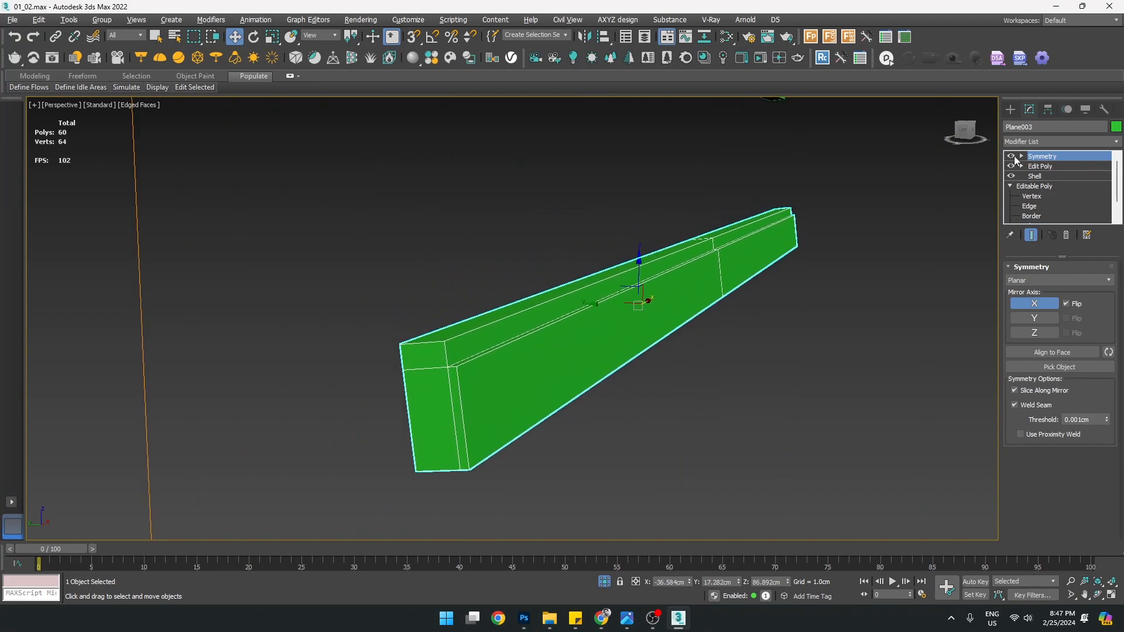
{"action": "right_click", "coordinate": [1051, 157]}
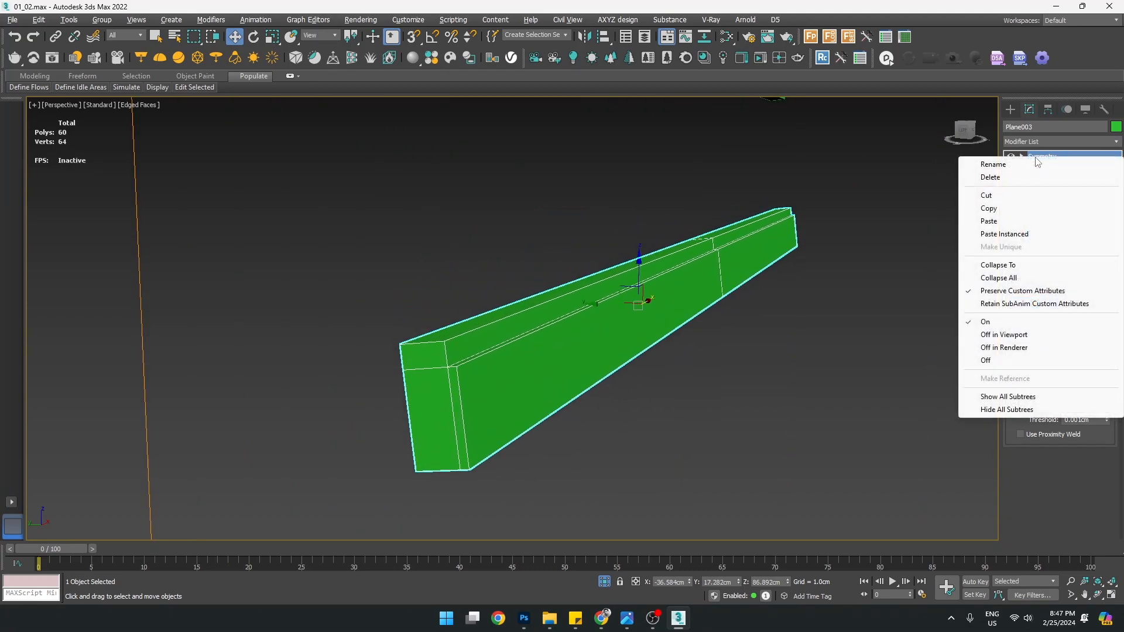
{"action": "left_click", "coordinate": [989, 221]}
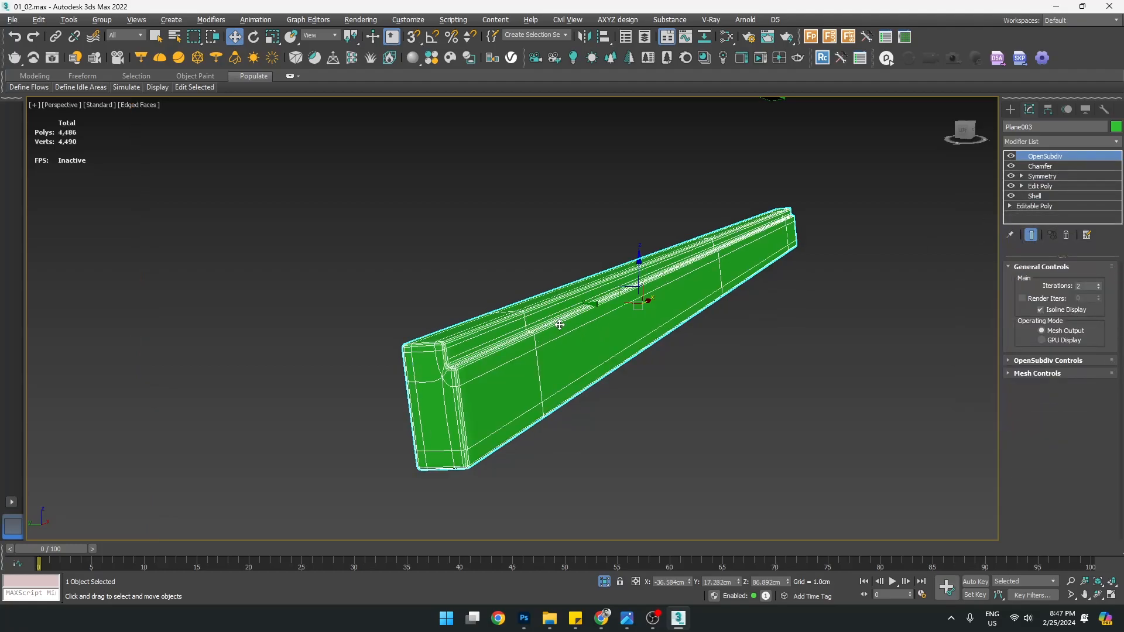
{"action": "key", "text": "F4"}
Paste the Chamfer and OpenSubdiv modifiers onto the upper back rail
{"action": "scroll", "coordinate": [596, 303], "scroll_direction": "down", "scroll_amount": 2}
{"action": "middle_click_drag", "start_coordinate": [642, 240], "coordinate": [626, 357]}
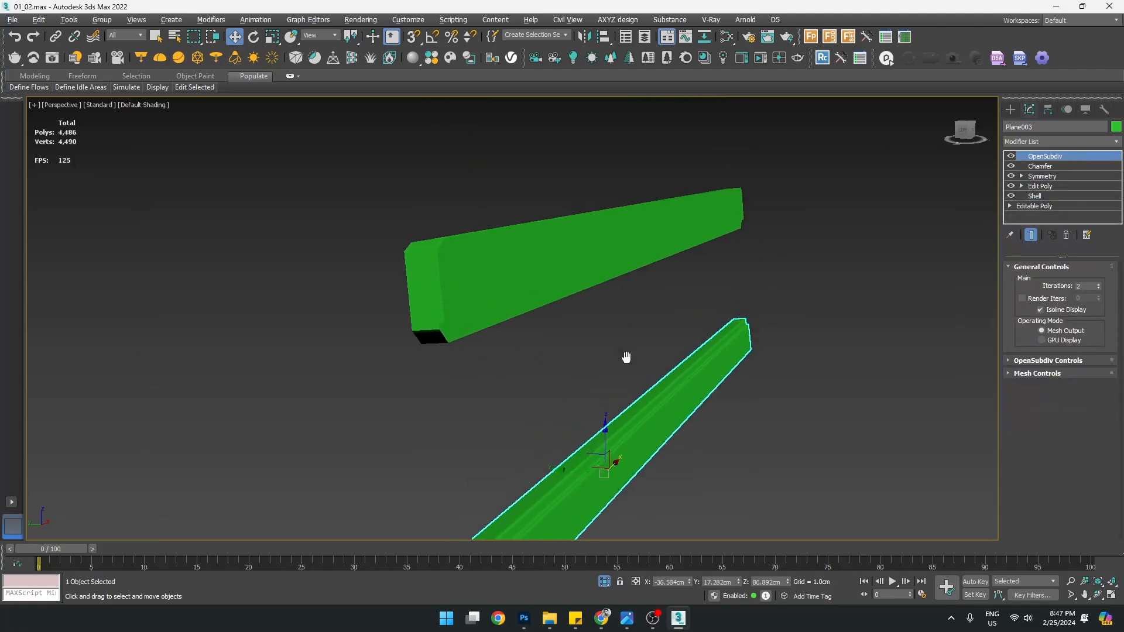
{"action": "left_click", "coordinate": [550, 268]}
{"action": "scroll", "coordinate": [521, 267], "scroll_direction": "up", "scroll_amount": 2}
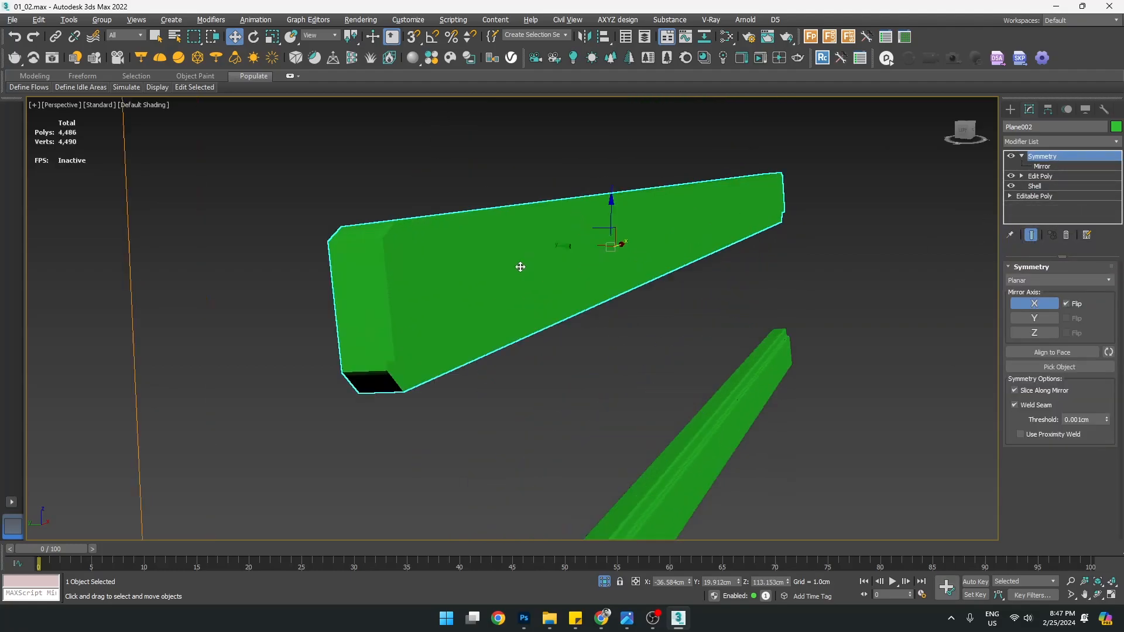
{"action": "right_click", "coordinate": [1048, 161]}
{"action": "left_click", "coordinate": [996, 228]}
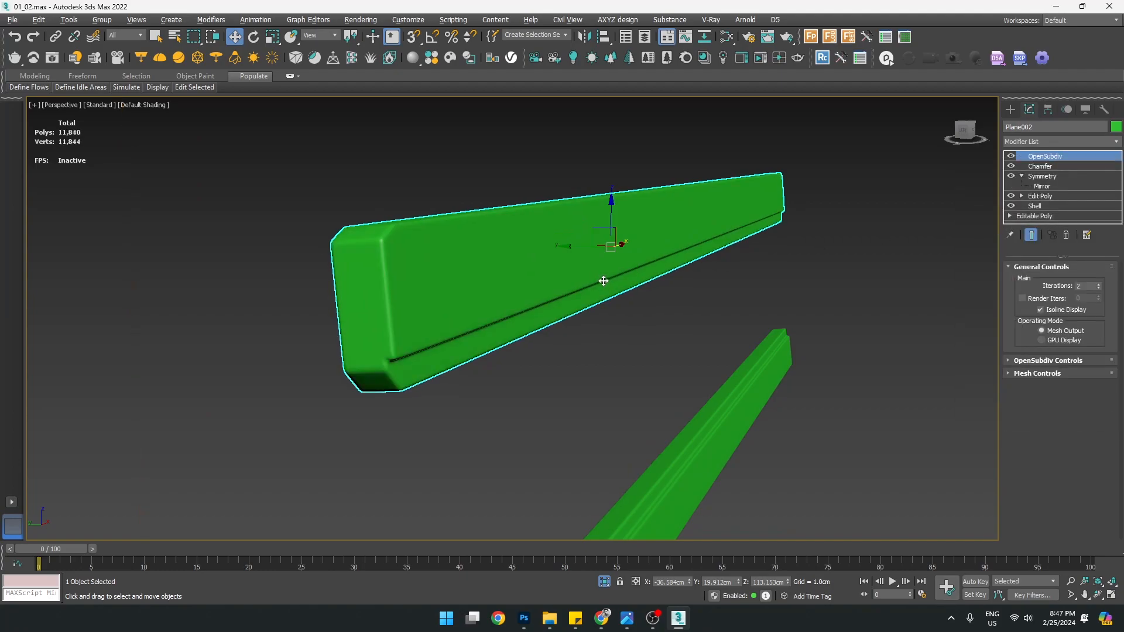
End Isolate so the whole bench, now 125,308 polygons, is visible again
{"action": "middle_click_drag", "start_coordinate": [596, 285], "coordinate": [410, 301], "text": "alt"}
{"action": "right_click", "coordinate": [606, 232]}
{"action": "left_click", "coordinate": [658, 139]}
{"action": "scroll", "coordinate": [317, 309], "scroll_direction": "up", "scroll_amount": 8}
Select the vertical post Box003 beside the lower back rail and isolate it
{"action": "left_click", "coordinate": [340, 310]}
{"action": "middle_click_drag", "start_coordinate": [344, 311], "coordinate": [419, 336], "text": "alt"}
{"action": "scroll", "coordinate": [406, 295], "scroll_direction": "down", "scroll_amount": 10}
{"action": "scroll", "coordinate": [420, 336], "scroll_direction": "up", "scroll_amount": 4}
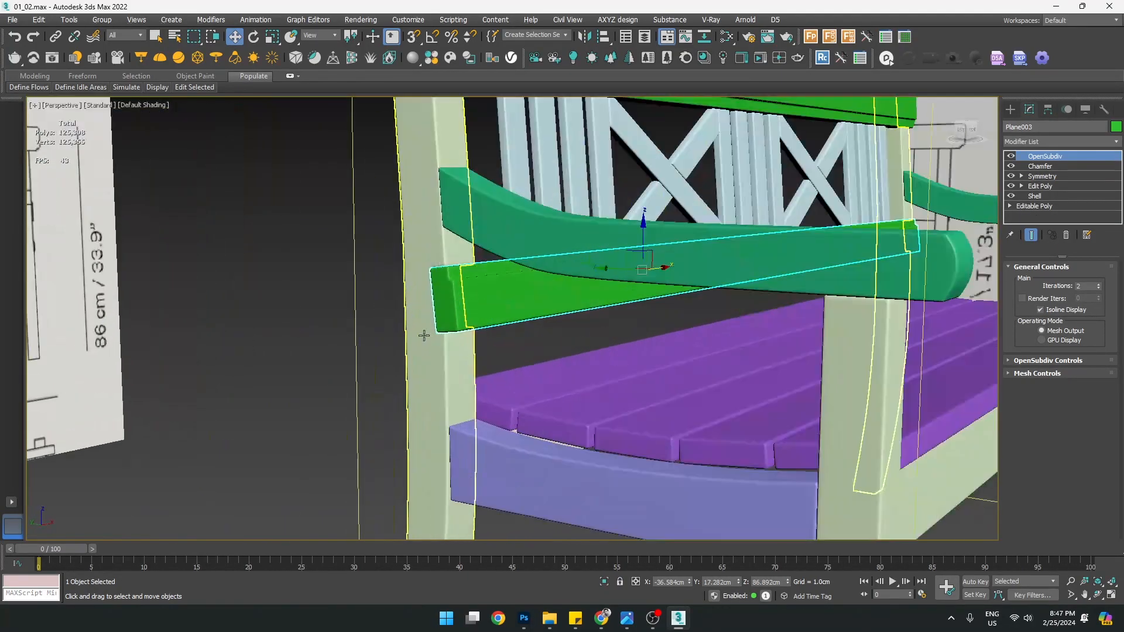
{"action": "scroll", "coordinate": [462, 298], "scroll_direction": "up", "scroll_amount": 5}
{"action": "left_click", "coordinate": [449, 443]}
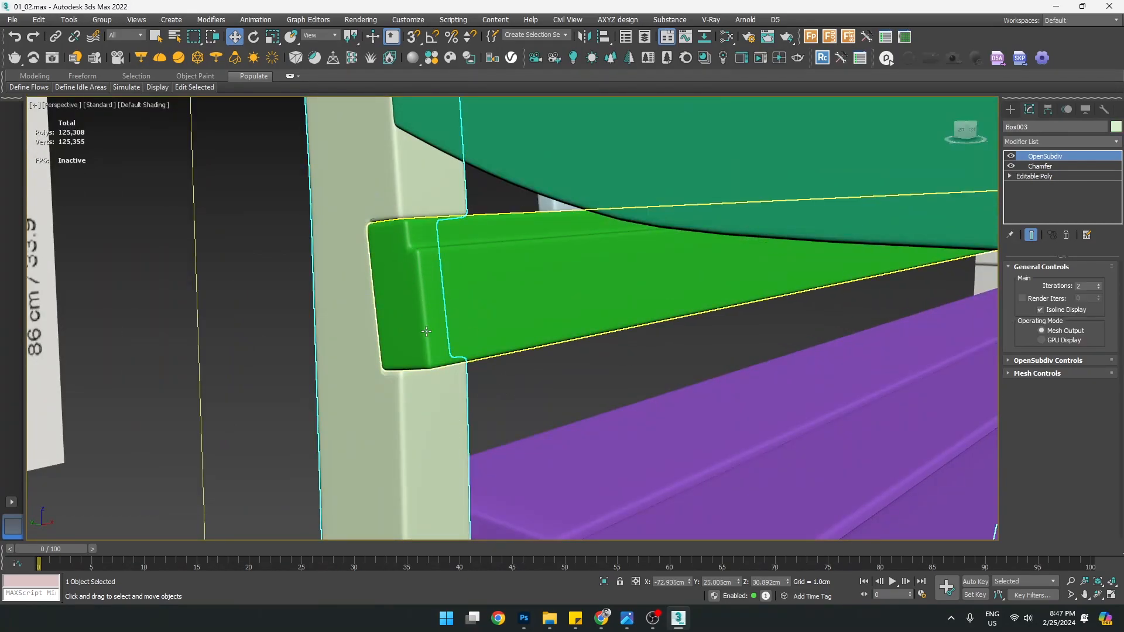
{"action": "scroll", "coordinate": [381, 210], "scroll_direction": "up", "scroll_amount": 2}
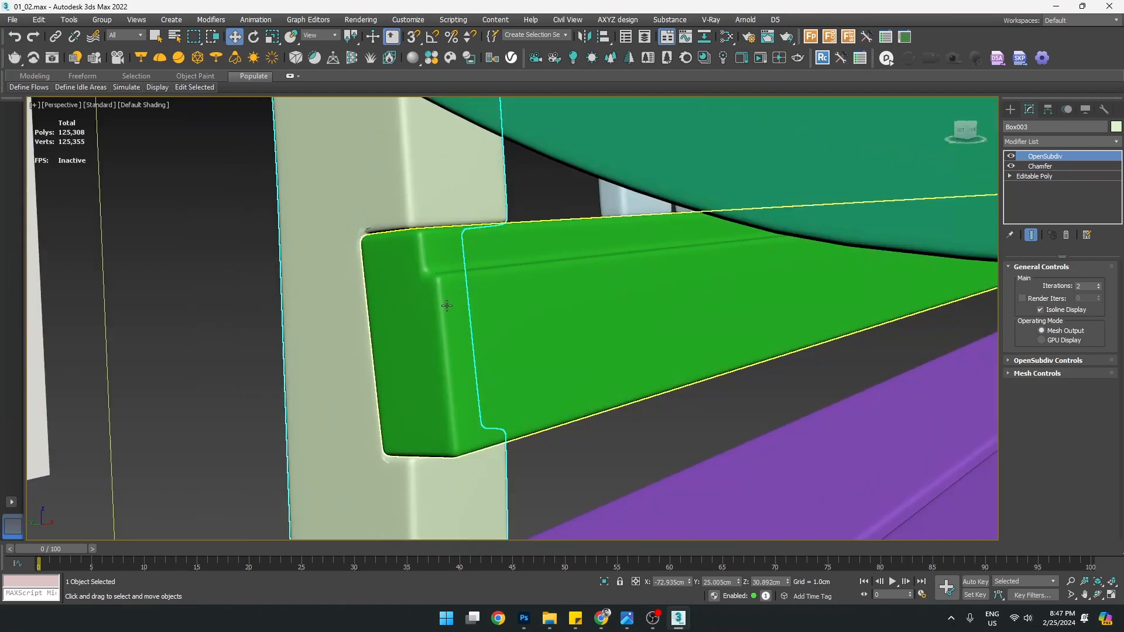
{"action": "middle_click_drag", "start_coordinate": [447, 306], "coordinate": [449, 299], "text": "alt"}
{"action": "middle_click_drag", "start_coordinate": [465, 221], "coordinate": [447, 482]}
{"action": "key", "text": "alt+q"}
{"action": "scroll", "coordinate": [285, 216], "scroll_direction": "up", "scroll_amount": 5}
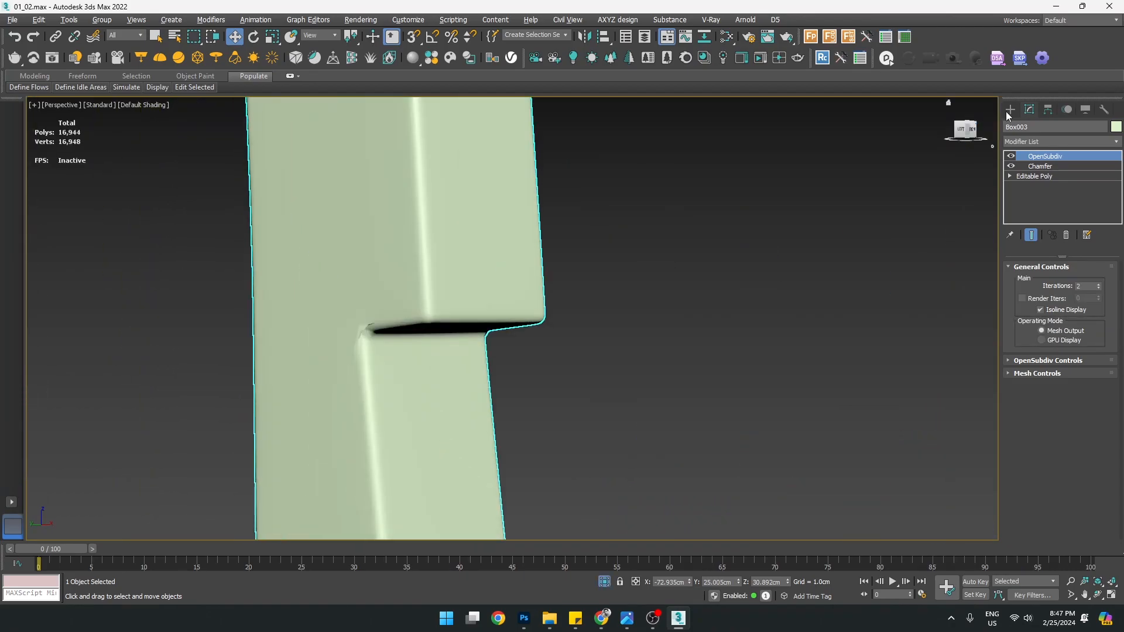
Enter Vertex sub-object mode on the post's Editable Poly with wireframe edges shown
{"action": "left_click", "coordinate": [1010, 175]}
{"action": "left_click", "coordinate": [1022, 186]}
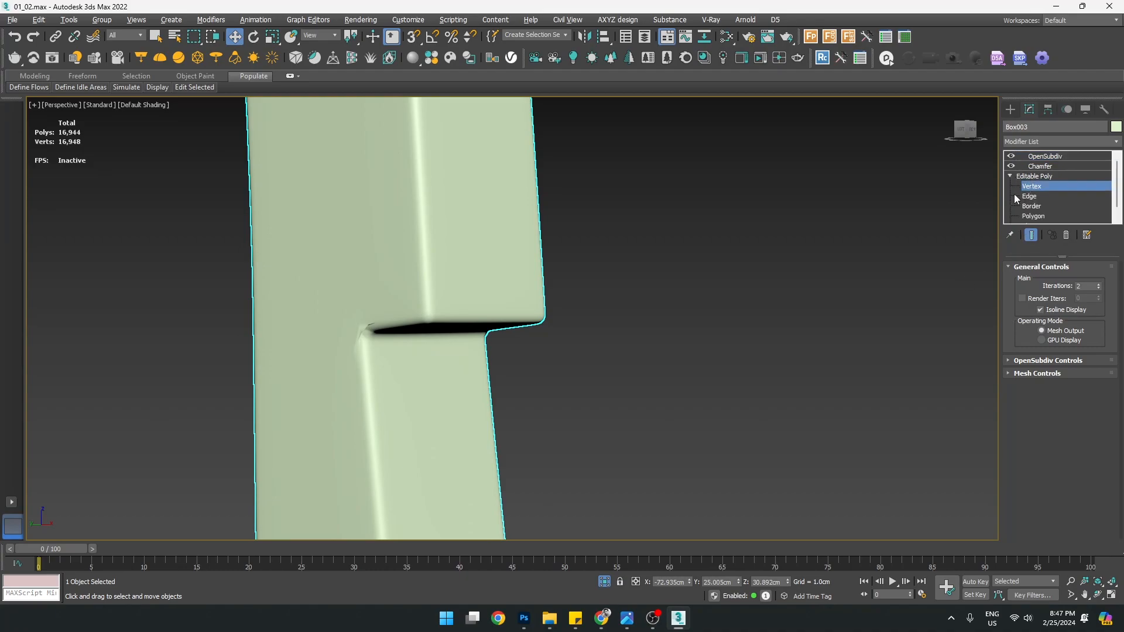
{"action": "left_click", "coordinate": [369, 333]}
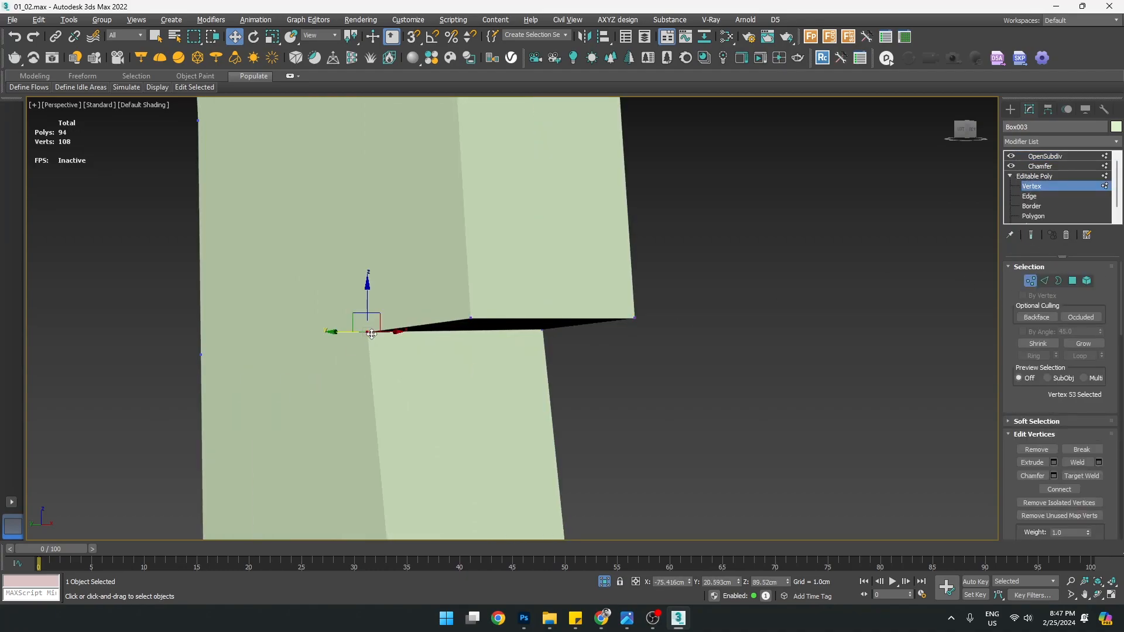
{"action": "key", "text": "F4"}
{"action": "middle_click_drag", "start_coordinate": [371, 334], "coordinate": [399, 309], "text": "alt"}
{"action": "scroll", "coordinate": [398, 309], "scroll_direction": "down", "scroll_amount": 6}
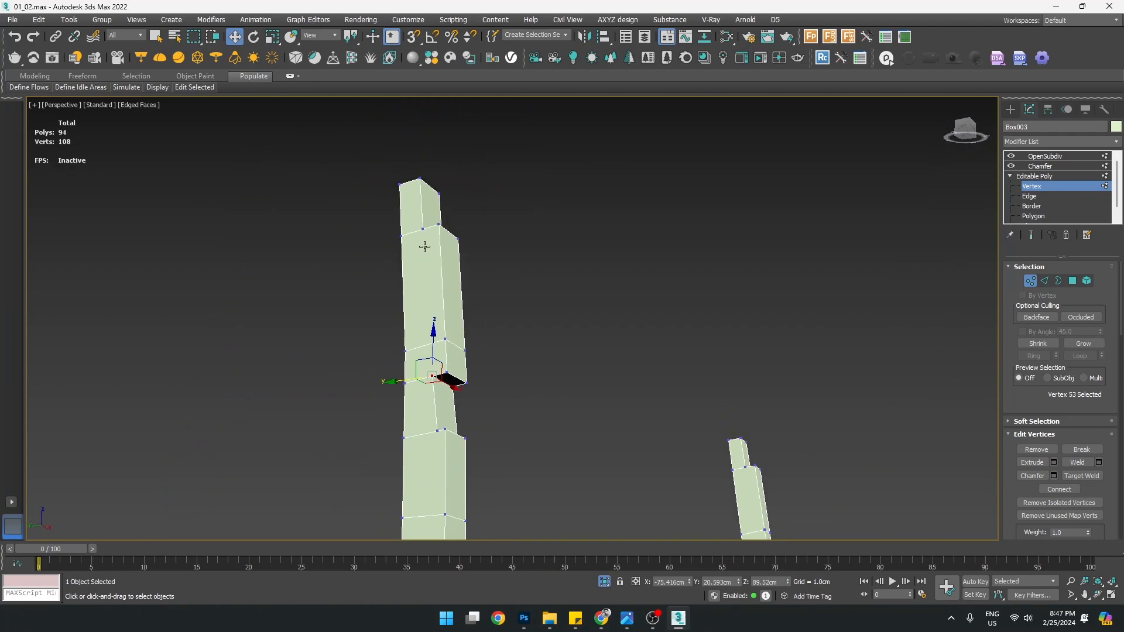
Select Vertex 11 at the joint of the column's lower block
{"action": "middle_click_drag", "start_coordinate": [428, 334], "coordinate": [520, 336], "text": "alt"}
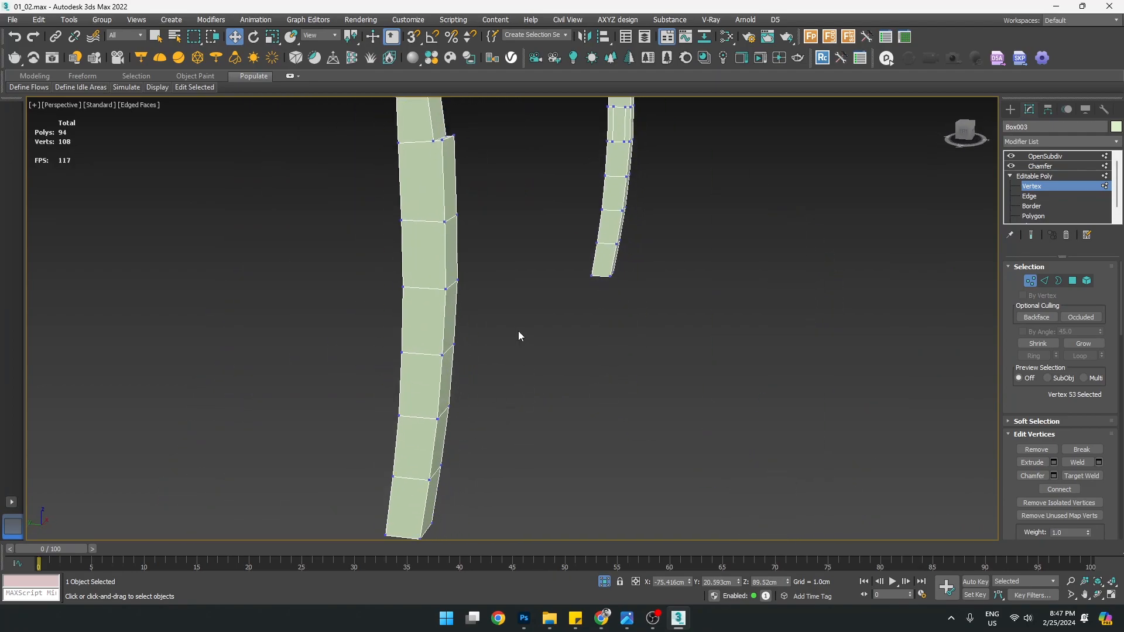
{"action": "middle_click_drag", "start_coordinate": [476, 195], "coordinate": [251, 353], "text": "alt"}
{"action": "scroll", "coordinate": [403, 375], "scroll_direction": "up", "scroll_amount": 5}
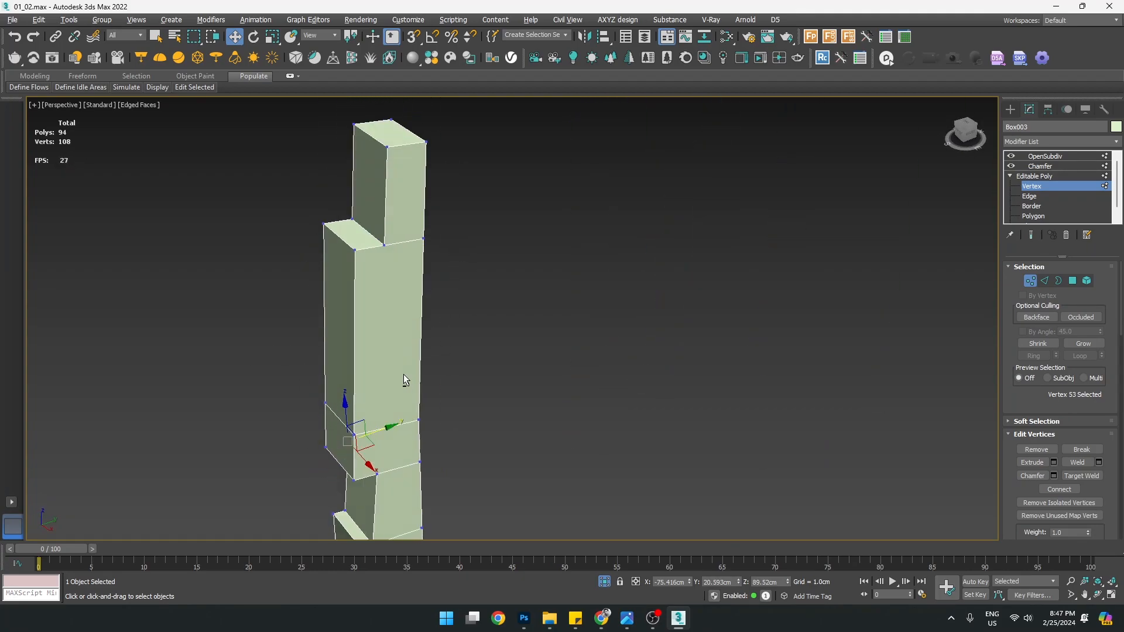
{"action": "scroll", "coordinate": [395, 367], "scroll_direction": "down", "scroll_amount": 2}
{"action": "left_click", "coordinate": [405, 338]}
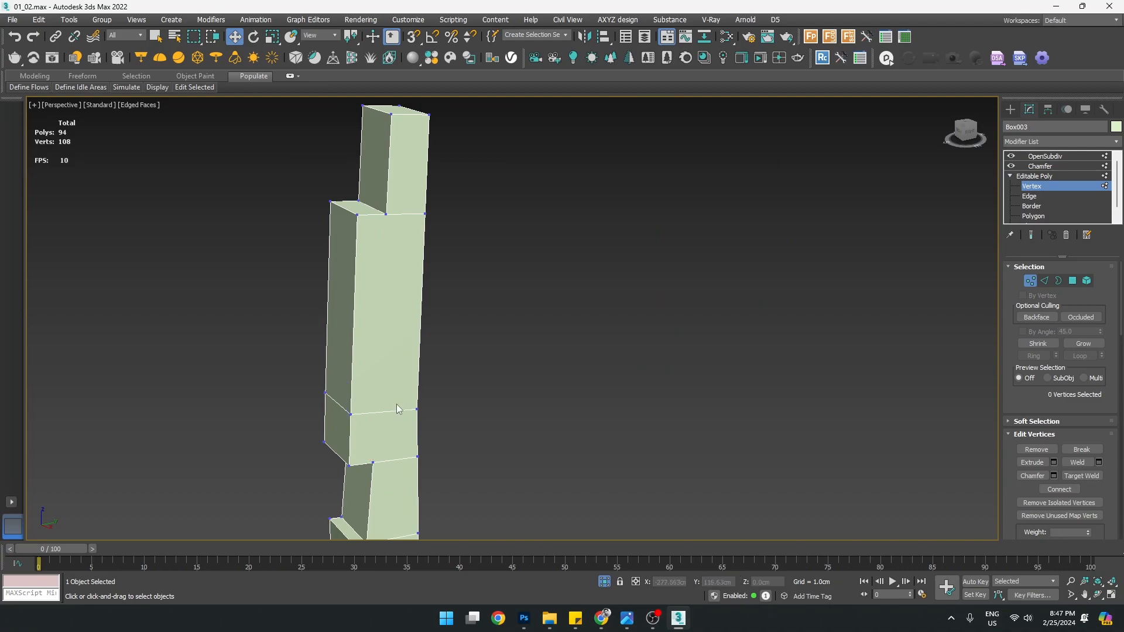
{"action": "scroll", "coordinate": [404, 408], "scroll_direction": "up", "scroll_amount": 2}
{"action": "left_click", "coordinate": [423, 410]}
{"action": "scroll", "coordinate": [423, 405], "scroll_direction": "down", "scroll_amount": 2}
{"action": "middle_click_drag", "start_coordinate": [420, 381], "coordinate": [430, 393]}
Activate the Cut tool from the quad menu
{"action": "right_click", "coordinate": [418, 258]}
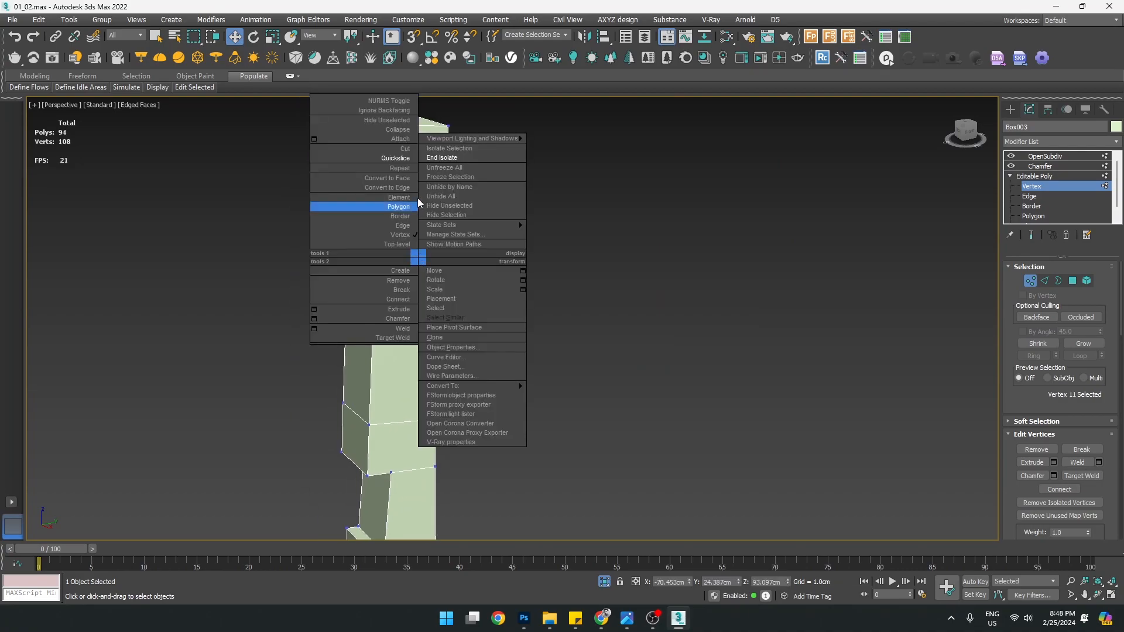
{"action": "left_click", "coordinate": [410, 159]}
{"action": "mouse_move", "coordinate": [505, 384]}
{"action": "middle_mouse_down", "text": "alt"}
{"action": "mouse_move", "coordinate": [505, 394]}
{"action": "mouse_move", "coordinate": [495, 378]}
{"action": "middle_mouse_up", "text": "alt"}
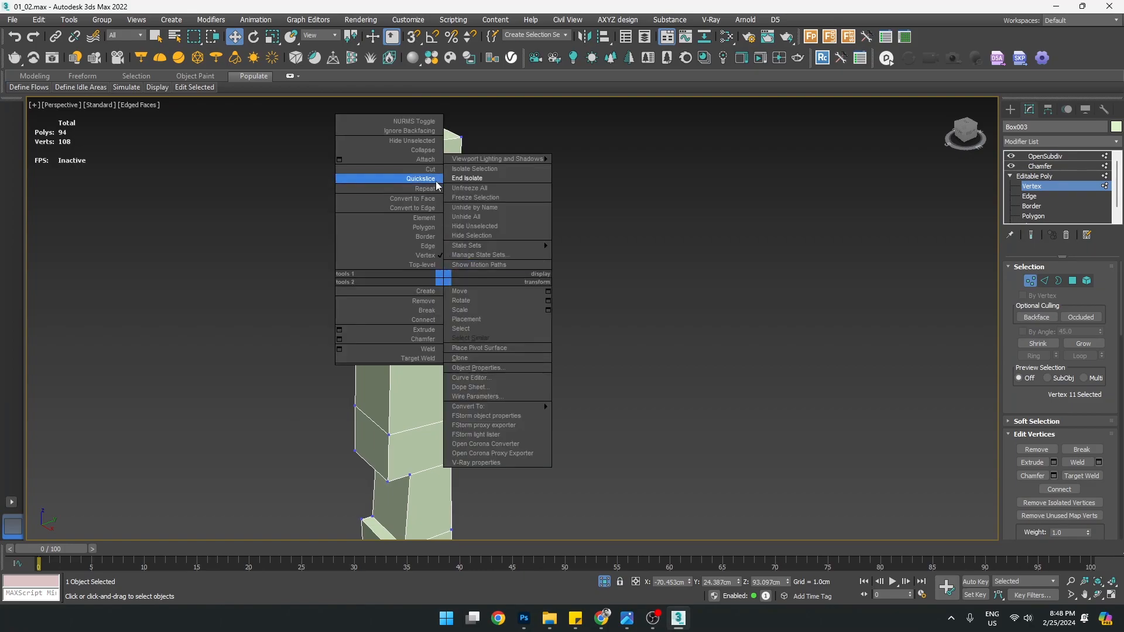
{"action": "left_click", "coordinate": [426, 168]}
{"action": "middle_click_drag", "start_coordinate": [474, 320], "coordinate": [492, 303]}
{"action": "middle_click_drag", "start_coordinate": [465, 341], "coordinate": [472, 340], "text": "alt"}
{"action": "left_click_drag", "start_coordinate": [1024, 401], "coordinate": [1011, 197]}
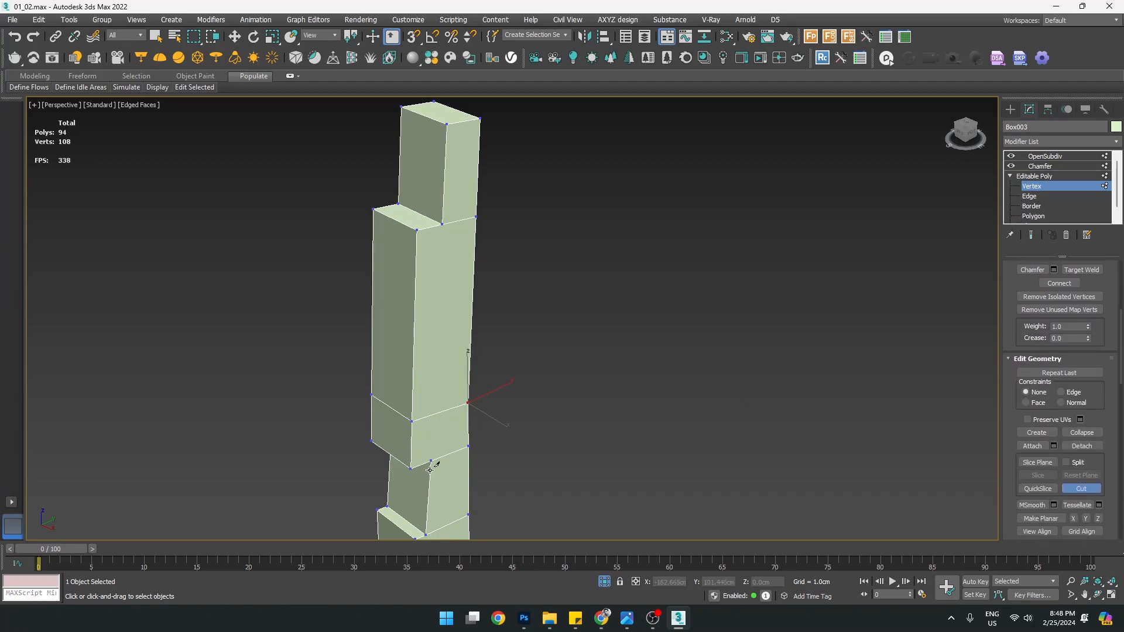
{"action": "scroll", "coordinate": [431, 451], "scroll_direction": "up", "scroll_amount": 2}
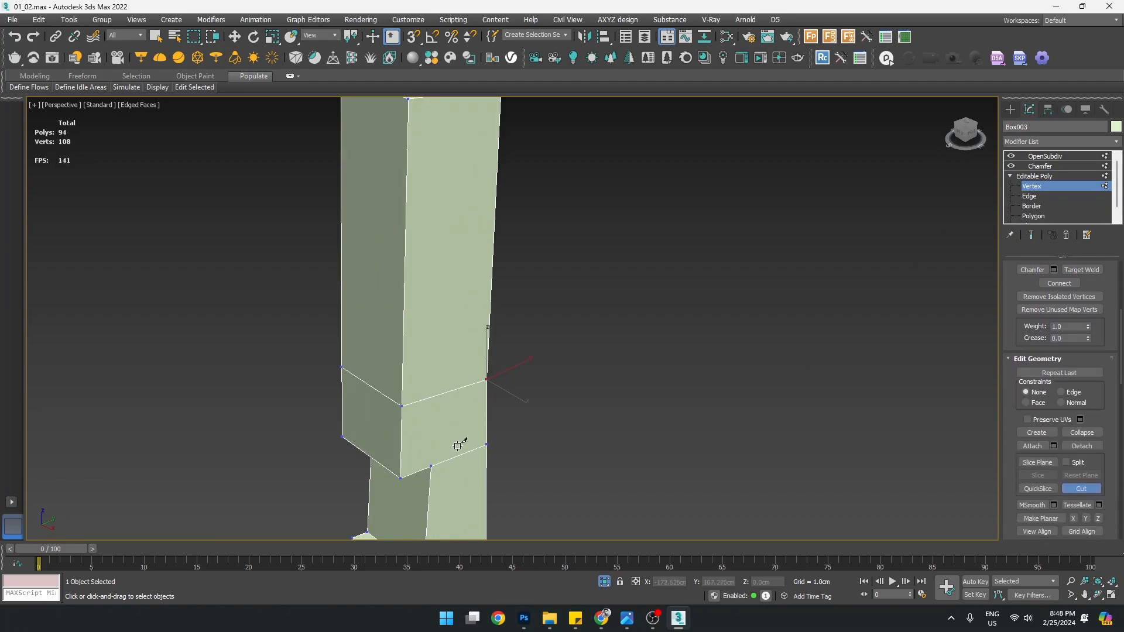
Cut a vertical edge from the block's lower edge up to the upper vertex
{"action": "left_click", "coordinate": [431, 466]}
{"action": "left_click", "coordinate": [435, 397]}
{"action": "left_click", "coordinate": [433, 398]}
{"action": "scroll", "coordinate": [440, 375], "scroll_direction": "down", "scroll_amount": 5}
{"action": "middle_click_drag", "start_coordinate": [433, 293], "coordinate": [434, 367]}
{"action": "scroll", "coordinate": [437, 326], "scroll_direction": "up", "scroll_amount": 5}
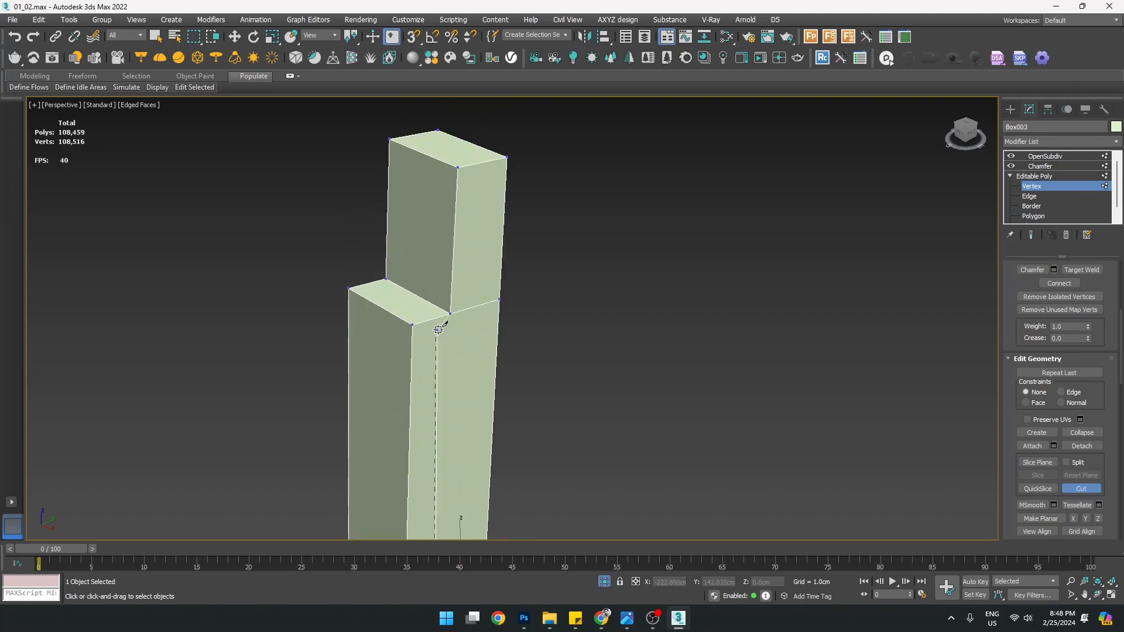
{"action": "left_click", "coordinate": [449, 315]}
{"action": "right_click", "coordinate": [462, 378]}
{"action": "scroll", "coordinate": [460, 395], "scroll_direction": "down", "scroll_amount": 5}
Cut a second vertical edge on the other column face up to the upper vertex
{"action": "middle_click_drag", "start_coordinate": [395, 446], "coordinate": [519, 450], "text": "alt"}
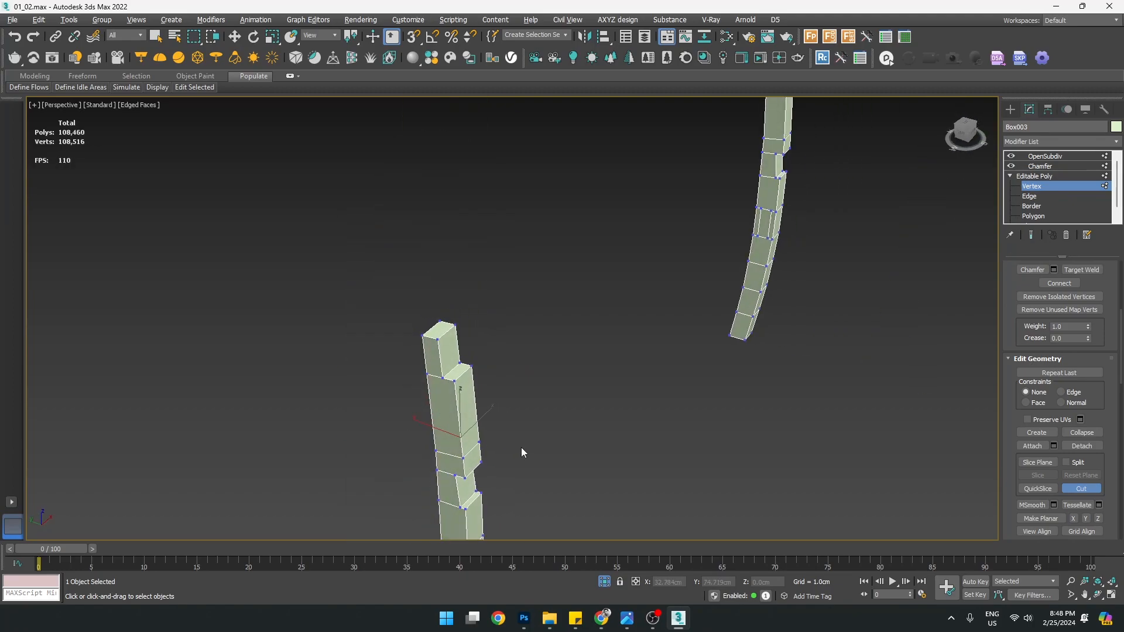
{"action": "scroll", "coordinate": [503, 478], "scroll_direction": "up", "scroll_amount": 5}
{"action": "scroll", "coordinate": [499, 471], "scroll_direction": "down", "scroll_amount": 5}
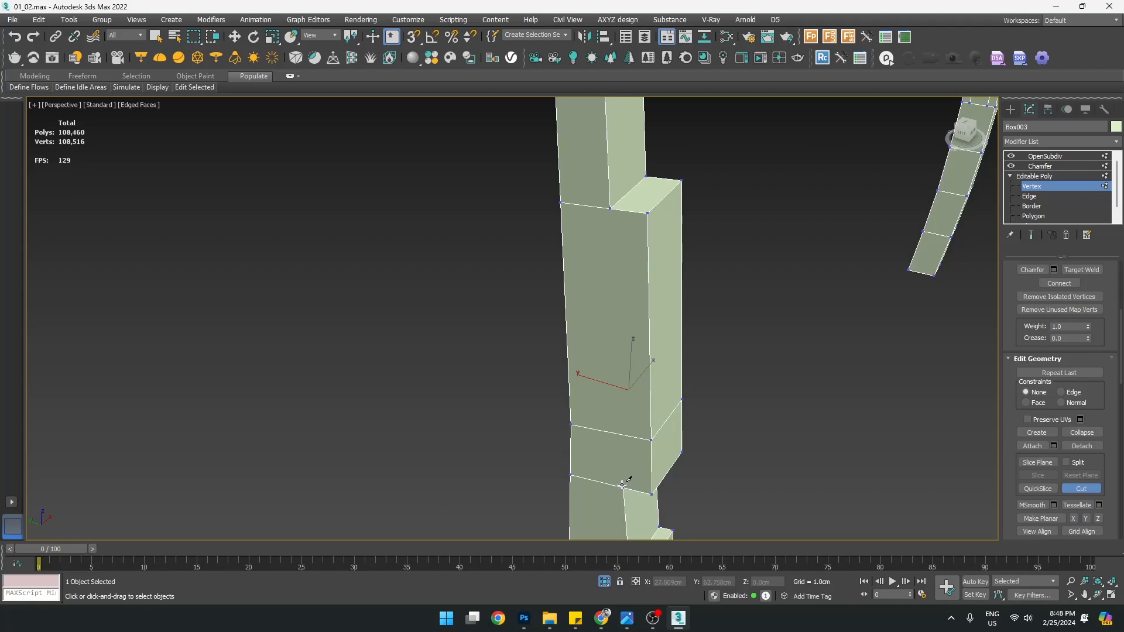
{"action": "left_click", "coordinate": [610, 209]}
{"action": "right_click", "coordinate": [608, 293]}
Start a cut at the upper notch vertex, then abandon it unfinished
{"action": "scroll", "coordinate": [603, 436], "scroll_direction": "down", "scroll_amount": 4}
{"action": "middle_click_drag", "start_coordinate": [603, 437], "coordinate": [487, 346]}
{"action": "middle_click_drag", "start_coordinate": [453, 286], "coordinate": [431, 462]}
{"action": "left_click", "coordinate": [433, 230]}
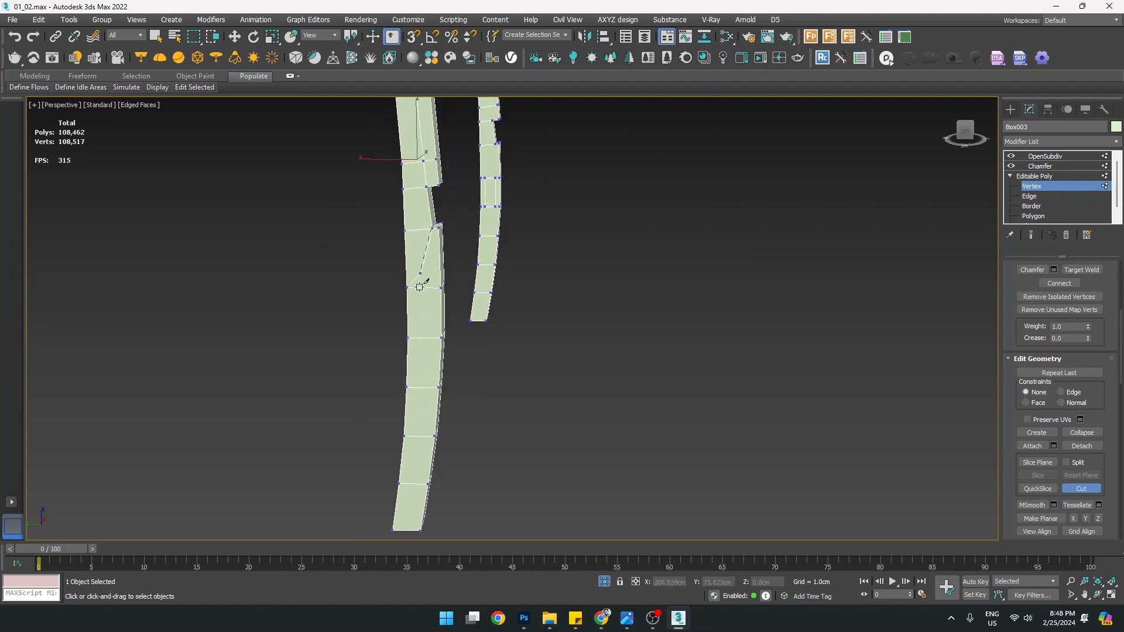
{"action": "middle_click_drag", "start_coordinate": [409, 508], "coordinate": [414, 451]}
{"action": "scroll", "coordinate": [419, 457], "scroll_direction": "up", "scroll_amount": 2}
{"action": "scroll", "coordinate": [424, 328], "scroll_direction": "down", "scroll_amount": 2}
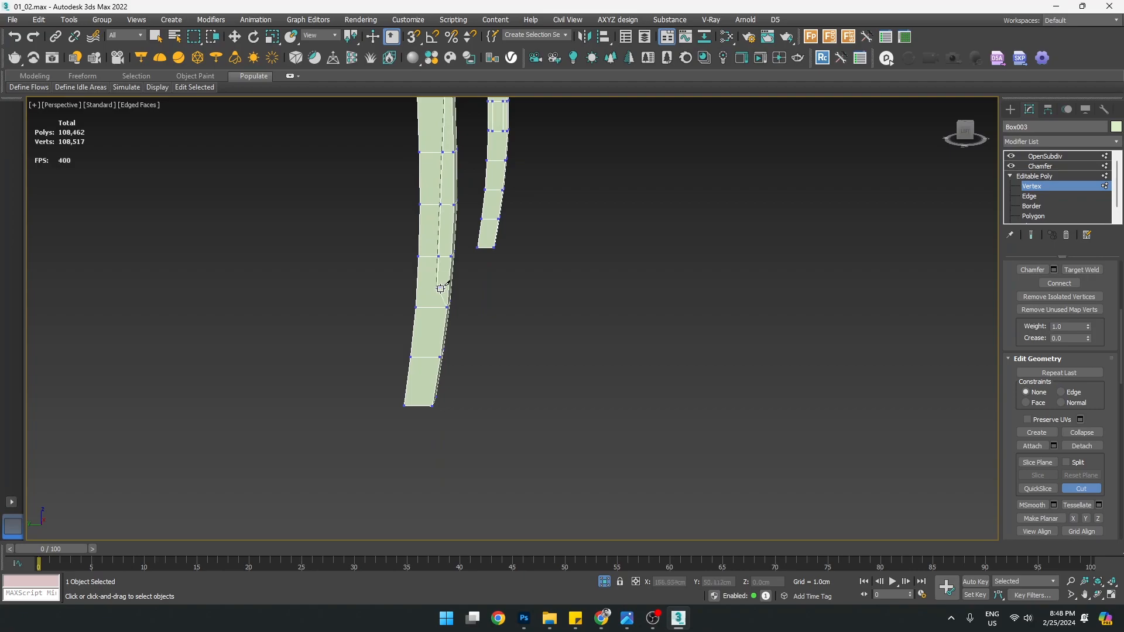
{"action": "middle_click_drag", "start_coordinate": [447, 271], "coordinate": [379, 359]}
{"action": "scroll", "coordinate": [380, 354], "scroll_direction": "up", "scroll_amount": 2}
{"action": "scroll", "coordinate": [385, 260], "scroll_direction": "up", "scroll_amount": 2}
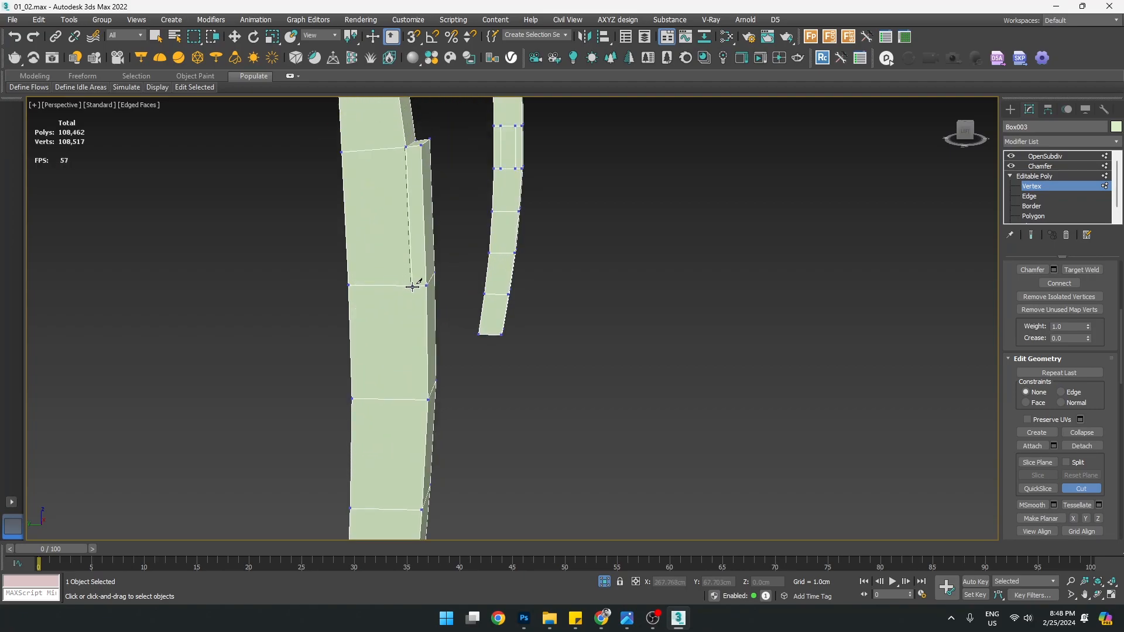
{"action": "left_click", "coordinate": [412, 287]}
{"action": "scroll", "coordinate": [413, 287], "scroll_direction": "down", "scroll_amount": 6}
Return to the Move tool and select a lower vertex on the column
{"action": "key", "text": "w"}
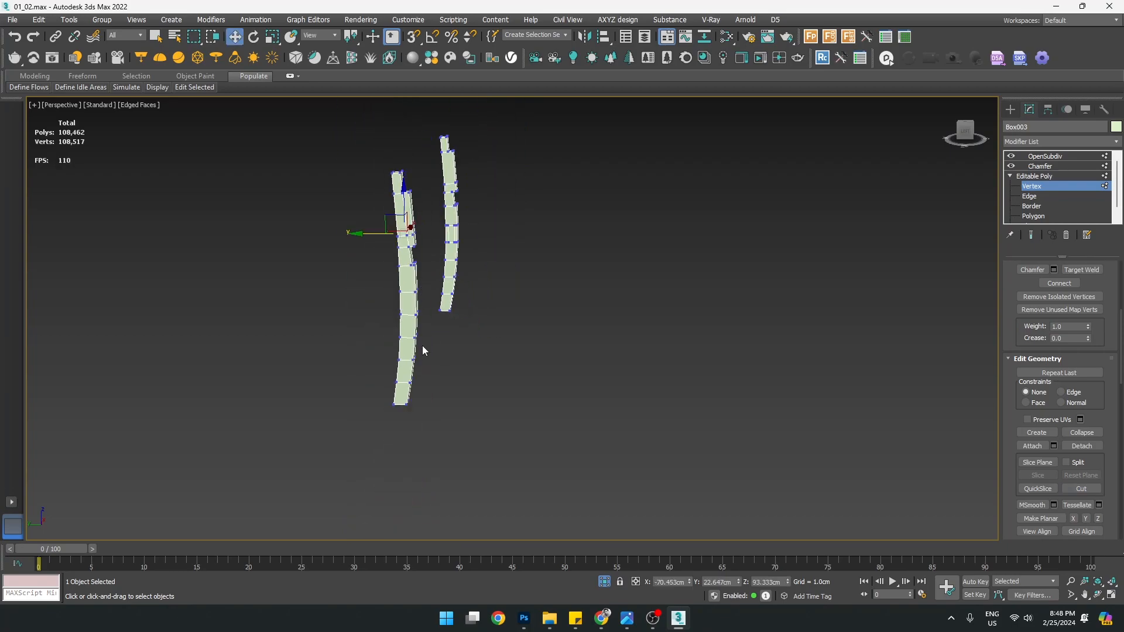
{"action": "scroll", "coordinate": [418, 344], "scroll_direction": "up", "scroll_amount": 2}
{"action": "left_click", "coordinate": [411, 268]}
{"action": "left_click_drag", "start_coordinate": [434, 336], "coordinate": [419, 340], "text": "alt"}
Remove the two hand-cut inner vertical edges on the first column
{"action": "key", "text": "alt+w"}
{"action": "right_click", "coordinate": [253, 395]}
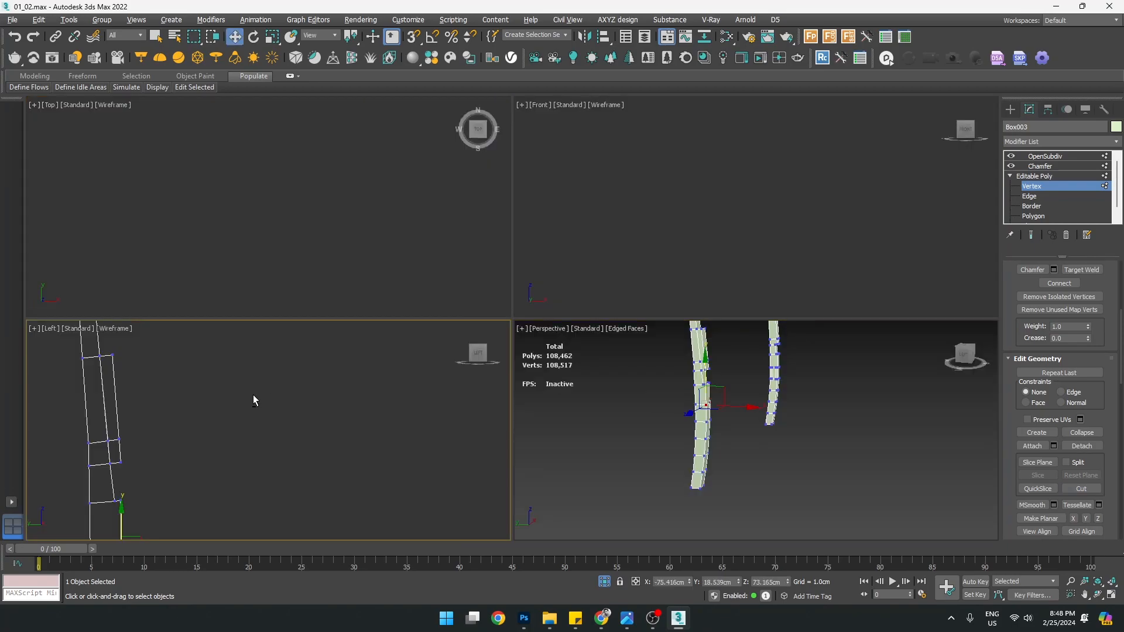
{"action": "key", "text": "alt+w"}
{"action": "key", "text": "z"}
{"action": "scroll", "coordinate": [357, 439], "scroll_direction": "down", "scroll_amount": 2}
{"action": "scroll", "coordinate": [515, 330], "scroll_direction": "down", "scroll_amount": 1}
{"action": "scroll", "coordinate": [510, 304], "scroll_direction": "down", "scroll_amount": 1}
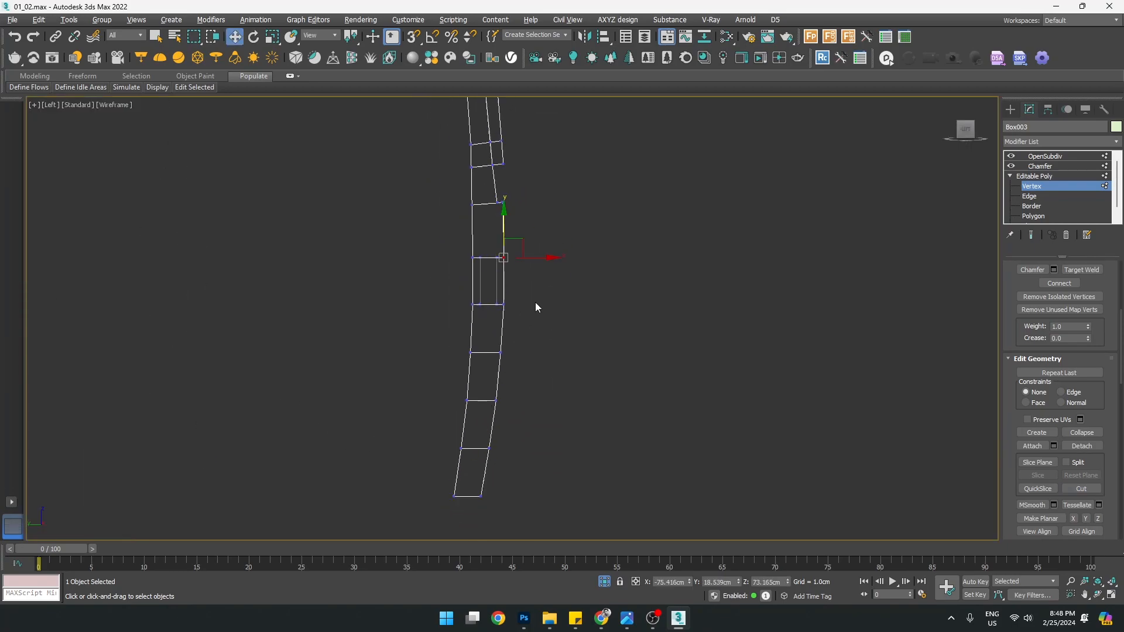
{"action": "key", "text": "alt+w"}
{"action": "right_click", "coordinate": [616, 418]}
{"action": "key", "text": "alt+w"}
{"action": "middle_click_drag", "start_coordinate": [549, 301], "coordinate": [315, 306], "text": "alt"}
{"action": "scroll", "coordinate": [389, 322], "scroll_direction": "up", "scroll_amount": 3}
{"action": "key", "text": "2"}
{"action": "left_click", "coordinate": [441, 310]}
{"action": "left_click", "coordinate": [473, 298], "text": "ctrl"}
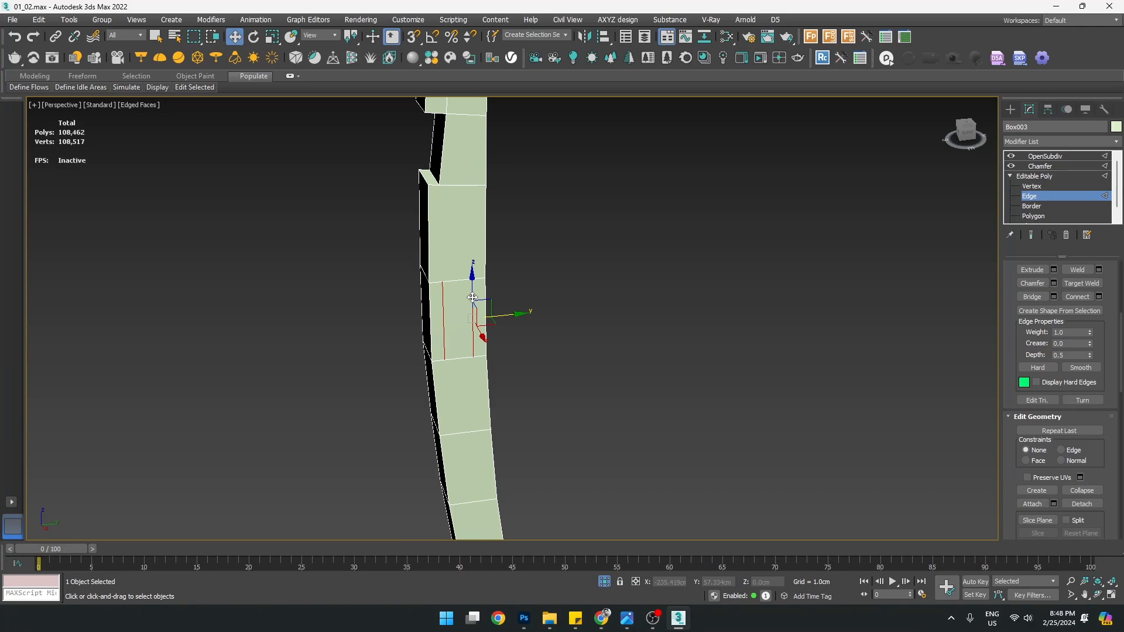
{"action": "key", "text": "ctrl+BackSpace"}
Remove the two hand-cut inner vertical edges on the other column
{"action": "key", "text": "1"}
{"action": "scroll", "coordinate": [473, 297], "scroll_direction": "down", "scroll_amount": 6}
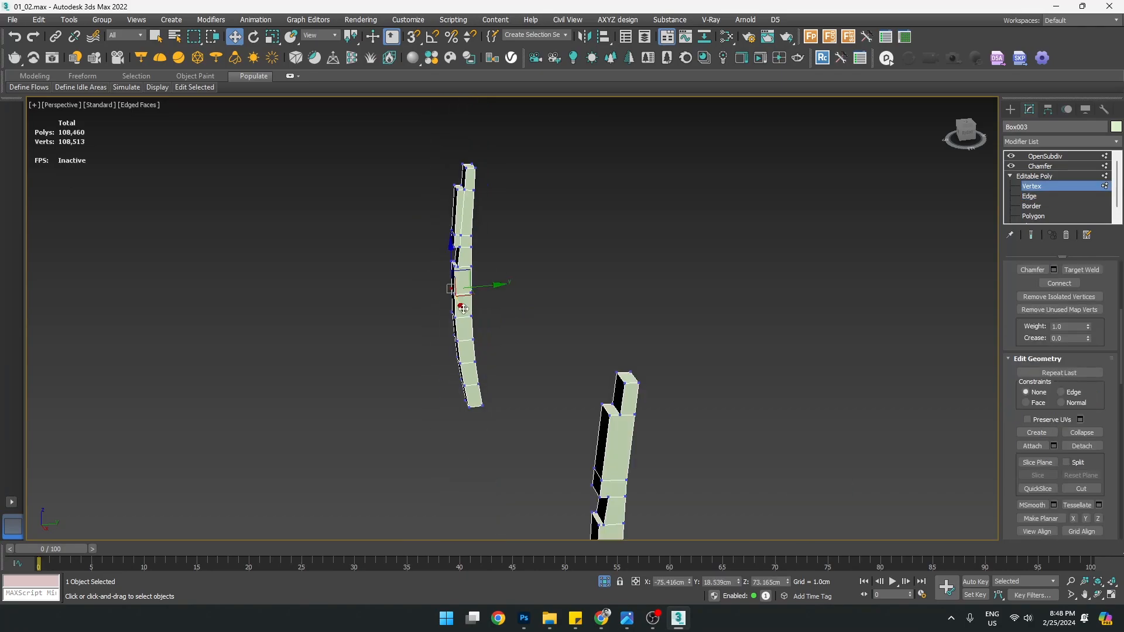
{"action": "middle_click_drag", "start_coordinate": [466, 302], "coordinate": [647, 384], "text": "alt"}
{"action": "middle_click_drag", "start_coordinate": [717, 176], "coordinate": [630, 334]}
{"action": "scroll", "coordinate": [661, 300], "scroll_direction": "up", "scroll_amount": 5}
{"action": "key", "text": "2"}
{"action": "left_click", "coordinate": [647, 316]}
{"action": "left_click", "coordinate": [665, 335], "text": "ctrl"}
{"action": "key", "text": "ctrl+BackSpace"}
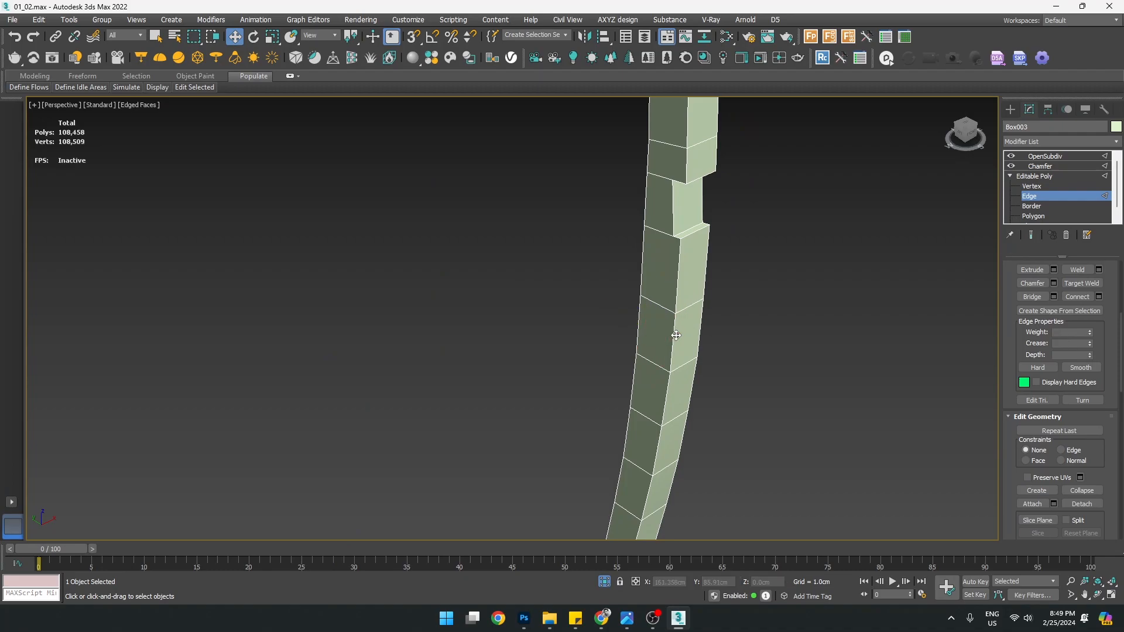
At Edge level, pick a cross edge on the left column
{"action": "scroll", "coordinate": [674, 336], "scroll_direction": "down", "scroll_amount": 5}
{"action": "key", "text": "1"}
{"action": "middle_click_drag", "start_coordinate": [375, 413], "coordinate": [547, 268]}
{"action": "scroll", "coordinate": [345, 384], "scroll_direction": "up", "scroll_amount": 6}
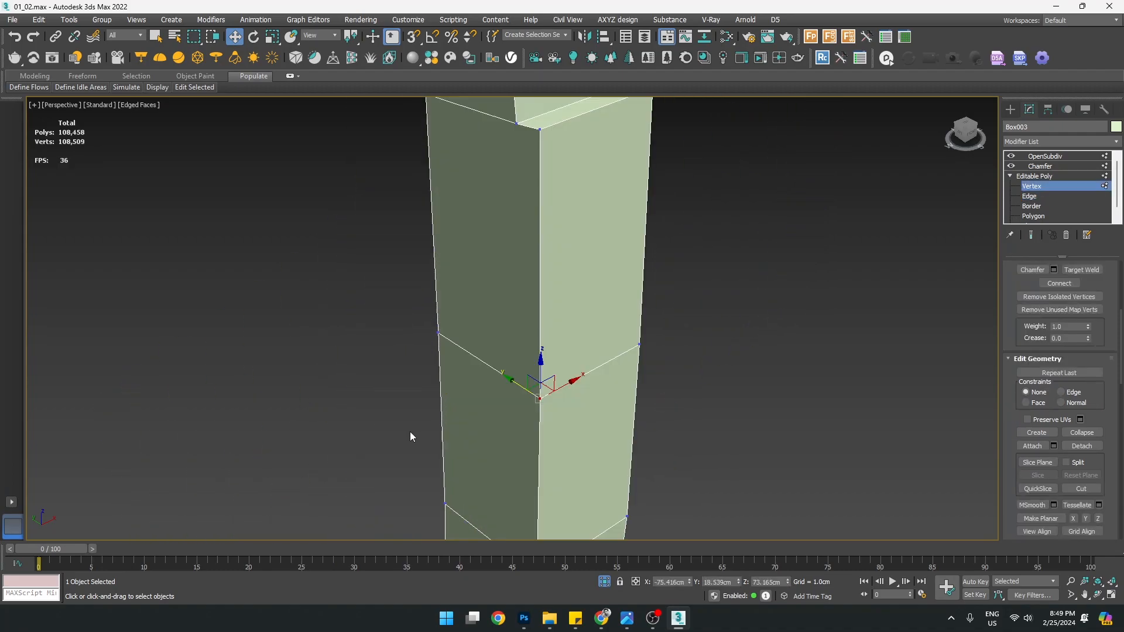
{"action": "scroll", "coordinate": [545, 397], "scroll_direction": "down", "scroll_amount": 5}
{"action": "middle_click_drag", "start_coordinate": [545, 396], "coordinate": [518, 286]}
{"action": "middle_click_drag", "start_coordinate": [527, 356], "coordinate": [415, 390], "text": "alt"}
{"action": "middle_click_drag", "start_coordinate": [582, 409], "coordinate": [548, 359]}
{"action": "key", "text": "2"}
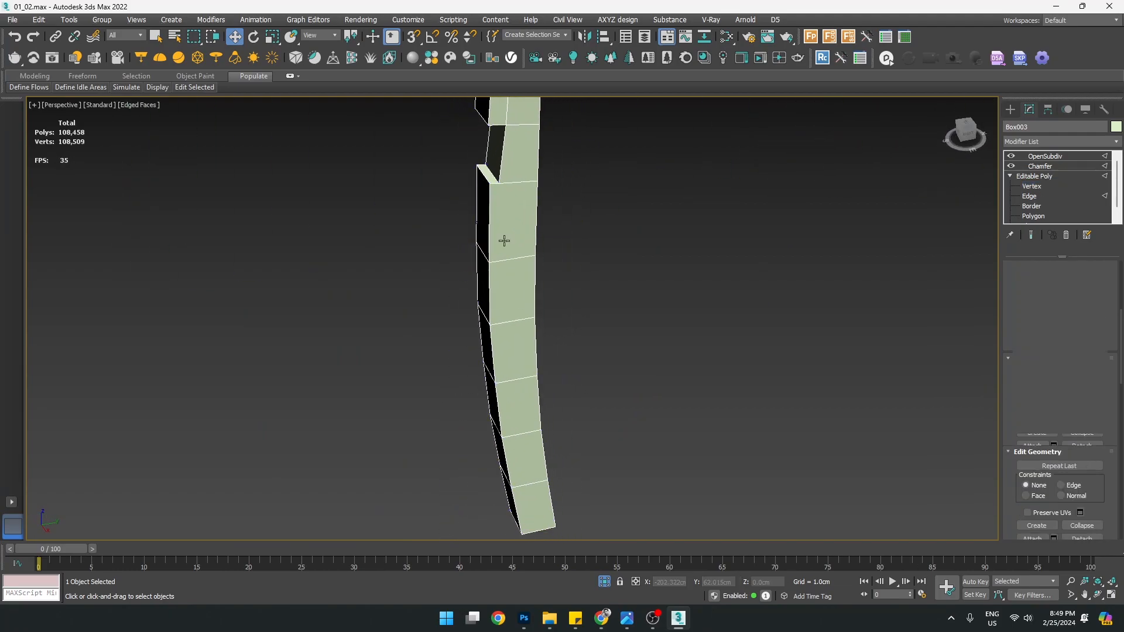
{"action": "left_click", "coordinate": [505, 261]}
{"action": "middle_click_drag", "start_coordinate": [398, 300], "coordinate": [556, 311], "text": "alt"}
{"action": "left_click", "coordinate": [503, 289]}
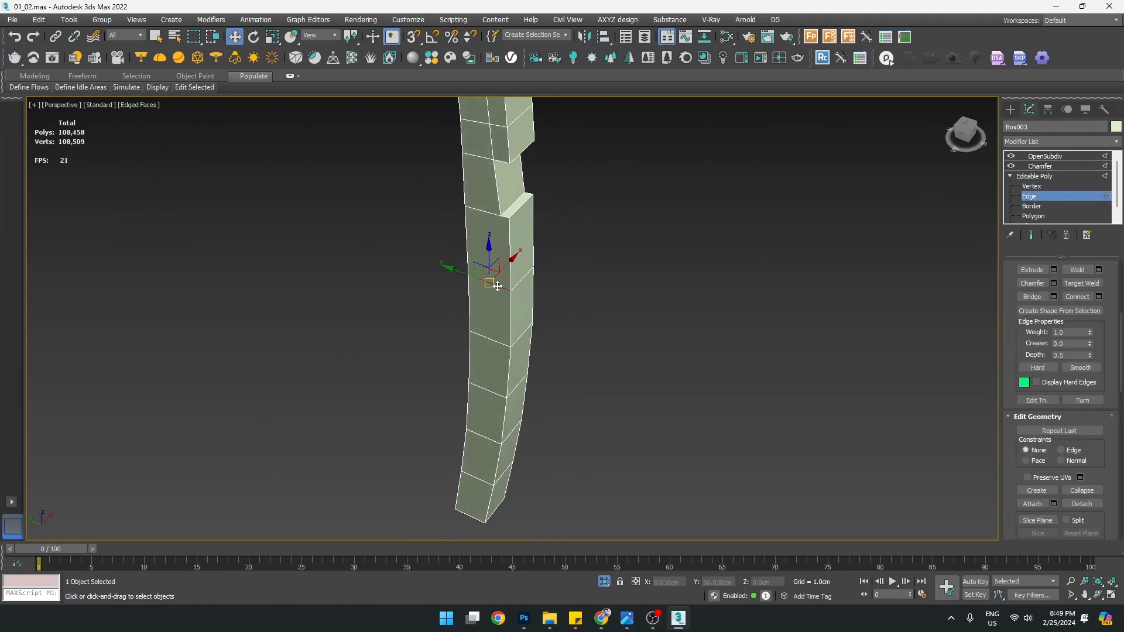
In the Left view, select all of the column's cross edges from bottom to top
{"action": "key", "text": "alt+w"}
{"action": "middle_click", "coordinate": [242, 388]}
{"action": "key", "text": "alt+w"}
{"action": "scroll", "coordinate": [381, 394], "scroll_direction": "down", "scroll_amount": 4}
{"action": "middle_click_drag", "start_coordinate": [419, 428], "coordinate": [443, 394]}
{"action": "scroll", "coordinate": [443, 394], "scroll_direction": "up", "scroll_amount": 4}
{"action": "left_click", "coordinate": [427, 497]}
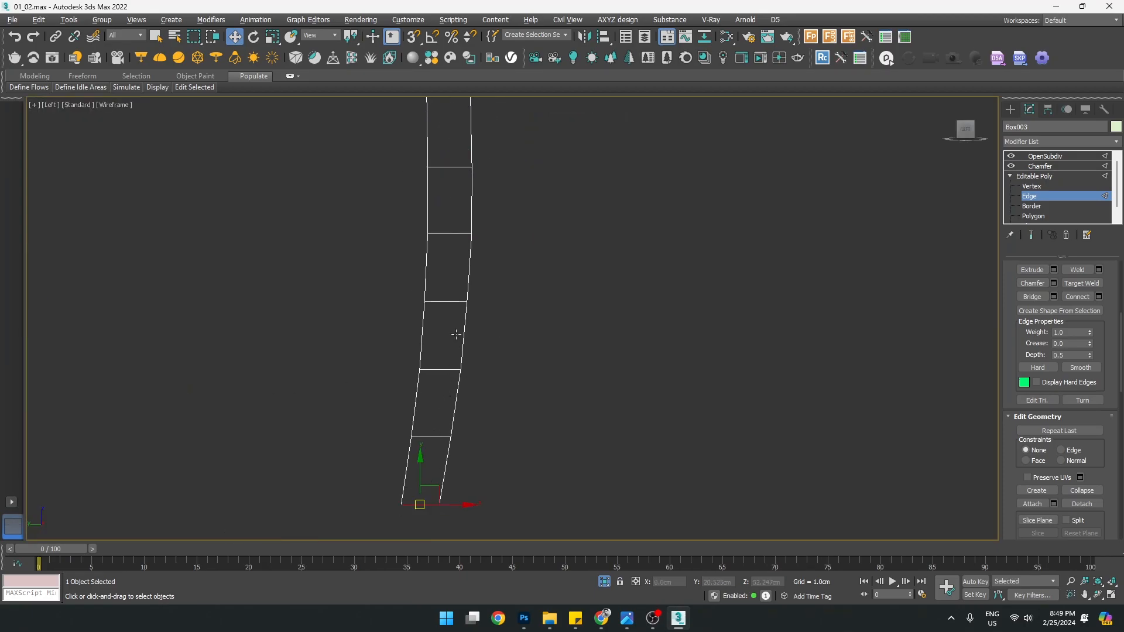
{"action": "left_click", "coordinate": [446, 166], "text": "ctrl"}
{"action": "left_click", "coordinate": [448, 234], "text": "ctrl"}
{"action": "left_click", "coordinate": [447, 301], "text": "ctrl"}
{"action": "left_click_drag", "start_coordinate": [436, 376], "coordinate": [437, 378], "text": "ctrl"}
{"action": "left_click_drag", "start_coordinate": [428, 423], "coordinate": [428, 451], "text": "ctrl"}
{"action": "scroll", "coordinate": [455, 406], "scroll_direction": "down", "scroll_amount": 3}
{"action": "scroll", "coordinate": [469, 325], "scroll_direction": "up", "scroll_amount": 2}
{"action": "middle_click_drag", "start_coordinate": [755, 437], "coordinate": [756, 355]}
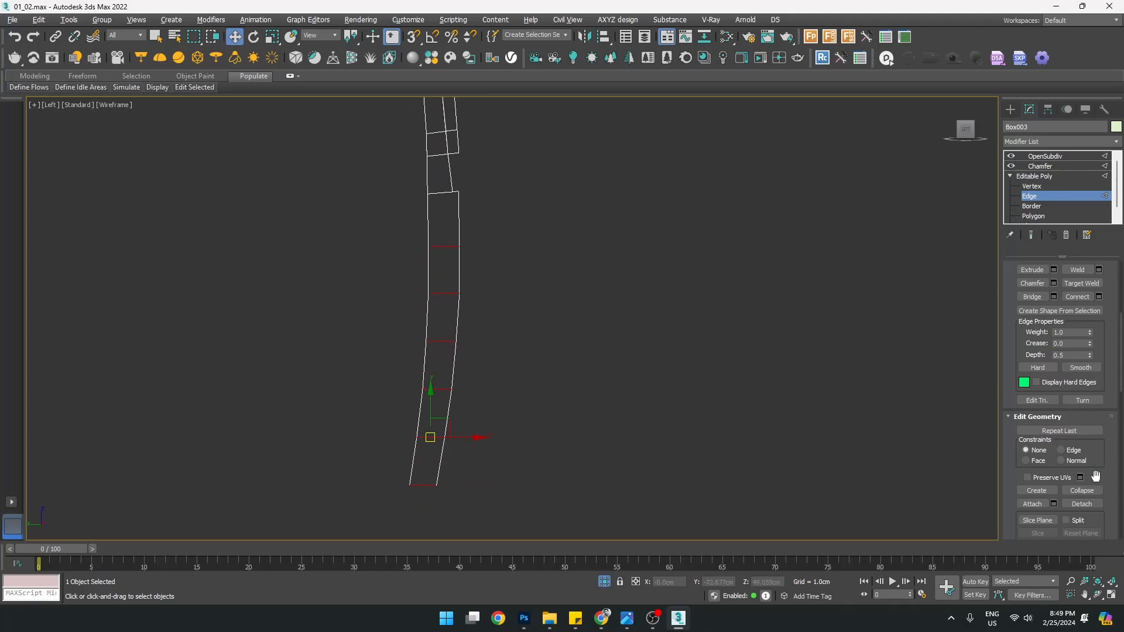
Connect the cross edges with one new edge at Slide -8, then shift it slightly in X
{"action": "left_click", "coordinate": [1100, 297]}
{"action": "left_click_drag", "start_coordinate": [763, 318], "coordinate": [753, 213]}
{"action": "left_click_drag", "start_coordinate": [726, 422], "coordinate": [721, 275]}
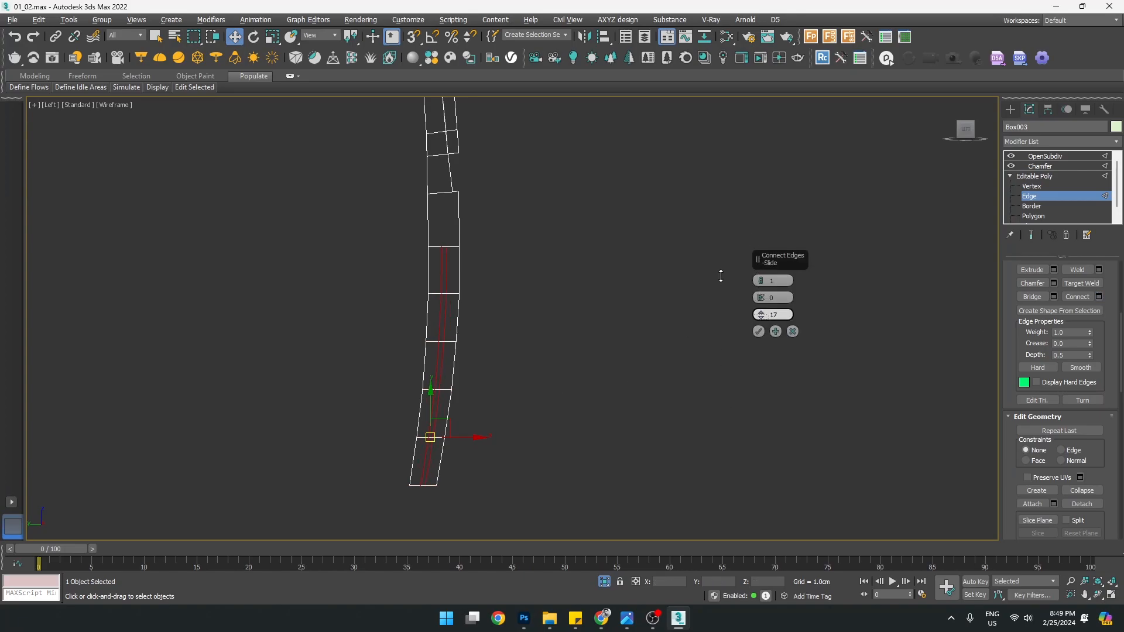
{"action": "left_click", "coordinate": [759, 332]}
{"action": "scroll", "coordinate": [1050, 341], "scroll_direction": "down", "scroll_amount": 3}
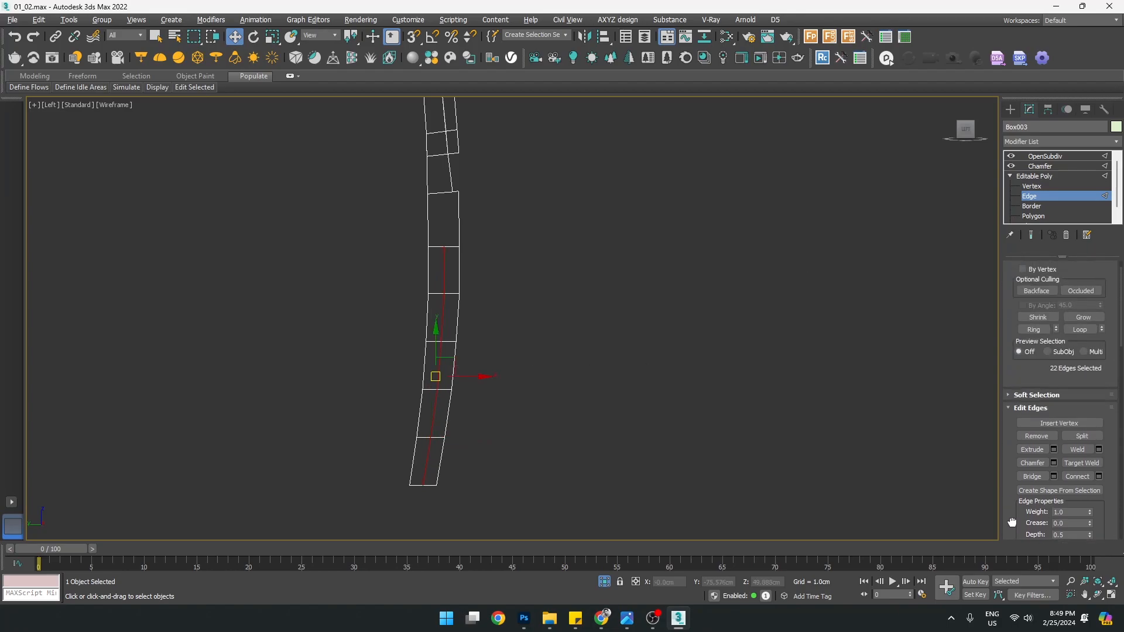
{"action": "left_click_drag", "start_coordinate": [459, 377], "coordinate": [465, 377]}
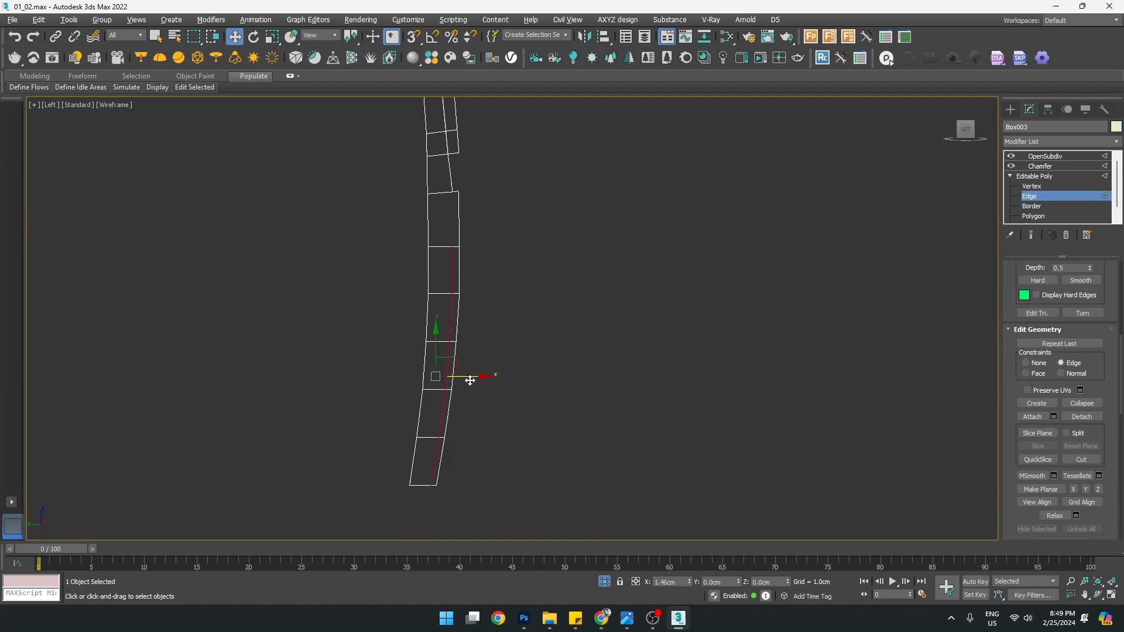
Inspect the kinked new edge along the column, then box-select the vertices at the notch
{"action": "middle_click_drag", "start_coordinate": [497, 278], "coordinate": [502, 311]}
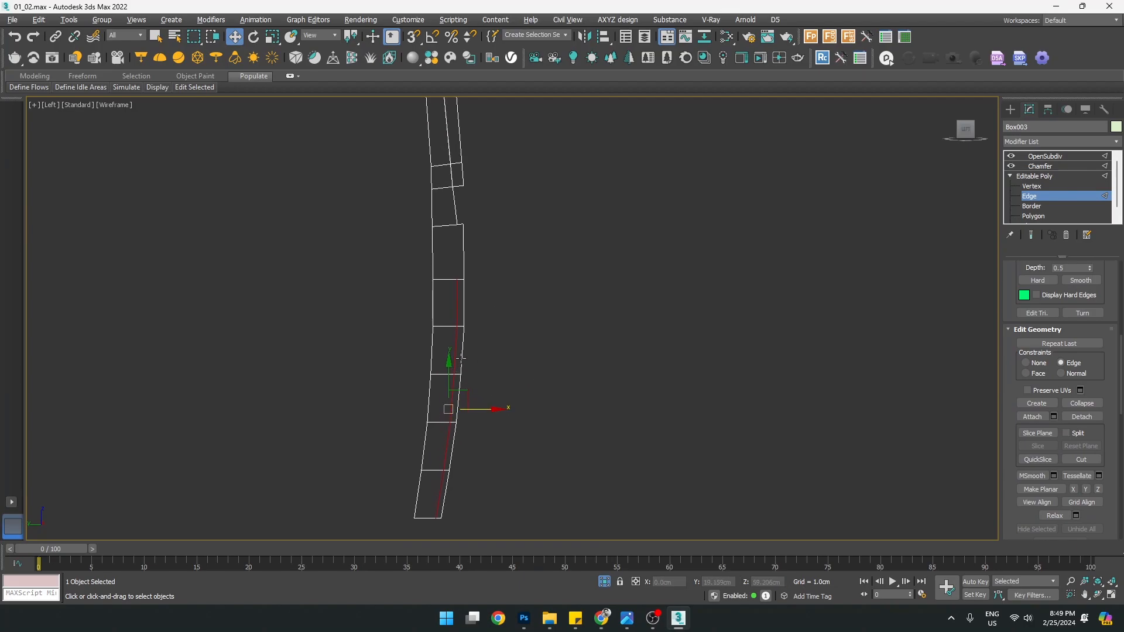
{"action": "scroll", "coordinate": [452, 256], "scroll_direction": "up", "scroll_amount": 1}
{"action": "scroll", "coordinate": [452, 256], "scroll_direction": "down", "scroll_amount": 2}
{"action": "scroll", "coordinate": [440, 347], "scroll_direction": "up", "scroll_amount": 2}
{"action": "middle_click_drag", "start_coordinate": [467, 201], "coordinate": [473, 333]}
{"action": "scroll", "coordinate": [477, 257], "scroll_direction": "up", "scroll_amount": 1}
{"action": "scroll", "coordinate": [475, 254], "scroll_direction": "up", "scroll_amount": 2}
{"action": "scroll", "coordinate": [473, 225], "scroll_direction": "down", "scroll_amount": 4}
{"action": "scroll", "coordinate": [475, 262], "scroll_direction": "up", "scroll_amount": 2}
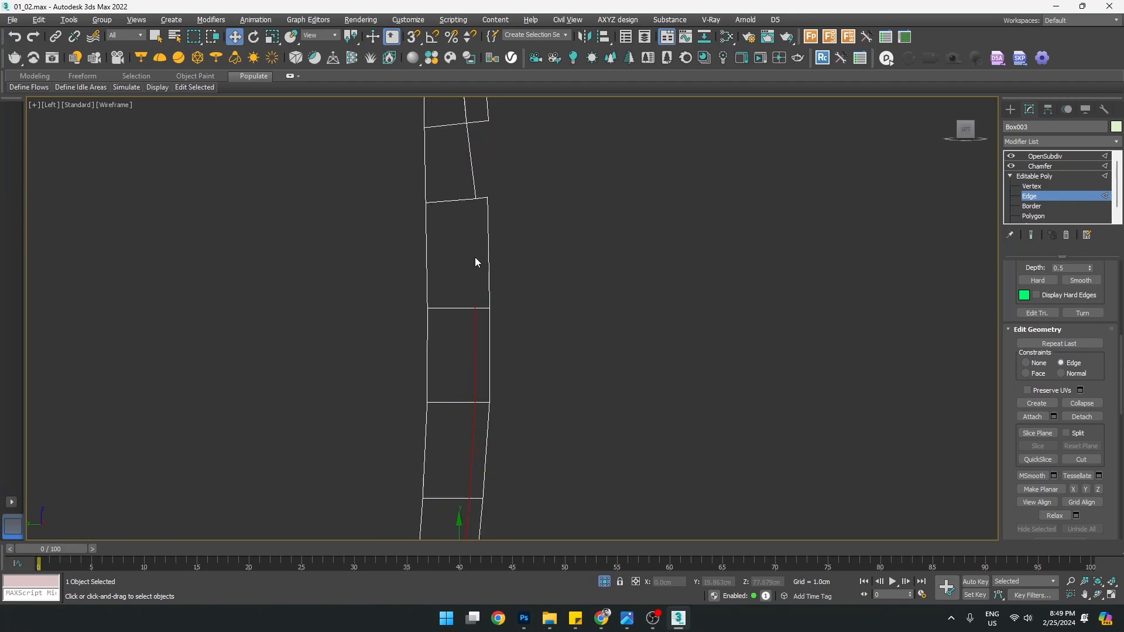
{"action": "middle_click_drag", "start_coordinate": [468, 364], "coordinate": [531, 361]}
{"action": "scroll", "coordinate": [481, 182], "scroll_direction": "down", "scroll_amount": 1}
{"action": "scroll", "coordinate": [473, 245], "scroll_direction": "up", "scroll_amount": 2}
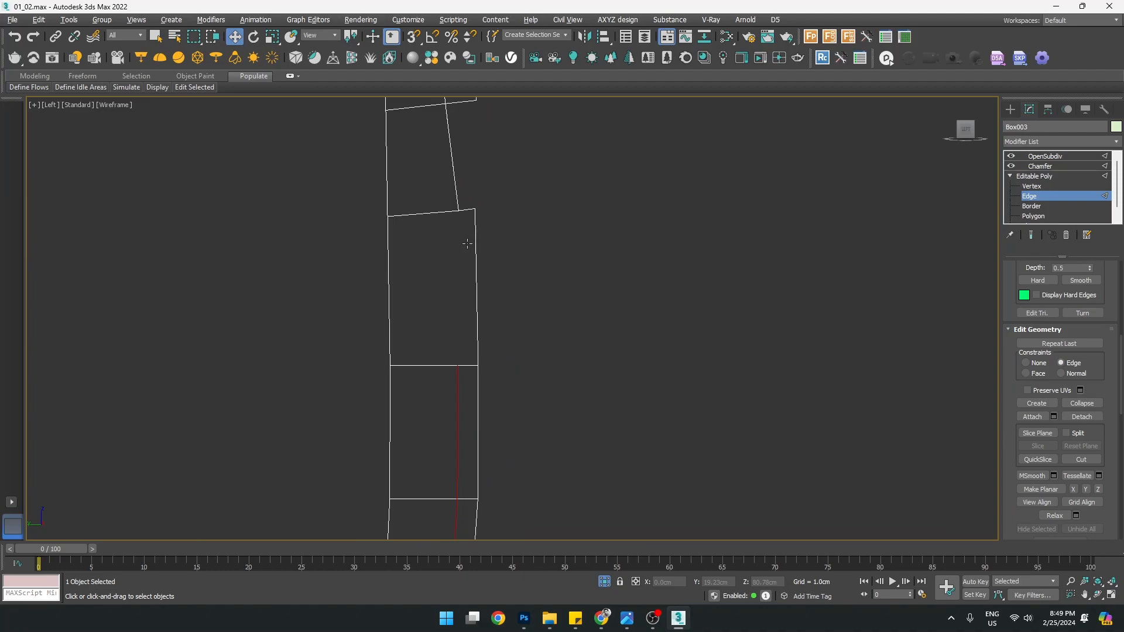
{"action": "scroll", "coordinate": [458, 292], "scroll_direction": "down", "scroll_amount": 3}
{"action": "mouse_move", "coordinate": [467, 426]}
{"action": "middle_mouse_down"}
{"action": "mouse_move", "coordinate": [486, 374]}
{"action": "mouse_move", "coordinate": [478, 443]}
{"action": "middle_mouse_up"}
{"action": "scroll", "coordinate": [469, 283], "scroll_direction": "up", "scroll_amount": 4}
{"action": "key", "text": "1"}
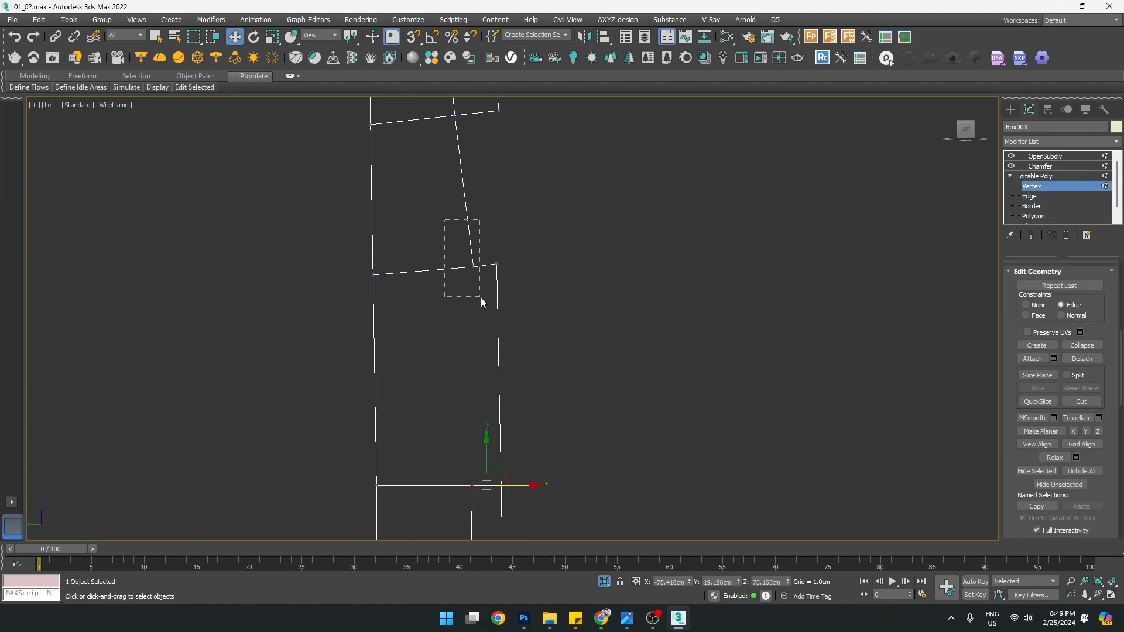
{"action": "left_click_drag", "start_coordinate": [481, 299], "coordinate": [482, 299]}
{"action": "key", "text": "alt+w"}
{"action": "middle_click", "coordinate": [718, 389]}
Connect two pairs of notch-corner vertices with new edges
{"action": "key", "text": "alt+w"}
{"action": "scroll", "coordinate": [513, 239], "scroll_direction": "up", "scroll_amount": 4}
{"action": "left_click", "coordinate": [625, 261]}
{"action": "scroll", "coordinate": [636, 305], "scroll_direction": "down", "scroll_amount": 2}
{"action": "middle_click_drag", "start_coordinate": [635, 305], "coordinate": [582, 313]}
{"action": "left_click", "coordinate": [549, 414], "text": "ctrl"}
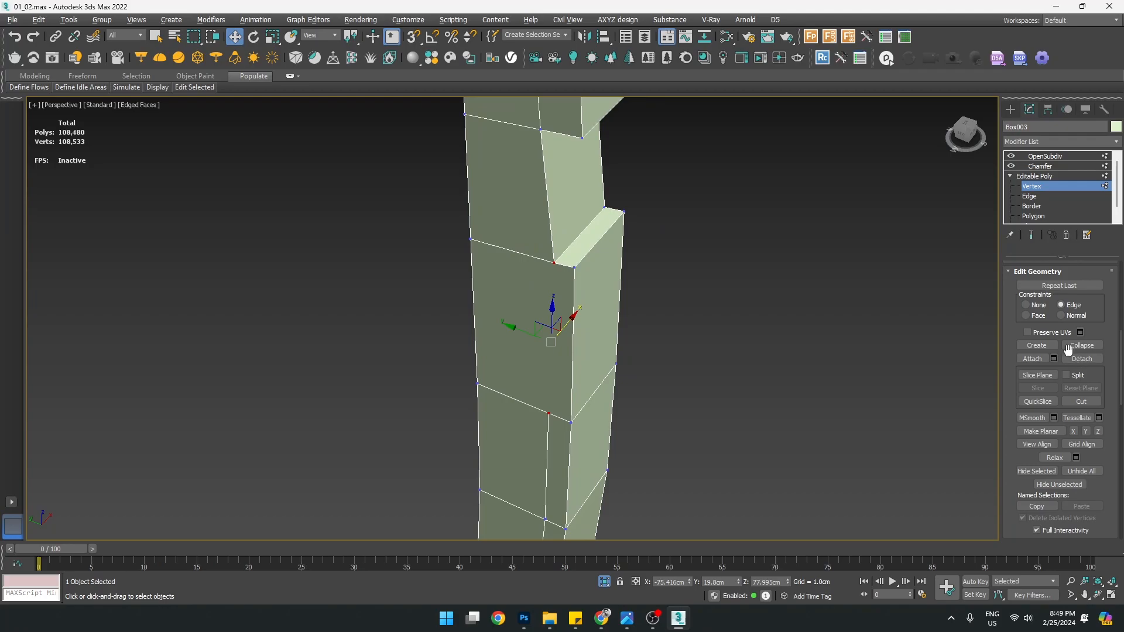
{"action": "left_click_drag", "start_coordinate": [1109, 506], "coordinate": [1121, 631]}
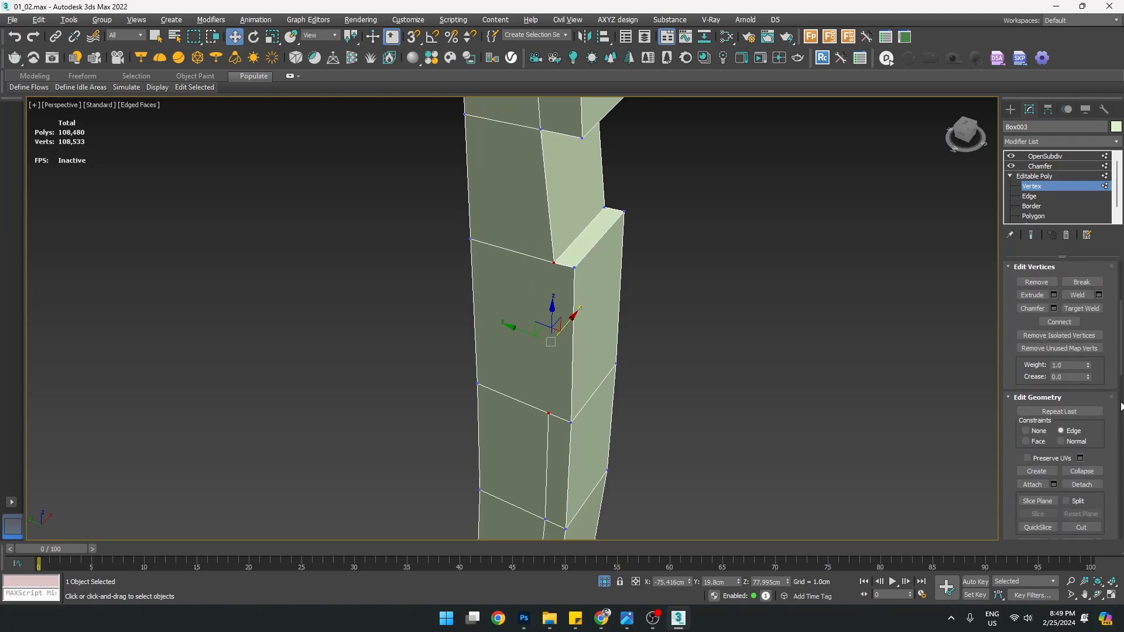
{"action": "left_click", "coordinate": [1059, 322]}
{"action": "middle_click_drag", "start_coordinate": [728, 324], "coordinate": [591, 322], "text": "alt"}
{"action": "left_click", "coordinate": [606, 326]}
{"action": "left_click", "coordinate": [595, 481], "text": "ctrl"}
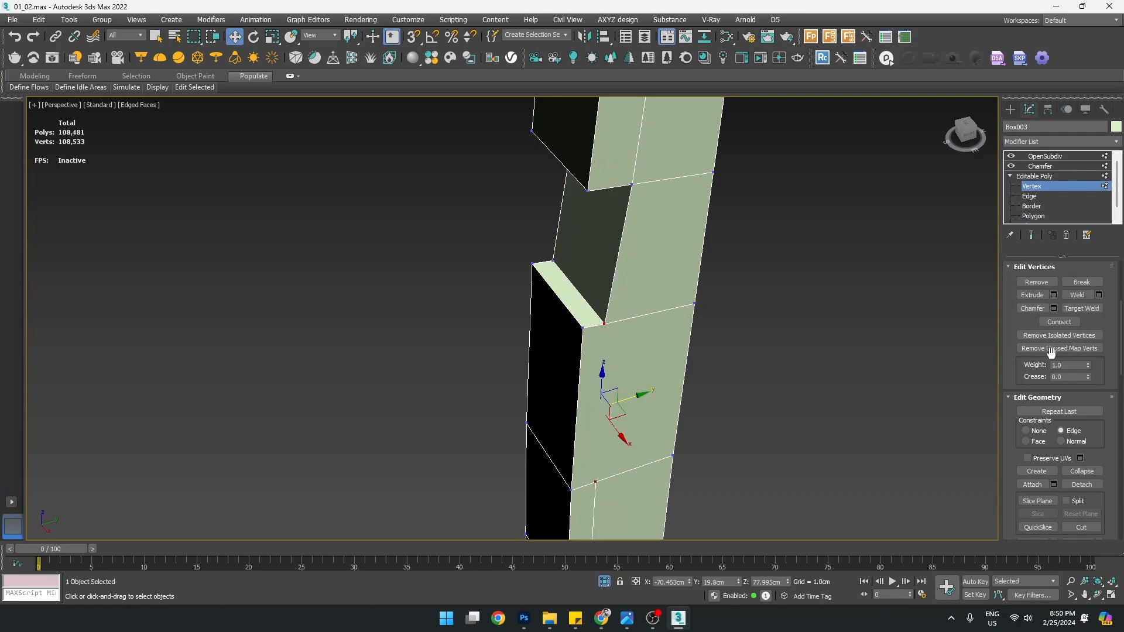
{"action": "left_click", "coordinate": [1055, 326]}
View the smoothed leg at top level and inspect the notch with edged faces off and on
{"action": "scroll", "coordinate": [577, 261], "scroll_direction": "down", "scroll_amount": 6}
{"action": "middle_click_drag", "start_coordinate": [551, 253], "coordinate": [692, 266], "text": "alt"}
{"action": "middle_click_drag", "start_coordinate": [788, 218], "coordinate": [757, 303]}
{"action": "left_click", "coordinate": [1052, 185]}
{"action": "left_click", "coordinate": [1011, 109]}
{"action": "scroll", "coordinate": [578, 259], "scroll_direction": "up", "scroll_amount": 8}
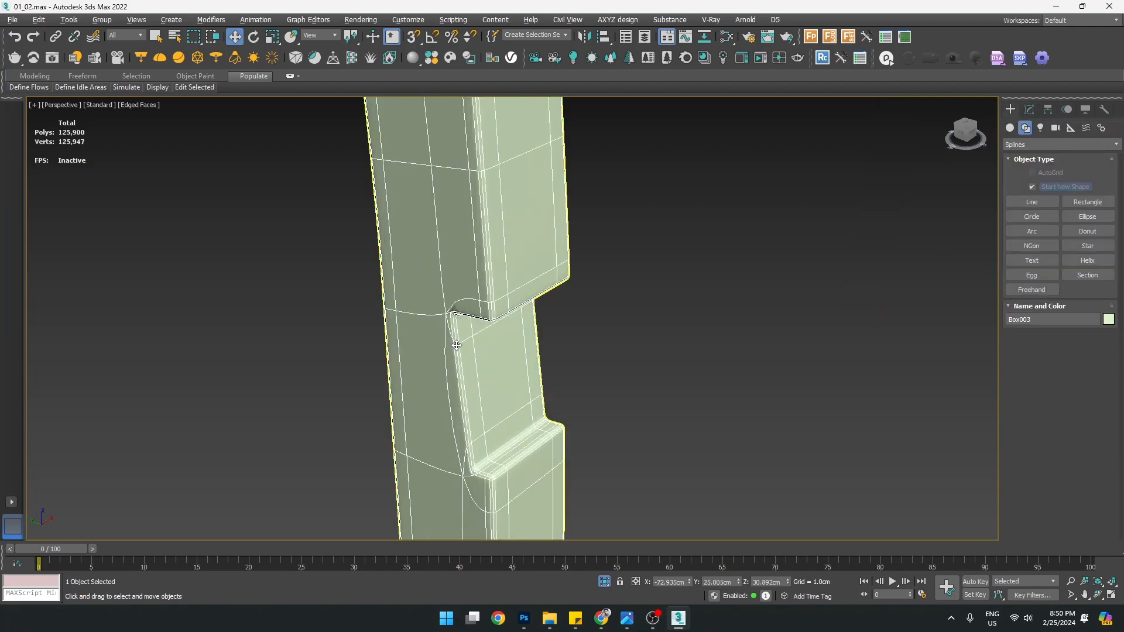
{"action": "mouse_move", "coordinate": [578, 259]}
{"action": "middle_mouse_down", "text": "alt"}
{"action": "mouse_move", "coordinate": [617, 251]}
{"action": "mouse_move", "coordinate": [592, 214]}
{"action": "mouse_move", "coordinate": [613, 379]}
{"action": "mouse_move", "coordinate": [600, 291]}
{"action": "mouse_move", "coordinate": [523, 269]}
{"action": "middle_mouse_up", "text": "alt"}
{"action": "key", "text": "F4"}
{"action": "scroll", "coordinate": [523, 270], "scroll_direction": "up", "scroll_amount": 5}
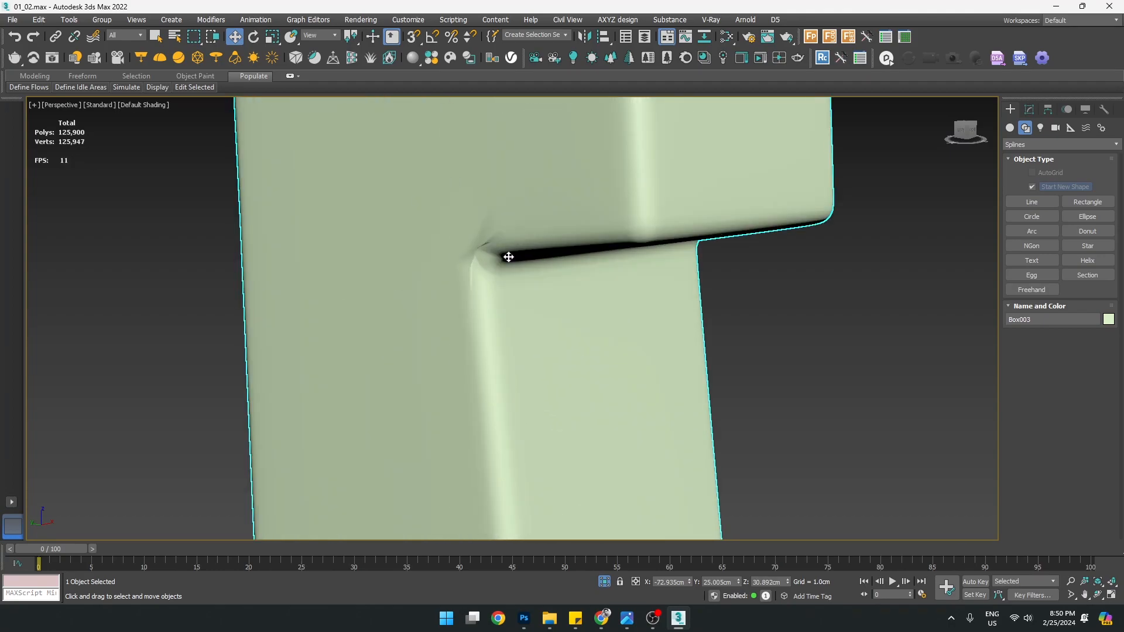
{"action": "key", "text": "F4"}
{"action": "key", "text": "F4"}
Toggle OpenSubdiv Iterations 2→1→2, then return to Vertex level at the notch
{"action": "left_click", "coordinate": [1030, 109]}
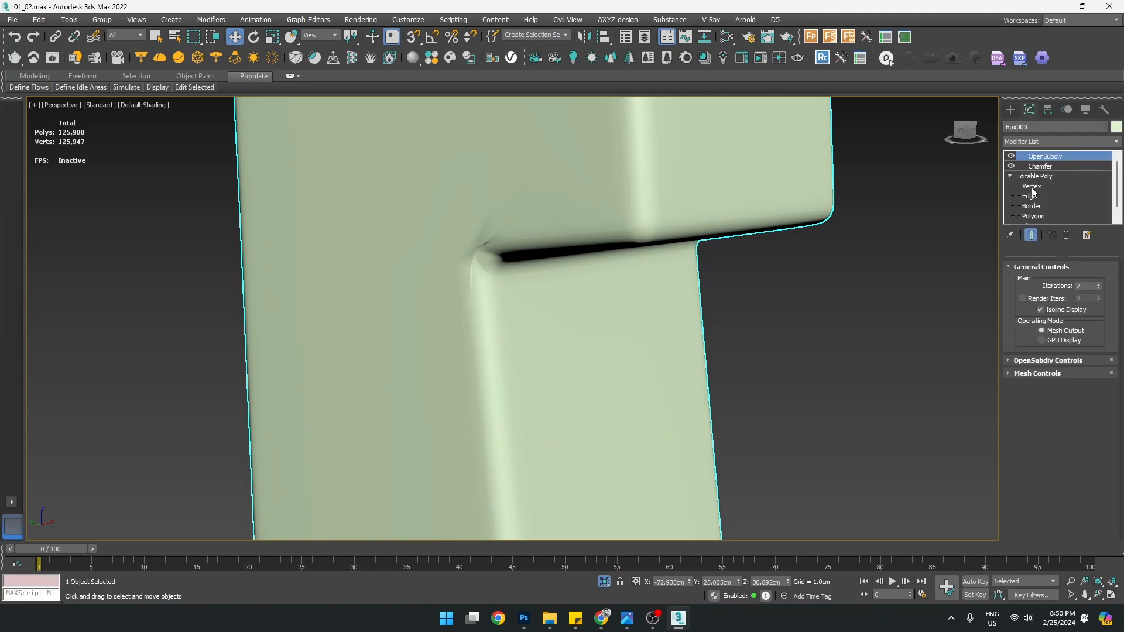
{"action": "left_click", "coordinate": [1099, 289]}
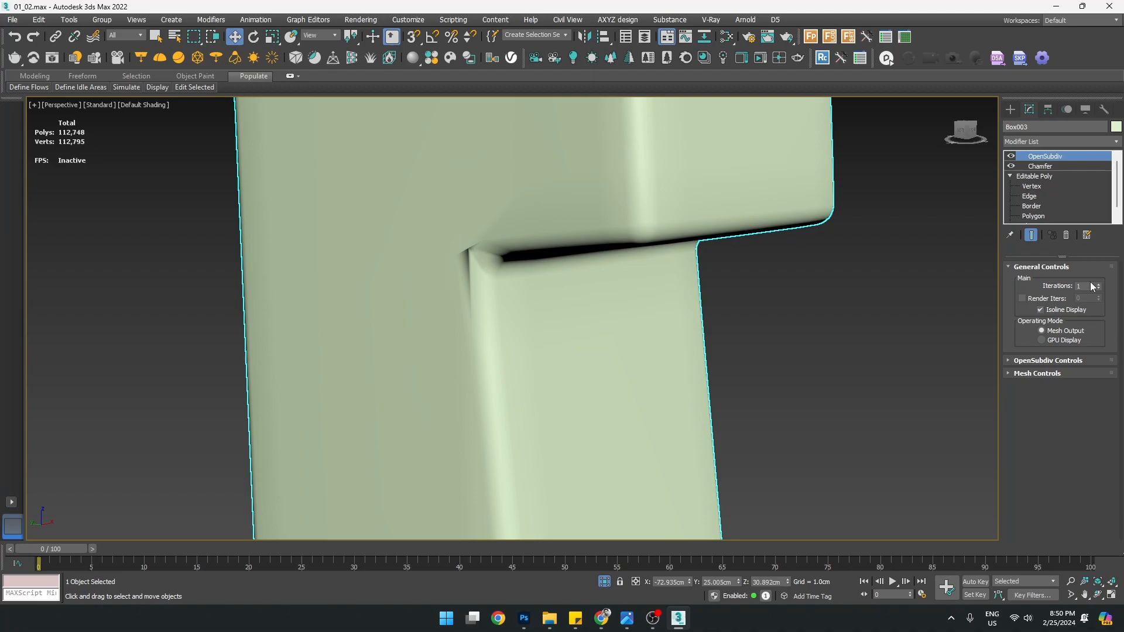
{"action": "left_click", "coordinate": [1099, 284]}
{"action": "left_click", "coordinate": [1032, 186]}
{"action": "key", "text": "F4"}
{"action": "left_click", "coordinate": [575, 270]}
{"action": "mouse_move", "coordinate": [529, 322]}
{"action": "middle_mouse_down", "text": "alt"}
{"action": "mouse_move", "coordinate": [534, 297]}
{"action": "mouse_move", "coordinate": [512, 323]}
{"action": "middle_mouse_up", "text": "alt"}
{"action": "middle_click_drag", "start_coordinate": [568, 364], "coordinate": [592, 355]}
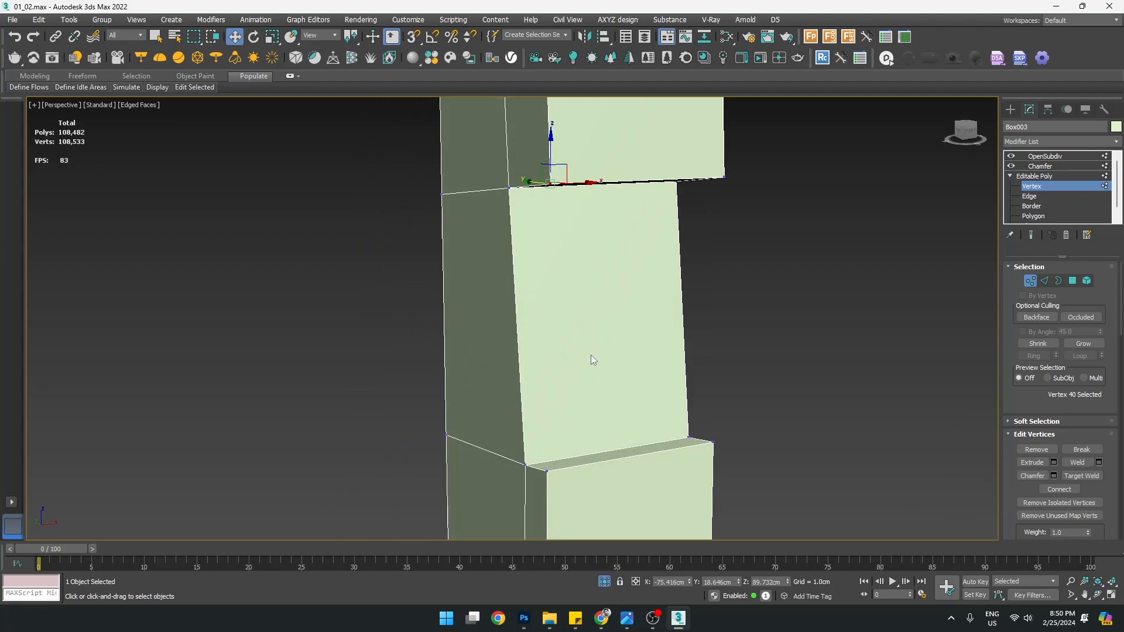
Connect the four vertical edges with 2 segments and Pinch 86
{"action": "key", "text": "2"}
{"action": "left_click_drag", "start_coordinate": [378, 265], "coordinate": [739, 307]}
{"action": "middle_click_drag", "start_coordinate": [674, 309], "coordinate": [564, 317], "text": "alt"}
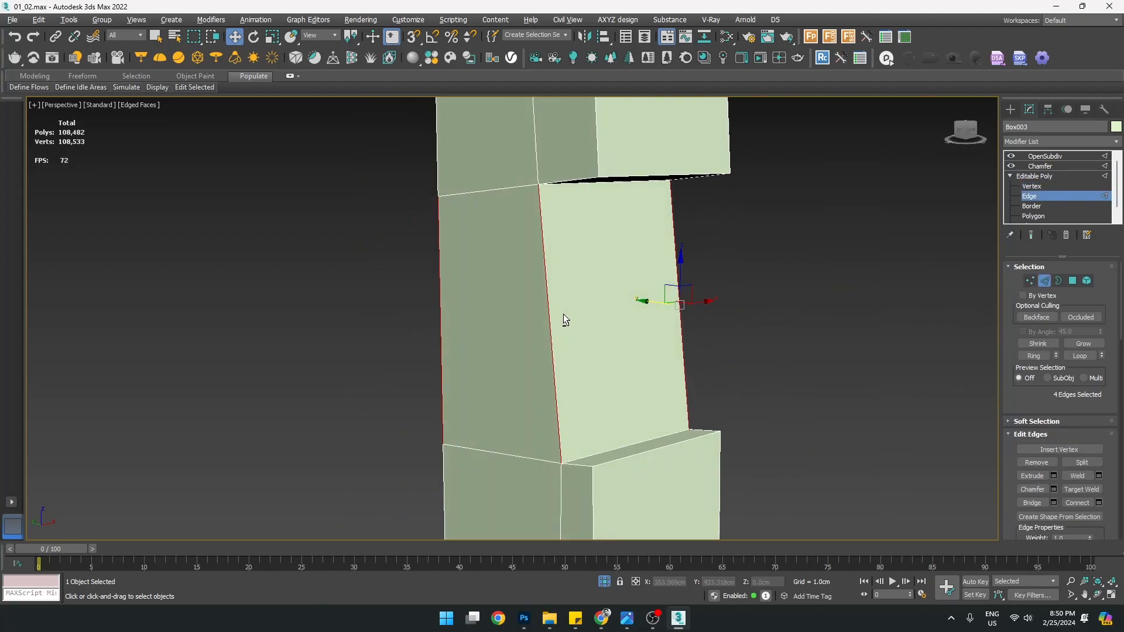
{"action": "left_click", "coordinate": [1099, 501]}
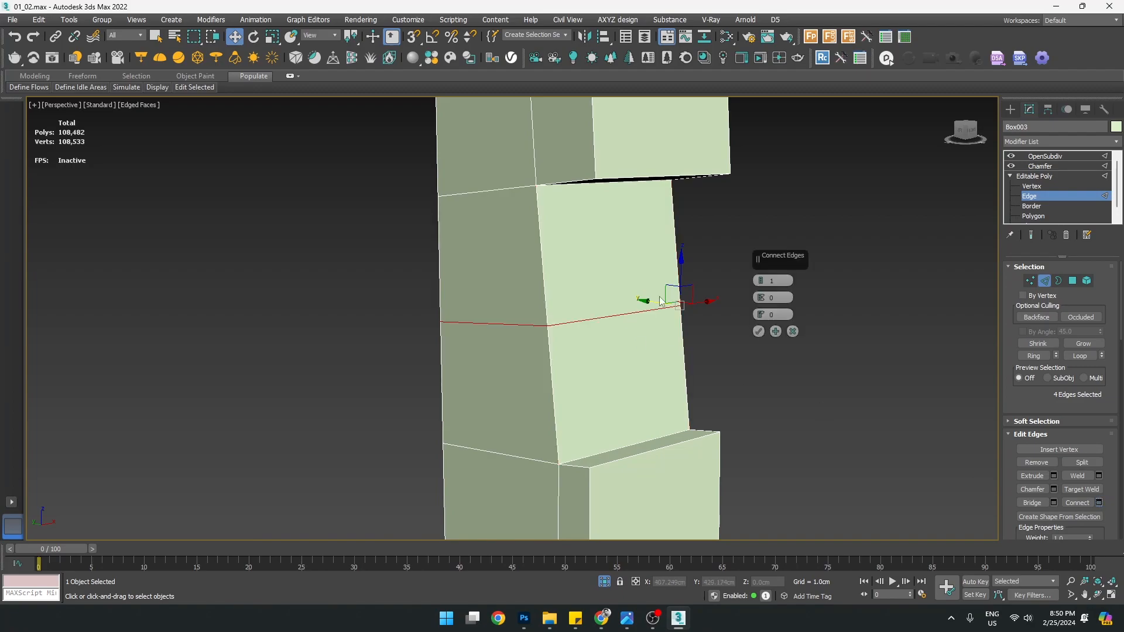
{"action": "left_click", "coordinate": [762, 278]}
{"action": "left_click_drag", "start_coordinate": [767, 312], "coordinate": [707, 95]}
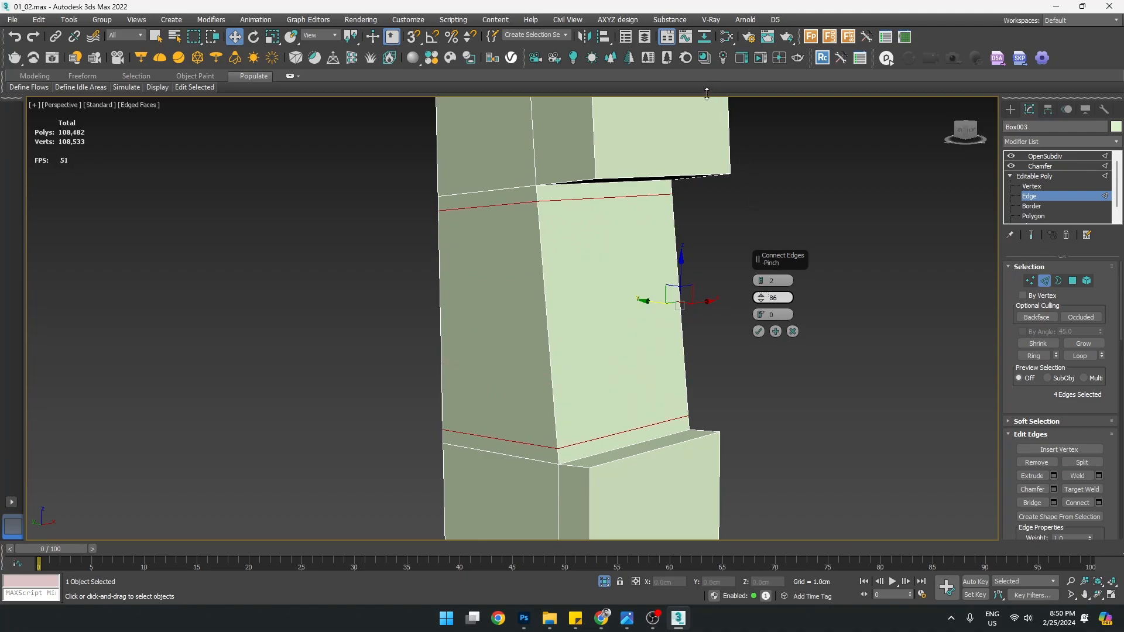
{"action": "left_click", "coordinate": [758, 331]}
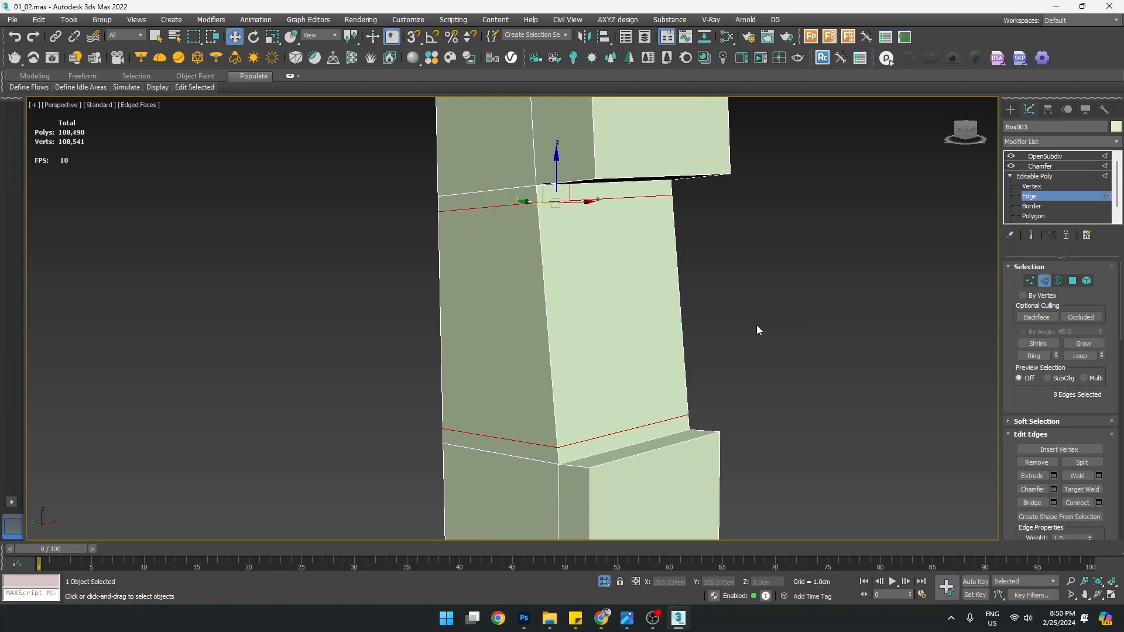
Check the smoothed result on both legs with wireframe edges hidden and shown
{"action": "left_click", "coordinate": [1012, 109]}
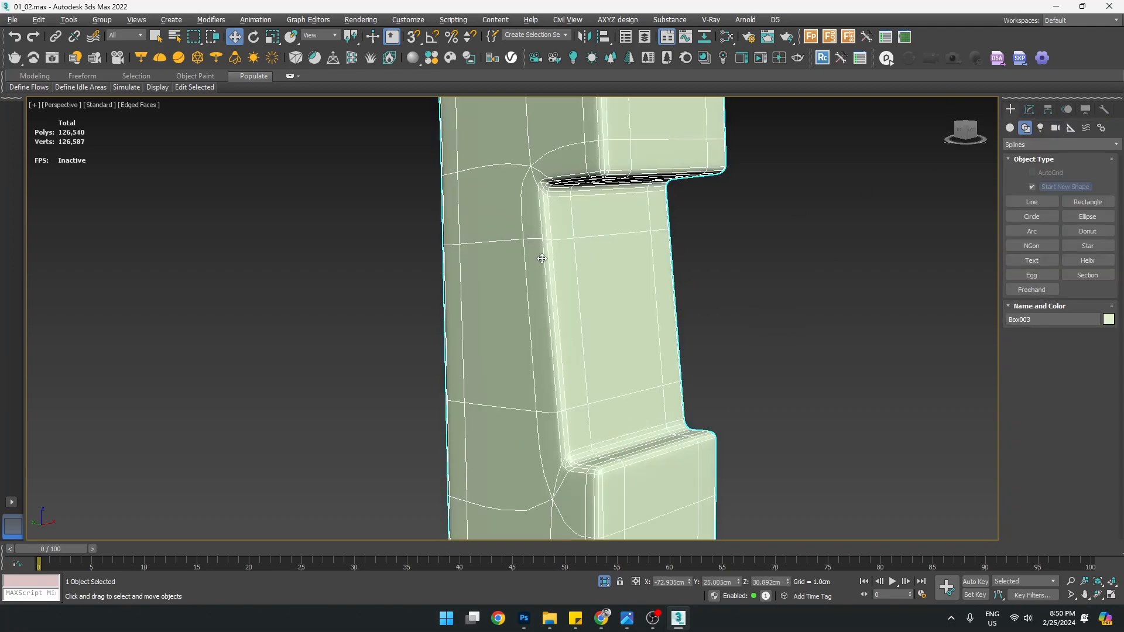
{"action": "key", "text": "F4"}
{"action": "scroll", "coordinate": [552, 243], "scroll_direction": "down", "scroll_amount": 3}
{"action": "mouse_move", "coordinate": [552, 243]}
{"action": "middle_mouse_down", "text": "alt"}
{"action": "mouse_move", "coordinate": [535, 293]}
{"action": "mouse_move", "coordinate": [589, 315]}
{"action": "mouse_move", "coordinate": [576, 318]}
{"action": "mouse_move", "coordinate": [783, 343]}
{"action": "mouse_move", "coordinate": [705, 324]}
{"action": "mouse_move", "coordinate": [683, 410]}
{"action": "mouse_move", "coordinate": [622, 417]}
{"action": "mouse_move", "coordinate": [556, 406]}
{"action": "middle_mouse_up", "text": "alt"}
{"action": "scroll", "coordinate": [543, 319], "scroll_direction": "down", "scroll_amount": 3}
{"action": "scroll", "coordinate": [755, 374], "scroll_direction": "up", "scroll_amount": 2}
{"action": "key", "text": "F4"}
{"action": "scroll", "coordinate": [708, 346], "scroll_direction": "down", "scroll_amount": 3}
{"action": "middle_click_drag", "start_coordinate": [642, 353], "coordinate": [782, 315], "text": "alt"}
{"action": "left_click", "coordinate": [1029, 110]}
Orbit the Perspective view around the two legs to inspect them
{"action": "scroll", "coordinate": [782, 315], "scroll_direction": "up", "scroll_amount": 2}
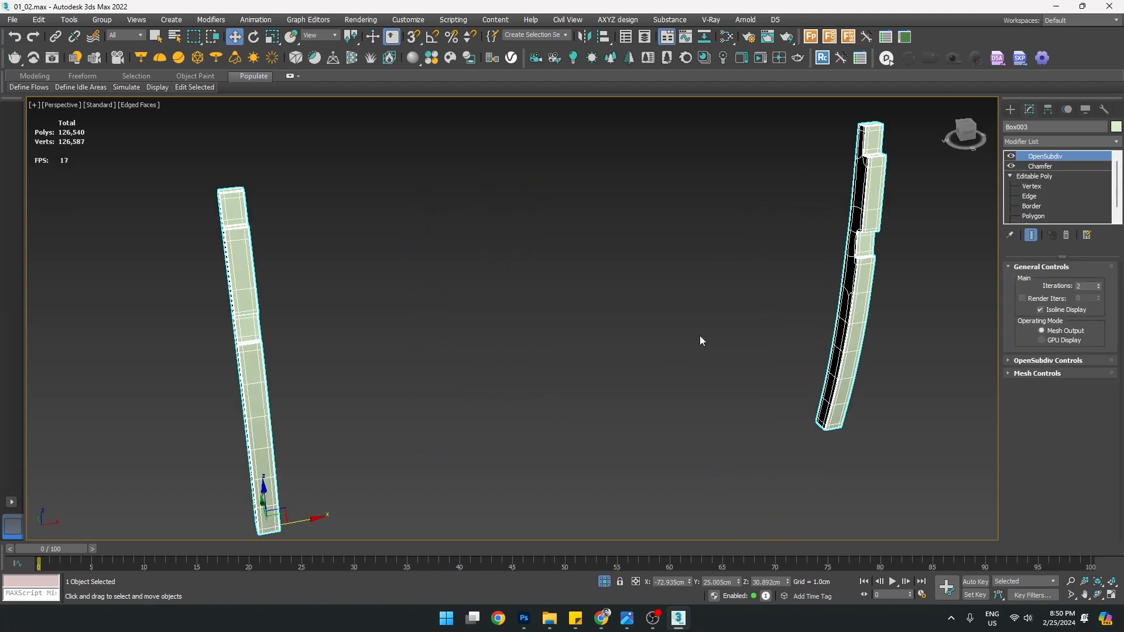
{"action": "mouse_move", "coordinate": [740, 349]}
{"action": "middle_mouse_down", "text": "alt"}
{"action": "mouse_move", "coordinate": [771, 334]}
{"action": "mouse_move", "coordinate": [725, 356]}
{"action": "middle_mouse_up", "text": "alt"}
{"action": "scroll", "coordinate": [780, 272], "scroll_direction": "up", "scroll_amount": 5}
{"action": "scroll", "coordinate": [749, 275], "scroll_direction": "down", "scroll_amount": 6}
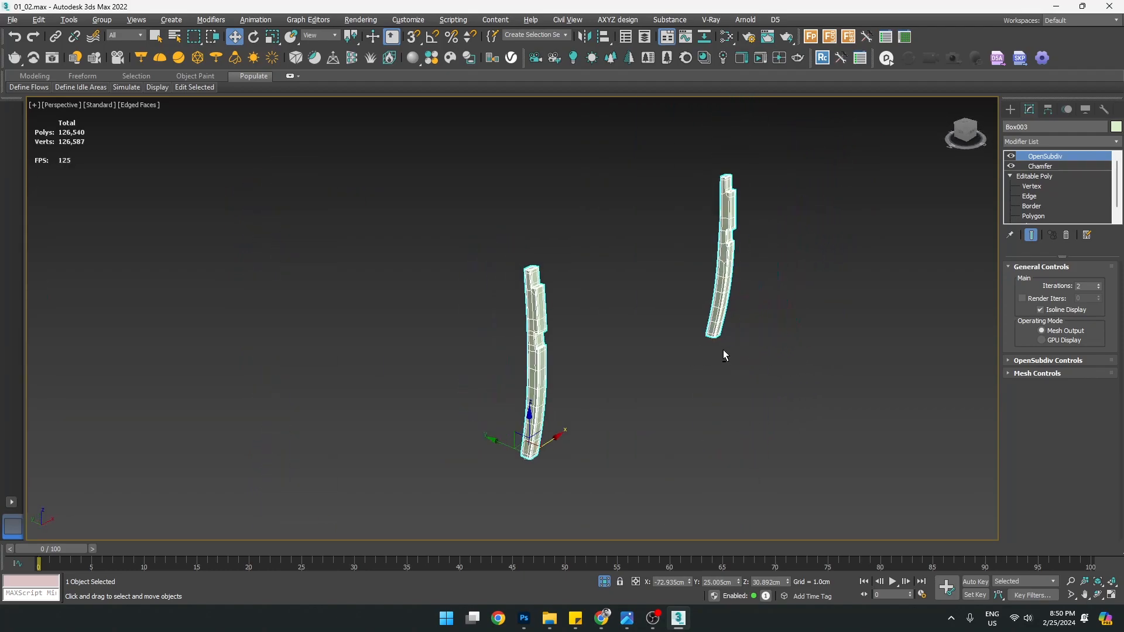
{"action": "middle_click_drag", "start_coordinate": [753, 236], "coordinate": [710, 265], "text": "alt"}
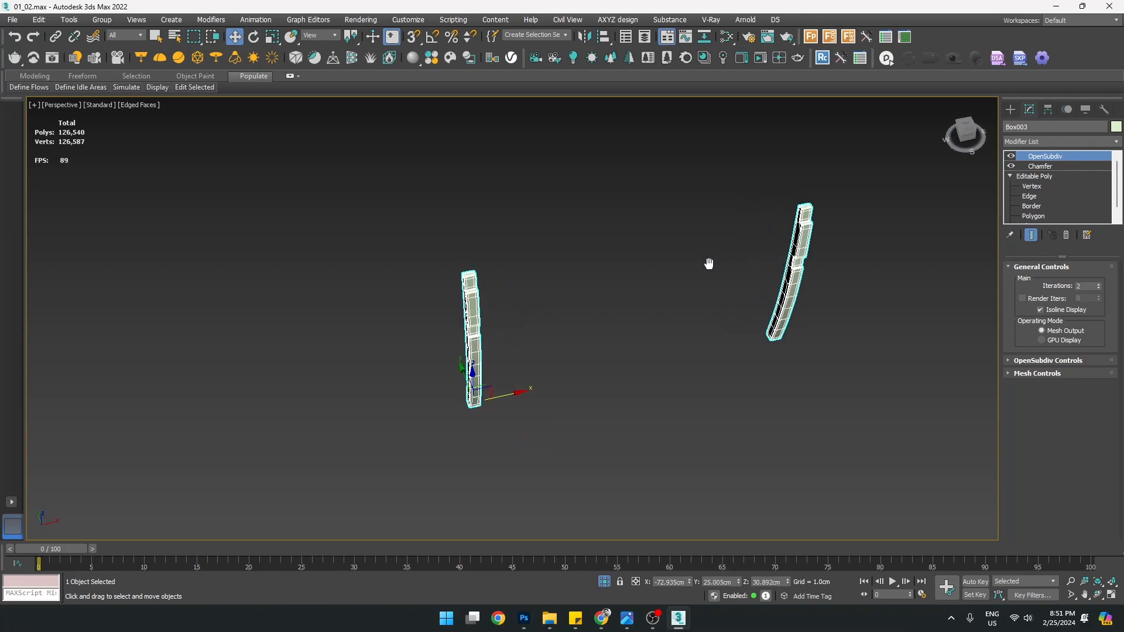
{"action": "middle_click_drag", "start_coordinate": [848, 262], "coordinate": [786, 316], "text": "alt"}
Maximize the Top viewport and pan it so both legs are centred
{"action": "key", "text": "alt+w"}
{"action": "right_click", "coordinate": [349, 254]}
{"action": "key", "text": "alt+w"}
{"action": "scroll", "coordinate": [350, 255], "scroll_direction": "down", "scroll_amount": 5}
{"action": "scroll", "coordinate": [409, 286], "scroll_direction": "up", "scroll_amount": 5}
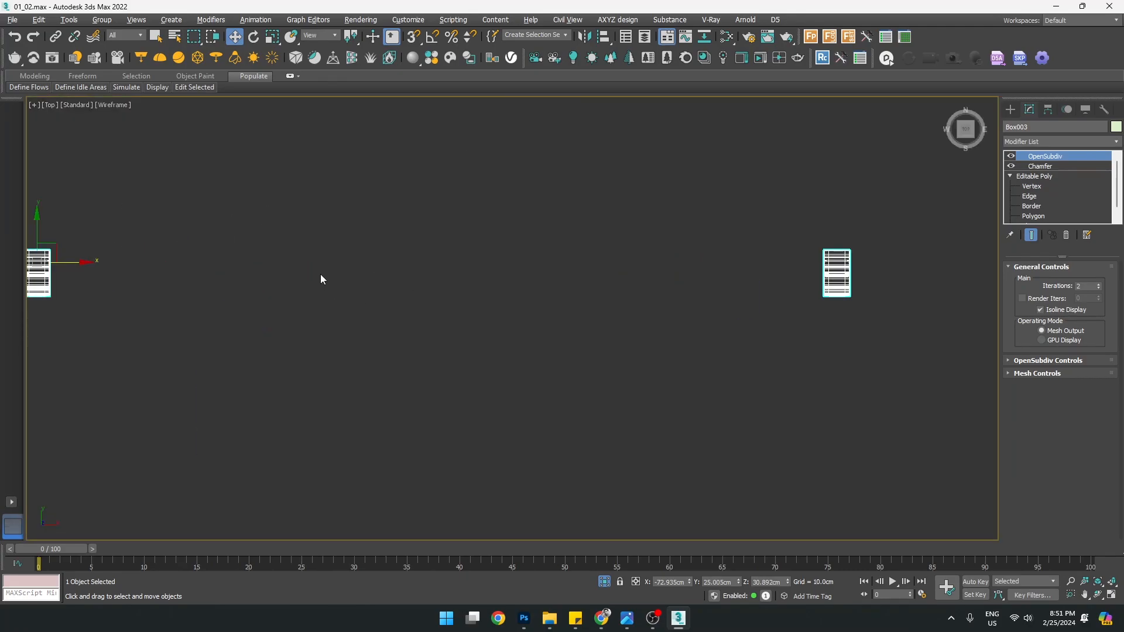
{"action": "middle_click_drag", "start_coordinate": [345, 282], "coordinate": [450, 306]}
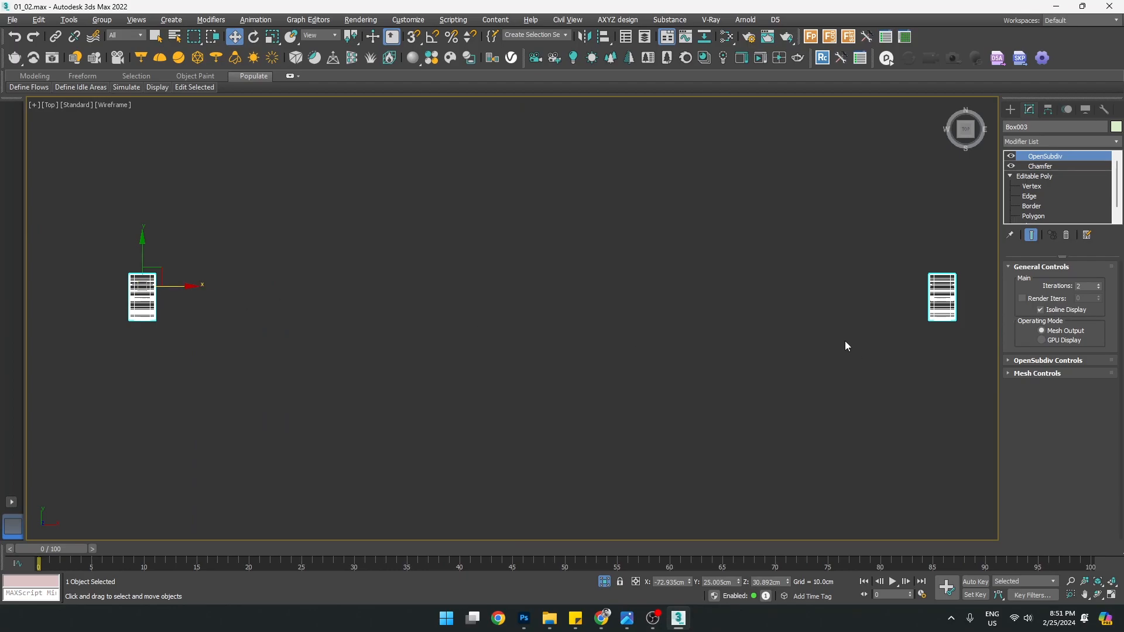
{"action": "middle_click_drag", "start_coordinate": [856, 304], "coordinate": [846, 339]}
{"action": "key", "text": "p"}
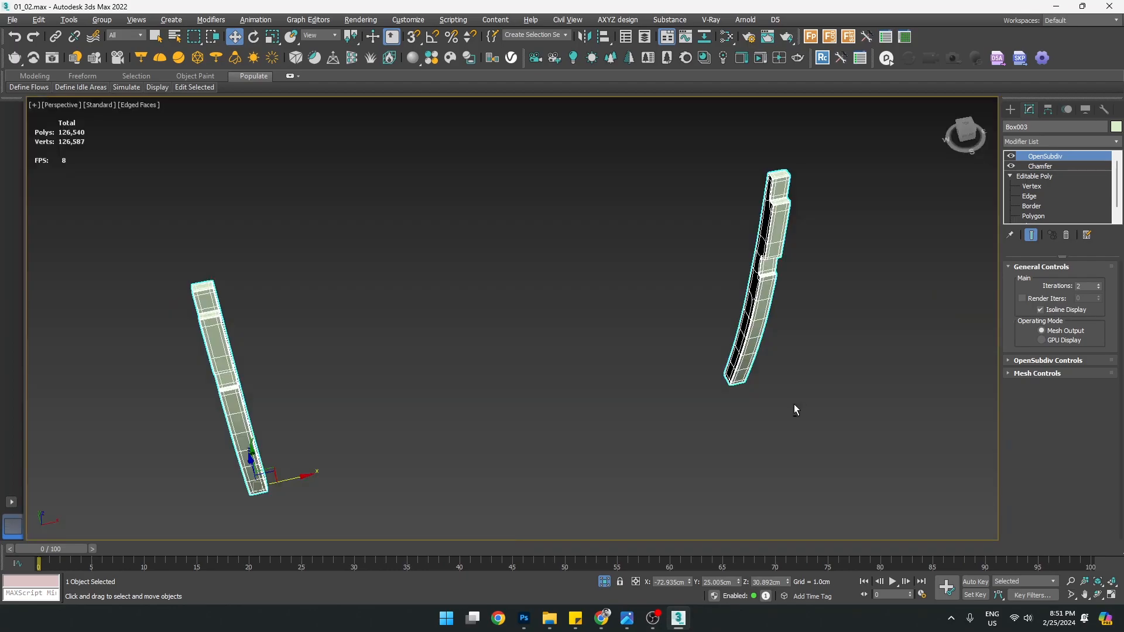
{"action": "key", "text": "t"}
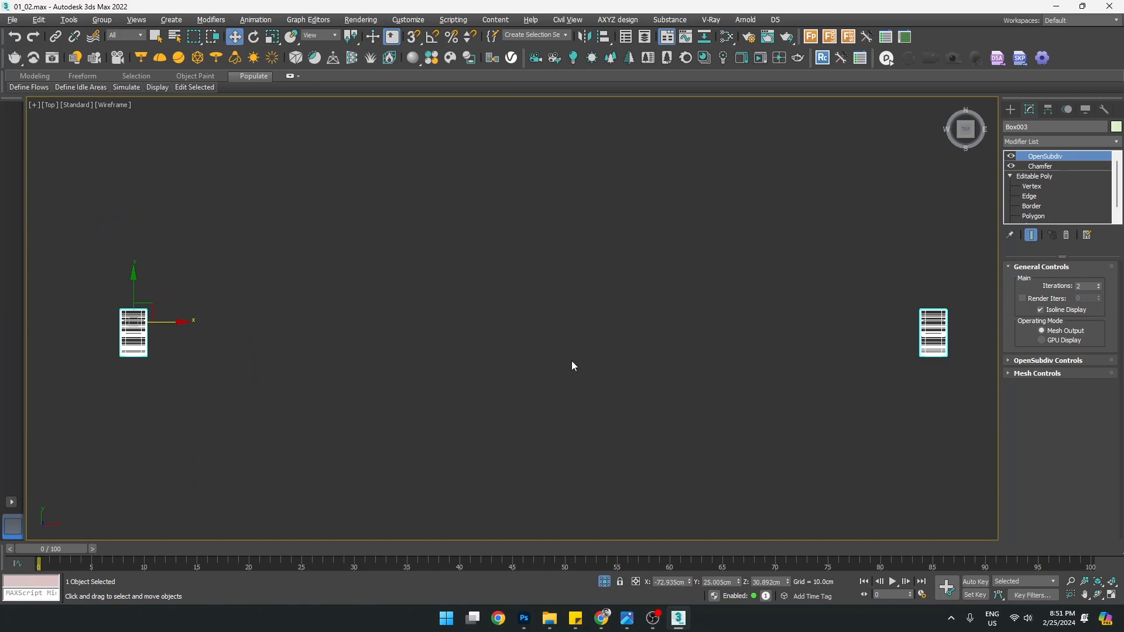
Select the Chamfer and OpenSubdiv modifiers in the leg's stack
{"action": "left_click", "coordinate": [1045, 167], "text": "ctrl"}
{"action": "scroll", "coordinate": [1063, 198], "scroll_direction": "down", "scroll_amount": 1}
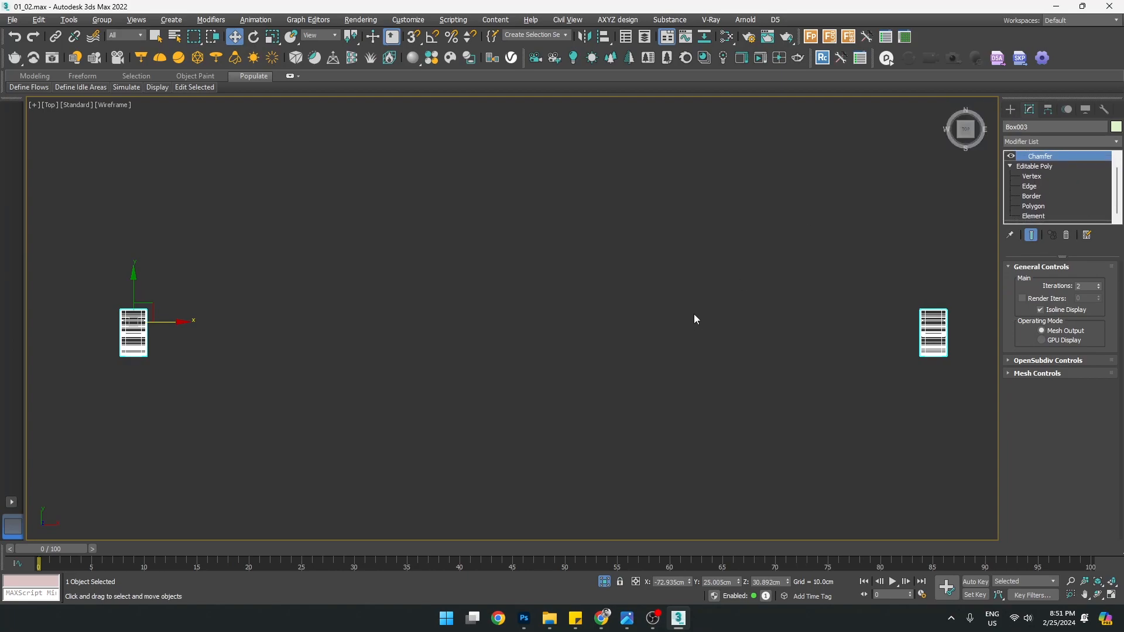
{"action": "scroll", "coordinate": [712, 315], "scroll_direction": "down", "scroll_amount": 2}
{"action": "scroll", "coordinate": [1071, 209], "scroll_direction": "up", "scroll_amount": 1}
{"action": "scroll", "coordinate": [685, 287], "scroll_direction": "up", "scroll_amount": 2}
{"action": "middle_click_drag", "start_coordinate": [758, 281], "coordinate": [729, 321]}
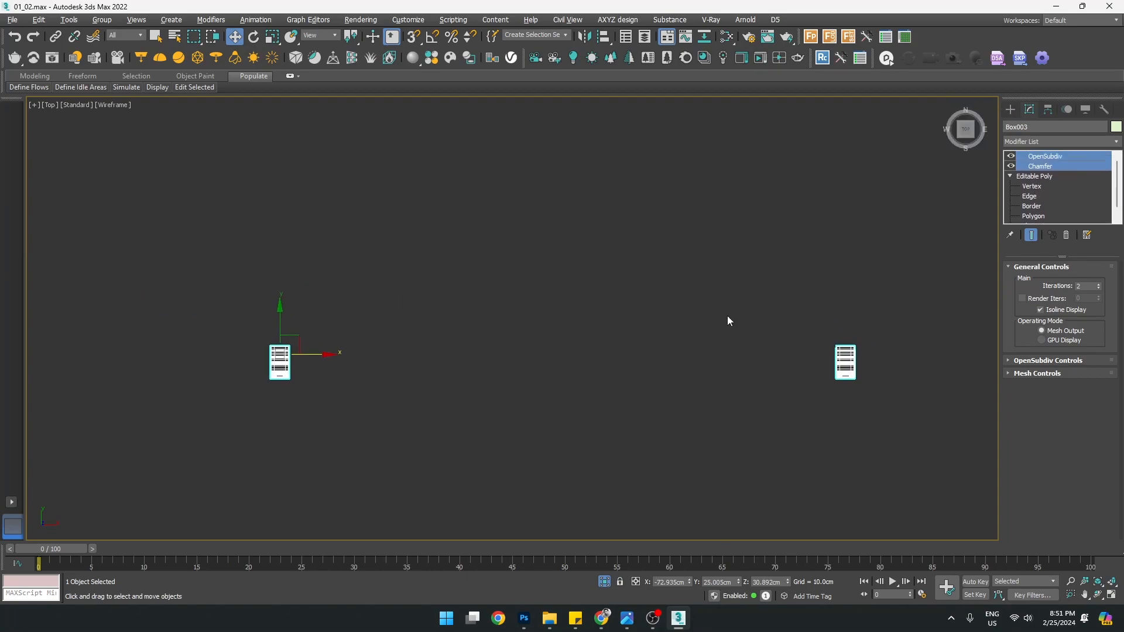
{"action": "left_click", "coordinate": [1011, 109]}
{"action": "scroll", "coordinate": [344, 369], "scroll_direction": "up", "scroll_amount": 1}
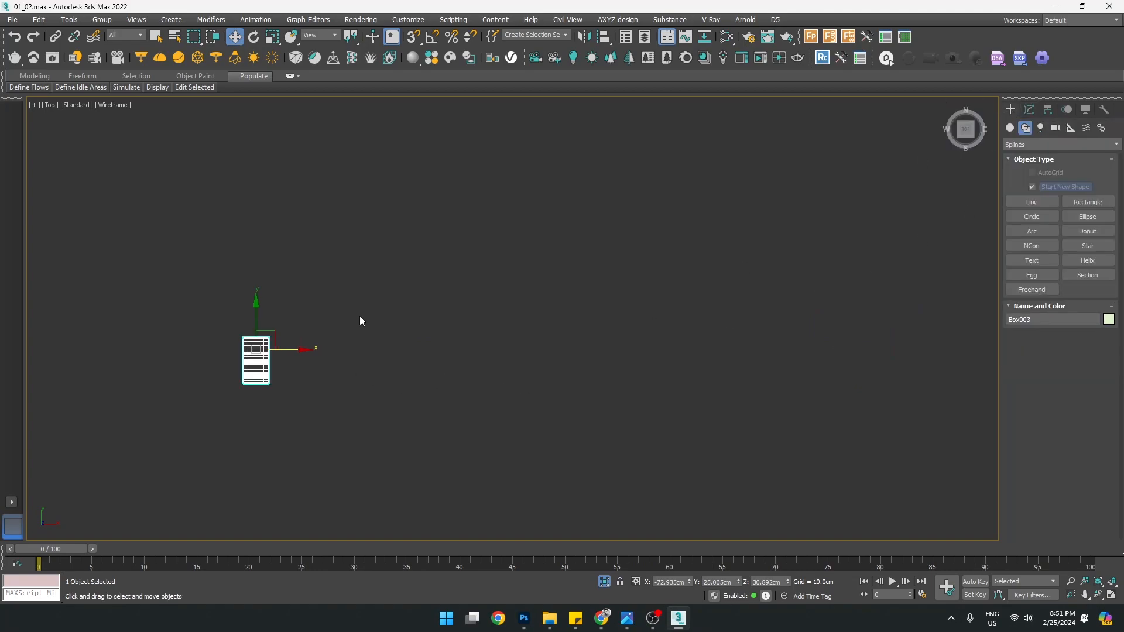
Cancel the first mirror attempt and clone the leg upward as a copy
{"action": "left_click", "coordinate": [585, 37]}
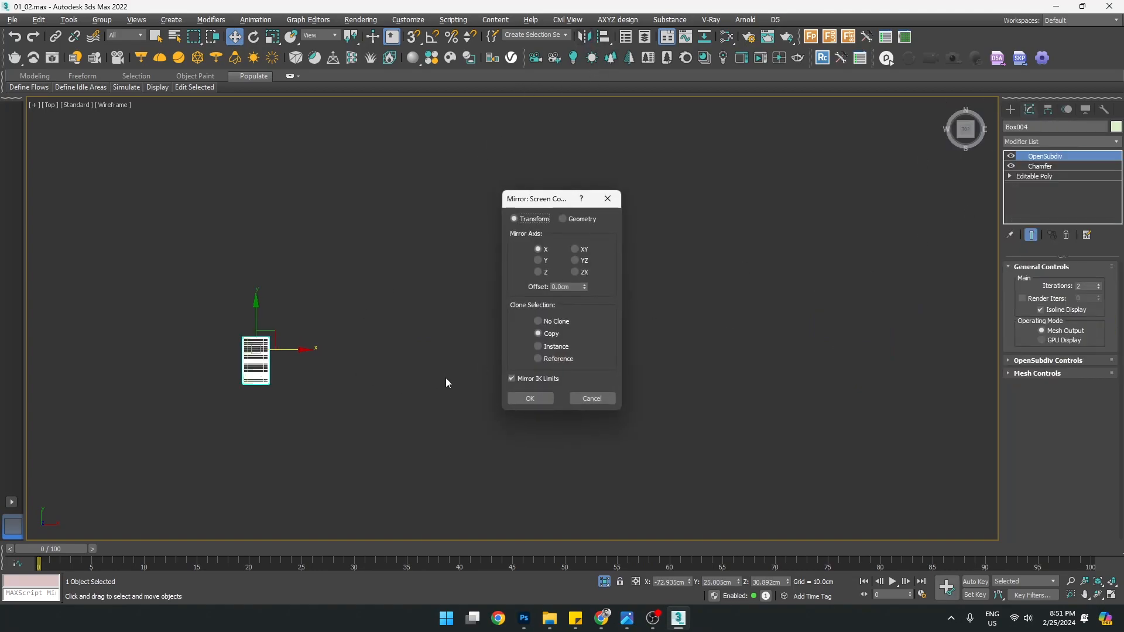
{"action": "left_click", "coordinate": [581, 401]}
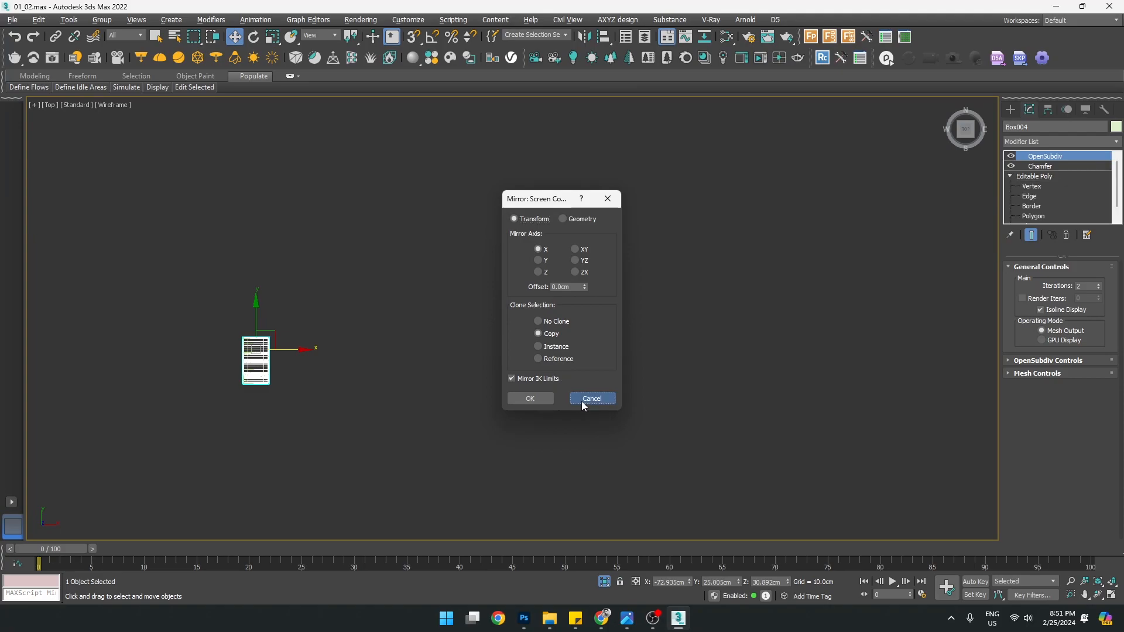
{"action": "middle_click_drag", "start_coordinate": [703, 380], "coordinate": [592, 367]}
{"action": "scroll", "coordinate": [590, 352], "scroll_direction": "down", "scroll_amount": 3}
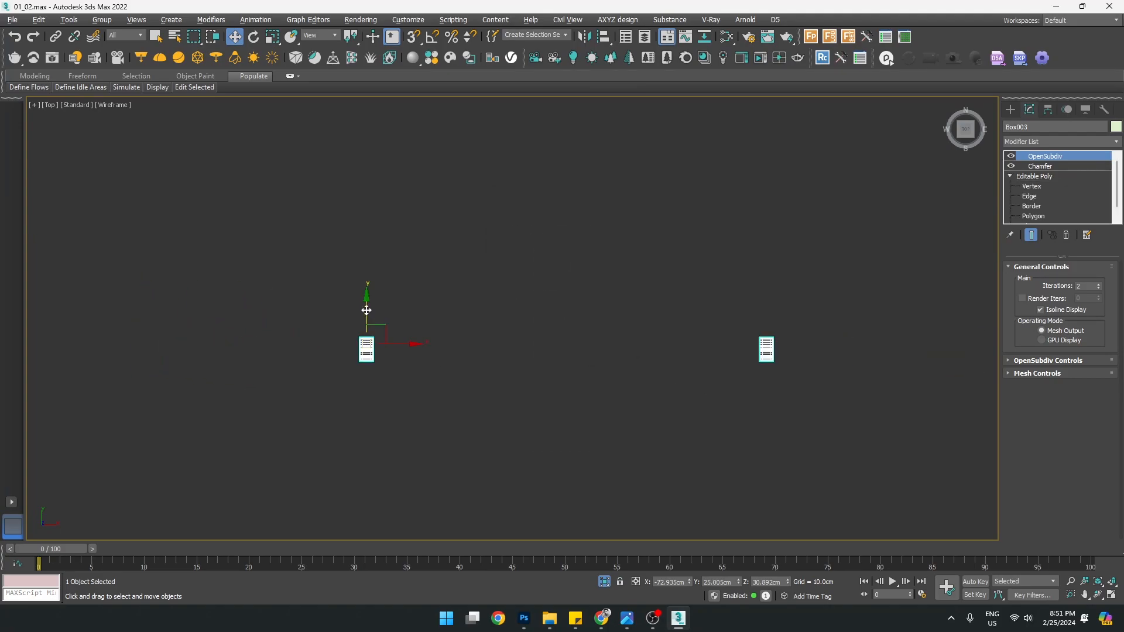
{"action": "left_click_drag", "start_coordinate": [367, 310], "coordinate": [366, 270], "text": "shift"}
{"action": "left_click", "coordinate": [557, 357]}
{"action": "scroll", "coordinate": [572, 360], "scroll_direction": "up", "scroll_amount": 2}
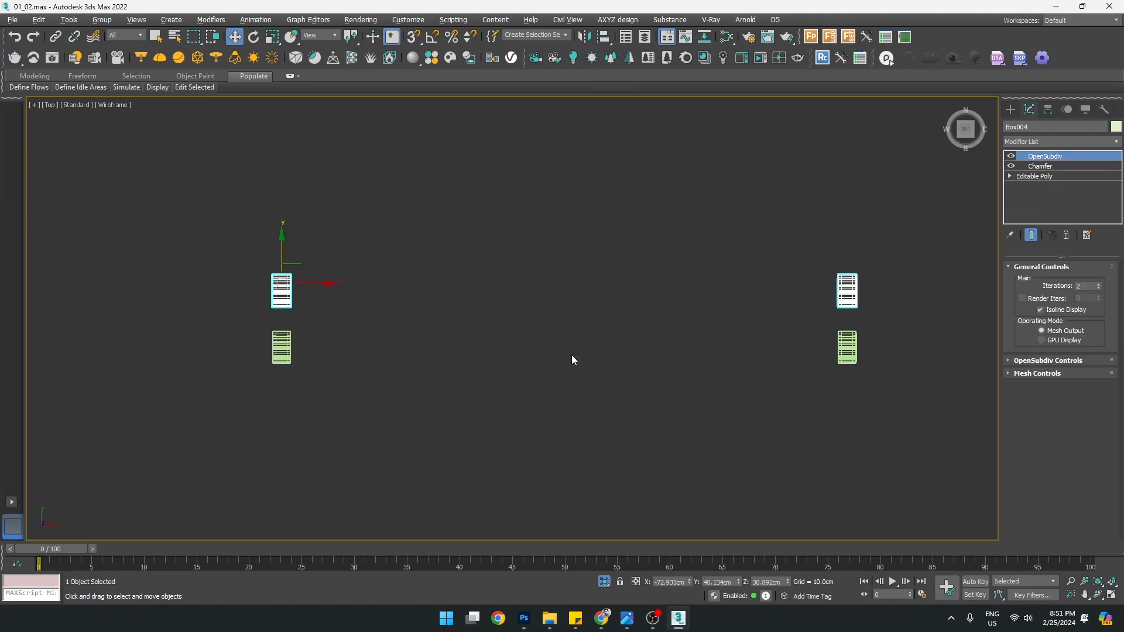
Delete the lower-right leg element from the original leg's Editable Poly
{"action": "left_click", "coordinate": [280, 344]}
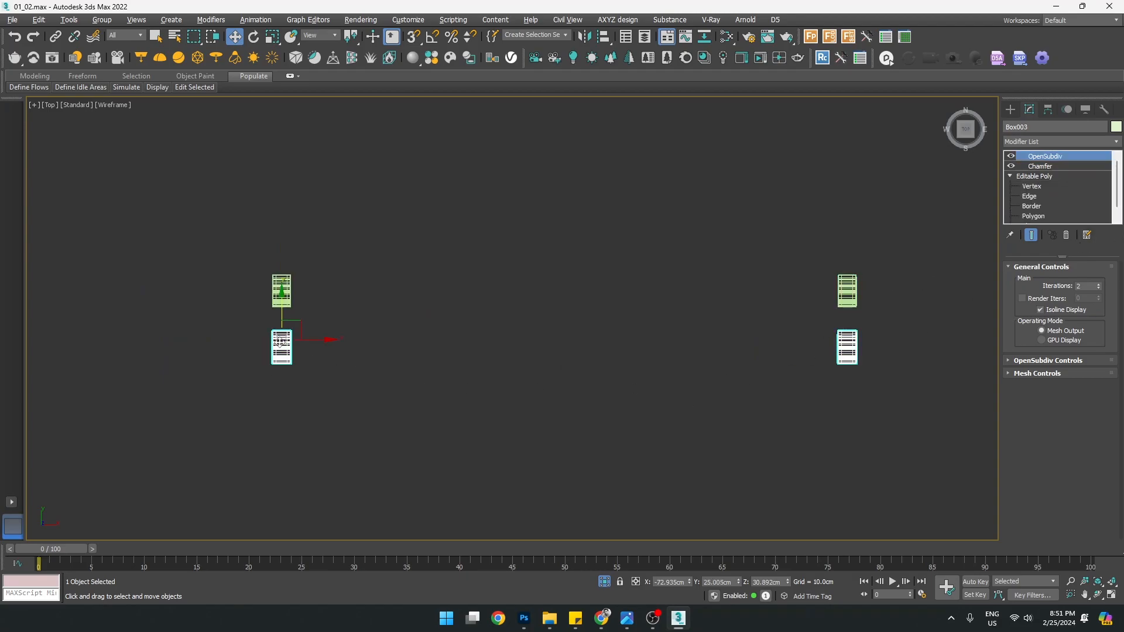
{"action": "left_click", "coordinate": [1008, 177]}
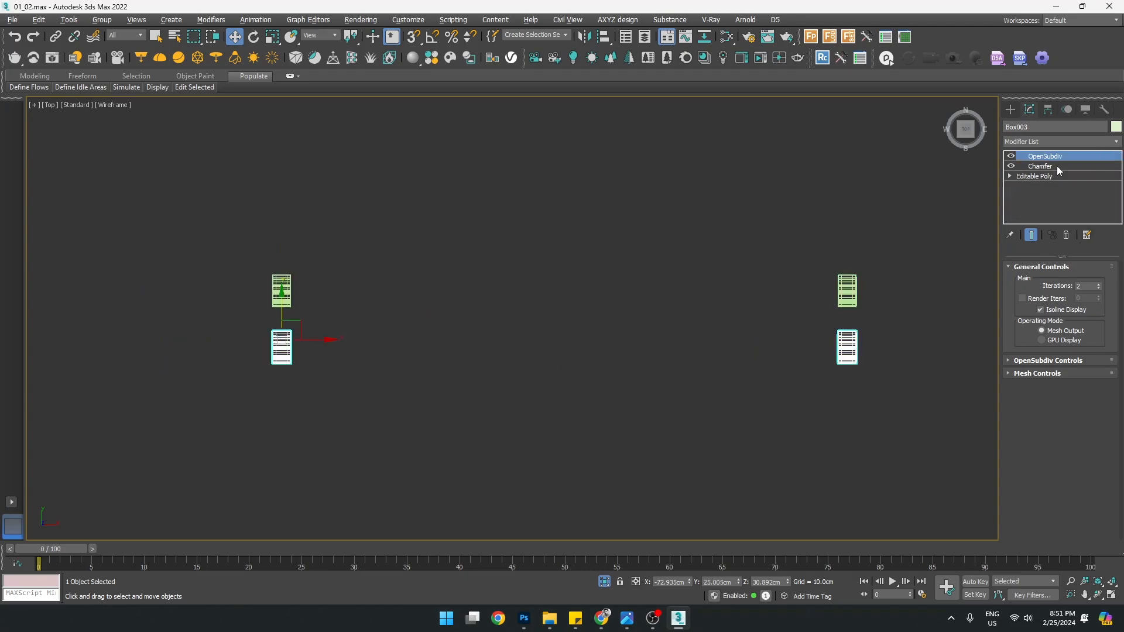
{"action": "left_click", "coordinate": [1009, 176]}
{"action": "scroll", "coordinate": [1074, 190], "scroll_direction": "down", "scroll_amount": 1}
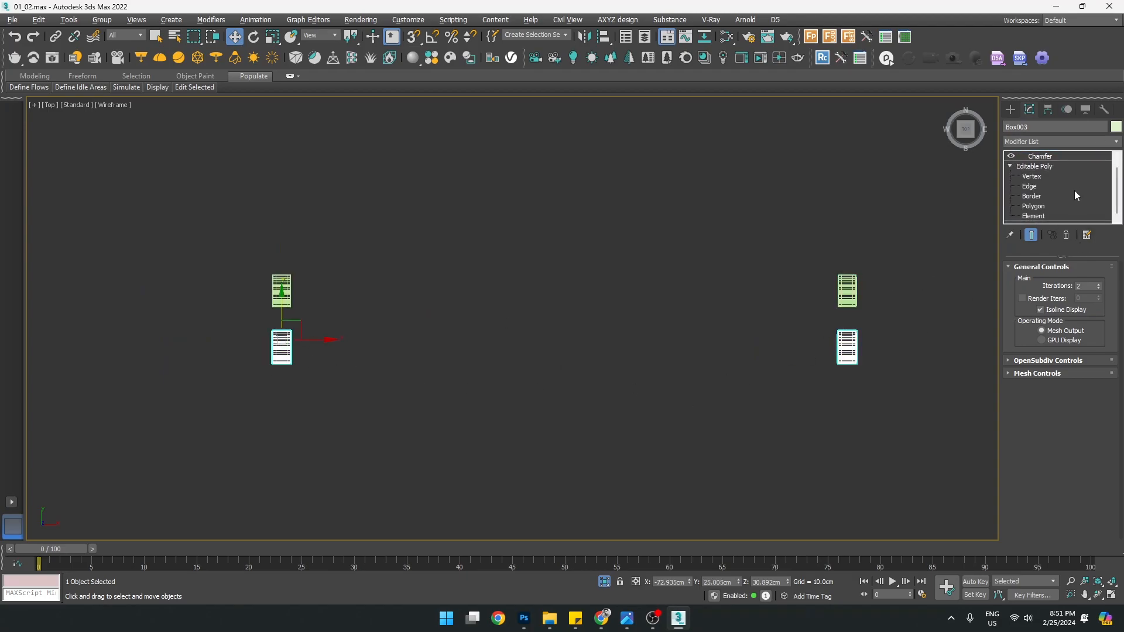
{"action": "left_click", "coordinate": [1034, 216]}
{"action": "left_click", "coordinate": [848, 351]}
{"action": "key", "text": "Delete"}
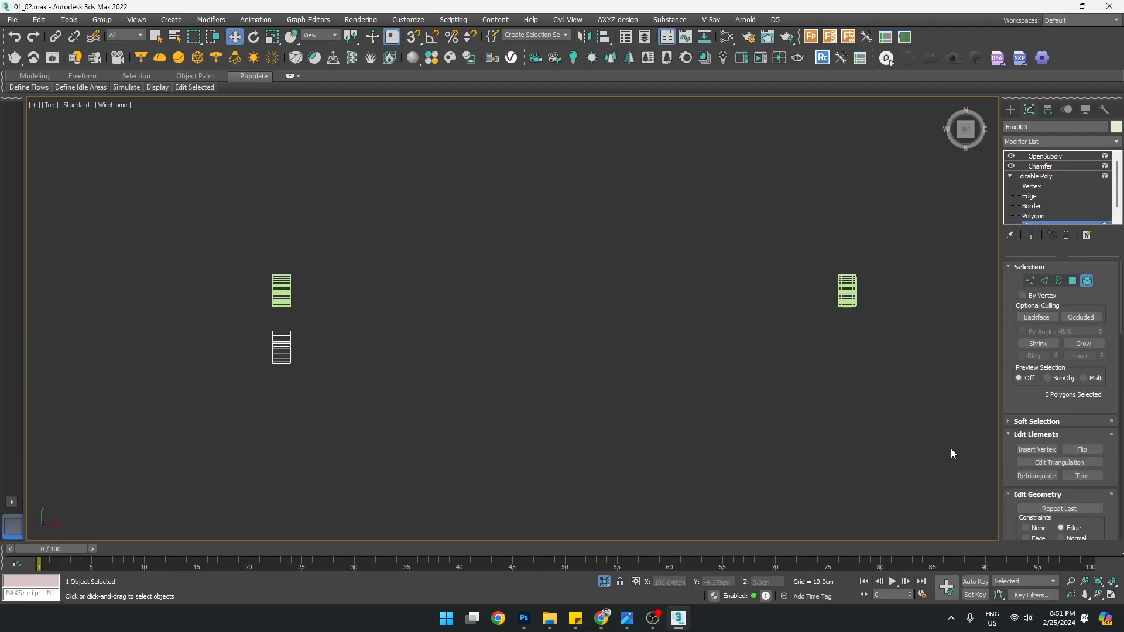
{"action": "left_click", "coordinate": [1011, 109]}
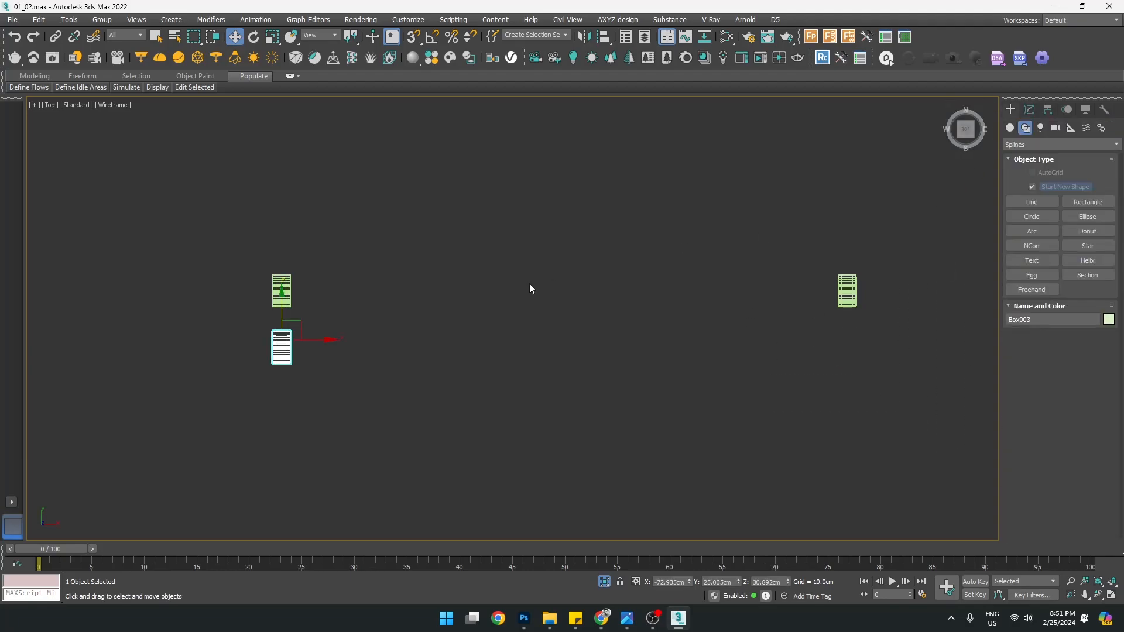
{"action": "scroll", "coordinate": [479, 286], "scroll_direction": "up", "scroll_amount": 2}
Mirror the selected leg along X as a linked Instance
{"action": "middle_click_drag", "start_coordinate": [532, 300], "coordinate": [444, 300]}
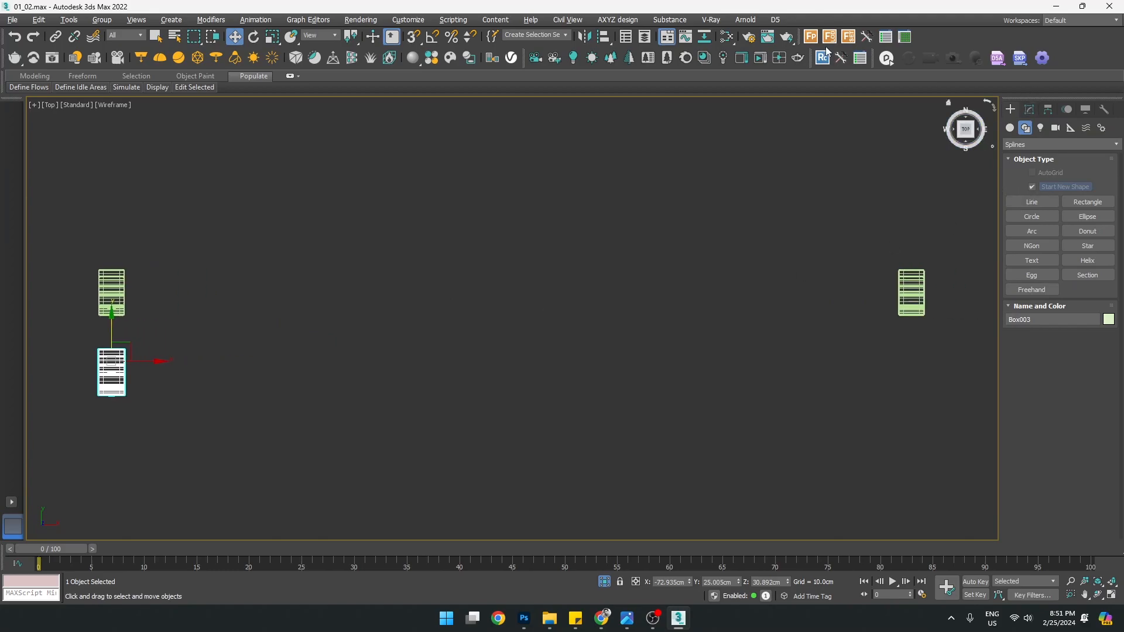
{"action": "left_click", "coordinate": [584, 38]}
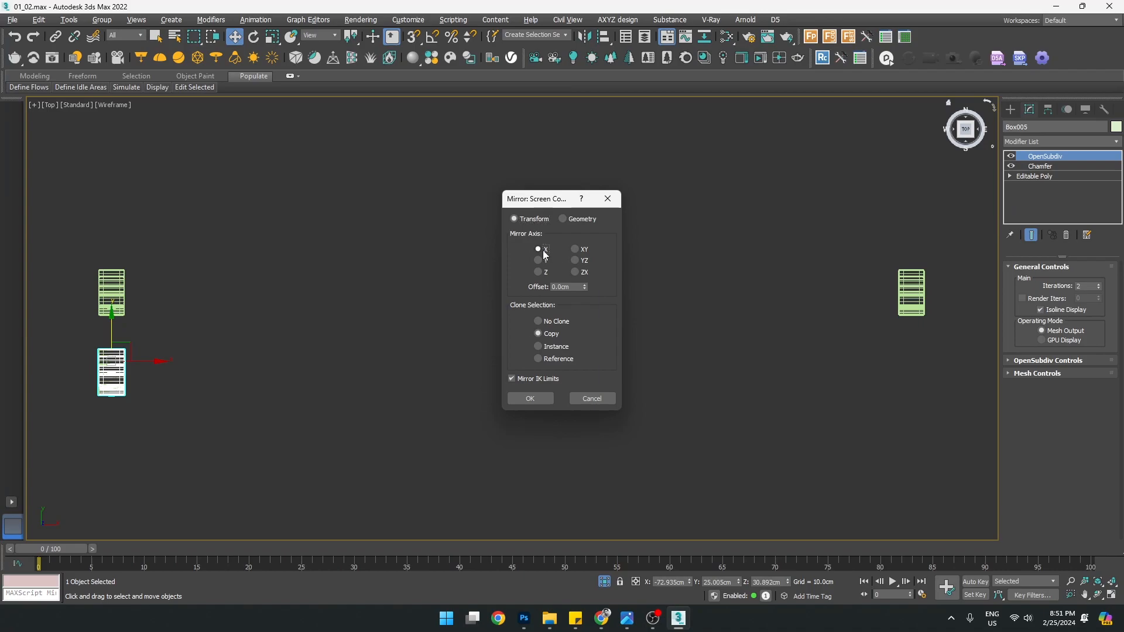
{"action": "left_click", "coordinate": [550, 350]}
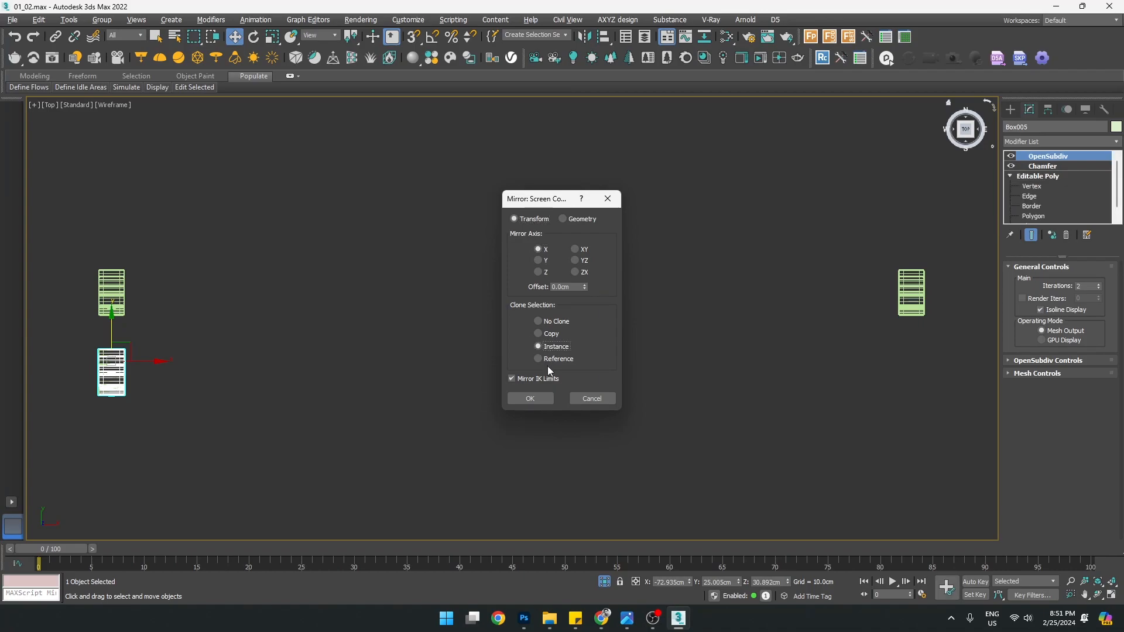
{"action": "left_click", "coordinate": [545, 398]}
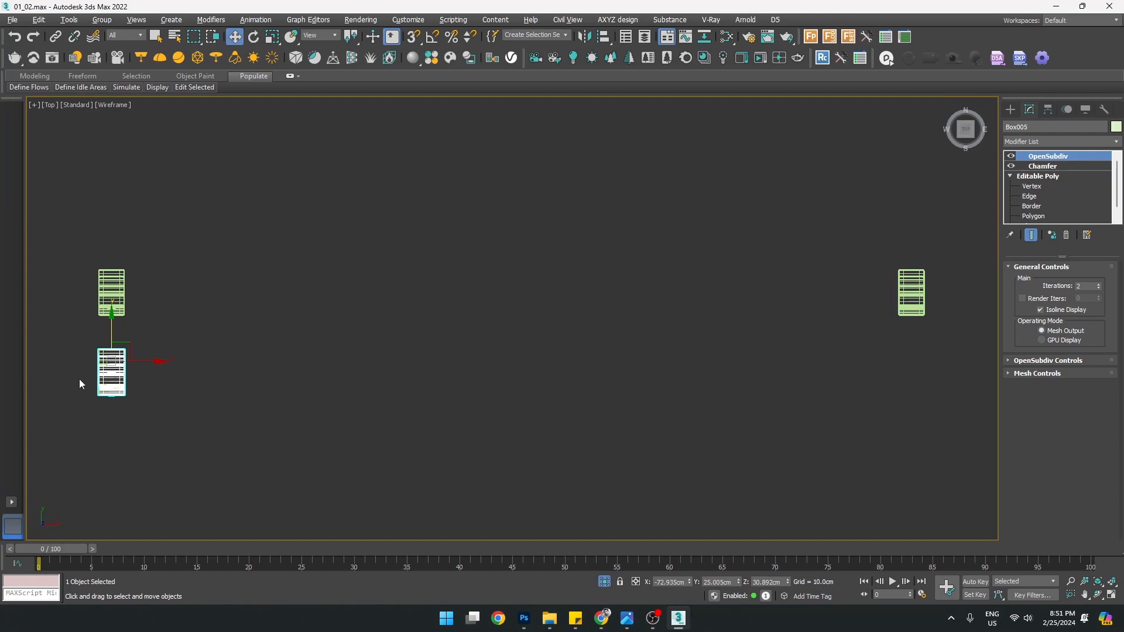
{"action": "scroll", "coordinate": [78, 375], "scroll_direction": "up", "scroll_amount": 5}
{"action": "scroll", "coordinate": [174, 370], "scroll_direction": "down", "scroll_amount": 5}
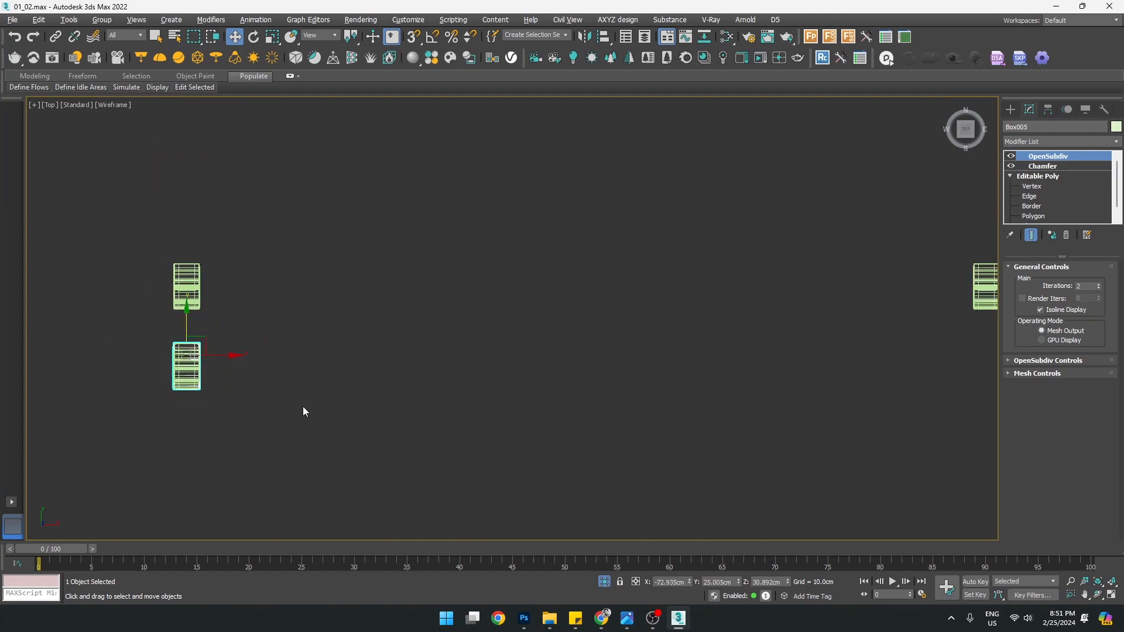
{"action": "middle_click_drag", "start_coordinate": [298, 410], "coordinate": [218, 414]}
Move the mirrored leg right along X with vertex snapping enabled
{"action": "left_click_drag", "start_coordinate": [168, 363], "coordinate": [843, 392], "text": "shift"}
{"action": "middle_click_drag", "start_coordinate": [843, 392], "coordinate": [587, 404]}
{"action": "scroll", "coordinate": [665, 404], "scroll_direction": "up", "scroll_amount": 3}
{"action": "key", "text": "s"}
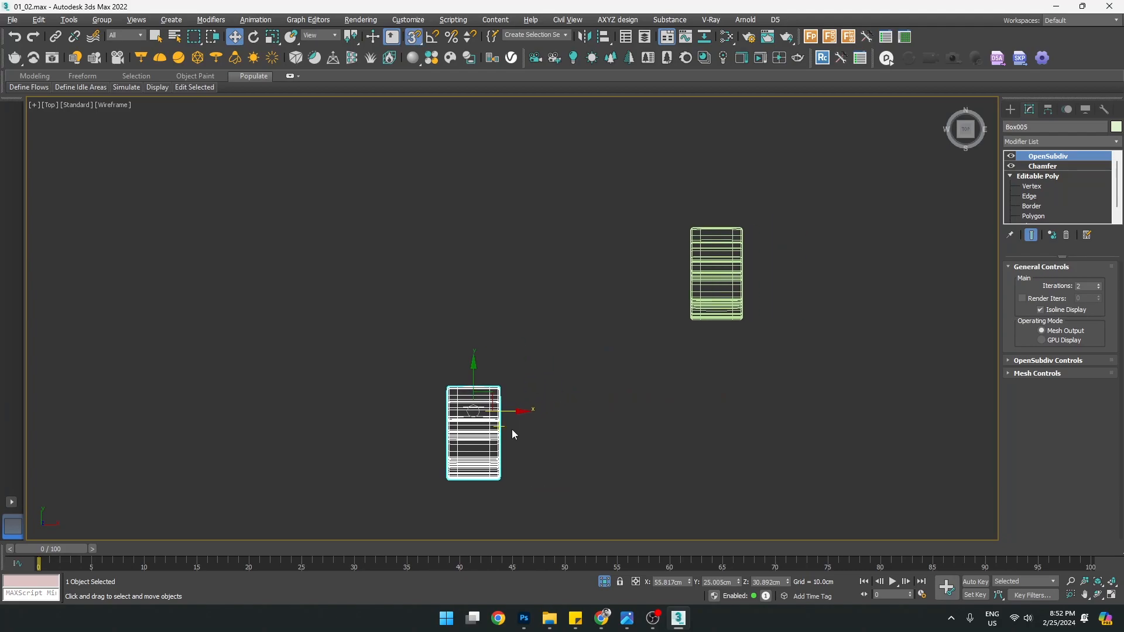
{"action": "scroll", "coordinate": [504, 425], "scroll_direction": "down", "scroll_amount": 5}
{"action": "middle_click_drag", "start_coordinate": [331, 411], "coordinate": [365, 405]}
{"action": "scroll", "coordinate": [143, 413], "scroll_direction": "up", "scroll_amount": 3}
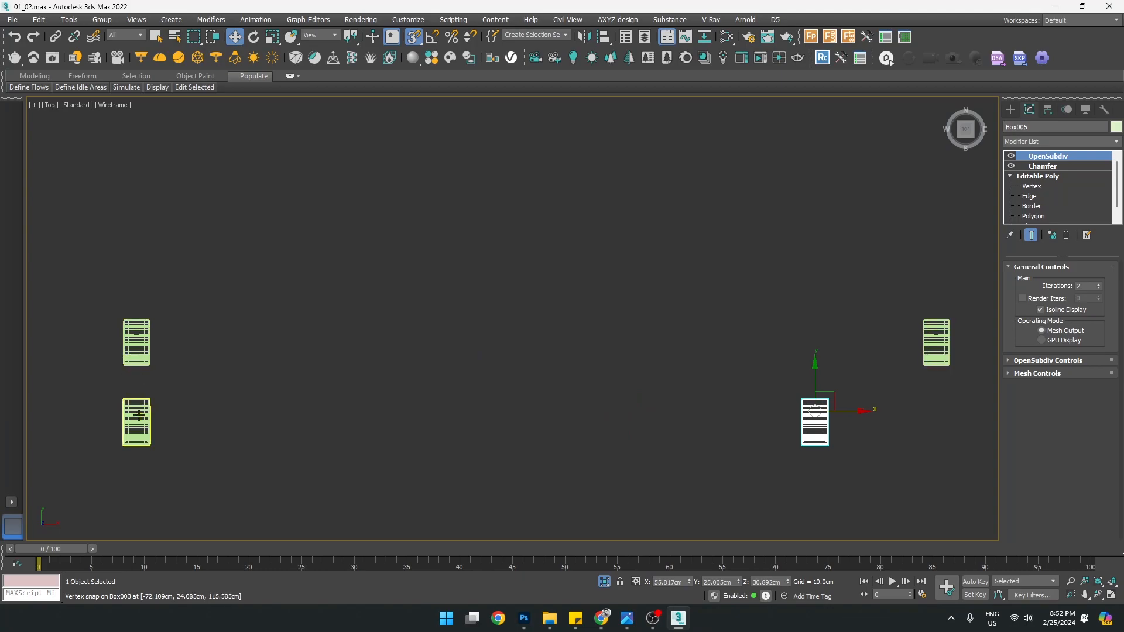
{"action": "middle_click_drag", "start_coordinate": [677, 402], "coordinate": [542, 392]}
Snap the mirrored leg into line with the upper box, then disable snaps
{"action": "scroll", "coordinate": [662, 415], "scroll_direction": "up", "scroll_amount": 3}
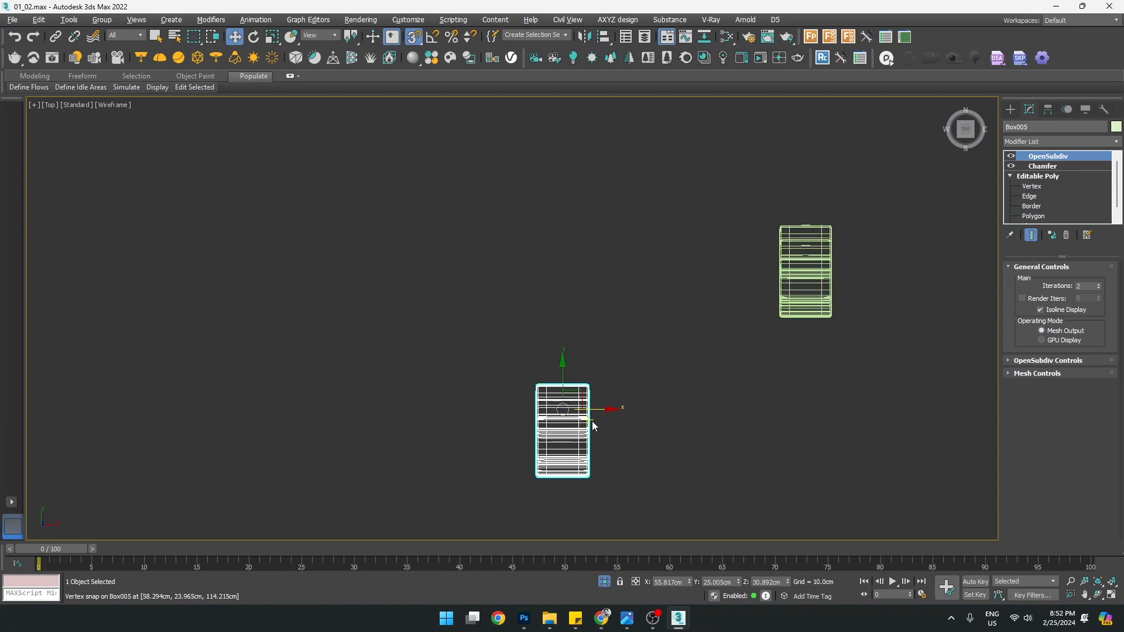
{"action": "left_click_drag", "start_coordinate": [590, 423], "coordinate": [742, 422]}
{"action": "middle_click_drag", "start_coordinate": [869, 381], "coordinate": [792, 379]}
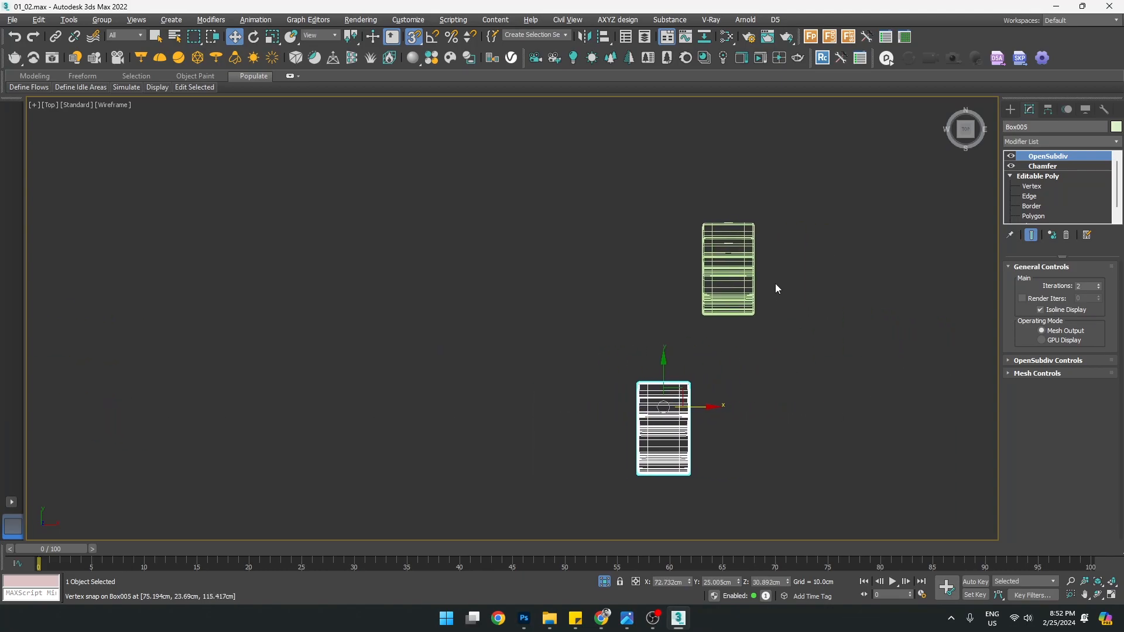
{"action": "scroll", "coordinate": [778, 291], "scroll_direction": "up", "scroll_amount": 2}
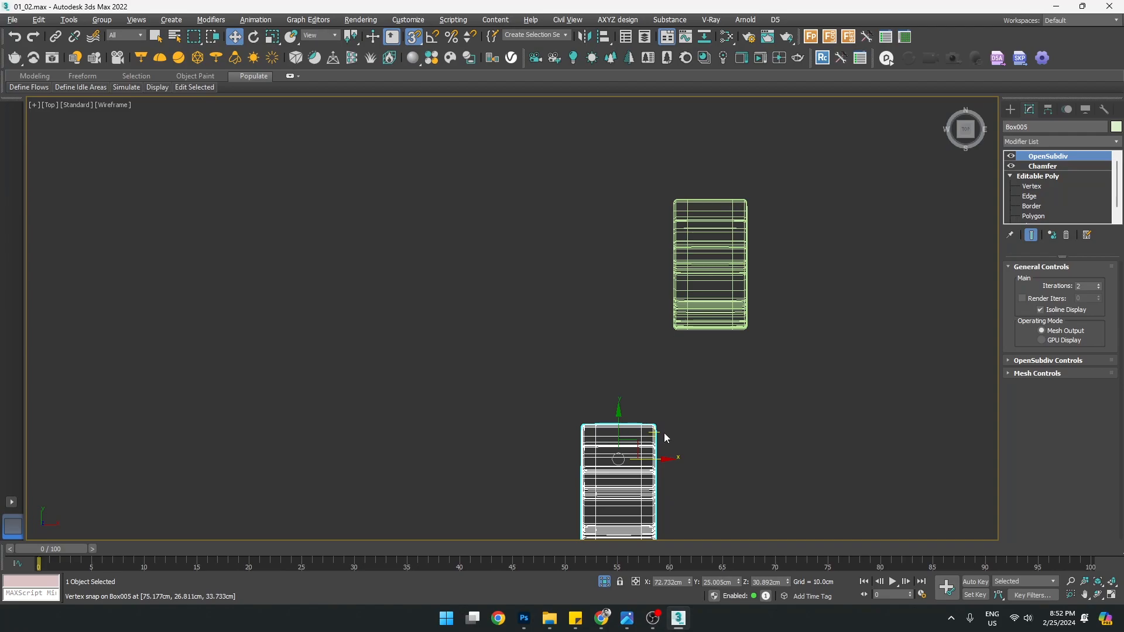
{"action": "left_click_drag", "start_coordinate": [639, 434], "coordinate": [731, 308]}
{"action": "key", "text": "s"}
{"action": "scroll", "coordinate": [467, 401], "scroll_direction": "down", "scroll_amount": 6}
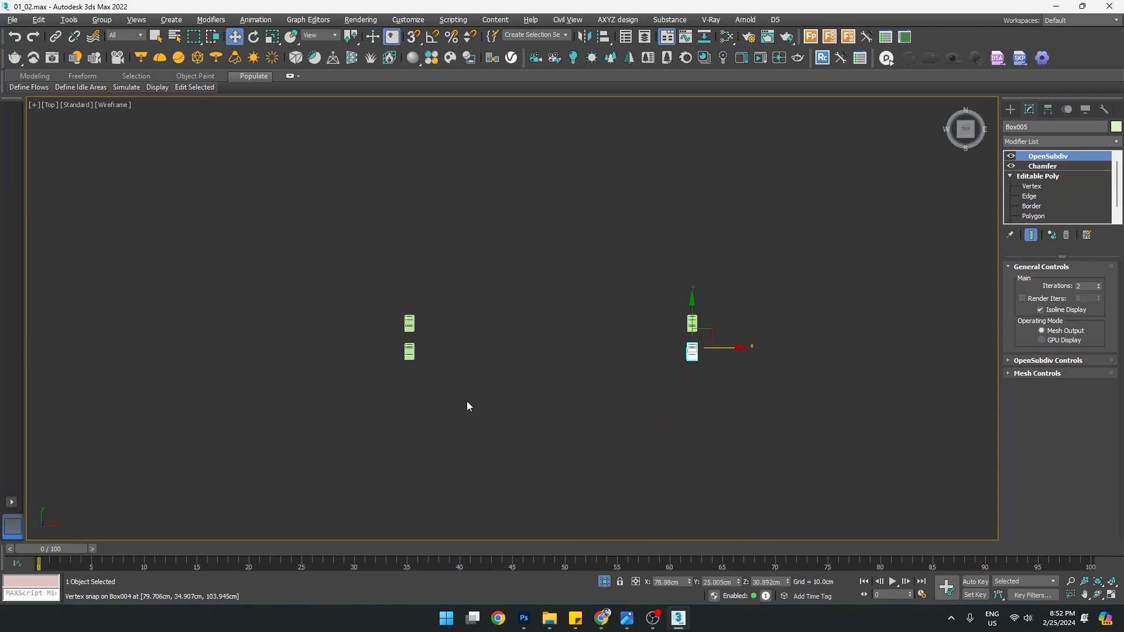
{"action": "scroll", "coordinate": [440, 327], "scroll_direction": "up", "scroll_amount": 2}
Delete the extra duplicate leg on the right side
{"action": "key", "text": "p"}
{"action": "middle_click_drag", "start_coordinate": [742, 417], "coordinate": [741, 369], "text": "alt"}
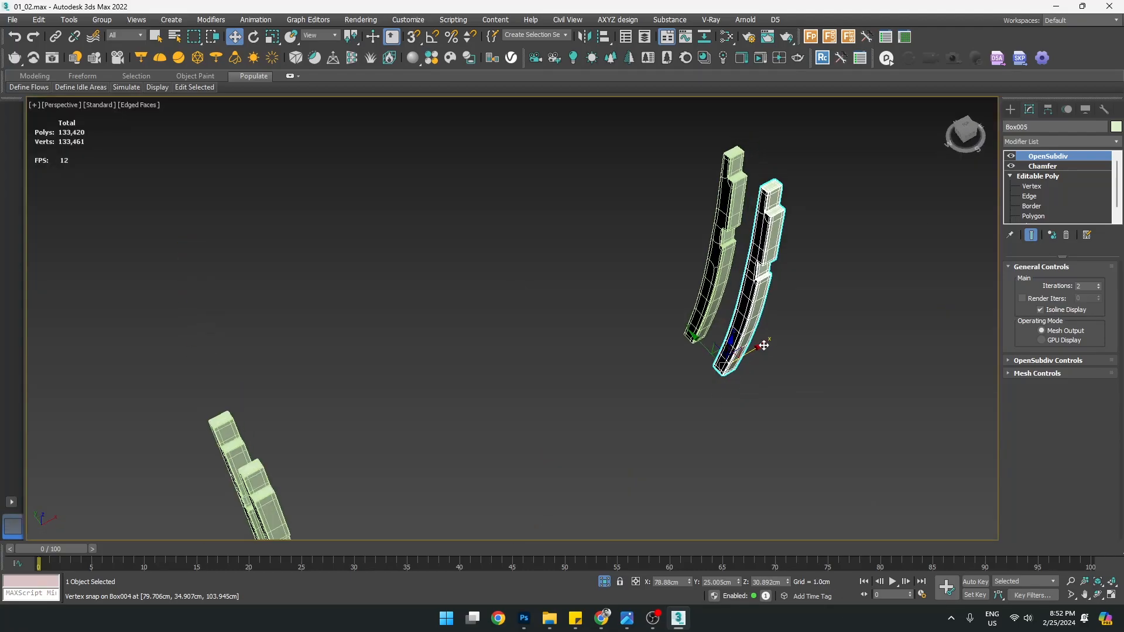
{"action": "left_click", "coordinate": [1011, 110]}
{"action": "left_click", "coordinate": [725, 258]}
{"action": "key", "text": "Delete"}
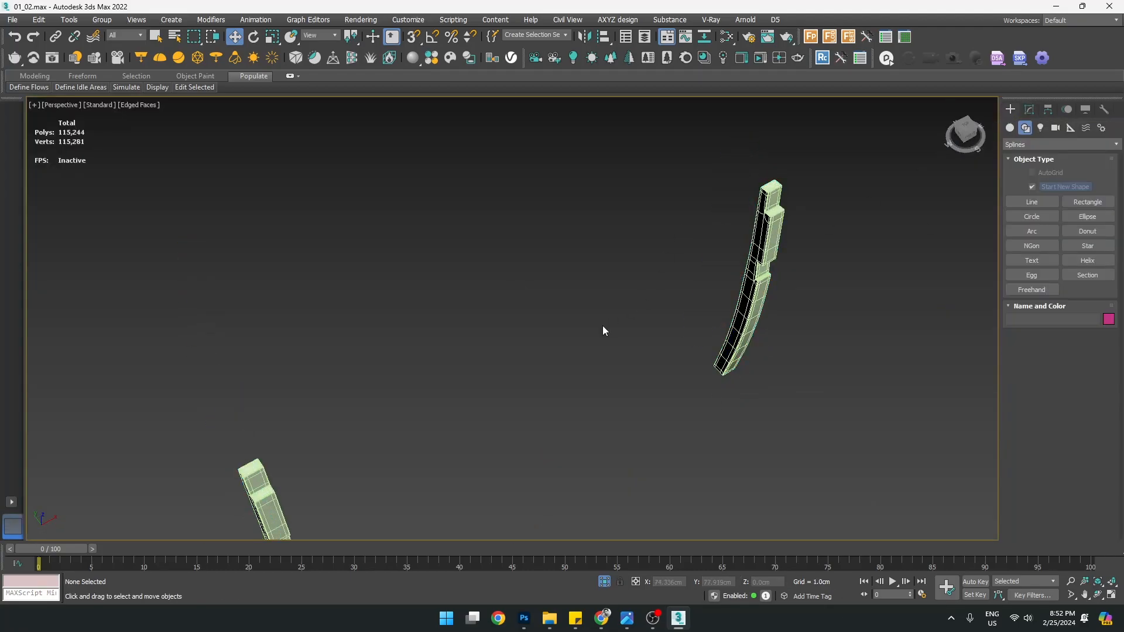
{"action": "scroll", "coordinate": [607, 328], "scroll_direction": "down", "scroll_amount": 3}
Select the four top vertices of Box003 at the Editable Poly Vertex level
{"action": "left_click", "coordinate": [407, 451]}
{"action": "scroll", "coordinate": [407, 452], "scroll_direction": "up", "scroll_amount": 3}
{"action": "middle_click_drag", "start_coordinate": [463, 458], "coordinate": [465, 442], "text": "alt"}
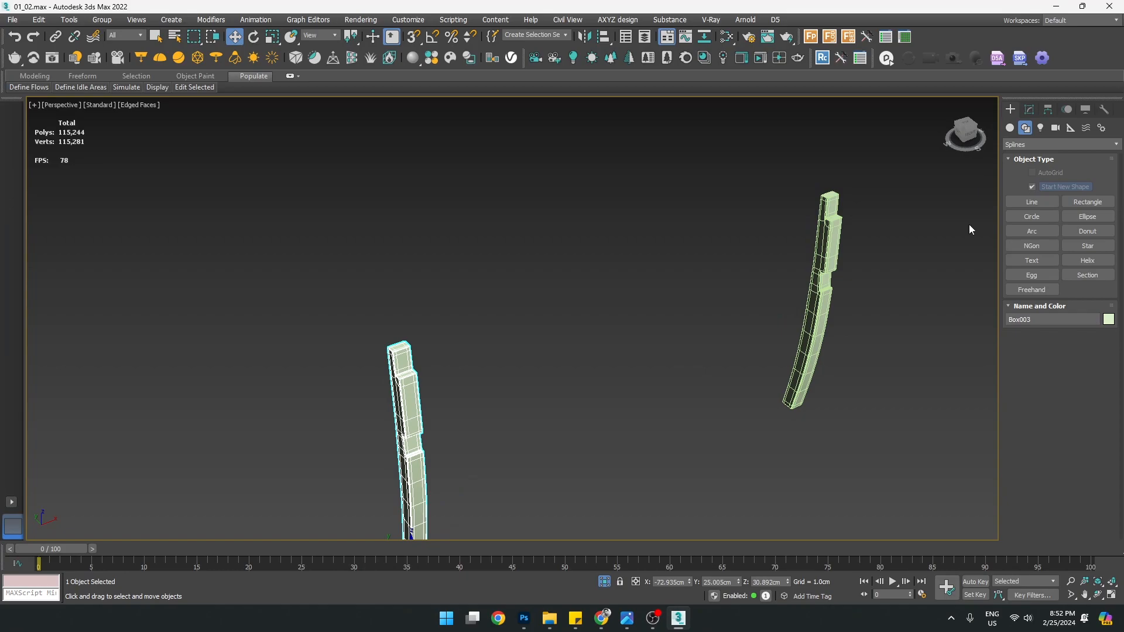
{"action": "left_click", "coordinate": [1029, 109]}
{"action": "left_click", "coordinate": [1031, 187]}
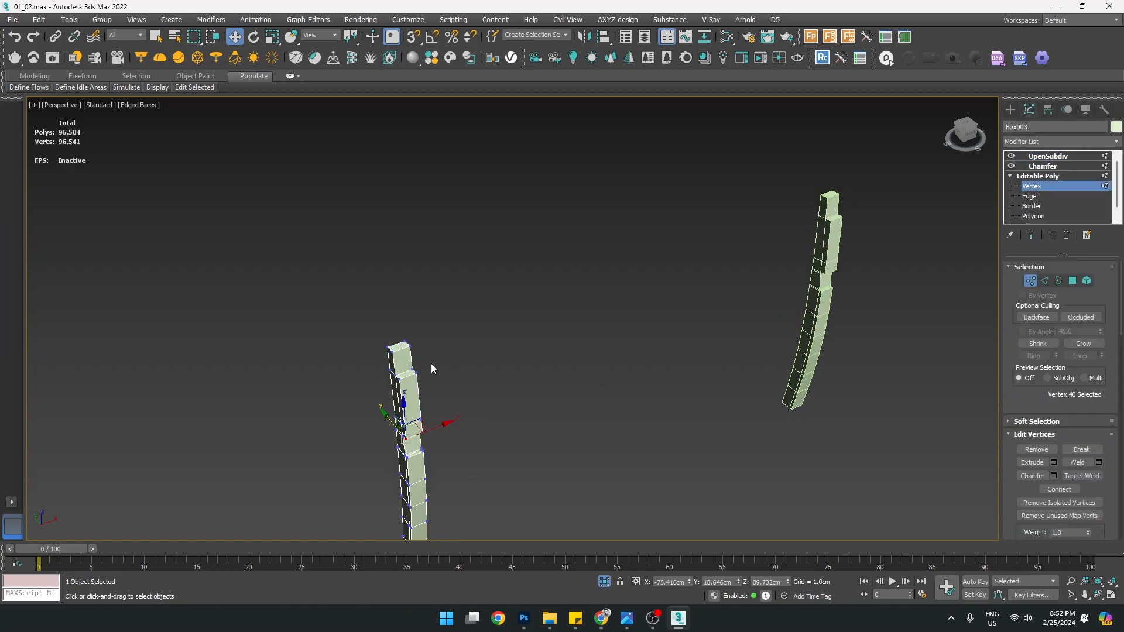
{"action": "left_click_drag", "start_coordinate": [393, 361], "coordinate": [452, 362]}
Try bending the leg top by pulling its vertices left along X, then undo
{"action": "middle_click_drag", "start_coordinate": [500, 383], "coordinate": [636, 361], "text": "alt"}
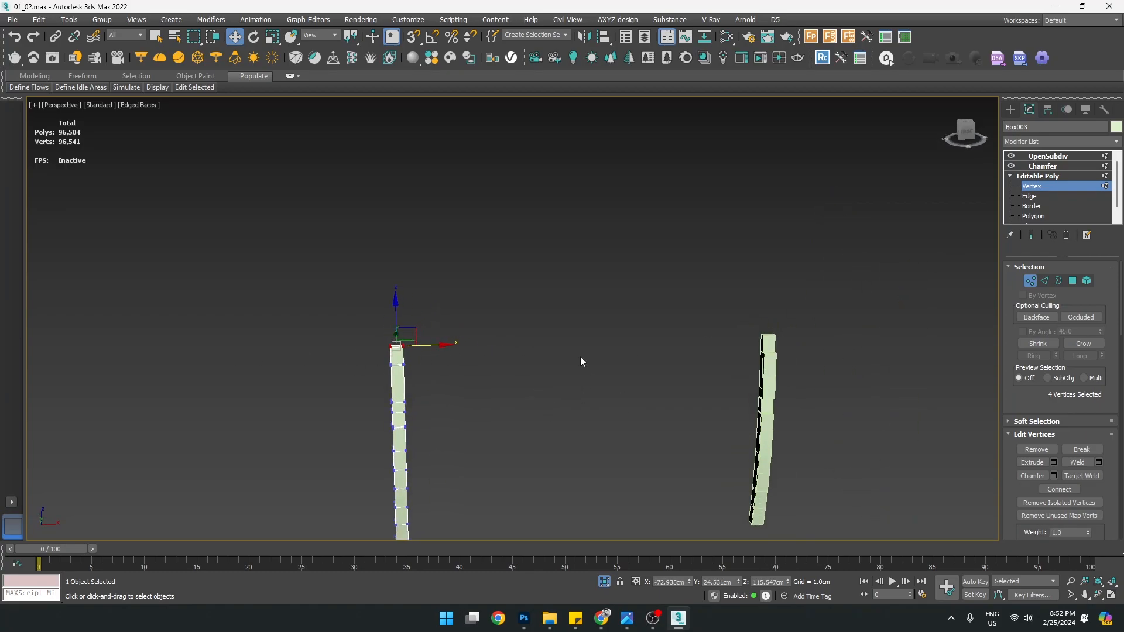
{"action": "middle_click_drag", "start_coordinate": [723, 362], "coordinate": [736, 353], "text": "alt"}
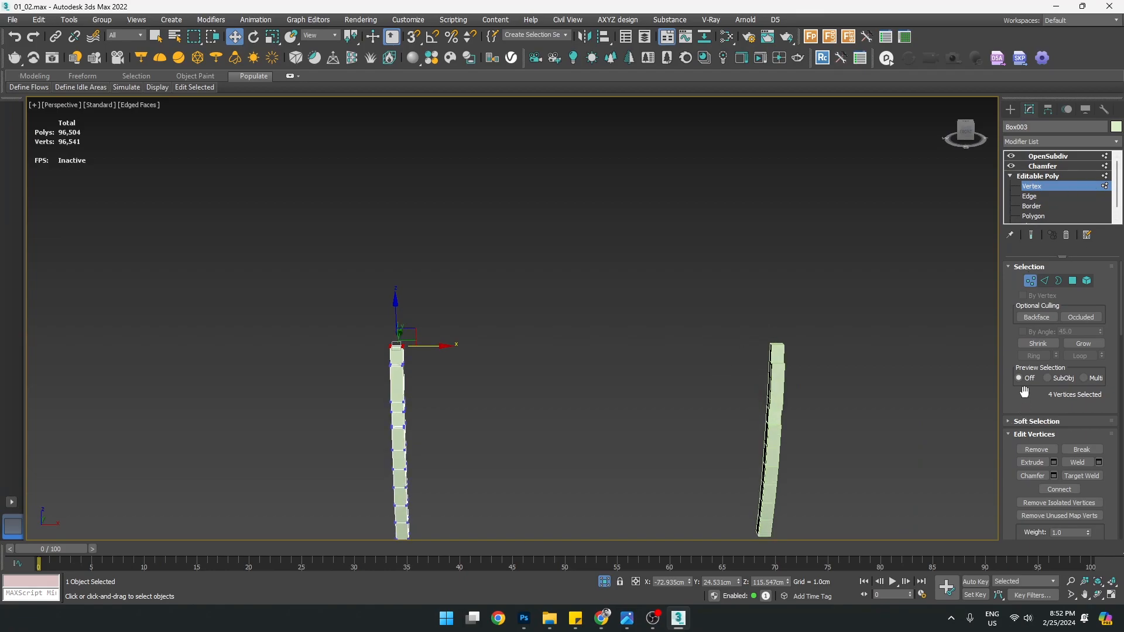
{"action": "scroll", "coordinate": [1024, 391], "scroll_direction": "down", "scroll_amount": 5}
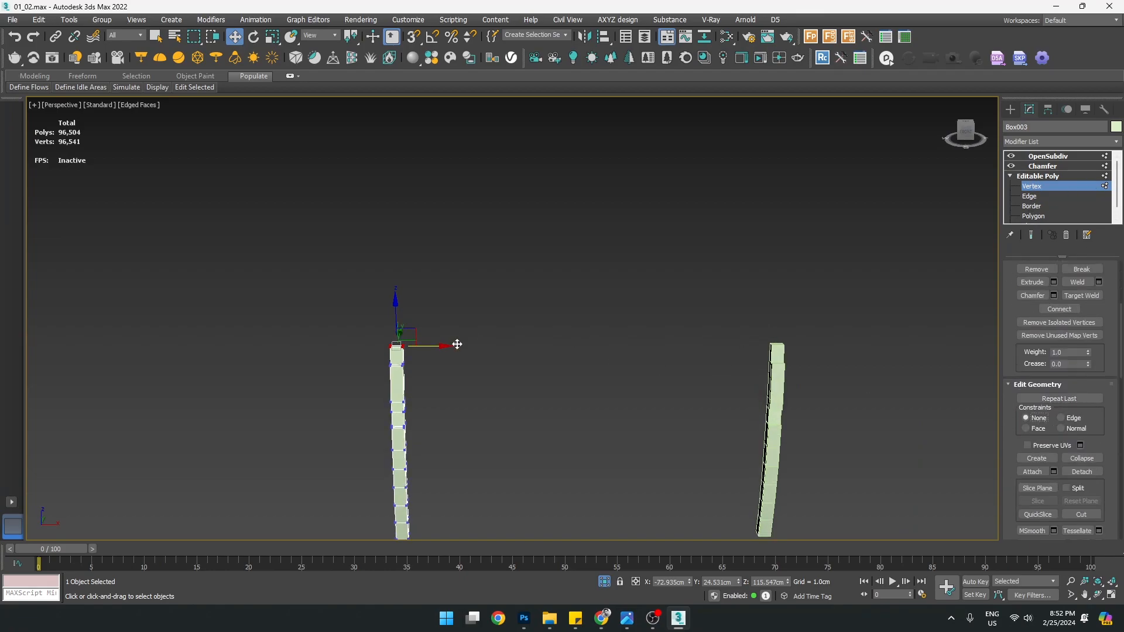
{"action": "left_click_drag", "start_coordinate": [442, 348], "coordinate": [356, 353]}
{"action": "middle_click_drag", "start_coordinate": [391, 347], "coordinate": [432, 336], "text": "alt"}
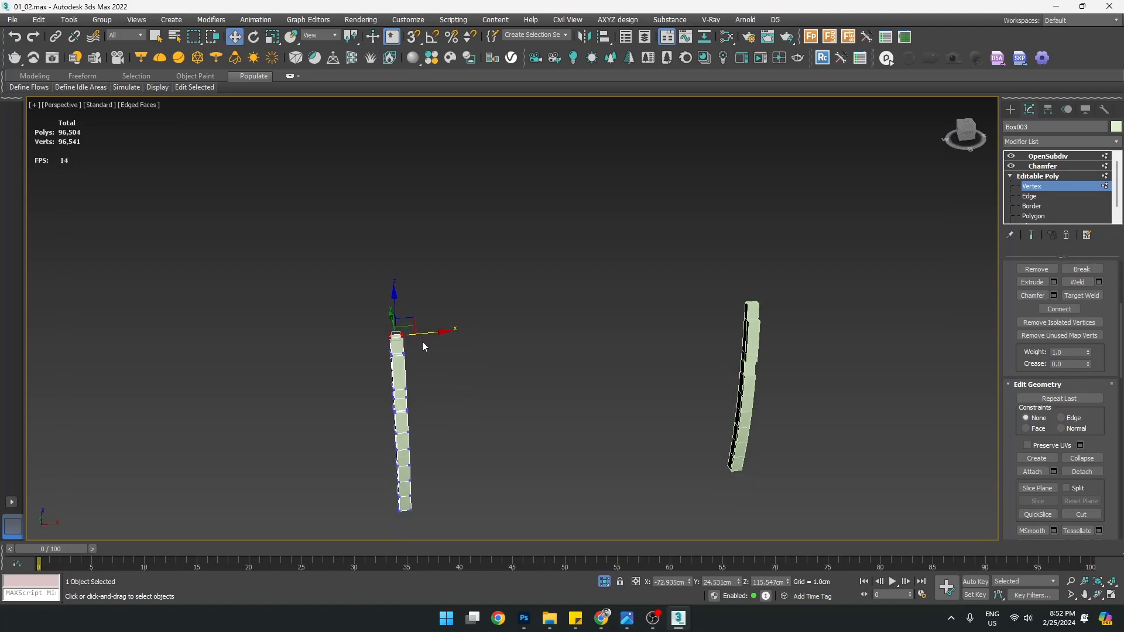
{"action": "mouse_move", "coordinate": [431, 336]}
{"action": "left_mouse_down"}
{"action": "mouse_move", "coordinate": [608, 349]}
{"action": "mouse_move", "coordinate": [326, 356]}
{"action": "mouse_move", "coordinate": [482, 349]}
{"action": "mouse_move", "coordinate": [354, 354]}
{"action": "mouse_move", "coordinate": [417, 352]}
{"action": "left_mouse_up"}
{"action": "key", "text": "ctrl+z"}
Retry the leftward vertex pull, undo it again and exit vertex editing
{"action": "mouse_move", "coordinate": [454, 373]}
{"action": "middle_mouse_down", "text": "alt"}
{"action": "mouse_move", "coordinate": [473, 373]}
{"action": "mouse_move", "coordinate": [469, 382]}
{"action": "mouse_move", "coordinate": [469, 364]}
{"action": "mouse_move", "coordinate": [488, 379]}
{"action": "mouse_move", "coordinate": [457, 380]}
{"action": "middle_mouse_up", "text": "alt"}
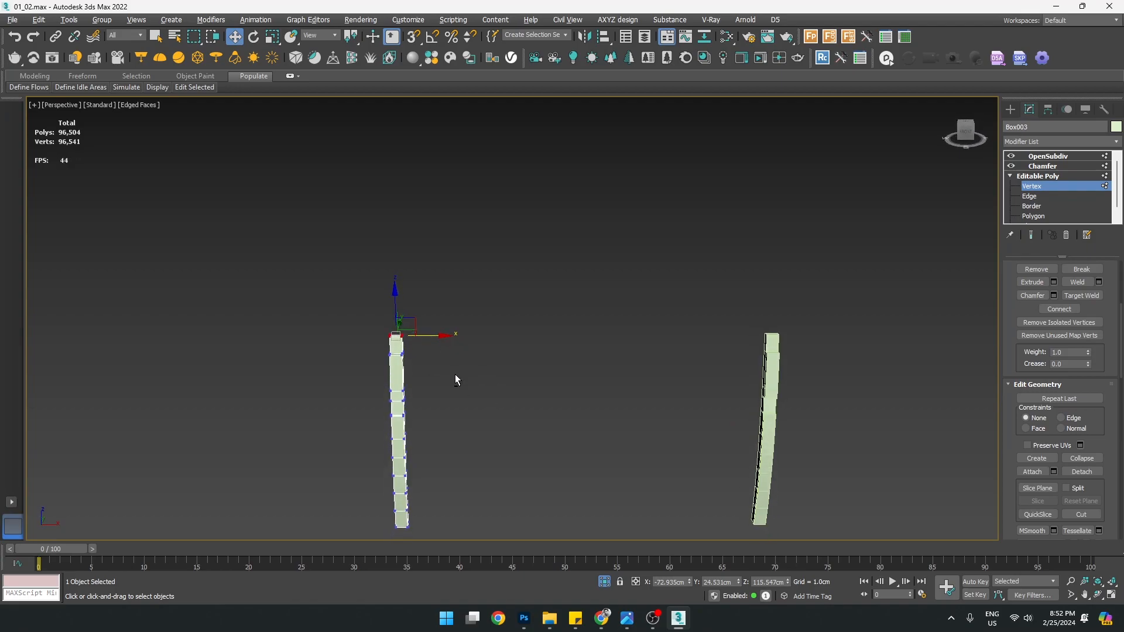
{"action": "left_click_drag", "start_coordinate": [441, 347], "coordinate": [408, 347]}
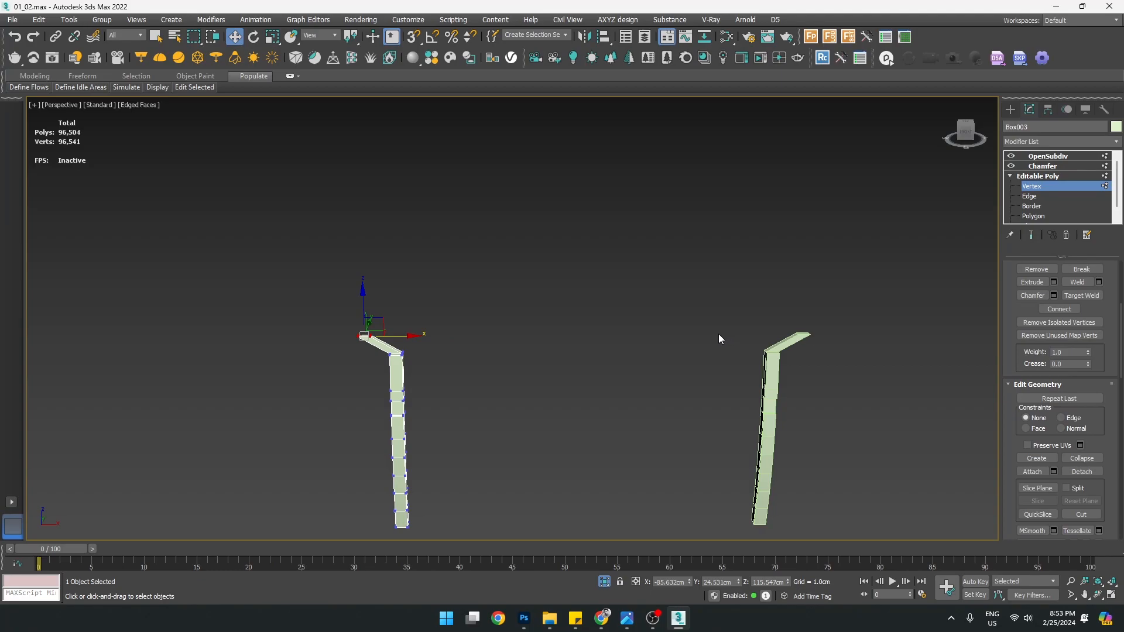
{"action": "middle_click_drag", "start_coordinate": [530, 394], "coordinate": [550, 409], "text": "alt"}
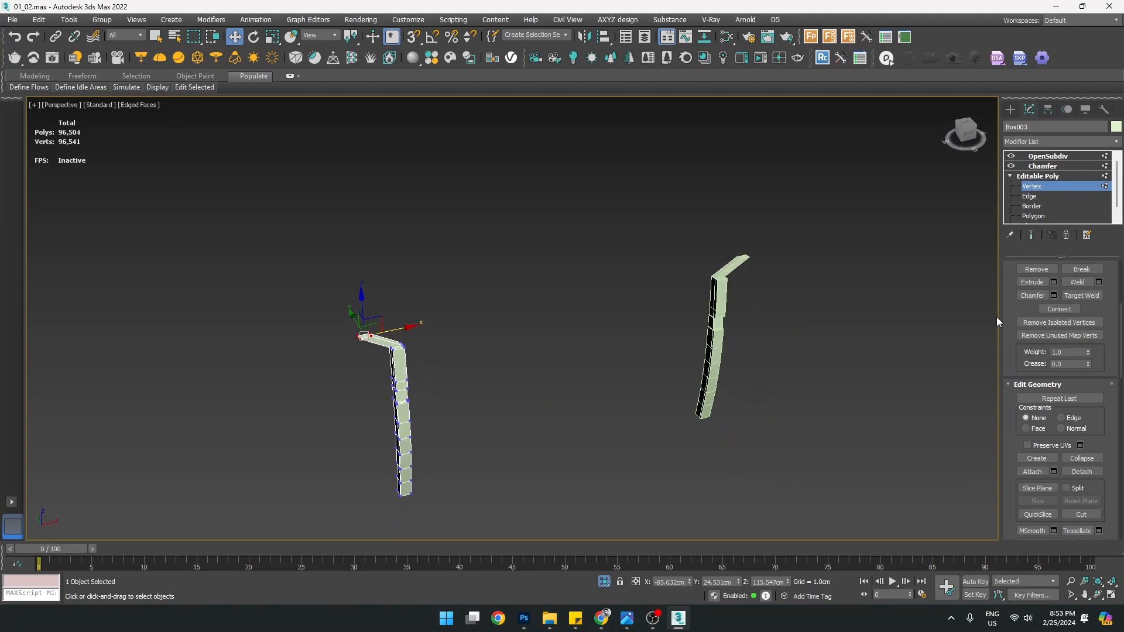
{"action": "key", "text": "ctrl+z"}
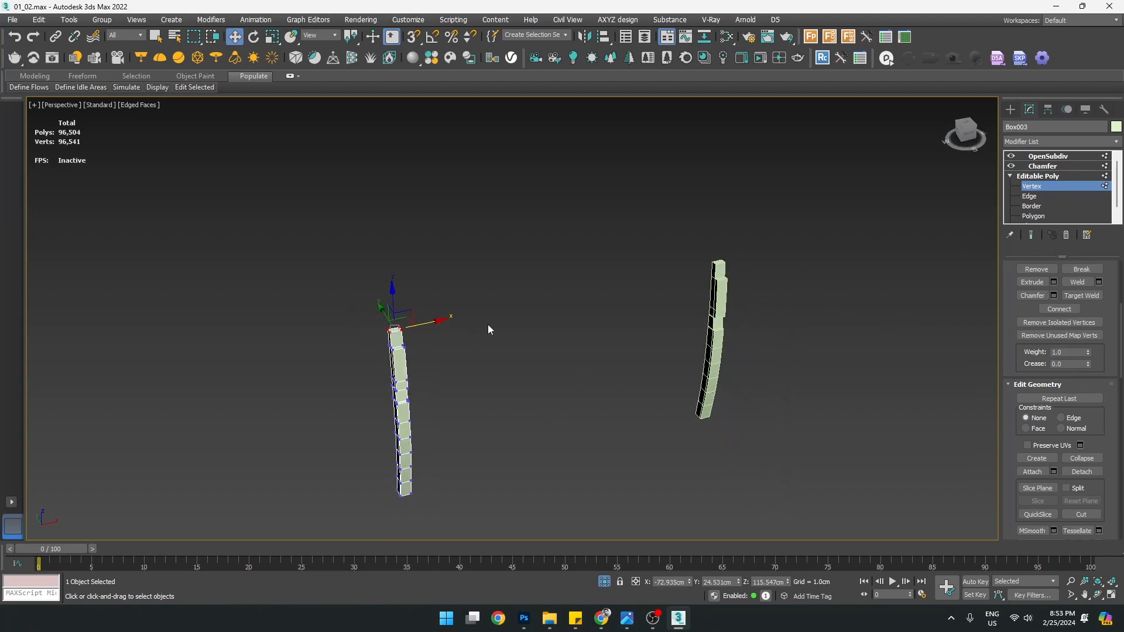
{"action": "left_click", "coordinate": [1011, 109]}
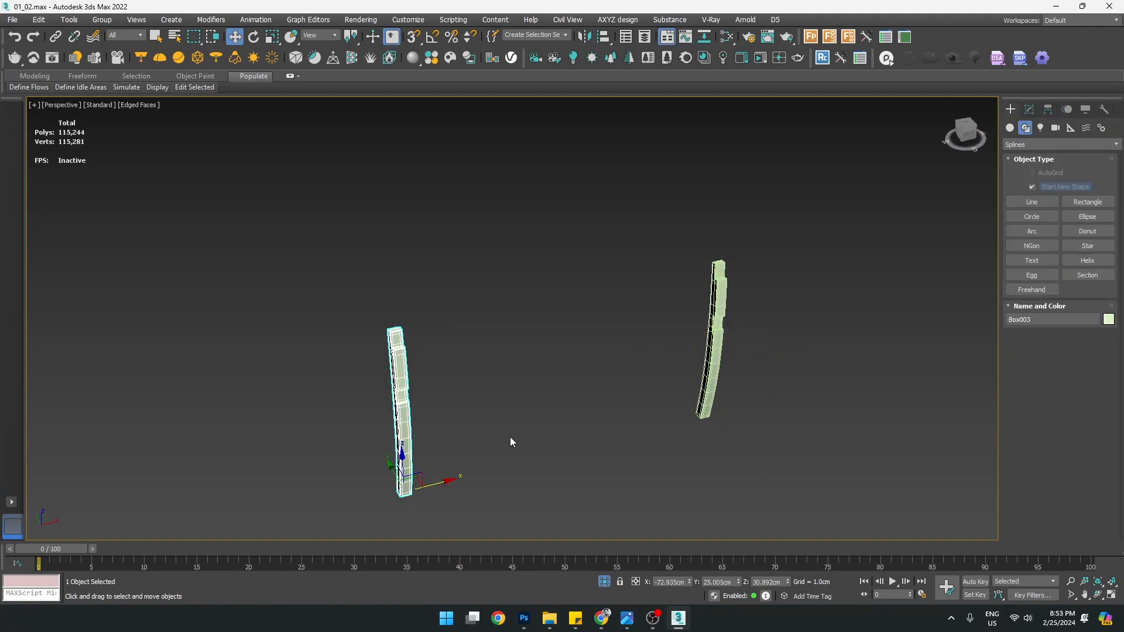
{"action": "middle_click_drag", "start_coordinate": [513, 440], "coordinate": [614, 421], "text": "alt"}
{"action": "right_click", "coordinate": [489, 379]}
{"action": "left_click", "coordinate": [501, 277]}
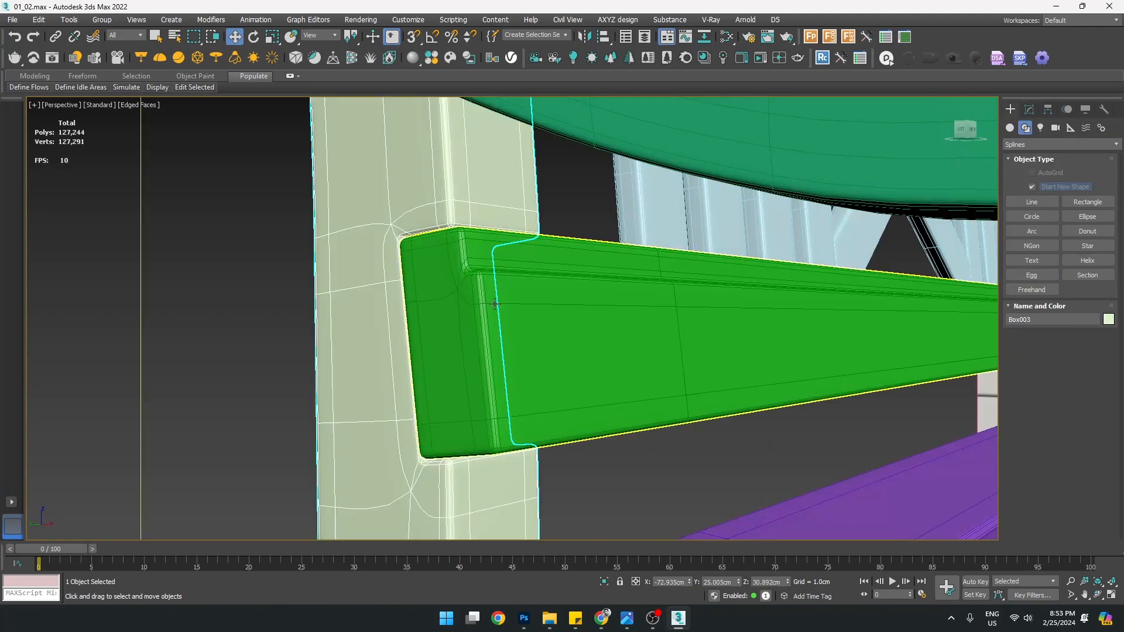
{"action": "key", "text": "z"}
{"action": "left_click", "coordinate": [585, 277]}
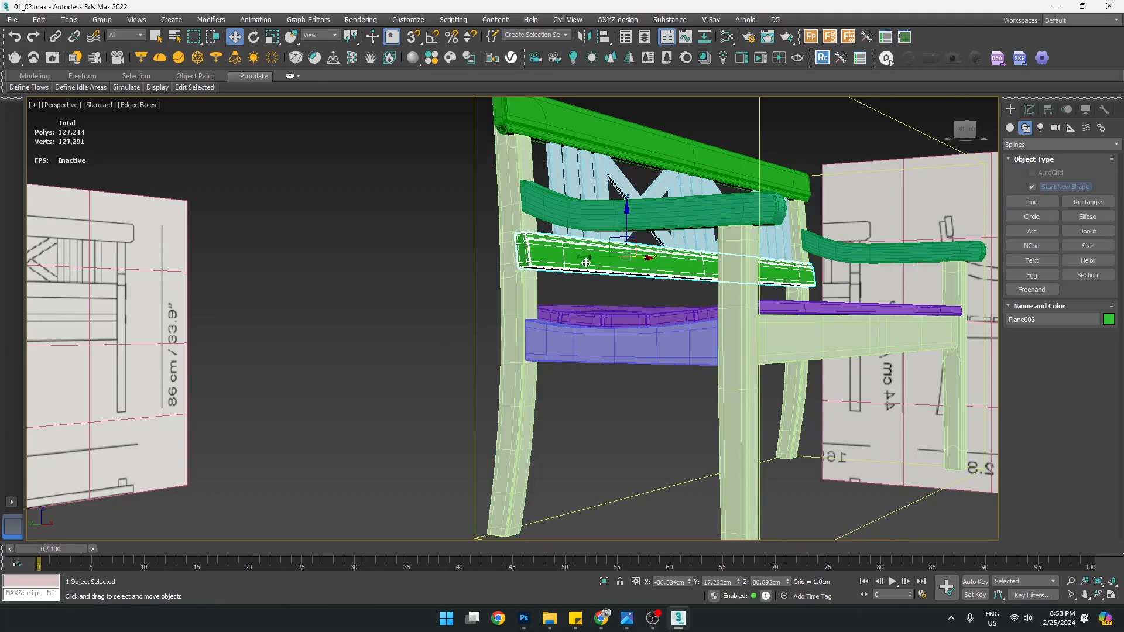
{"action": "middle_click_drag", "start_coordinate": [542, 333], "coordinate": [599, 351], "text": "alt"}
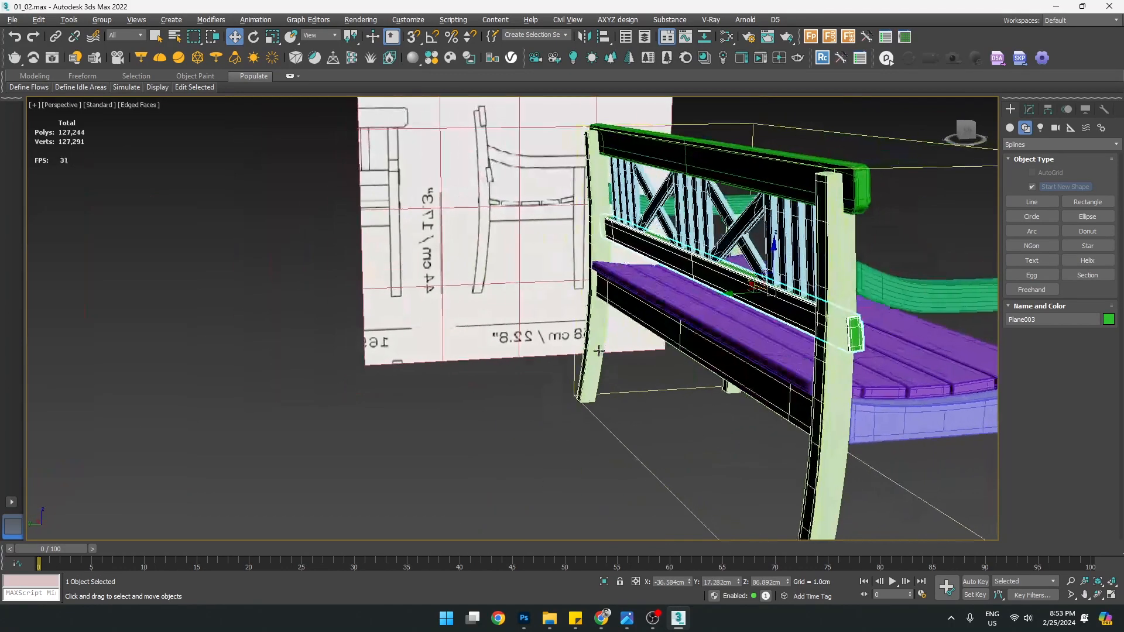
{"action": "left_click", "coordinate": [832, 251]}
{"action": "key", "text": "F4"}
{"action": "middle_click_drag", "start_coordinate": [833, 252], "coordinate": [634, 302], "text": "alt"}
{"action": "left_click", "coordinate": [633, 302]}
{"action": "middle_click_drag", "start_coordinate": [739, 327], "coordinate": [678, 344], "text": "alt"}
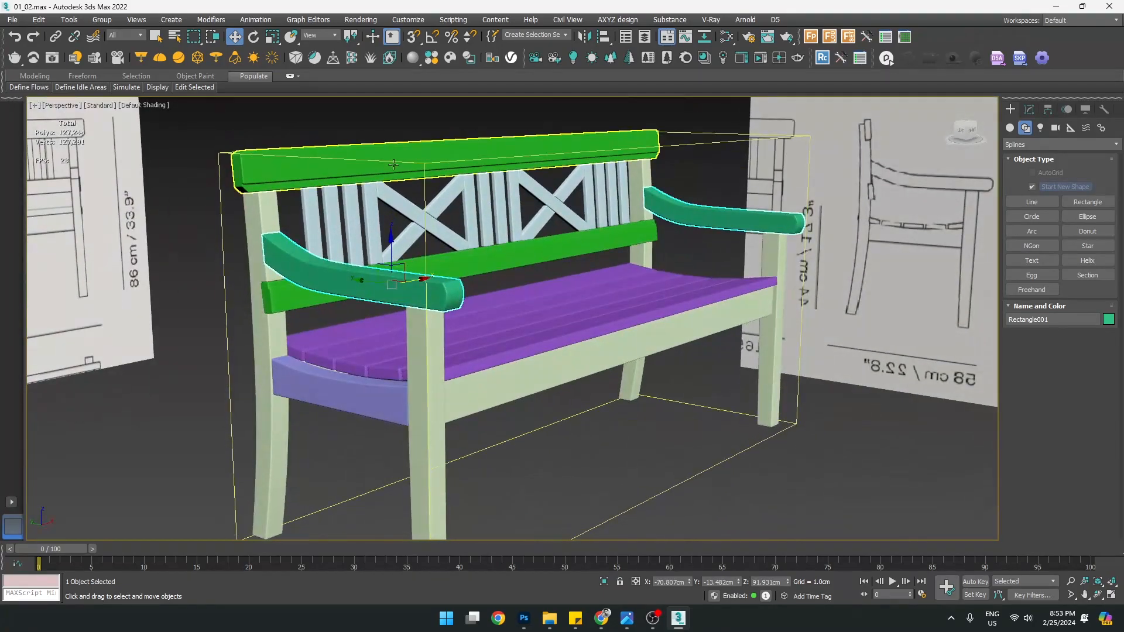
{"action": "scroll", "coordinate": [323, 175], "scroll_direction": "up", "scroll_amount": 3}
{"action": "left_click", "coordinate": [319, 178]}
{"action": "scroll", "coordinate": [242, 194], "scroll_direction": "up", "scroll_amount": 3}
{"action": "mouse_move", "coordinate": [240, 193]}
{"action": "middle_mouse_down"}
{"action": "mouse_move", "coordinate": [403, 231]}
{"action": "mouse_move", "coordinate": [199, 132]}
{"action": "mouse_move", "coordinate": [224, 209]}
{"action": "middle_mouse_up"}
{"action": "scroll", "coordinate": [403, 231], "scroll_direction": "down", "scroll_amount": 5}
{"action": "scroll", "coordinate": [225, 209], "scroll_direction": "up", "scroll_amount": 3}
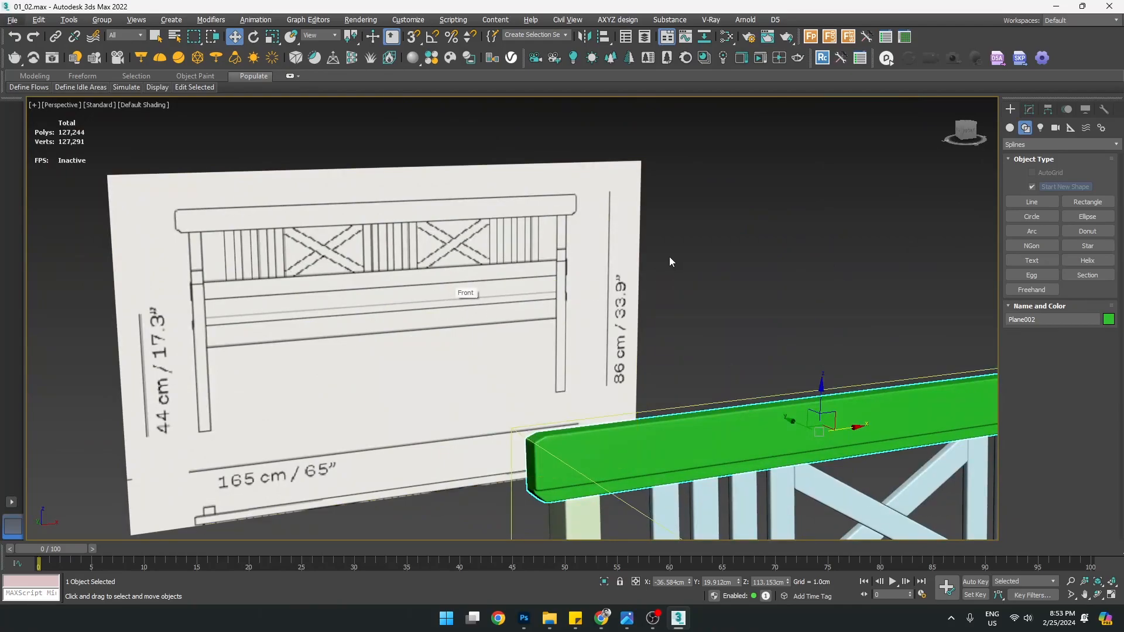
{"action": "key", "text": "alt+w"}
{"action": "key", "text": "z"}
{"action": "key", "text": "alt+w"}
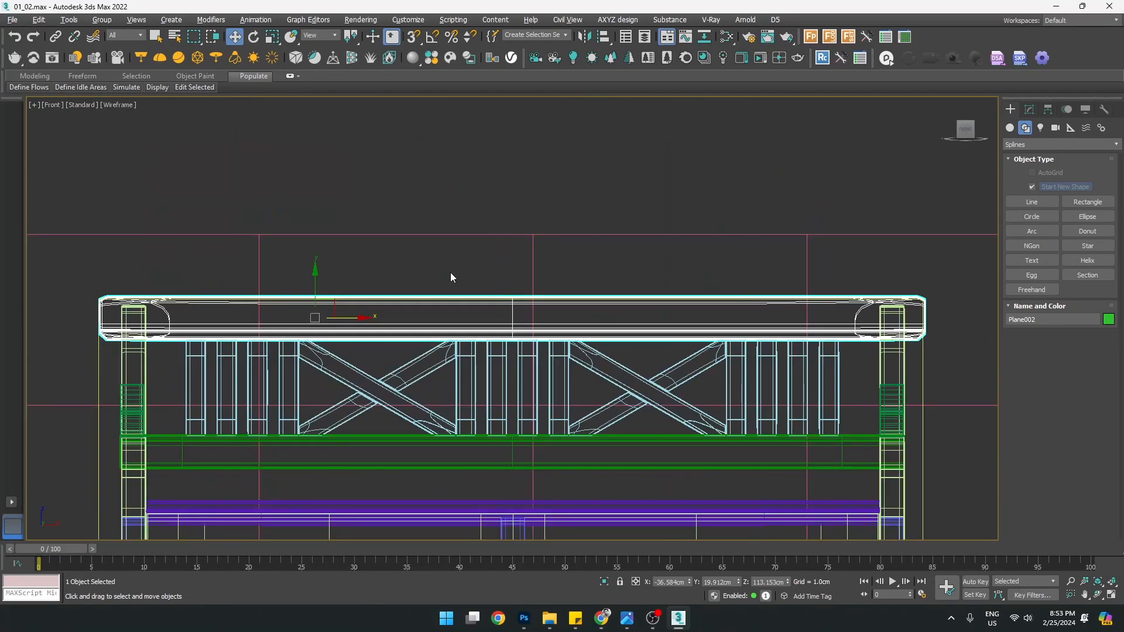
{"action": "key", "text": "F3"}
{"action": "scroll", "coordinate": [469, 294], "scroll_direction": "up", "scroll_amount": 5}
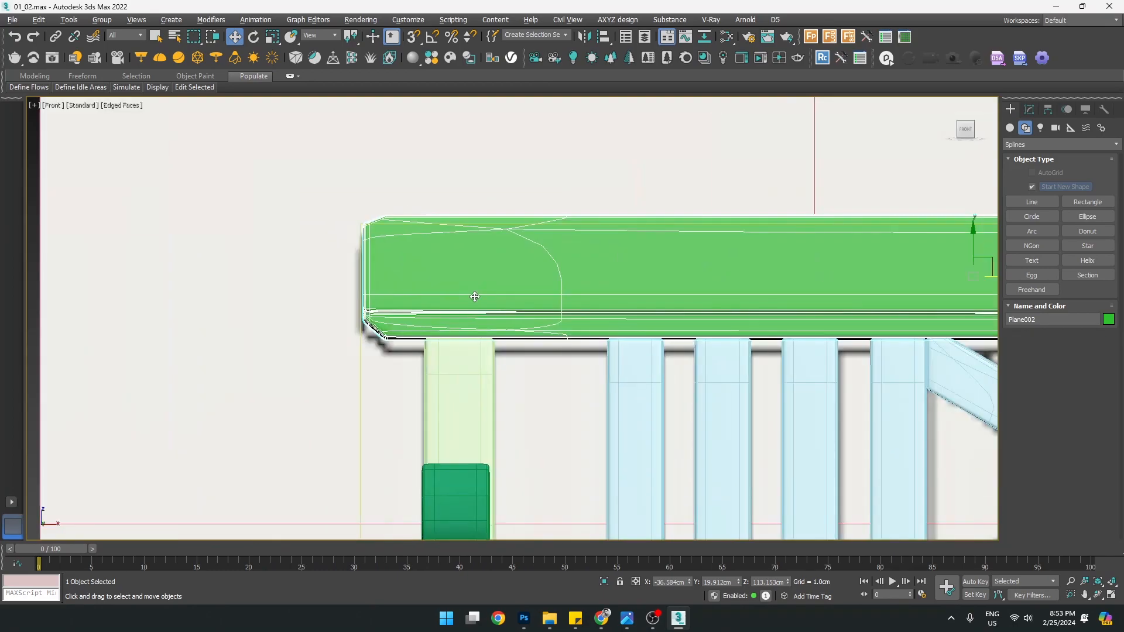
{"action": "scroll", "coordinate": [426, 299], "scroll_direction": "down", "scroll_amount": 5}
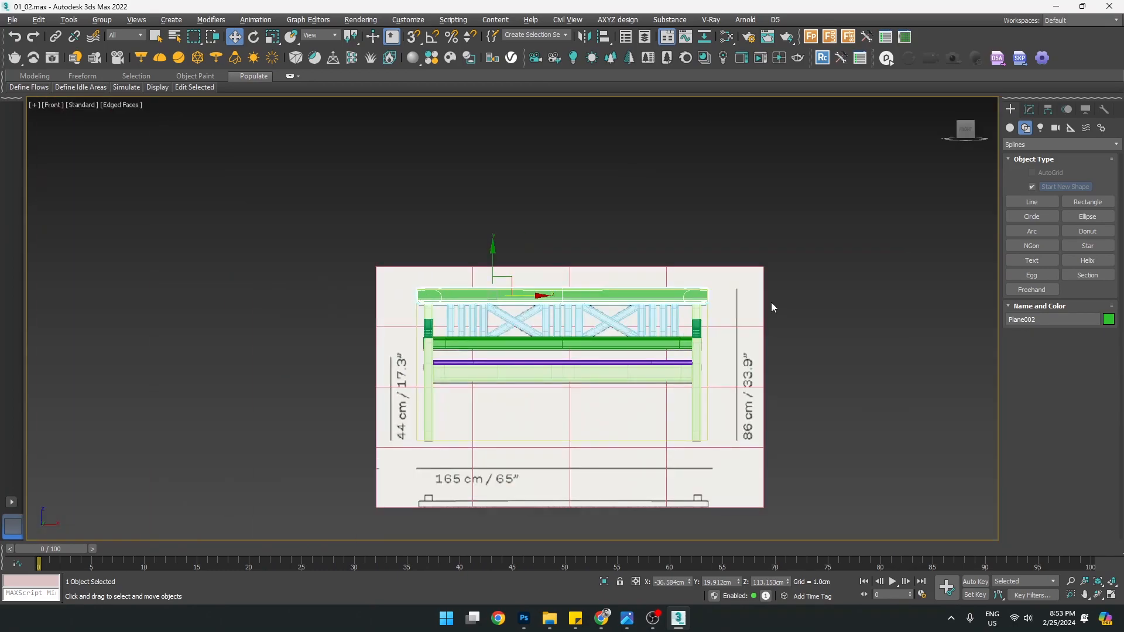
{"action": "scroll", "coordinate": [533, 293], "scroll_direction": "up", "scroll_amount": 5}
{"action": "scroll", "coordinate": [429, 287], "scroll_direction": "down", "scroll_amount": 3}
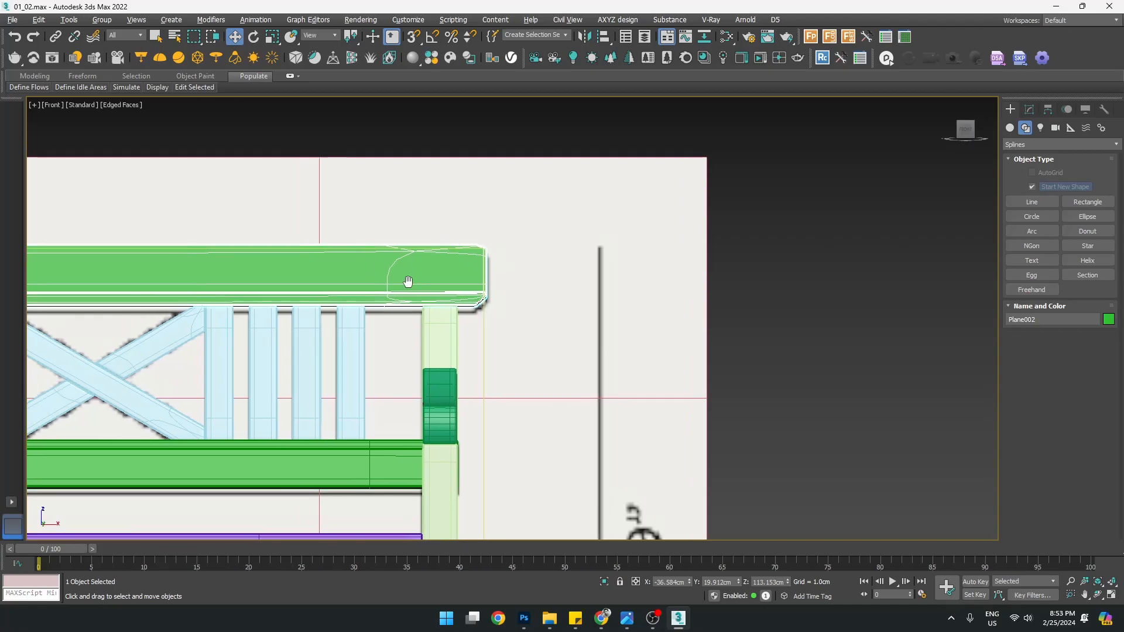
{"action": "middle_click_drag", "start_coordinate": [394, 282], "coordinate": [997, 284]}
{"action": "middle_click_drag", "start_coordinate": [286, 265], "coordinate": [595, 307]}
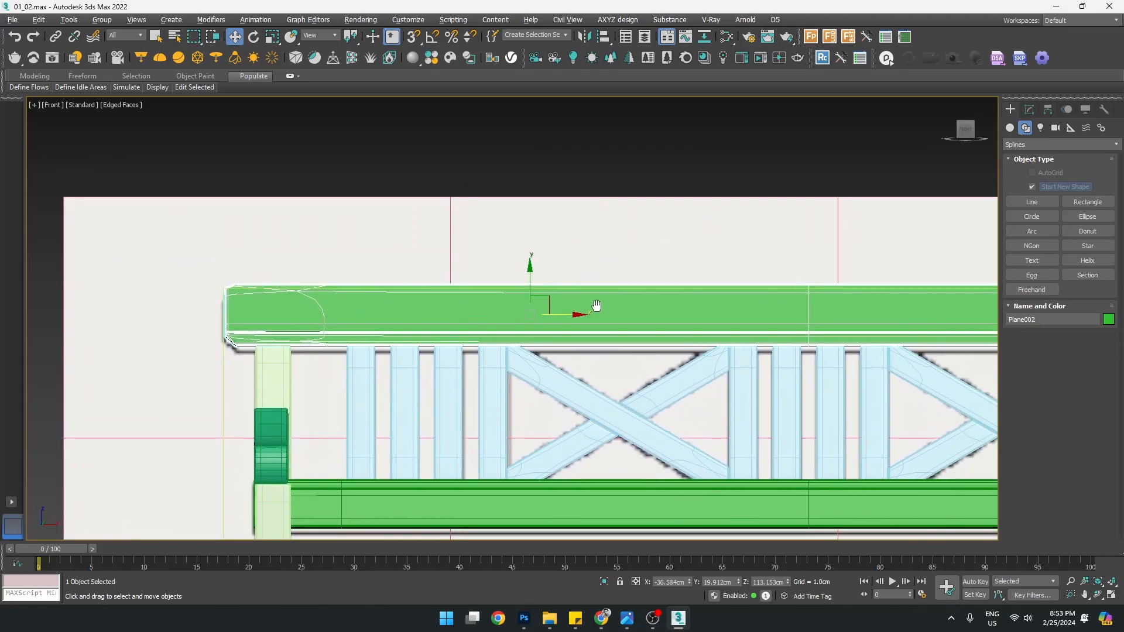
{"action": "scroll", "coordinate": [286, 324], "scroll_direction": "up", "scroll_amount": 3}
{"action": "key", "text": "alt+w"}
{"action": "middle_click", "coordinate": [696, 394]}
{"action": "key", "text": "alt+w"}
{"action": "middle_click_drag", "start_coordinate": [714, 411], "coordinate": [540, 278]}
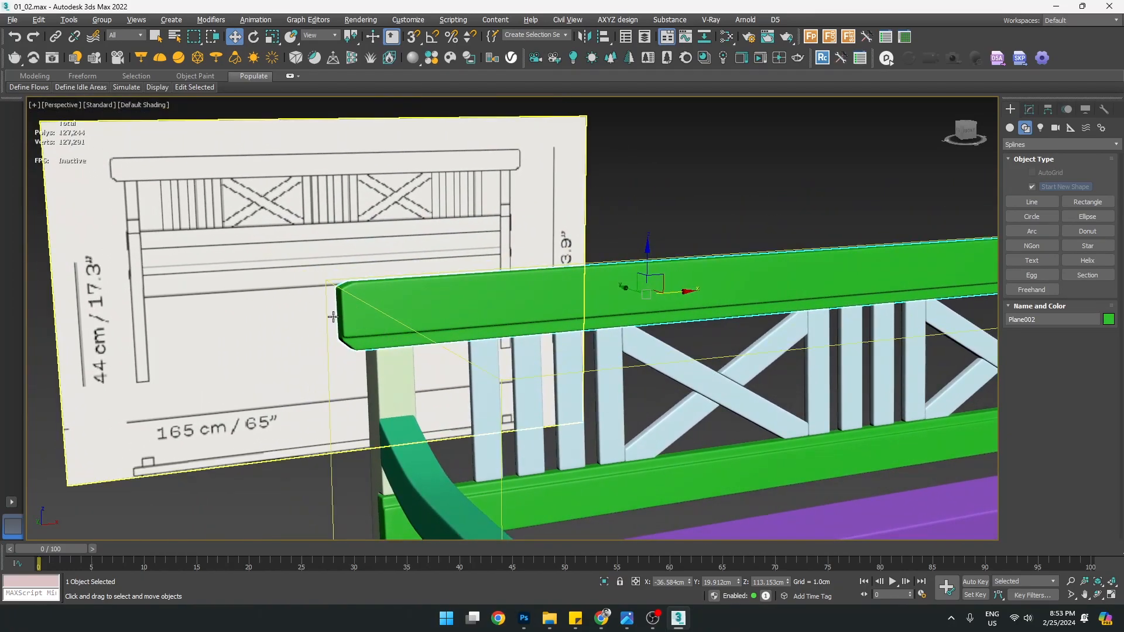
{"action": "middle_click_drag", "start_coordinate": [333, 318], "coordinate": [365, 303]}
Isolate the top rail and frame its rounded left corner in the front view
{"action": "key", "text": "alt+w"}
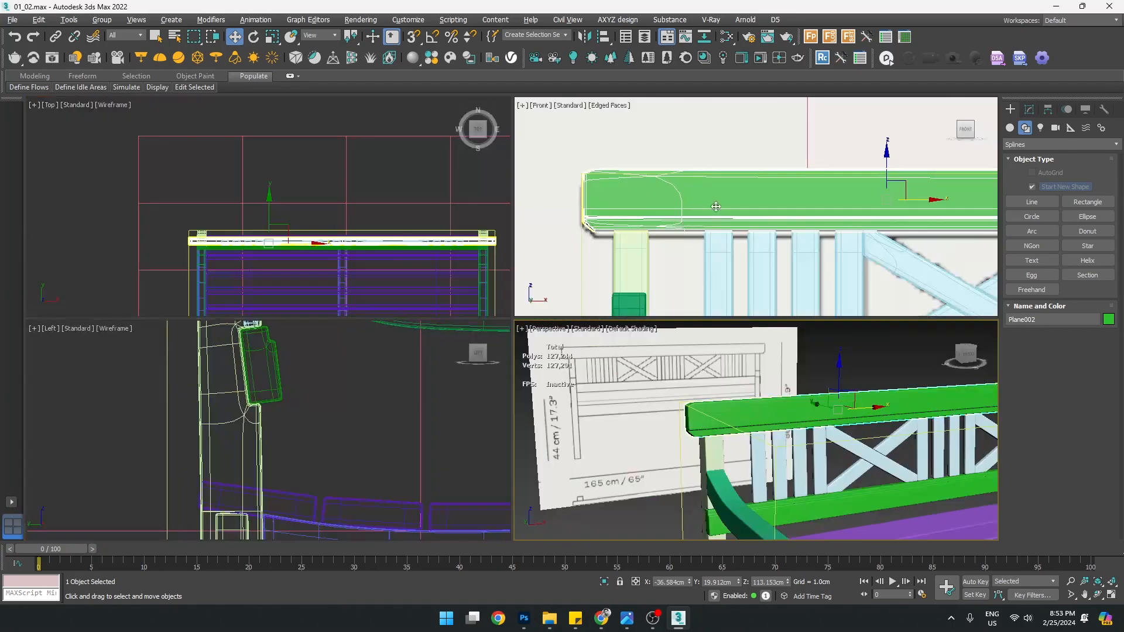
{"action": "key", "text": "alt+w"}
{"action": "key", "text": "alt+q"}
{"action": "middle_click_drag", "start_coordinate": [236, 290], "coordinate": [553, 285]}
{"action": "scroll", "coordinate": [553, 285], "scroll_direction": "up", "scroll_amount": 5}
{"action": "scroll", "coordinate": [553, 285], "scroll_direction": "up", "scroll_amount": 2}
{"action": "key", "text": "alt+w"}
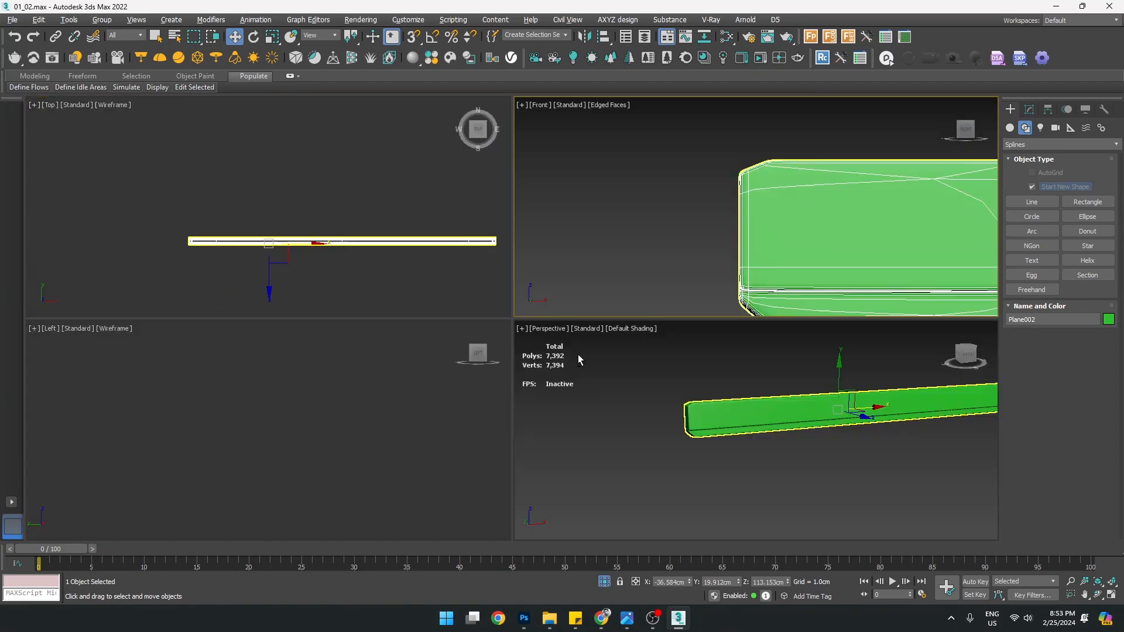
{"action": "right_click", "coordinate": [334, 398]}
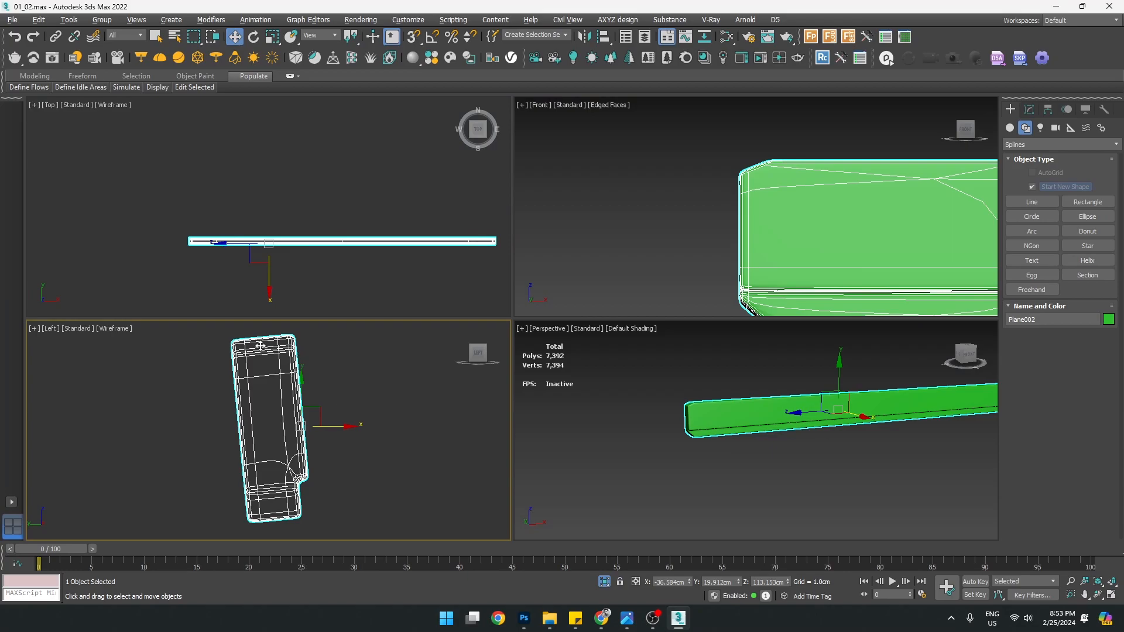
{"action": "middle_click_drag", "start_coordinate": [835, 197], "coordinate": [814, 196]}
{"action": "key", "text": "z"}
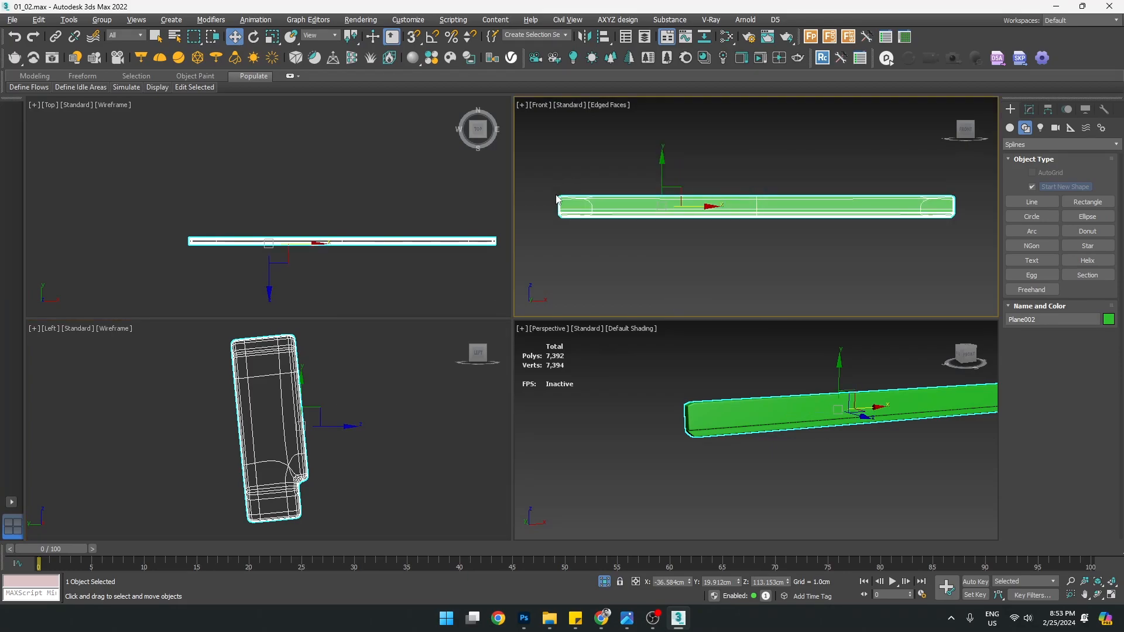
{"action": "scroll", "coordinate": [557, 196], "scroll_direction": "up", "scroll_amount": 8}
{"action": "middle_click_drag", "start_coordinate": [700, 186], "coordinate": [613, 207]}
Enter Edit Poly vertex level and switch off OpenSubdiv and Chamfer to expose the base mesh
{"action": "left_click", "coordinate": [1030, 110]}
{"action": "left_click", "coordinate": [1022, 176]}
{"action": "left_click", "coordinate": [1021, 186]}
{"action": "left_click", "coordinate": [1052, 197]}
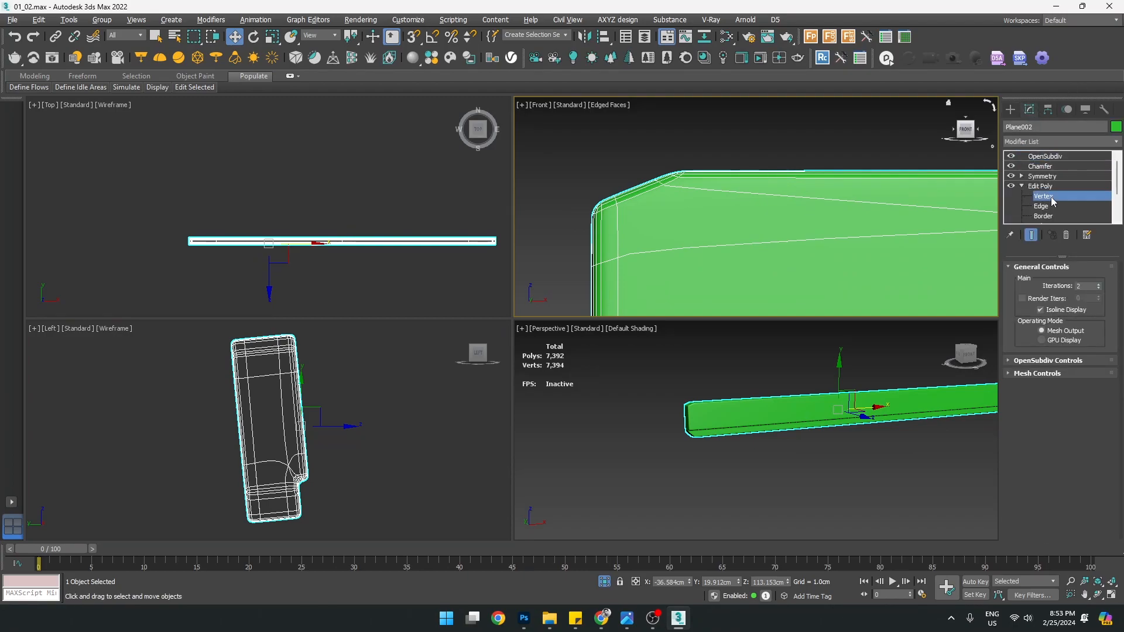
{"action": "scroll", "coordinate": [663, 205], "scroll_direction": "down", "scroll_amount": 6}
{"action": "left_click", "coordinate": [1011, 166]}
{"action": "left_click", "coordinate": [1011, 156]}
{"action": "scroll", "coordinate": [640, 245], "scroll_direction": "up", "scroll_amount": 2}
{"action": "scroll", "coordinate": [701, 183], "scroll_direction": "up", "scroll_amount": 1}
In edge mode, select the three edges at the rail's slanted corner
{"action": "key", "text": "2"}
{"action": "scroll", "coordinate": [680, 187], "scroll_direction": "down", "scroll_amount": 3}
{"action": "scroll", "coordinate": [687, 216], "scroll_direction": "up", "scroll_amount": 3}
{"action": "scroll", "coordinate": [643, 147], "scroll_direction": "up", "scroll_amount": 1}
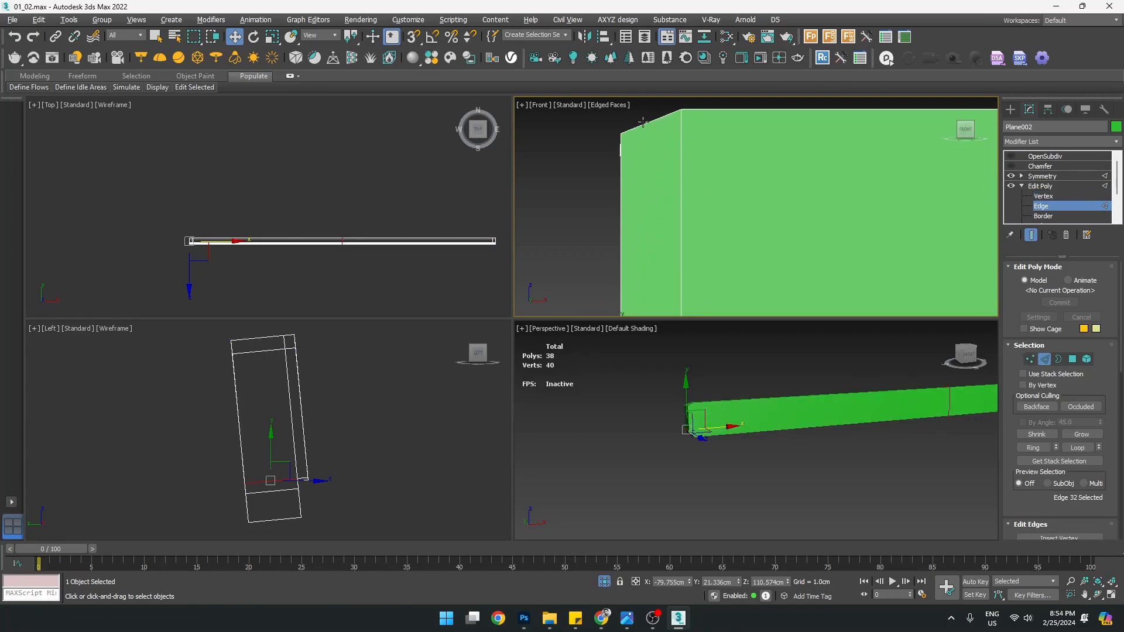
{"action": "middle_click_drag", "start_coordinate": [643, 123], "coordinate": [636, 242]}
{"action": "left_click_drag", "start_coordinate": [638, 229], "coordinate": [642, 285]}
{"action": "middle_click_drag", "start_coordinate": [642, 284], "coordinate": [639, 212]}
Frame the rail in perspective with edged faces and reselect the three corner edges
{"action": "middle_click", "coordinate": [672, 439]}
{"action": "key", "text": "z"}
{"action": "middle_click_drag", "start_coordinate": [569, 410], "coordinate": [773, 406]}
{"action": "scroll", "coordinate": [796, 410], "scroll_direction": "up", "scroll_amount": 6}
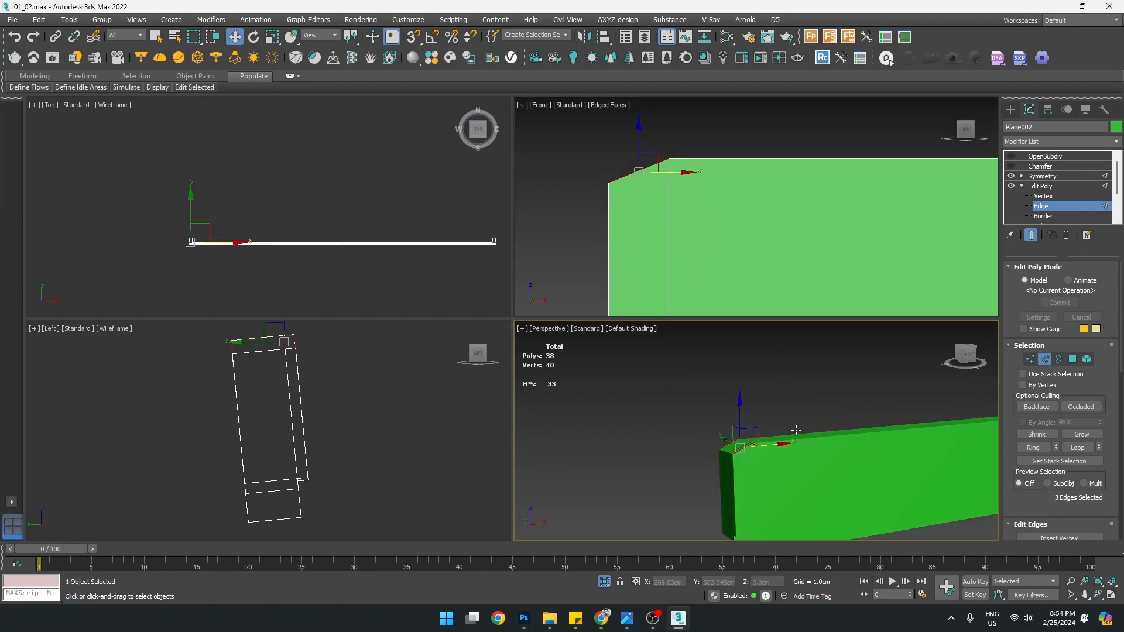
{"action": "key", "text": "F4"}
{"action": "scroll", "coordinate": [742, 451], "scroll_direction": "up", "scroll_amount": 5}
{"action": "left_click", "coordinate": [609, 150]}
{"action": "left_click_drag", "start_coordinate": [627, 138], "coordinate": [638, 191]}
{"action": "middle_click_drag", "start_coordinate": [773, 428], "coordinate": [762, 403]}
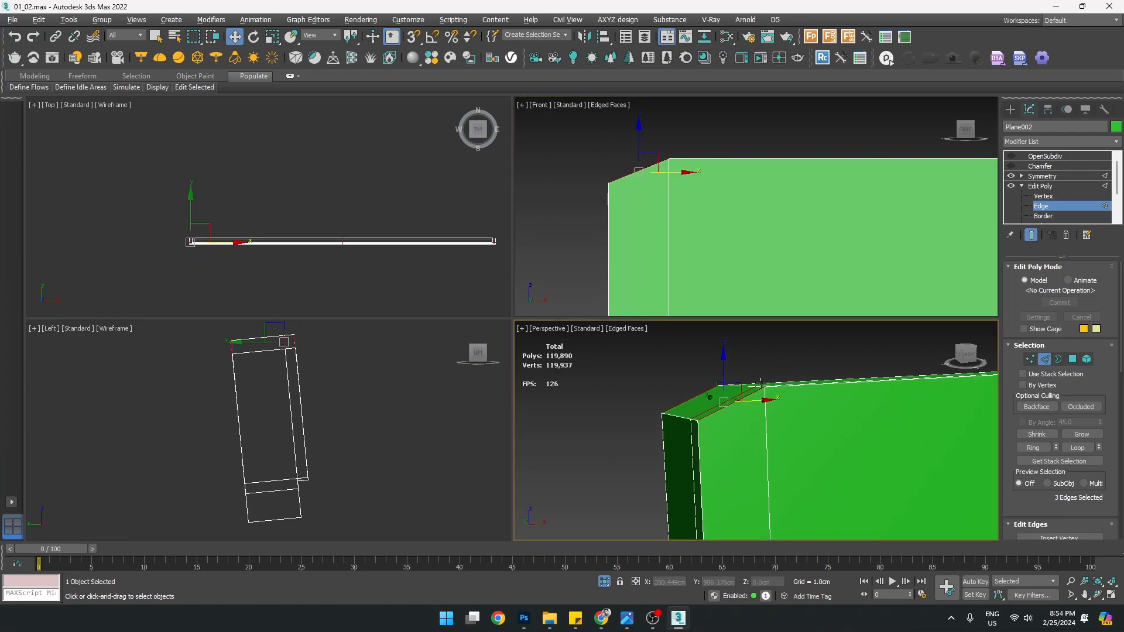
{"action": "scroll", "coordinate": [762, 403], "scroll_direction": "down", "scroll_amount": 6}
{"action": "scroll", "coordinate": [771, 416], "scroll_direction": "up", "scroll_amount": 4}
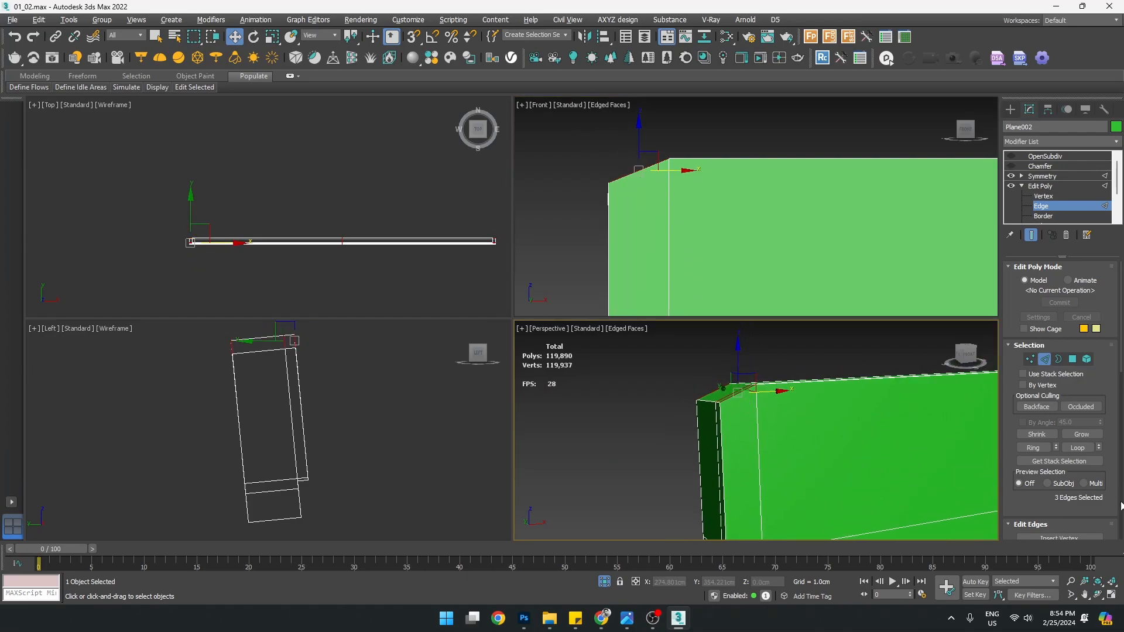
{"action": "scroll", "coordinate": [1029, 511], "scroll_direction": "down", "scroll_amount": 3}
Connect the corner edges with slide 0 and move the new edge up-left
{"action": "left_click", "coordinate": [1099, 455]}
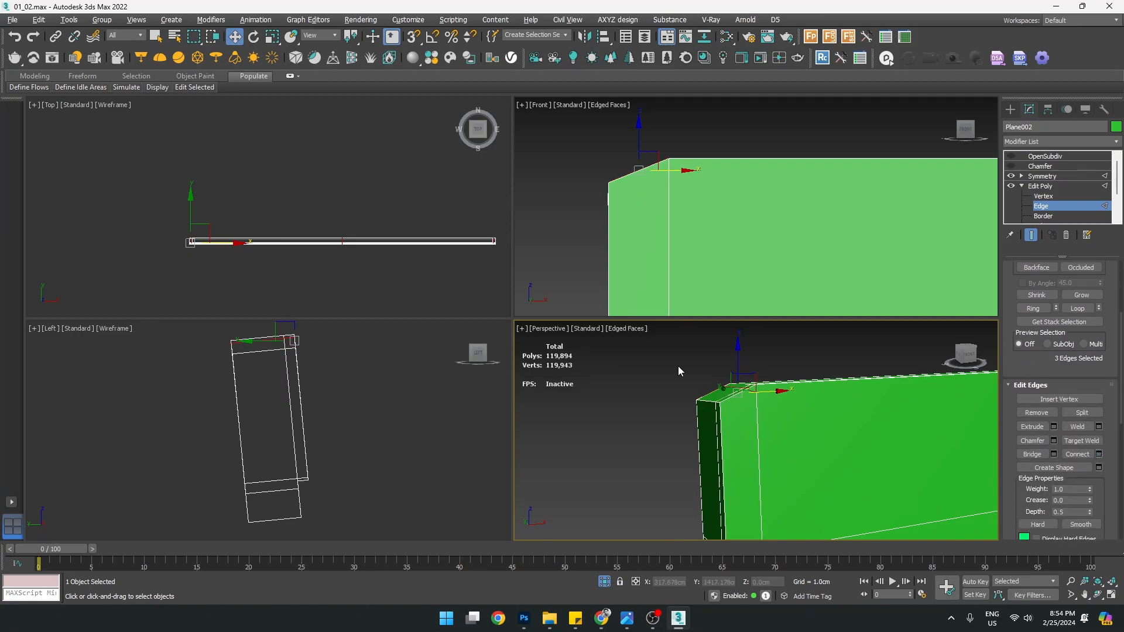
{"action": "right_click", "coordinate": [884, 450]}
{"action": "middle_click_drag", "start_coordinate": [868, 465], "coordinate": [861, 489], "text": "alt"}
{"action": "left_click", "coordinate": [882, 465]}
{"action": "middle_click_drag", "start_coordinate": [647, 166], "coordinate": [673, 198]}
{"action": "scroll", "coordinate": [675, 198], "scroll_direction": "up", "scroll_amount": 2}
{"action": "left_click_drag", "start_coordinate": [672, 187], "coordinate": [664, 177]}
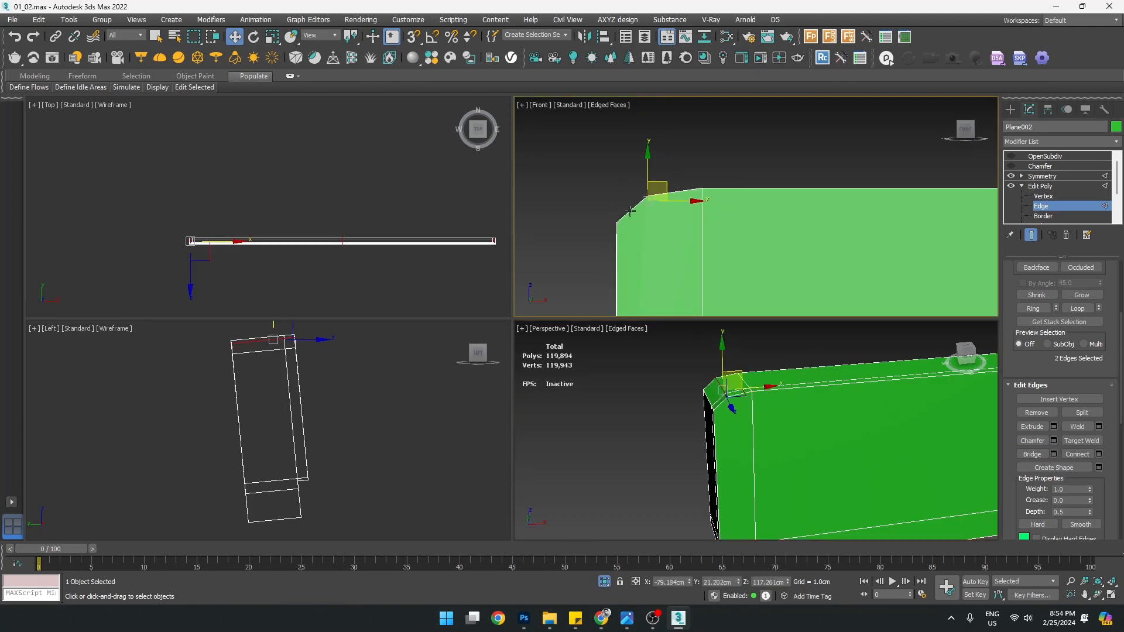
{"action": "middle_click_drag", "start_coordinate": [662, 180], "coordinate": [670, 146]}
Lower the three corner vertices slightly and select the top-left corner vertex
{"action": "key", "text": "1"}
{"action": "left_click_drag", "start_coordinate": [636, 237], "coordinate": [636, 238]}
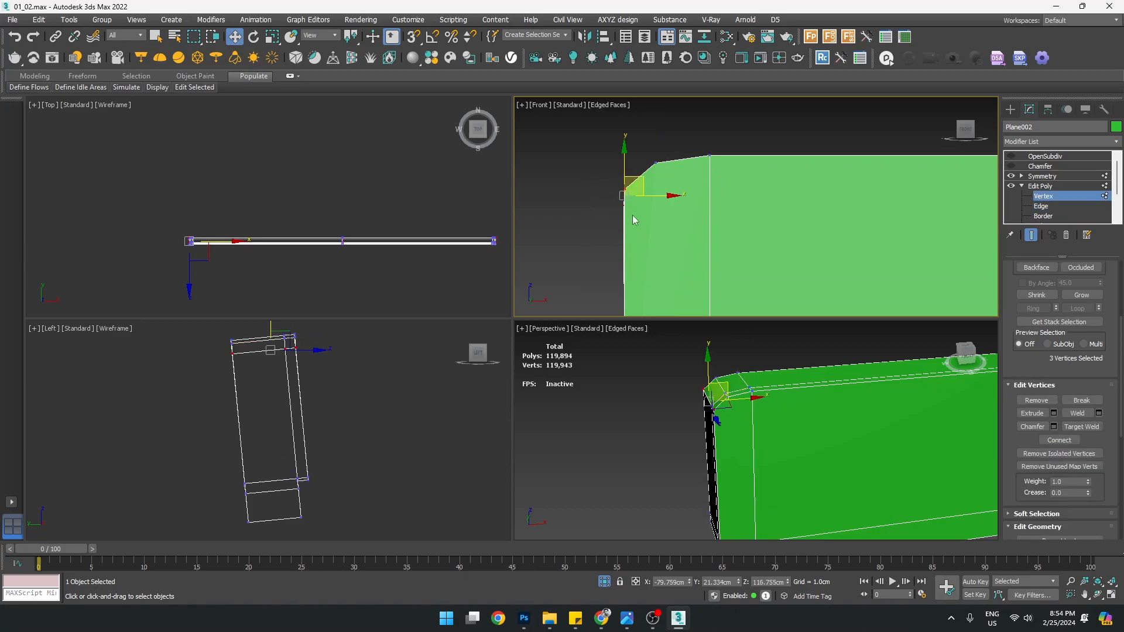
{"action": "left_click_drag", "start_coordinate": [625, 160], "coordinate": [667, 158]}
{"action": "left_click", "coordinate": [655, 164]}
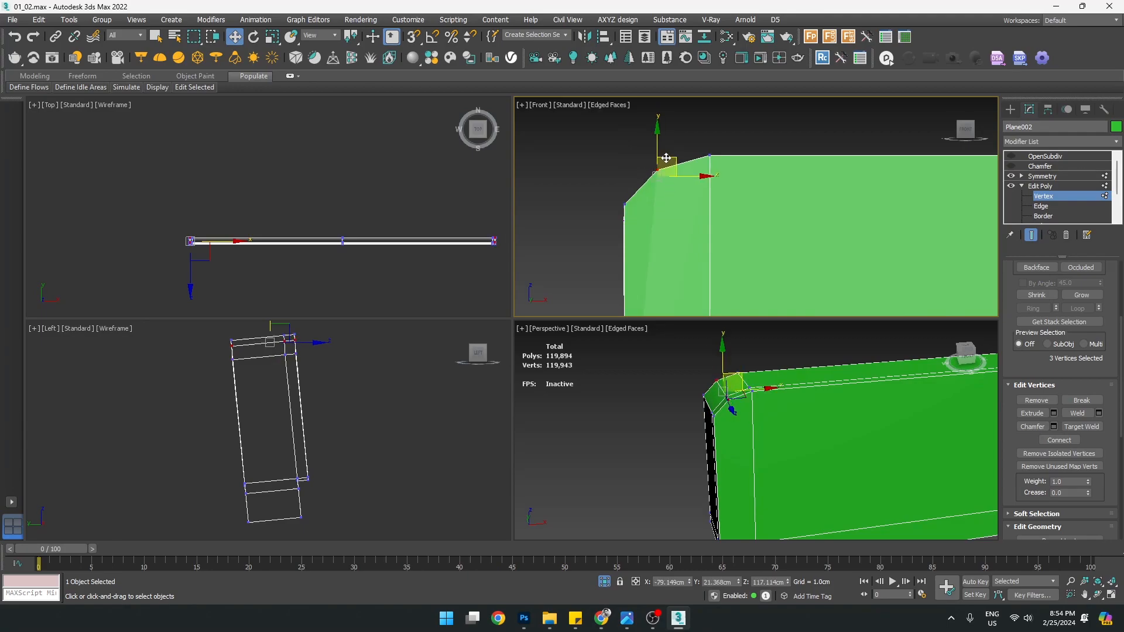
Maximize the perspective view and orbit to the rail's end in edge mode
{"action": "middle_click", "coordinate": [756, 414]}
{"action": "key", "text": "alt+w"}
{"action": "mouse_move", "coordinate": [622, 354]}
{"action": "middle_mouse_down", "text": "alt"}
{"action": "mouse_move", "coordinate": [632, 329]}
{"action": "mouse_move", "coordinate": [632, 356]}
{"action": "middle_mouse_up", "text": "alt"}
{"action": "middle_click_drag", "start_coordinate": [467, 275], "coordinate": [497, 315], "text": "alt"}
{"action": "key", "text": "2"}
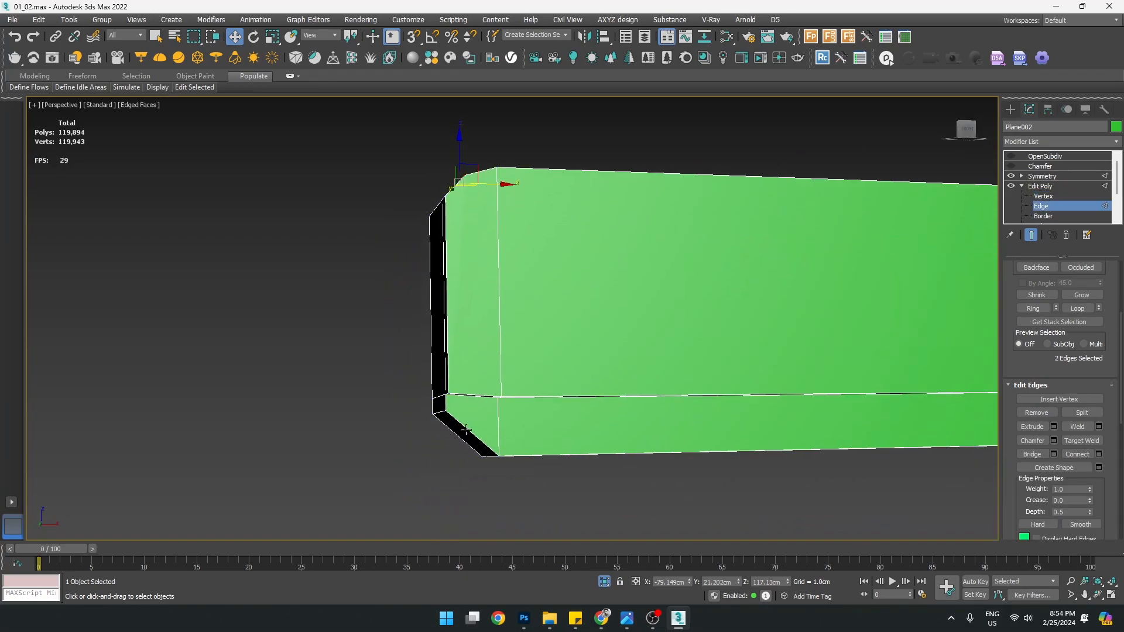
{"action": "middle_click_drag", "start_coordinate": [473, 434], "coordinate": [636, 404], "text": "alt"}
Connect the two bottom corner edges and move the new edge down-left to slant the corner
{"action": "left_click", "coordinate": [452, 405], "text": "ctrl"}
{"action": "left_click", "coordinate": [1100, 468]}
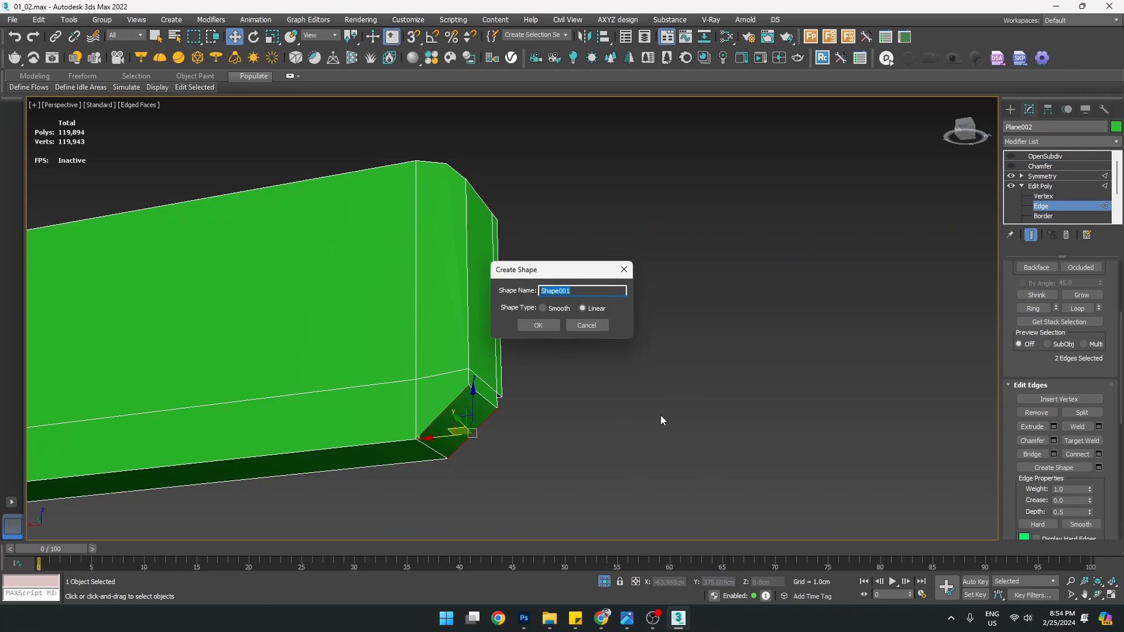
{"action": "left_click", "coordinate": [601, 326]}
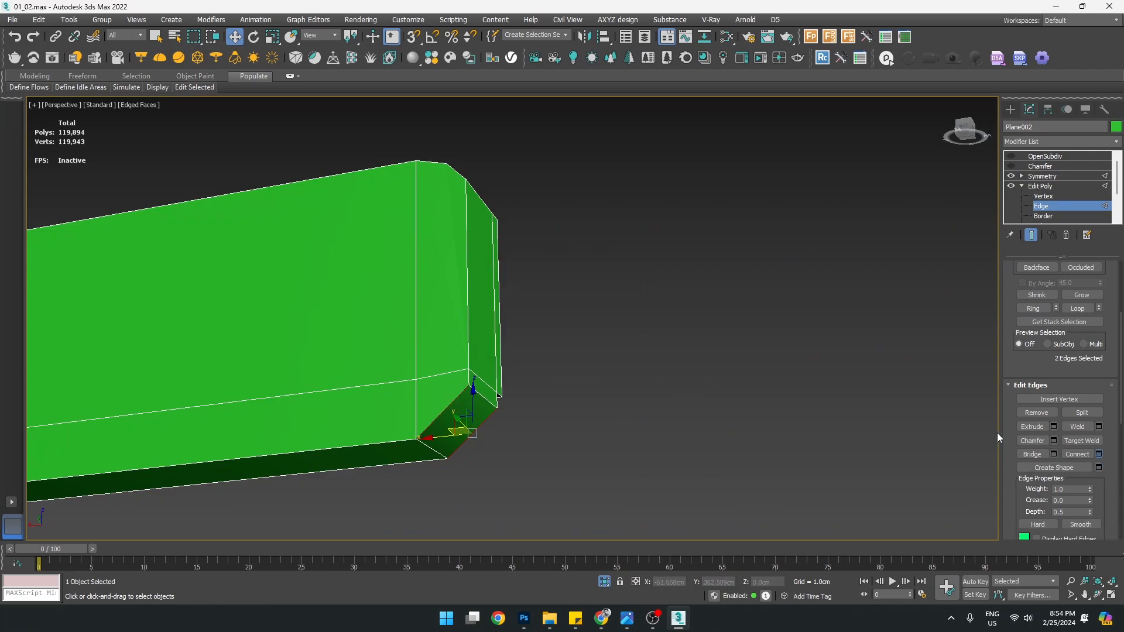
{"action": "left_click", "coordinate": [1099, 454]}
{"action": "key", "text": "alt+w"}
{"action": "middle_click", "coordinate": [638, 208]}
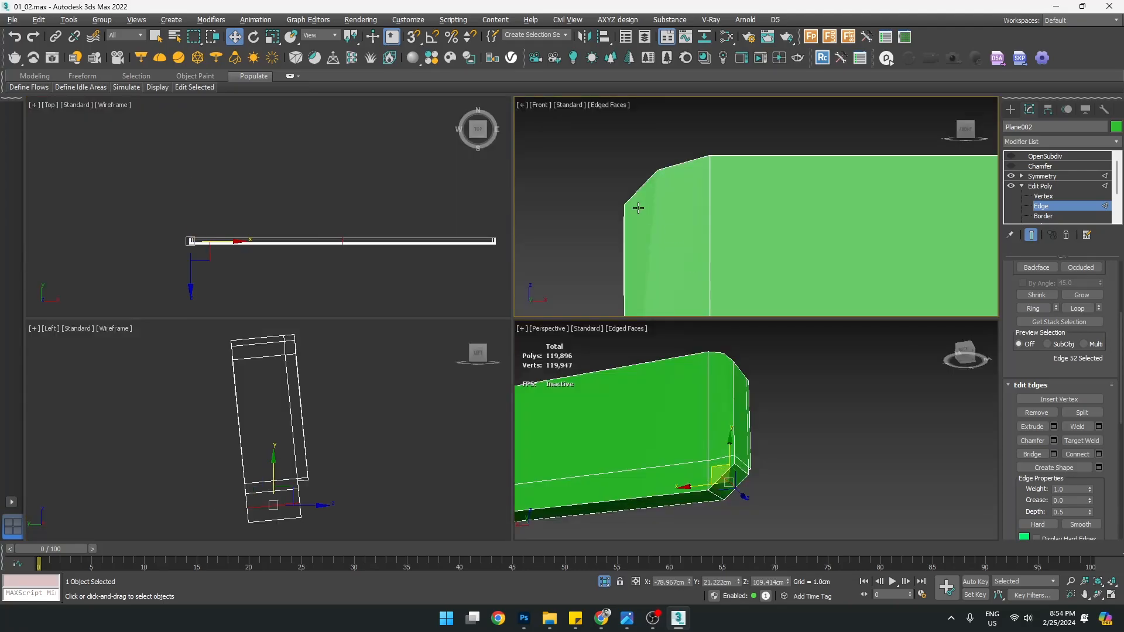
{"action": "key", "text": "alt+w"}
{"action": "scroll", "coordinate": [636, 213], "scroll_direction": "down", "scroll_amount": 4}
{"action": "scroll", "coordinate": [558, 424], "scroll_direction": "up", "scroll_amount": 2}
{"action": "left_click_drag", "start_coordinate": [573, 403], "coordinate": [567, 412]}
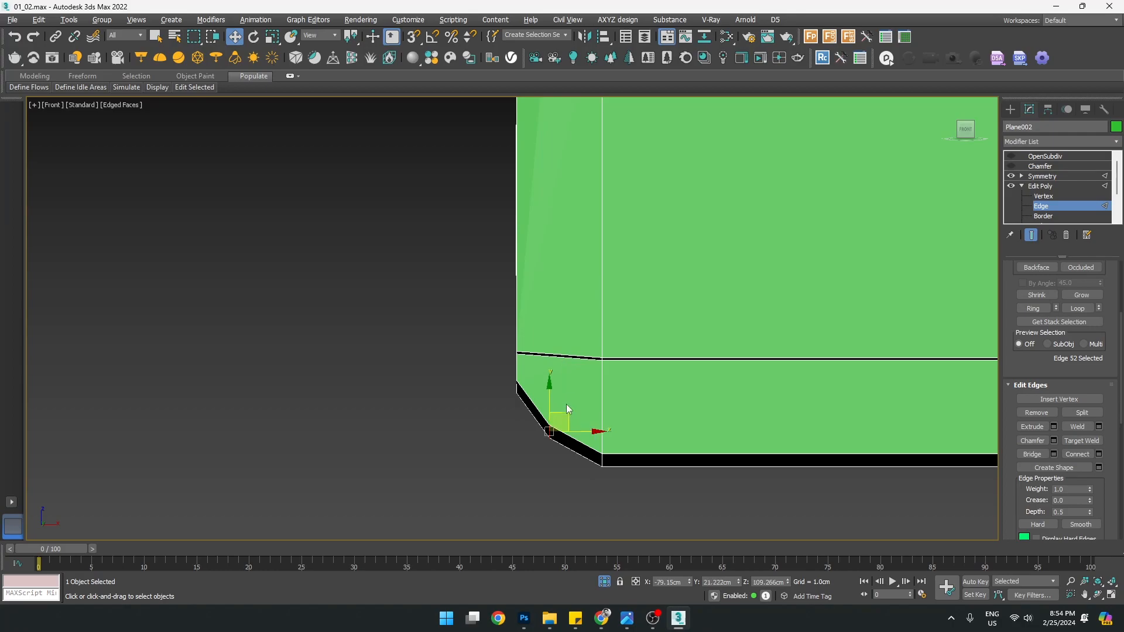
{"action": "scroll", "coordinate": [568, 412], "scroll_direction": "down", "scroll_amount": 3}
Cut a new edge across the rail's end face down to the bottom corner vertex
{"action": "key", "text": "alt+w"}
{"action": "middle_click", "coordinate": [691, 427]}
{"action": "key", "text": "alt+w"}
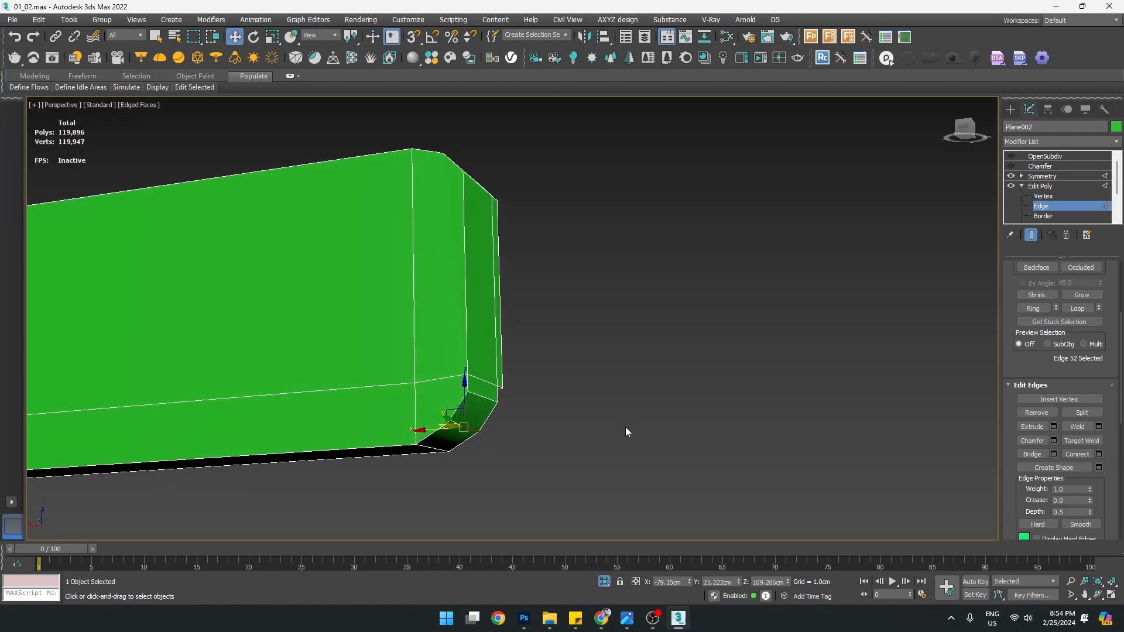
{"action": "key", "text": "1"}
{"action": "middle_click_drag", "start_coordinate": [490, 420], "coordinate": [516, 285], "text": "alt"}
{"action": "right_click", "coordinate": [516, 286]}
{"action": "left_click", "coordinate": [486, 188]}
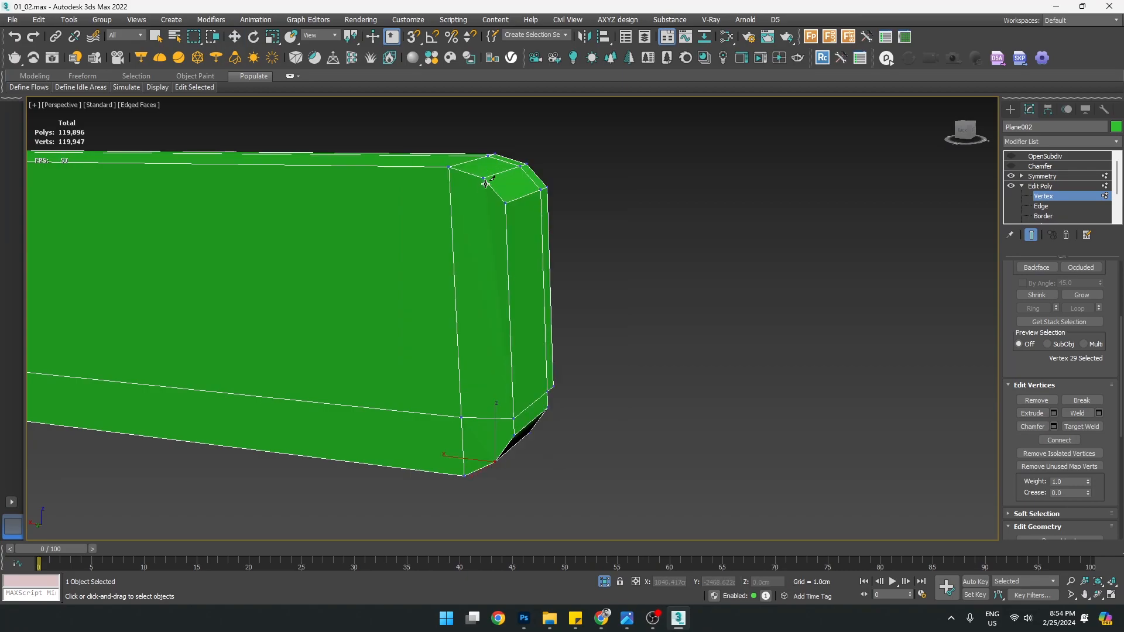
{"action": "left_click", "coordinate": [496, 461]}
{"action": "middle_click_drag", "start_coordinate": [576, 394], "coordinate": [515, 431], "text": "alt"}
{"action": "left_click", "coordinate": [509, 438]}
{"action": "middle_click_drag", "start_coordinate": [561, 377], "coordinate": [528, 404], "text": "alt"}
{"action": "middle_click_drag", "start_coordinate": [514, 273], "coordinate": [544, 285], "text": "alt"}
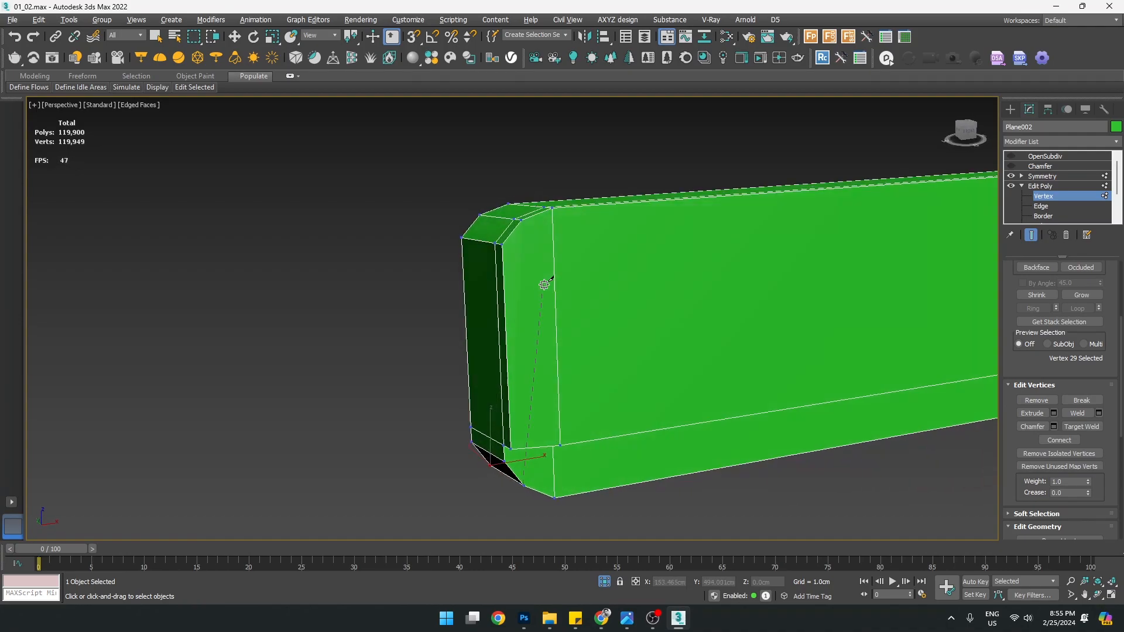
{"action": "middle_click_drag", "start_coordinate": [549, 423], "coordinate": [552, 342], "text": "alt"}
{"action": "right_click", "coordinate": [547, 404]}
{"action": "right_click", "coordinate": [546, 410]}
Select an edge on the rail's end in edge mode
{"action": "scroll", "coordinate": [536, 413], "scroll_direction": "up", "scroll_amount": 2}
{"action": "key", "text": "2"}
{"action": "left_click", "coordinate": [522, 373]}
{"action": "middle_click_drag", "start_coordinate": [549, 381], "coordinate": [550, 345], "text": "alt"}
Connect two side edges, then join a first vertex pair on the end with an edge
{"action": "left_click", "coordinate": [543, 360], "text": "ctrl"}
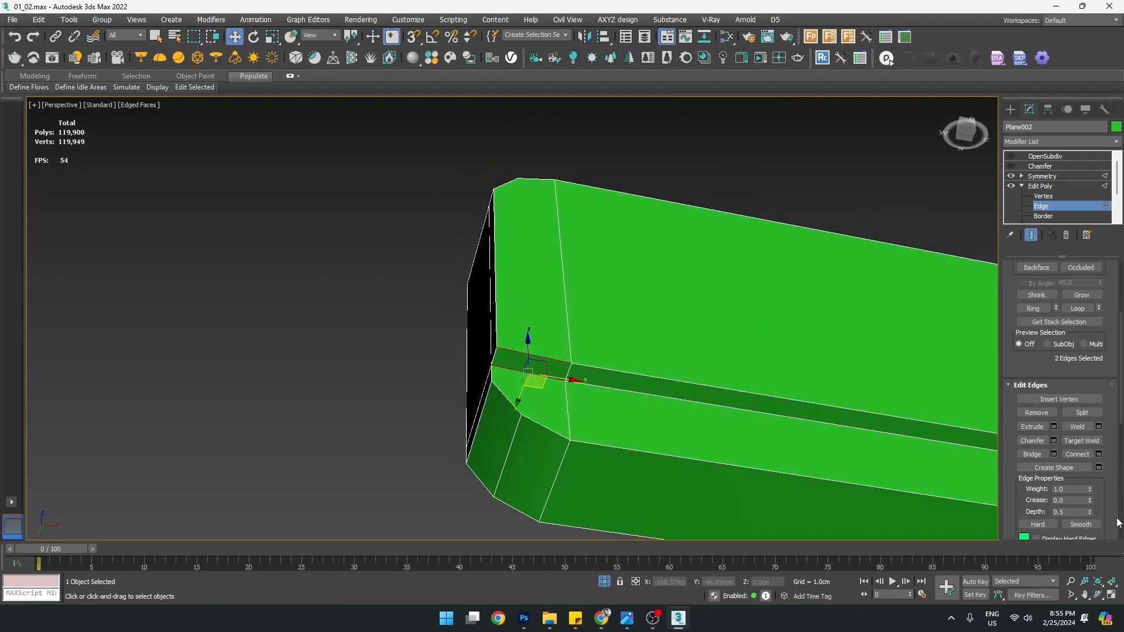
{"action": "key", "text": "ctrl+shift+e"}
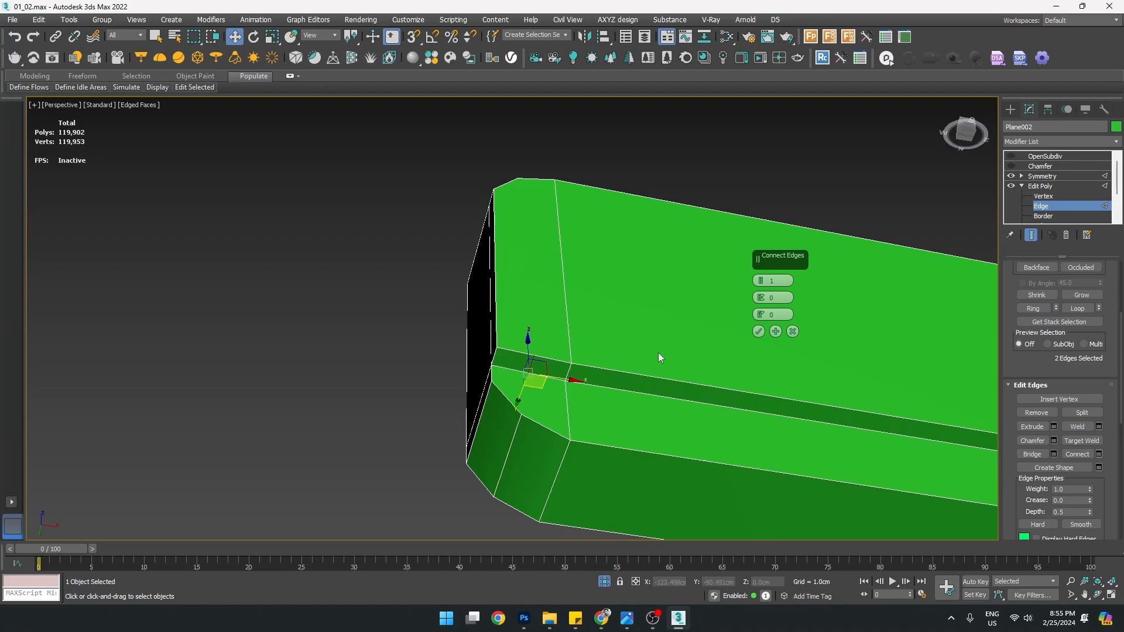
{"action": "left_click", "coordinate": [758, 332]}
{"action": "key", "text": "1"}
{"action": "left_click", "coordinate": [528, 374]}
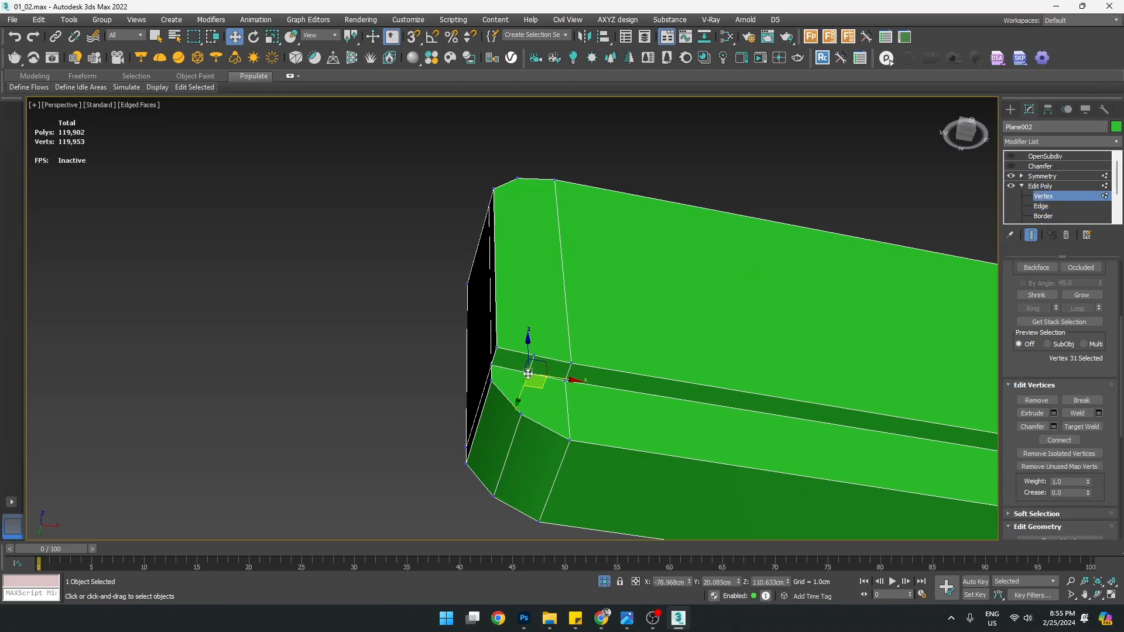
{"action": "left_click", "coordinate": [520, 416], "text": "ctrl"}
{"action": "left_click", "coordinate": [1058, 439]}
Join a second matching vertex pair across the rail's chamfered end
{"action": "middle_click_drag", "start_coordinate": [641, 257], "coordinate": [620, 346], "text": "alt"}
{"action": "left_click", "coordinate": [532, 362]}
{"action": "middle_click_drag", "start_coordinate": [531, 362], "coordinate": [613, 355], "text": "alt"}
{"action": "left_click", "coordinate": [497, 506]}
{"action": "middle_click_drag", "start_coordinate": [496, 506], "coordinate": [530, 357], "text": "alt"}
{"action": "left_click", "coordinate": [488, 318], "text": "ctrl"}
{"action": "middle_click_drag", "start_coordinate": [487, 318], "coordinate": [491, 366], "text": "alt"}
{"action": "left_click", "coordinate": [1059, 440]}
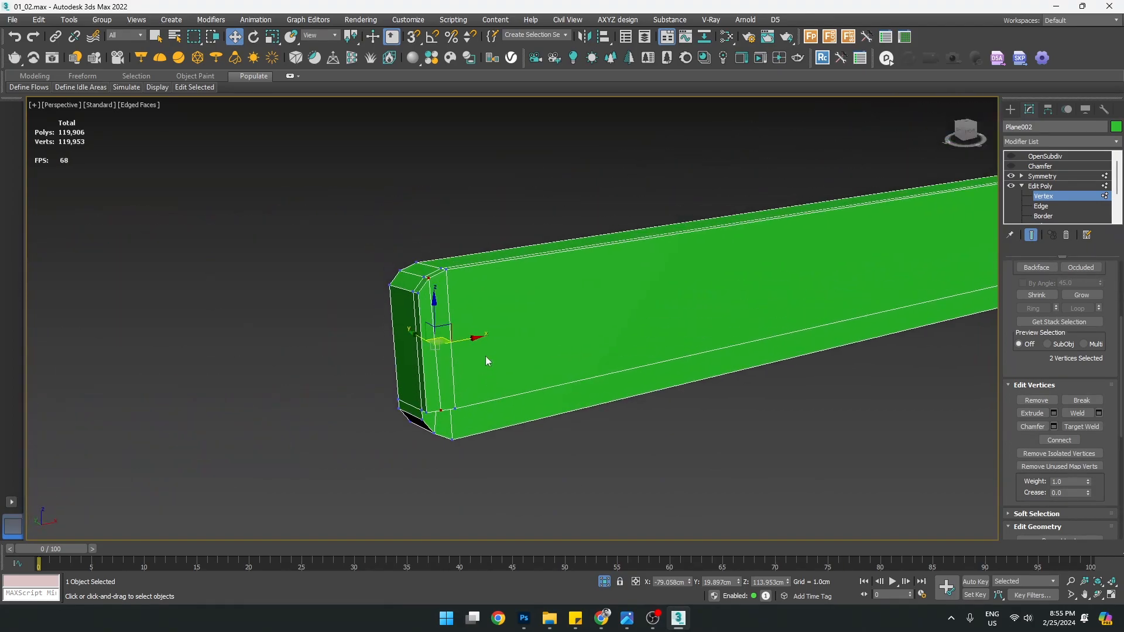
{"action": "scroll", "coordinate": [429, 326], "scroll_direction": "up", "scroll_amount": 3}
Turn the Chamfer and OpenSubdiv modifiers back on and hide edged faces
{"action": "left_click", "coordinate": [1040, 186]}
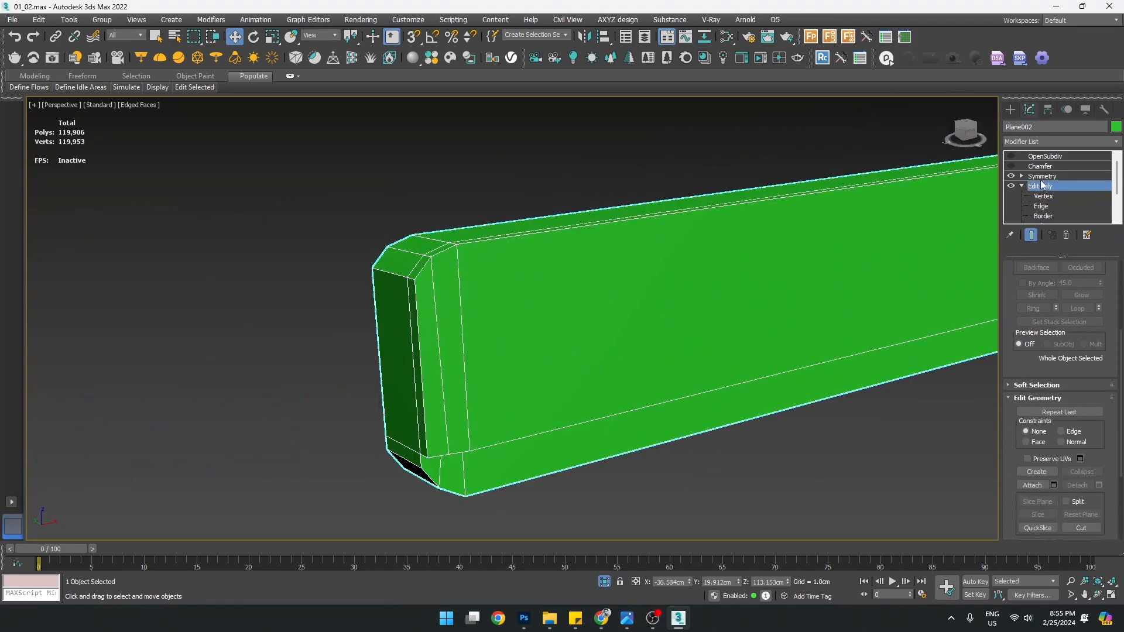
{"action": "left_click", "coordinate": [1043, 175]}
{"action": "left_click", "coordinate": [1011, 166]}
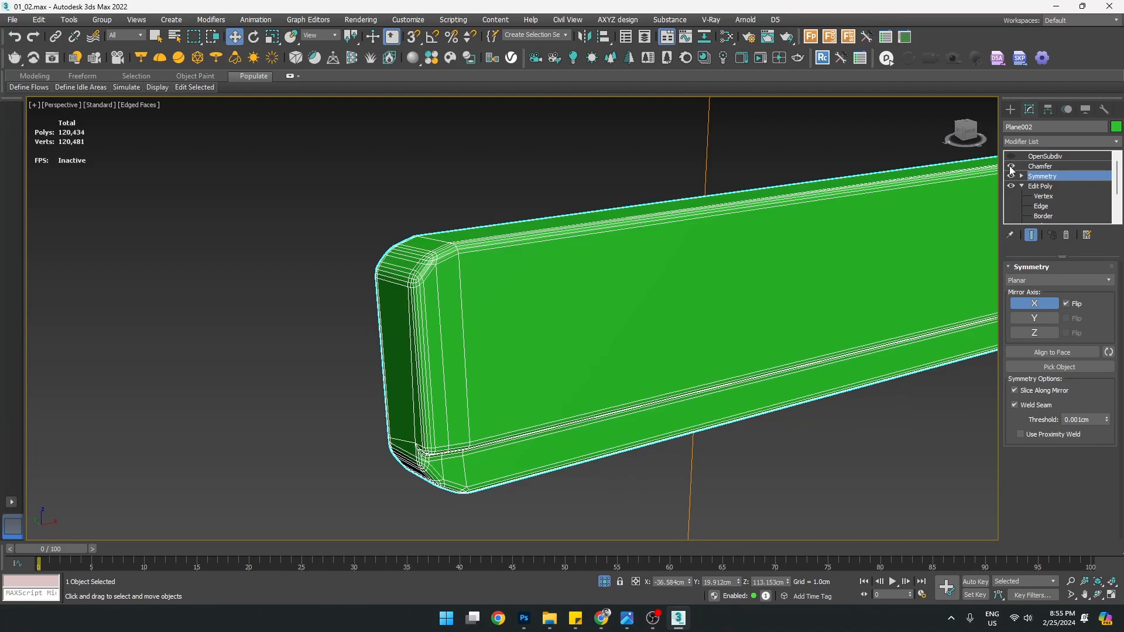
{"action": "left_click", "coordinate": [1011, 156]}
{"action": "key", "text": "F4"}
Orbit to nearly face the beam end, disable Chamfer, and enter Edit Poly vertex level
{"action": "middle_click_drag", "start_coordinate": [539, 310], "coordinate": [517, 293], "text": "alt"}
{"action": "middle_click_drag", "start_coordinate": [517, 292], "coordinate": [512, 370]}
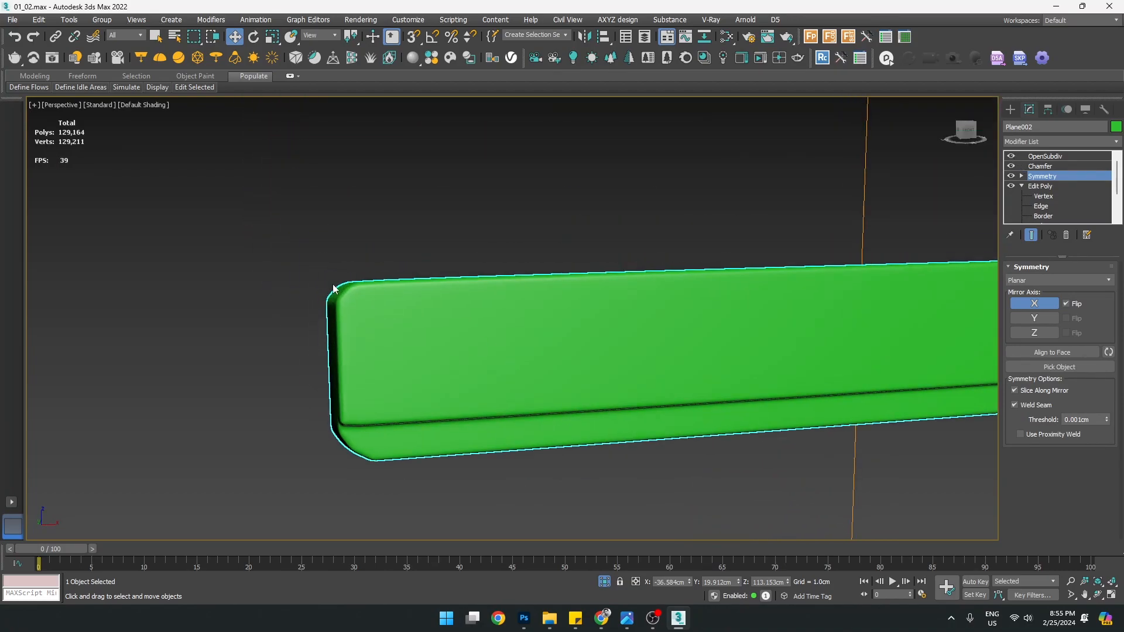
{"action": "scroll", "coordinate": [337, 287], "scroll_direction": "up", "scroll_amount": 4}
{"action": "scroll", "coordinate": [422, 322], "scroll_direction": "down", "scroll_amount": 3}
{"action": "middle_click_drag", "start_coordinate": [447, 325], "coordinate": [433, 328], "text": "alt"}
{"action": "left_click", "coordinate": [1011, 167]}
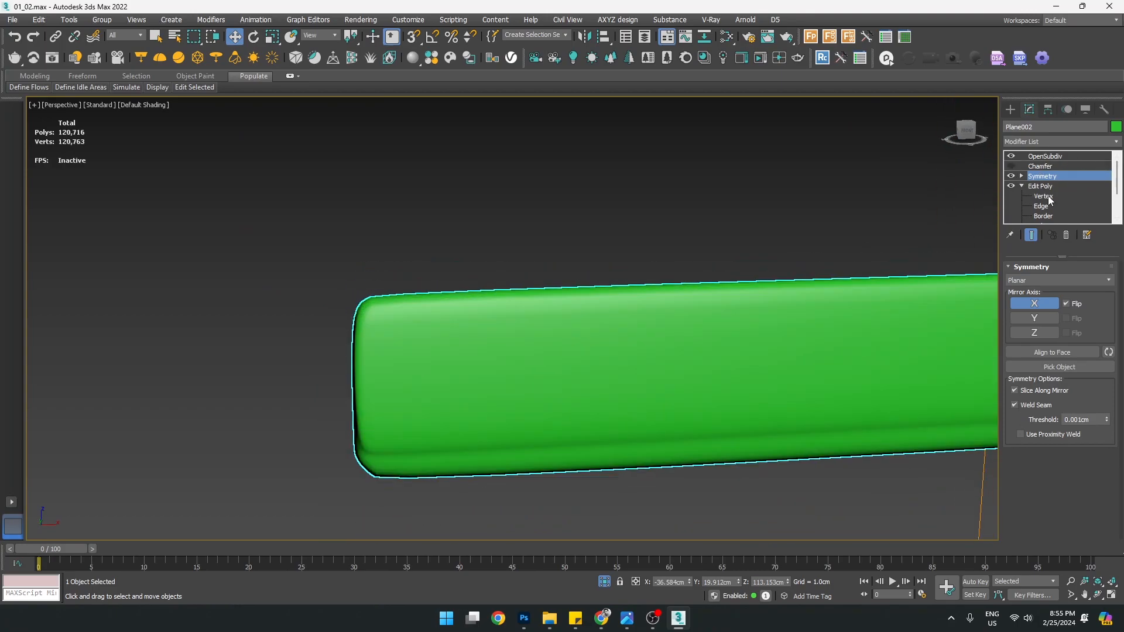
{"action": "left_click", "coordinate": [1044, 196]}
Turn off OpenSubdiv smoothing and switch to edge editing in a maximized Perspective view
{"action": "key", "text": "alt+w"}
{"action": "right_click", "coordinate": [643, 206]}
{"action": "key", "text": "alt+w"}
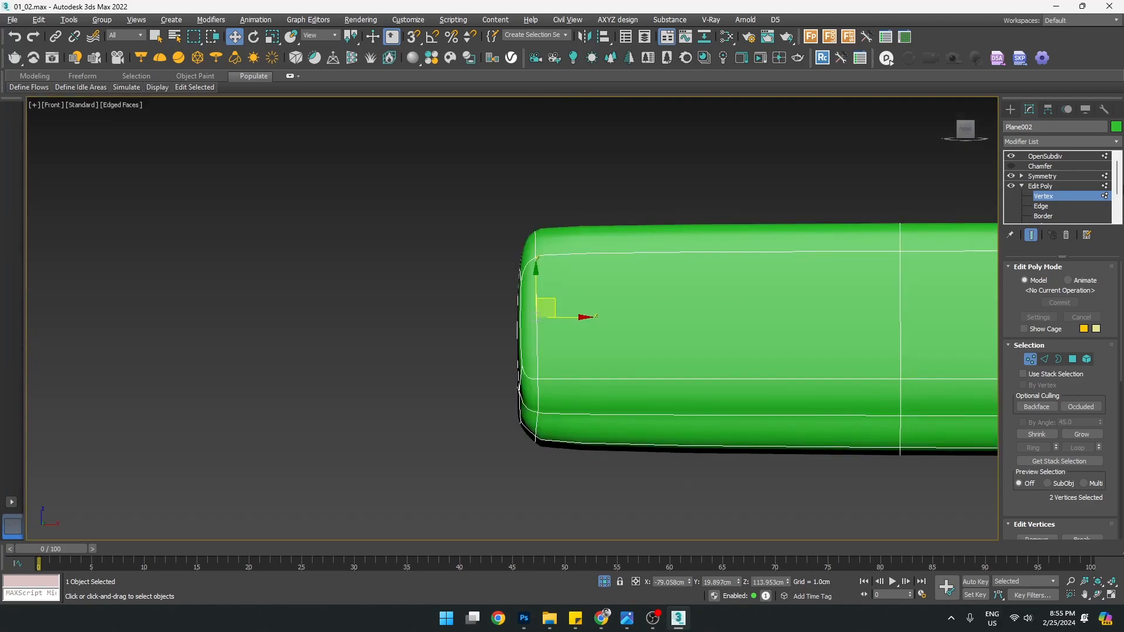
{"action": "left_click", "coordinate": [1011, 157]}
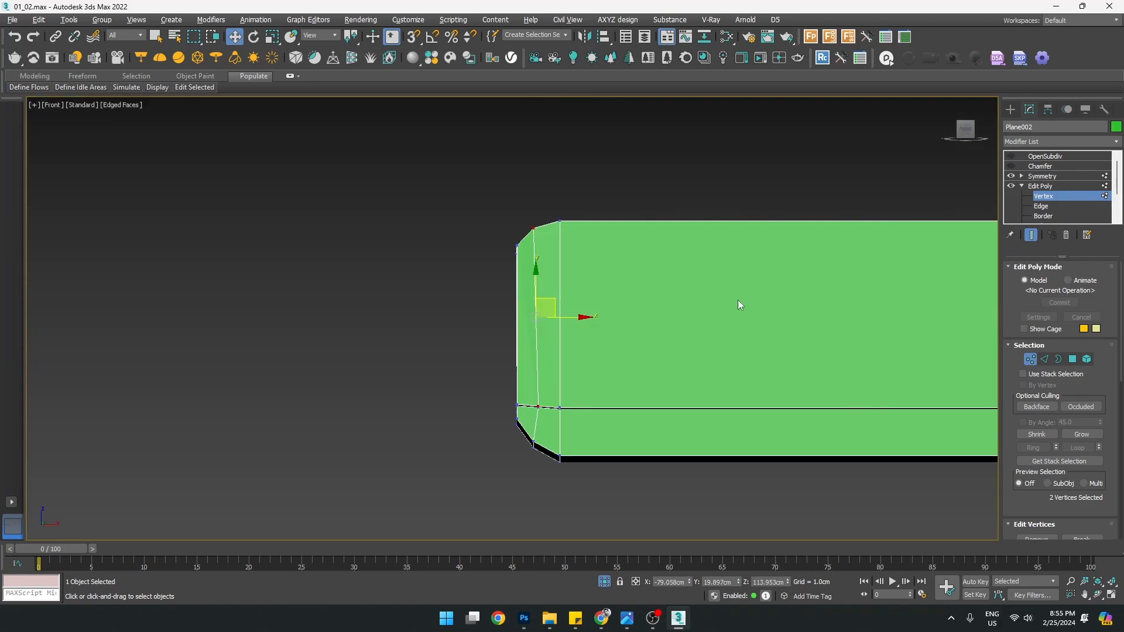
{"action": "scroll", "coordinate": [508, 275], "scroll_direction": "up", "scroll_amount": 1}
{"action": "key", "text": "2"}
{"action": "key", "text": "alt+w"}
{"action": "right_click", "coordinate": [704, 437]}
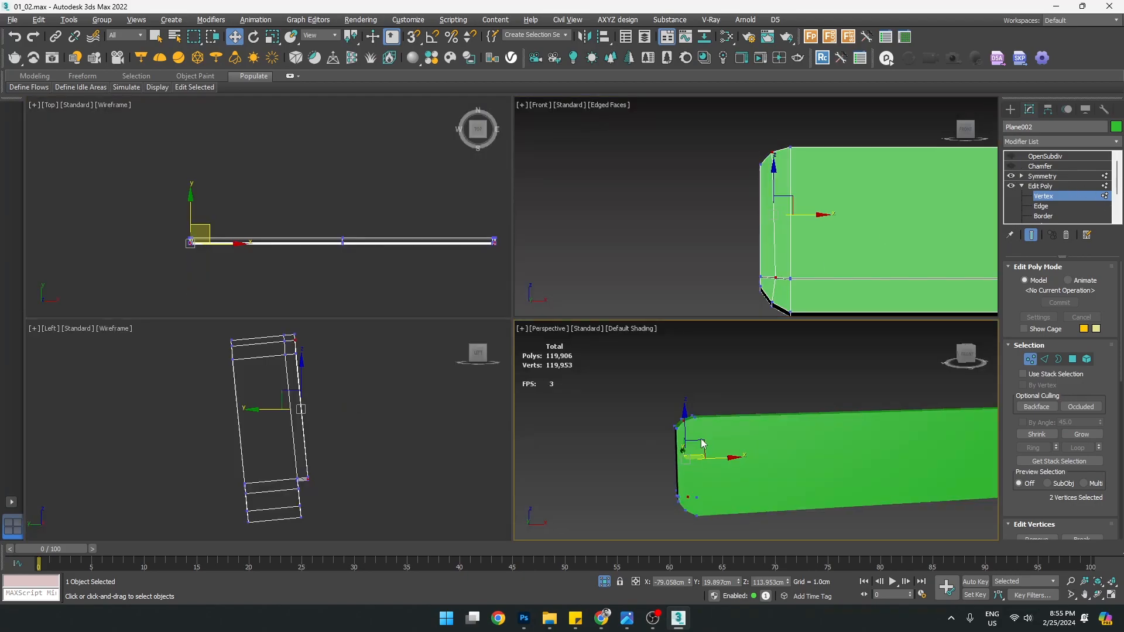
{"action": "key", "text": "alt+w"}
Show edged faces, zoom to the beam end and select its vertical edge loop
{"action": "left_click", "coordinate": [363, 327]}
{"action": "key", "text": "F4"}
{"action": "scroll", "coordinate": [364, 325], "scroll_direction": "up", "scroll_amount": 2}
{"action": "middle_click_drag", "start_coordinate": [365, 329], "coordinate": [406, 284]}
{"action": "left_click", "coordinate": [297, 370]}
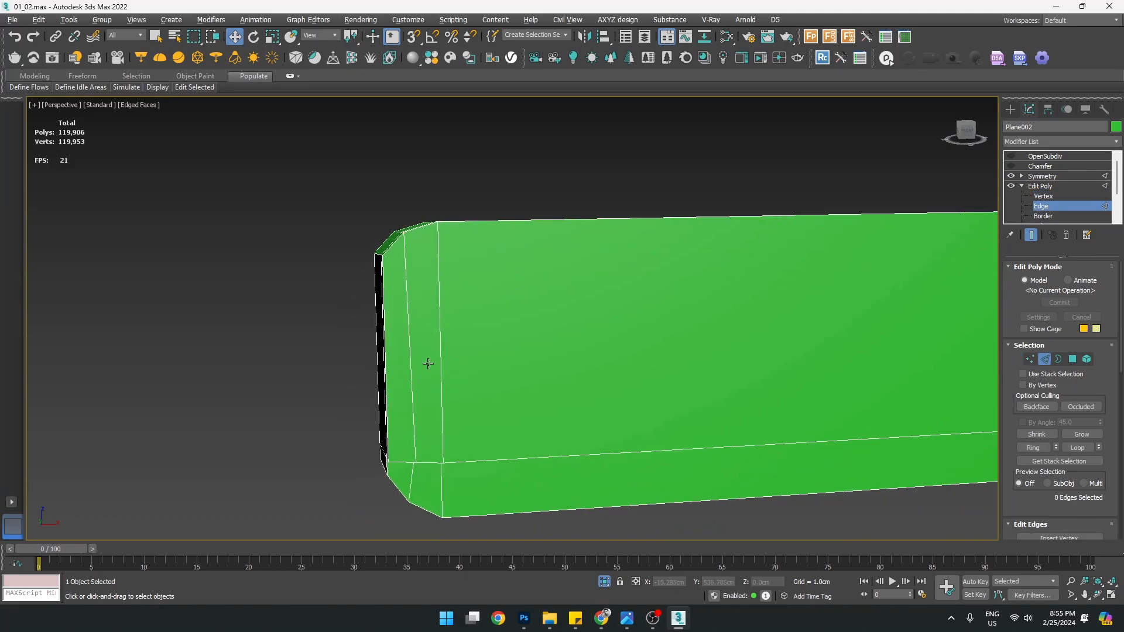
{"action": "double_click", "coordinate": [408, 338]}
{"action": "middle_click_drag", "start_coordinate": [408, 338], "coordinate": [619, 290], "text": "alt"}
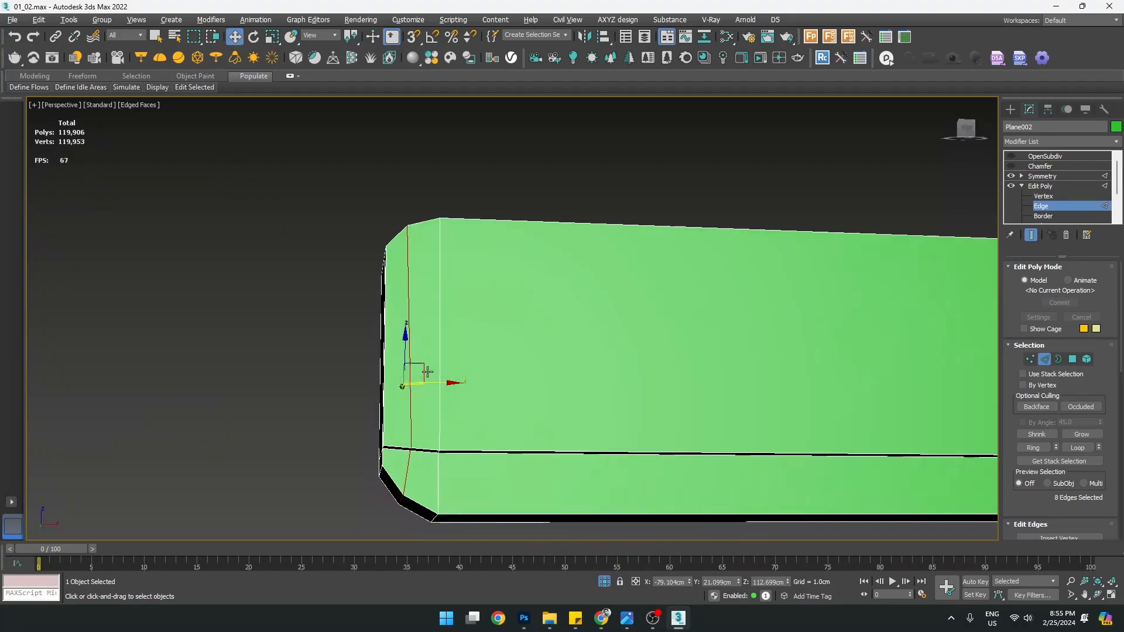
In a maximized wireframe Front view, select the beam end's corner vertices and reposition them
{"action": "key", "text": "alt+w"}
{"action": "right_click", "coordinate": [672, 239]}
{"action": "key", "text": "alt+w"}
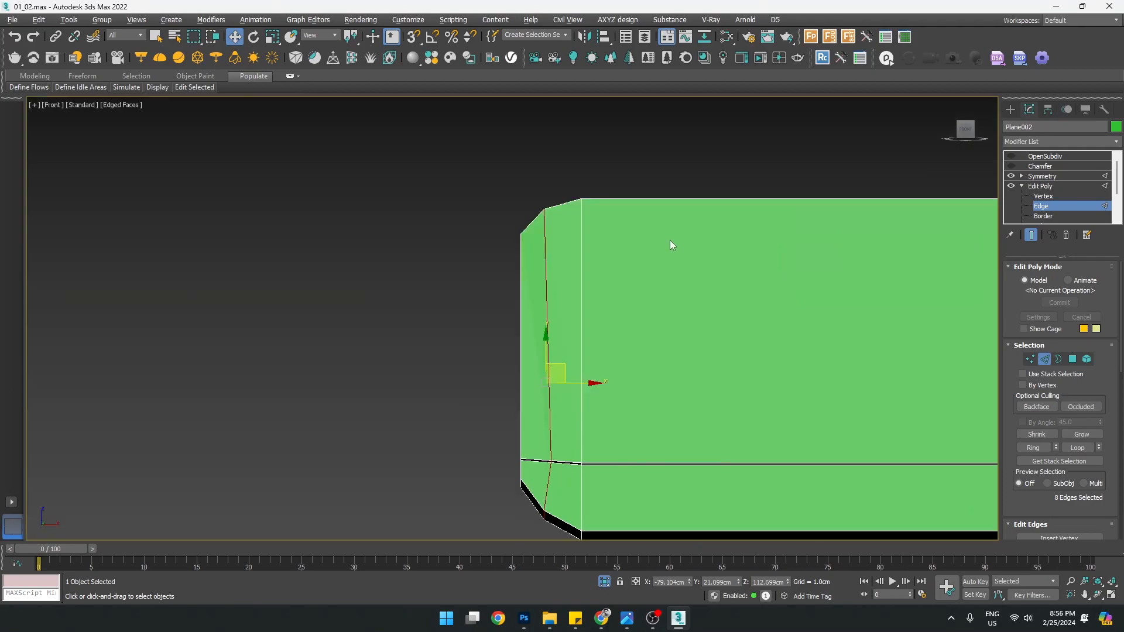
{"action": "key", "text": "F3"}
{"action": "middle_click_drag", "start_coordinate": [599, 370], "coordinate": [514, 314]}
{"action": "key", "text": "1"}
{"action": "scroll", "coordinate": [492, 351], "scroll_direction": "up", "scroll_amount": 2}
{"action": "left_click", "coordinate": [475, 384]}
{"action": "scroll", "coordinate": [469, 404], "scroll_direction": "up", "scroll_amount": 2}
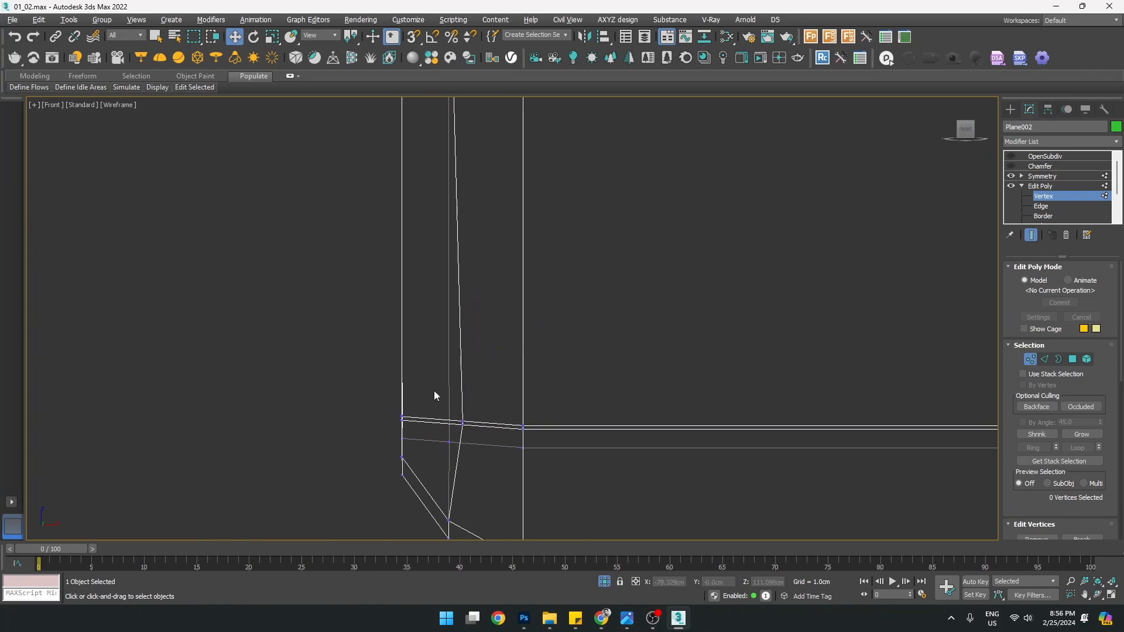
{"action": "left_click_drag", "start_coordinate": [446, 449], "coordinate": [454, 458]}
{"action": "left_click_drag", "start_coordinate": [458, 410], "coordinate": [481, 426]}
{"action": "scroll", "coordinate": [513, 246], "scroll_direction": "down", "scroll_amount": 2}
{"action": "middle_click_drag", "start_coordinate": [513, 246], "coordinate": [463, 333]}
Shift the vertical edge loop near the beam end slightly right along X
{"action": "scroll", "coordinate": [488, 204], "scroll_direction": "down", "scroll_amount": 2}
{"action": "scroll", "coordinate": [505, 310], "scroll_direction": "up", "scroll_amount": 1}
{"action": "key", "text": "2"}
{"action": "double_click", "coordinate": [423, 305]}
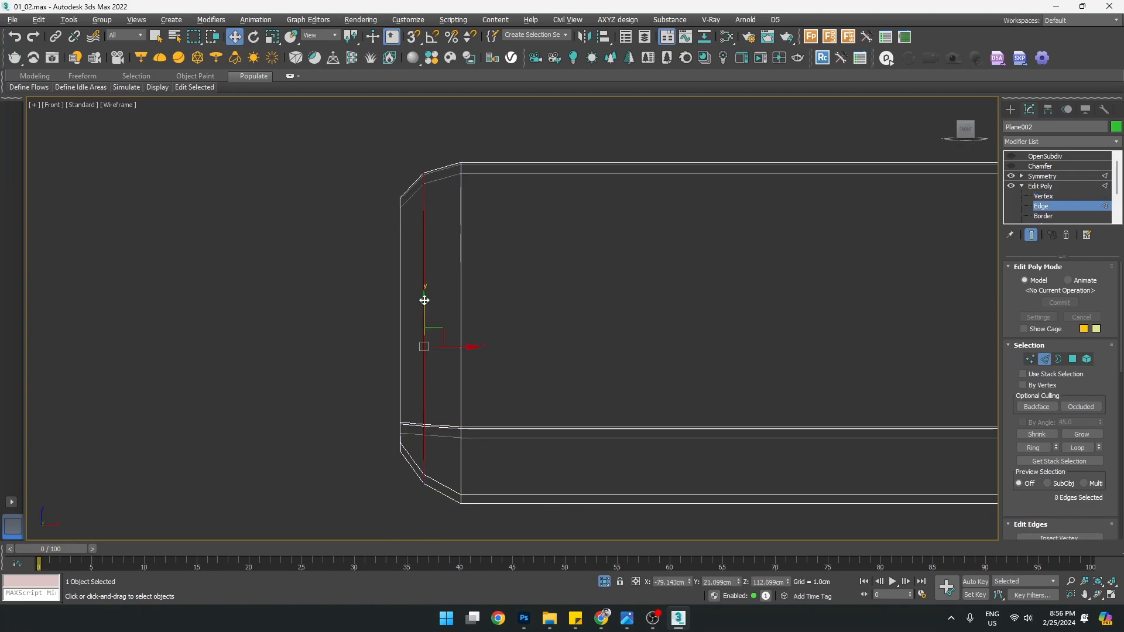
{"action": "left_click_drag", "start_coordinate": [461, 346], "coordinate": [465, 348]}
{"action": "scroll", "coordinate": [1038, 505], "scroll_direction": "down", "scroll_amount": 5}
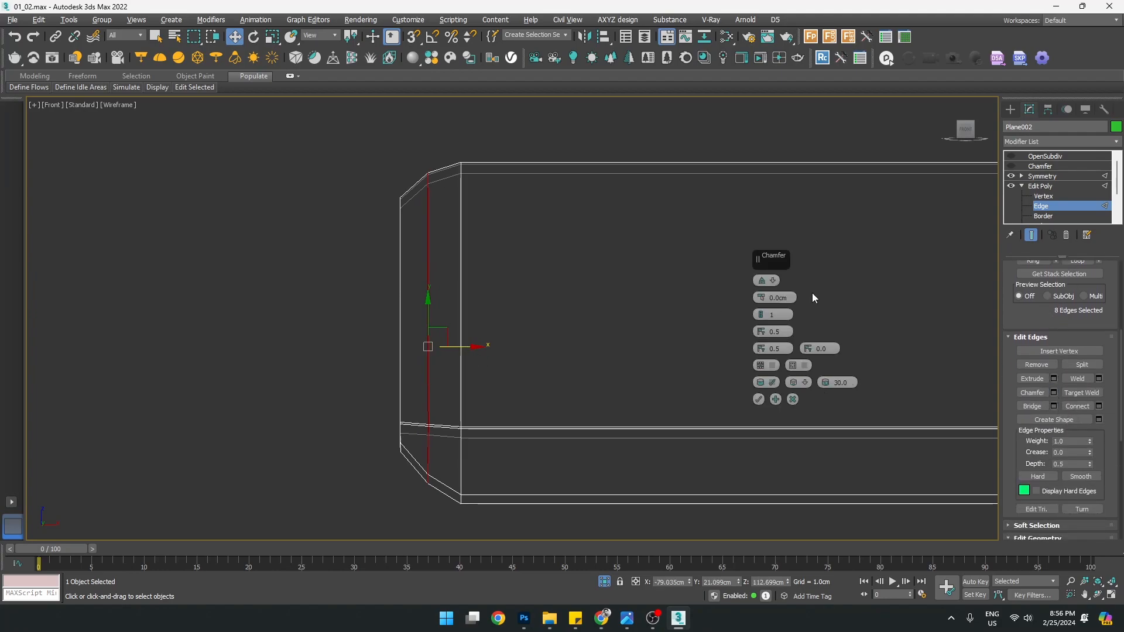
Chamfer the selected edge loop by 0.381 cm with Smooth turned off
{"action": "left_click_drag", "start_coordinate": [762, 300], "coordinate": [751, 281]}
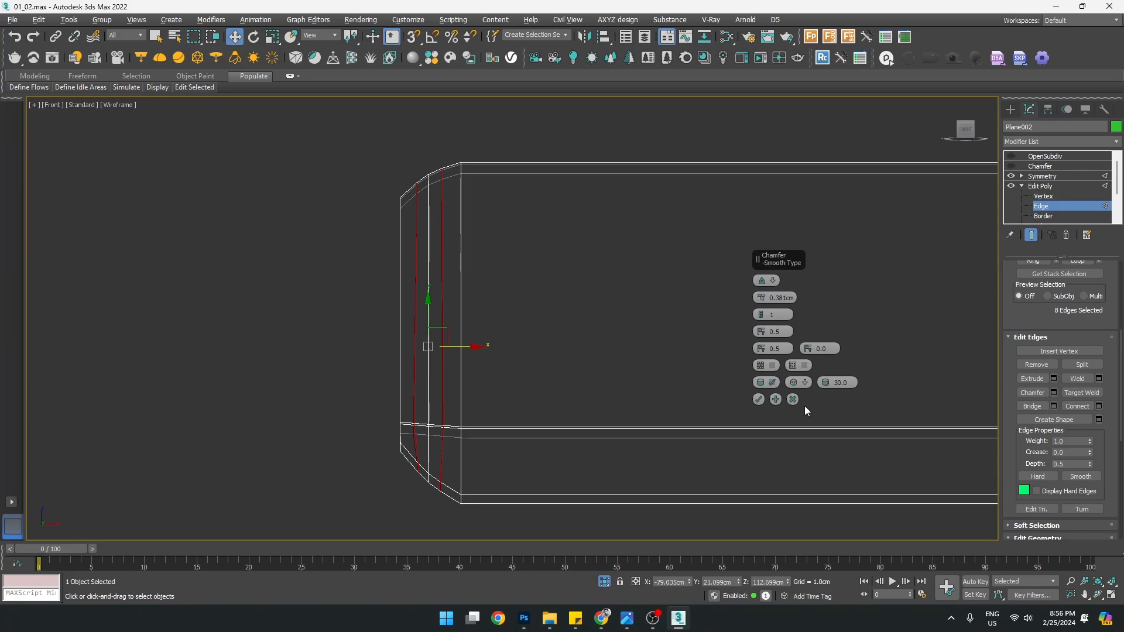
{"action": "left_click", "coordinate": [774, 385]}
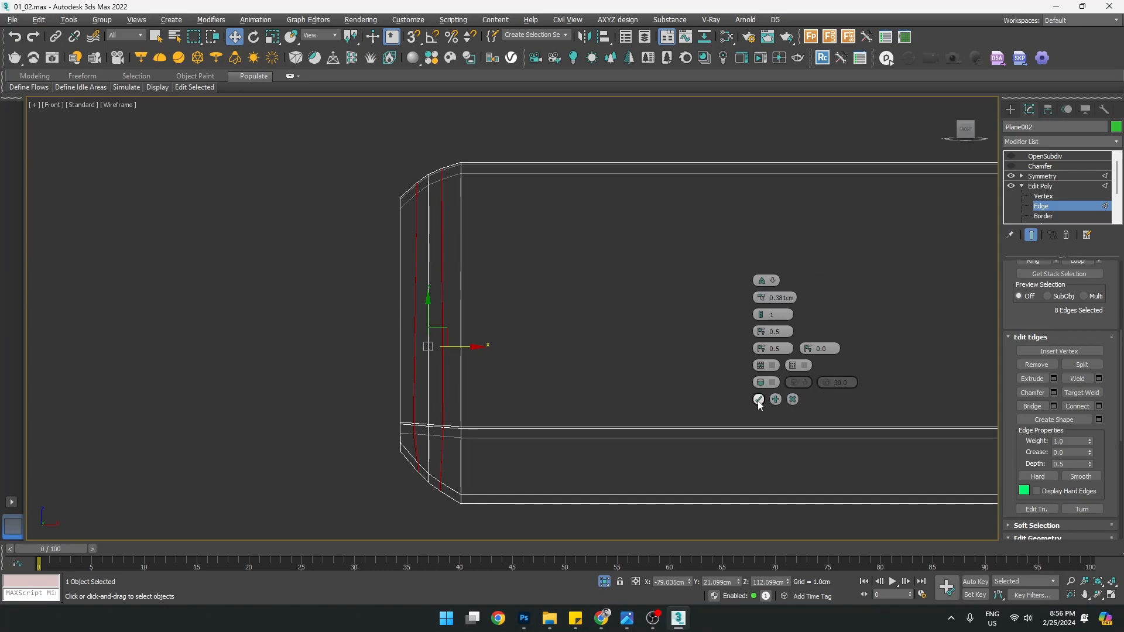
{"action": "left_click", "coordinate": [759, 399]}
Select the two new vertices at the beam's lower corner
{"action": "key", "text": "1"}
{"action": "scroll", "coordinate": [403, 490], "scroll_direction": "up", "scroll_amount": 5}
{"action": "scroll", "coordinate": [437, 468], "scroll_direction": "up", "scroll_amount": 2}
{"action": "left_click_drag", "start_coordinate": [460, 492], "coordinate": [475, 492]}
{"action": "scroll", "coordinate": [1018, 441], "scroll_direction": "down", "scroll_amount": 2}
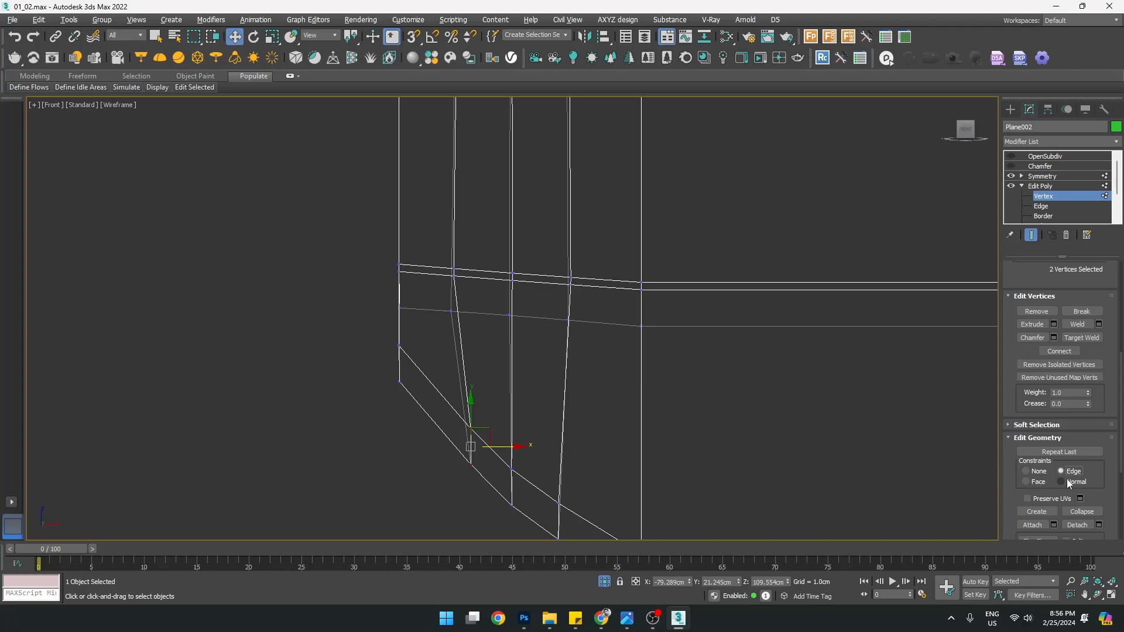
Slide the lower-corner vertex pair up-left and the next column's pair slightly right along their edges
{"action": "left_click_drag", "start_coordinate": [502, 446], "coordinate": [473, 467]}
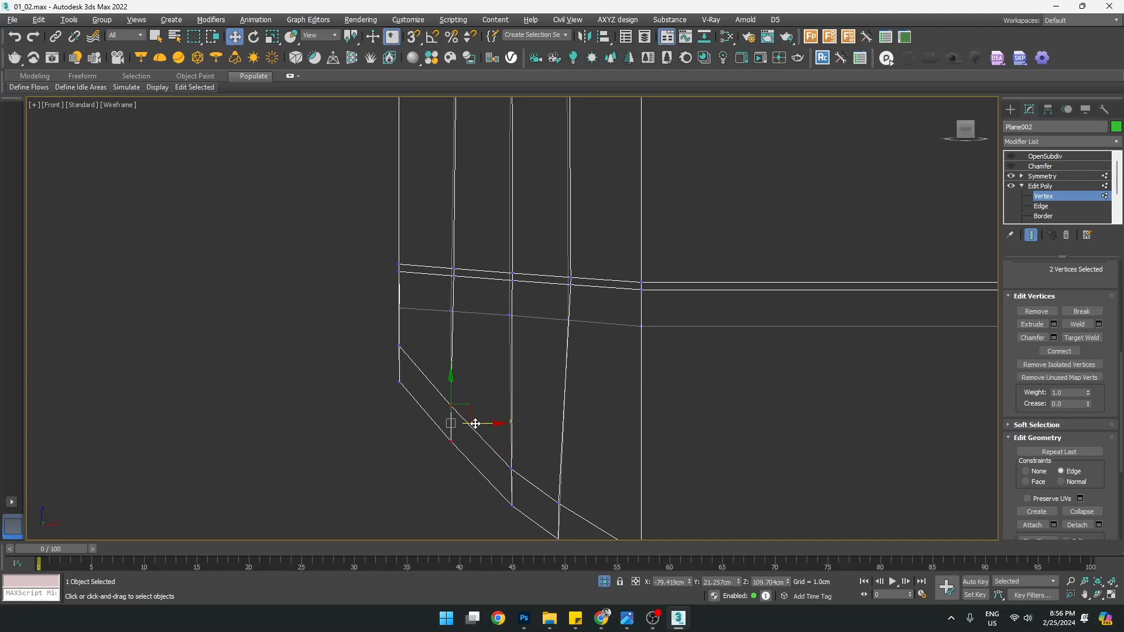
{"action": "middle_click_drag", "start_coordinate": [483, 426], "coordinate": [437, 395]}
{"action": "scroll", "coordinate": [437, 395], "scroll_direction": "down", "scroll_amount": 2}
{"action": "left_click_drag", "start_coordinate": [466, 415], "coordinate": [507, 451]}
{"action": "scroll", "coordinate": [480, 427], "scroll_direction": "up", "scroll_amount": 1}
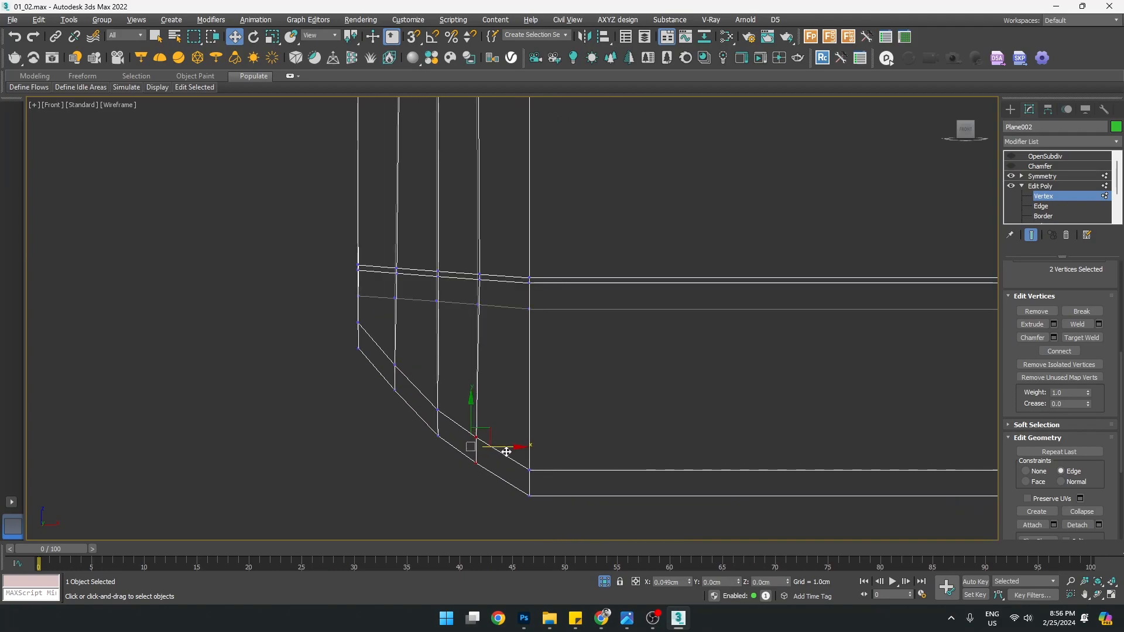
{"action": "scroll", "coordinate": [493, 346], "scroll_direction": "down", "scroll_amount": 5}
{"action": "middle_click_drag", "start_coordinate": [467, 198], "coordinate": [451, 304]}
{"action": "scroll", "coordinate": [452, 304], "scroll_direction": "up", "scroll_amount": 2}
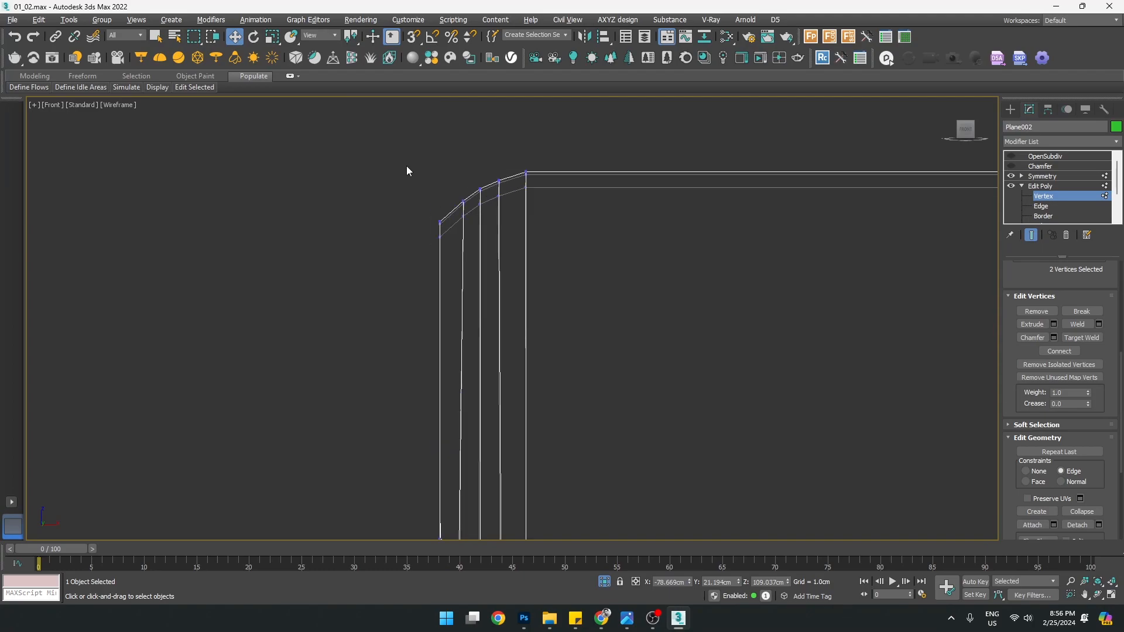
Move the three top-corner vertices vertically, then add the lower-corner vertices and clear the selection
{"action": "left_click_drag", "start_coordinate": [446, 310], "coordinate": [446, 304]}
{"action": "scroll", "coordinate": [445, 298], "scroll_direction": "down", "scroll_amount": 3}
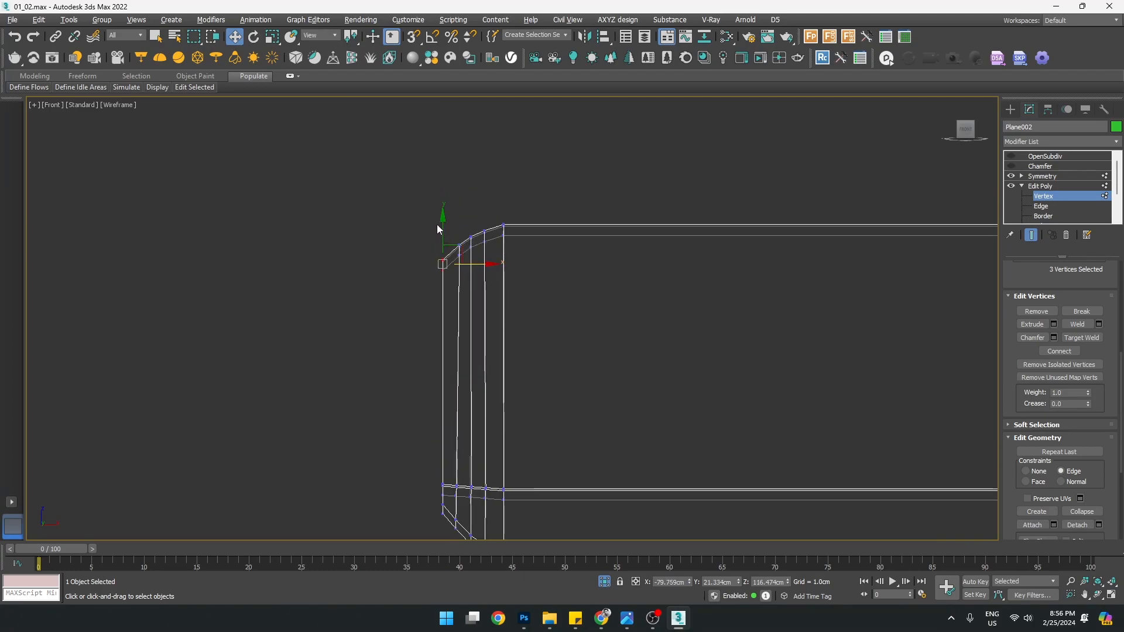
{"action": "left_click_drag", "start_coordinate": [439, 227], "coordinate": [439, 227]}
{"action": "middle_click_drag", "start_coordinate": [428, 428], "coordinate": [412, 352]}
{"action": "scroll", "coordinate": [420, 412], "scroll_direction": "up", "scroll_amount": 3}
{"action": "left_click_drag", "start_coordinate": [428, 464], "coordinate": [436, 473]}
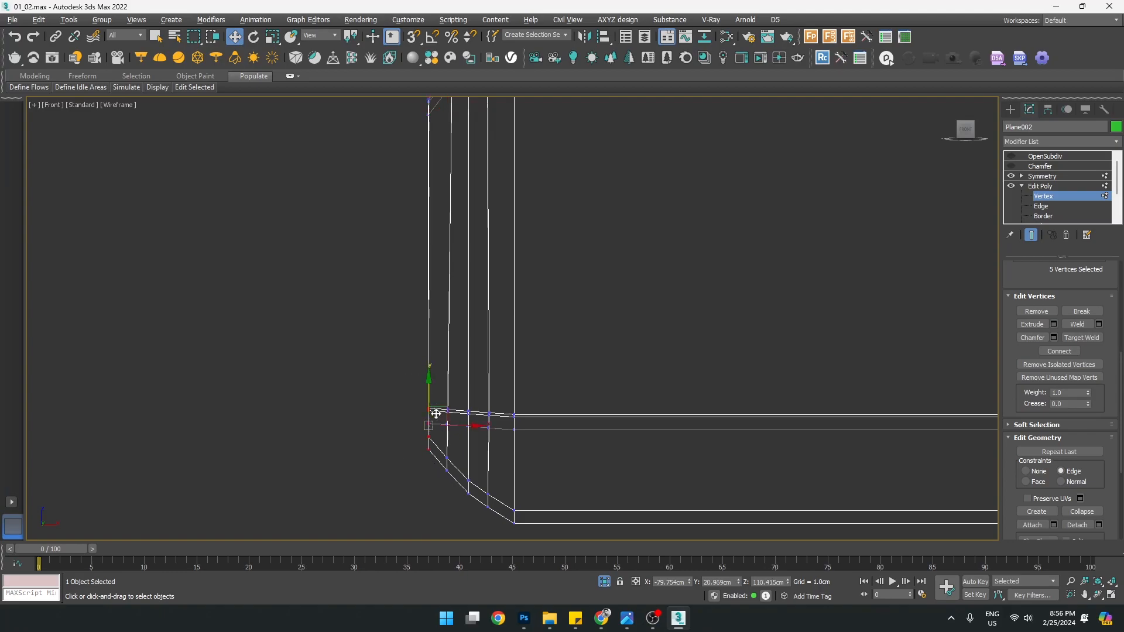
{"action": "scroll", "coordinate": [410, 363], "scroll_direction": "down", "scroll_amount": 4}
{"action": "left_click", "coordinate": [509, 280]}
Turn the Chamfer and OpenSubdiv modifiers back on
{"action": "left_click", "coordinate": [1059, 198]}
{"action": "left_click", "coordinate": [1046, 167]}
{"action": "left_click", "coordinate": [1012, 166]}
{"action": "left_click", "coordinate": [1025, 157]}
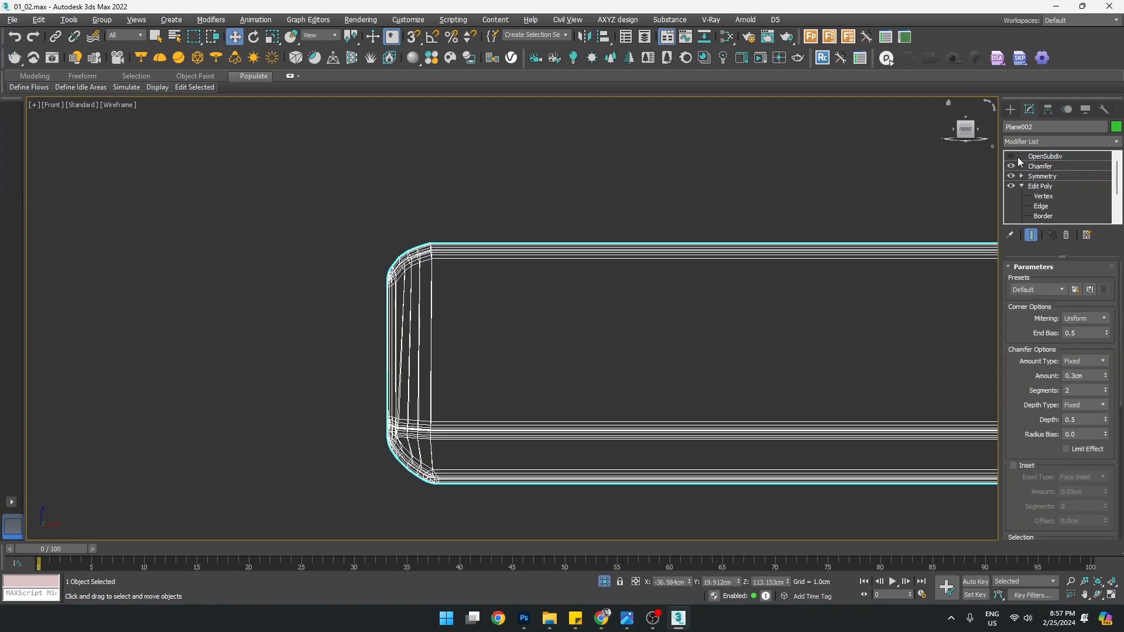
{"action": "left_click", "coordinate": [1011, 156]}
Orbit the maximized Perspective view to inspect the beam's smoothed end and underside
{"action": "key", "text": "alt+w"}
{"action": "left_click", "coordinate": [743, 388]}
{"action": "key", "text": "alt+w"}
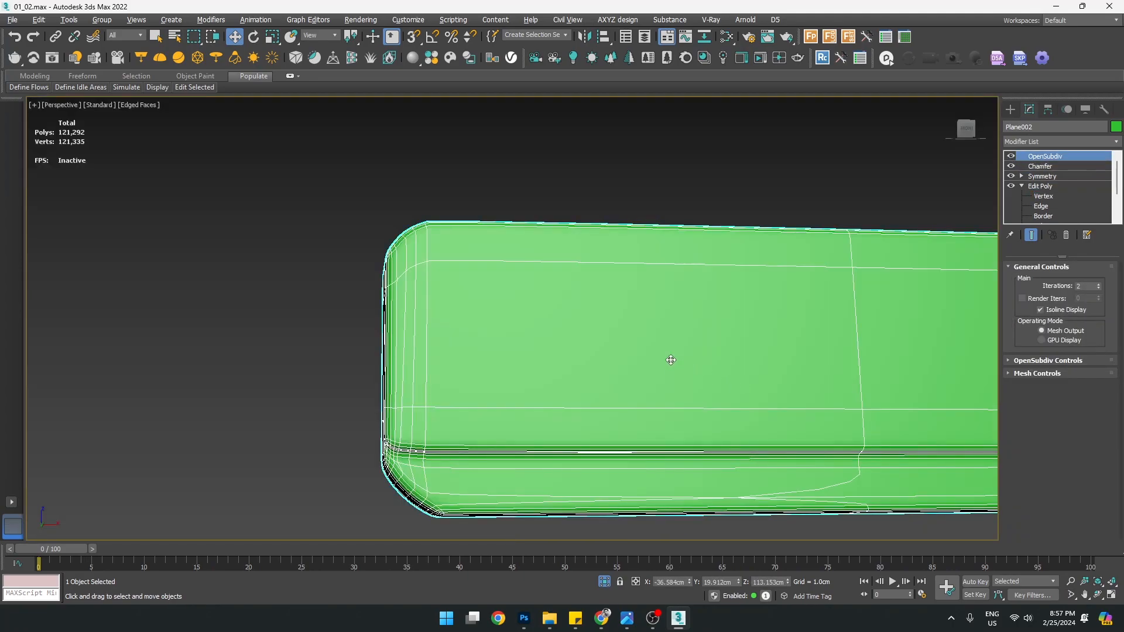
{"action": "key", "text": "F4"}
{"action": "scroll", "coordinate": [594, 326], "scroll_direction": "down", "scroll_amount": 3}
{"action": "middle_click_drag", "start_coordinate": [638, 344], "coordinate": [532, 304]}
{"action": "middle_click_drag", "start_coordinate": [545, 342], "coordinate": [600, 338], "text": "alt"}
{"action": "scroll", "coordinate": [546, 278], "scroll_direction": "up", "scroll_amount": 4}
{"action": "middle_click_drag", "start_coordinate": [615, 301], "coordinate": [509, 359], "text": "alt"}
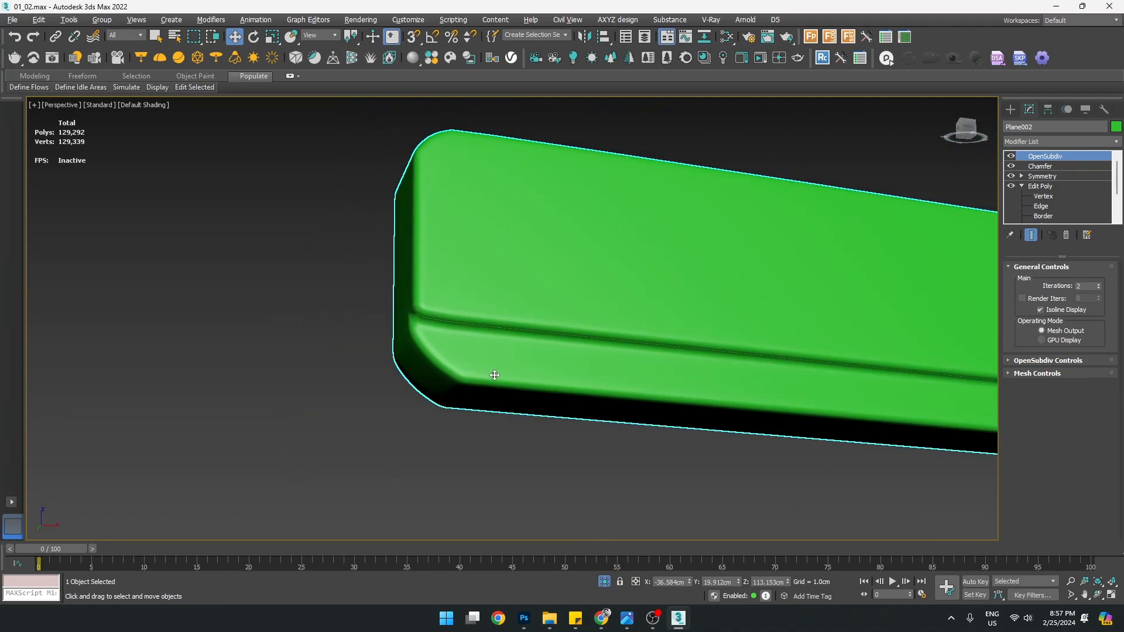
{"action": "key", "text": "F4"}
{"action": "key", "text": "F4"}
With smoothing and chamfer off, select the corner's vertical edge loop and nudge it along X
{"action": "left_click", "coordinate": [1012, 155]}
{"action": "left_click", "coordinate": [1043, 196]}
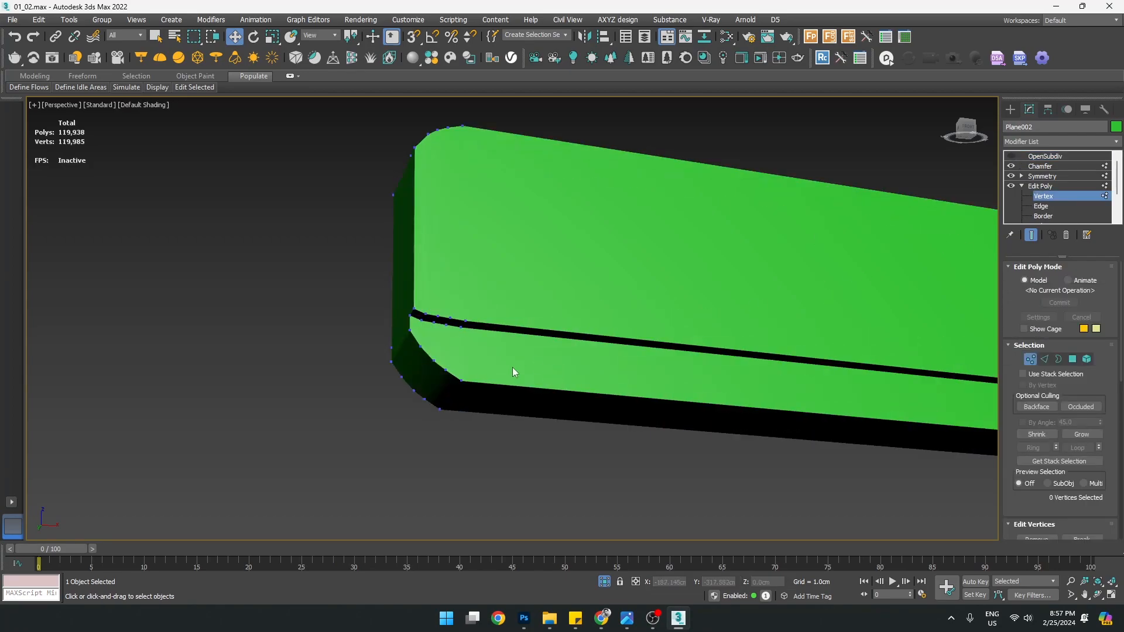
{"action": "left_click", "coordinate": [464, 380]}
{"action": "key", "text": "F4"}
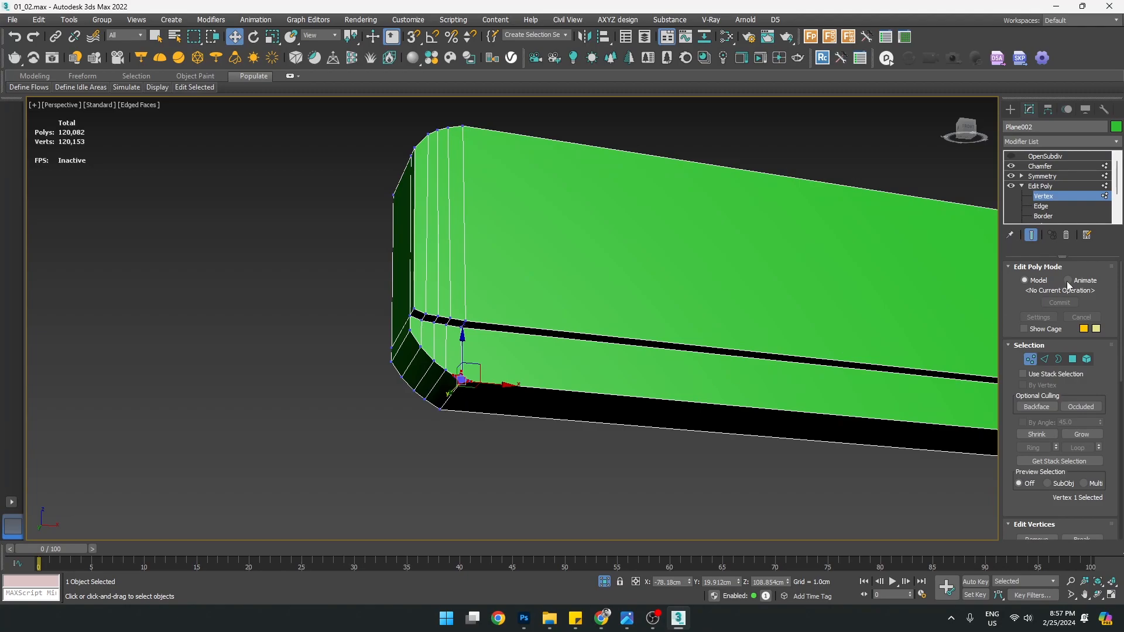
{"action": "left_click", "coordinate": [1012, 166]}
{"action": "scroll", "coordinate": [455, 389], "scroll_direction": "up", "scroll_amount": 3}
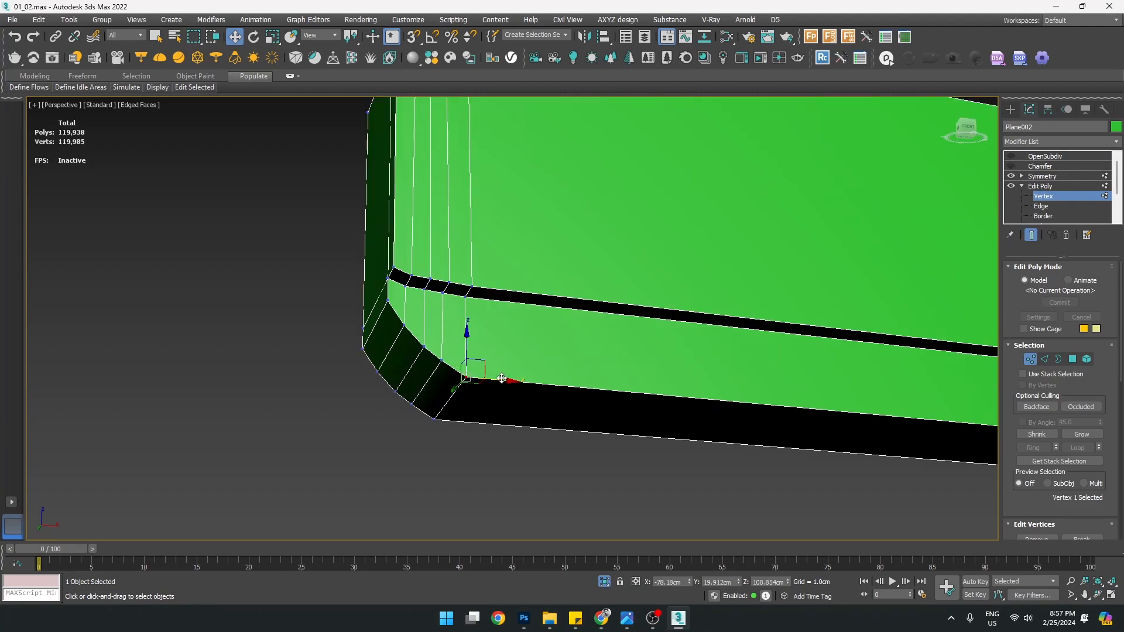
{"action": "key", "text": "2"}
{"action": "double_click", "coordinate": [458, 386]}
{"action": "scroll", "coordinate": [487, 354], "scroll_direction": "down", "scroll_amount": 3}
{"action": "mouse_move", "coordinate": [502, 337]}
{"action": "middle_mouse_down"}
{"action": "mouse_move", "coordinate": [488, 391]}
{"action": "mouse_move", "coordinate": [509, 449]}
{"action": "mouse_move", "coordinate": [504, 329]}
{"action": "middle_mouse_up"}
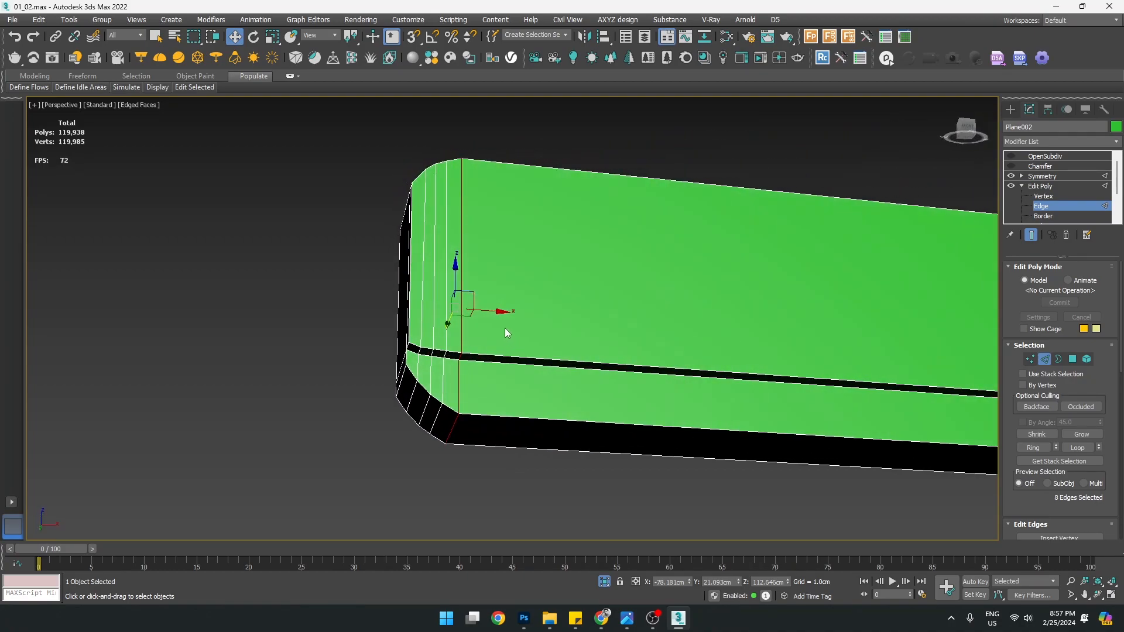
{"action": "left_click_drag", "start_coordinate": [502, 312], "coordinate": [502, 312]}
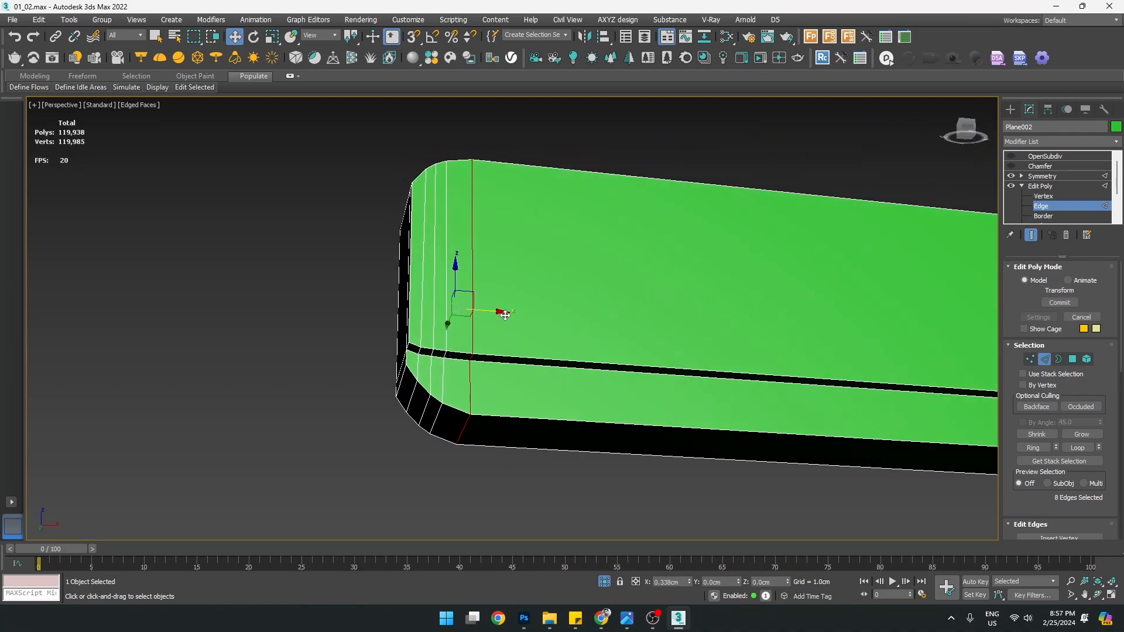
{"action": "middle_click_drag", "start_coordinate": [502, 312], "coordinate": [511, 359], "text": "alt"}
In Front view, shift the corner edge loop, the next loop and a neighbouring edge slightly right
{"action": "key", "text": "alt+w"}
{"action": "middle_click", "coordinate": [718, 238]}
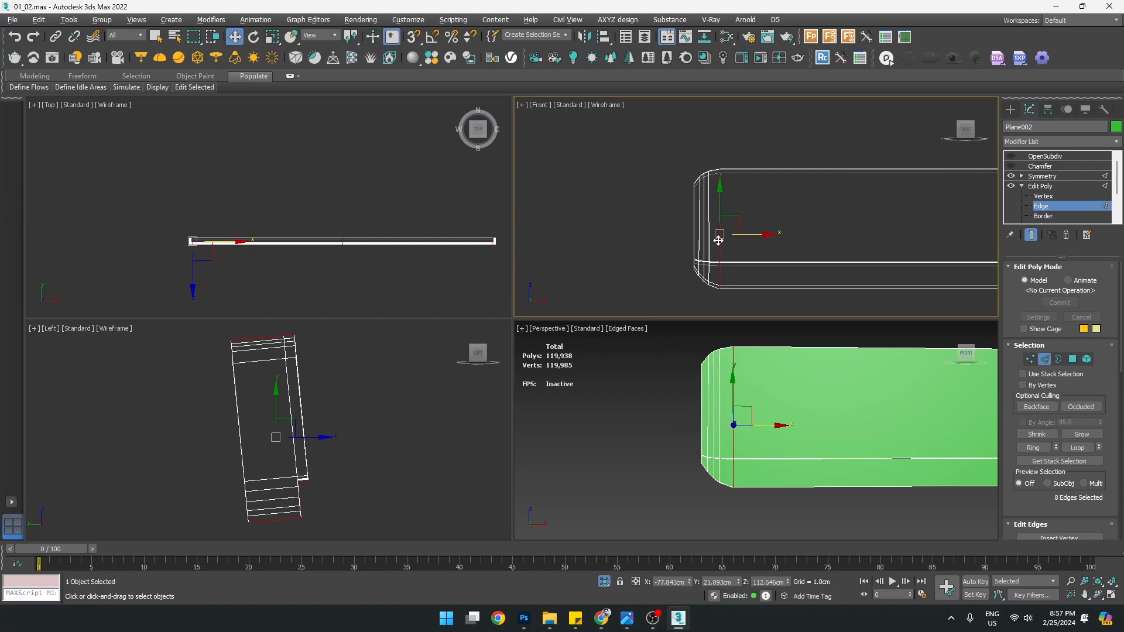
{"action": "key", "text": "alt+w"}
{"action": "scroll", "coordinate": [448, 382], "scroll_direction": "up", "scroll_amount": 3}
{"action": "middle_click_drag", "start_coordinate": [477, 397], "coordinate": [522, 374]}
{"action": "left_click_drag", "start_coordinate": [518, 351], "coordinate": [523, 350]}
{"action": "double_click", "coordinate": [449, 314]}
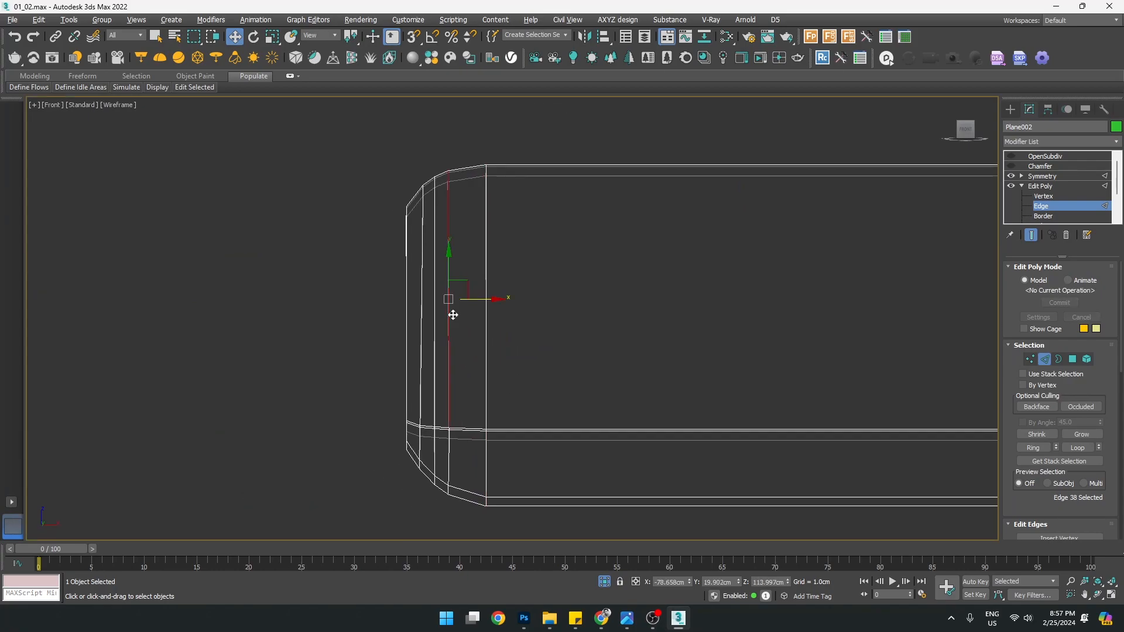
{"action": "left_click_drag", "start_coordinate": [477, 352], "coordinate": [489, 351]}
{"action": "left_click_drag", "start_coordinate": [1025, 507], "coordinate": [1029, 106]}
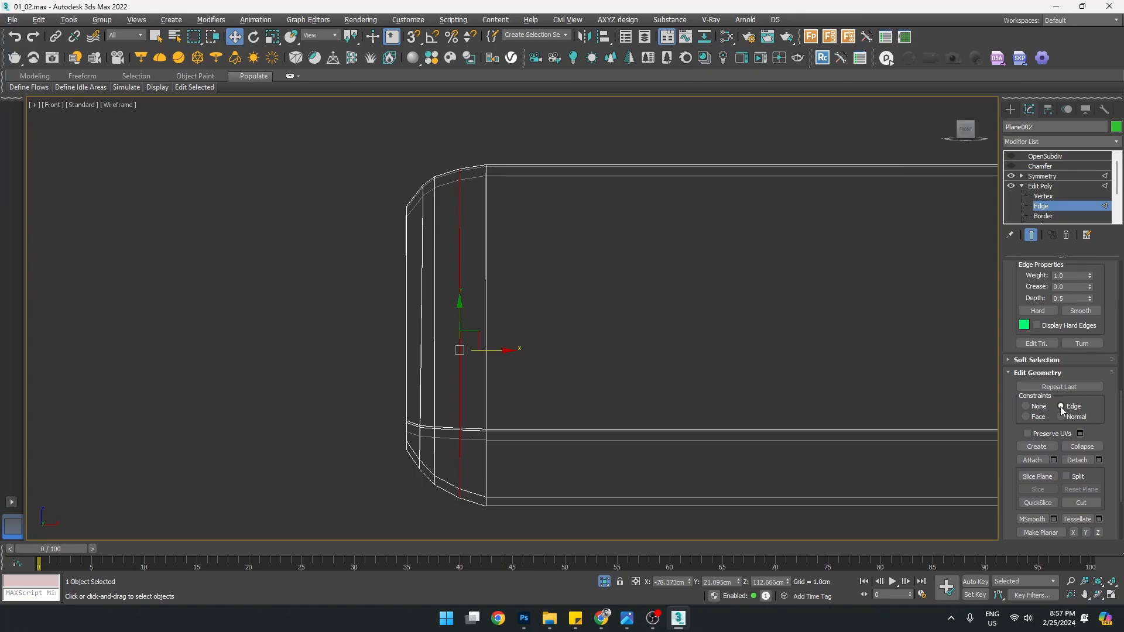
{"action": "left_click", "coordinate": [433, 301]}
{"action": "left_click_drag", "start_coordinate": [462, 348], "coordinate": [469, 344]}
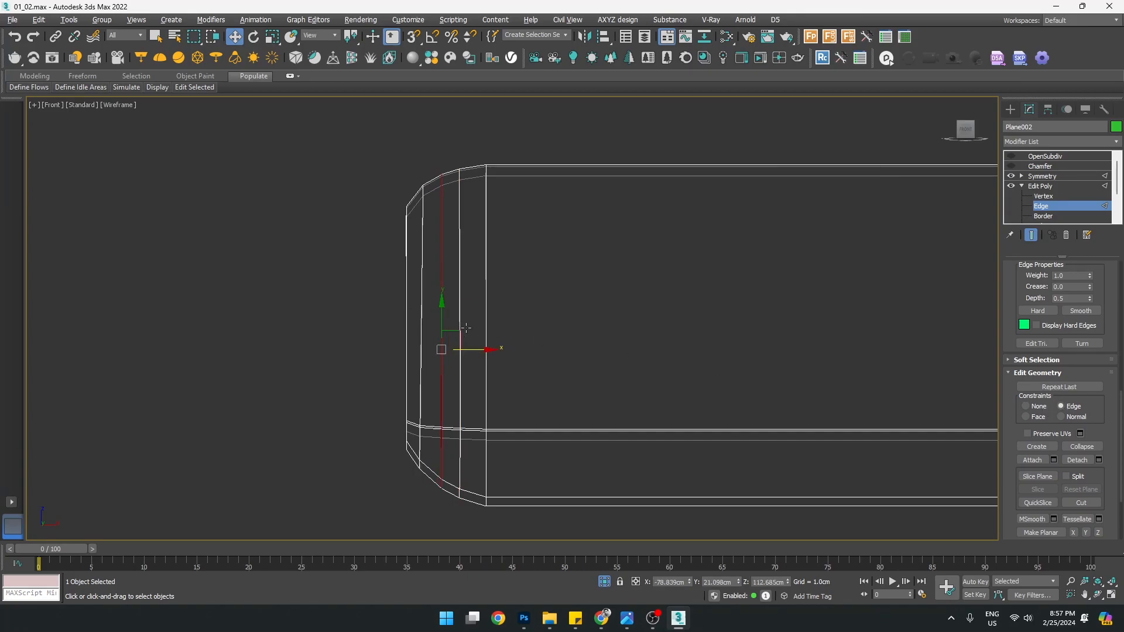
Slide the two inner-edge vertices slightly right along their edge, undoing an accidental corner-vertex nudge
{"action": "key", "text": "1"}
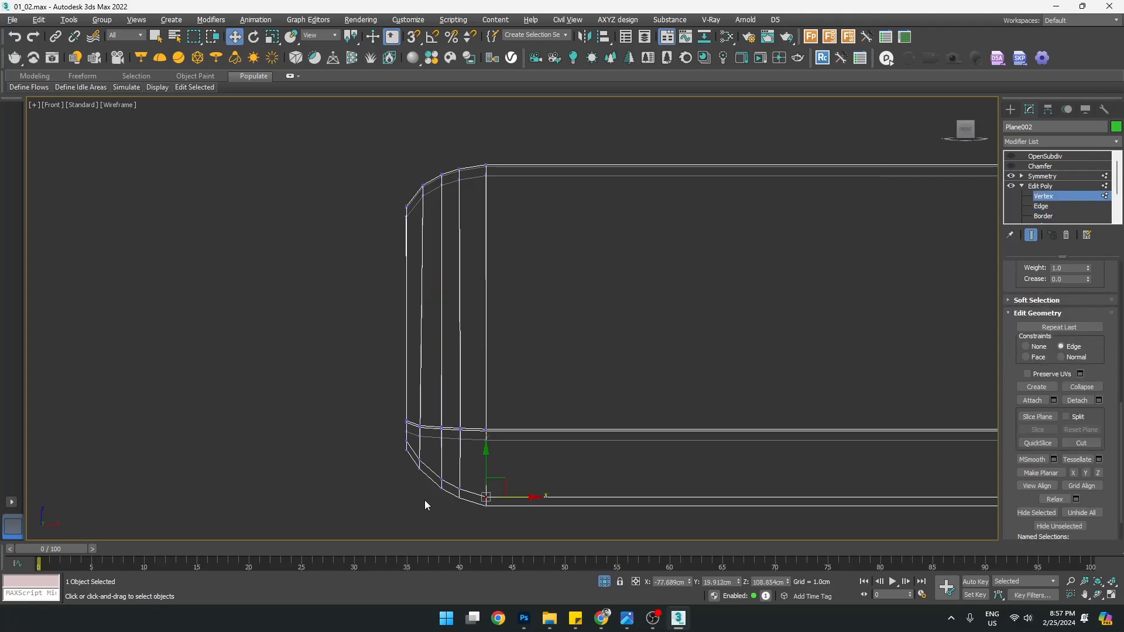
{"action": "left_click_drag", "start_coordinate": [441, 488], "coordinate": [426, 457]}
{"action": "key", "text": "ctrl+z"}
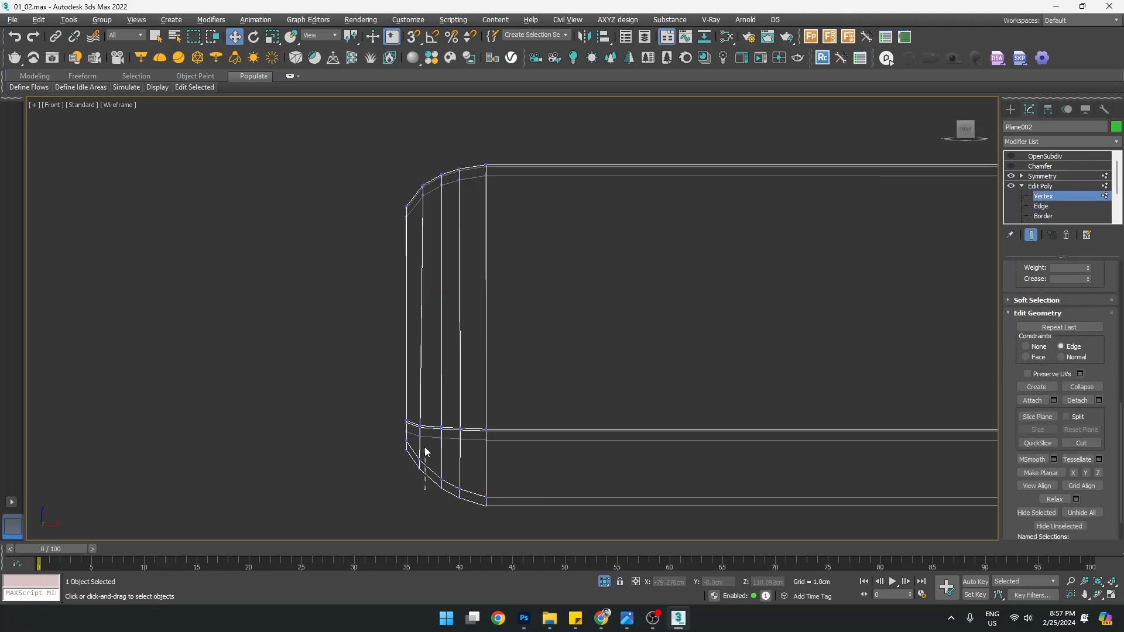
{"action": "left_click_drag", "start_coordinate": [415, 399], "coordinate": [417, 399]}
{"action": "left_click_drag", "start_coordinate": [460, 444], "coordinate": [463, 444]}
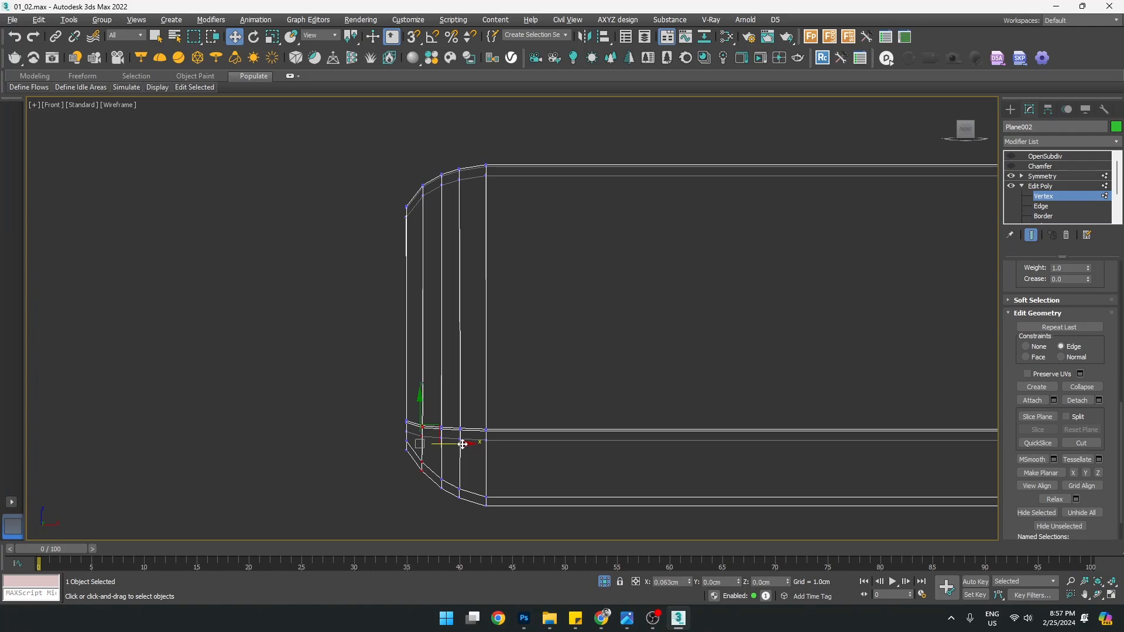
{"action": "left_click", "coordinate": [576, 341]}
{"action": "scroll", "coordinate": [542, 342], "scroll_direction": "down", "scroll_amount": 2}
{"action": "middle_click_drag", "start_coordinate": [558, 356], "coordinate": [508, 359]}
{"action": "scroll", "coordinate": [384, 316], "scroll_direction": "up", "scroll_amount": 5}
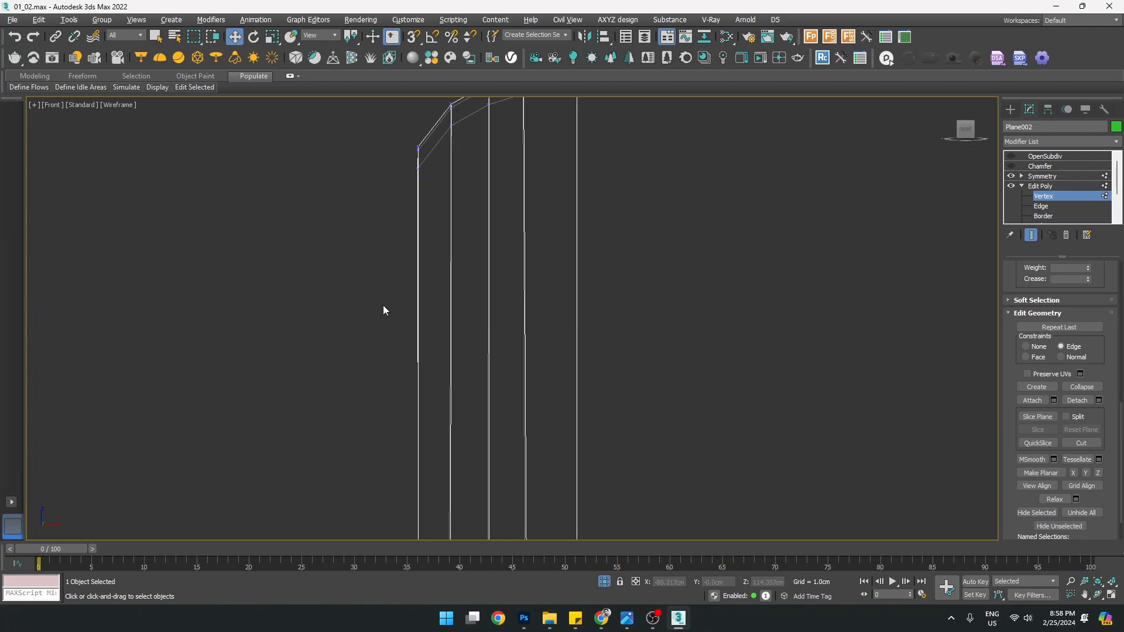
{"action": "scroll", "coordinate": [384, 311], "scroll_direction": "down", "scroll_amount": 4}
{"action": "scroll", "coordinate": [384, 311], "scroll_direction": "down", "scroll_amount": 2}
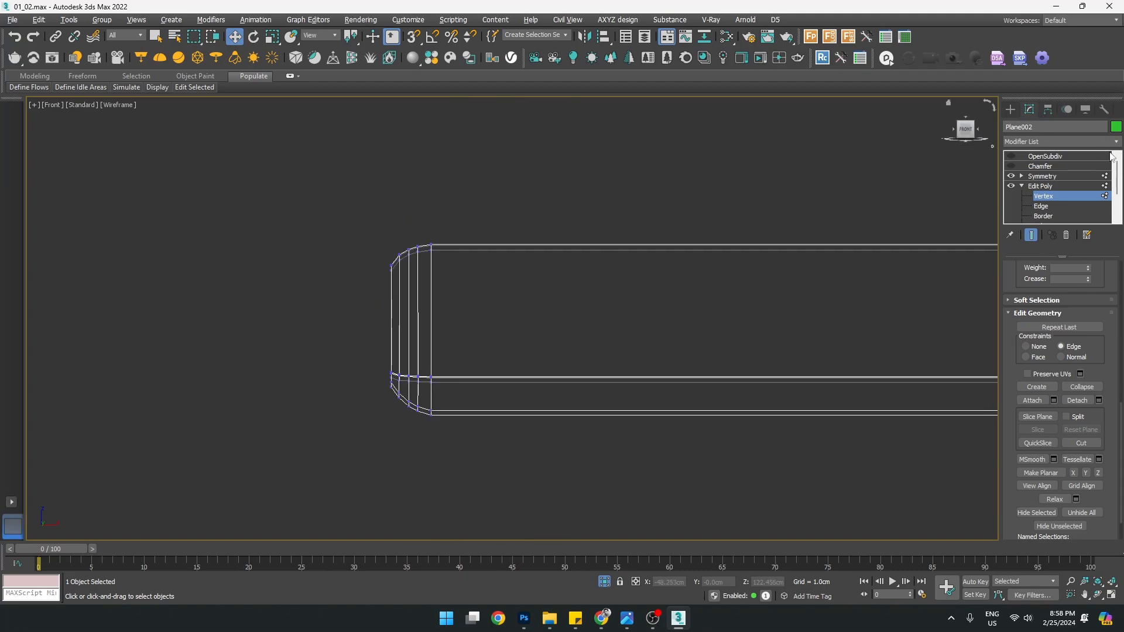
Re-enable Chamfer and OpenSubdiv and orbit the bar to check the smoothed end
{"action": "left_click", "coordinate": [1052, 167]}
{"action": "left_click", "coordinate": [1012, 167]}
{"action": "left_click", "coordinate": [1012, 156]}
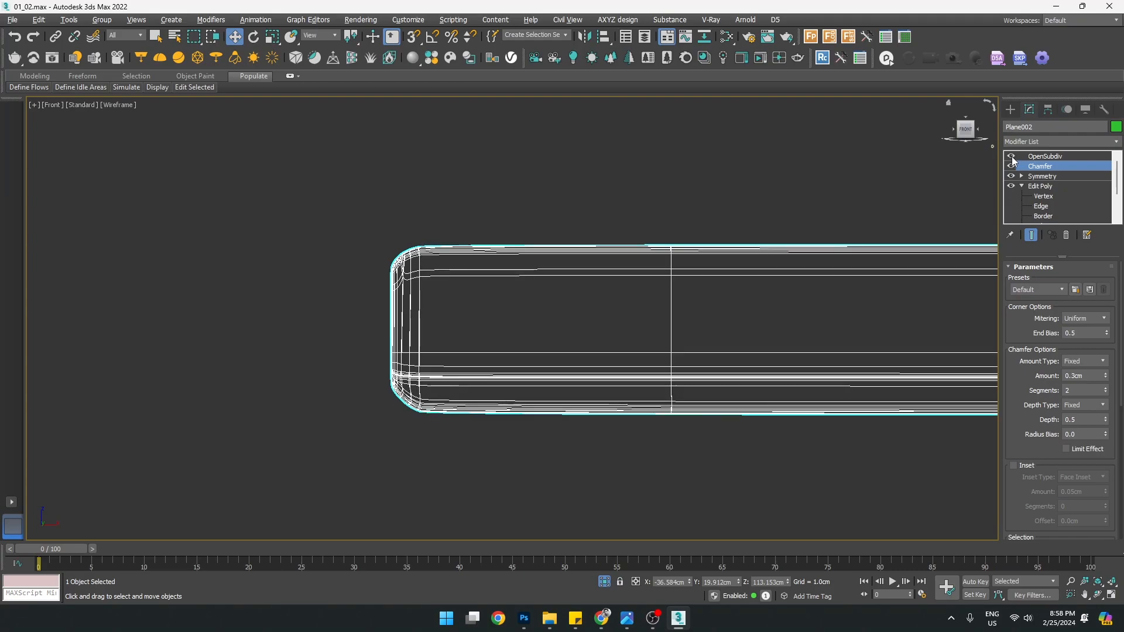
{"action": "key", "text": "alt+w"}
{"action": "key", "text": "alt+w"}
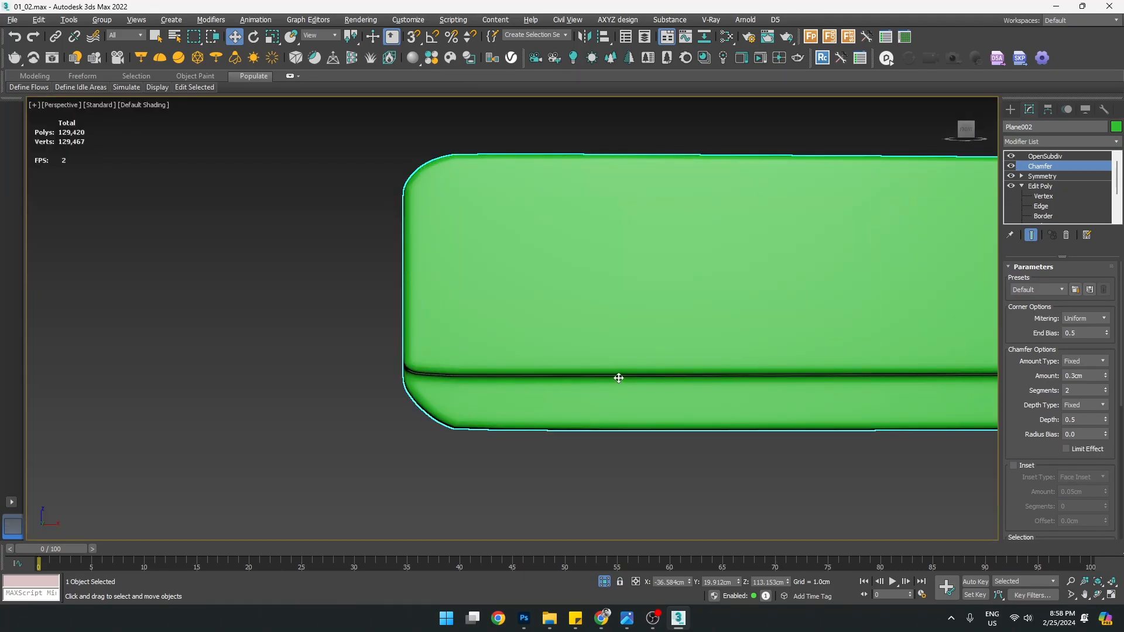
{"action": "middle_click_drag", "start_coordinate": [616, 356], "coordinate": [381, 466], "text": "alt"}
{"action": "scroll", "coordinate": [381, 466], "scroll_direction": "up", "scroll_amount": 4}
{"action": "scroll", "coordinate": [348, 403], "scroll_direction": "down", "scroll_amount": 5}
{"action": "middle_click_drag", "start_coordinate": [350, 396], "coordinate": [466, 351], "text": "alt"}
{"action": "scroll", "coordinate": [380, 402], "scroll_direction": "up", "scroll_amount": 5}
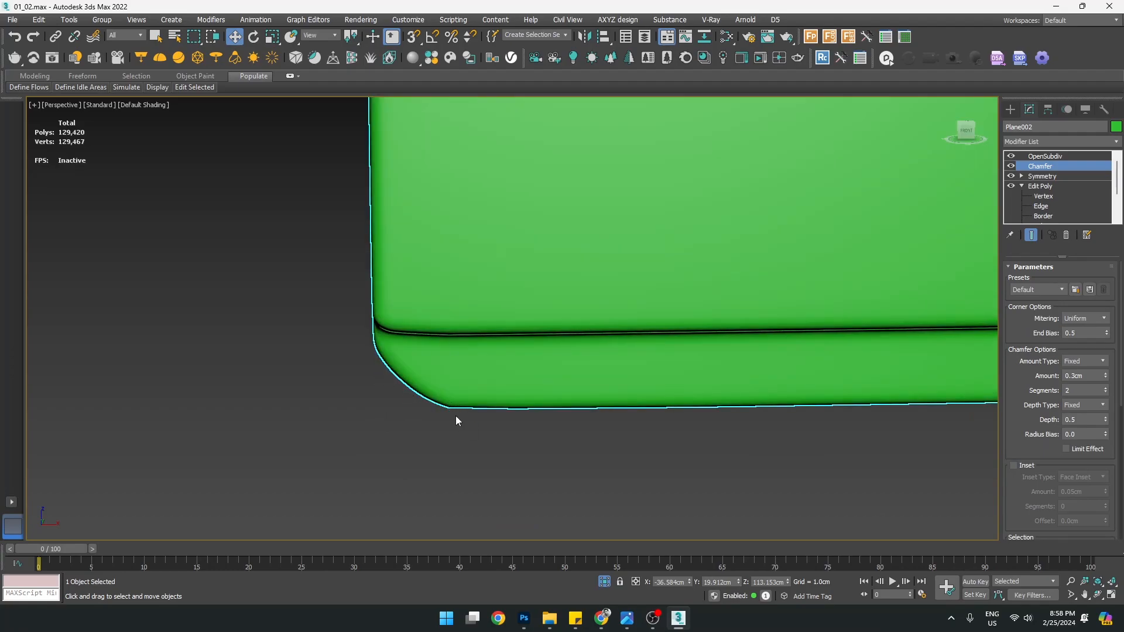
{"action": "scroll", "coordinate": [482, 427], "scroll_direction": "down", "scroll_amount": 5}
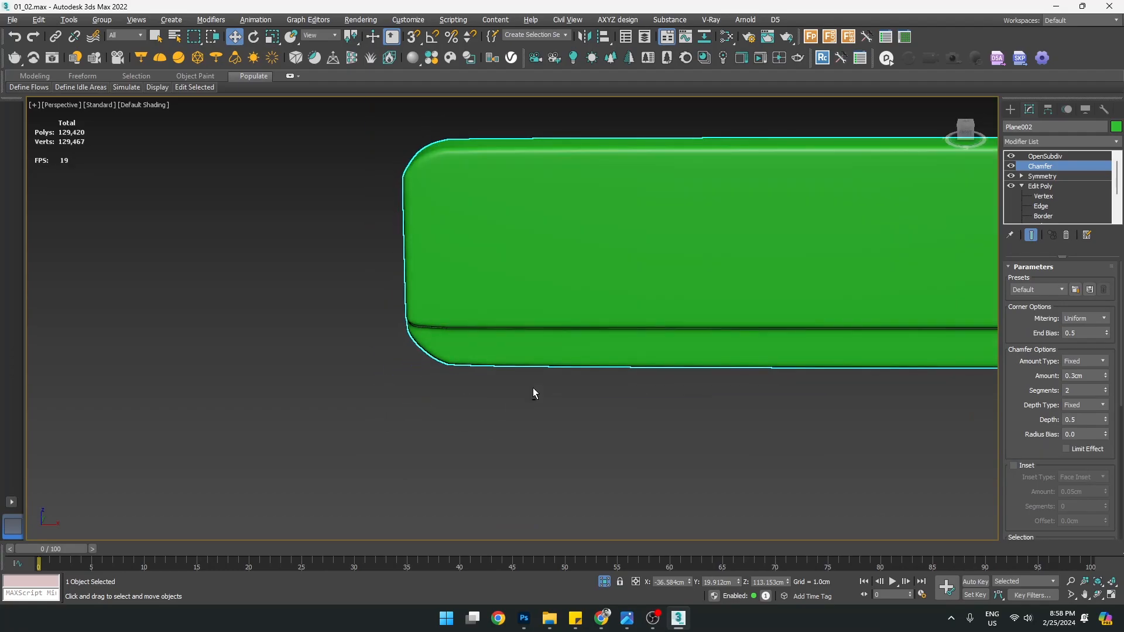
{"action": "key", "text": "alt+w"}
{"action": "key", "text": "alt+w"}
{"action": "middle_click_drag", "start_coordinate": [547, 347], "coordinate": [583, 344]}
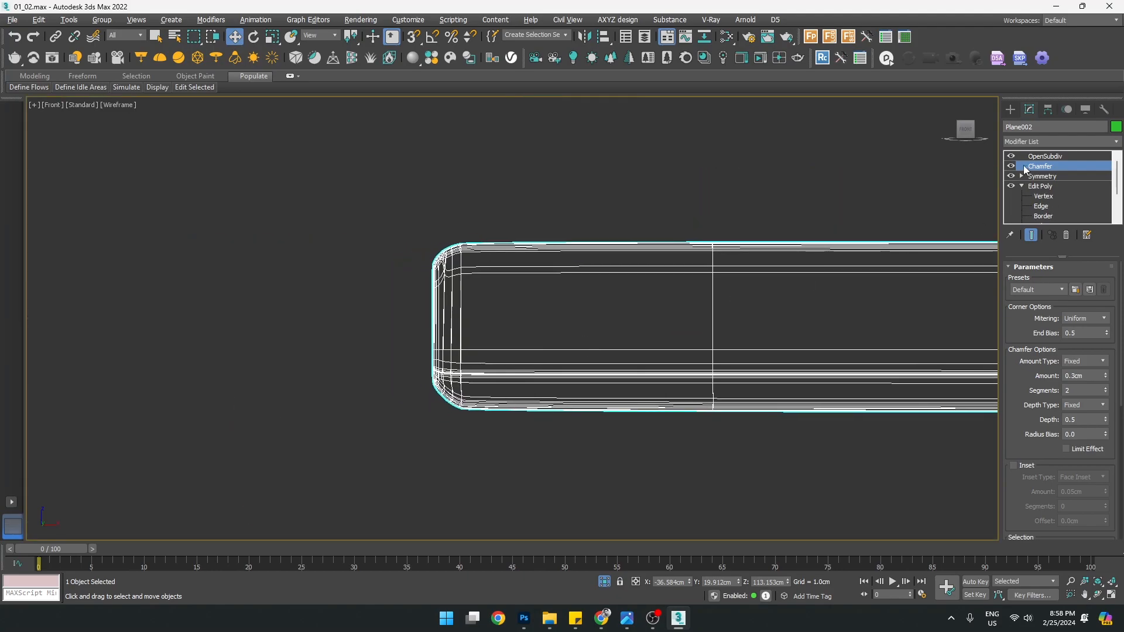
With both modifiers off, move the bottom vertices slightly left to X -77.689 cm
{"action": "left_click", "coordinate": [1012, 167]}
{"action": "left_click", "coordinate": [1013, 157]}
{"action": "left_click", "coordinate": [1041, 196]}
{"action": "scroll", "coordinate": [469, 413], "scroll_direction": "up", "scroll_amount": 5}
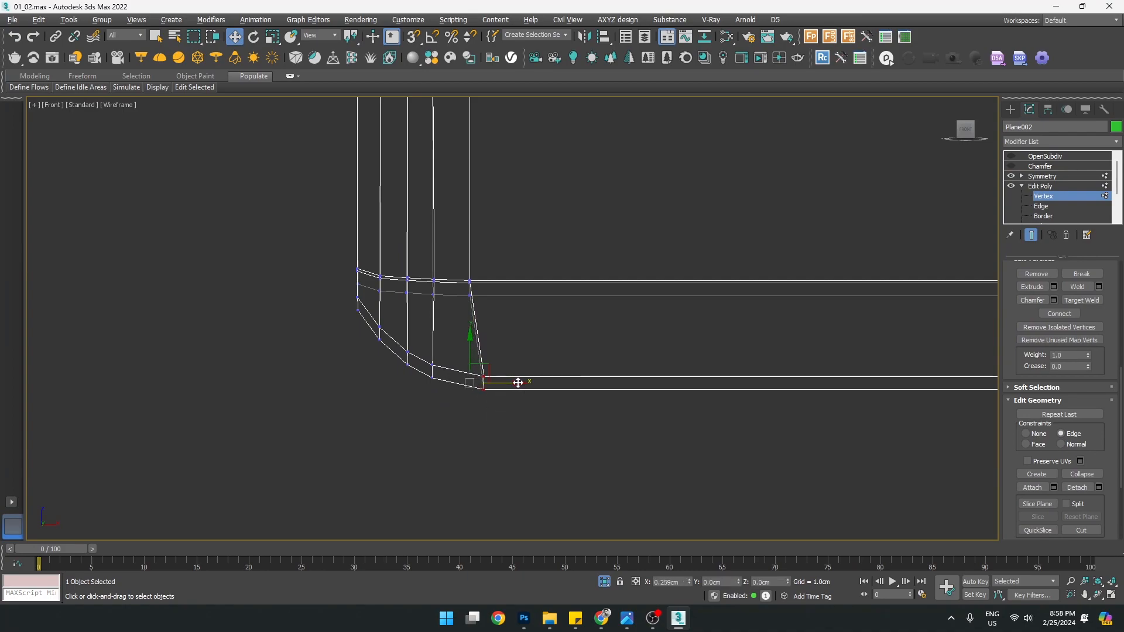
{"action": "scroll", "coordinate": [544, 369], "scroll_direction": "down", "scroll_amount": 7}
{"action": "scroll", "coordinate": [527, 246], "scroll_direction": "up", "scroll_amount": 5}
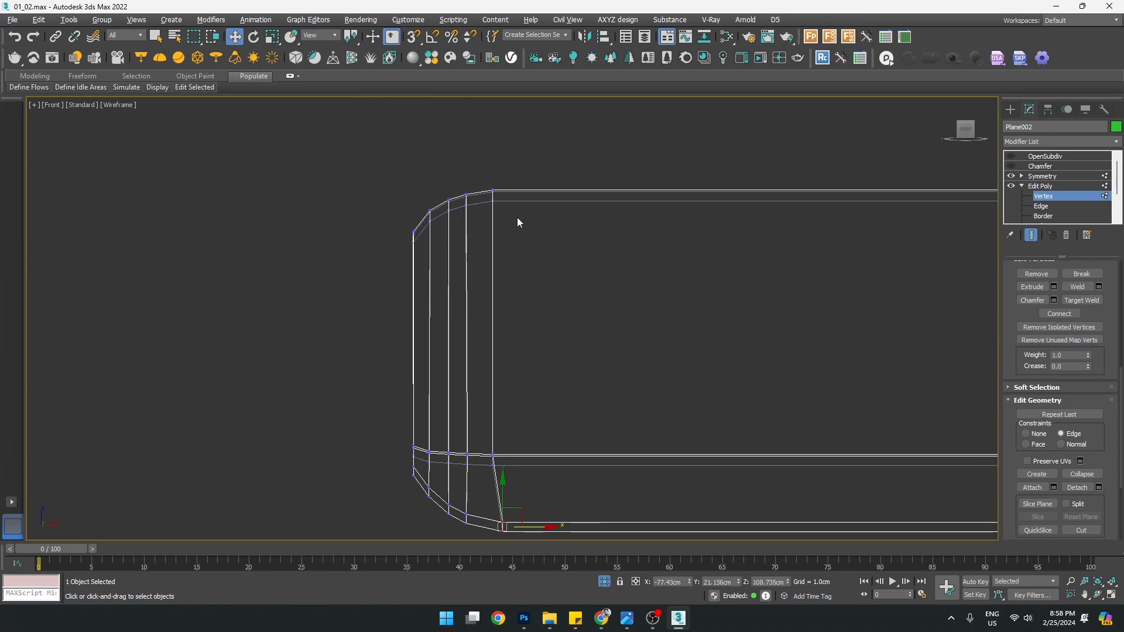
{"action": "key", "text": "ctrl+z"}
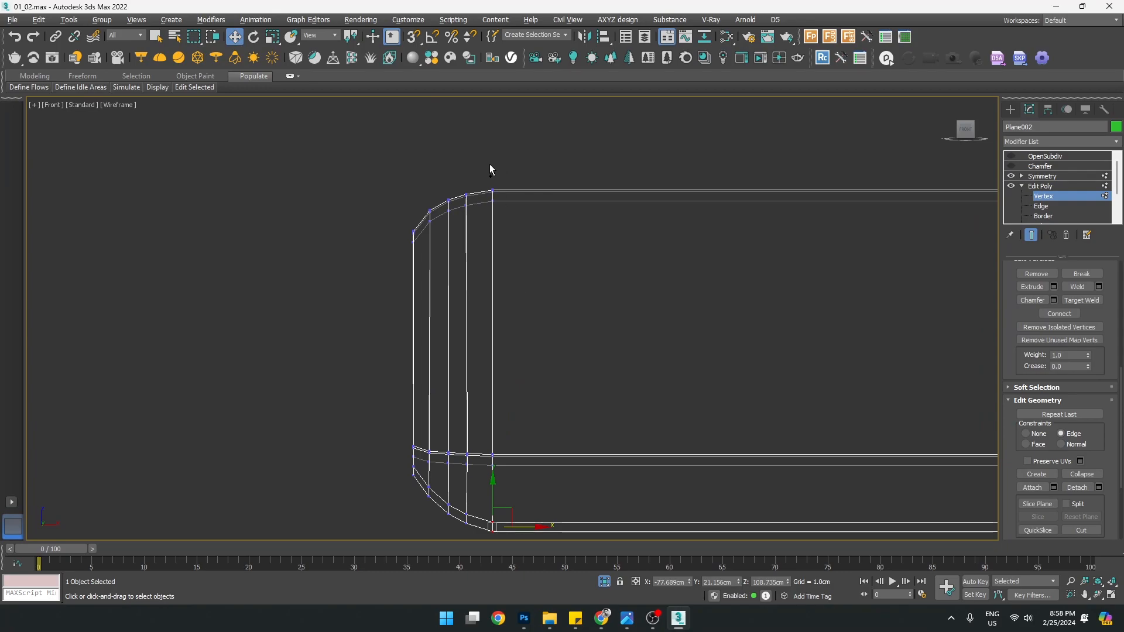
{"action": "scroll", "coordinate": [502, 463], "scroll_direction": "up", "scroll_amount": 4}
{"action": "key", "text": "2"}
{"action": "scroll", "coordinate": [516, 352], "scroll_direction": "down", "scroll_amount": 3}
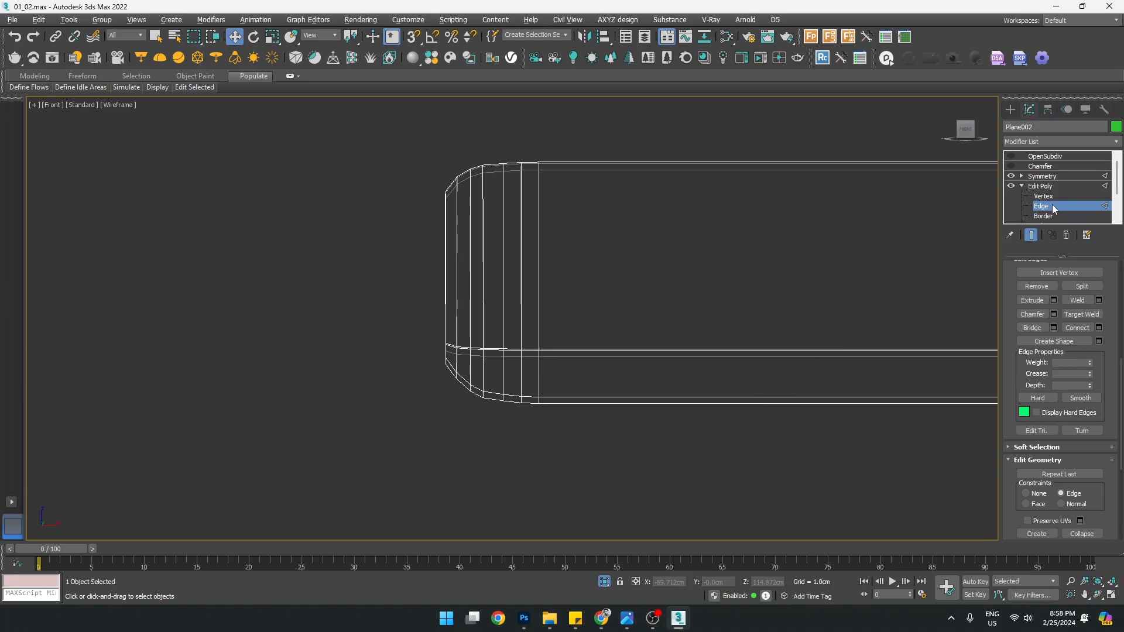
Return to the object level and turn Chamfer and OpenSubdiv smoothing back on
{"action": "left_click", "coordinate": [1042, 185]}
{"action": "left_click", "coordinate": [1012, 167]}
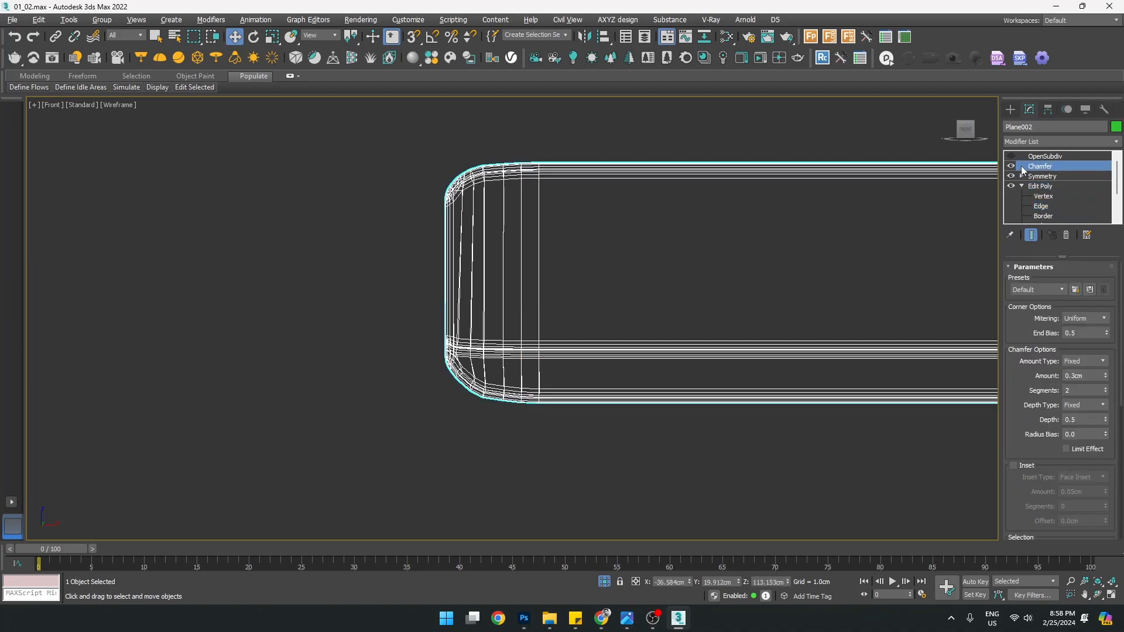
{"action": "left_click", "coordinate": [1046, 157]}
Re-enable subdivision smoothing on the bar and orbit the maximized view to inspect it
{"action": "left_click", "coordinate": [1011, 156]}
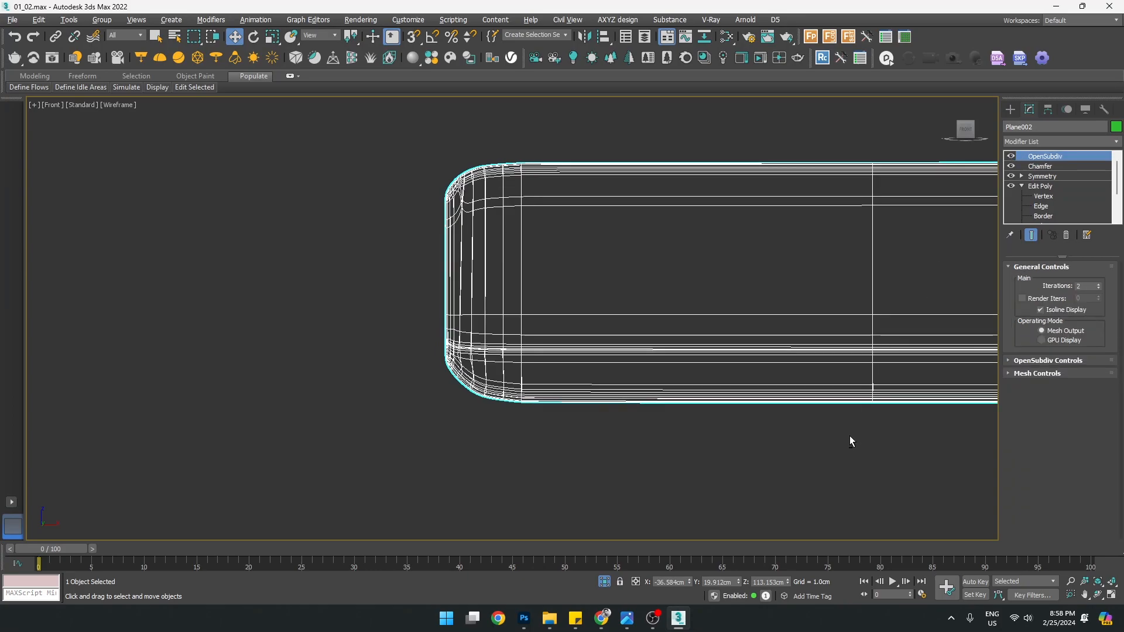
{"action": "key", "text": "alt+w"}
{"action": "left_click", "coordinate": [808, 423]}
{"action": "key", "text": "alt+w"}
{"action": "middle_click_drag", "start_coordinate": [795, 398], "coordinate": [813, 351], "text": "alt"}
{"action": "scroll", "coordinate": [799, 373], "scroll_direction": "down", "scroll_amount": 6}
{"action": "key", "text": "alt+w"}
{"action": "key", "text": "alt+w"}
{"action": "scroll", "coordinate": [761, 222], "scroll_direction": "down", "scroll_amount": 5}
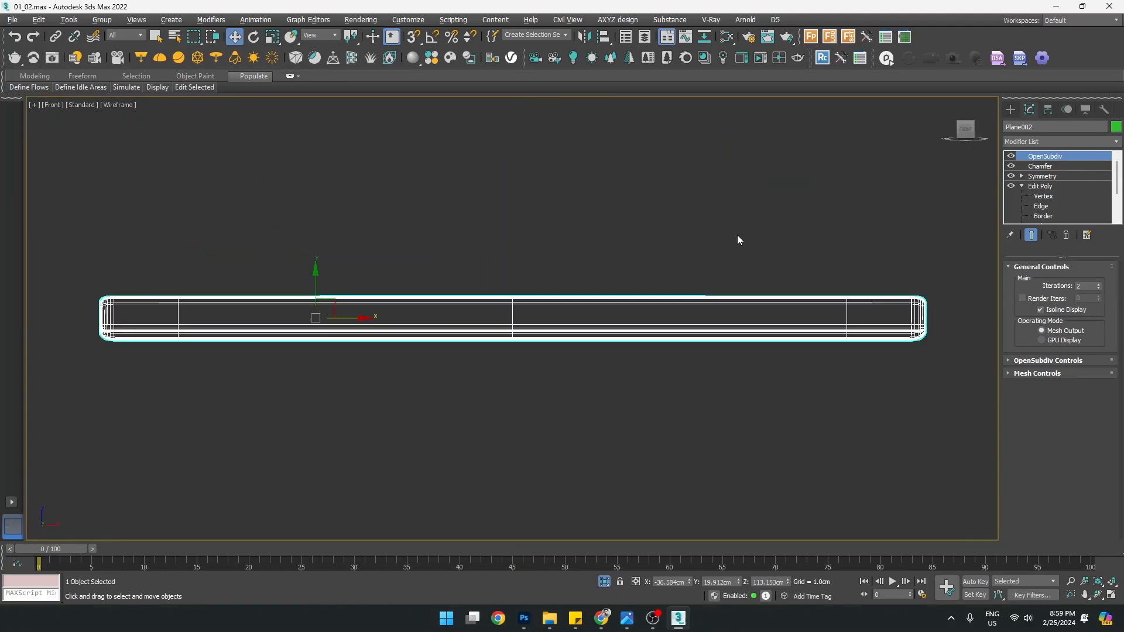
{"action": "key", "text": "alt+w"}
{"action": "key", "text": "alt+w"}
{"action": "middle_click_drag", "start_coordinate": [754, 364], "coordinate": [781, 376], "text": "alt"}
{"action": "scroll", "coordinate": [799, 362], "scroll_direction": "up", "scroll_amount": 5}
Check the bar with Edged Faces toggled on and off, then End Isolate to restore the bench
{"action": "key", "text": "F4"}
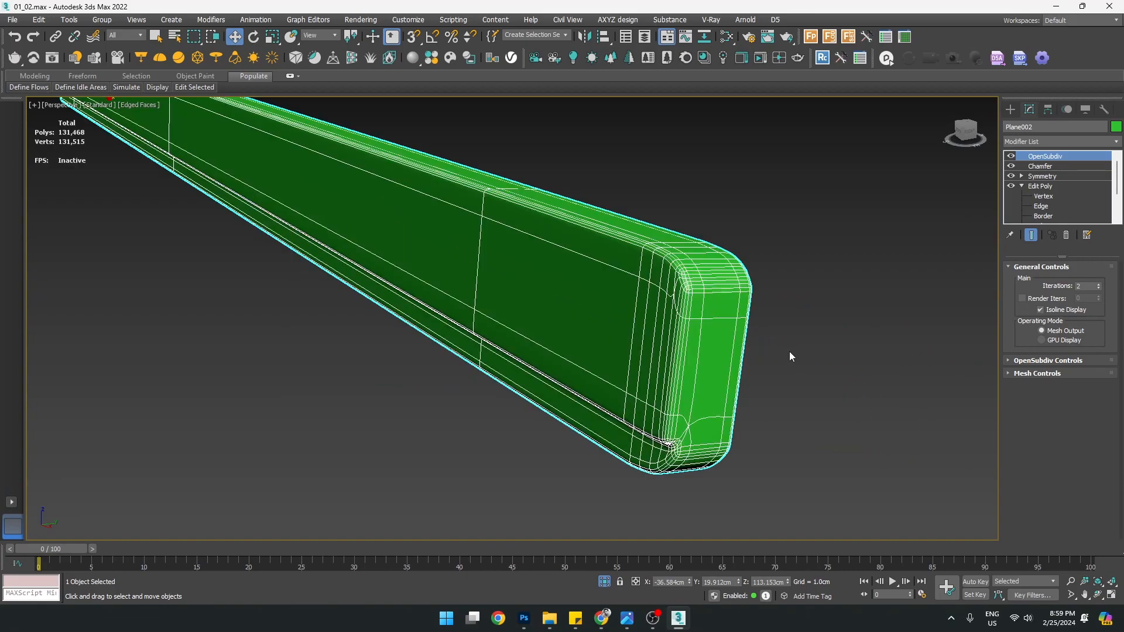
{"action": "middle_click_drag", "start_coordinate": [710, 416], "coordinate": [708, 409], "text": "alt"}
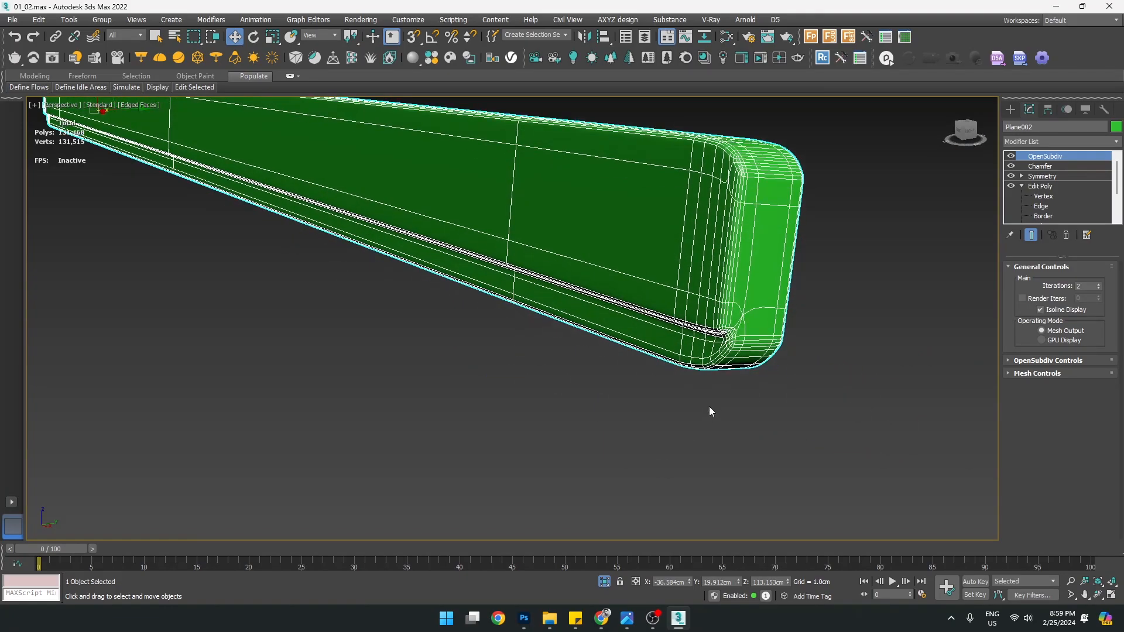
{"action": "key", "text": "F4"}
{"action": "scroll", "coordinate": [644, 334], "scroll_direction": "down", "scroll_amount": 8}
{"action": "middle_click_drag", "start_coordinate": [634, 332], "coordinate": [767, 338], "text": "alt"}
{"action": "middle_click_drag", "start_coordinate": [418, 260], "coordinate": [596, 342], "text": "alt"}
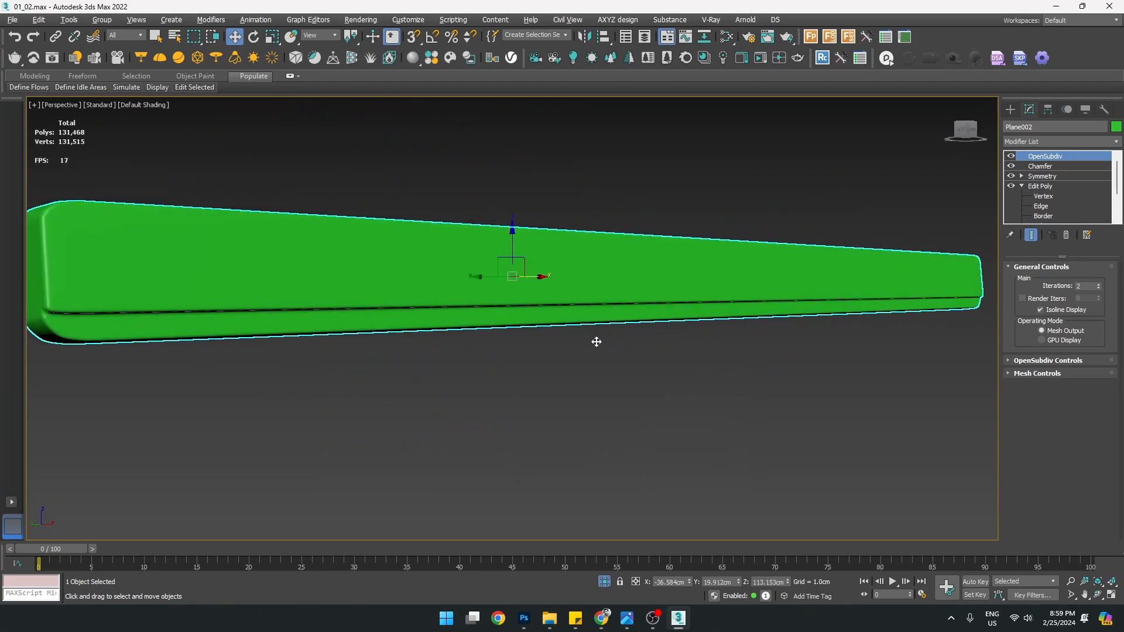
{"action": "right_click", "coordinate": [587, 287]}
{"action": "left_click", "coordinate": [617, 187]}
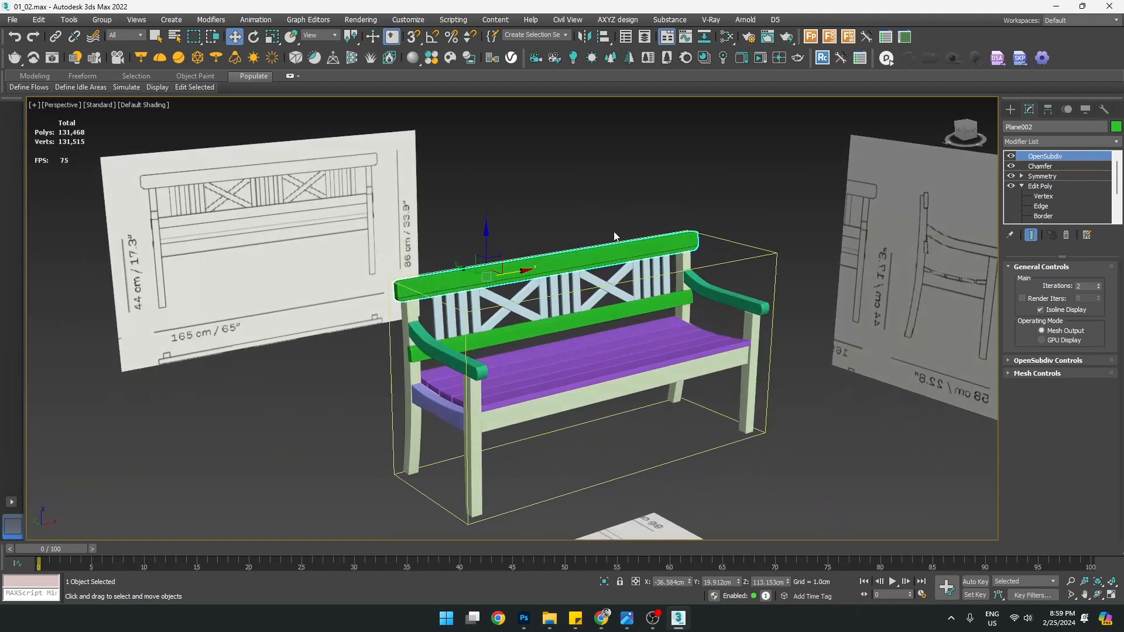
Orbit around the deselected bench, select the front seat rail and look under the seat
{"action": "left_click", "coordinate": [617, 237]}
{"action": "middle_click_drag", "start_coordinate": [542, 296], "coordinate": [453, 281], "text": "alt"}
{"action": "scroll", "coordinate": [453, 281], "scroll_direction": "up", "scroll_amount": 3}
{"action": "middle_click_drag", "start_coordinate": [602, 346], "coordinate": [499, 320]}
{"action": "left_click", "coordinate": [476, 378]}
{"action": "scroll", "coordinate": [466, 375], "scroll_direction": "up", "scroll_amount": 4}
{"action": "middle_click_drag", "start_coordinate": [467, 375], "coordinate": [511, 345], "text": "alt"}
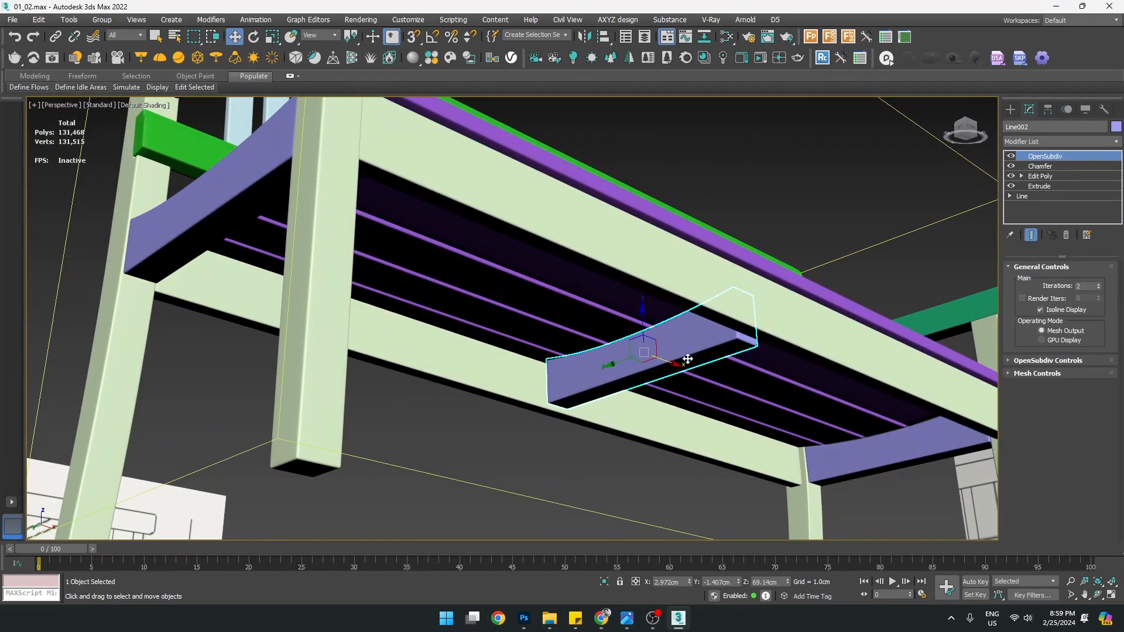
{"action": "middle_click_drag", "start_coordinate": [690, 364], "coordinate": [689, 399], "text": "alt"}
{"action": "scroll", "coordinate": [626, 345], "scroll_direction": "down", "scroll_amount": 3}
{"action": "scroll", "coordinate": [495, 301], "scroll_direction": "up", "scroll_amount": 6}
Inspect the green back rail, orbit past the bench front, then reselect the front seat rail
{"action": "left_click", "coordinate": [547, 252]}
{"action": "scroll", "coordinate": [547, 252], "scroll_direction": "down", "scroll_amount": 6}
{"action": "middle_click_drag", "start_coordinate": [775, 339], "coordinate": [589, 351], "text": "alt"}
{"action": "scroll", "coordinate": [715, 317], "scroll_direction": "up", "scroll_amount": 5}
{"action": "scroll", "coordinate": [715, 317], "scroll_direction": "down", "scroll_amount": 6}
{"action": "left_click", "coordinate": [624, 369]}
{"action": "scroll", "coordinate": [670, 373], "scroll_direction": "down", "scroll_amount": 4}
{"action": "scroll", "coordinate": [649, 348], "scroll_direction": "up", "scroll_amount": 3}
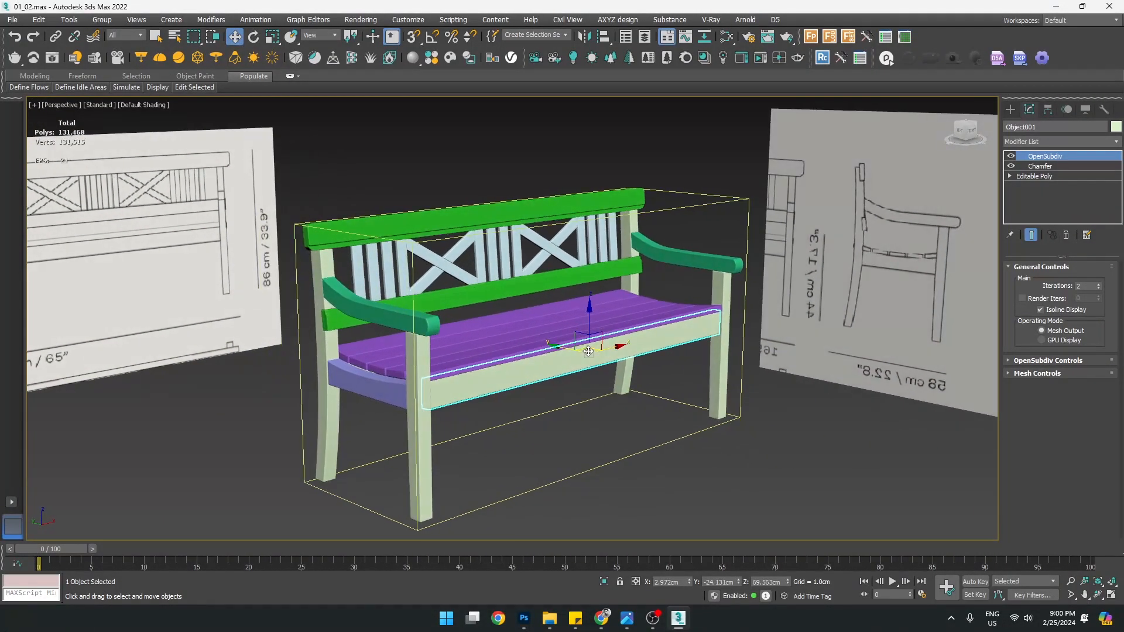
{"action": "left_click", "coordinate": [1009, 110]}
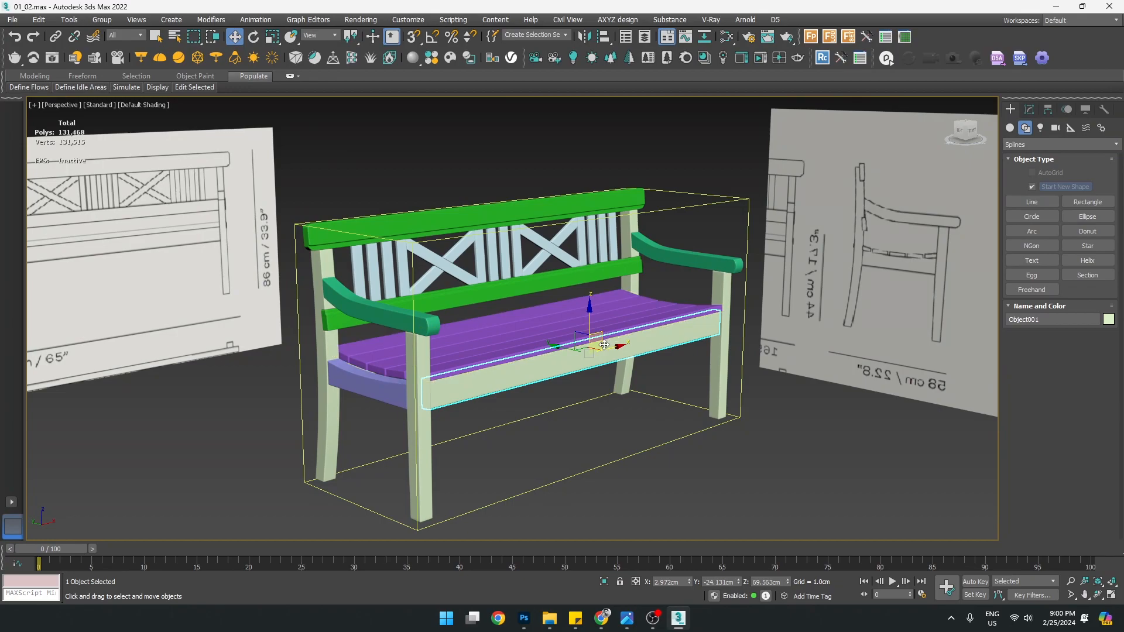
{"action": "mouse_move", "coordinate": [568, 326]}
{"action": "middle_mouse_down", "text": "alt"}
{"action": "mouse_move", "coordinate": [498, 328]}
{"action": "mouse_move", "coordinate": [462, 340]}
{"action": "mouse_move", "coordinate": [452, 361]}
{"action": "mouse_move", "coordinate": [544, 331]}
{"action": "mouse_move", "coordinate": [613, 330]}
{"action": "mouse_move", "coordinate": [501, 329]}
{"action": "mouse_move", "coordinate": [535, 324]}
{"action": "mouse_move", "coordinate": [507, 332]}
{"action": "mouse_move", "coordinate": [554, 351]}
{"action": "mouse_move", "coordinate": [550, 318]}
{"action": "middle_mouse_up", "text": "alt"}
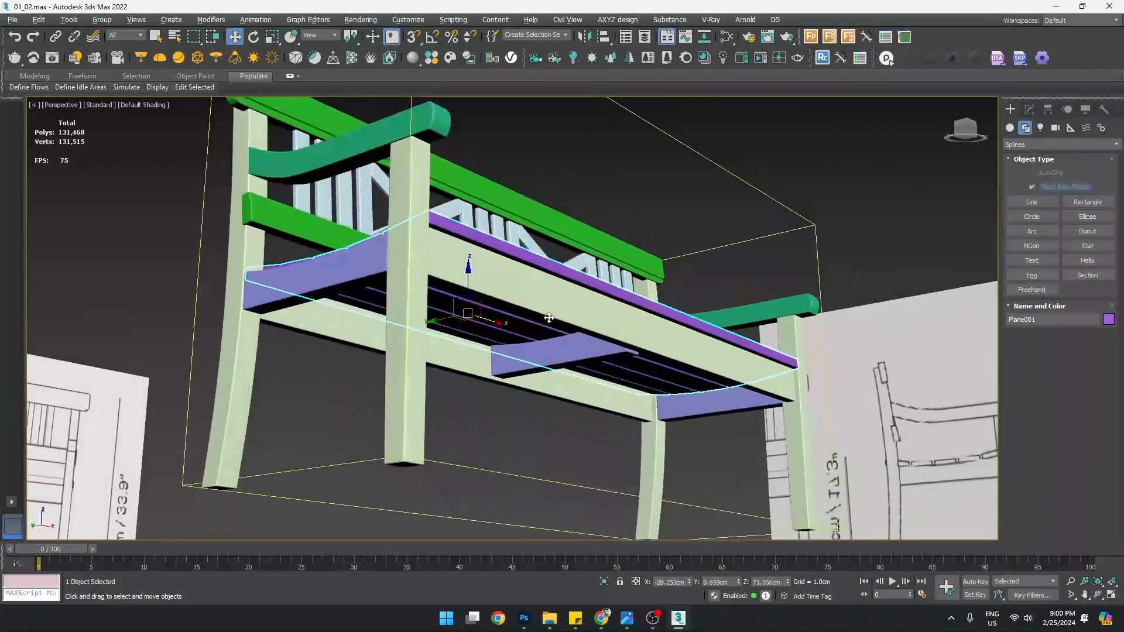
{"action": "middle_click_drag", "start_coordinate": [527, 367], "coordinate": [688, 346], "text": "alt"}
{"action": "left_click", "coordinate": [499, 333]}
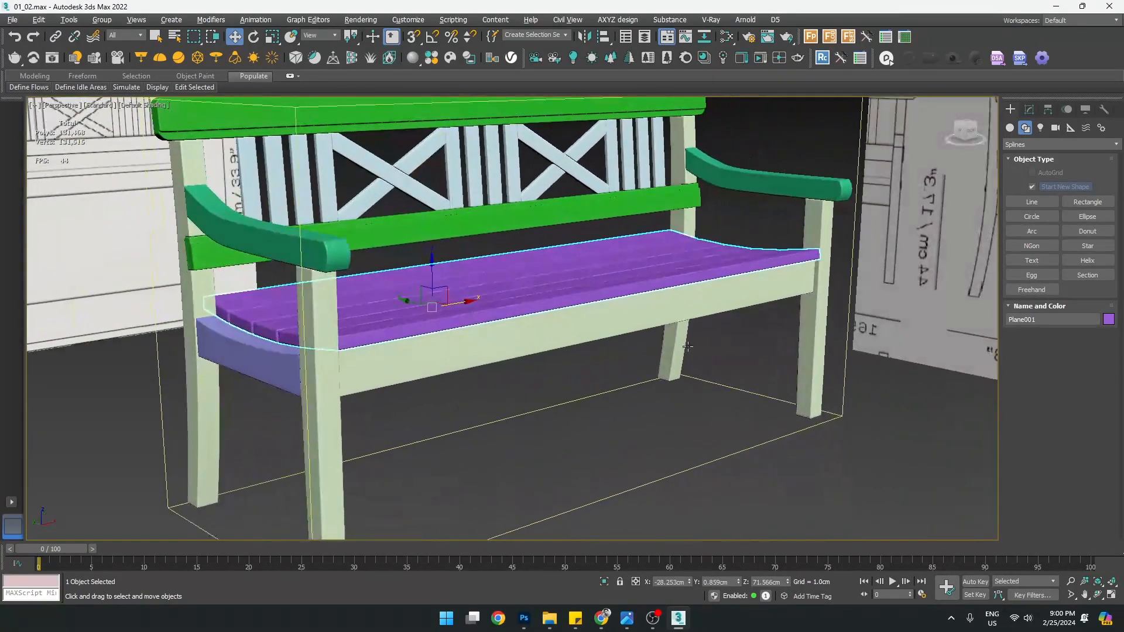
{"action": "left_click", "coordinate": [574, 329]}
{"action": "middle_click_drag", "start_coordinate": [574, 329], "coordinate": [534, 293], "text": "alt"}
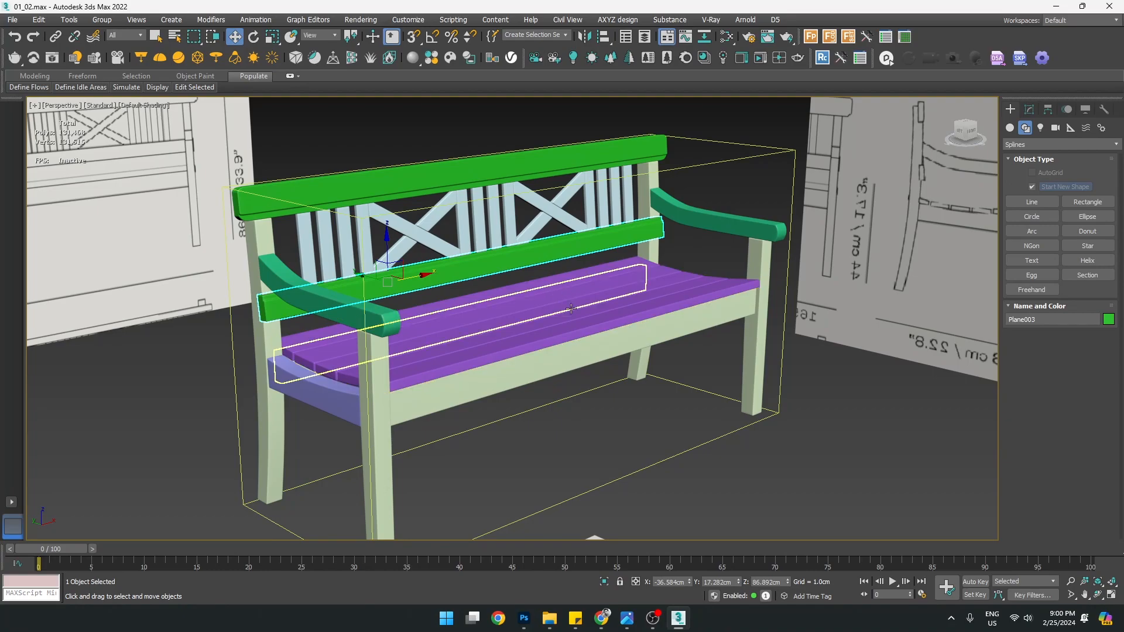
{"action": "middle_click_drag", "start_coordinate": [499, 297], "coordinate": [460, 289], "text": "alt"}
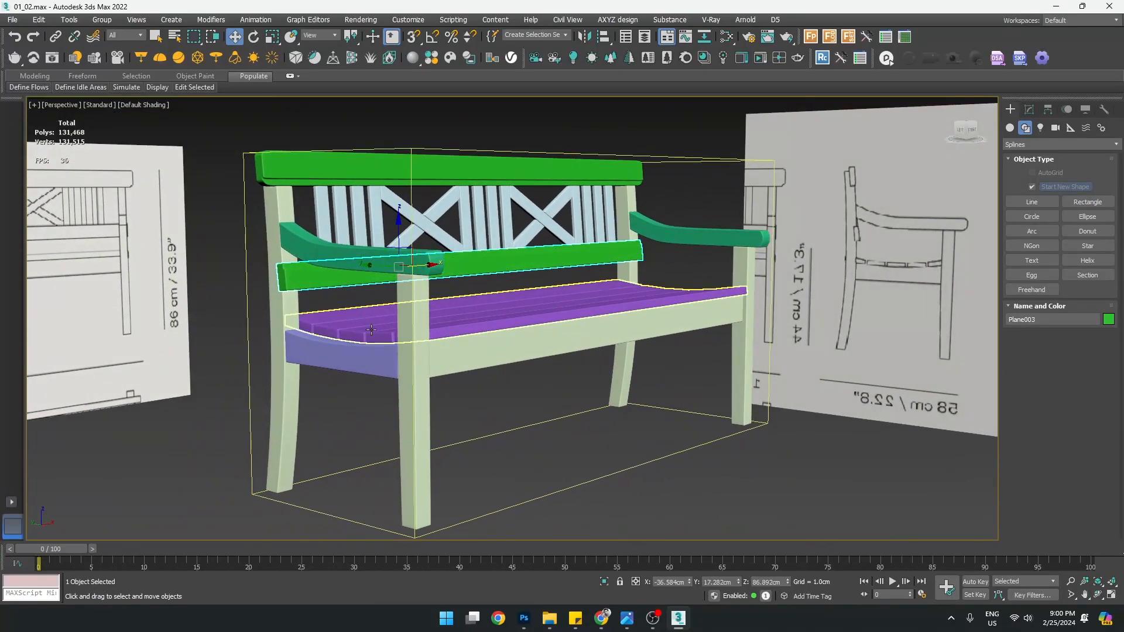
{"action": "middle_click_drag", "start_coordinate": [562, 309], "coordinate": [534, 328], "text": "alt"}
{"action": "scroll", "coordinate": [503, 205], "scroll_direction": "up", "scroll_amount": 5}
{"action": "mouse_move", "coordinate": [568, 251]}
{"action": "middle_mouse_down", "text": "alt"}
{"action": "mouse_move", "coordinate": [532, 267]}
{"action": "mouse_move", "coordinate": [525, 291]}
{"action": "mouse_move", "coordinate": [694, 251]}
{"action": "mouse_move", "coordinate": [596, 246]}
{"action": "mouse_move", "coordinate": [671, 283]}
{"action": "mouse_move", "coordinate": [641, 281]}
{"action": "mouse_move", "coordinate": [607, 300]}
{"action": "mouse_move", "coordinate": [639, 288]}
{"action": "mouse_move", "coordinate": [632, 297]}
{"action": "middle_mouse_up", "text": "alt"}
{"action": "scroll", "coordinate": [598, 244], "scroll_direction": "down", "scroll_amount": 4}
{"action": "scroll", "coordinate": [642, 259], "scroll_direction": "down", "scroll_amount": 4}
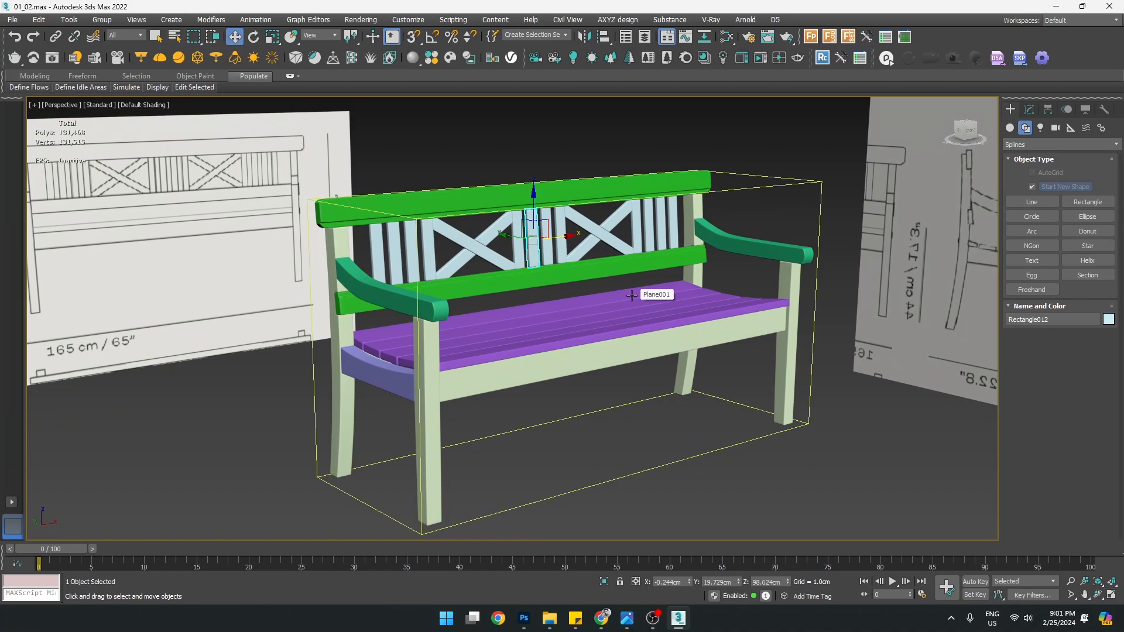
{"action": "middle_click_drag", "start_coordinate": [632, 296], "coordinate": [613, 283], "text": "alt"}
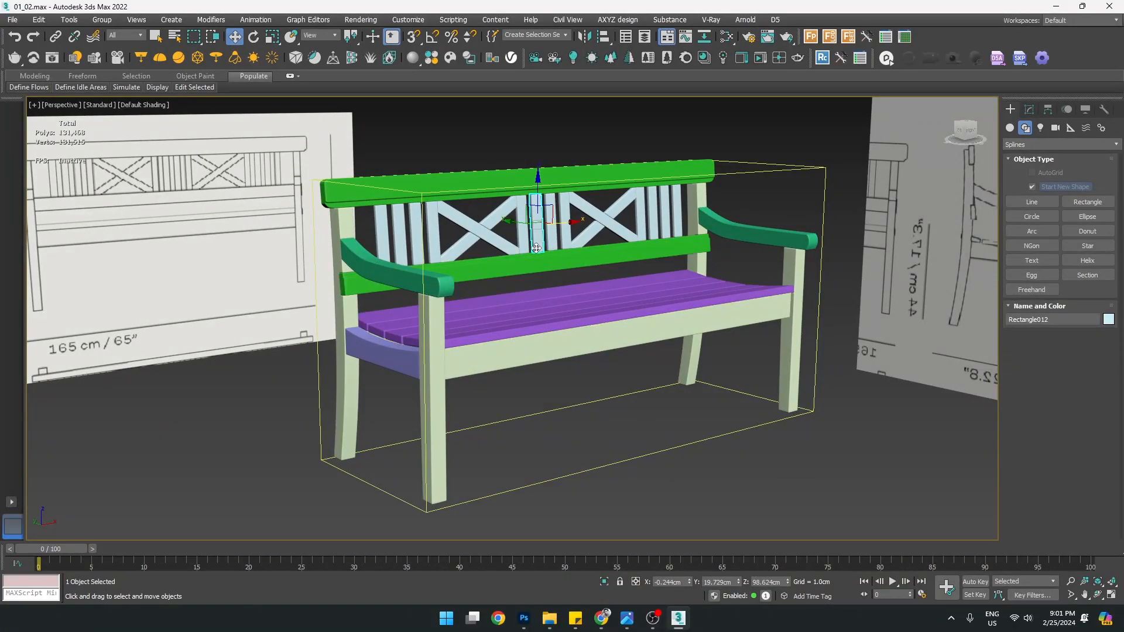
{"action": "middle_click_drag", "start_coordinate": [558, 262], "coordinate": [603, 289], "text": "alt"}
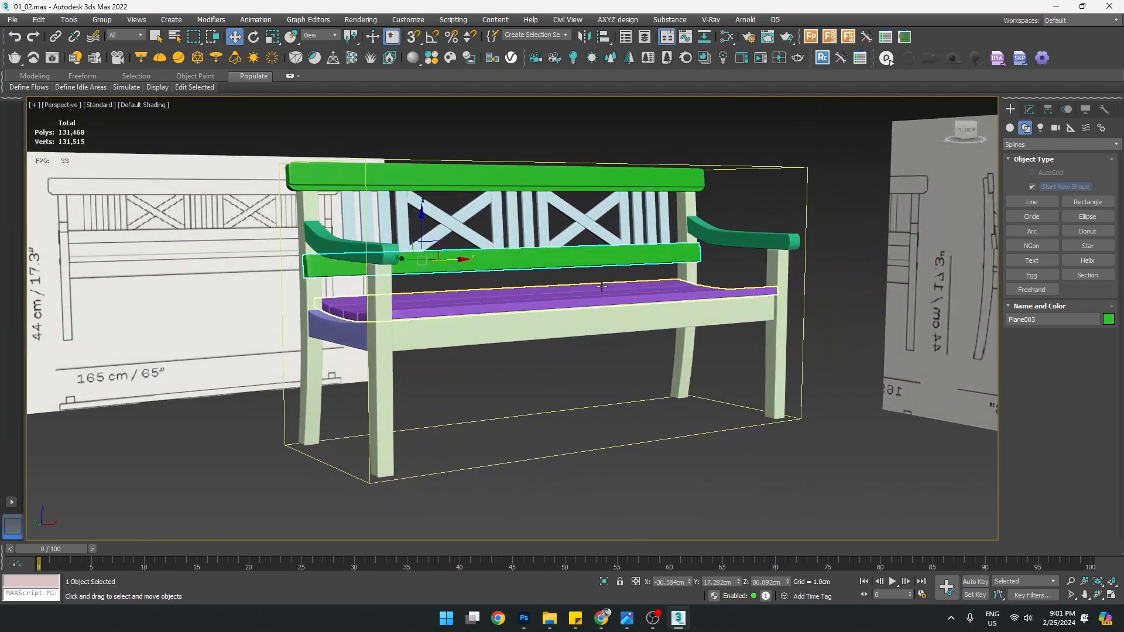